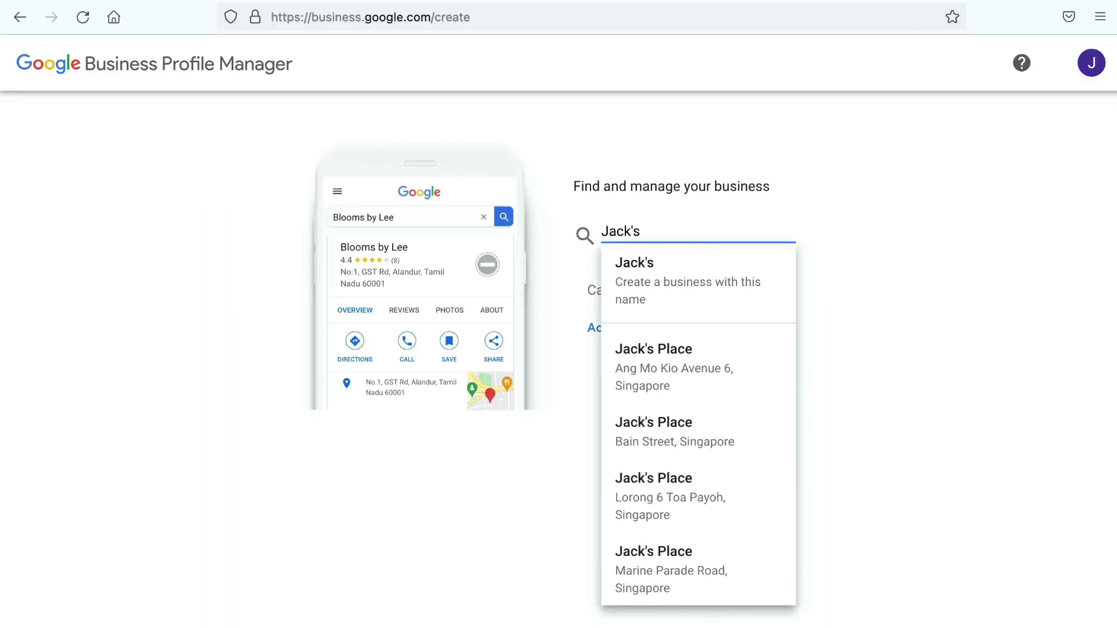
Step: Search for 'Locksmith', dismiss the suggestions and start adding a new business to Google
text(Locksmith)
key(ctrl+a)
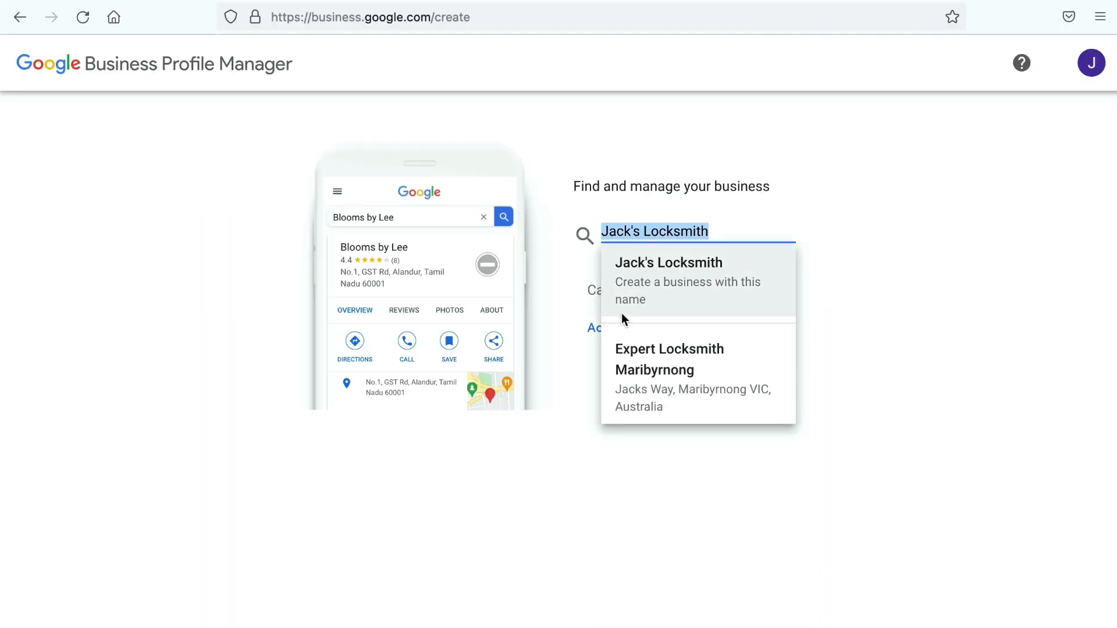
click(691, 337)
click(674, 367)
Step: Name the business Jack's Locksmith with the category Emergency locksmith service
text(Jack's Locksmith)
key(ctrl+a)
key(Tab)
text(locksmit)
click(648, 255)
drag(573, 477, 754, 482)
click(589, 572)
Step: Confirm that customers can visit a business location
drag(560, 230, 653, 299)
click(581, 421)
click(592, 528)
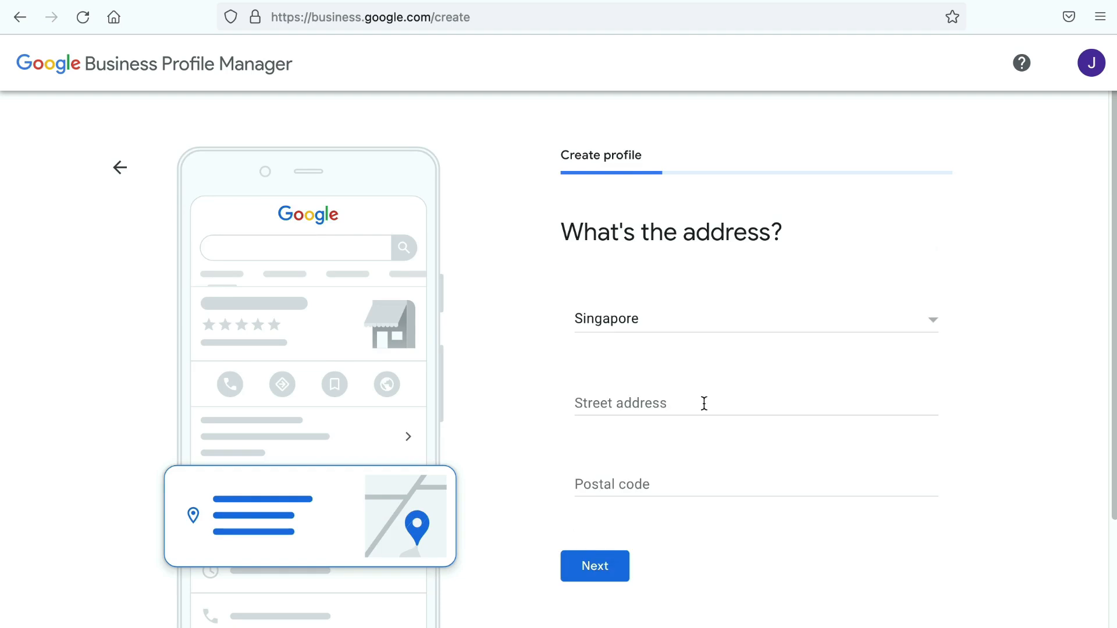
click(702, 418)
text(391 Orchard Road)
click(901, 401)
text(#04-8)
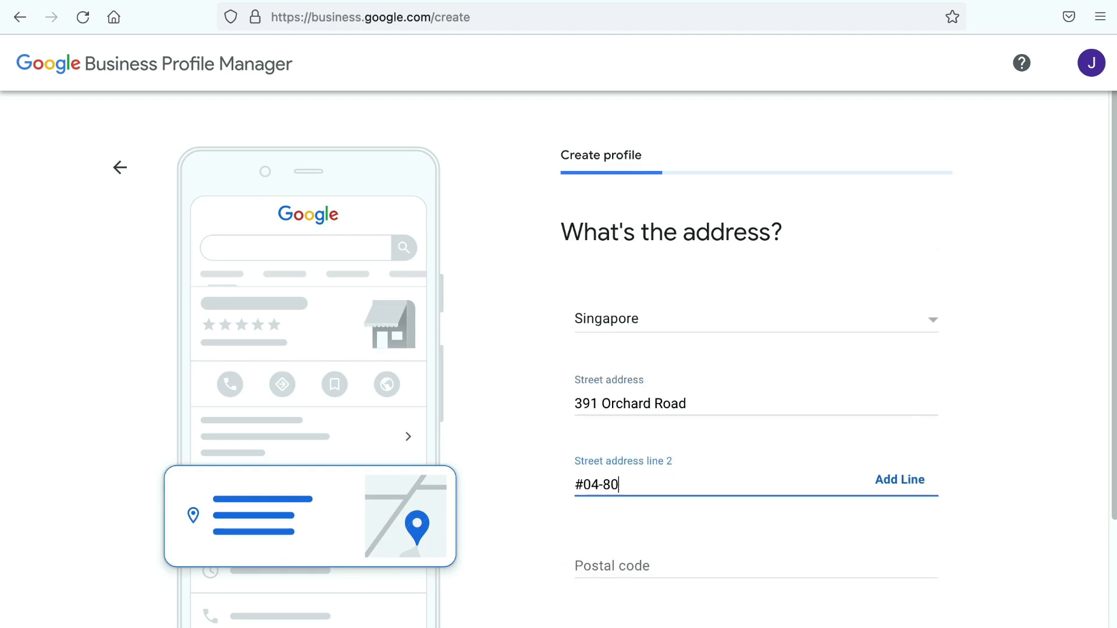
text(0)
scroll(757, 408, down, 2)
click(783, 504)
text(238872)
click(605, 579)
Step: Decline the suggested listings, confirm home and office visits, and begin entering Tampines as a service area
click(581, 488)
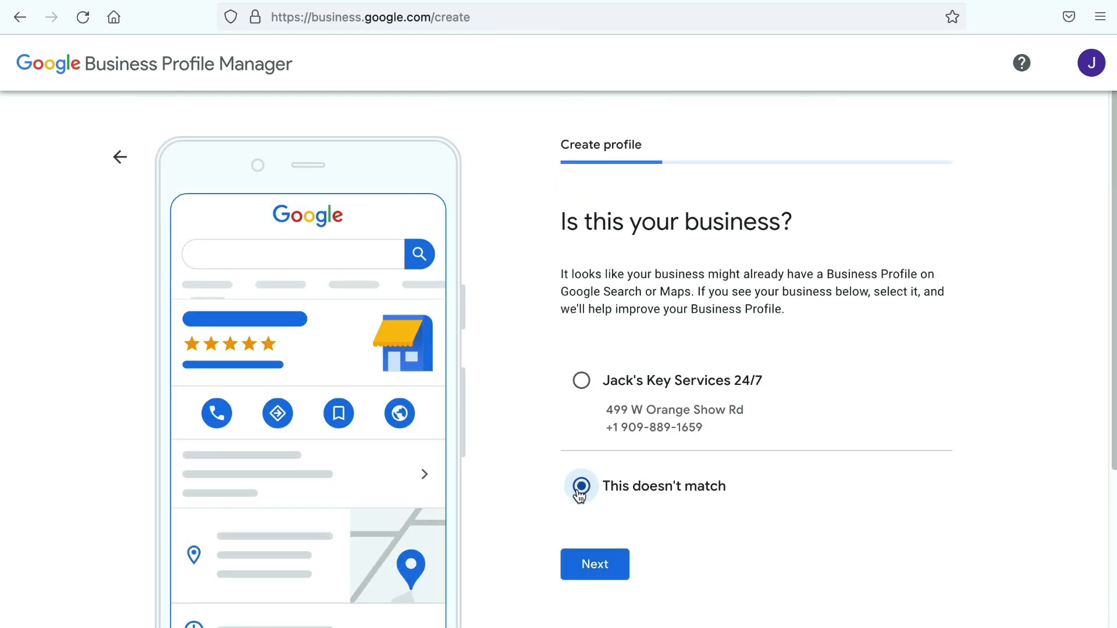
click(595, 566)
drag(598, 581, 724, 317)
click(581, 390)
click(585, 506)
text(Tampines)
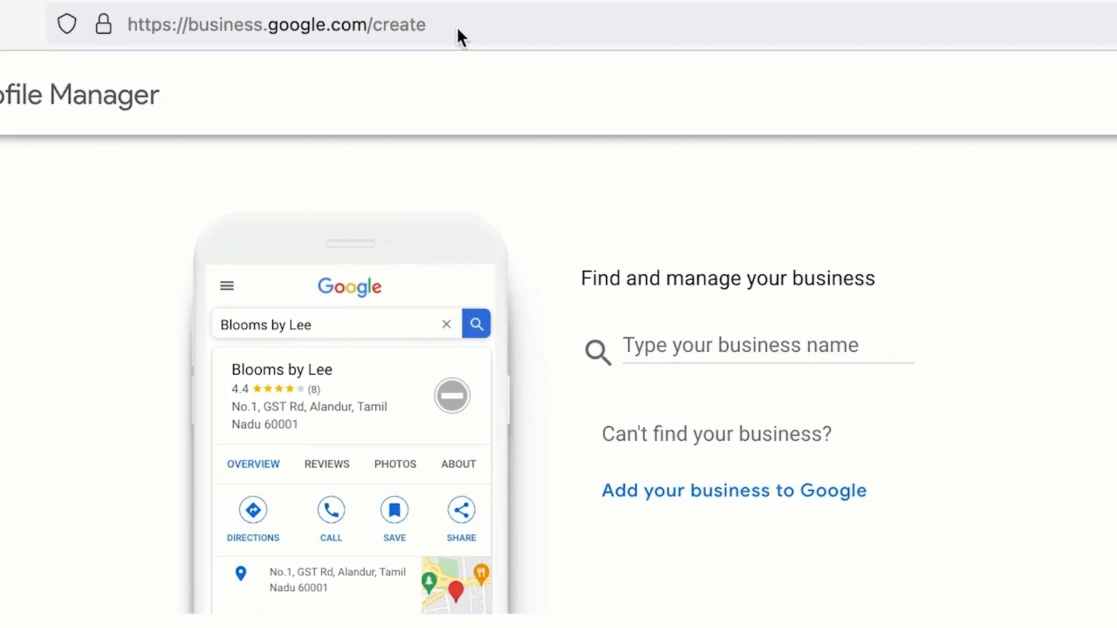
Step: Open James Ho Locksmith from the locksmith search results and claim its listing
click(456, 26)
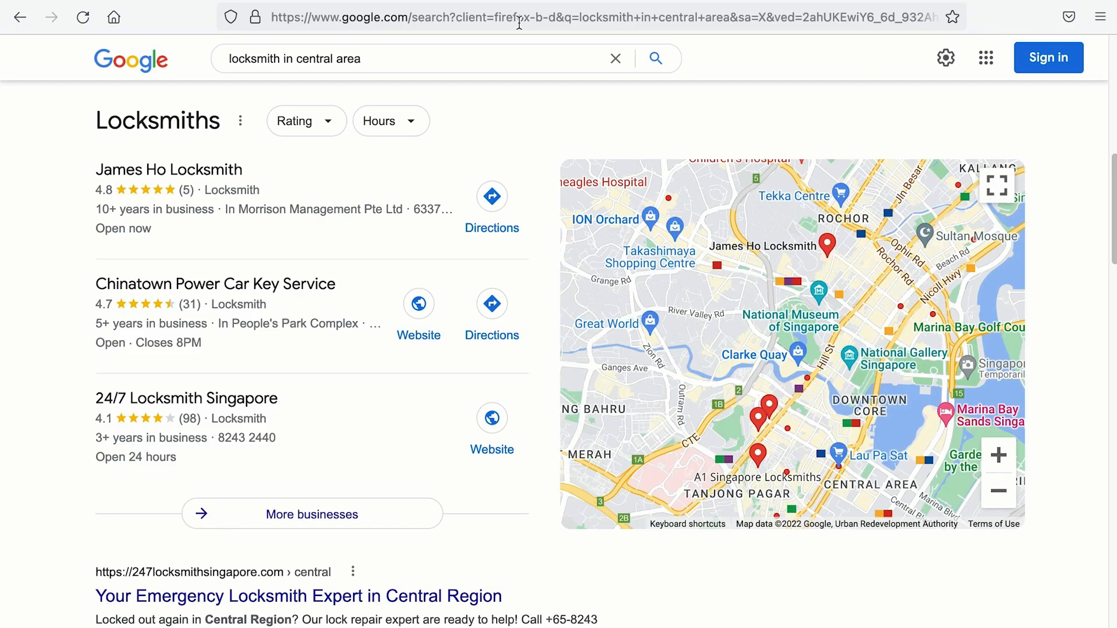
click(295, 294)
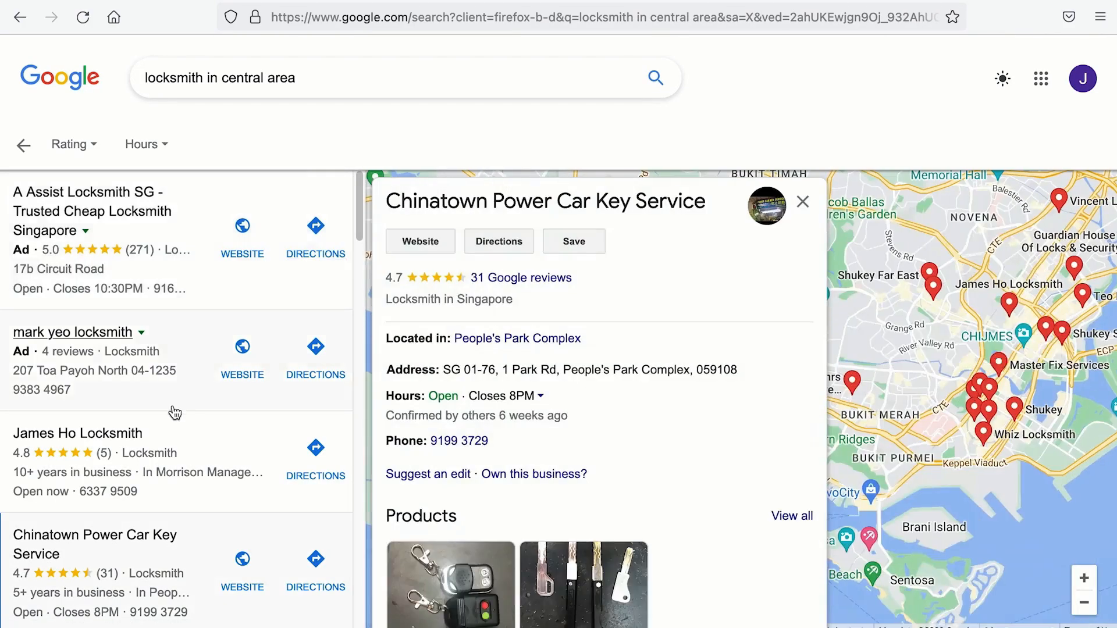
scroll(132, 407, down, 2)
click(130, 365)
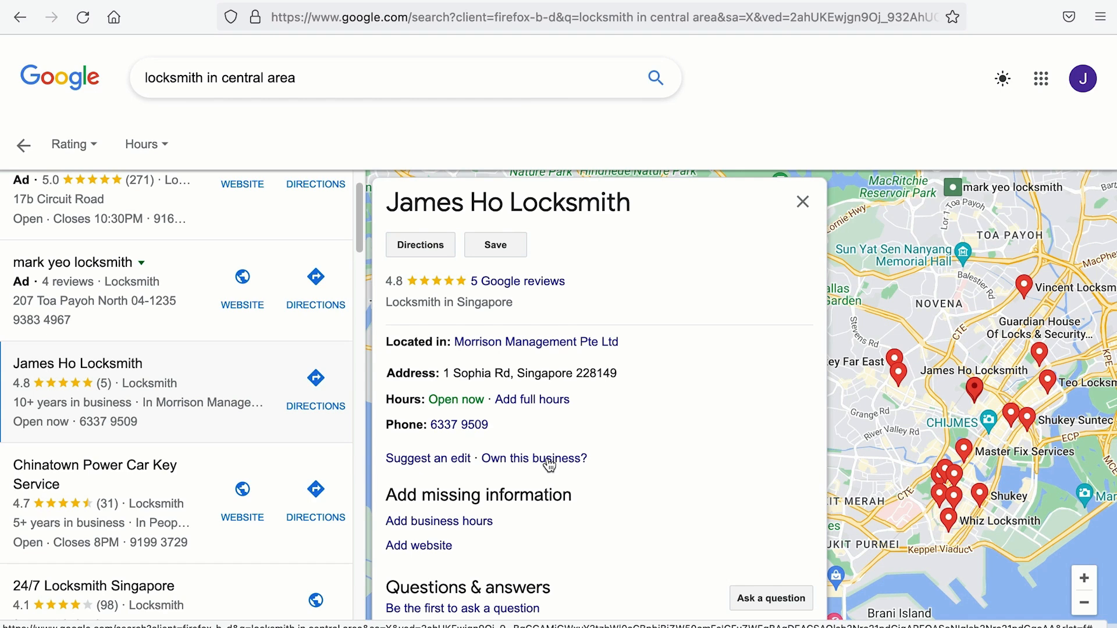
click(549, 462)
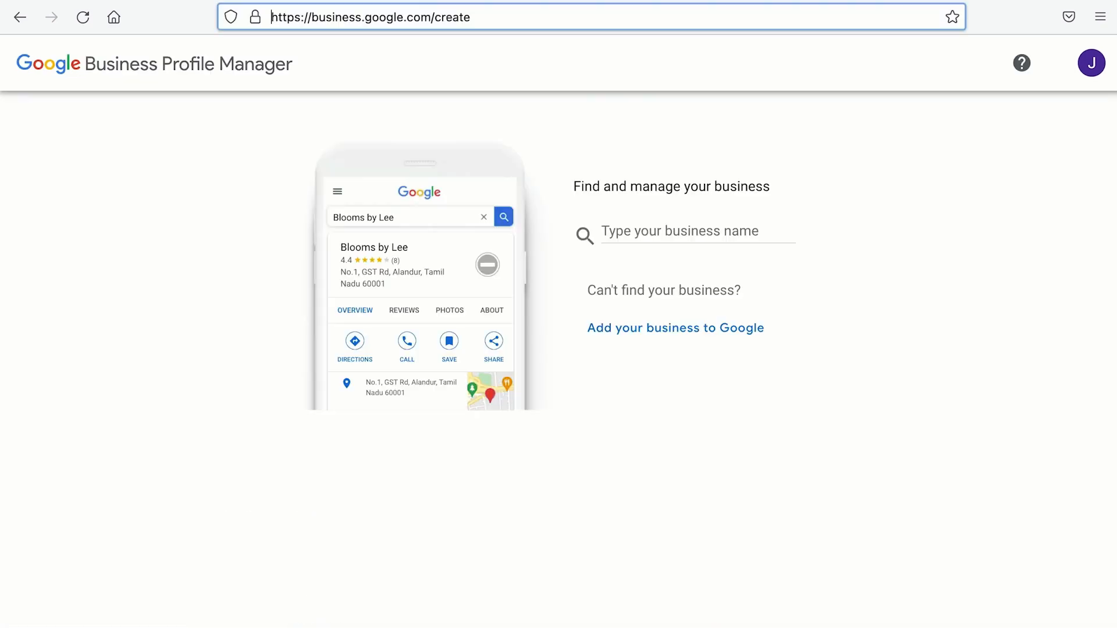
Step: Search for 'Jack's Locksmith', dismiss the suggestions, and choose to add a new business
click(679, 238)
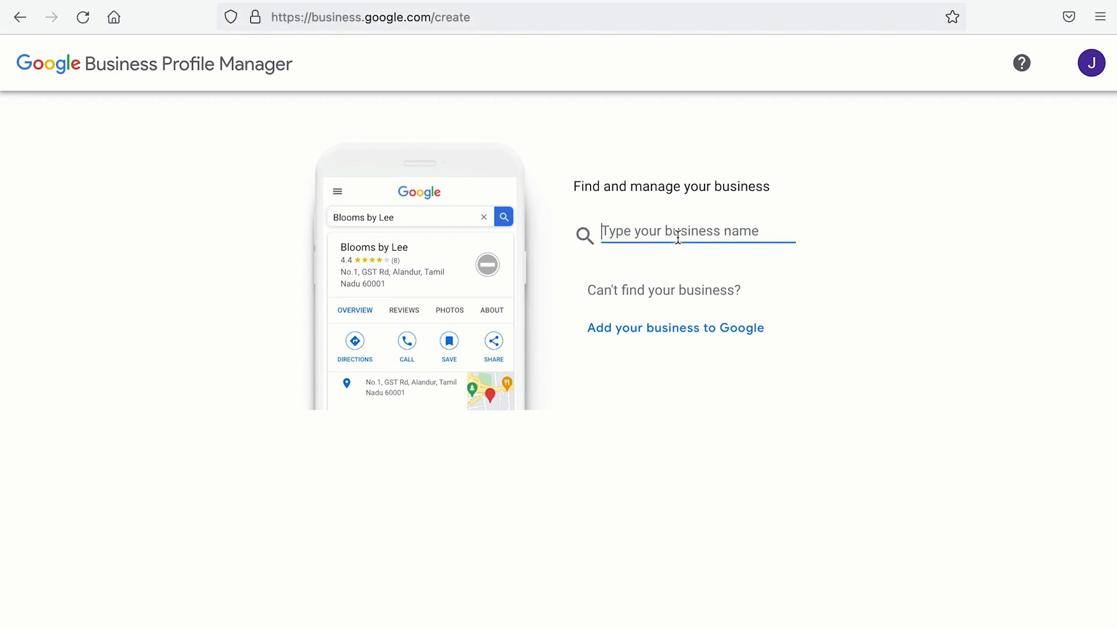
text(Jack's Locksmith)
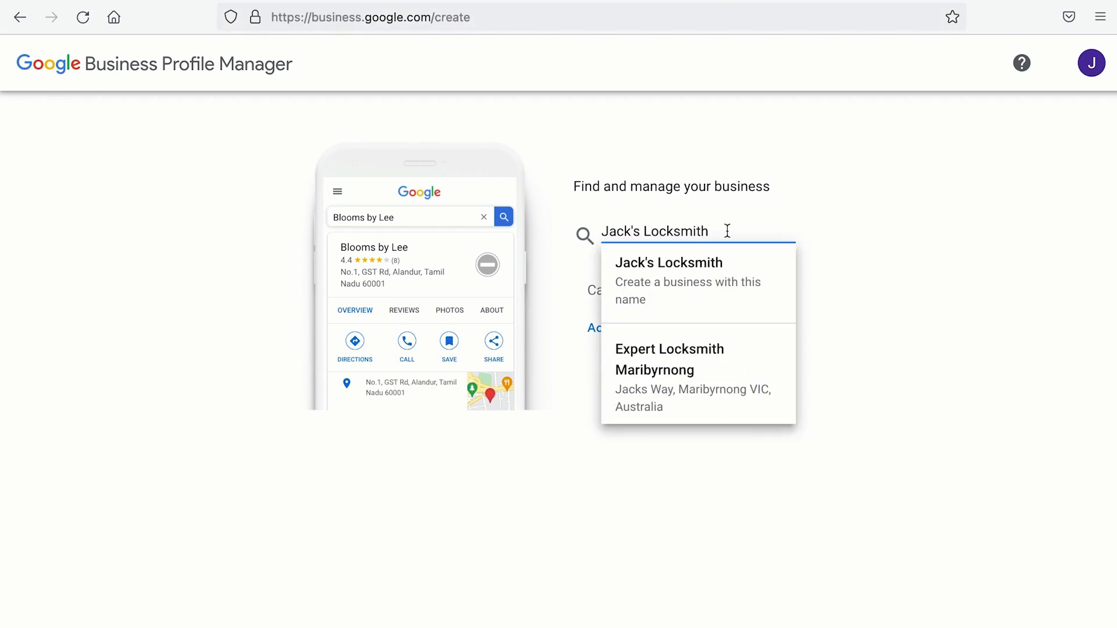
drag(747, 228, 565, 233)
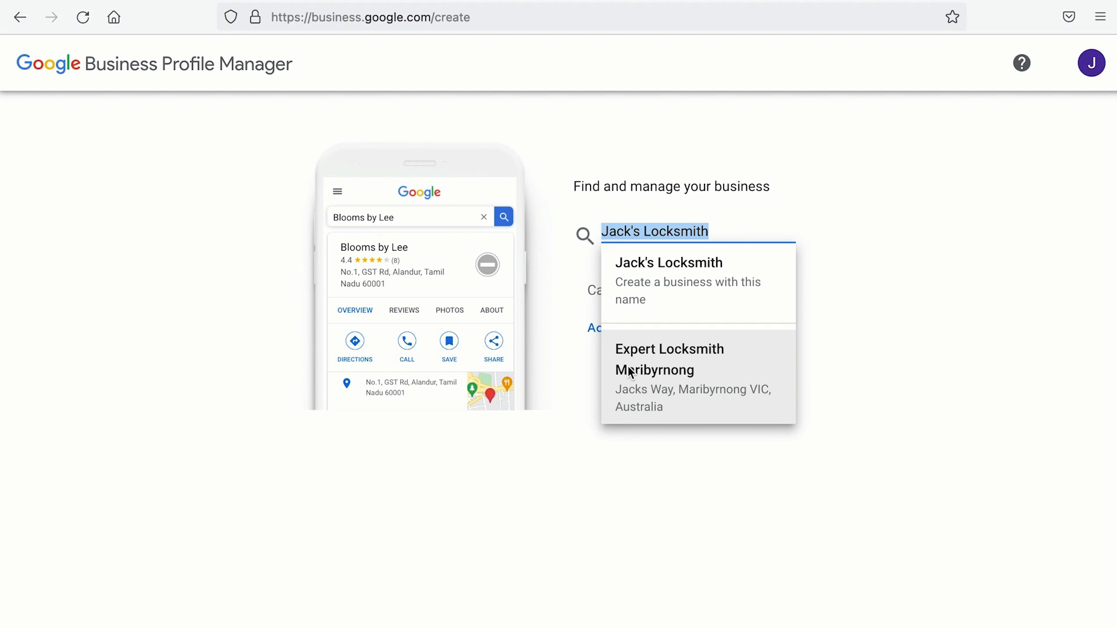
click(619, 520)
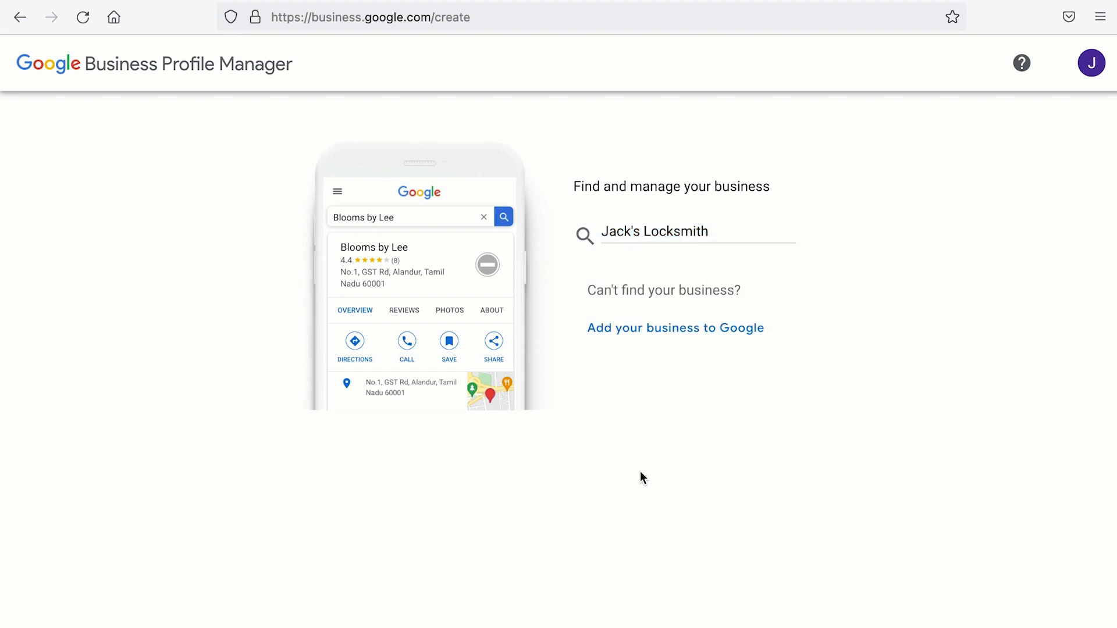
click(694, 338)
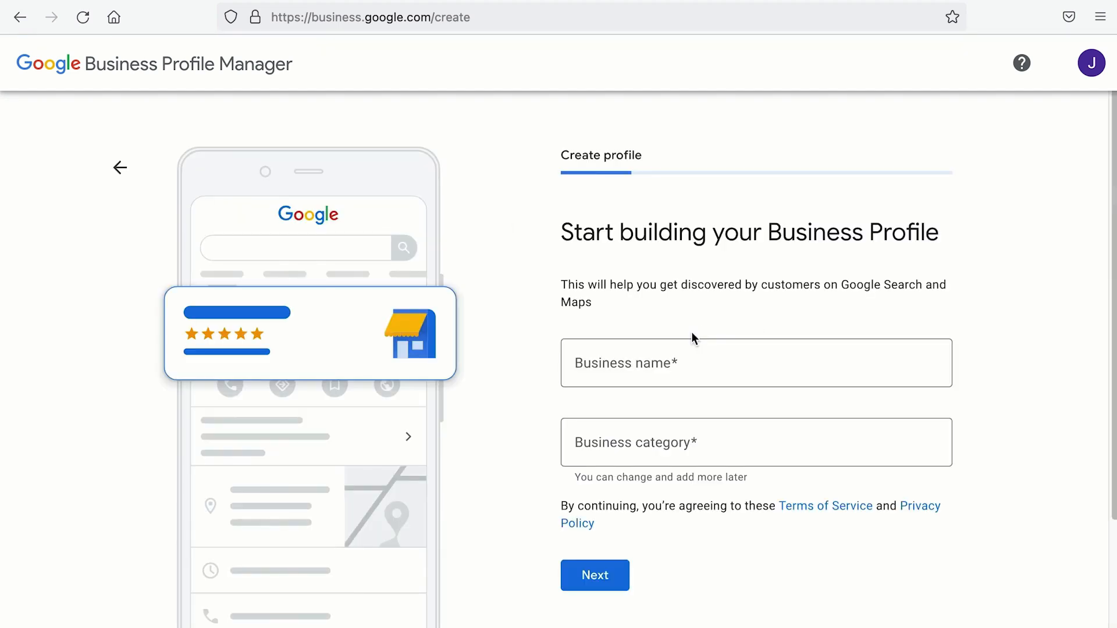
Step: Enter Jack's Locksmith as the business name and Emergency locksmith service as the category
click(674, 367)
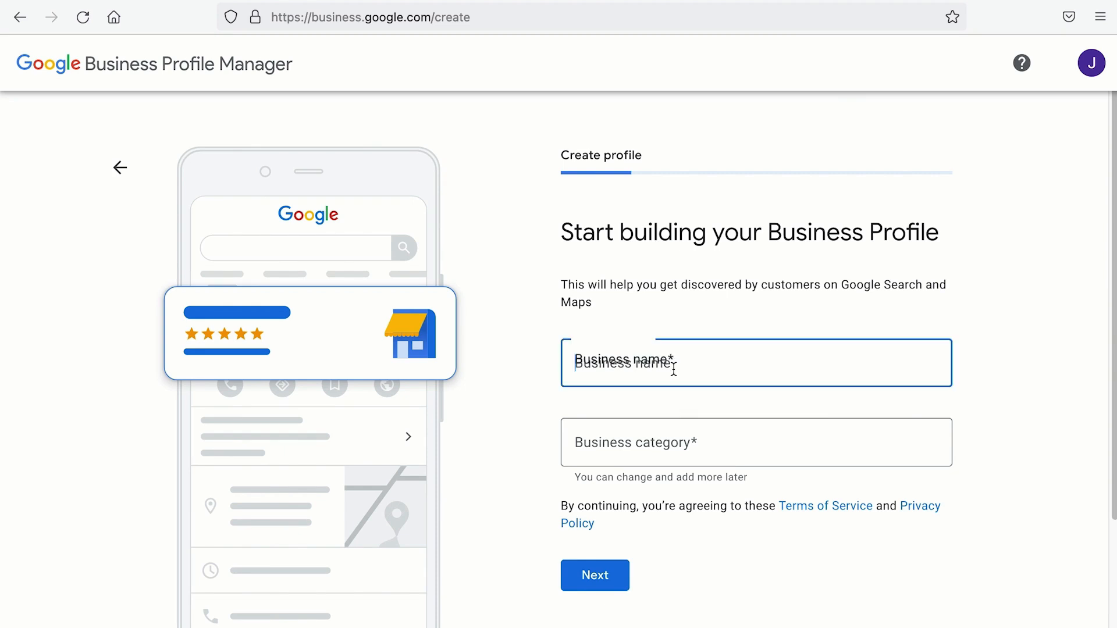
text(Jack's Locks)
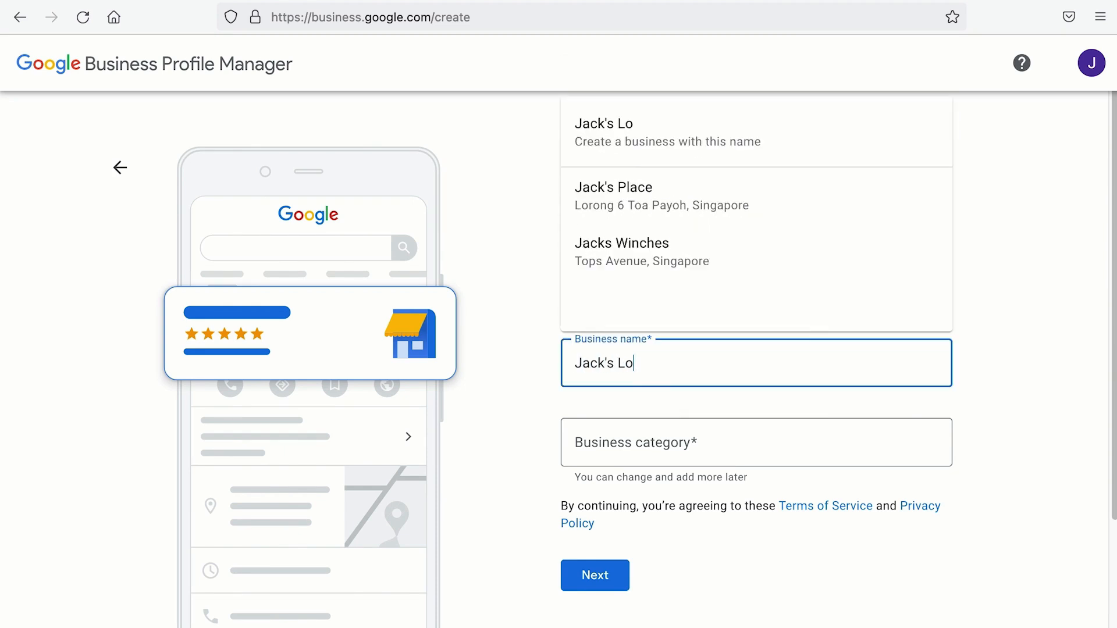
text(mith)
drag(683, 369, 503, 366)
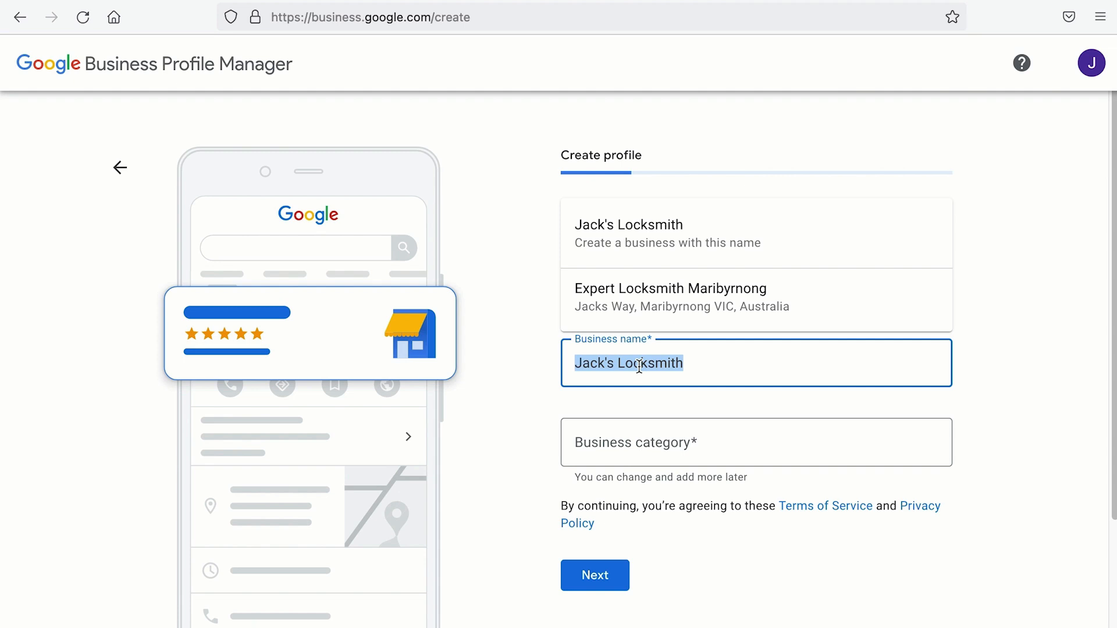
click(650, 447)
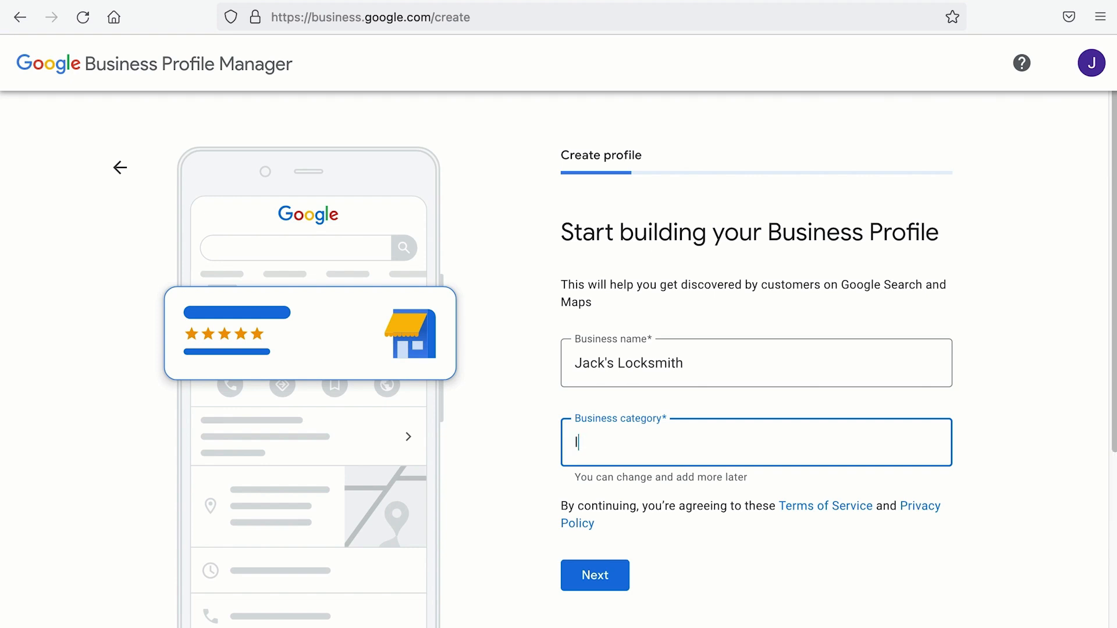
text(locksmith)
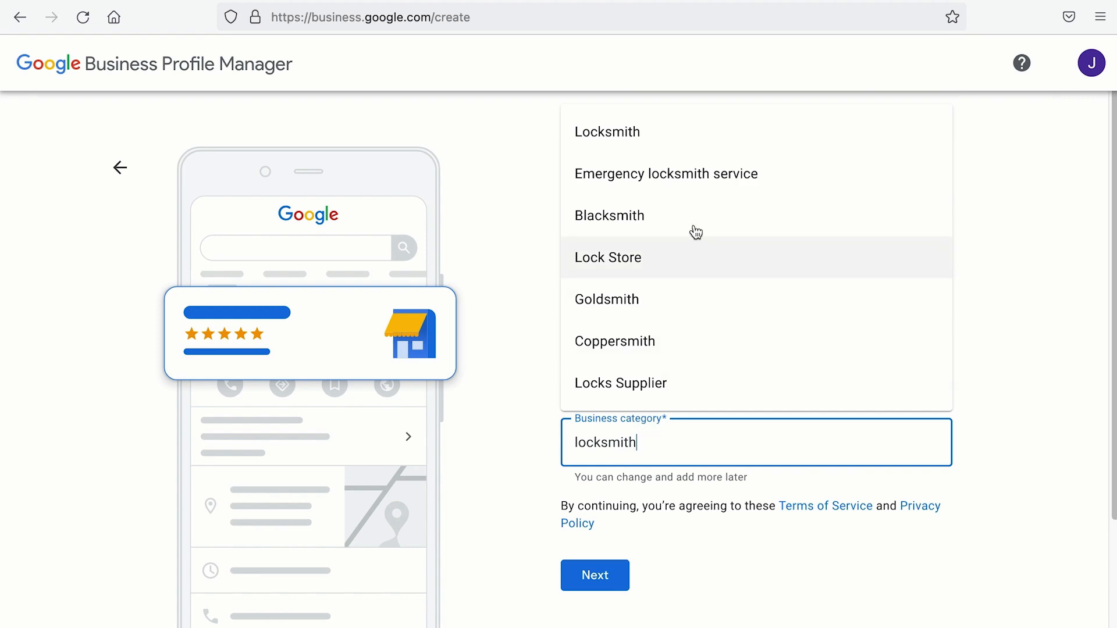
click(698, 187)
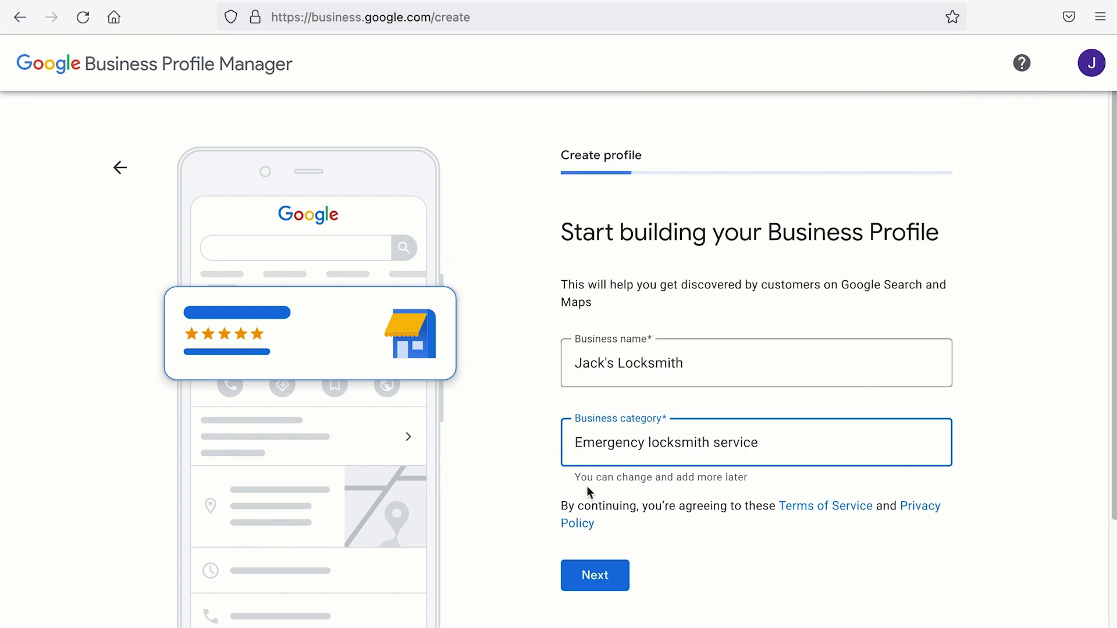
drag(574, 477, 744, 485)
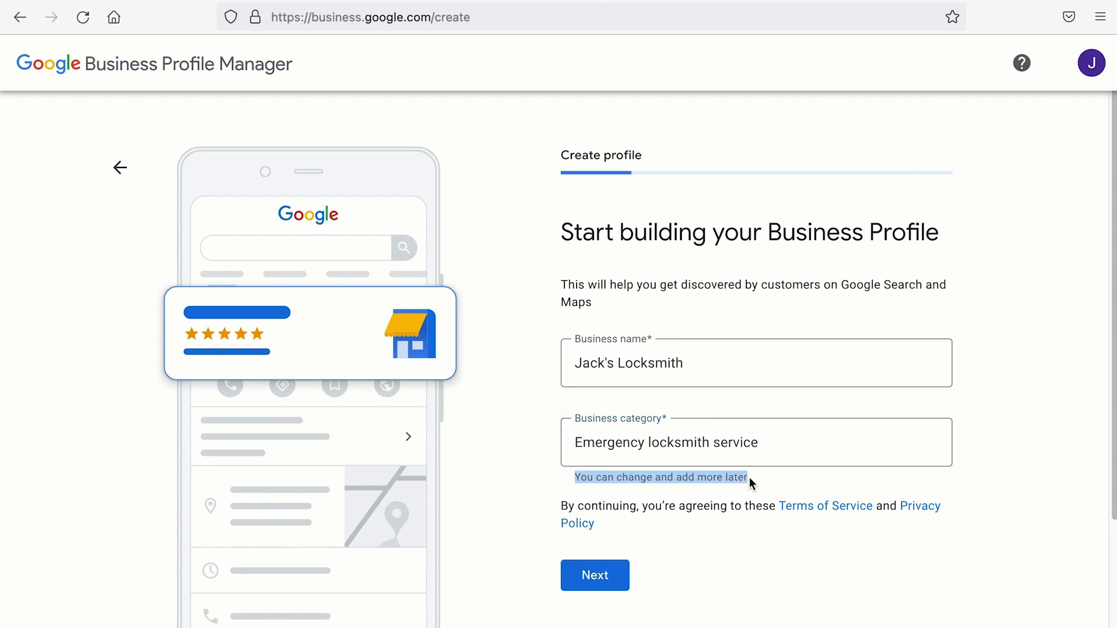
click(591, 575)
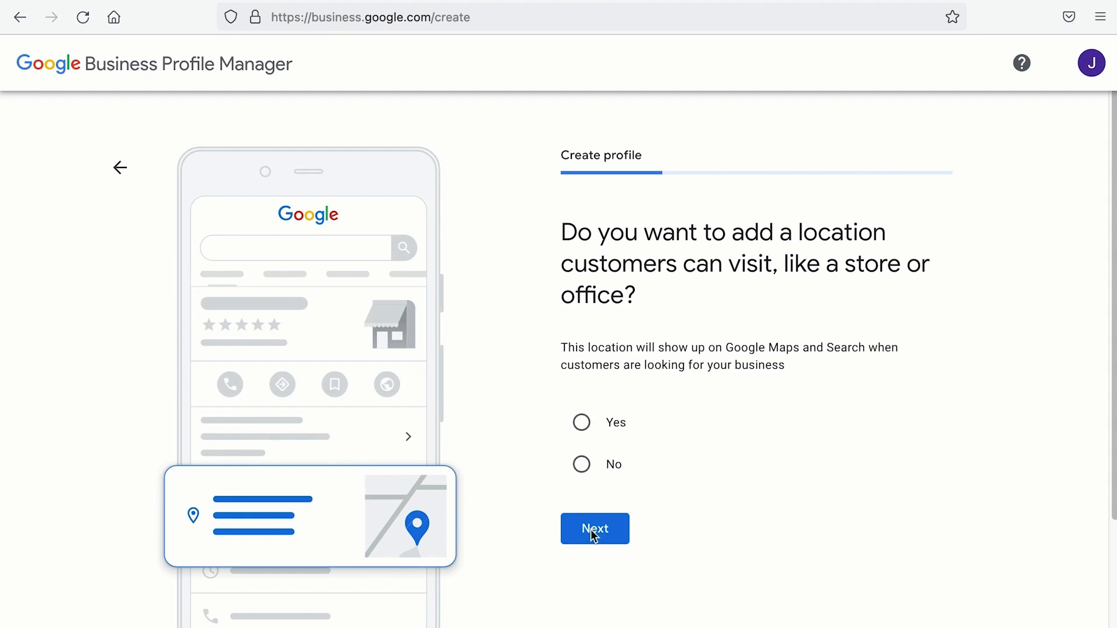
Step: Confirm that customers can visit a business location
drag(554, 233, 657, 300)
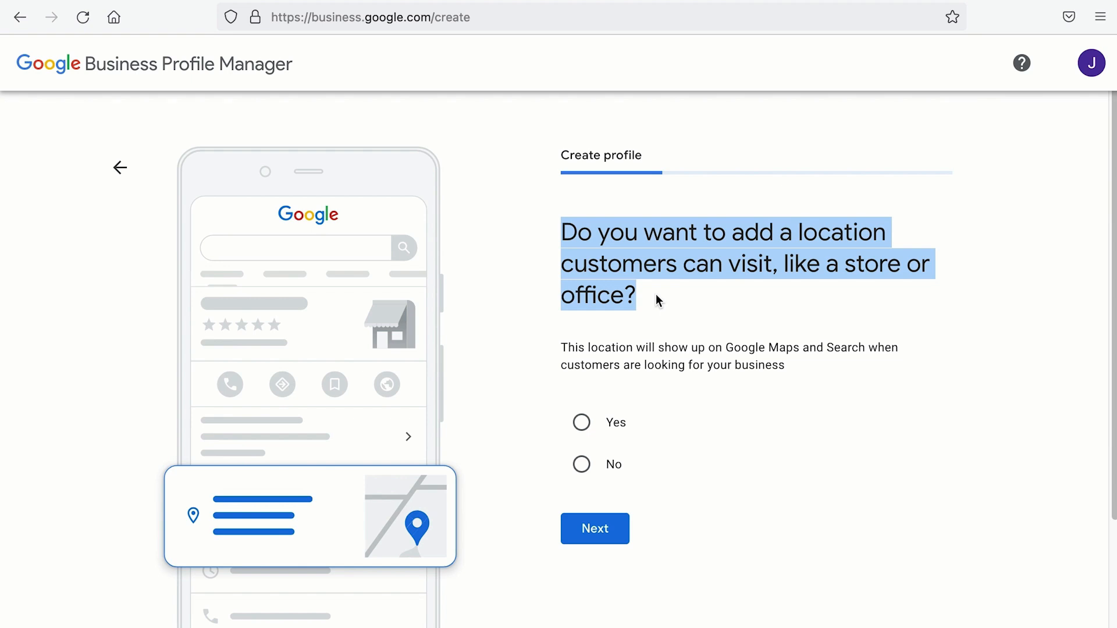
click(575, 429)
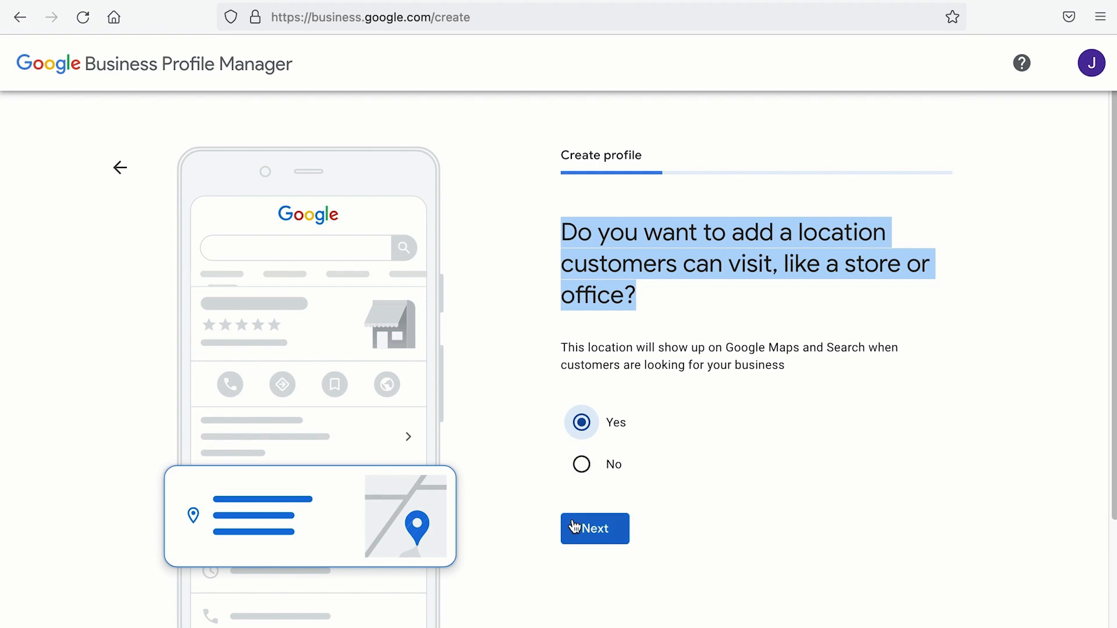
click(576, 527)
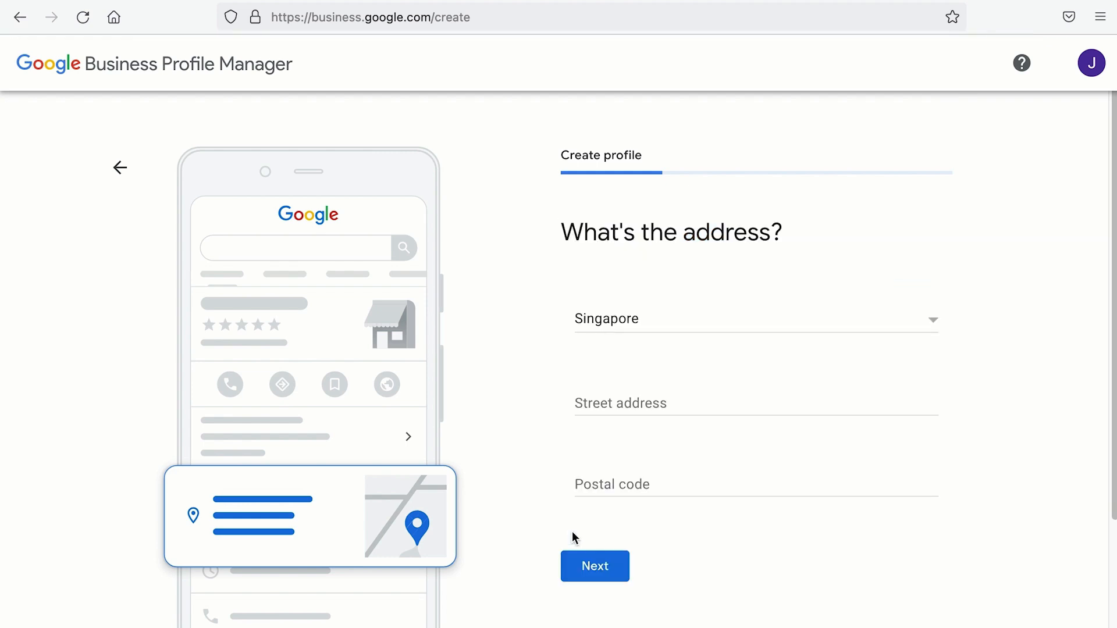
click(704, 403)
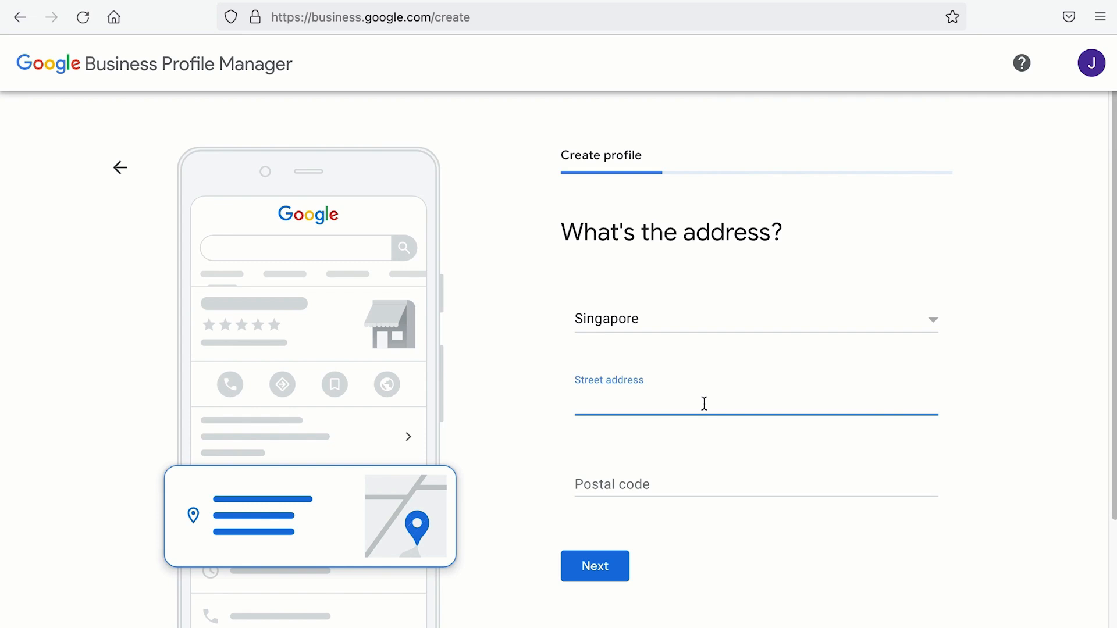
text(391 Orchard Road)
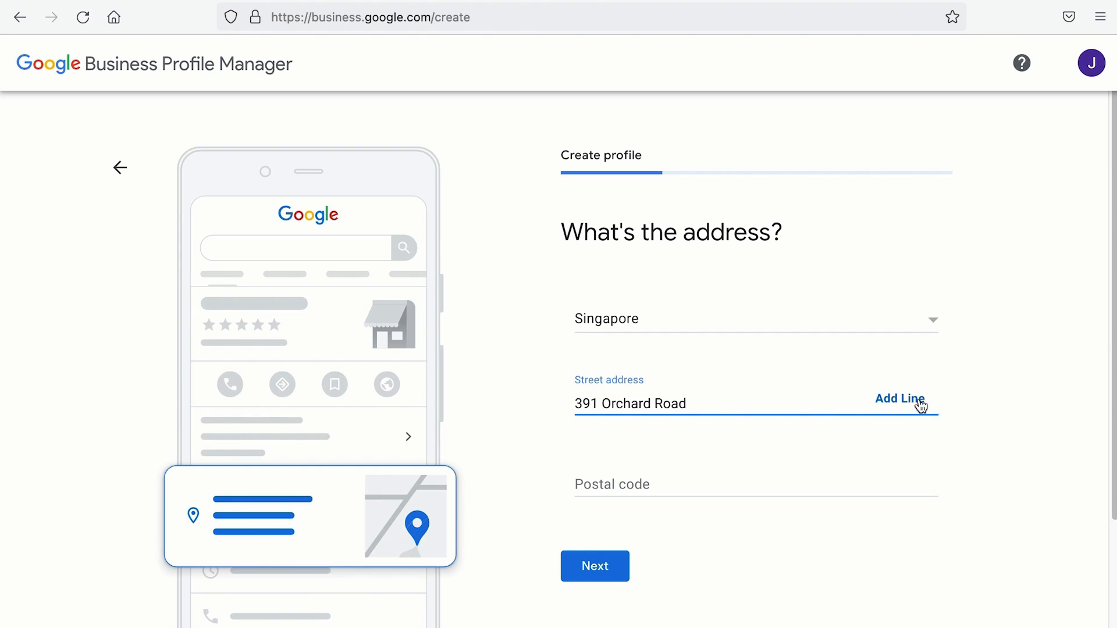
click(922, 406)
text(#04)
text(80)
scroll(853, 526, down, 1)
click(783, 506)
text(238872)
click(598, 585)
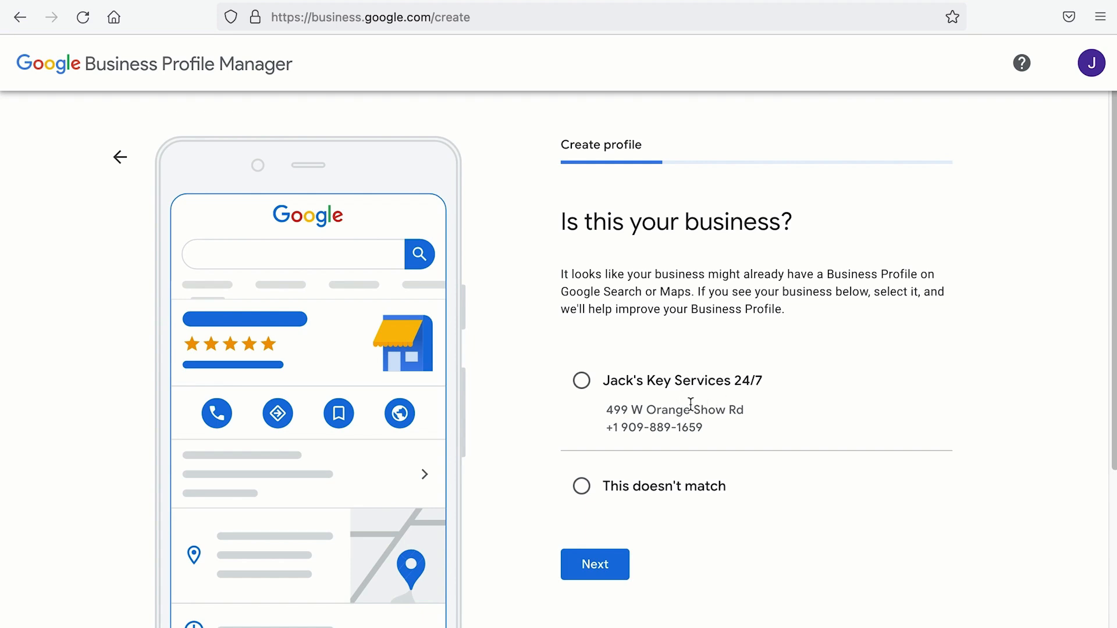
Step: Indicate that none of the suggested existing listings match
click(581, 491)
click(599, 573)
drag(565, 230, 783, 284)
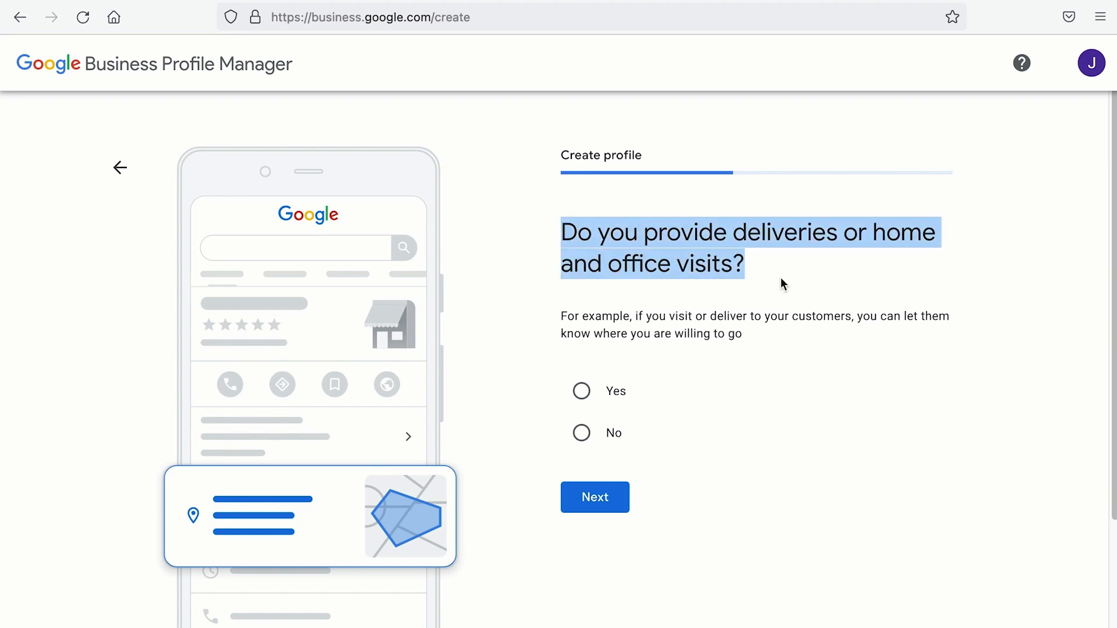
Step: Confirm home and office visits and add Tampines and Woodlands, Singapore as served areas
click(585, 398)
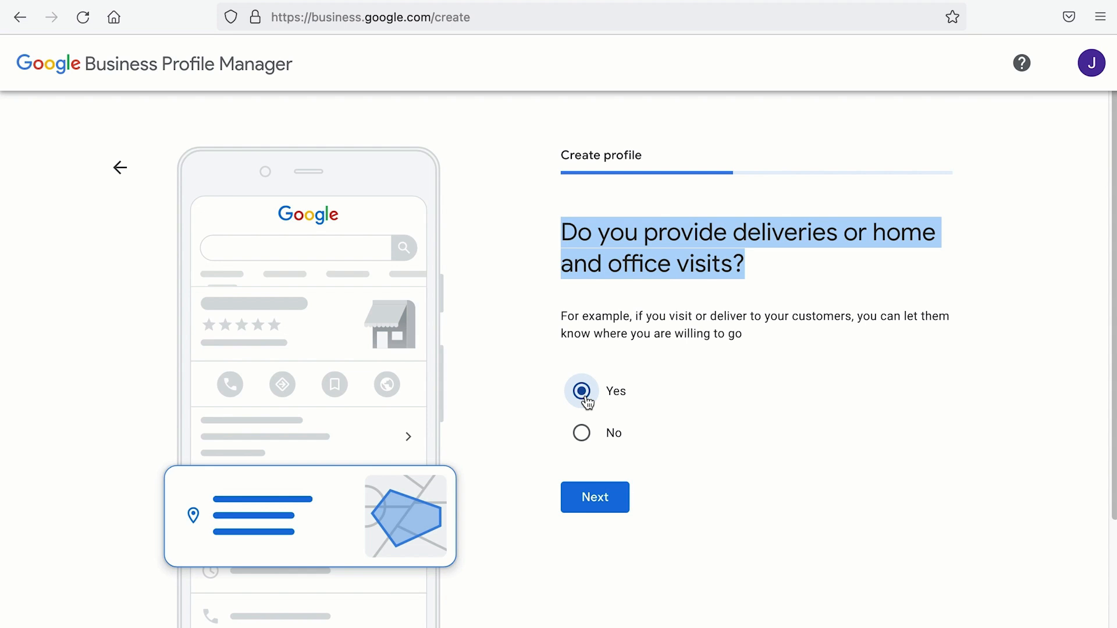
click(584, 508)
click(647, 368)
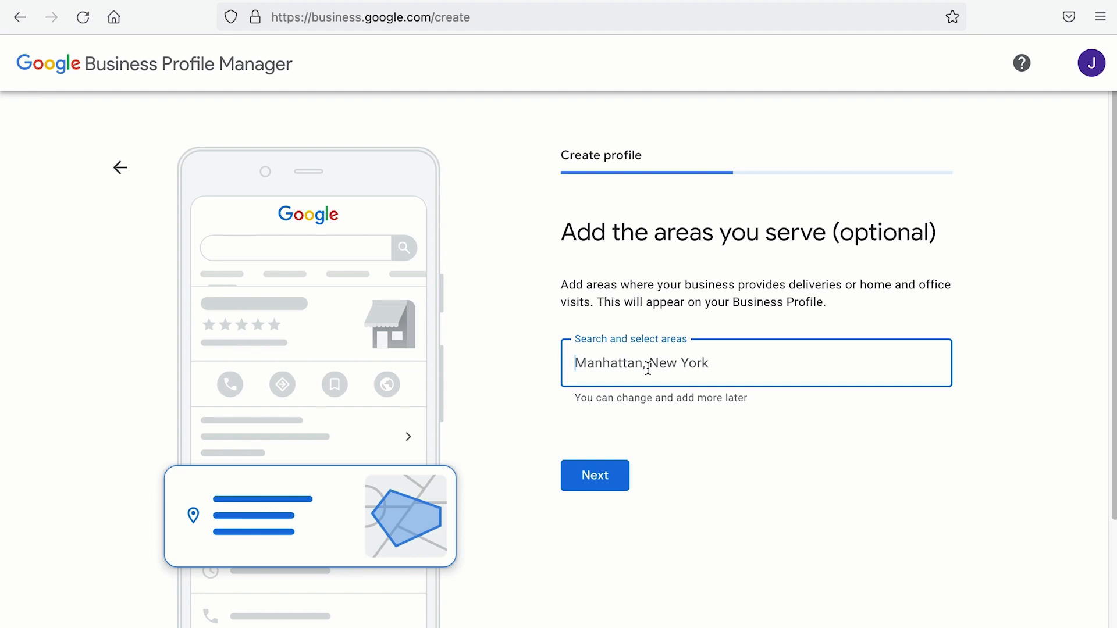
text(Tampines)
click(637, 302)
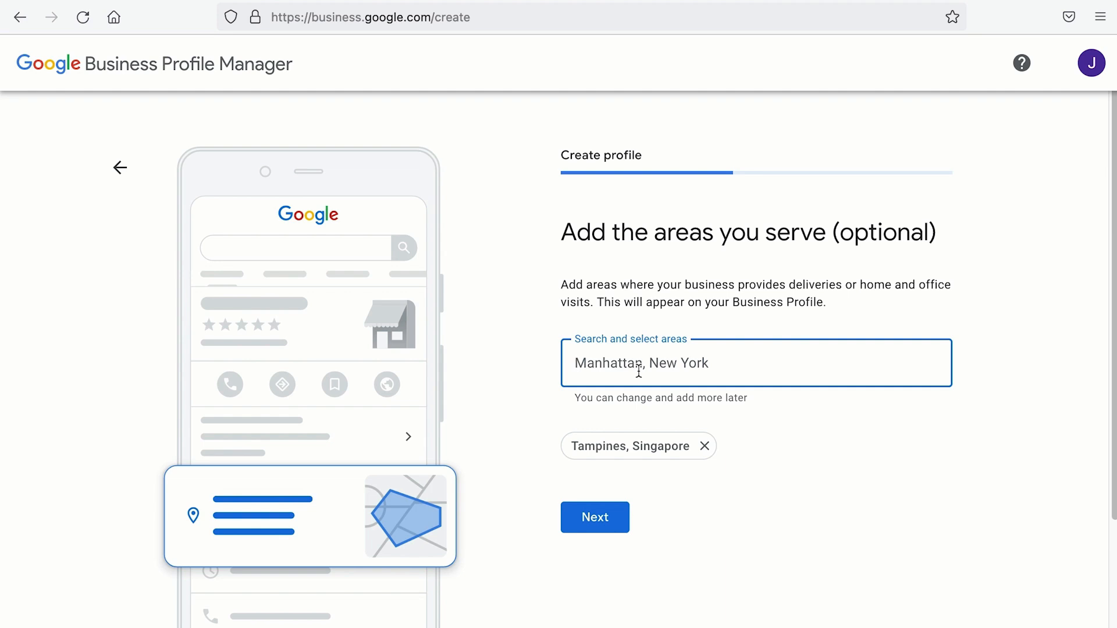
text(Woodlands)
click(629, 424)
Step: Add Bedok, Orchard, Jurong and Tiong Bahru, Singapore as served areas and continue
text(beok)
key(BackSpace)
key(BackSpace)
text(dok)
click(640, 428)
text(orchard)
click(589, 421)
text(jurong)
click(589, 530)
text(tiong)
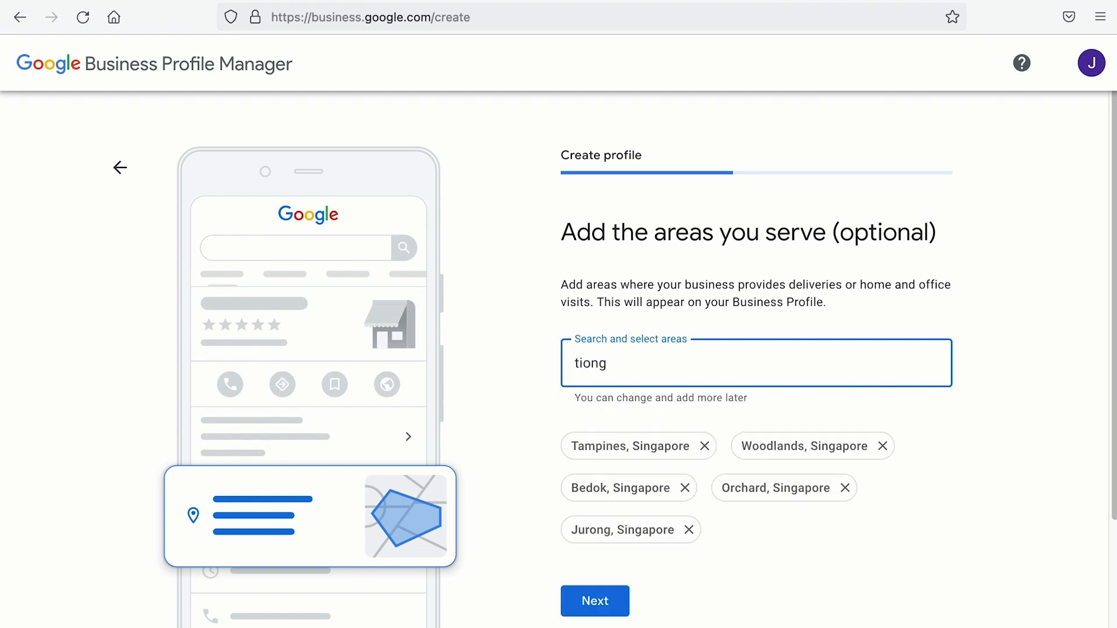
text( bah)
click(651, 416)
click(575, 610)
click(769, 357)
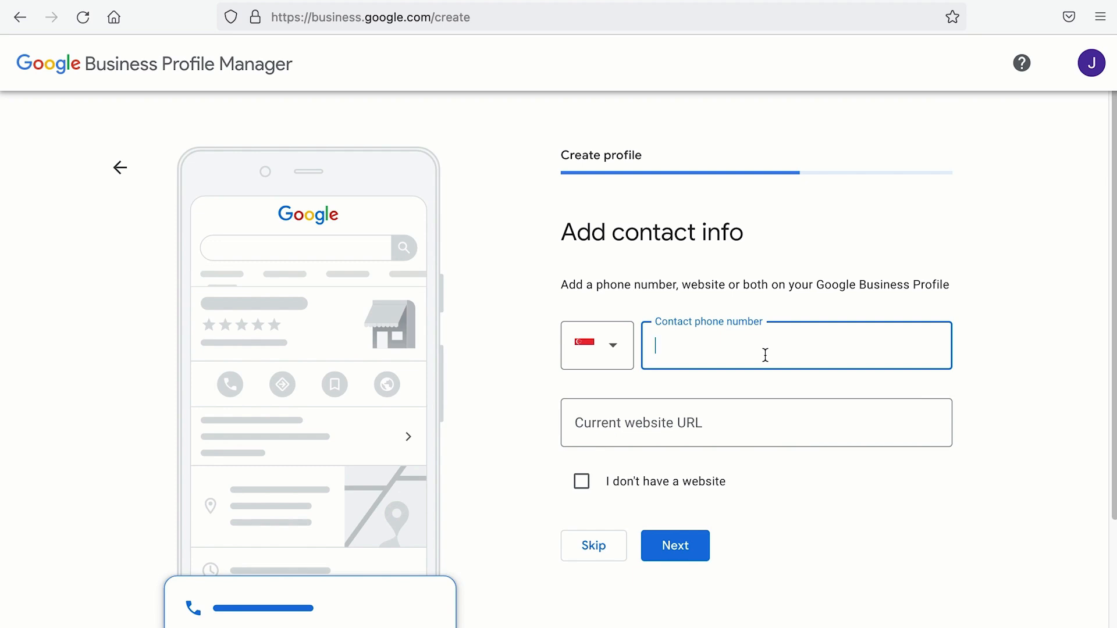
text(82888888)
click(743, 421)
text(https://wptestertwo.xyz)
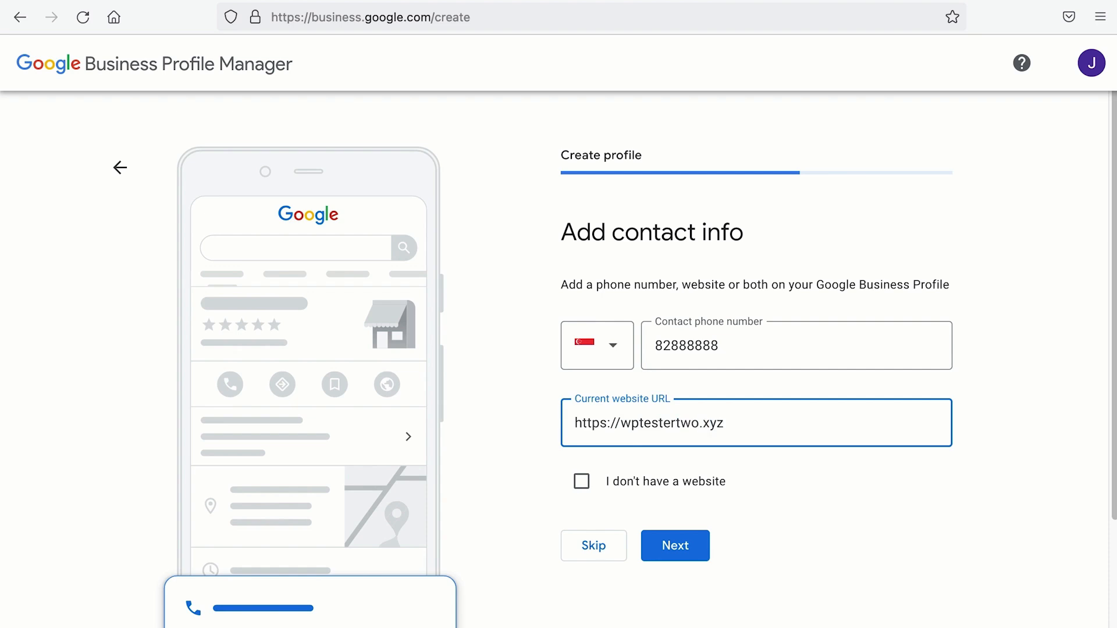
click(664, 553)
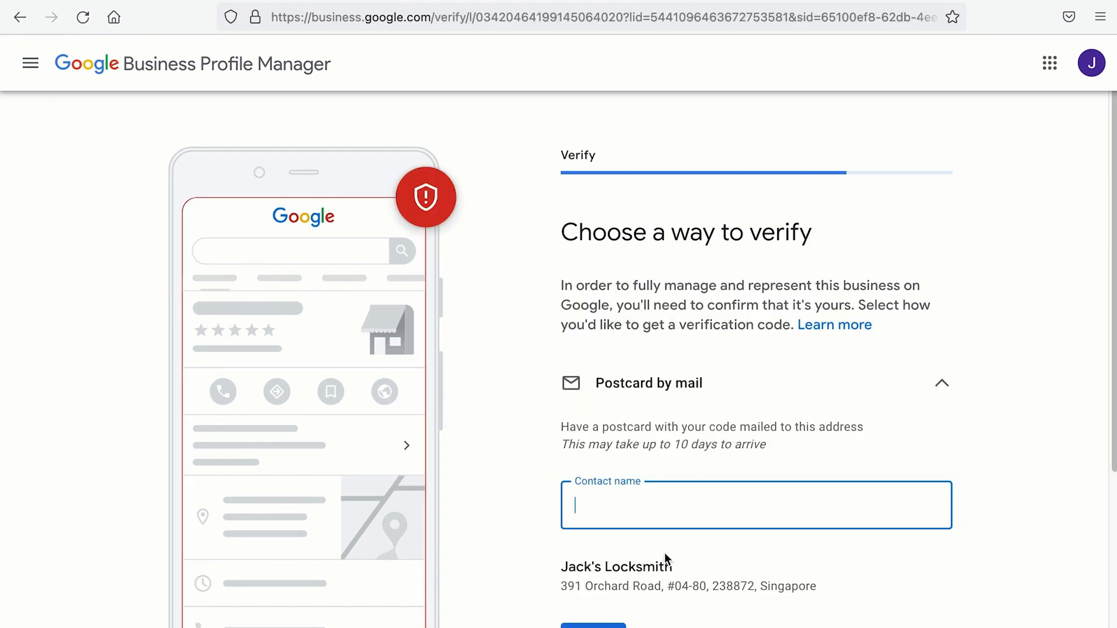
Step: Postpone business verification using Verify later
scroll(665, 553, down, 2)
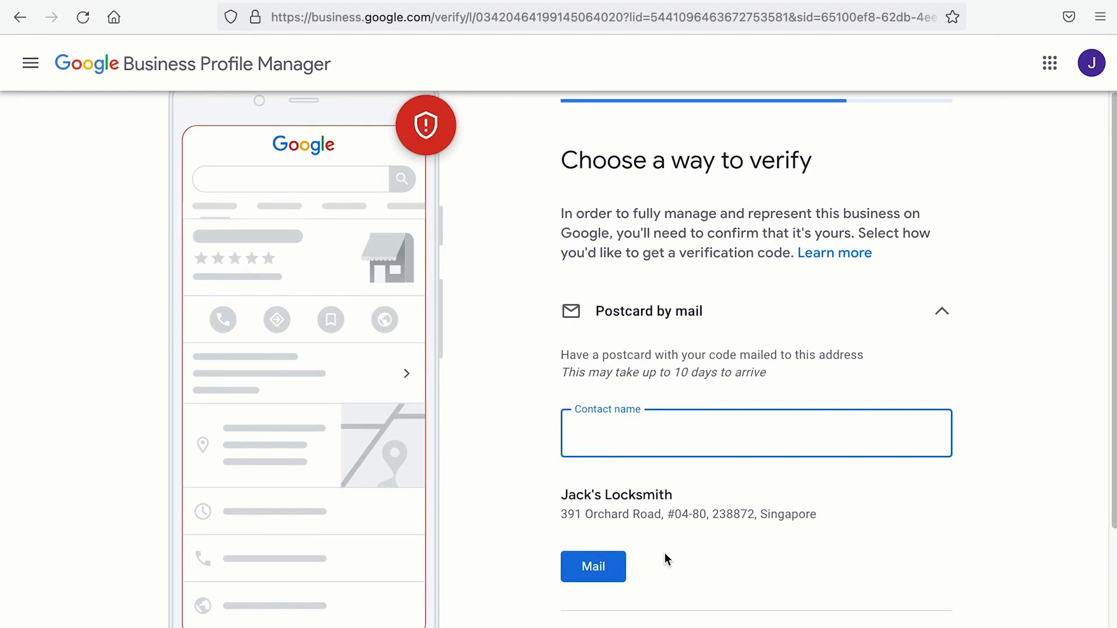
scroll(665, 553, down, 3)
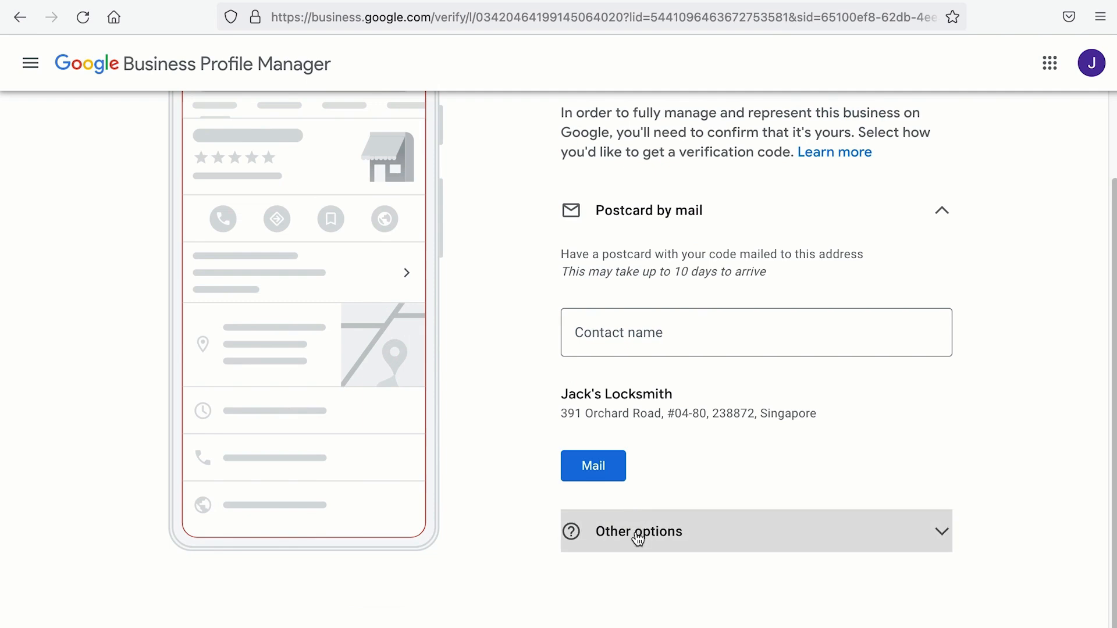
click(639, 532)
click(633, 397)
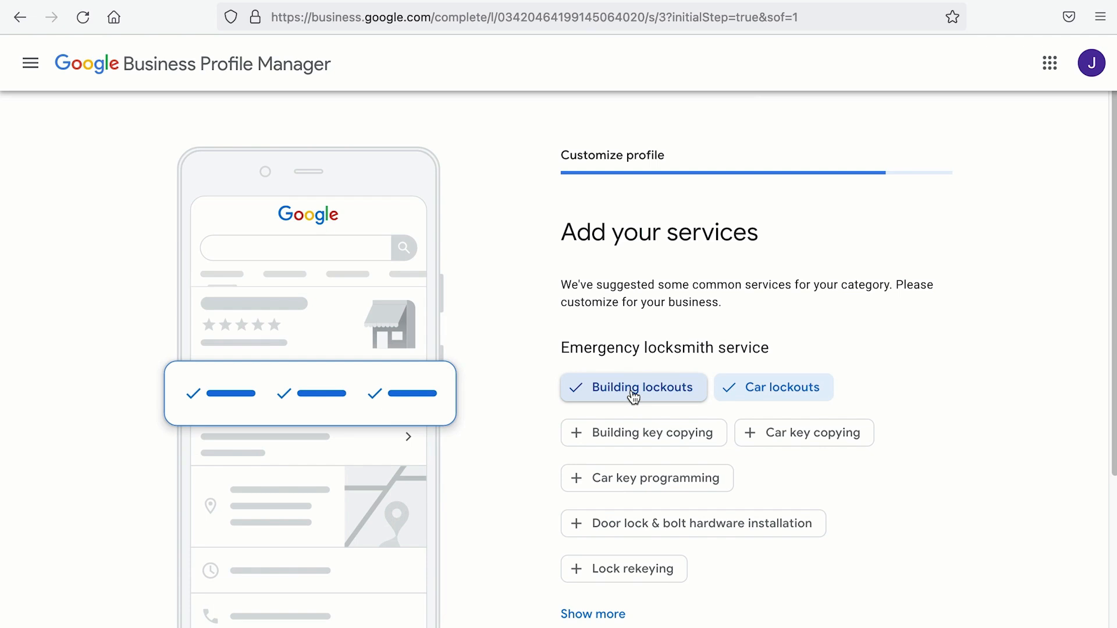
Step: Select Building key copying, Car key programming, Door lock installation, Lock rekeying, Safe lock, and Security door locks services
scroll(633, 398, down, 2)
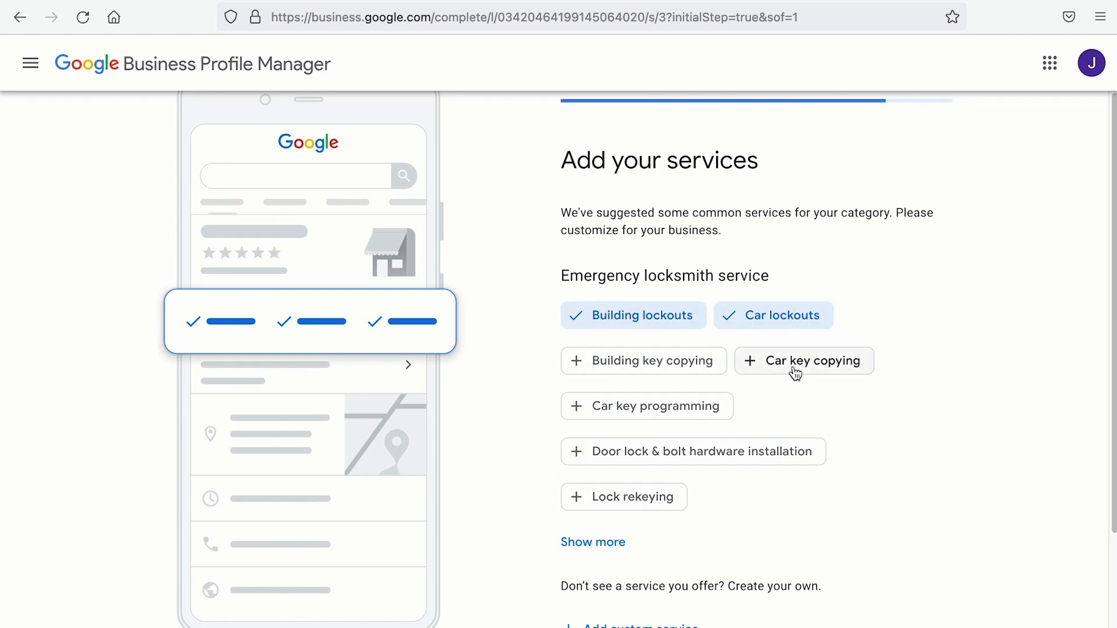
click(719, 368)
click(704, 407)
click(684, 453)
click(664, 499)
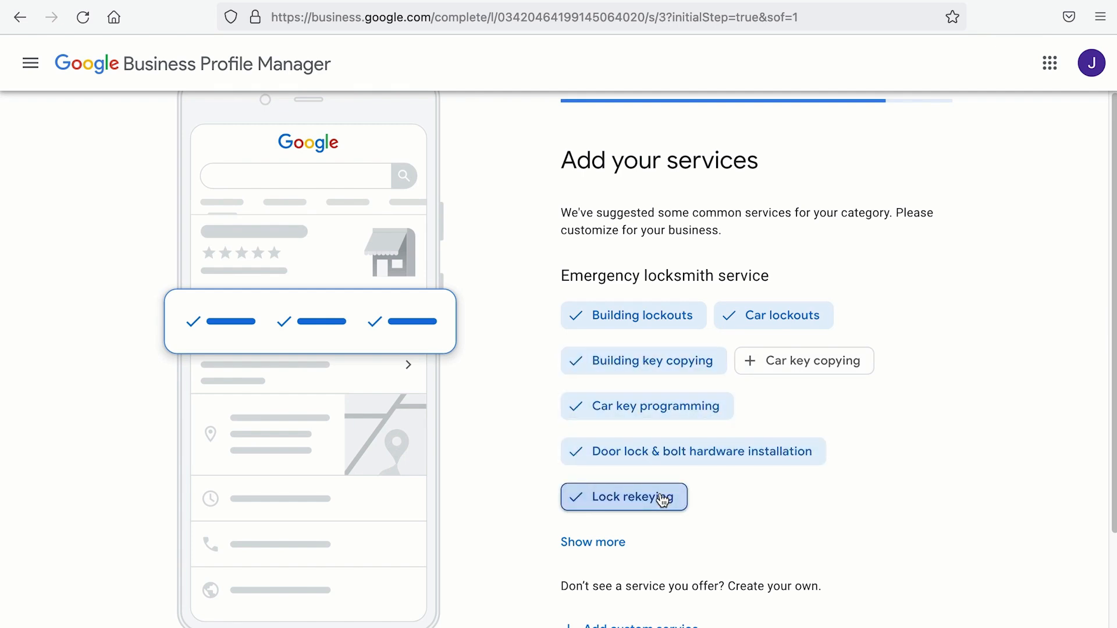
click(617, 541)
scroll(619, 544, down, 2)
click(655, 506)
click(672, 548)
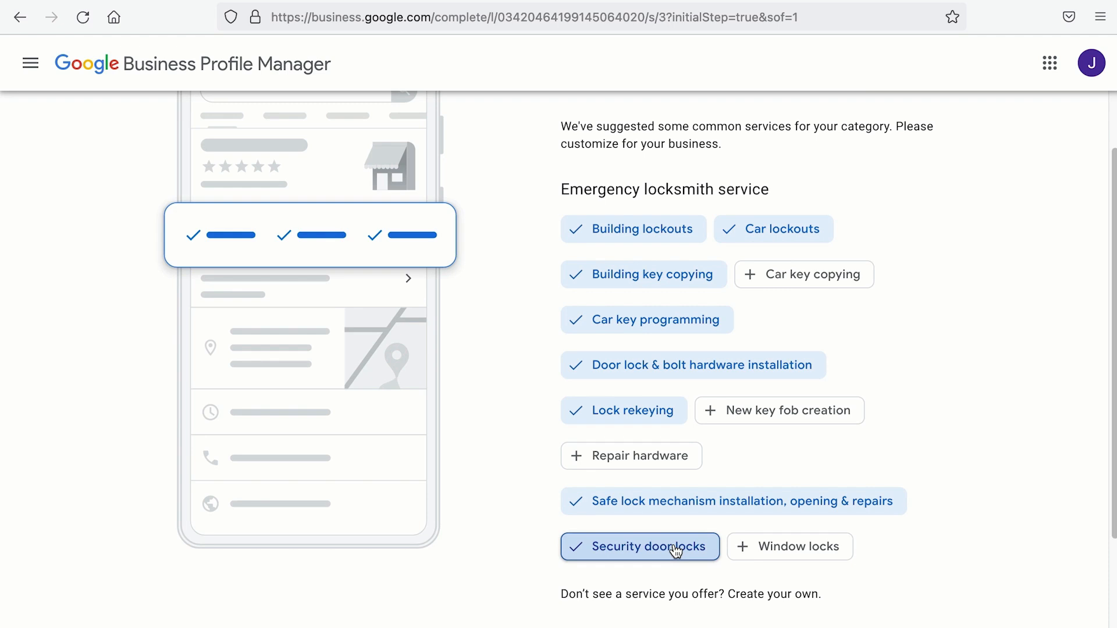
Step: Add custom services 'door unlocking service' and 'emergency door unlocking'
scroll(675, 551, down, 3)
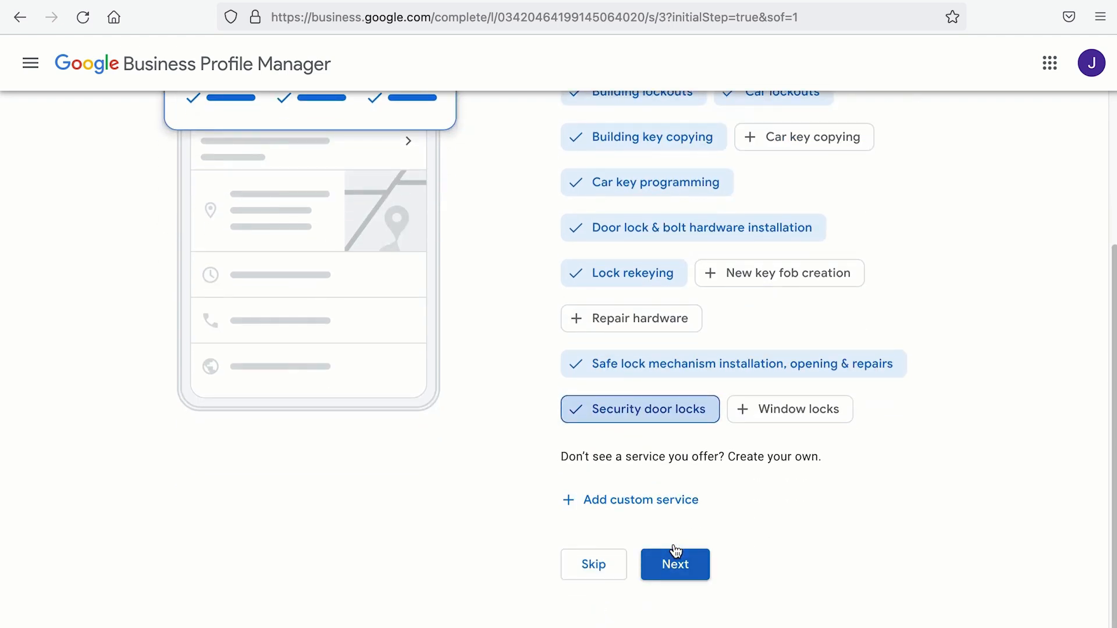
click(662, 501)
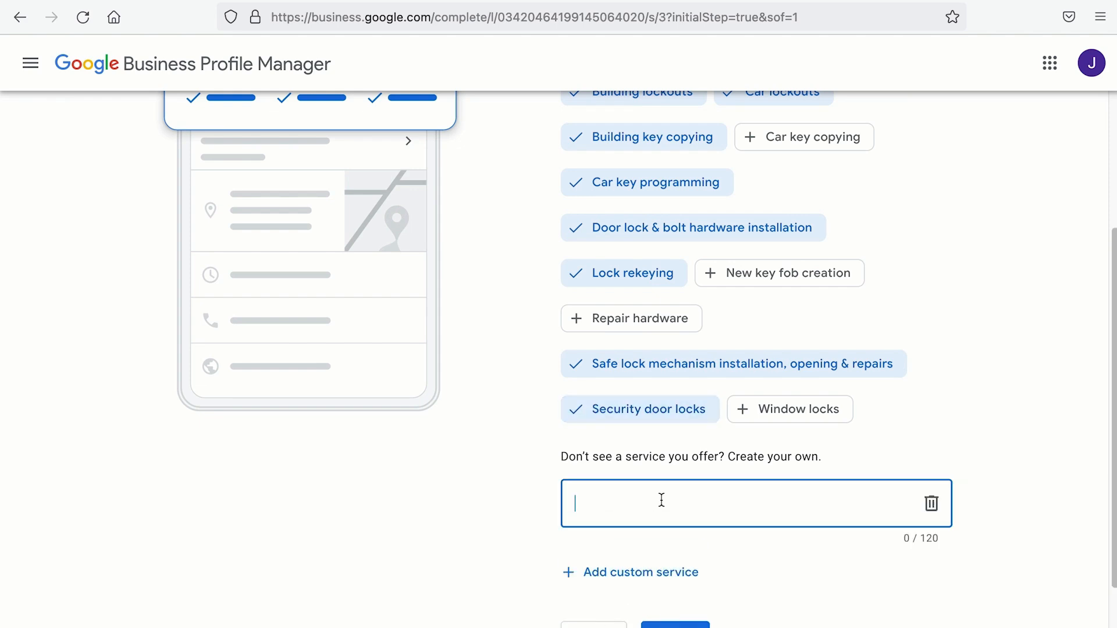
text(door unli)
key(BackSpace)
text(ocking service)
scroll(618, 518, down, 2)
click(619, 516)
text(em)
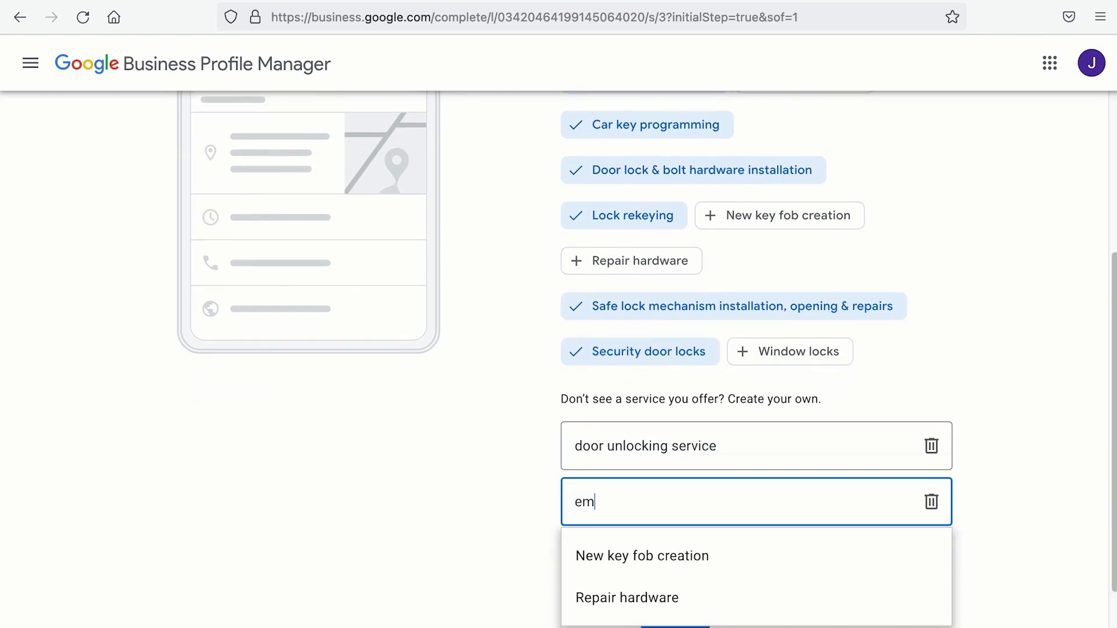
text(ergency door unlocking)
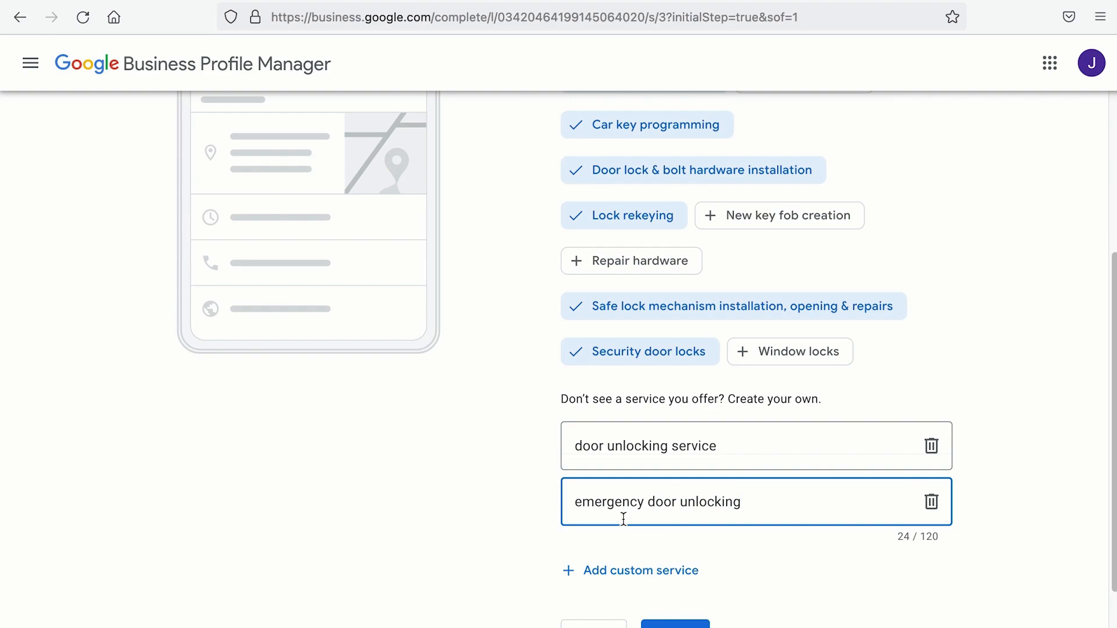
scroll(624, 520, down, 2)
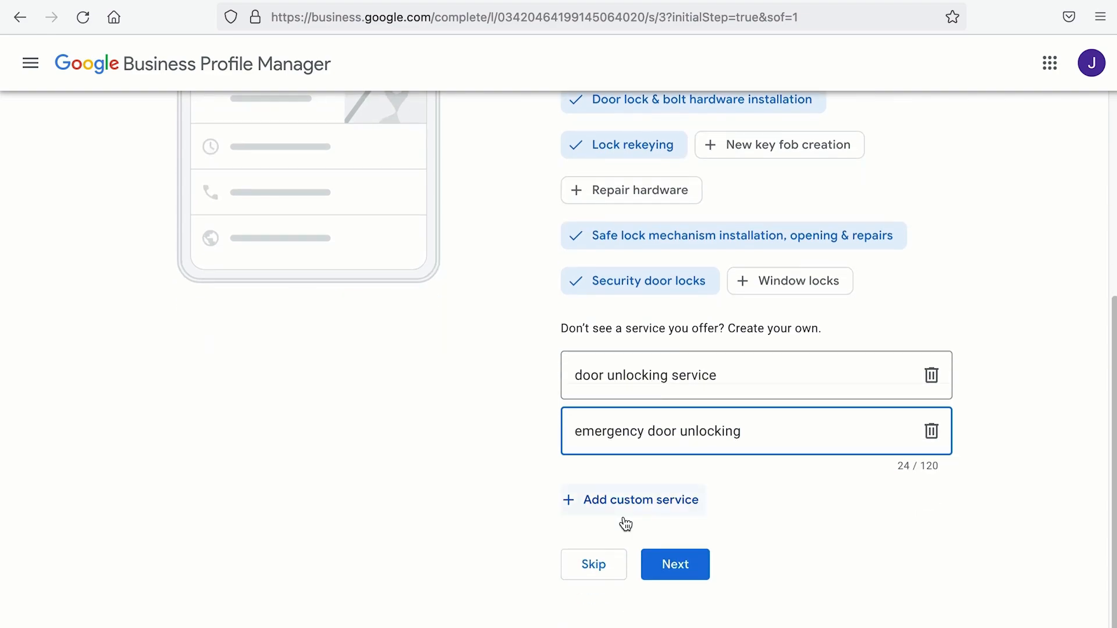
click(681, 565)
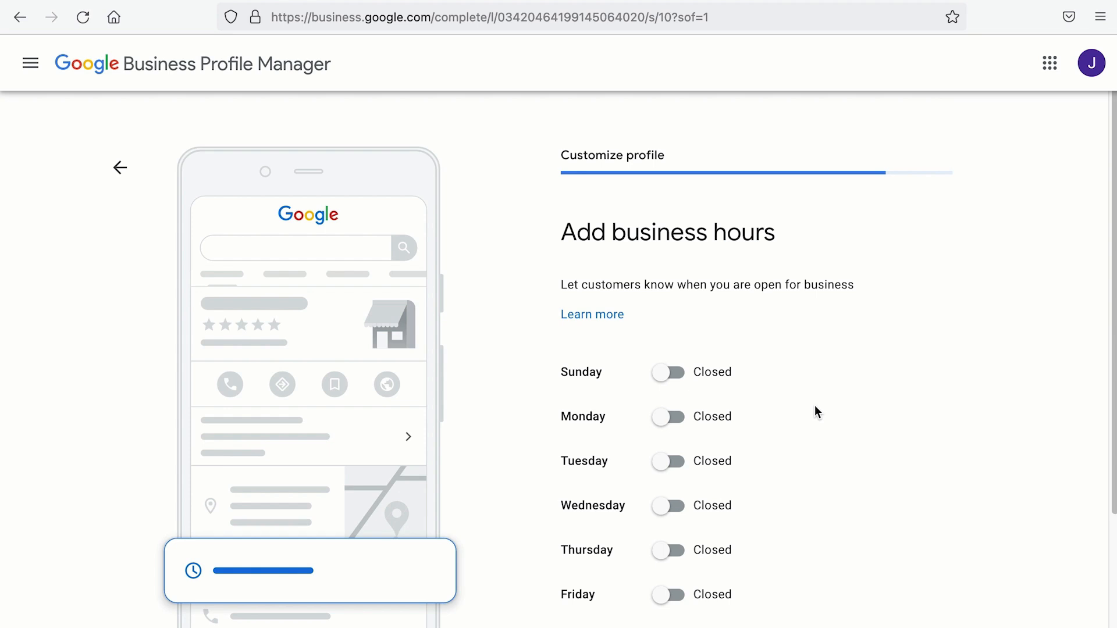
Step: Set Monday to open 24 hours, replacing an initial 9:00 AM–6:00 PM entry
click(669, 417)
click(611, 449)
scroll(605, 524, down, 5)
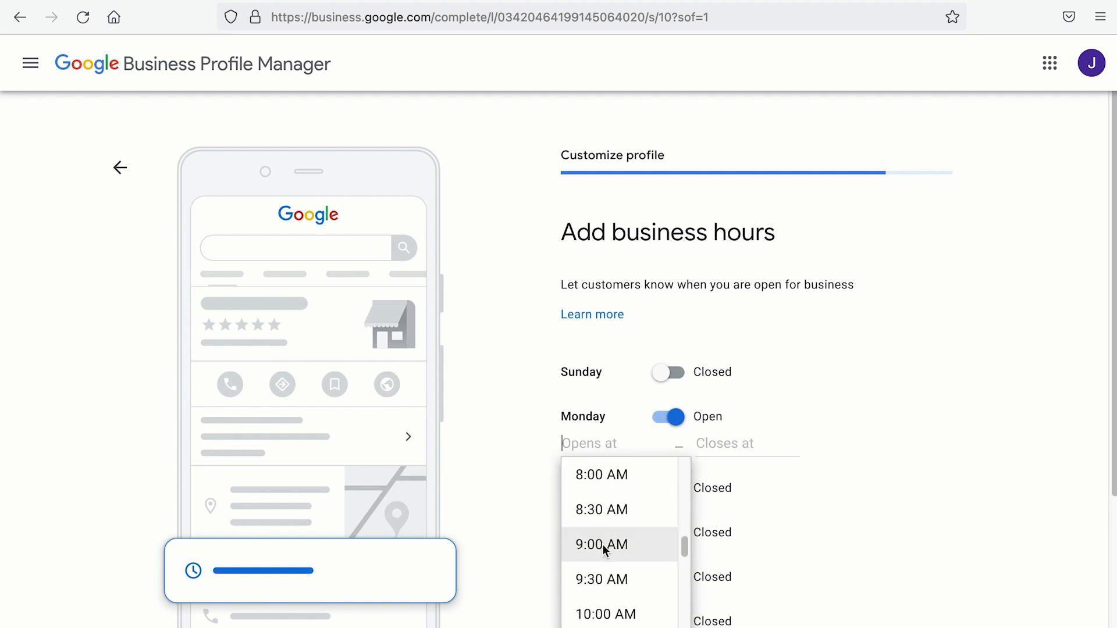
click(602, 543)
click(738, 444)
scroll(756, 536, down, 20)
click(755, 518)
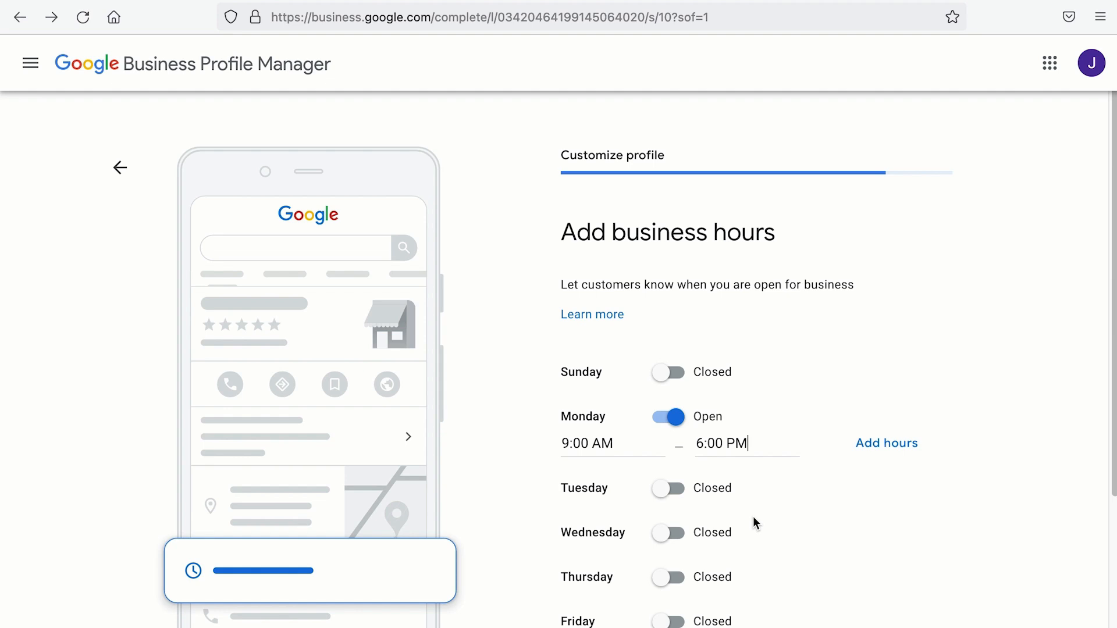
click(612, 443)
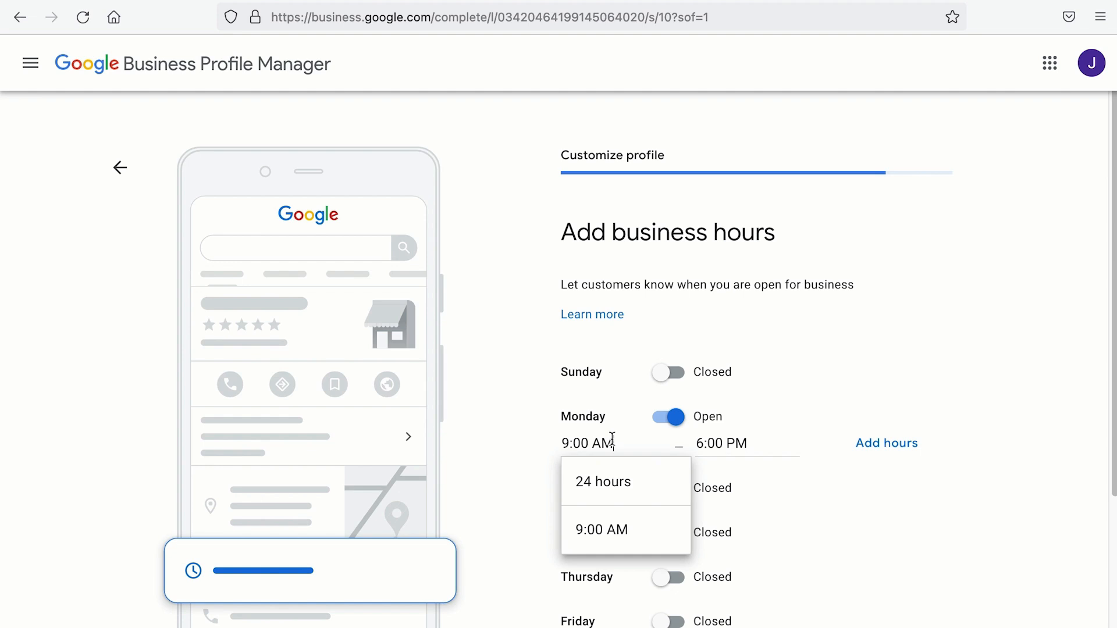
click(604, 481)
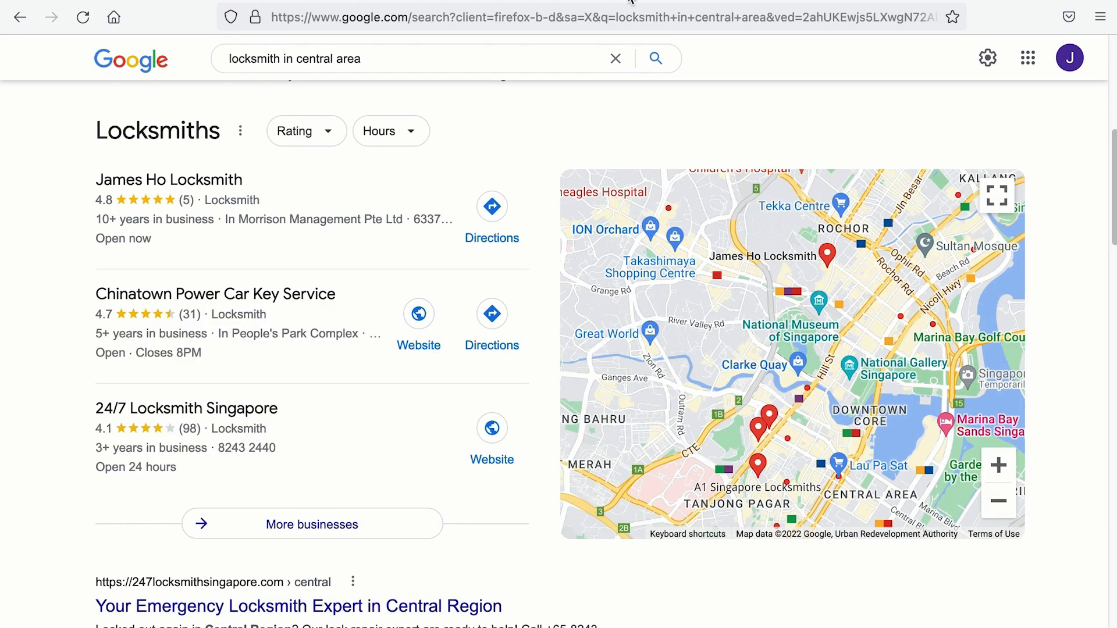
Step: Filter the locksmith search results to businesses open 24 hours
click(396, 132)
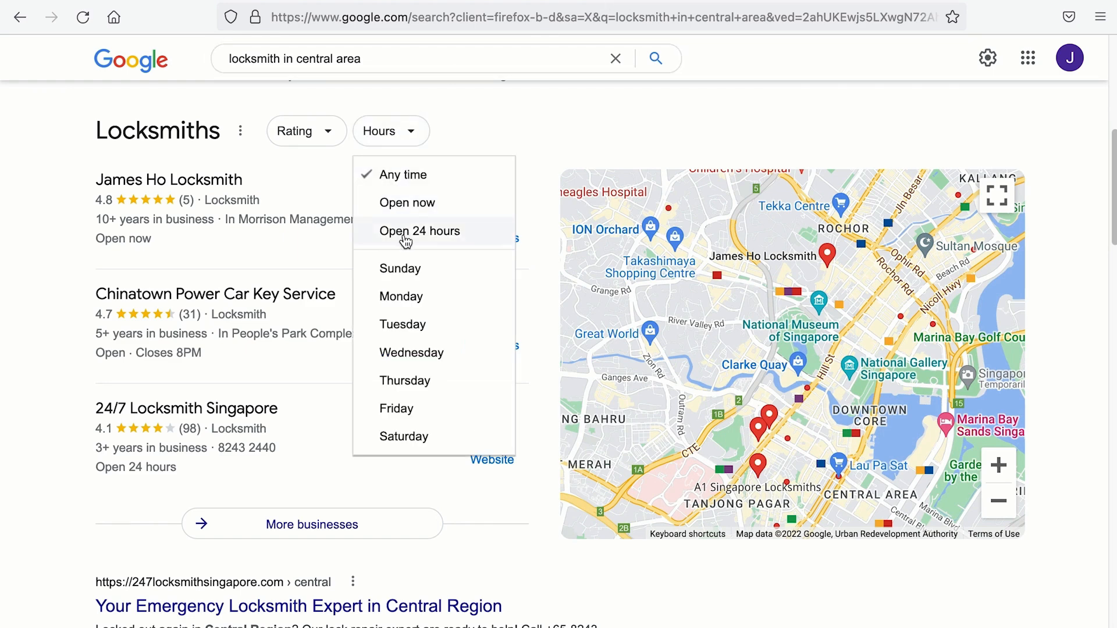
click(406, 236)
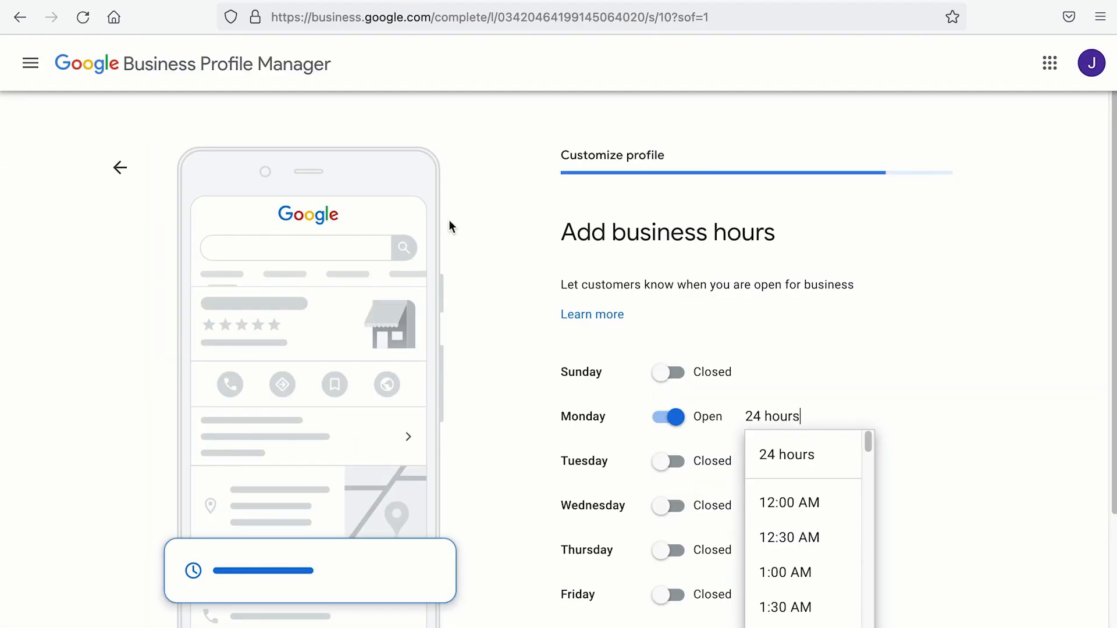
Step: Set Tuesday, Wednesday and Thursday to open 24 hours
click(674, 465)
click(597, 494)
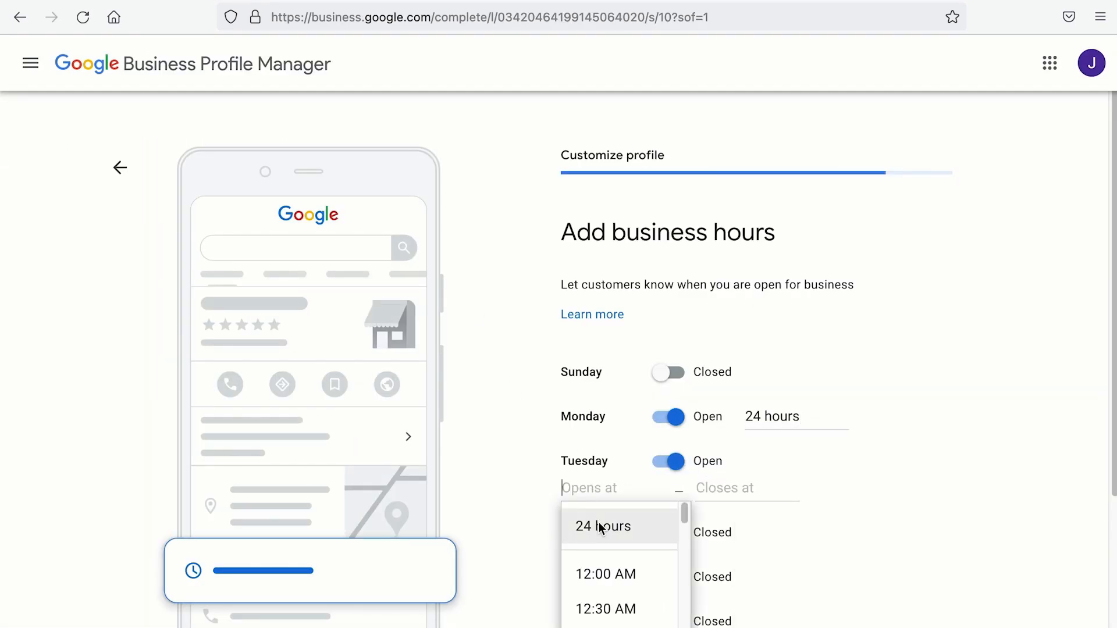
click(605, 524)
click(677, 518)
click(606, 532)
click(602, 568)
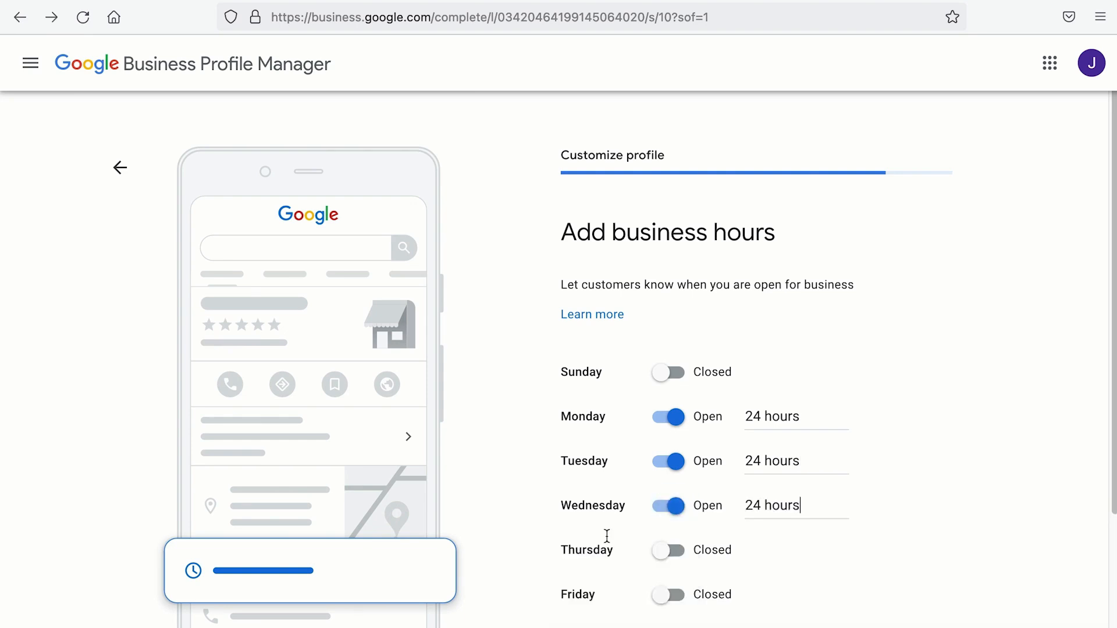
scroll(616, 535, down, 1)
click(666, 507)
click(609, 521)
click(605, 557)
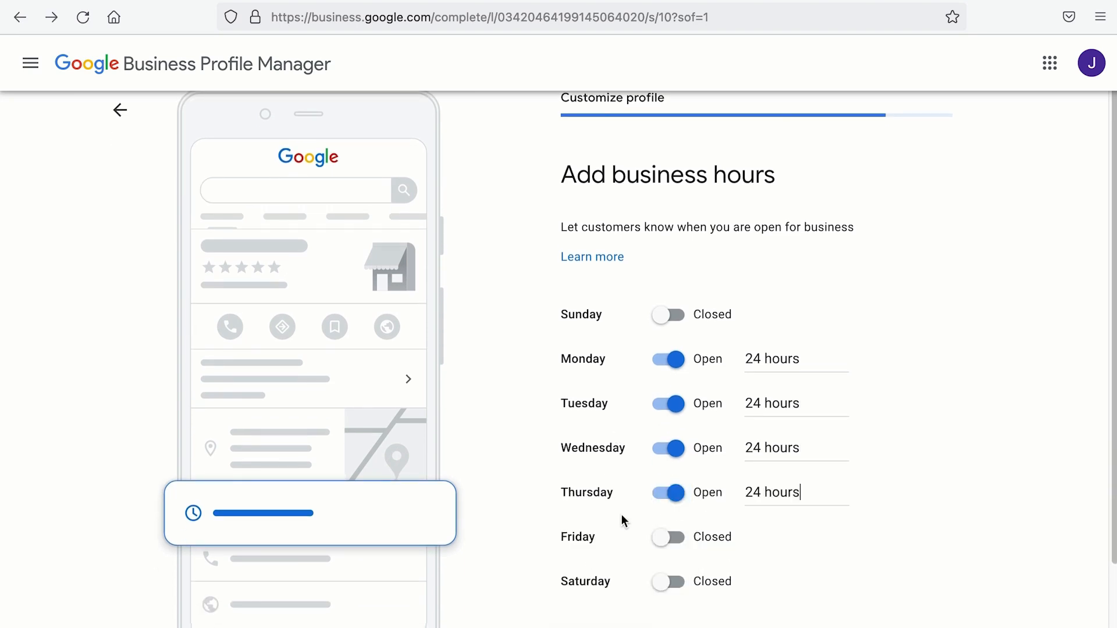
Step: Set Friday, Sunday and Saturday to open 24 hours and save the hours
scroll(640, 512, down, 1)
click(667, 479)
click(606, 492)
click(599, 529)
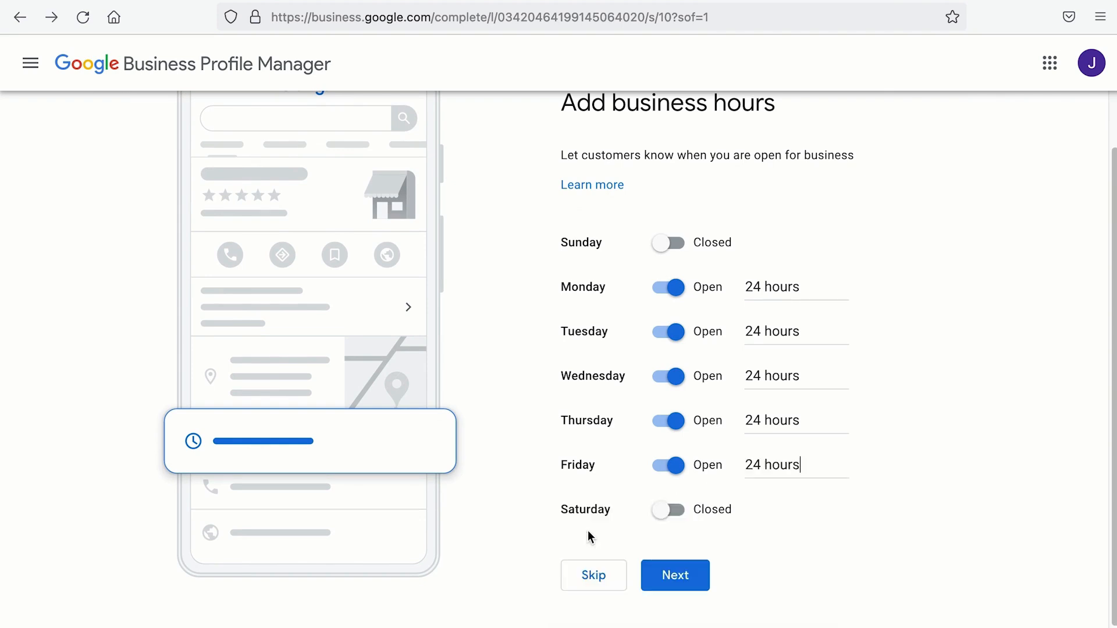
click(664, 247)
click(589, 269)
click(601, 304)
click(668, 510)
click(609, 537)
click(605, 574)
click(669, 563)
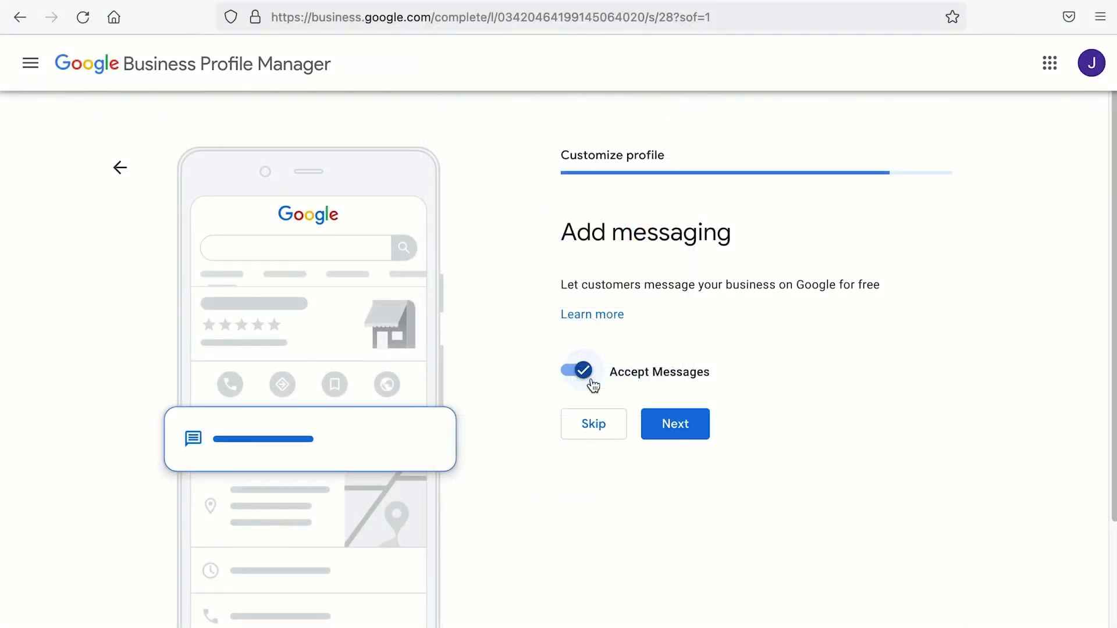
Step: Scroll the Add messaging page, leaving Accept Messages on
mouse_move(1113, 399)
mouse_down()
mouse_move(1112, 423)
mouse_move(1112, 401)
mouse_up()
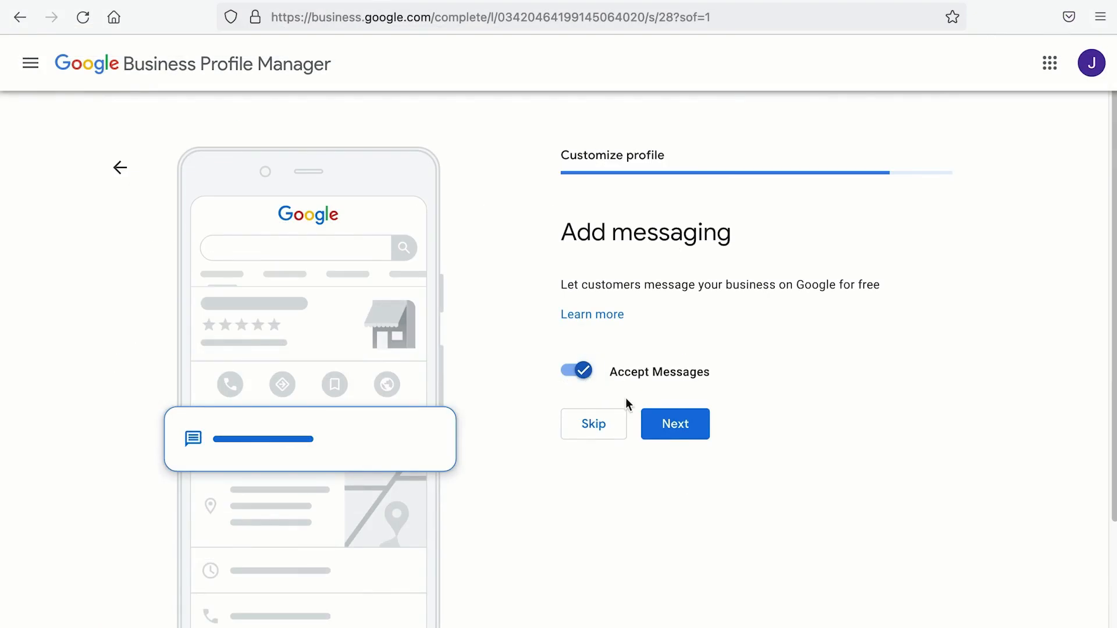
Step: Enter a 448-character description about Singapore's oldest locksmith and its 24/7 lock-out help, then continue
click(675, 424)
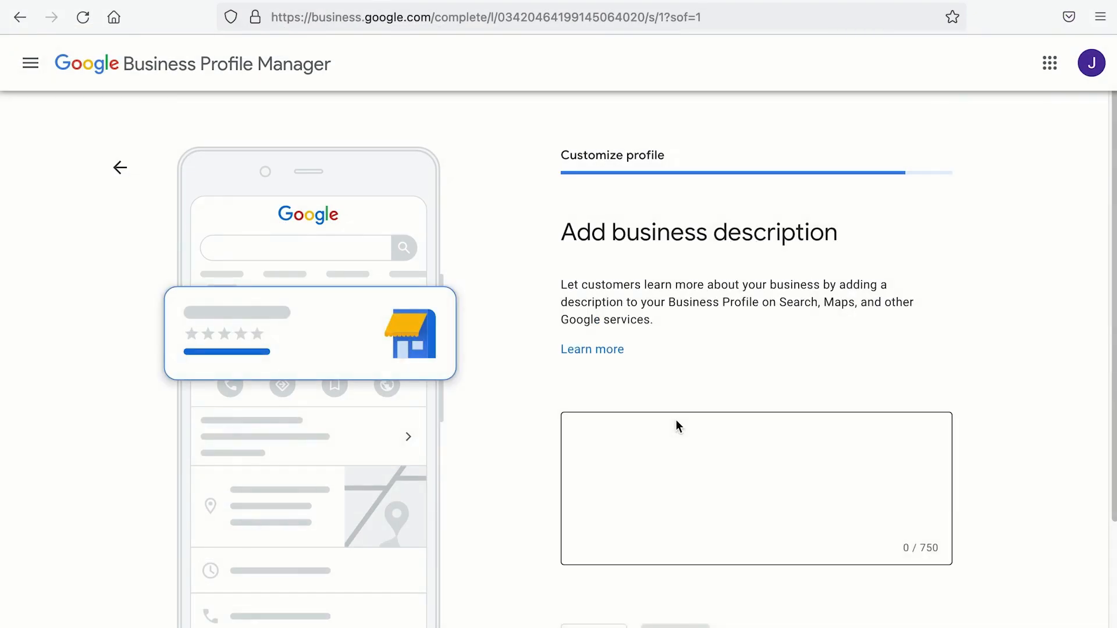
click(676, 423)
text(We are proud to be one of the oldest locksmiths in Singapore. We have helped countless)
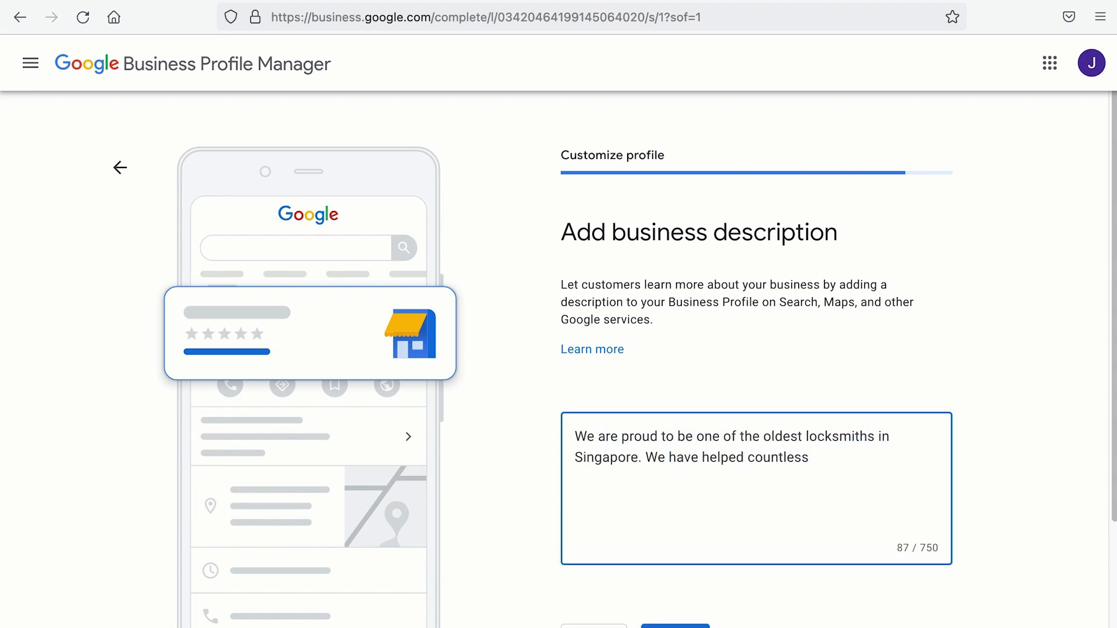
text( of distressed individuals who were locked out )
text(of their cars, homes, or offices to enter their )
text(vicinity legitimately.)
text(We und)
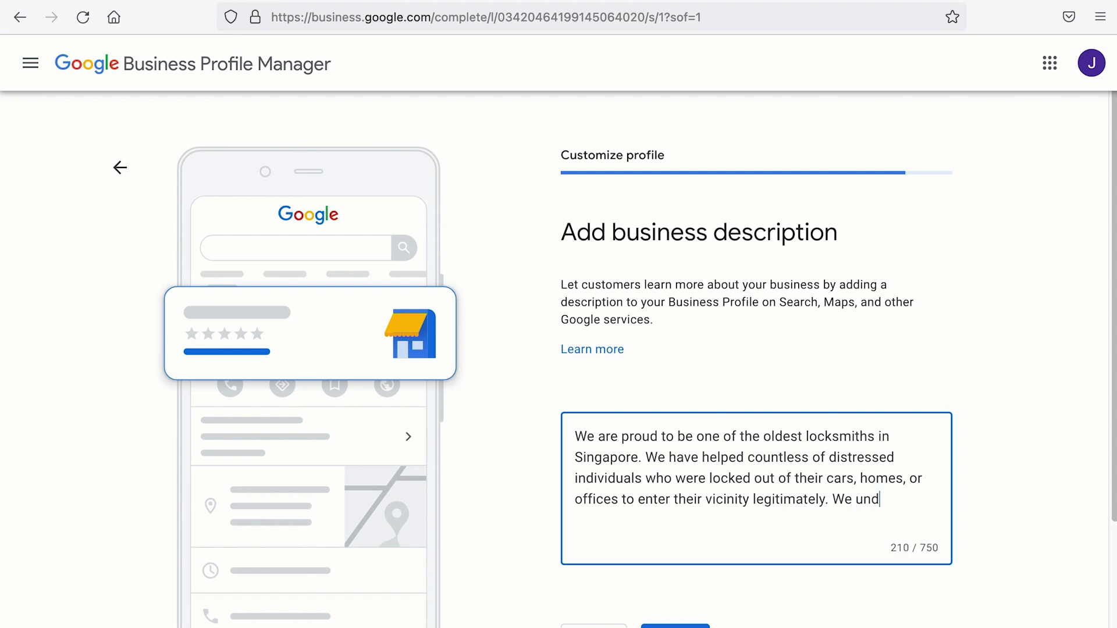
text(erstand the urgency when it commes to a lock out, so regardless of our opera)
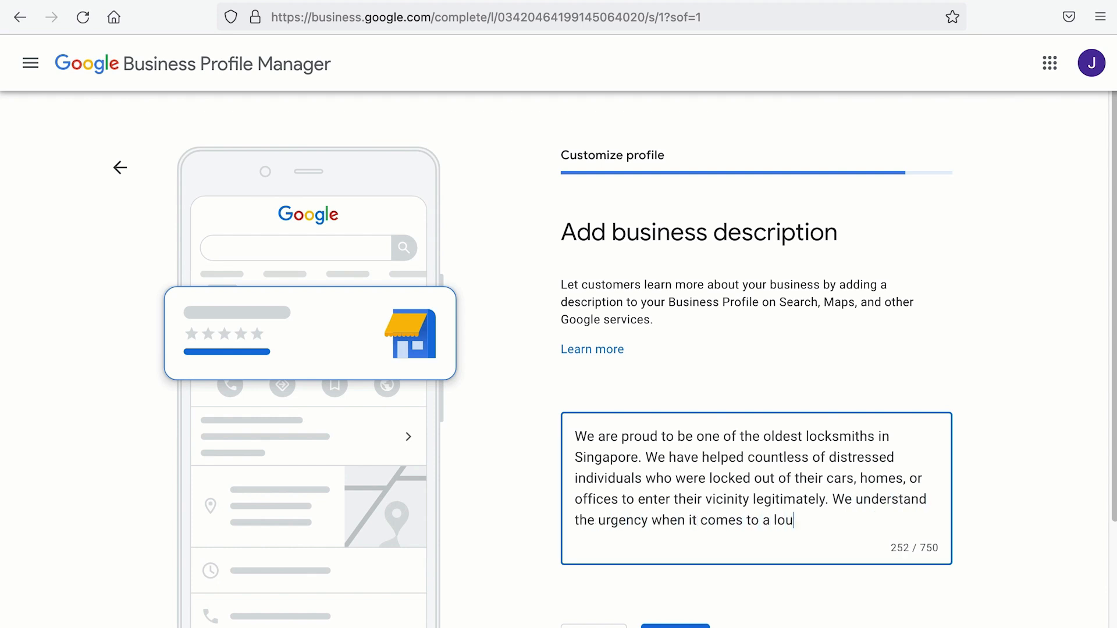
text(ting hours,)
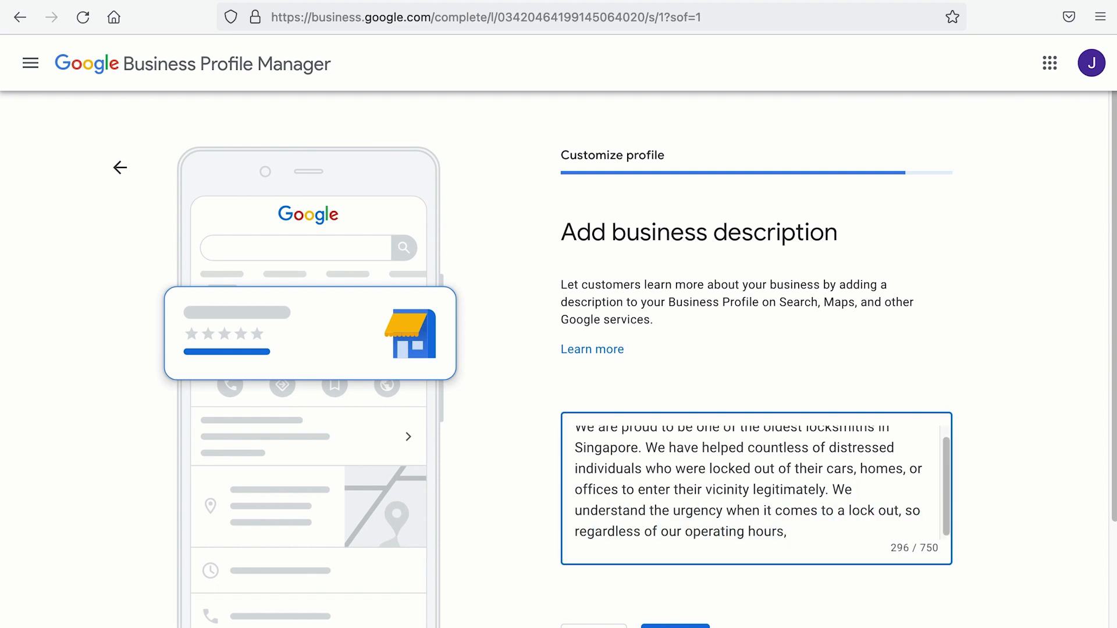
text( we provide a 24/7 emerge)
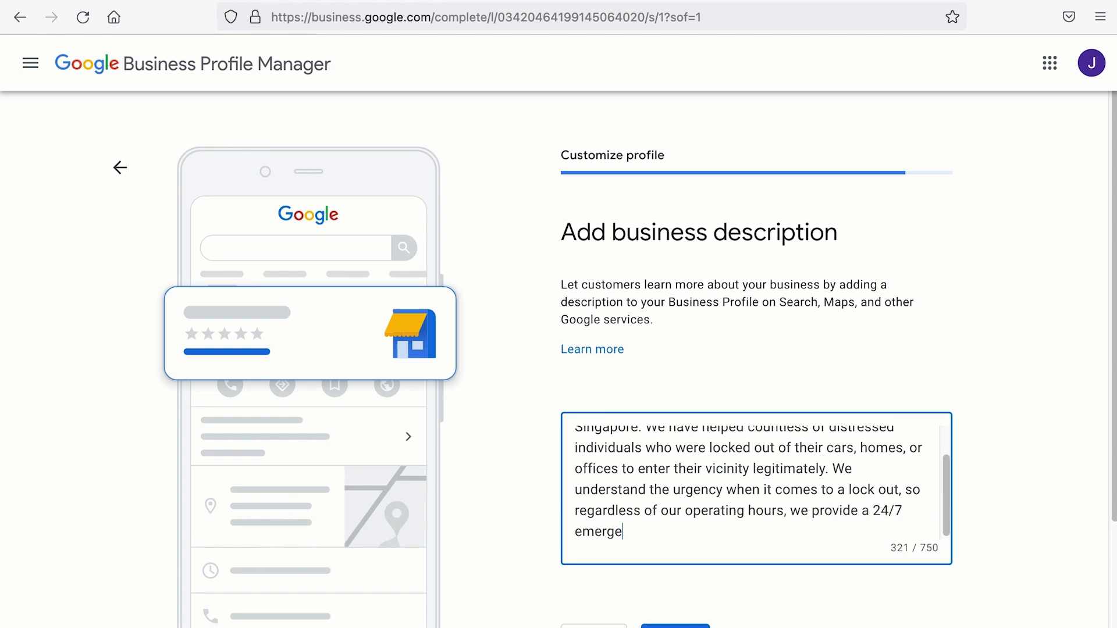
text(ncy door unlocking service. On top)
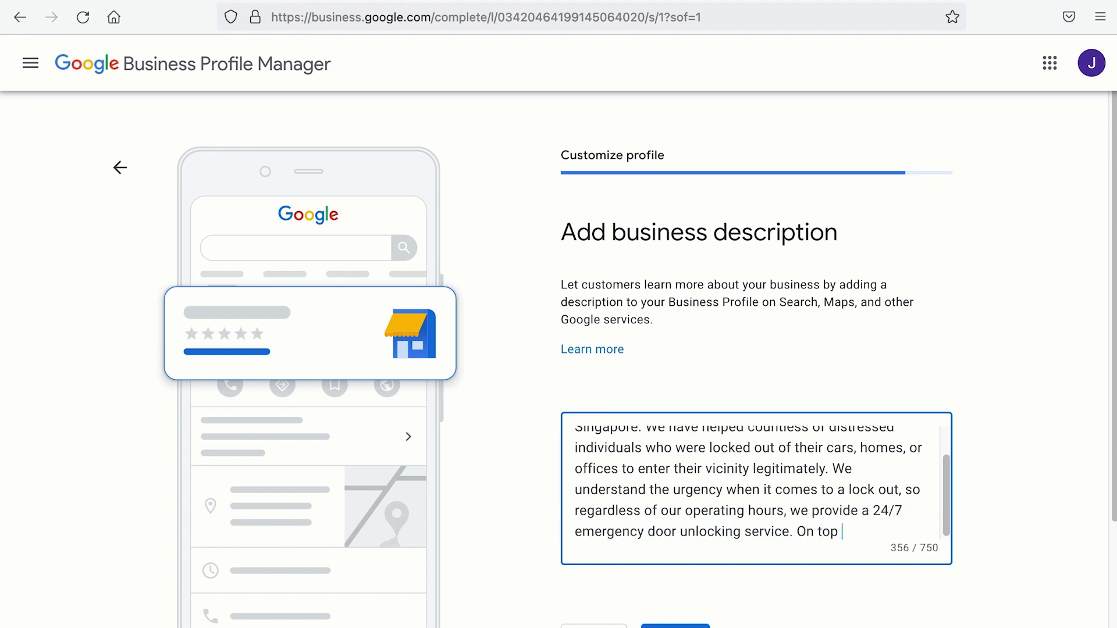
text( of that, we sell and install high quality)
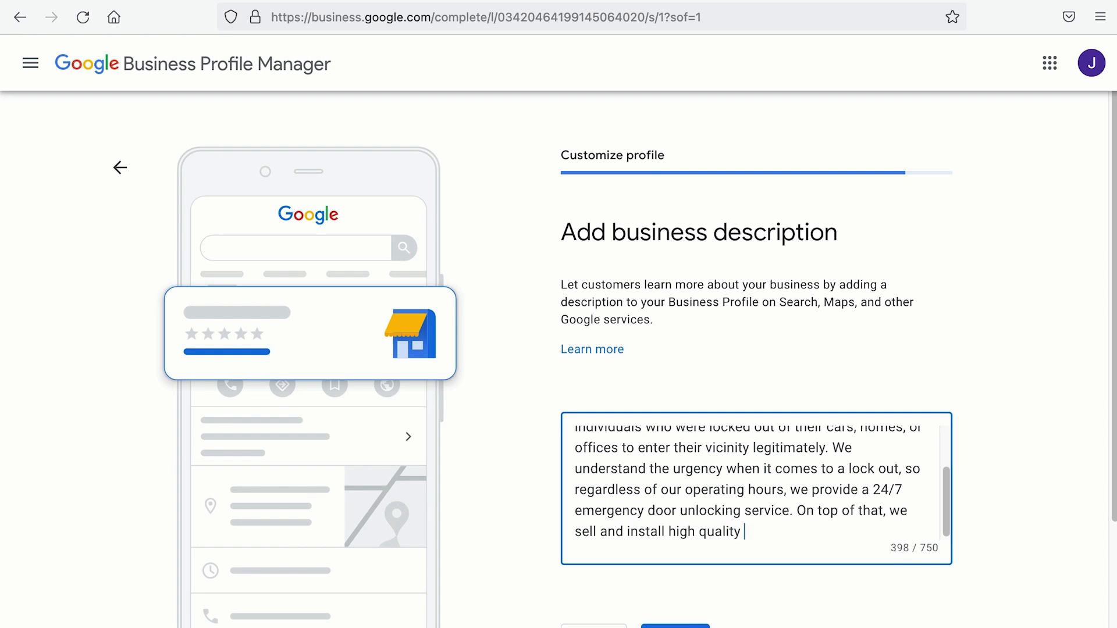
text( digital locks to keep you and your love ones sag)
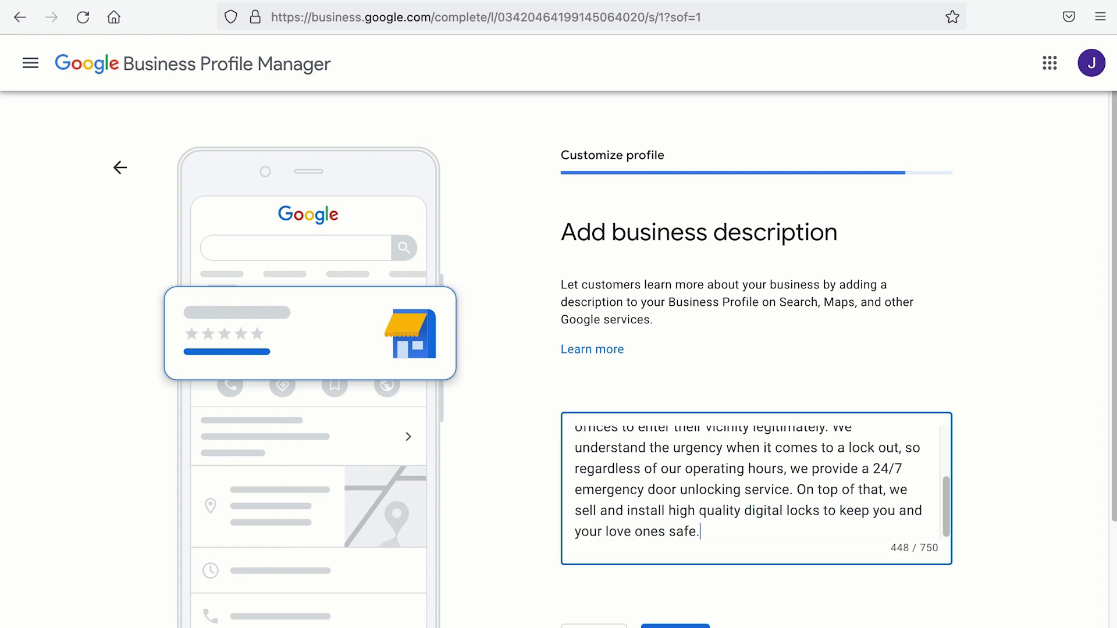
text(e.)
key(ctrl+a)
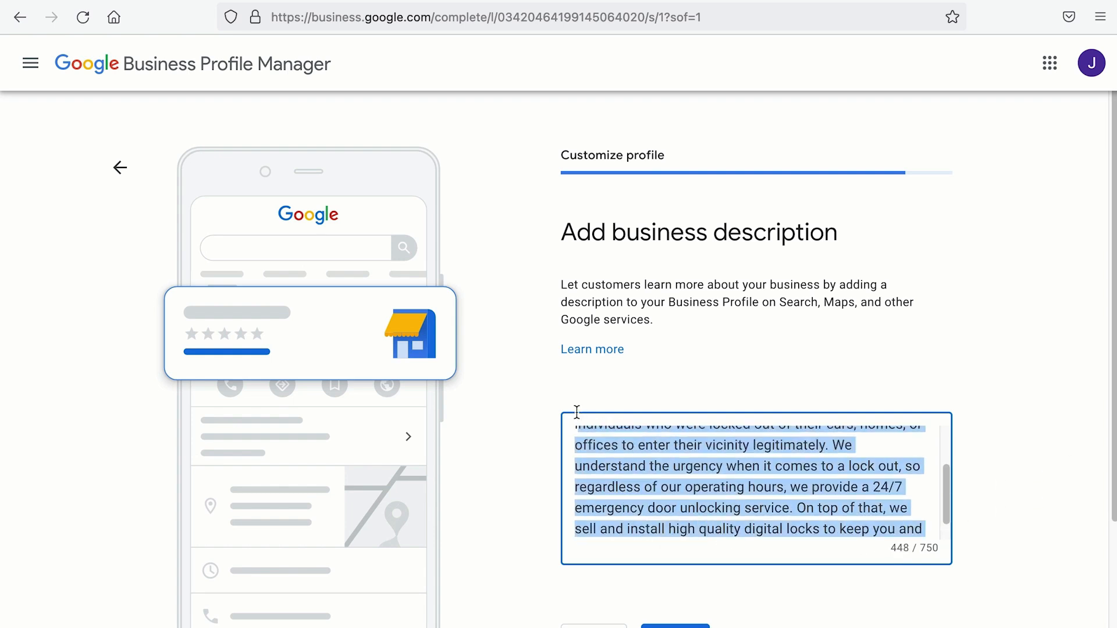
scroll(570, 393, down, 2)
click(697, 520)
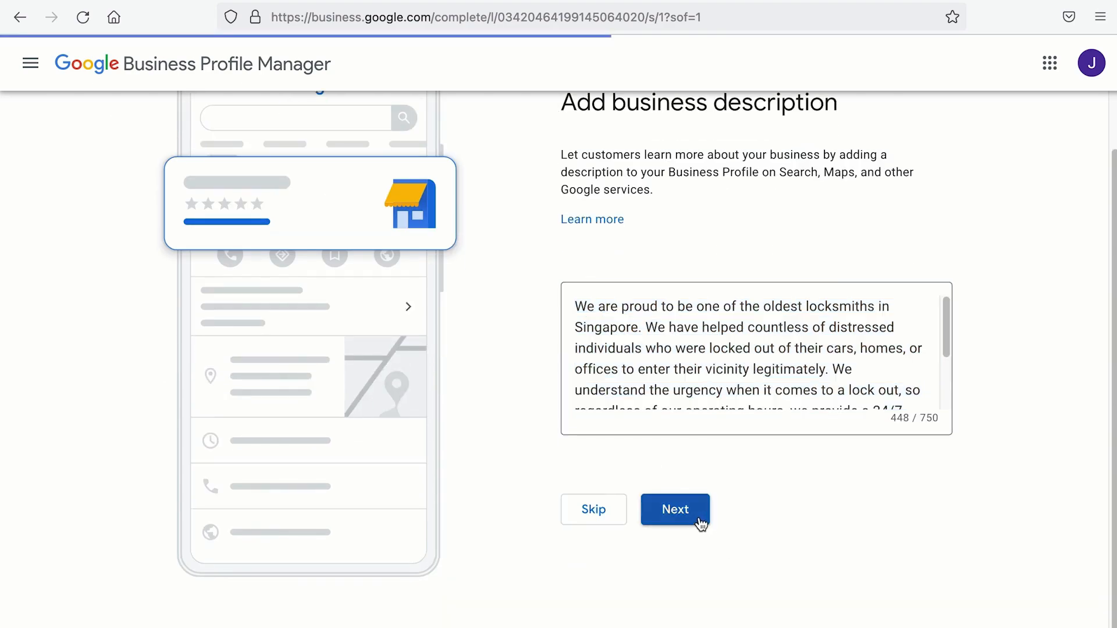
Step: Open the local locksmith results and view Toa Payoh Locksmith's business details
scroll(701, 523, down, 4)
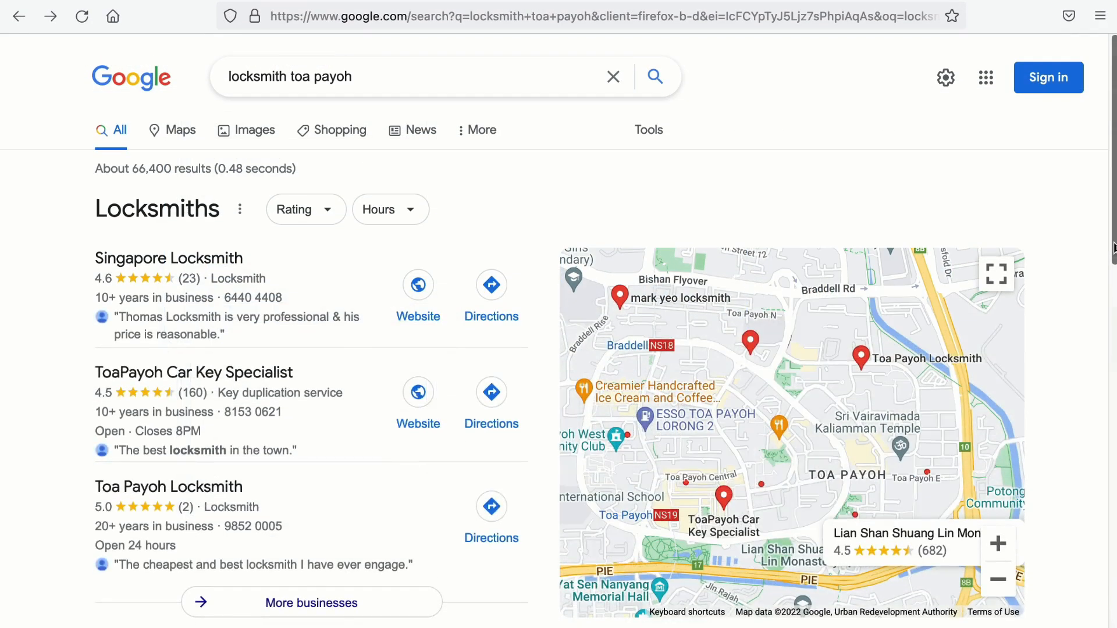
scroll(890, 278, down, 2)
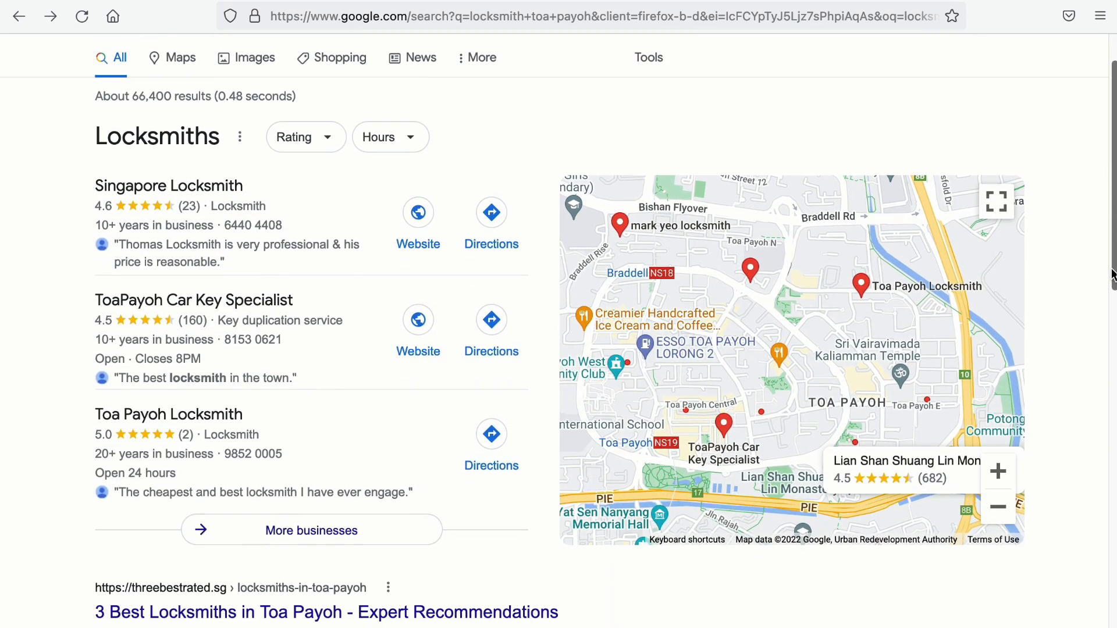
click(169, 186)
scroll(128, 483, down, 3)
scroll(128, 483, down, 1)
click(128, 481)
Step: Browse Toa Payoh Locksmith's door-lock, lock box and blue safe photos and play the repair video
scroll(512, 454, down, 8)
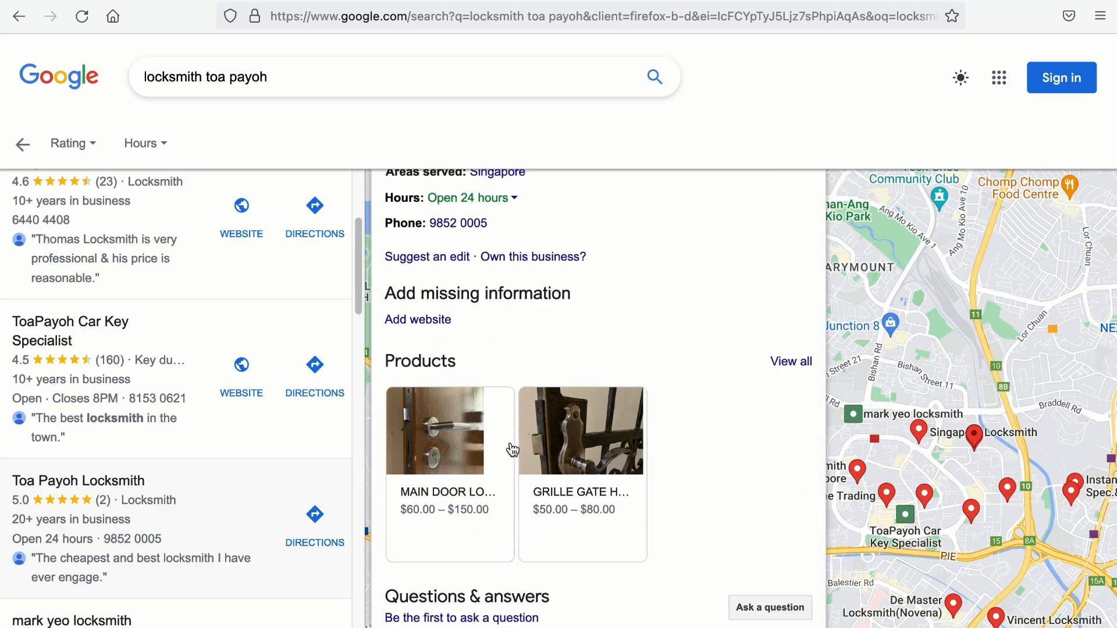
click(530, 451)
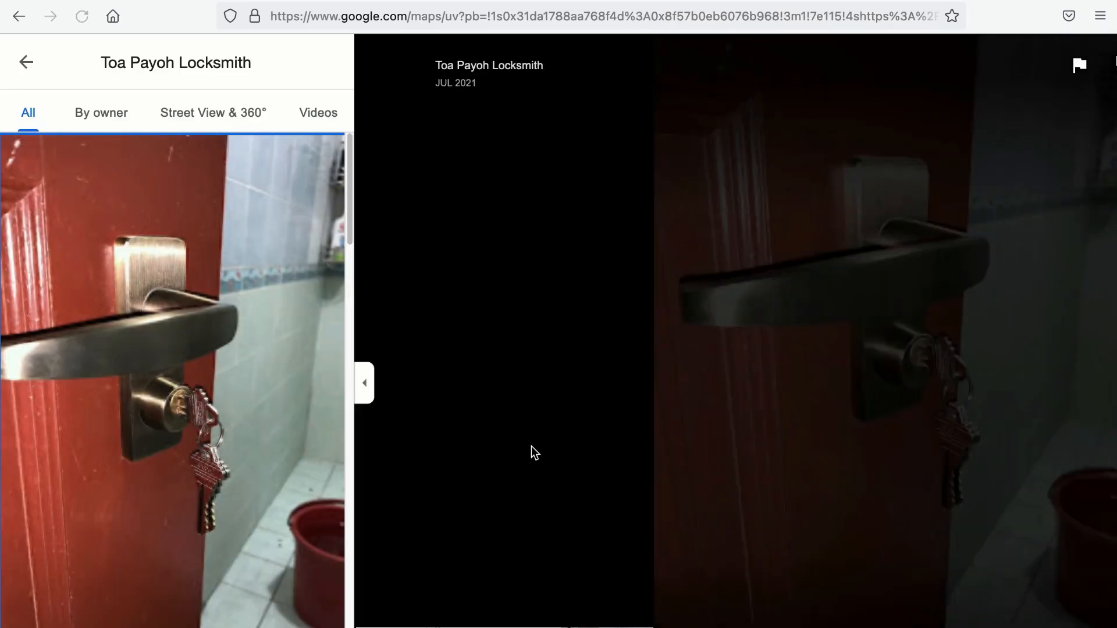
scroll(307, 429, down, 6)
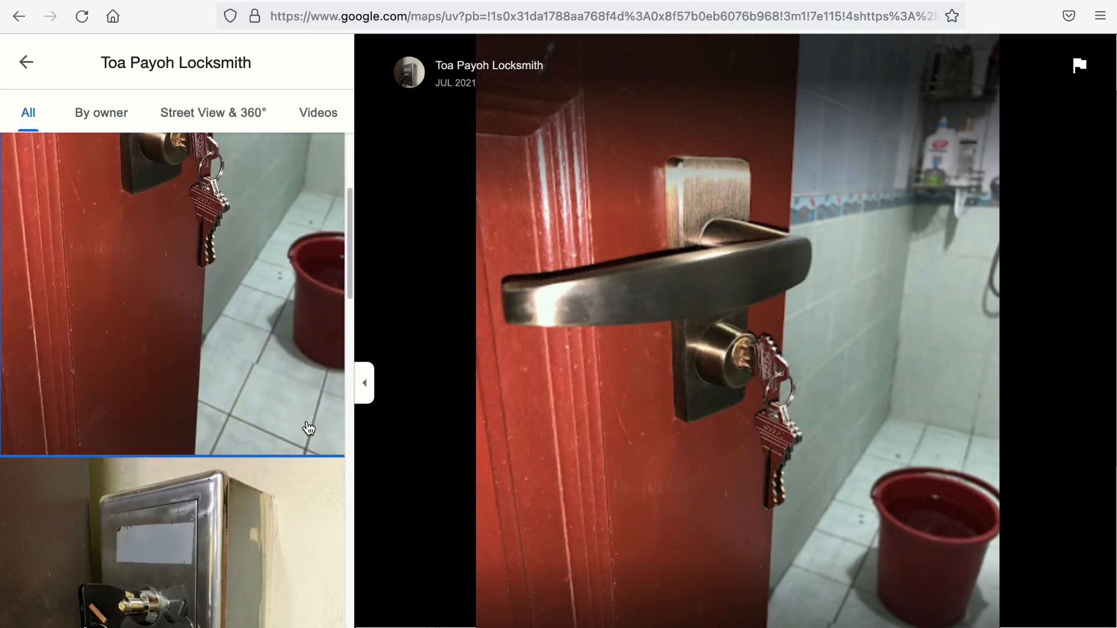
click(273, 425)
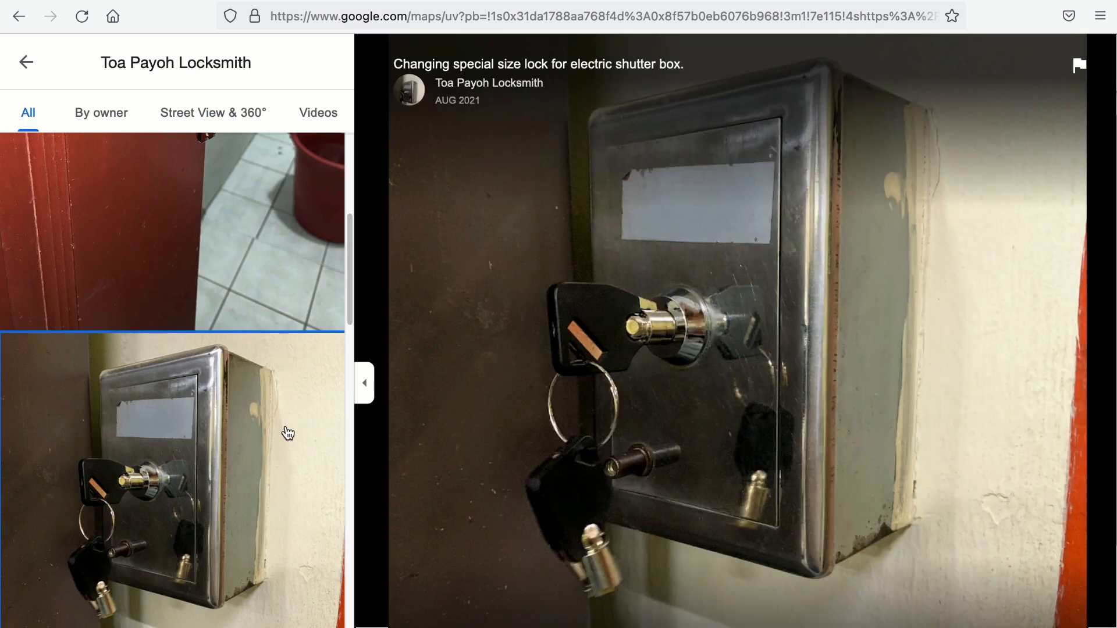
scroll(285, 430, down, 5)
scroll(287, 435, down, 4)
click(269, 362)
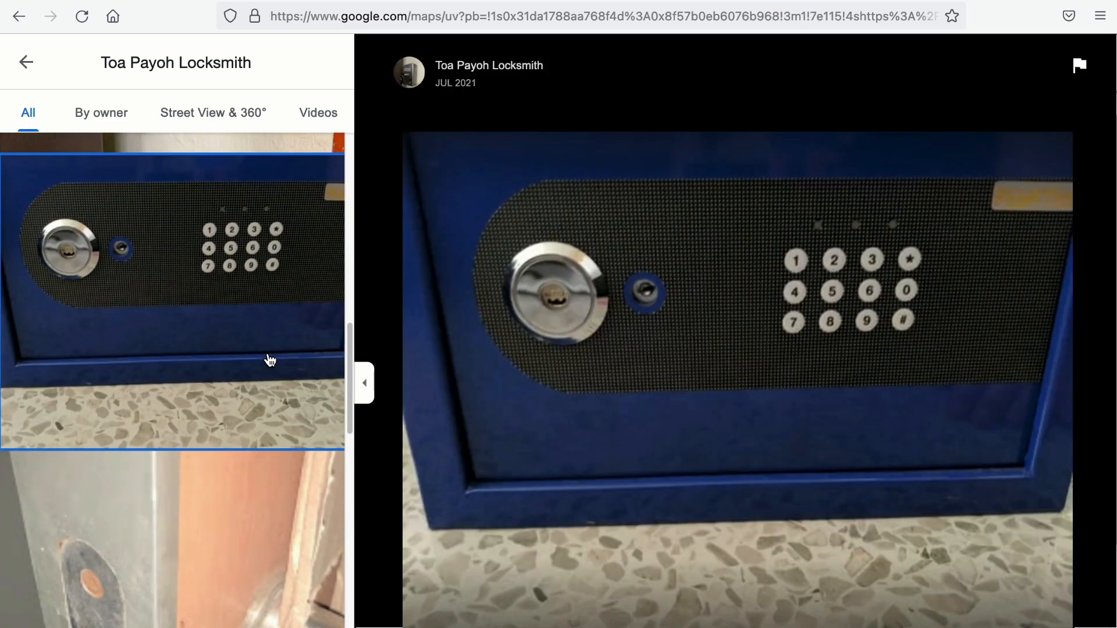
scroll(271, 362, down, 3)
click(270, 361)
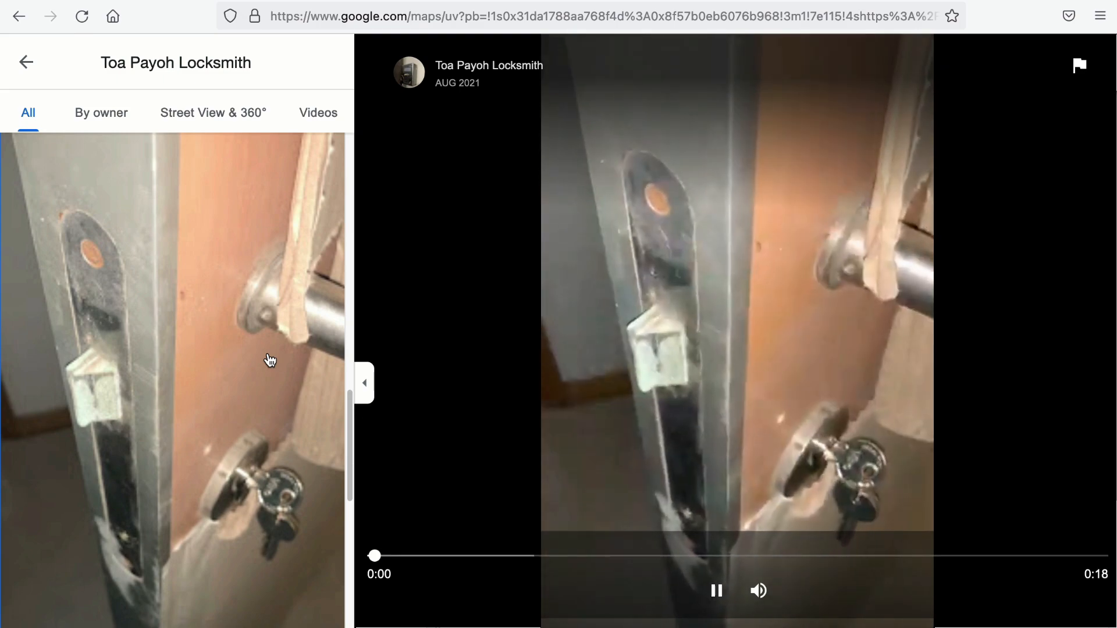
scroll(270, 361, down, 4)
scroll(270, 361, down, 1)
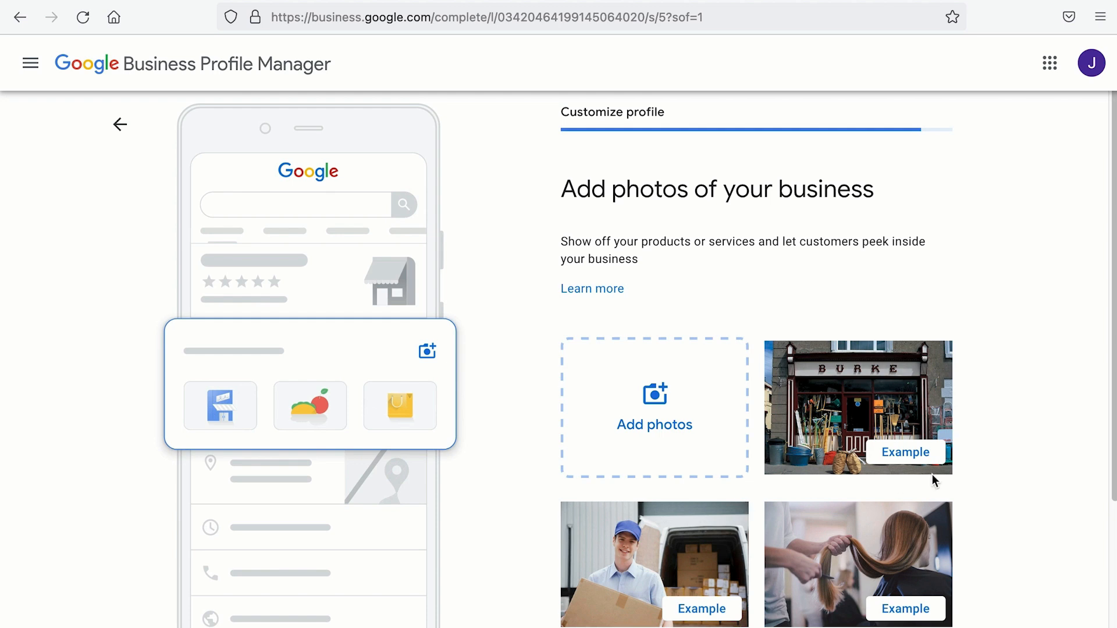
scroll(679, 430, down, 3)
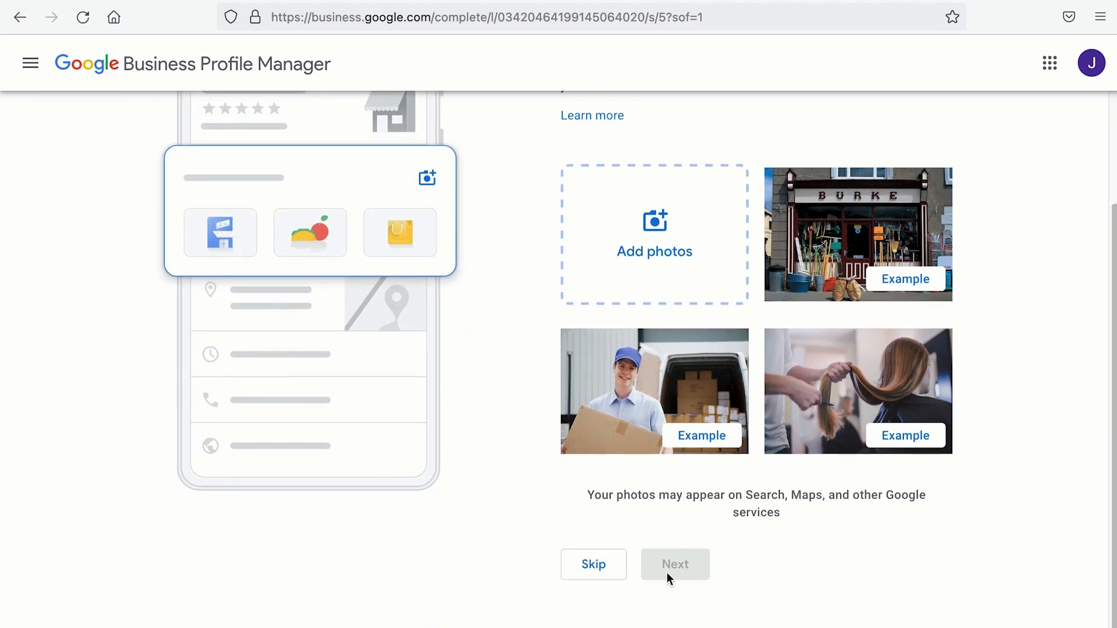
click(592, 565)
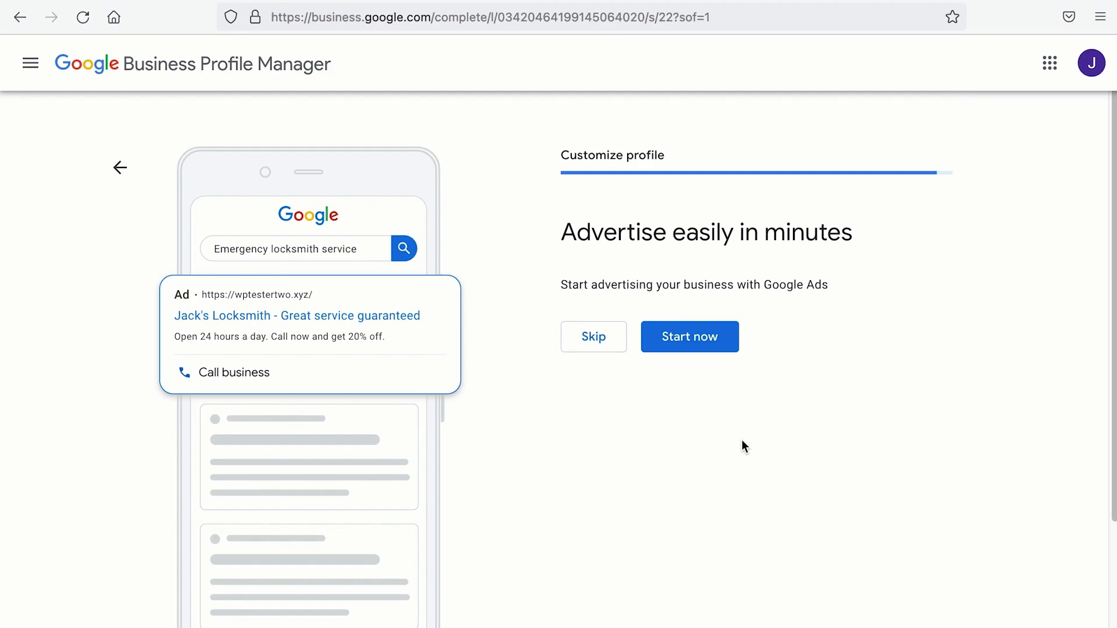
click(571, 334)
click(626, 401)
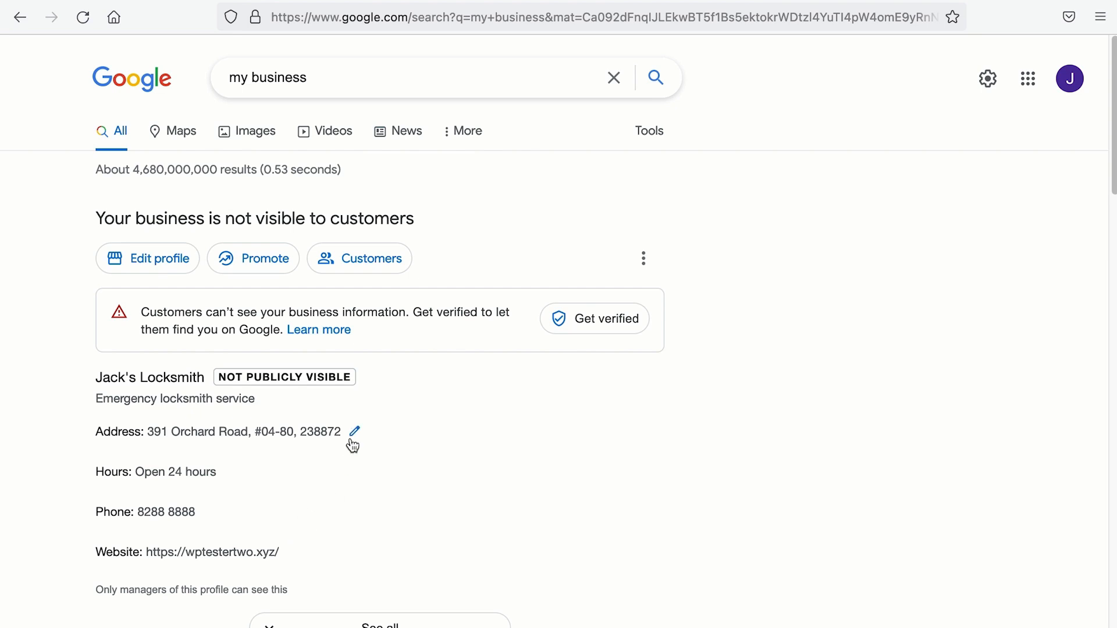
scroll(315, 432, down, 1)
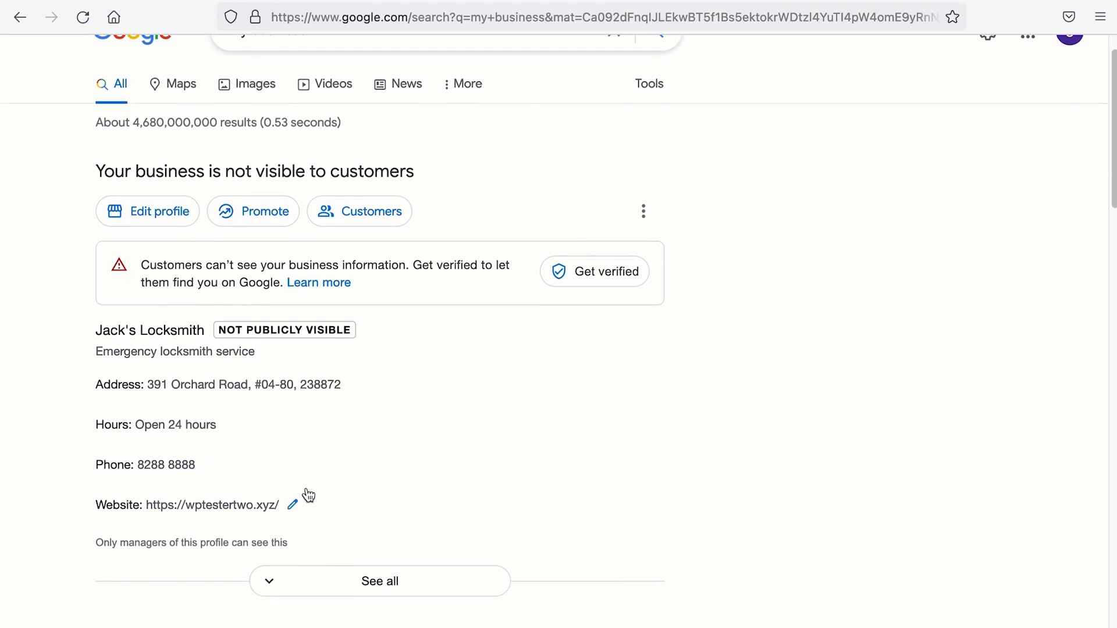
click(373, 581)
click(157, 125)
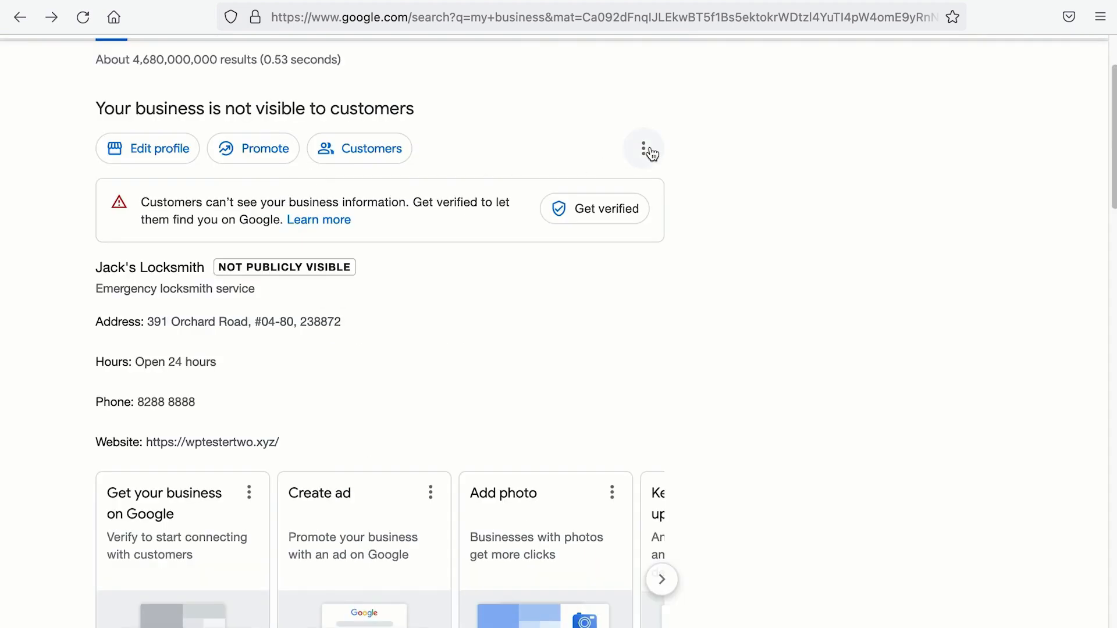
click(646, 150)
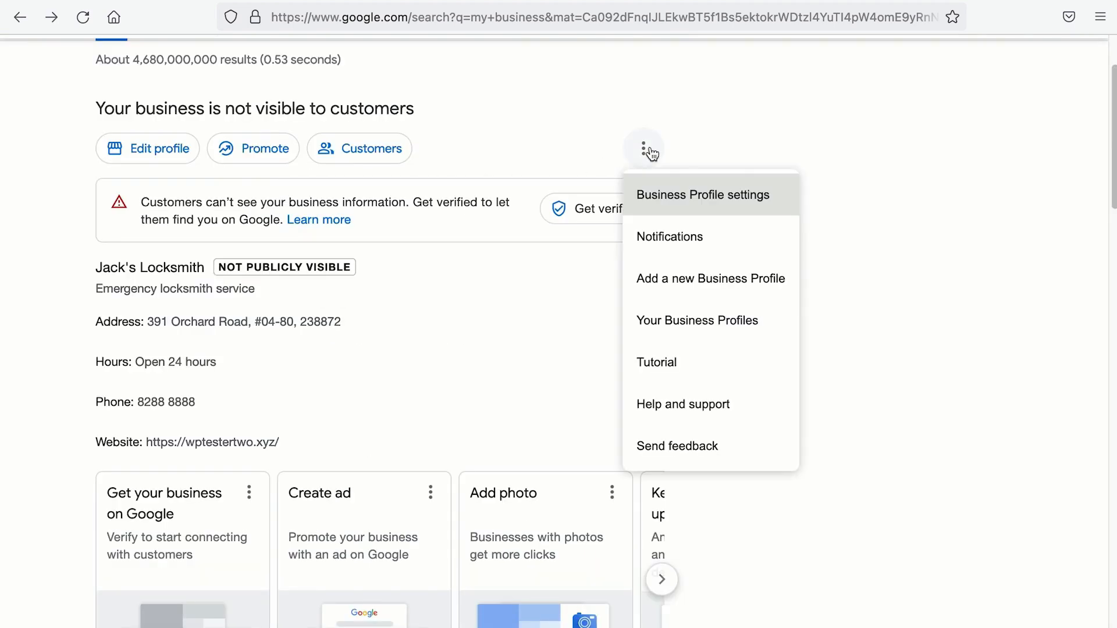
click(689, 320)
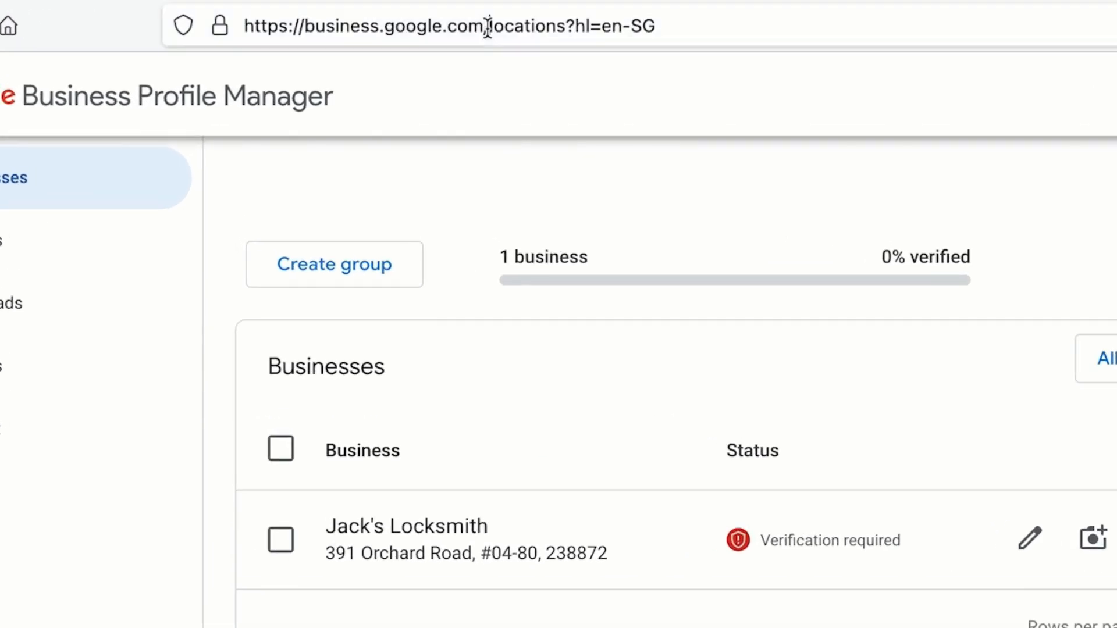
drag(487, 25, 245, 36)
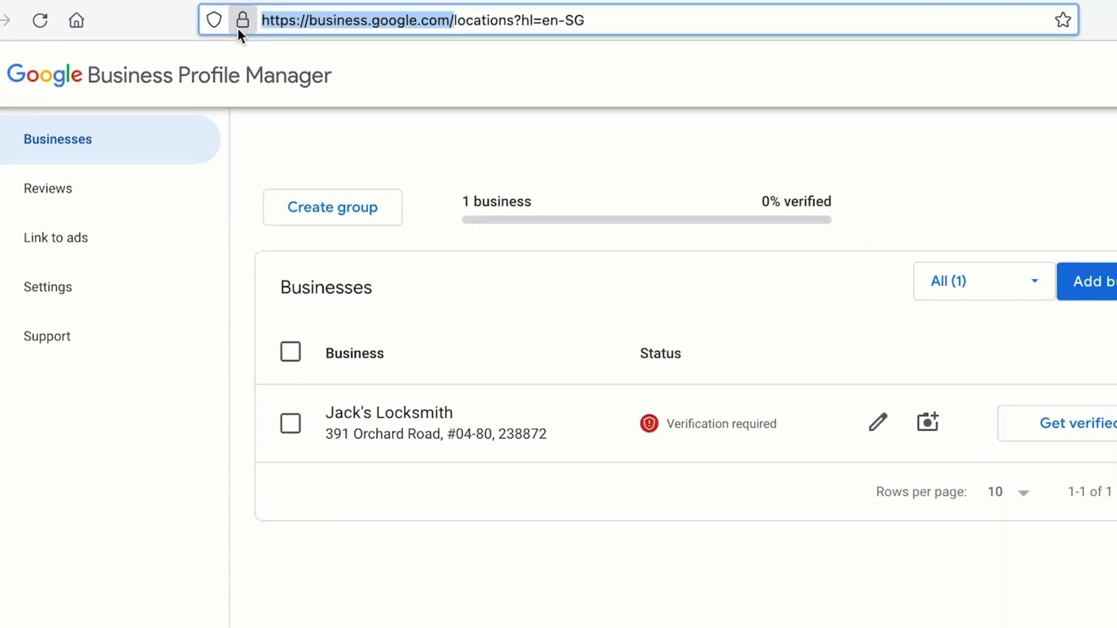
Step: Open Jack's Locksmith's Info page and review its hours, phone, website, products and services
click(378, 414)
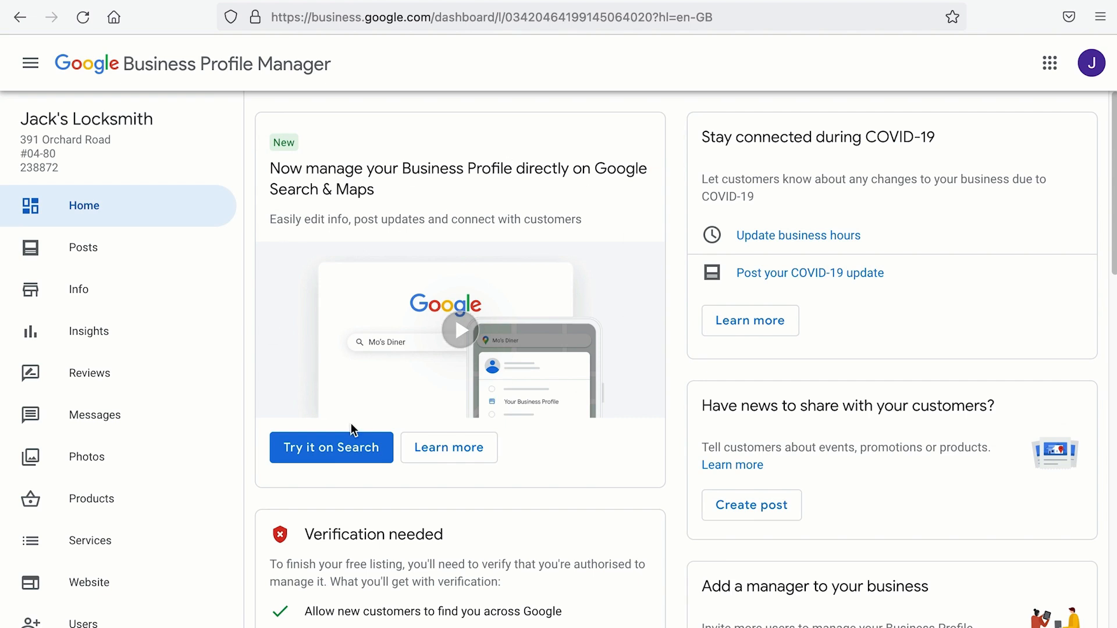
click(55, 290)
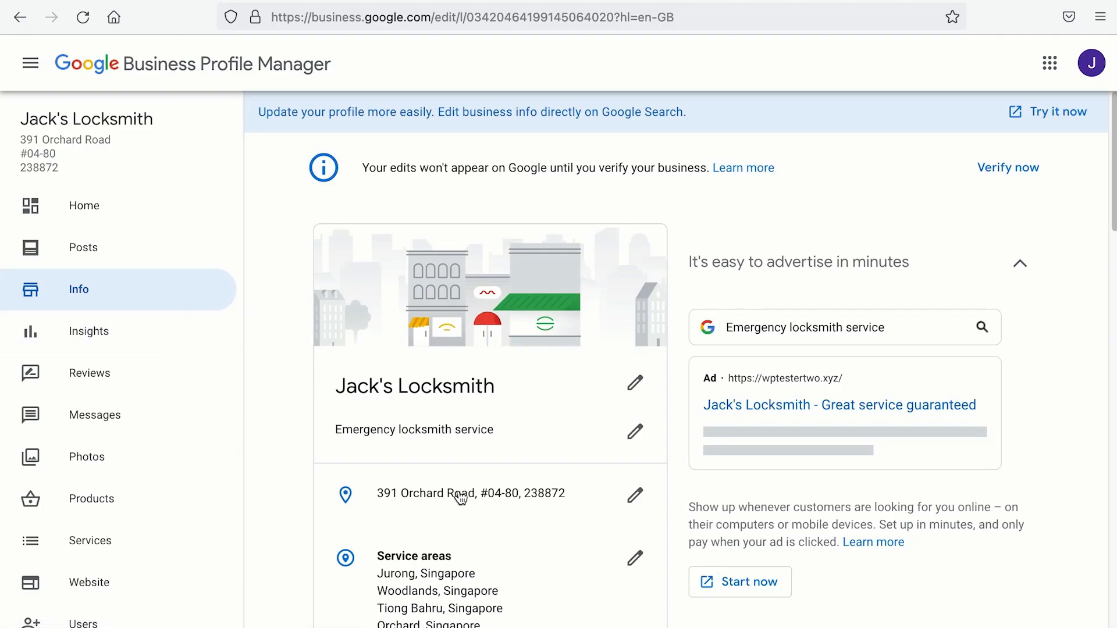
scroll(460, 498, down, 3)
scroll(469, 460, down, 5)
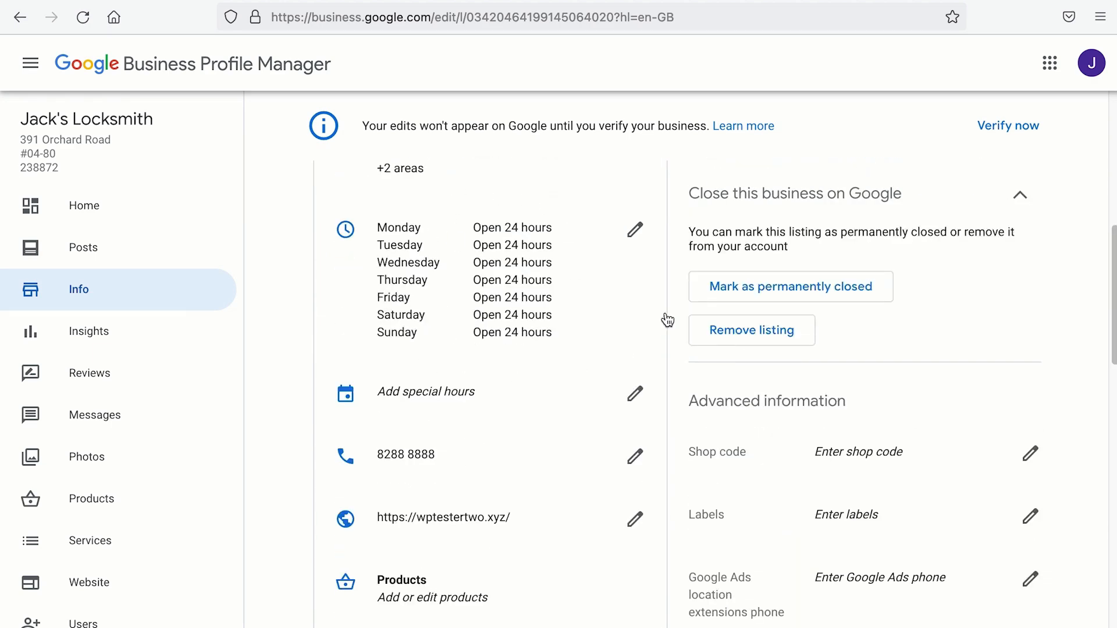
scroll(640, 315, down, 5)
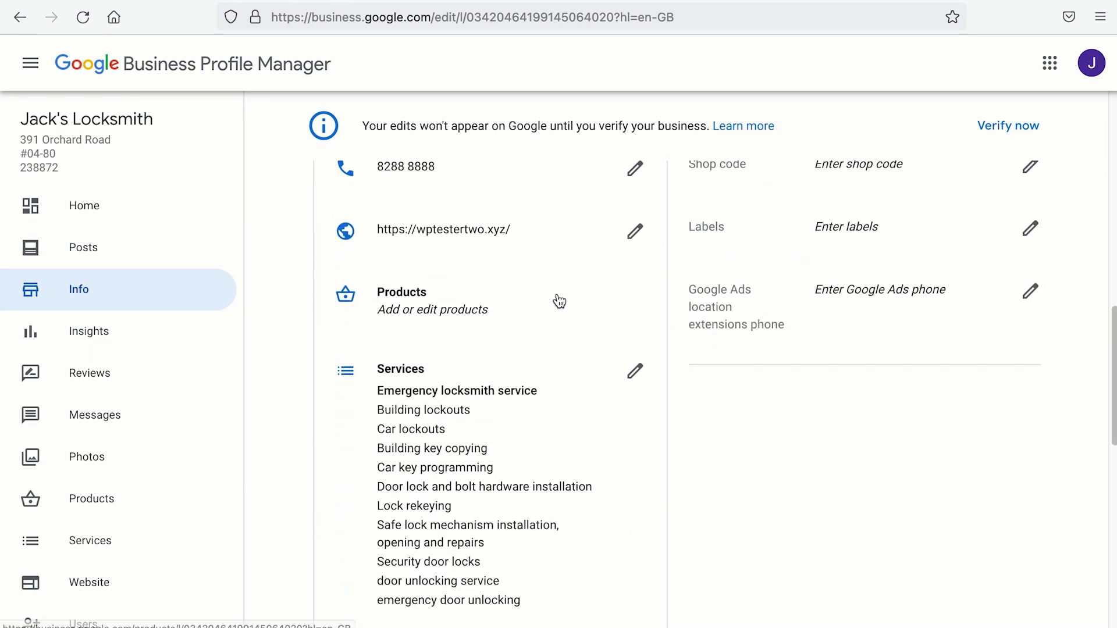
scroll(559, 302, down, 4)
scroll(500, 246, down, 7)
scroll(499, 243, up, 10)
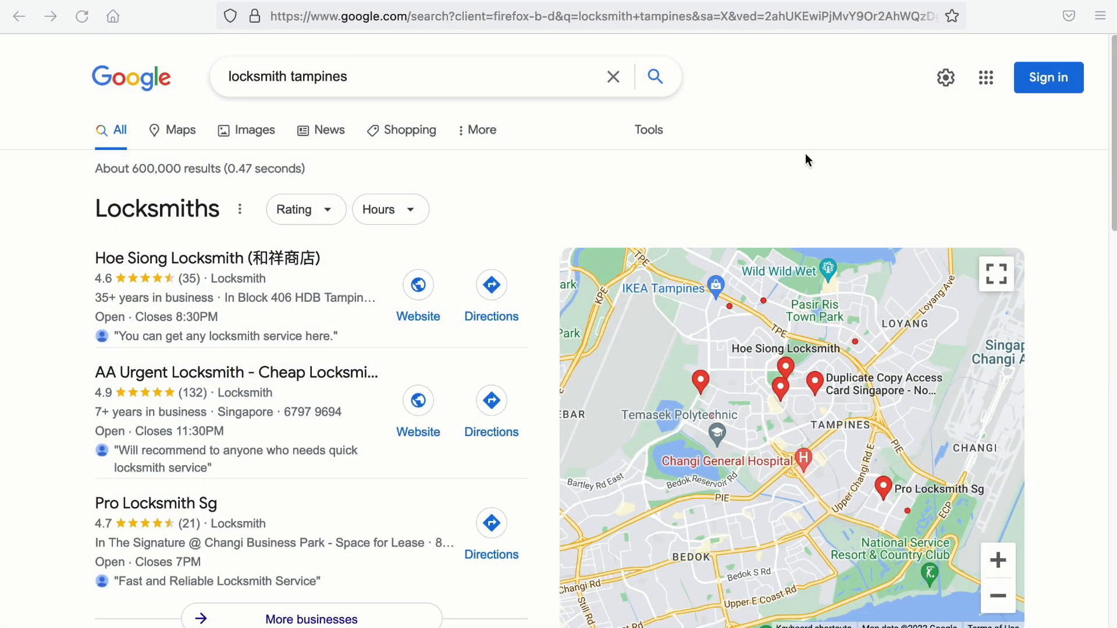
Step: Look through the locksmith tampines results and the Tampines map
click(1115, 143)
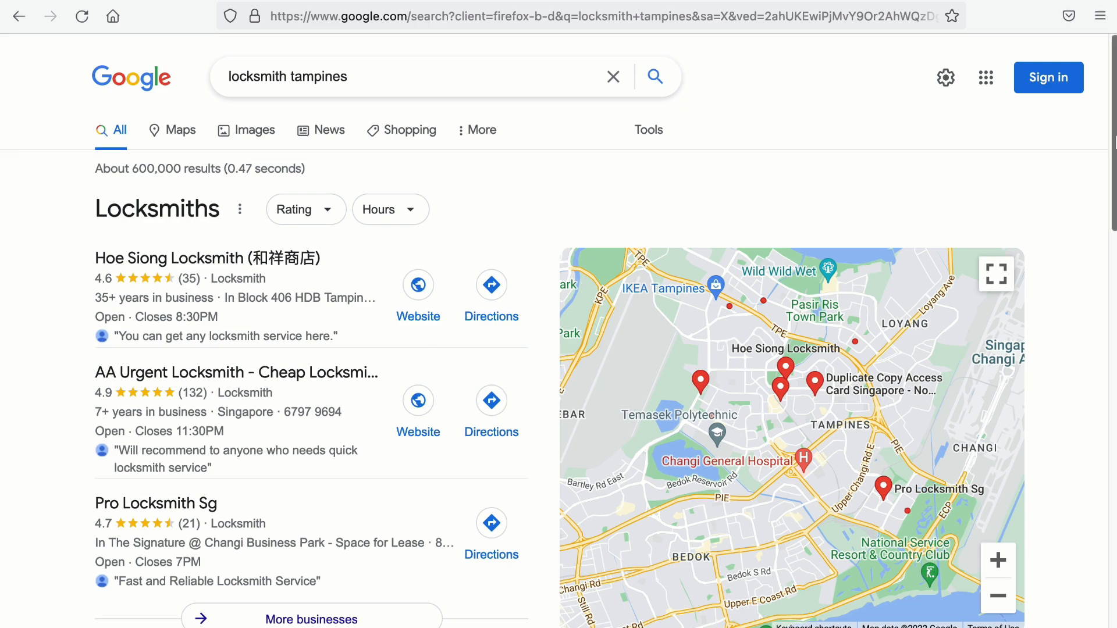
drag(1115, 143, 1087, 437)
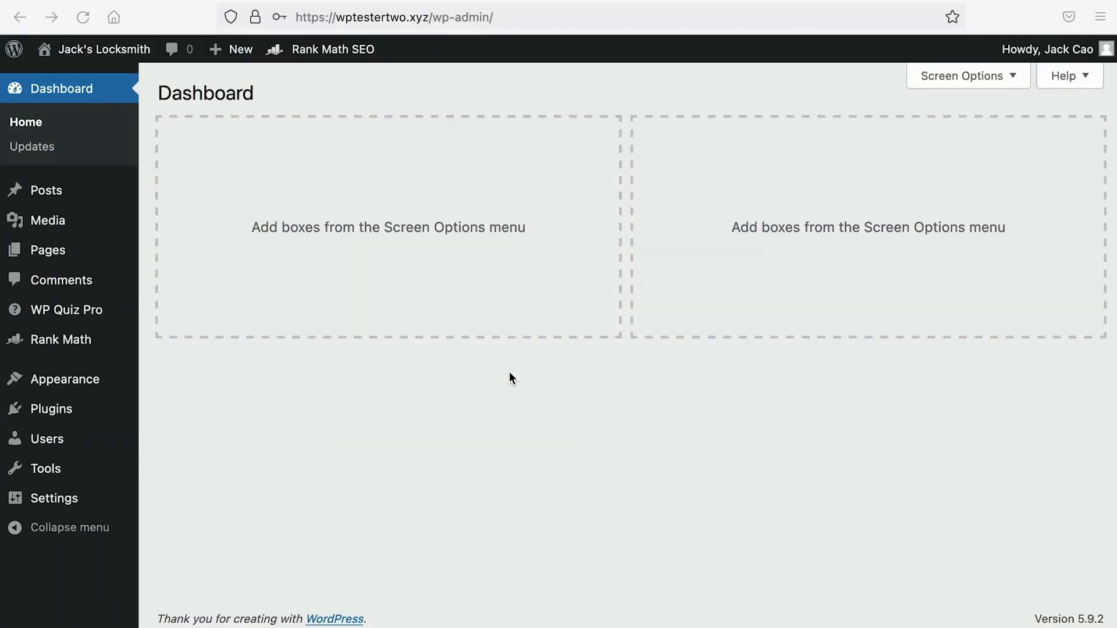
Step: Check Installed Plugins shows Rank Math SEO and Rank Math SEO PRO active, then return to the comparison page
mouse_move(57, 413)
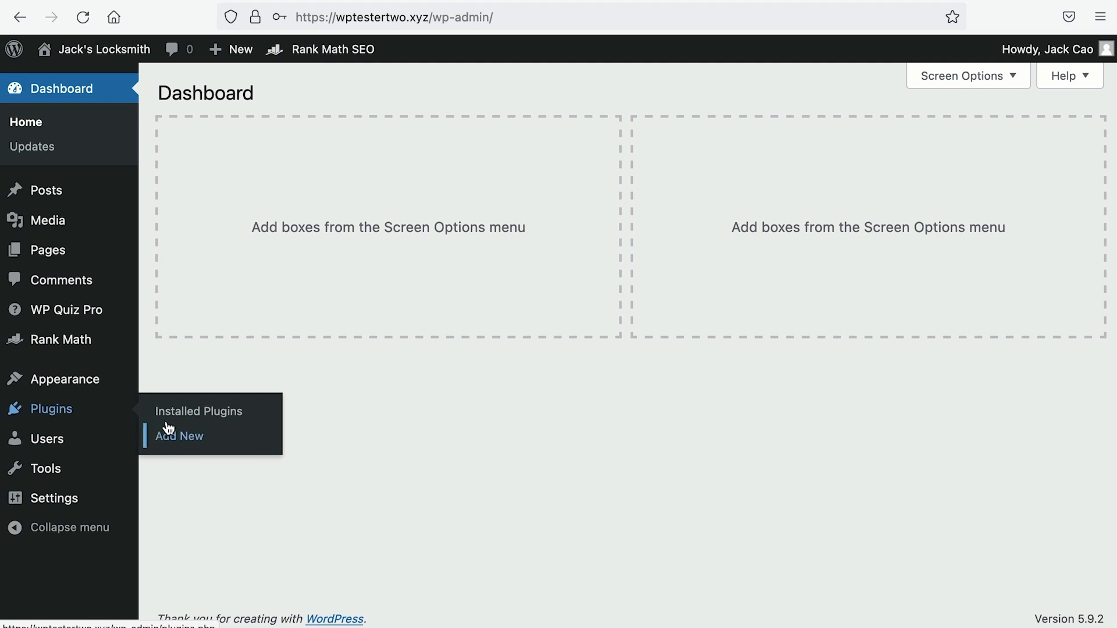
click(169, 418)
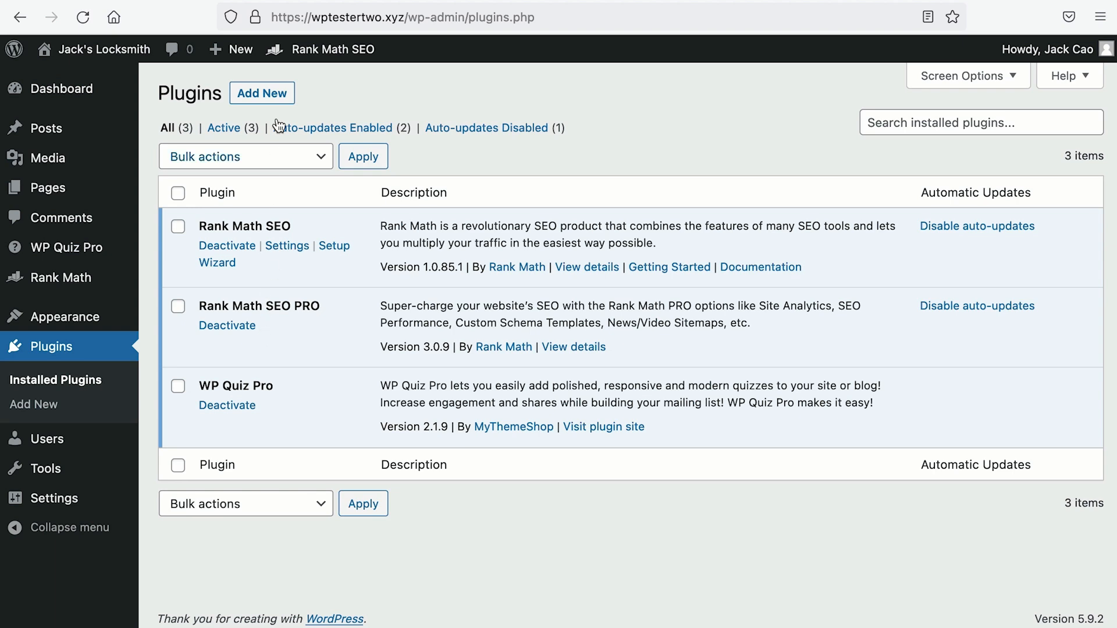
click(260, 0)
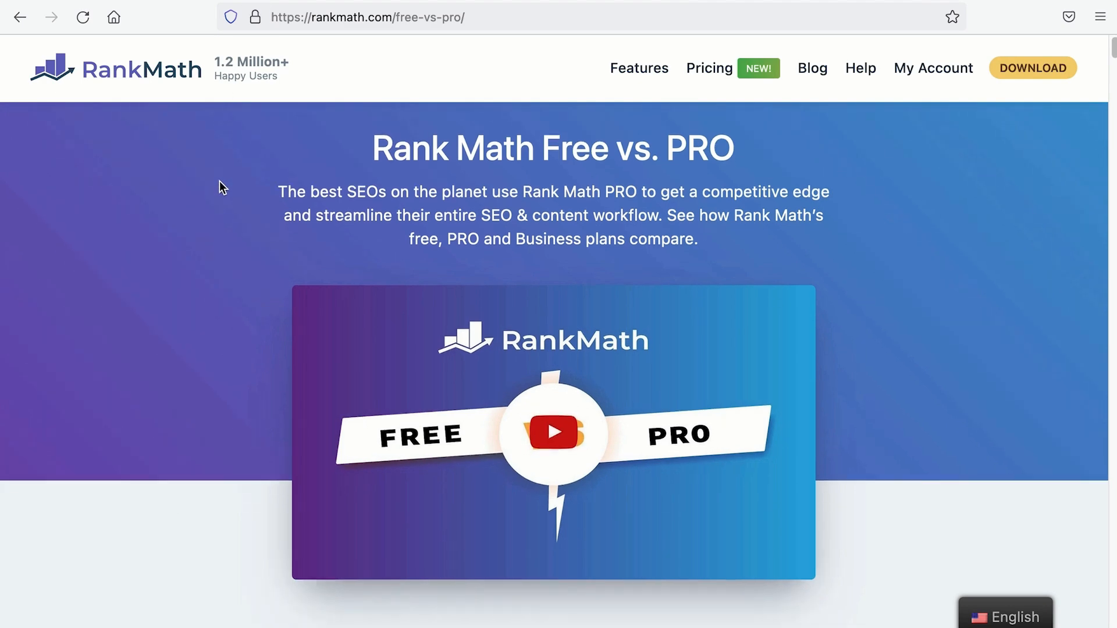
Step: Scroll the Free vs. PRO table to the Local SEO PRO With Multi Locations row
scroll(219, 184, down, 7)
scroll(218, 182, down, 10)
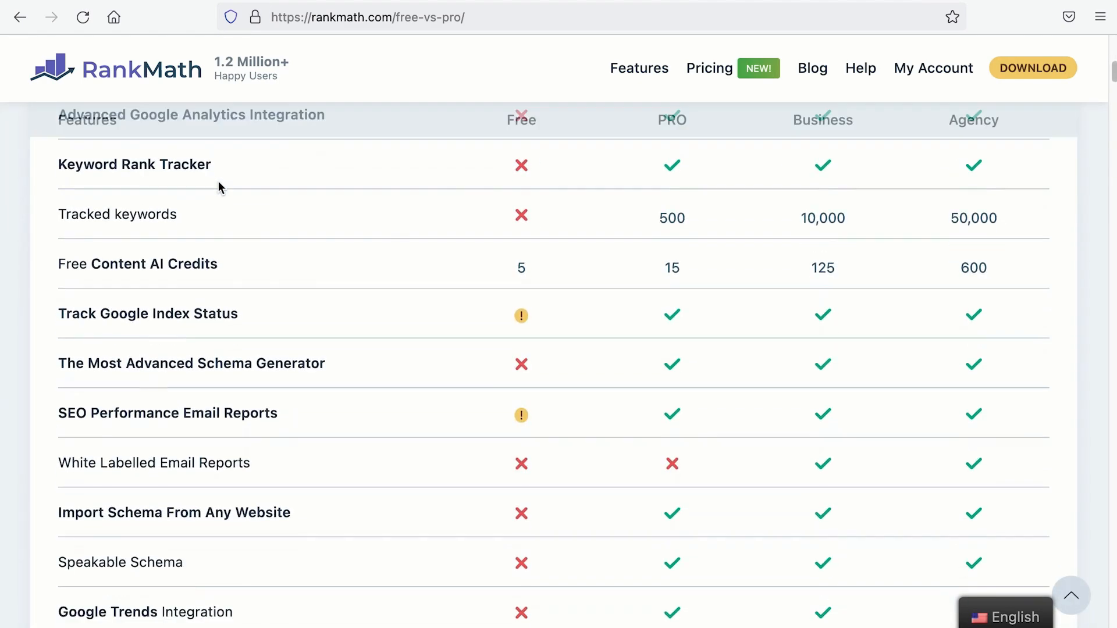
scroll(219, 185, down, 6)
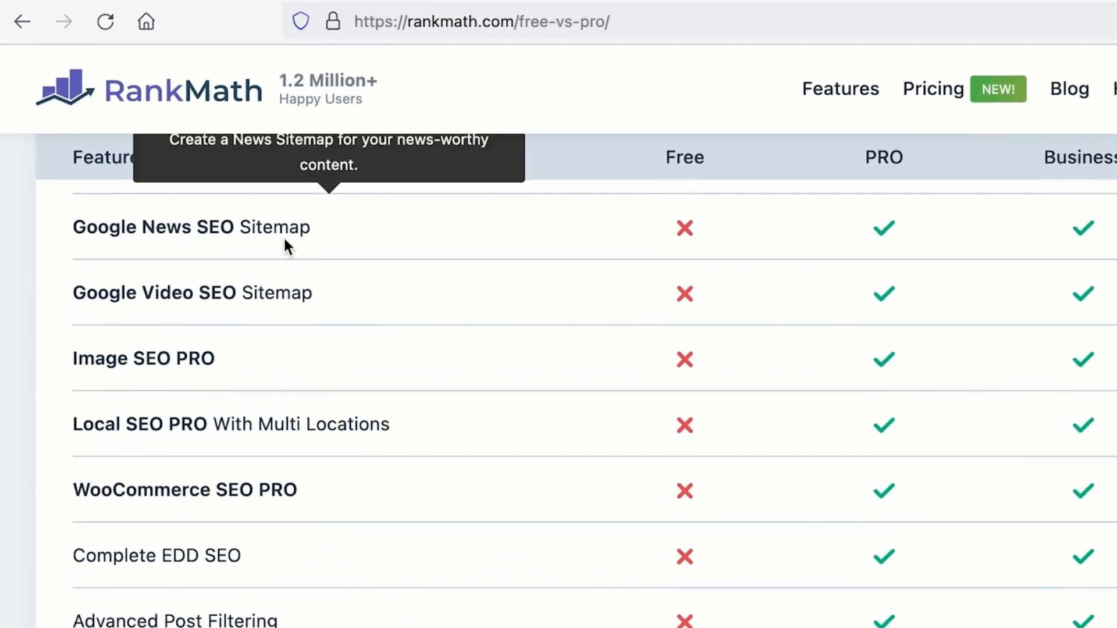
scroll(319, 270, down, 5)
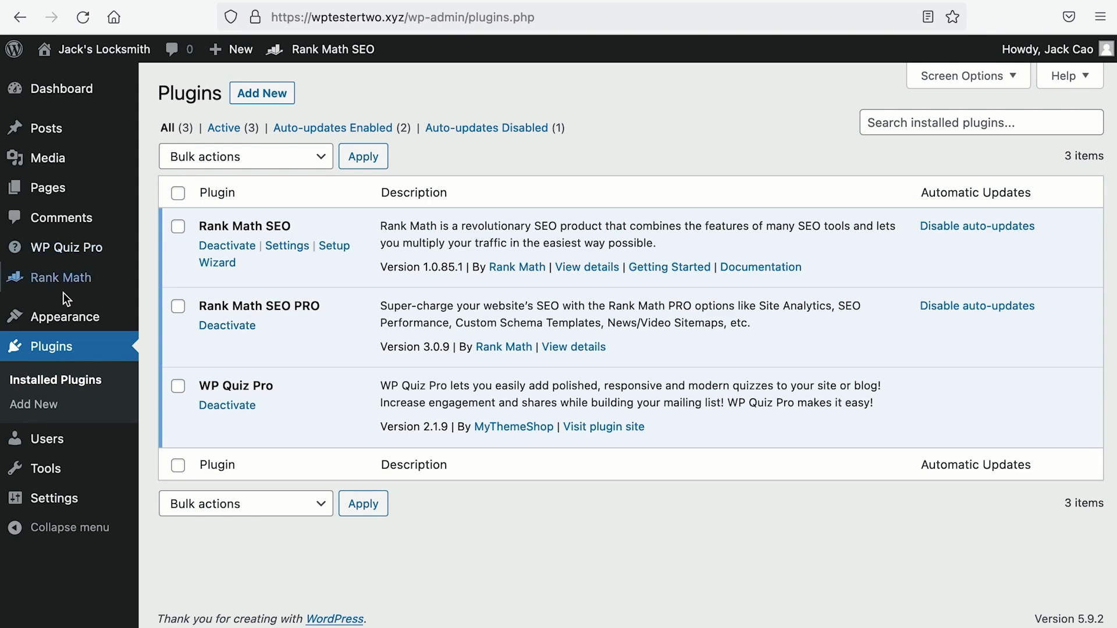
Step: Open the Rank Math Dashboard and check that Local SEO & Knowledge Graph is enabled in the Modules grid
mouse_move(58, 288)
click(172, 290)
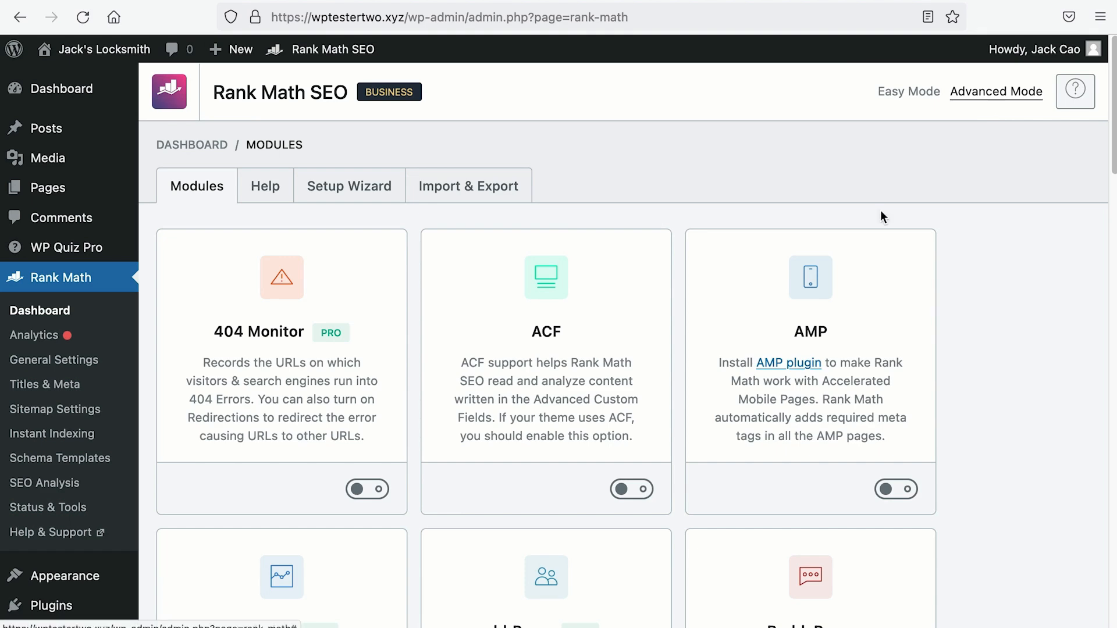
scroll(730, 358, down, 10)
scroll(735, 363, down, 3)
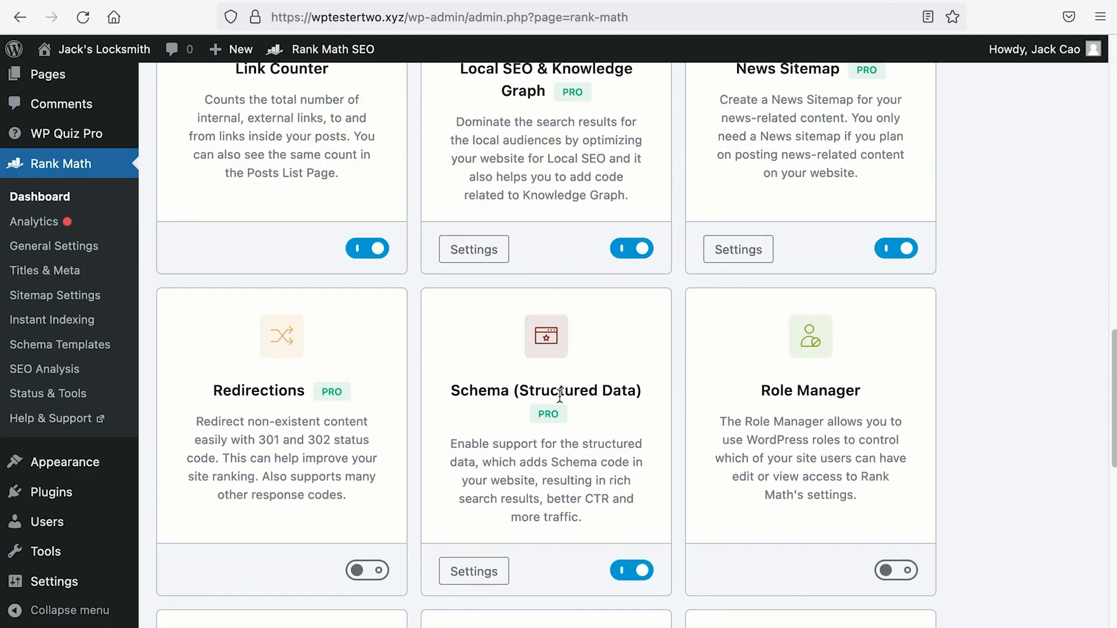
scroll(640, 581, up, 4)
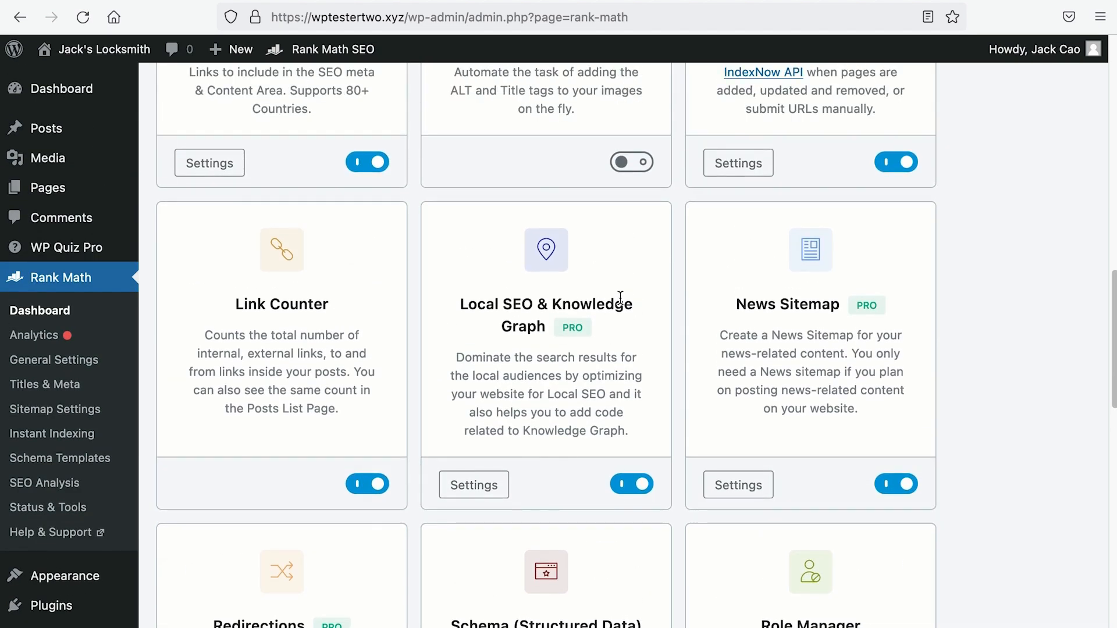
scroll(619, 296, down, 10)
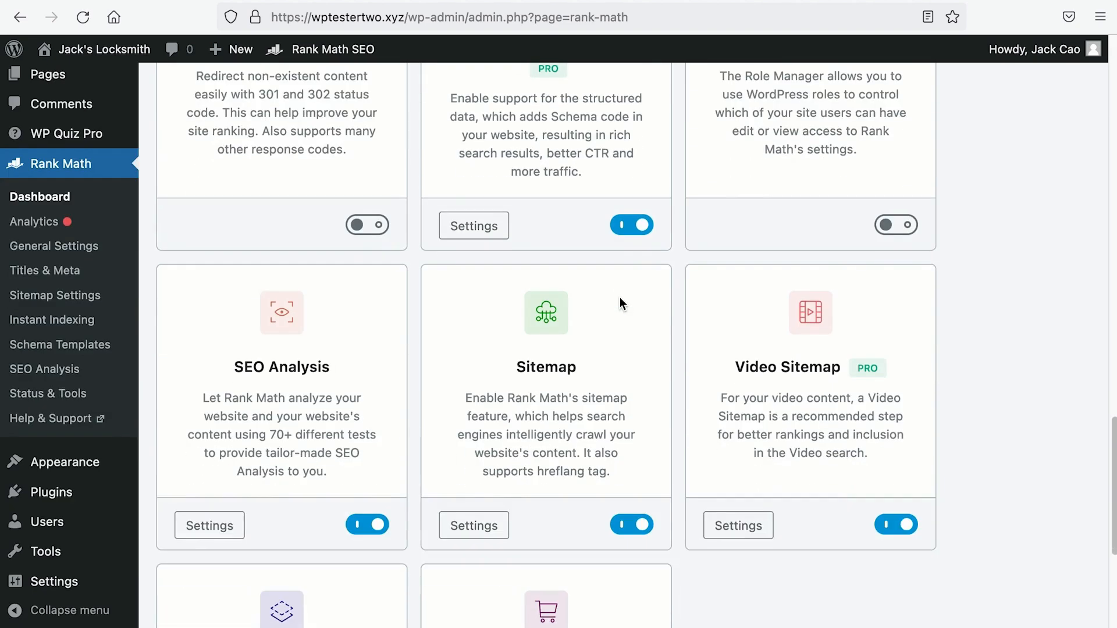
scroll(617, 358, up, 8)
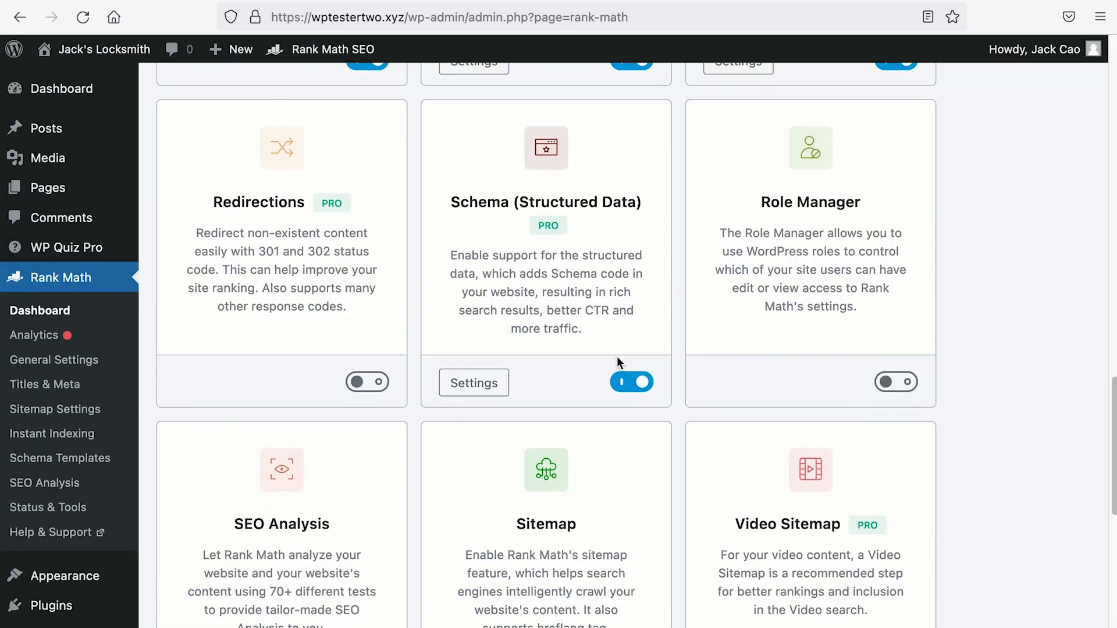
scroll(619, 365, up, 1)
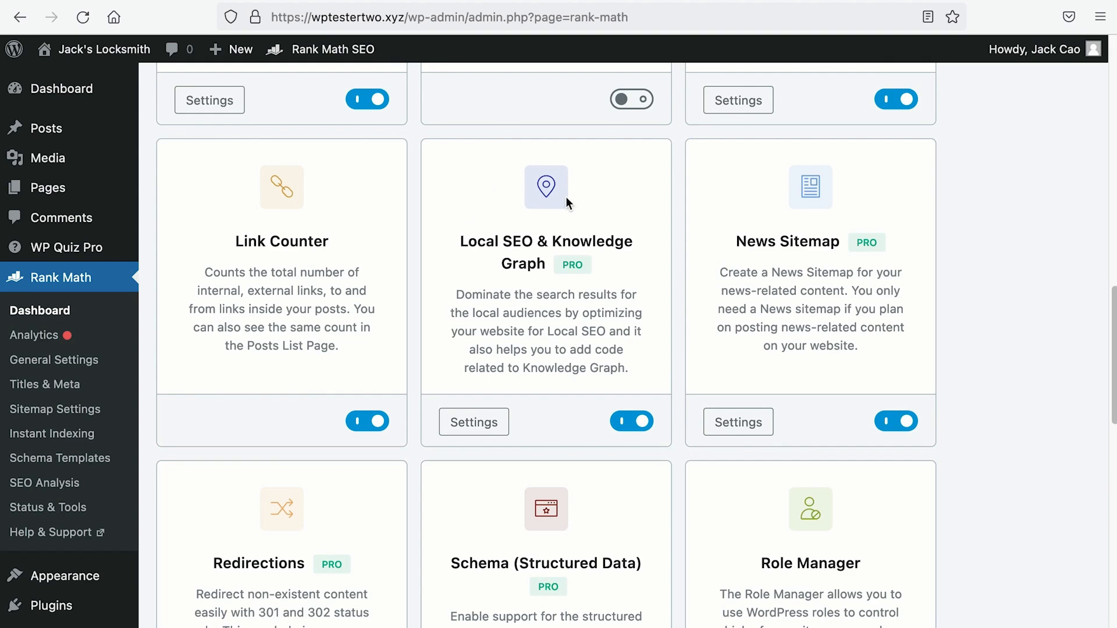
Step: Open the Titles & Meta Local SEO settings and keep the site as an Organization
click(58, 385)
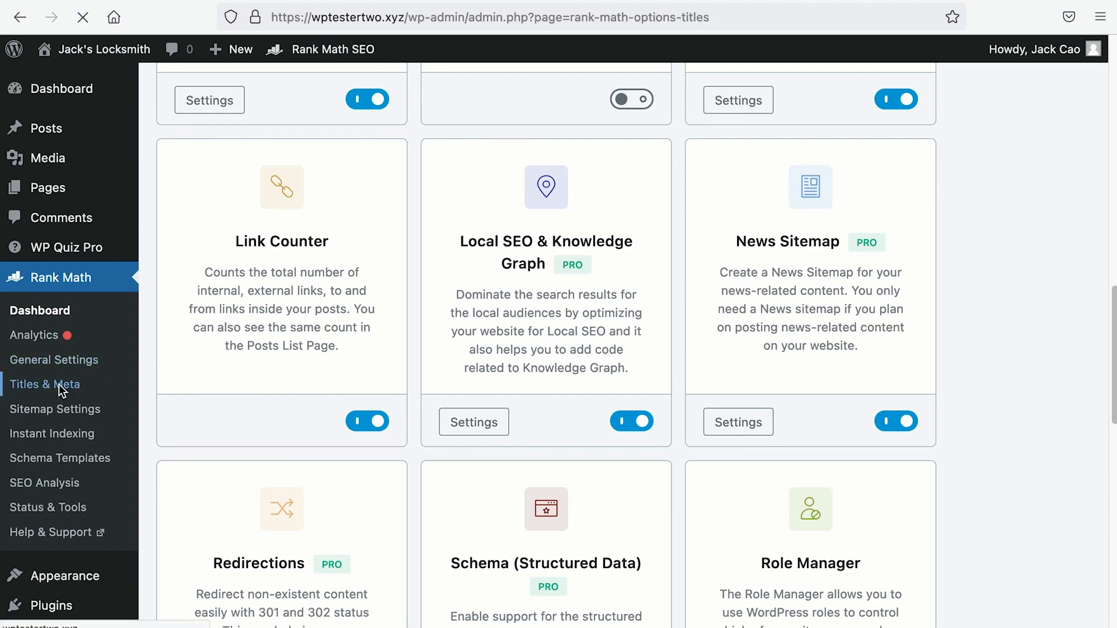
click(253, 330)
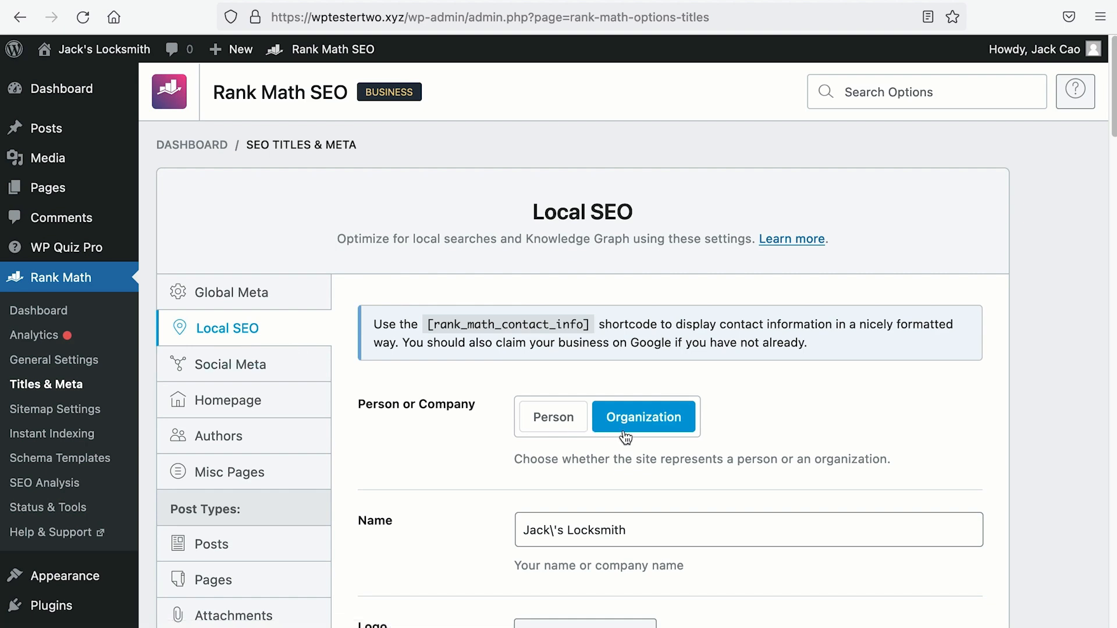
click(575, 432)
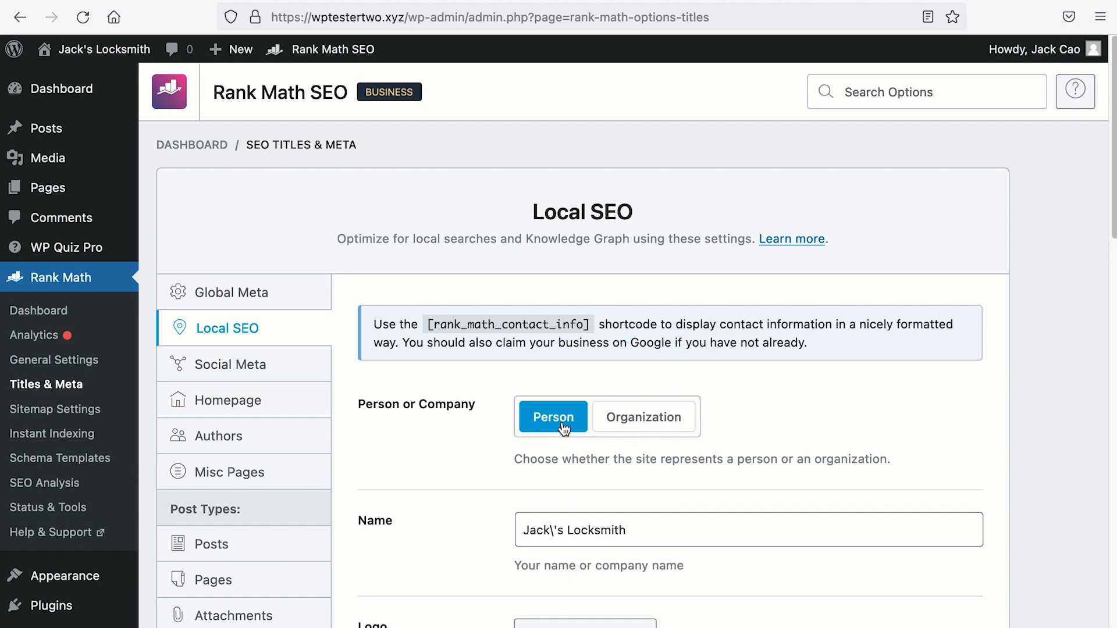
click(632, 429)
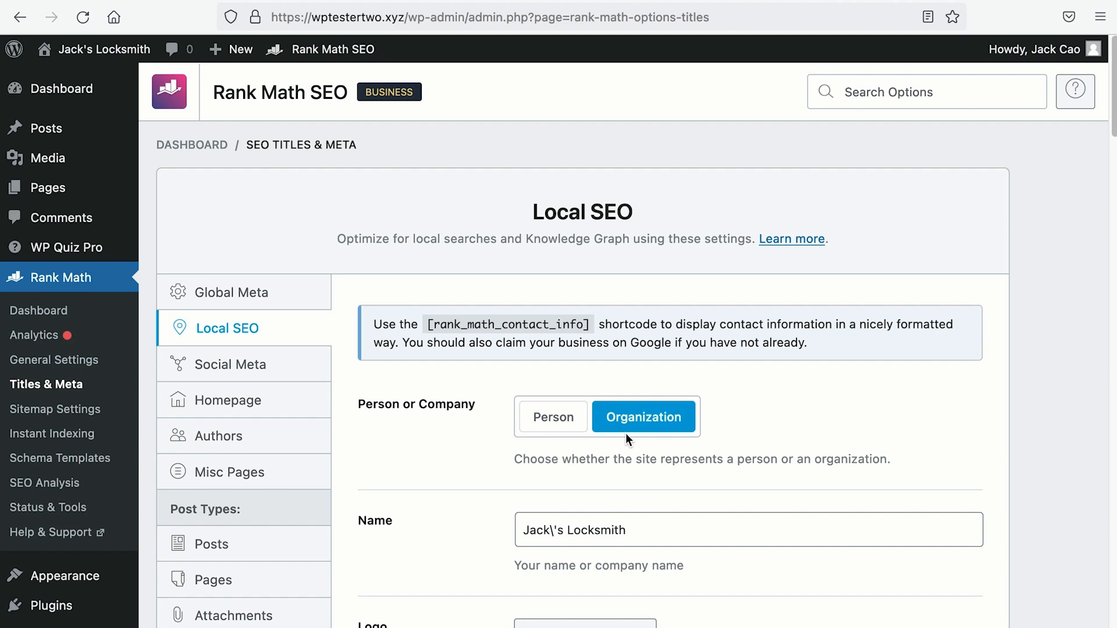
Step: Remove the stray backslash from the business name Jack's Locksmith
scroll(626, 433, down, 3)
click(637, 386)
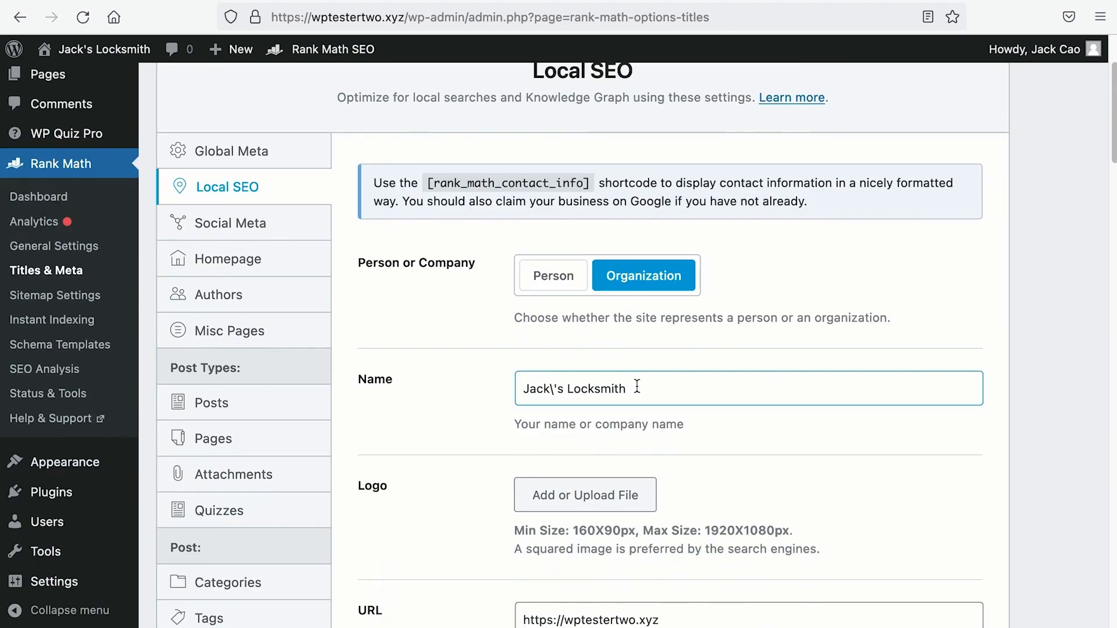
click(553, 387)
key(BackSpace)
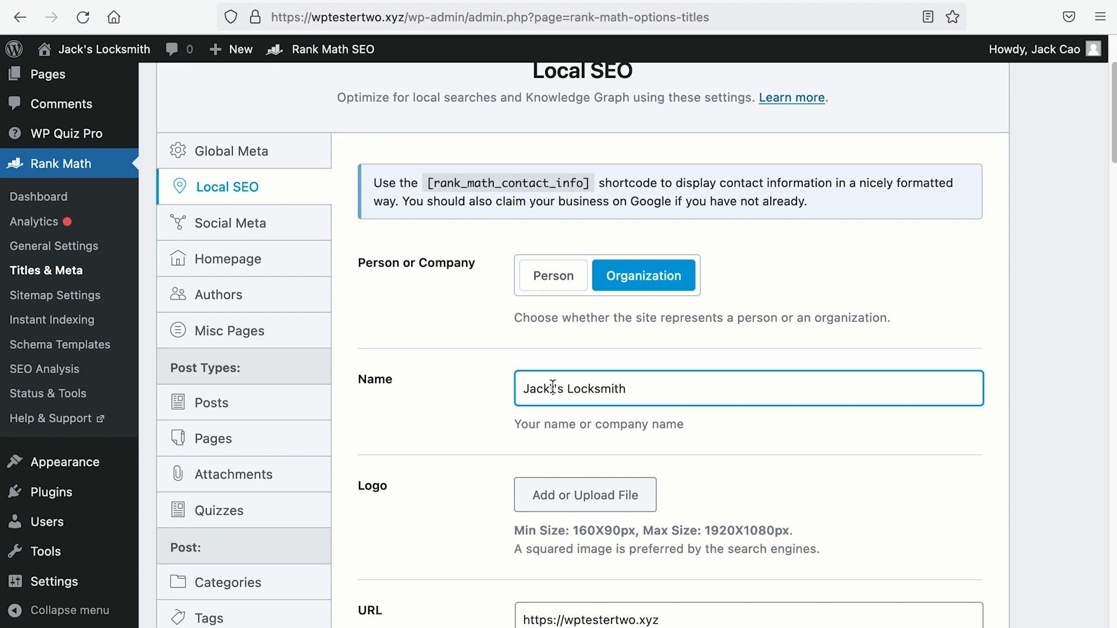
drag(644, 387, 491, 382)
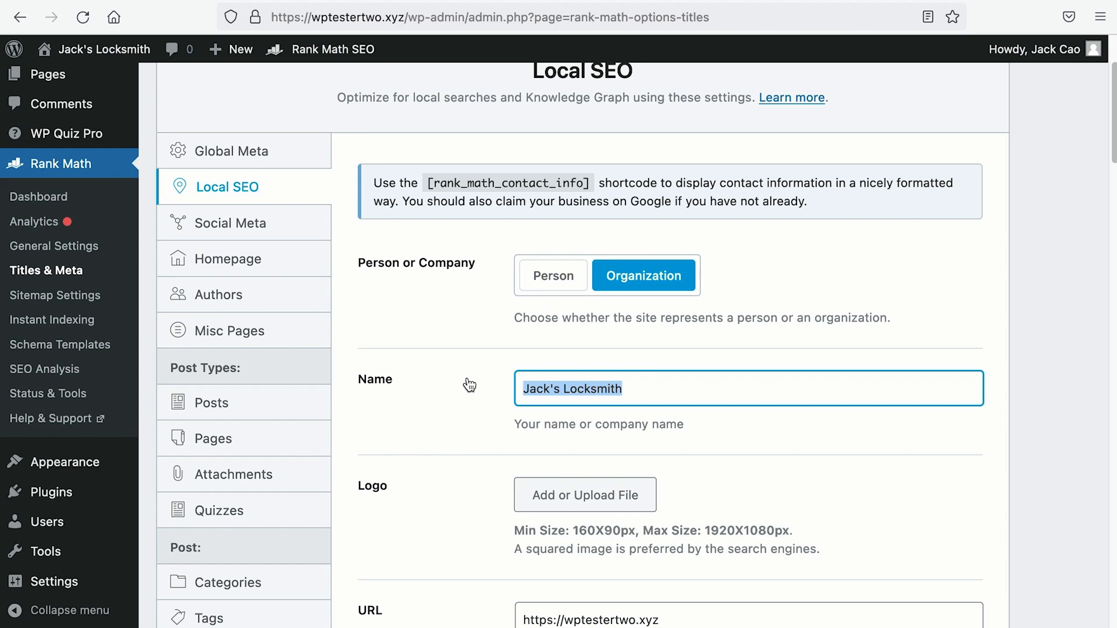
Step: Set the logo to Jacks-Locksmith.png from the Media Library
scroll(469, 378, down, 2)
click(553, 416)
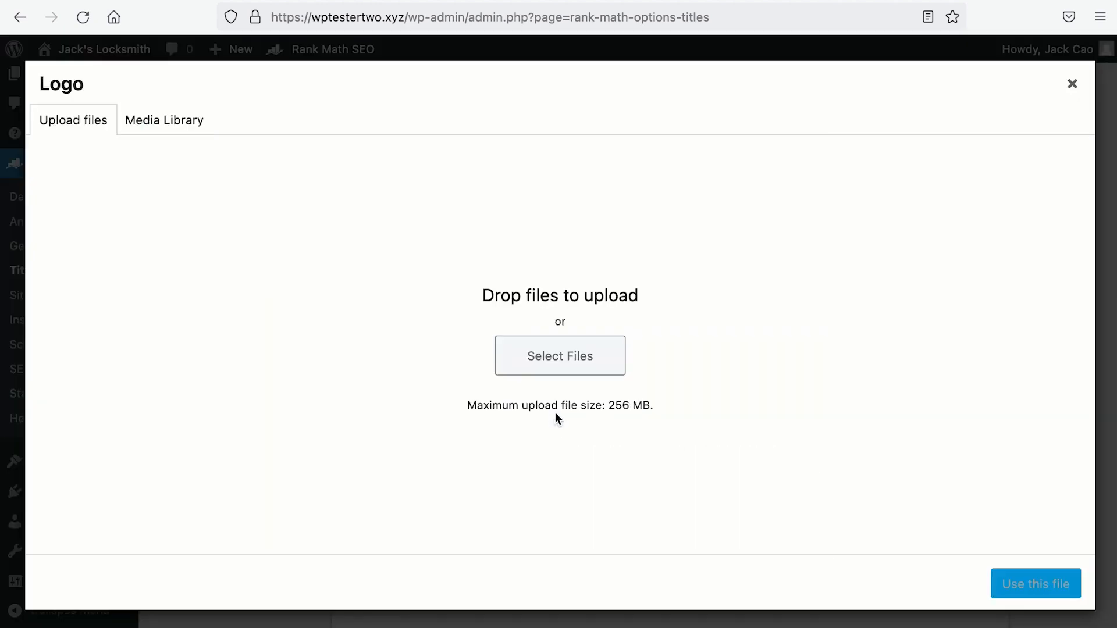
click(165, 120)
click(99, 274)
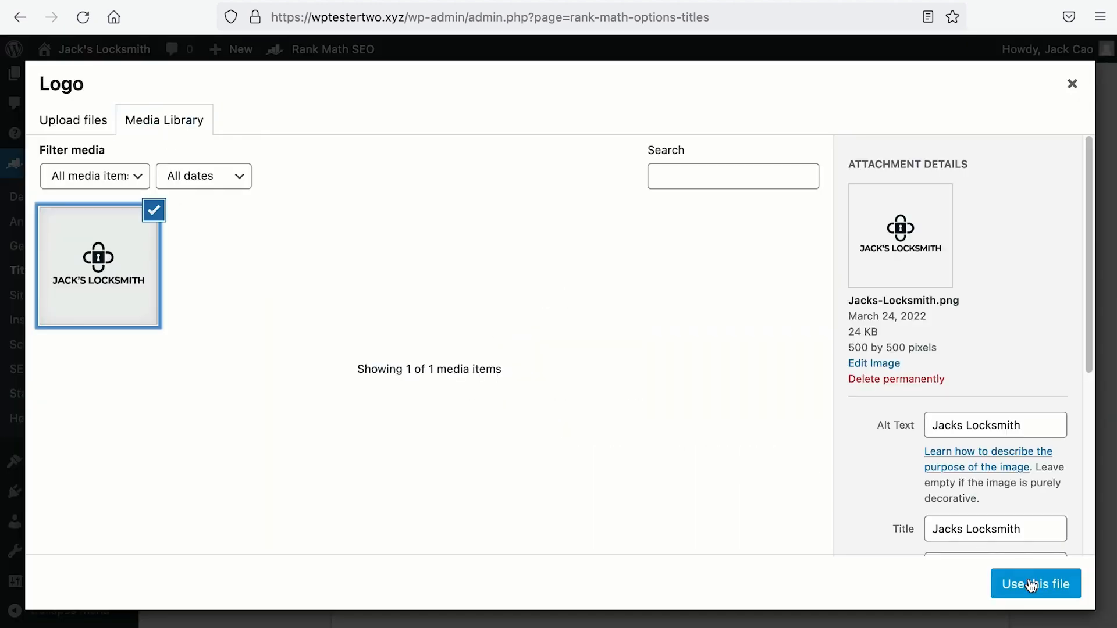
click(1036, 585)
Step: Review the logo size requirements and the squared image recommendation
scroll(1034, 585, down, 6)
scroll(1035, 585, up, 1)
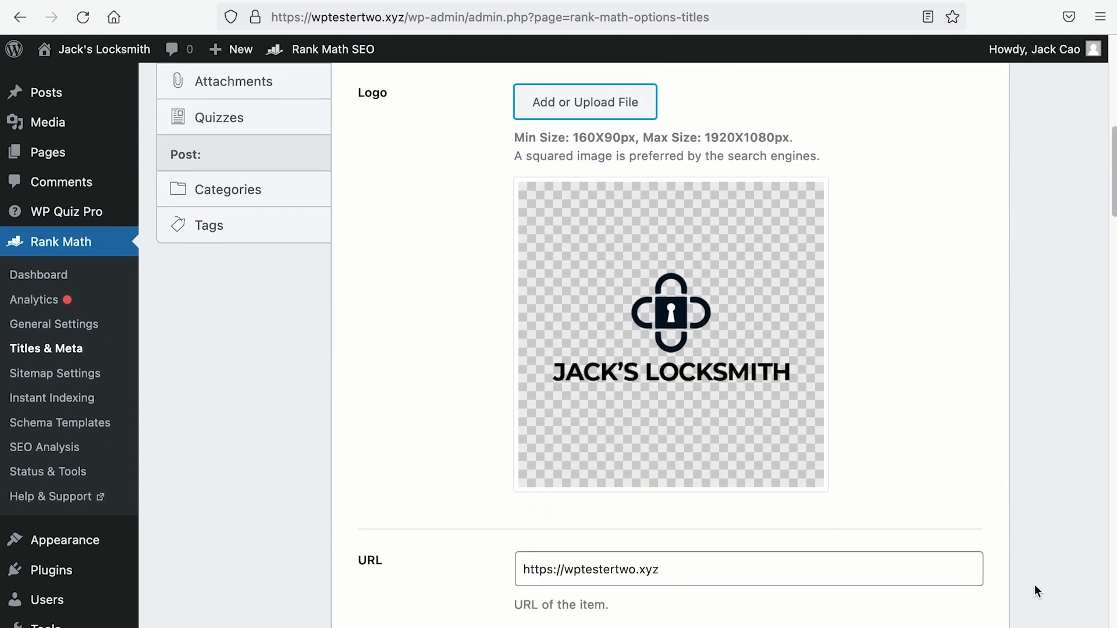
drag(514, 138, 811, 137)
drag(526, 156, 612, 157)
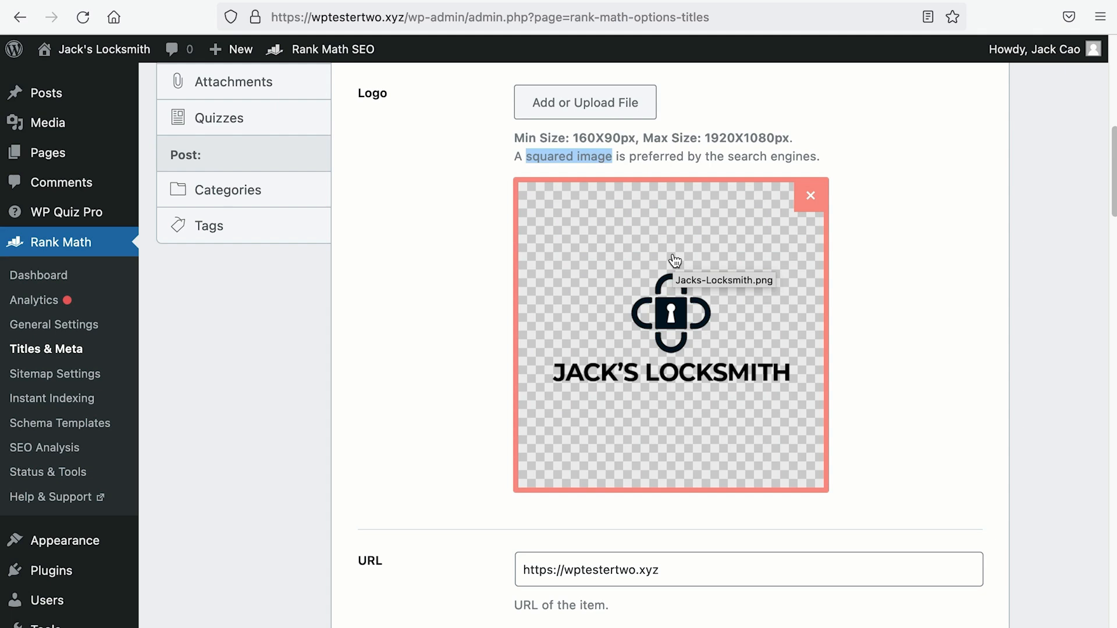
scroll(675, 260, down, 5)
drag(675, 302, 504, 302)
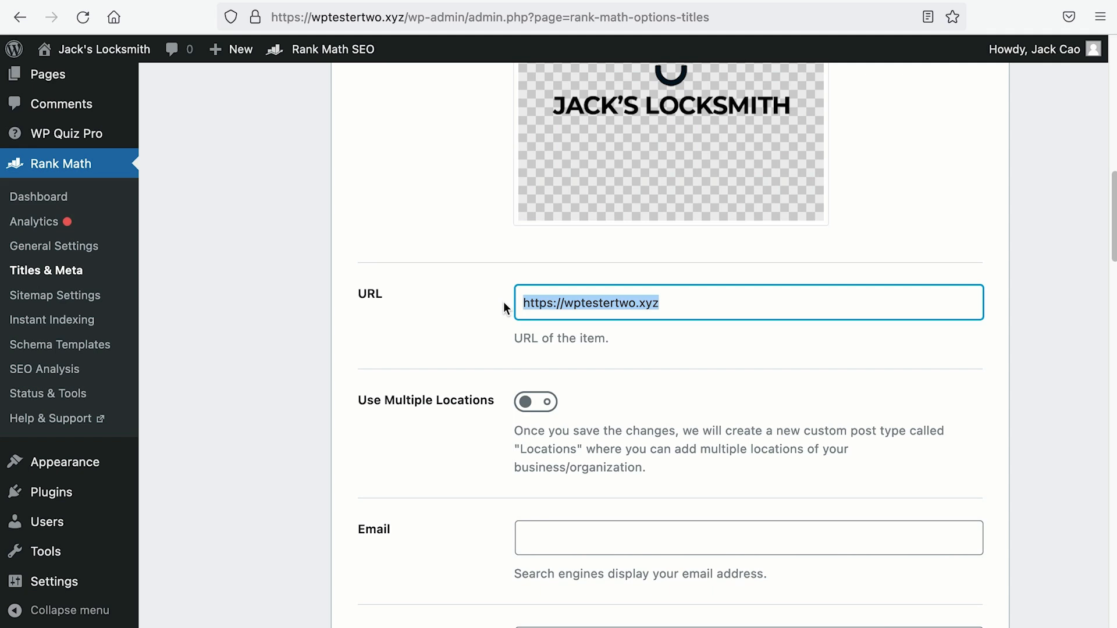
Step: Enter the business contact e-mail address
scroll(504, 301, down, 3)
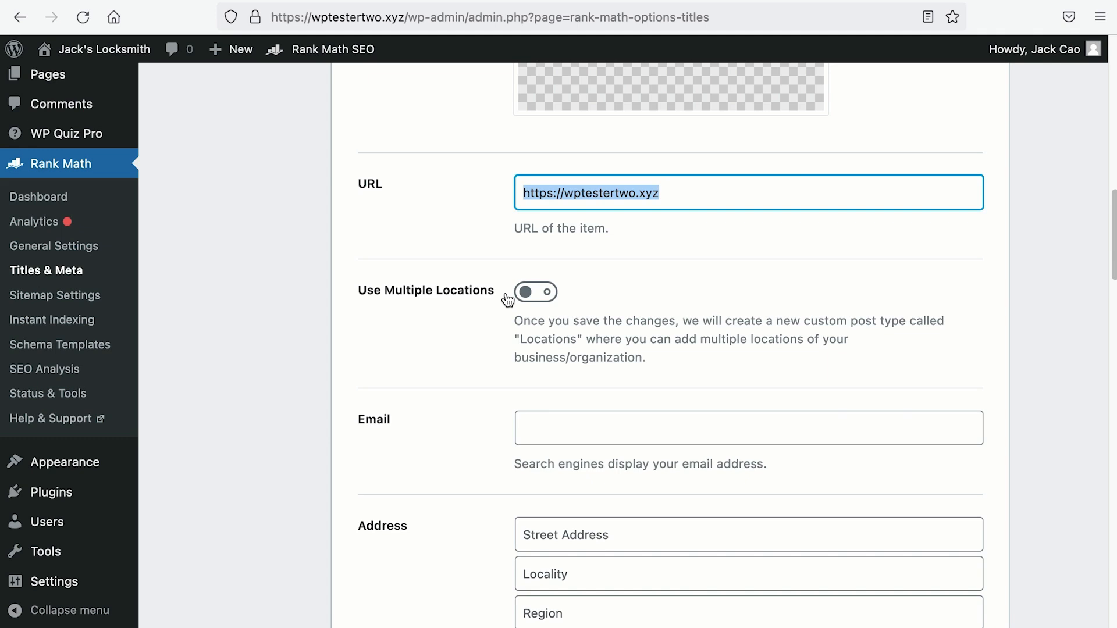
scroll(508, 300, down, 3)
click(543, 320)
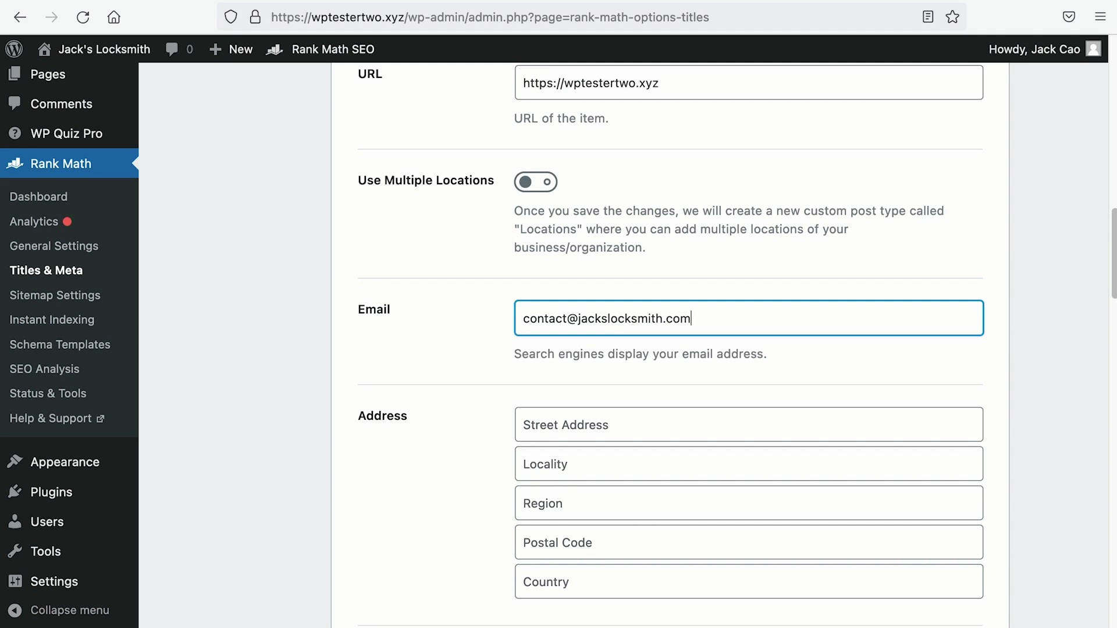
Step: Fill the address with 391 Orchard Road, #04-80, postal code 238872 and country Singapore
scroll(554, 324, down, 3)
click(556, 322)
scroll(564, 336, up, 3)
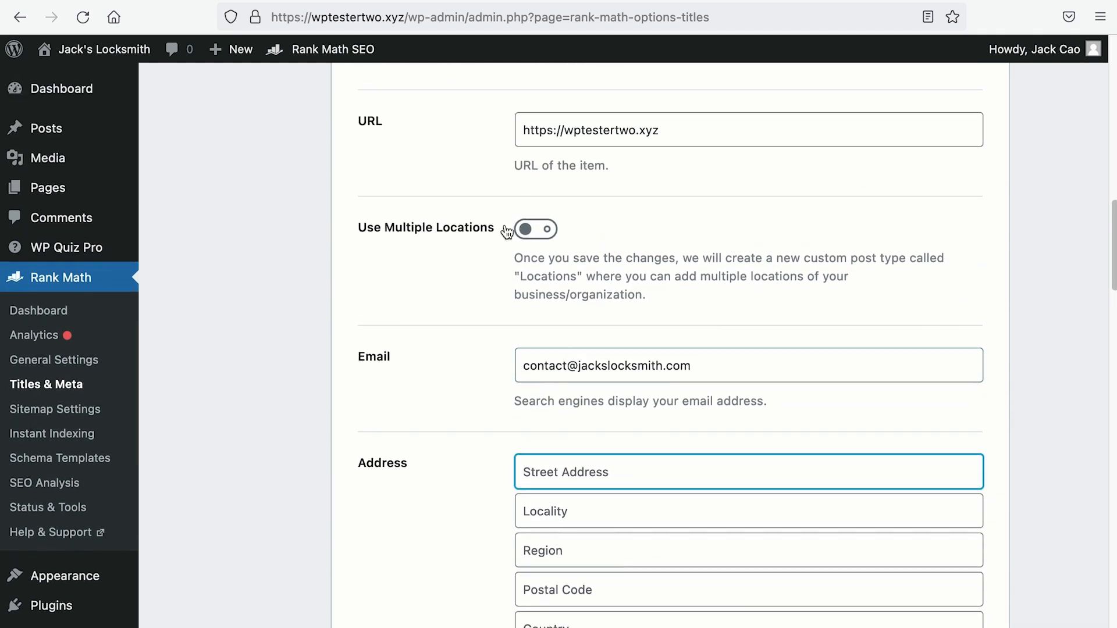
scroll(491, 233, down, 3)
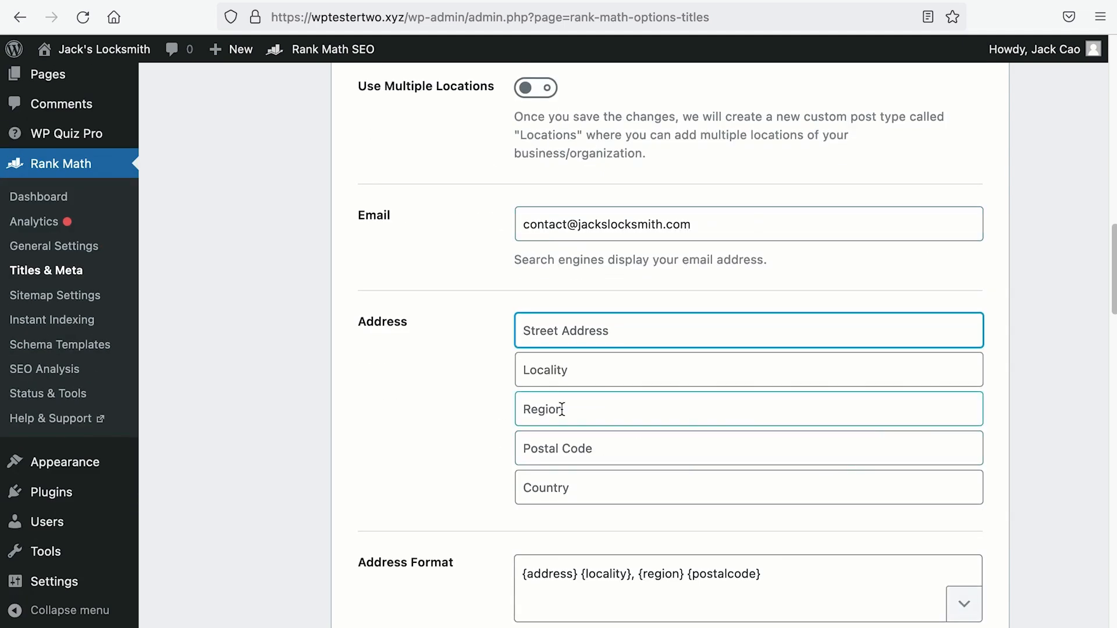
text(391 Orchard Road, #04-80)
key(Tab)
key(Tab)
key(Tab)
text(238872)
key(Tab)
text(Singapore)
key(ctrl+a)
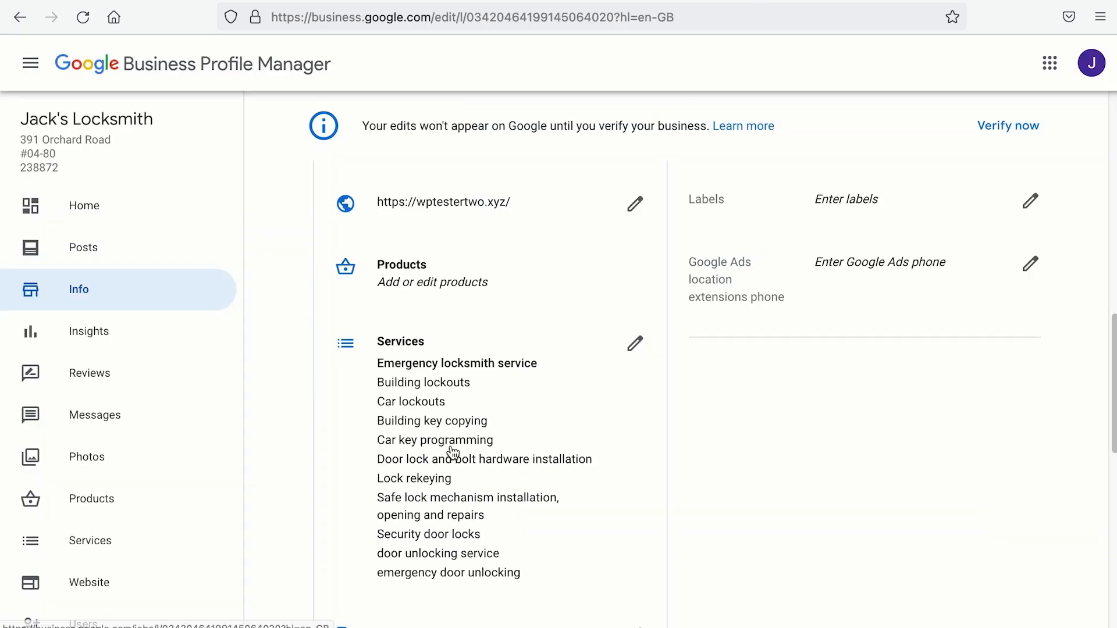
scroll(451, 458, up, 5)
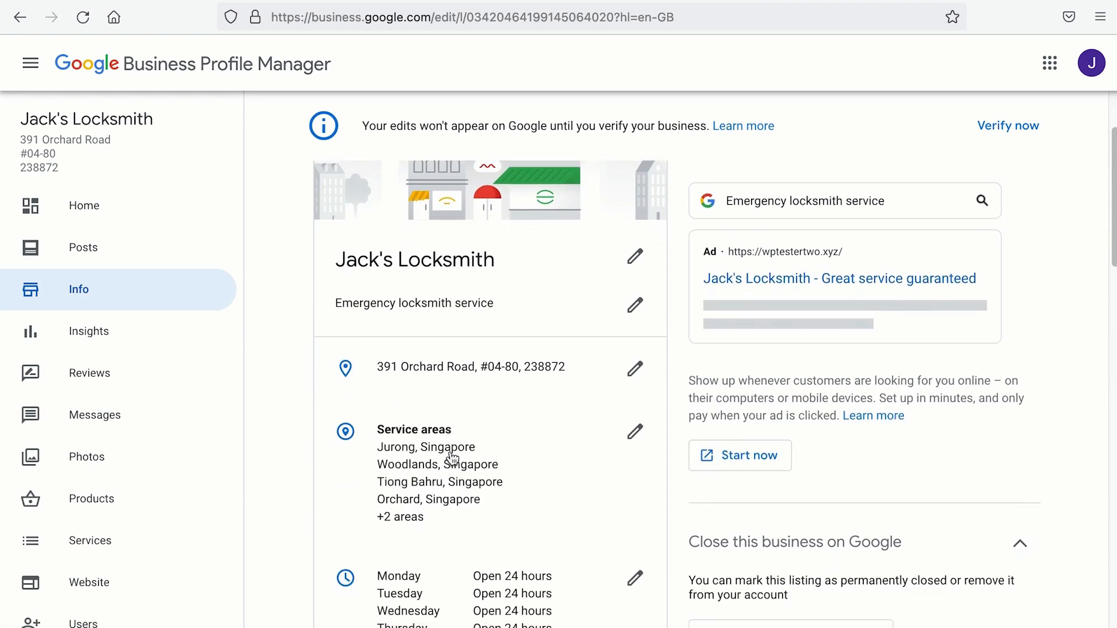
scroll(452, 458, down, 1)
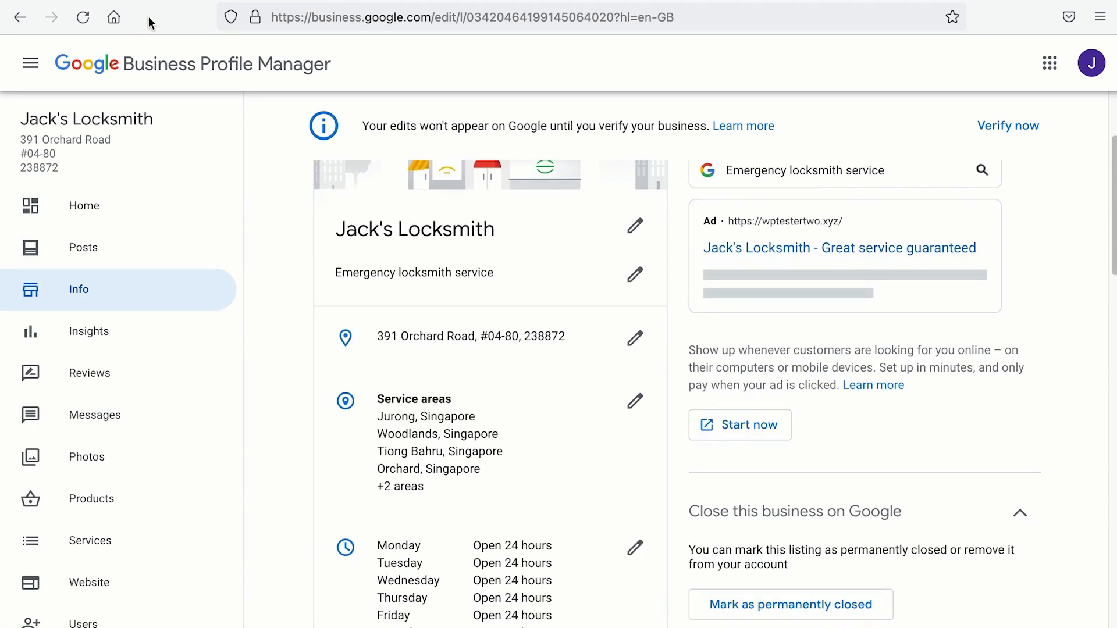
Step: Compare the address format with the Google Business Profile and select the {locality} and {region} tags
click(155, 2)
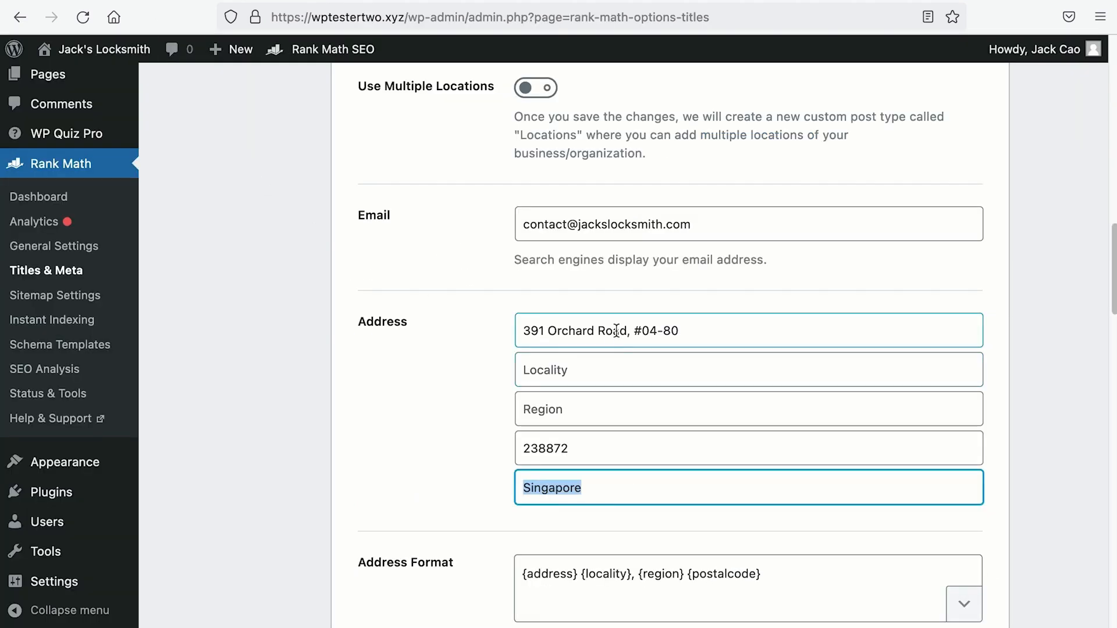
scroll(601, 345, down, 3)
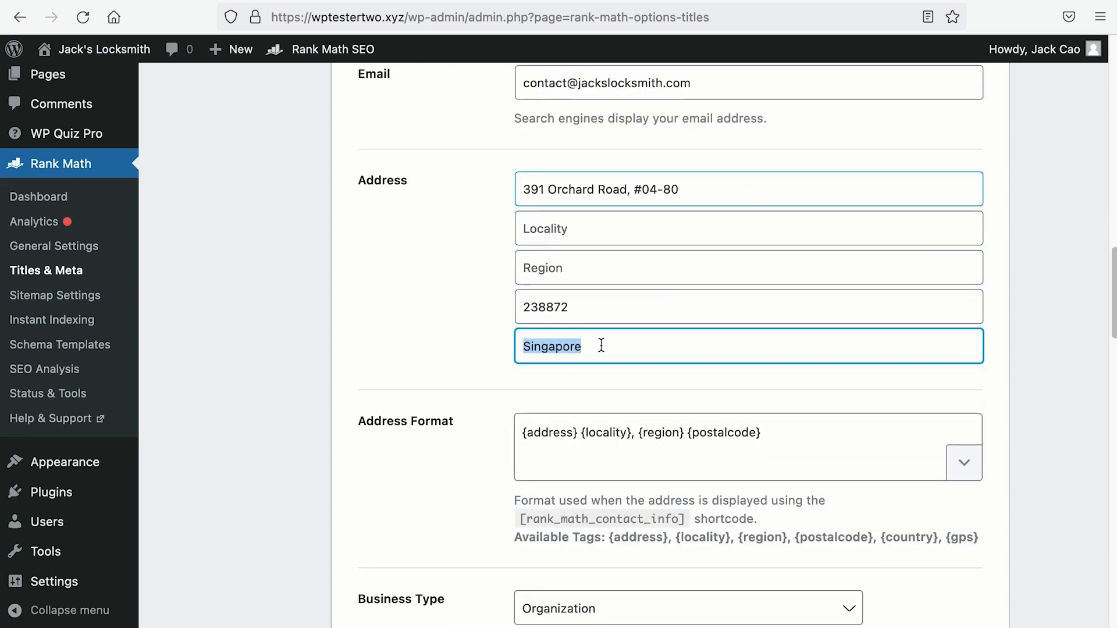
click(535, 430)
drag(535, 430, 464, 421)
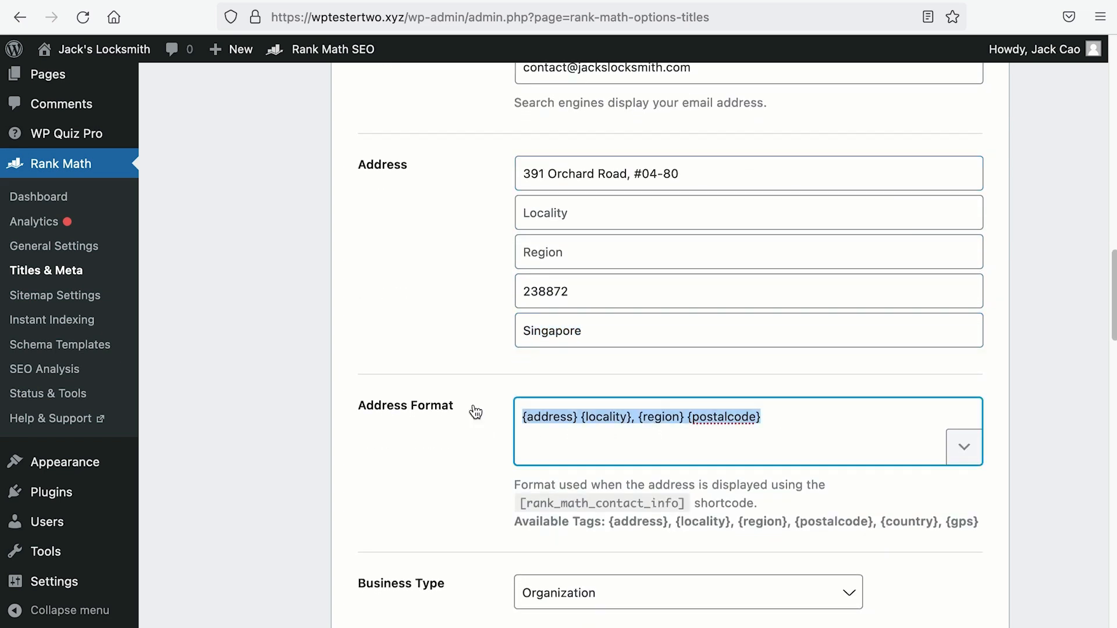
click(776, 1)
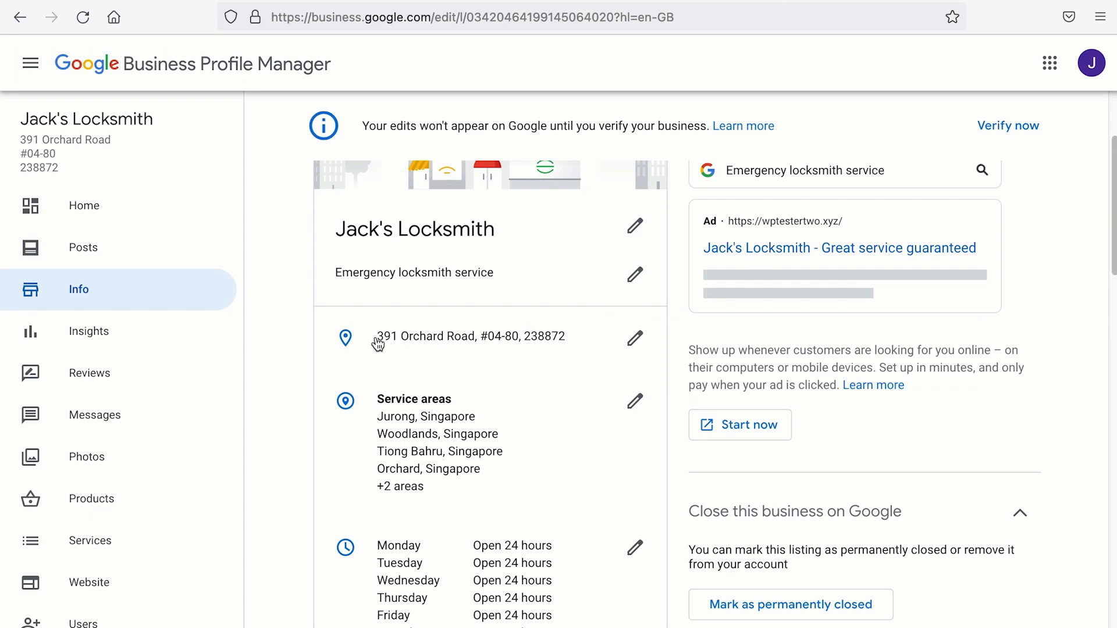
click(137, 1)
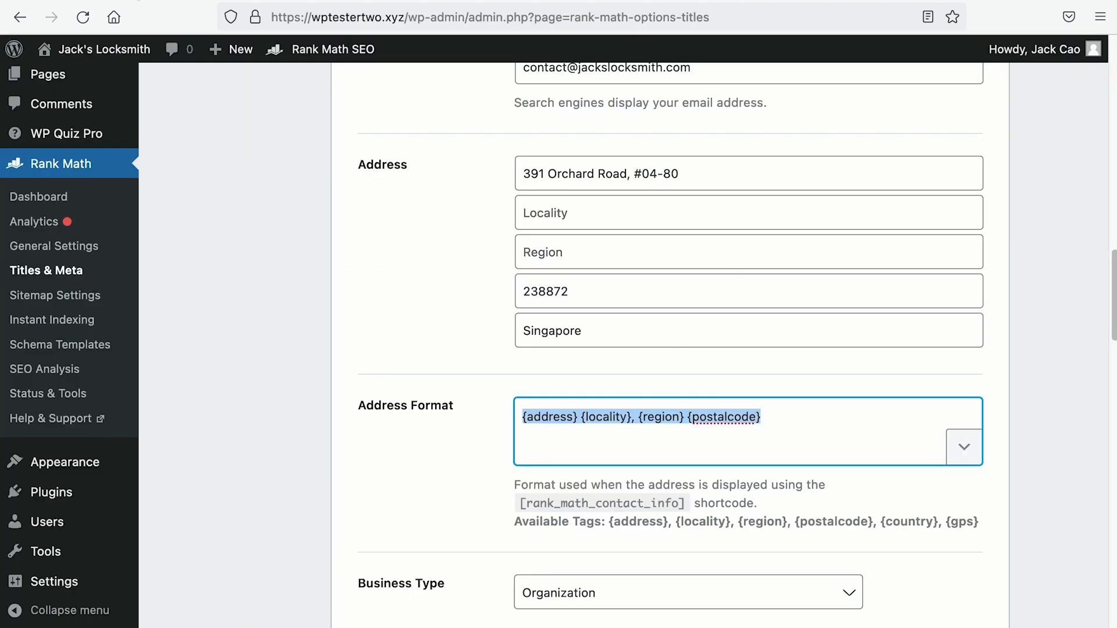
drag(581, 416, 686, 420)
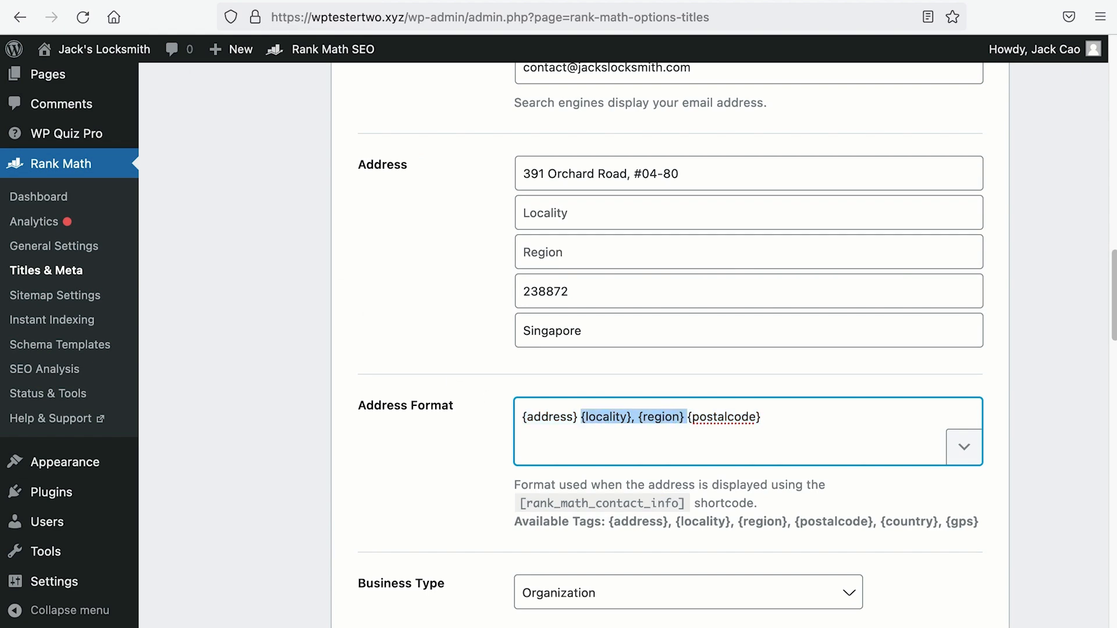
Step: Replace {locality}, {region} with {country} so the format reads {address} {country} {postalcode}
key(BackSpace)
drag(881, 522, 938, 521)
key(ctrl+c)
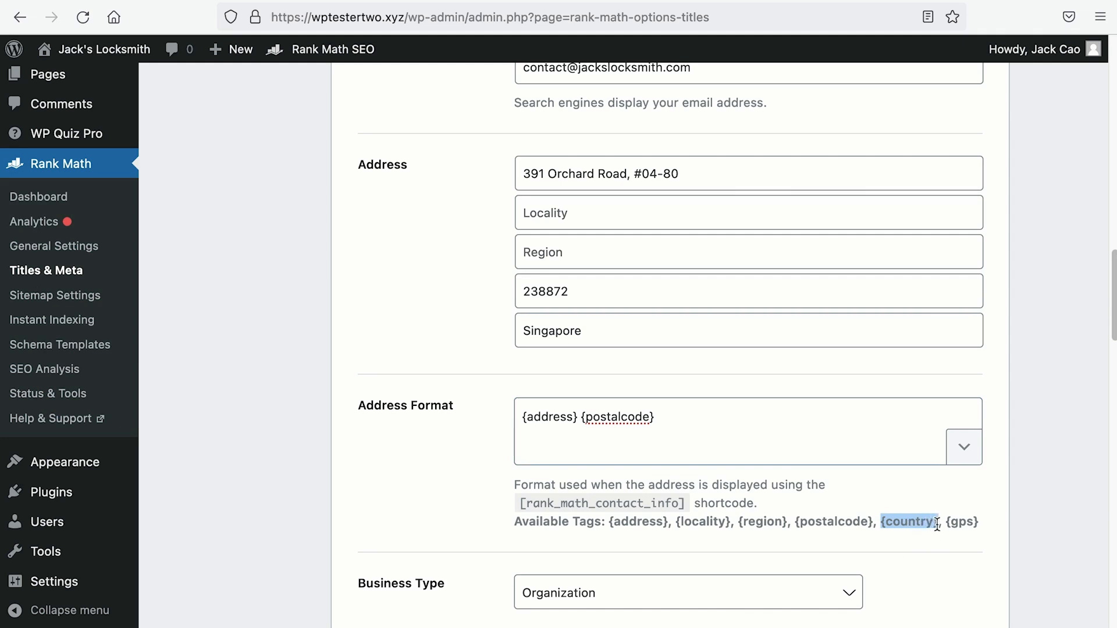
click(580, 418)
key(ctrl+v)
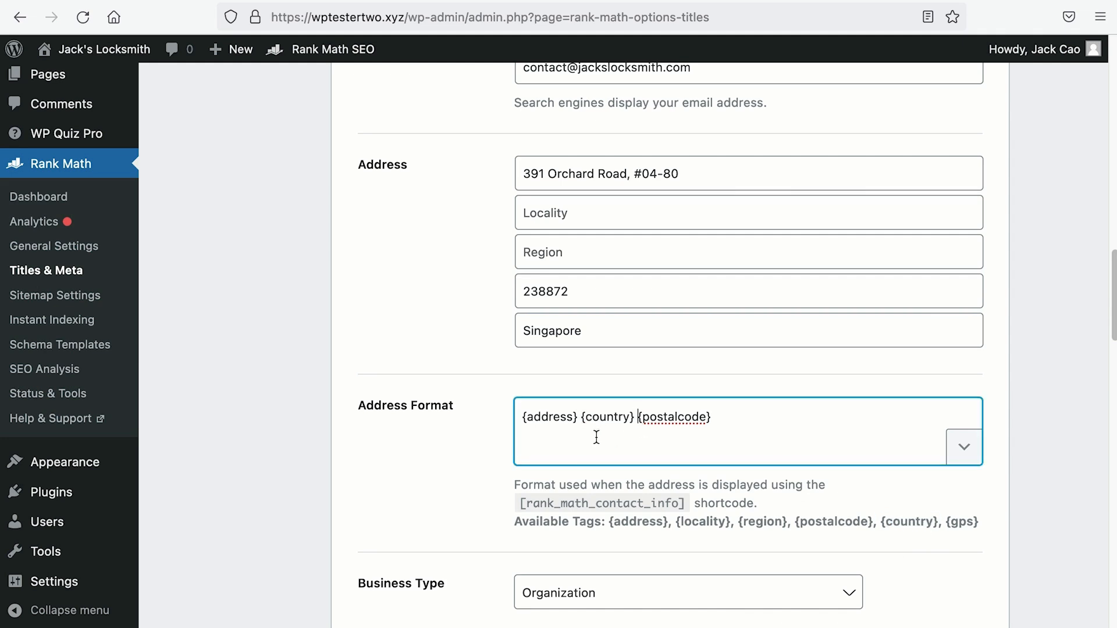
Step: Copy the [rank_math_contact_info] shortcode and save the Local SEO settings
drag(520, 503, 689, 507)
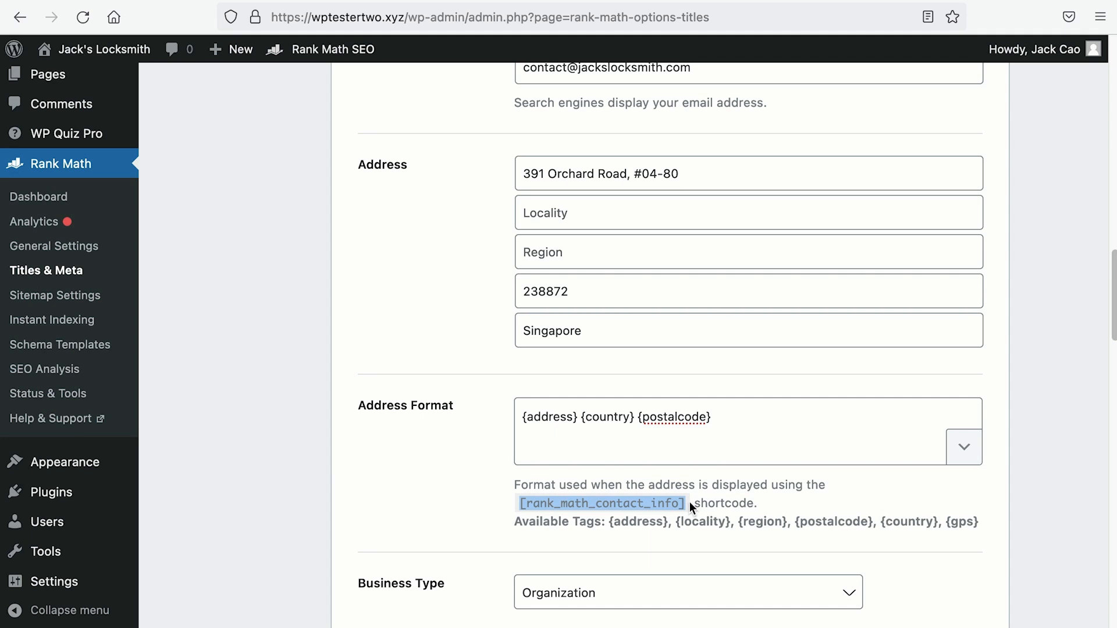
right_click(690, 502)
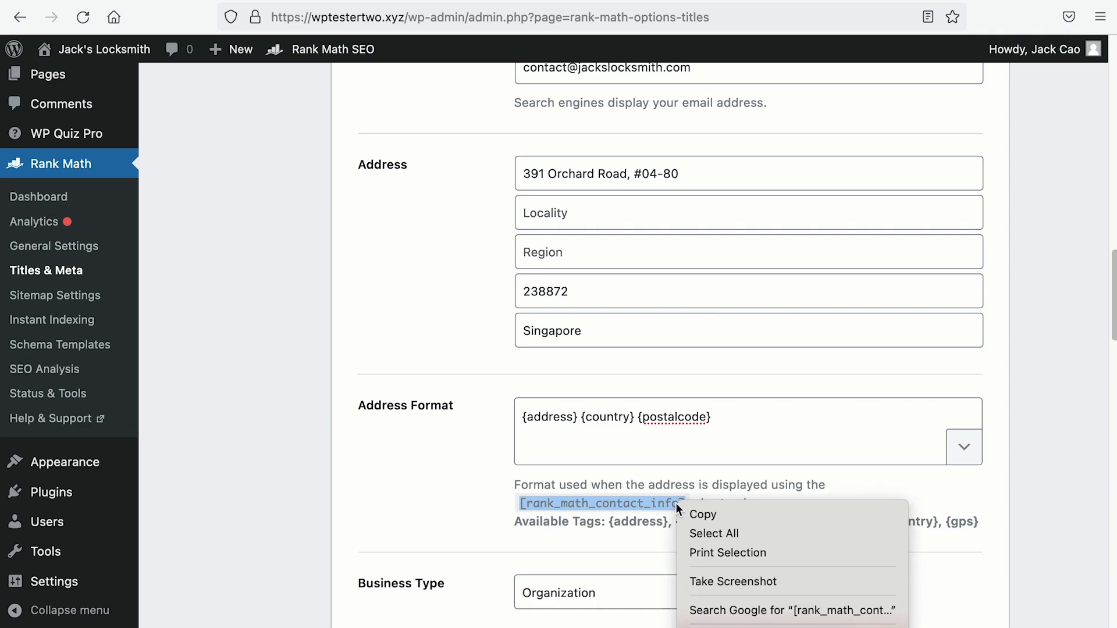
click(693, 514)
scroll(692, 517, down, 15)
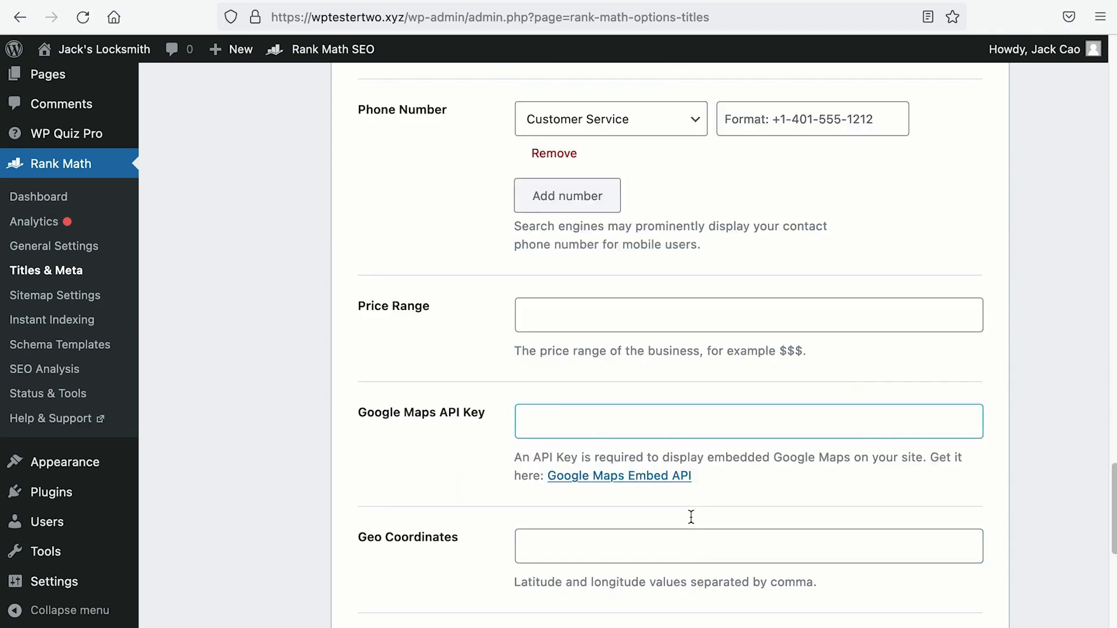
click(916, 532)
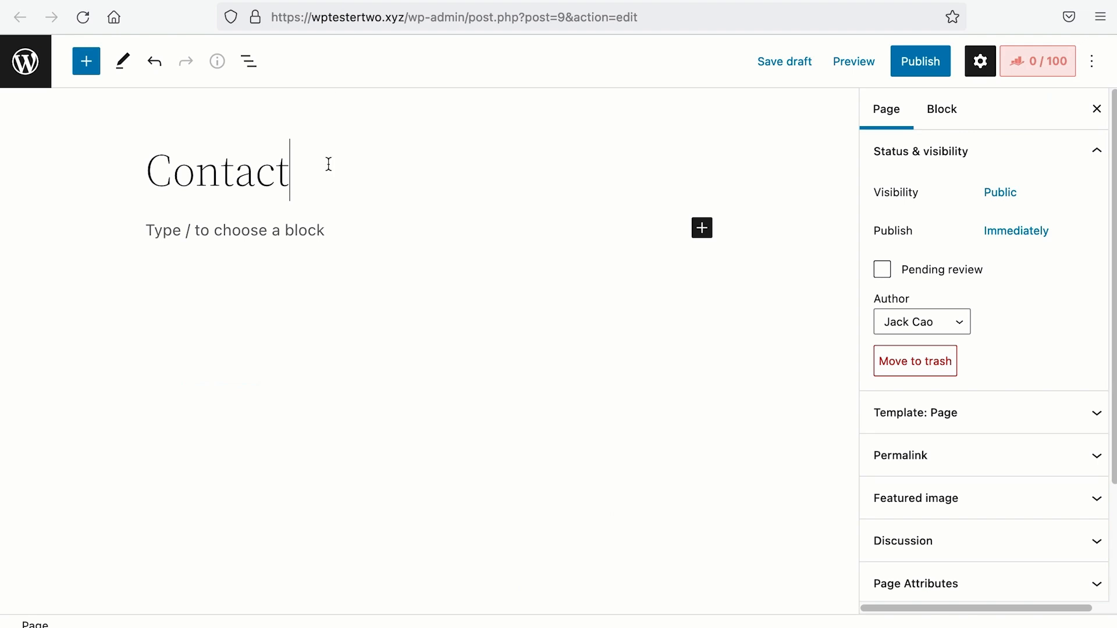
Step: Add a Shortcode block containing [rank_math_contact_info] to the Contact page
key(Return)
text(/short)
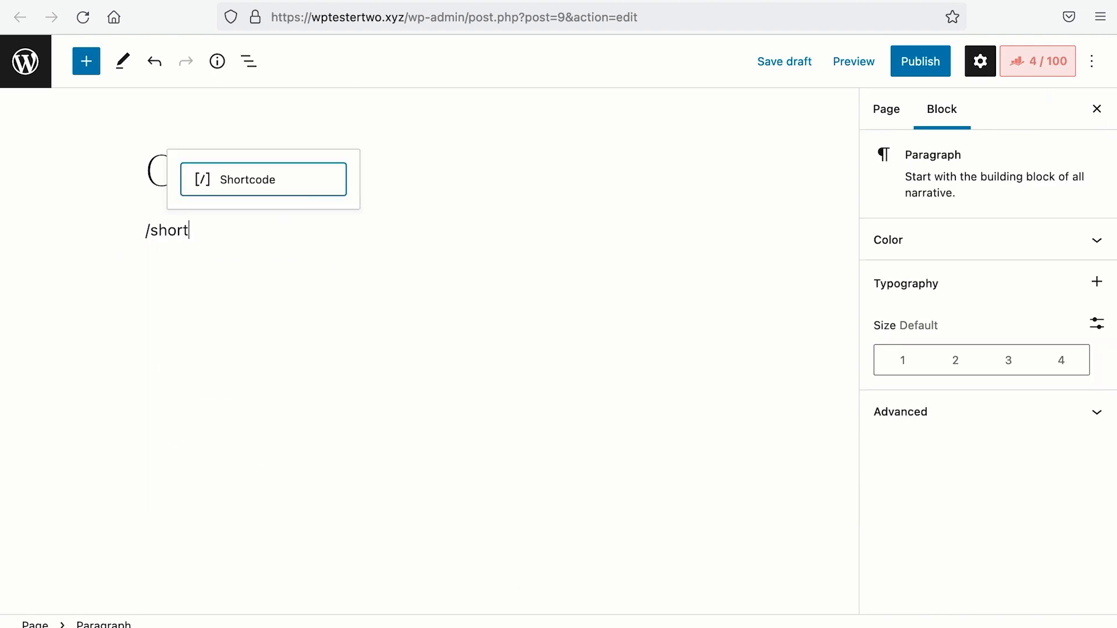
key(Return)
right_click(298, 291)
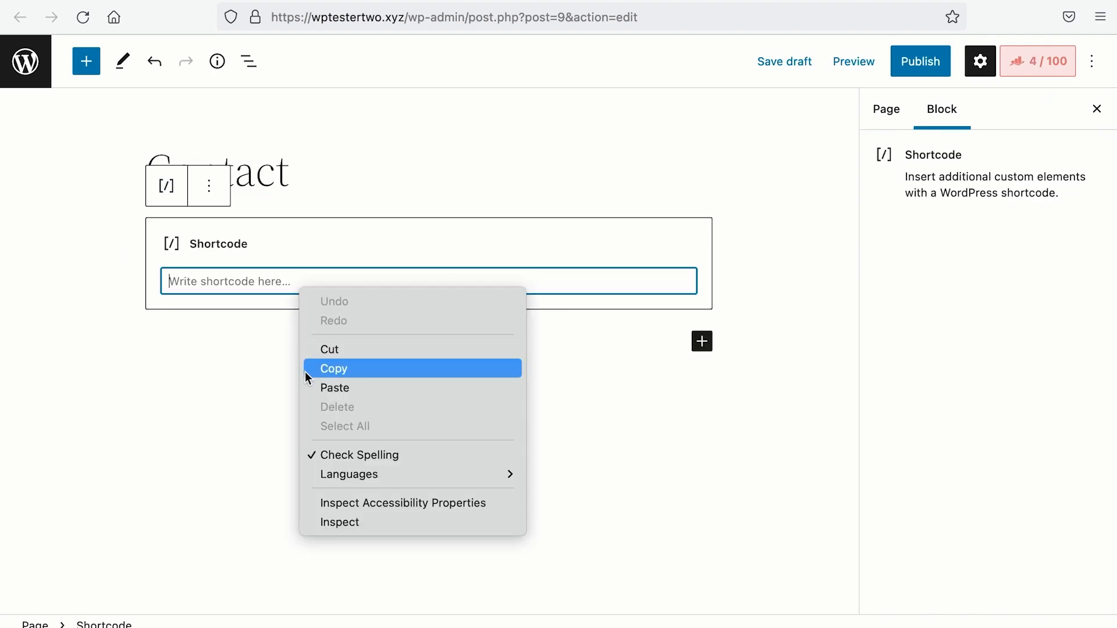
click(318, 389)
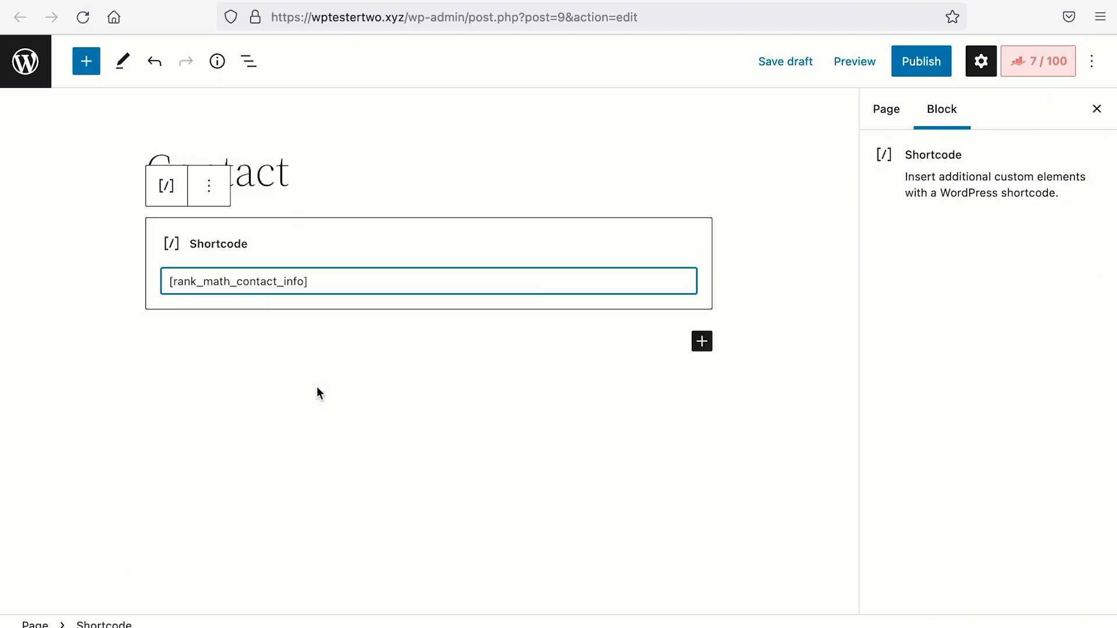
Step: Publish the Contact page and view it live in a new tab
click(924, 75)
click(924, 73)
right_click(909, 262)
click(920, 260)
scroll(431, 181, down, 5)
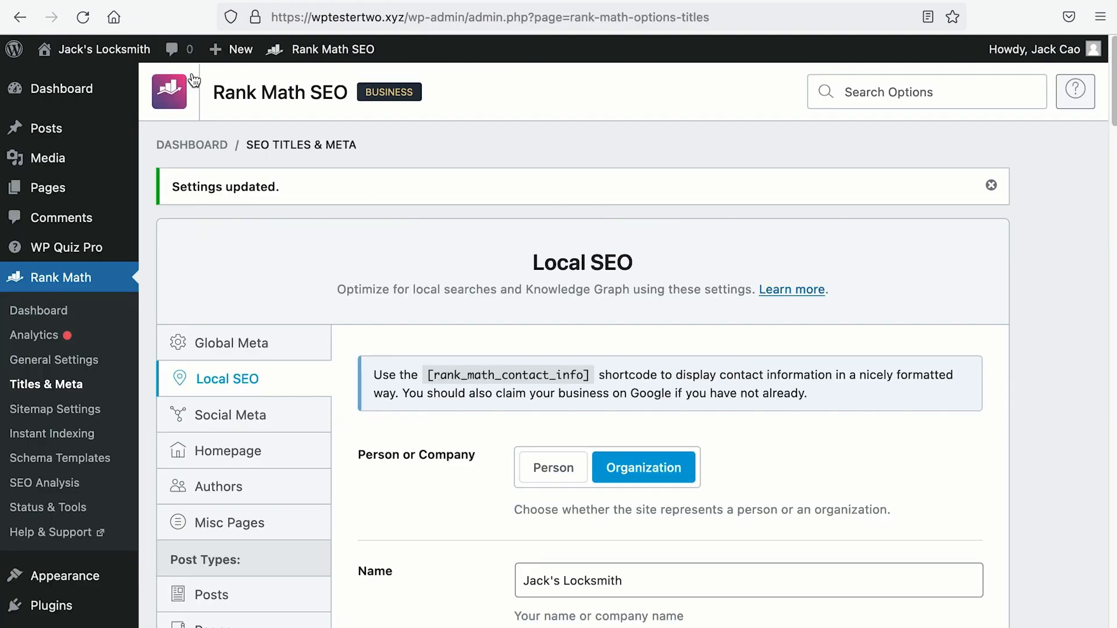
scroll(473, 315, down, 15)
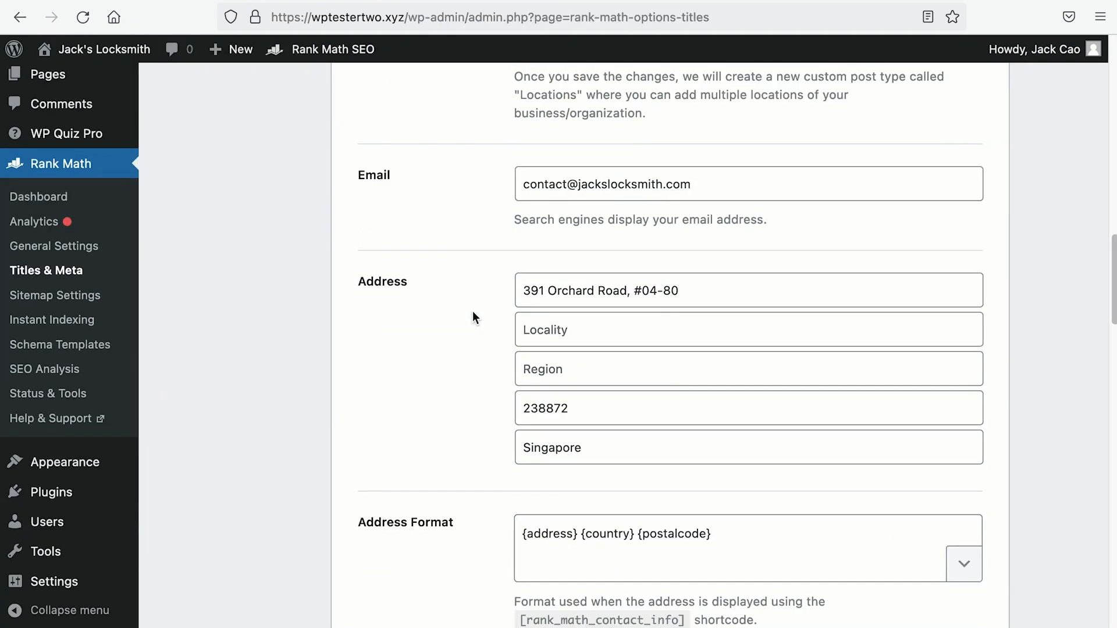
Step: Add a comma after {address} in the address format, save, and reload the Contact page
click(639, 362)
click(580, 362)
text(,)
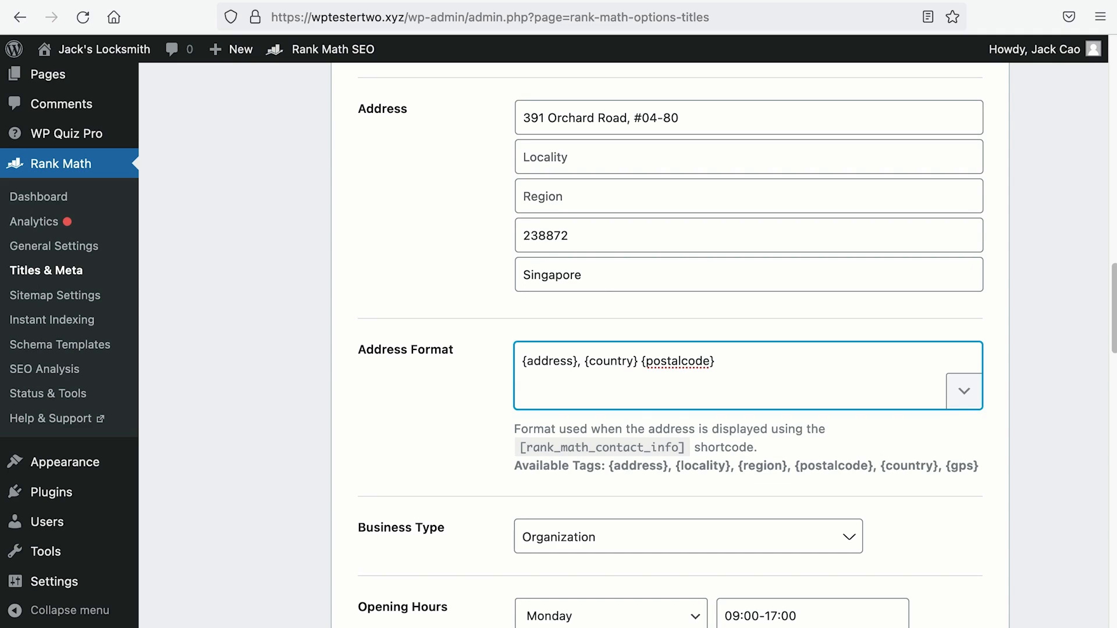
scroll(889, 511, down, 20)
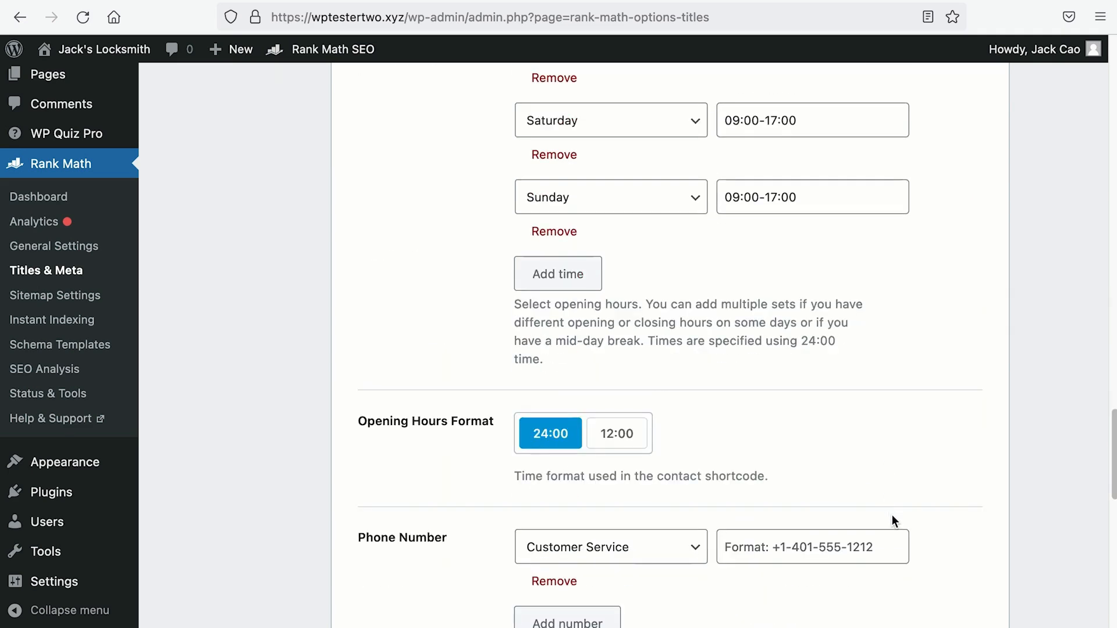
click(913, 528)
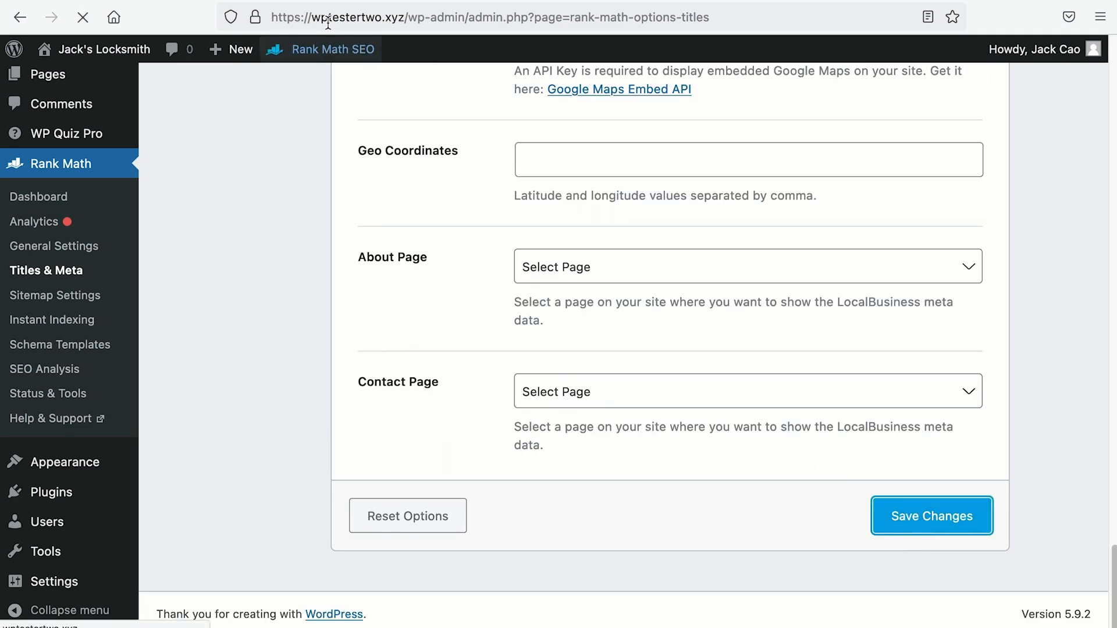
click(250, 2)
click(82, 19)
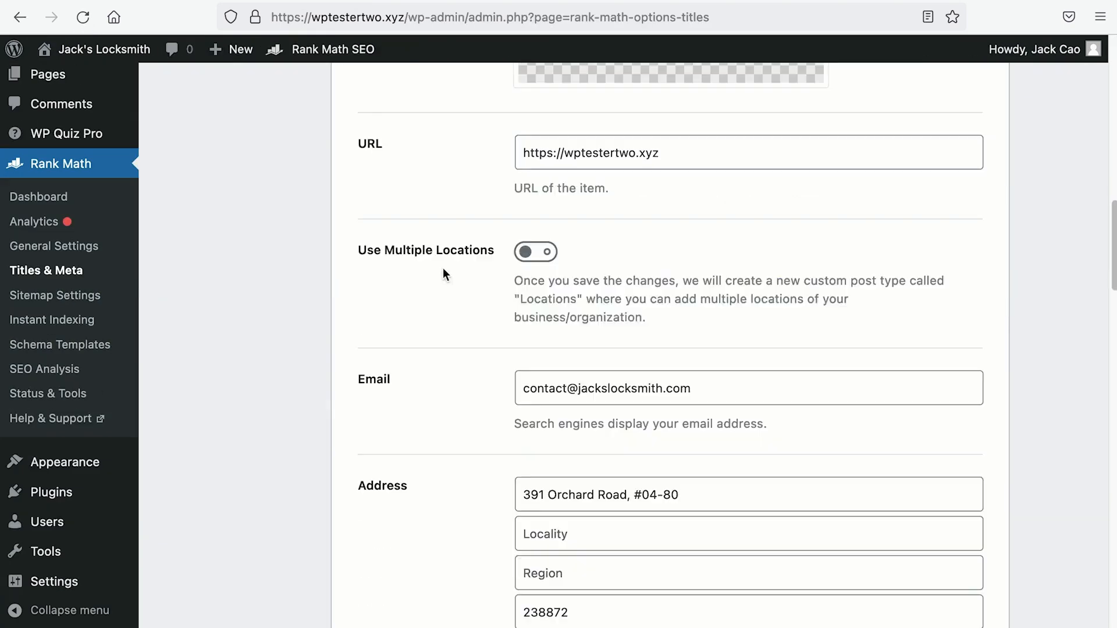
scroll(443, 269, down, 10)
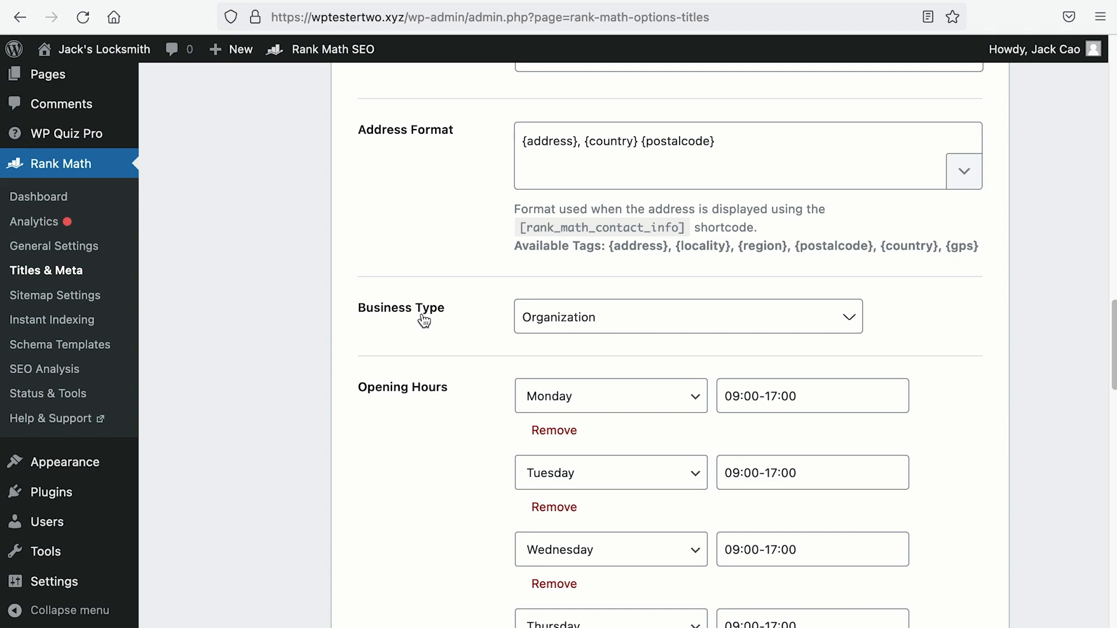
Step: Search the Business Type list for 'locksmi' and choose Locksmith instead of Organization
click(560, 320)
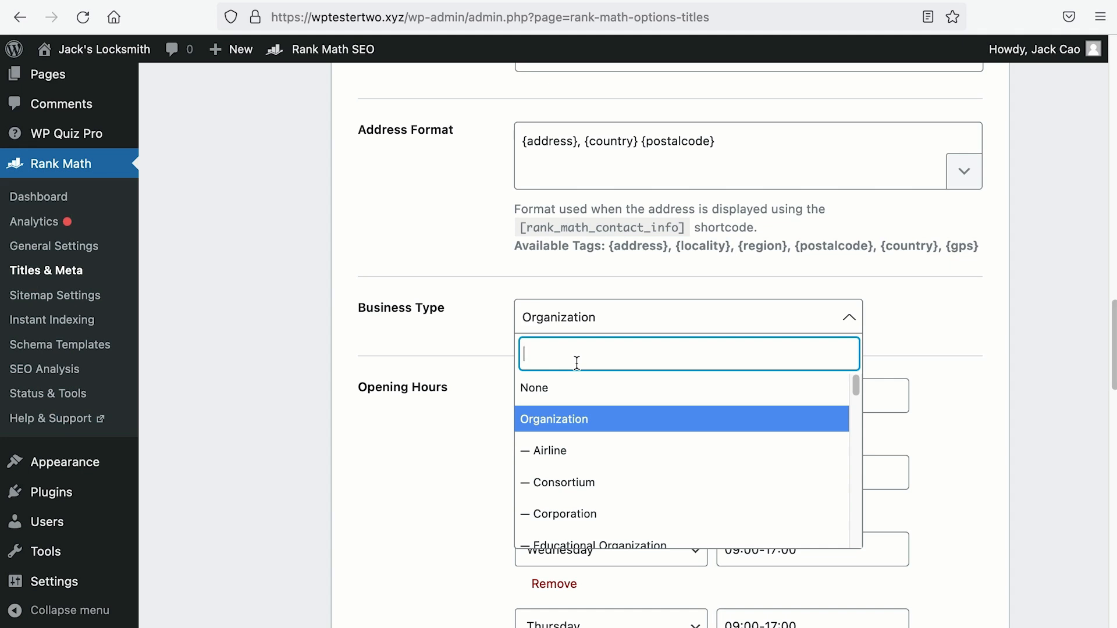
text(locksmi)
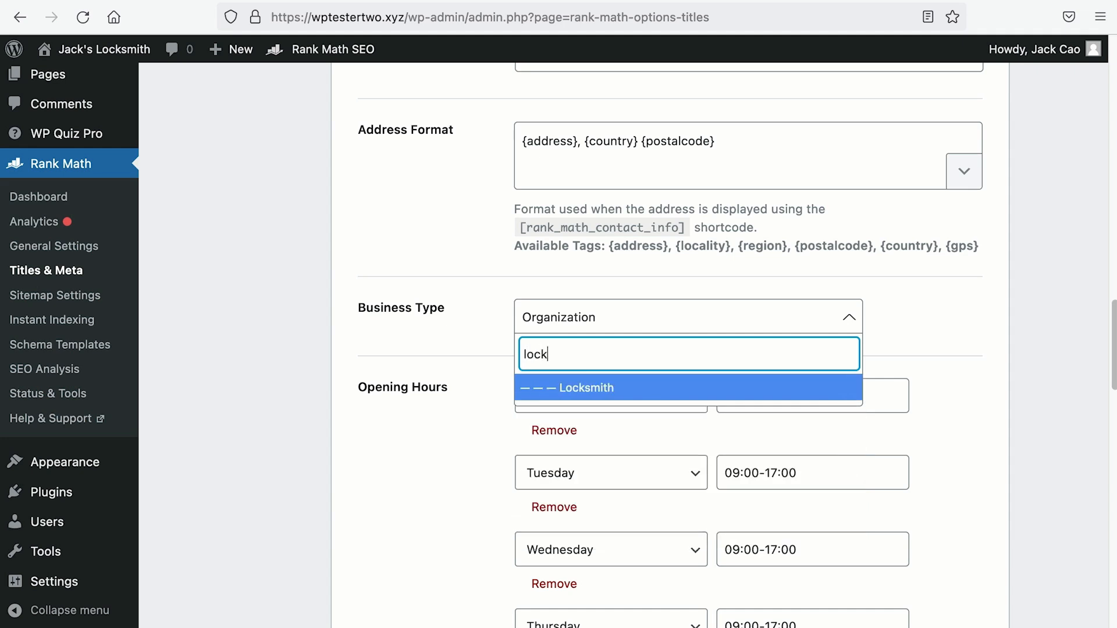
click(582, 389)
scroll(579, 387, down, 3)
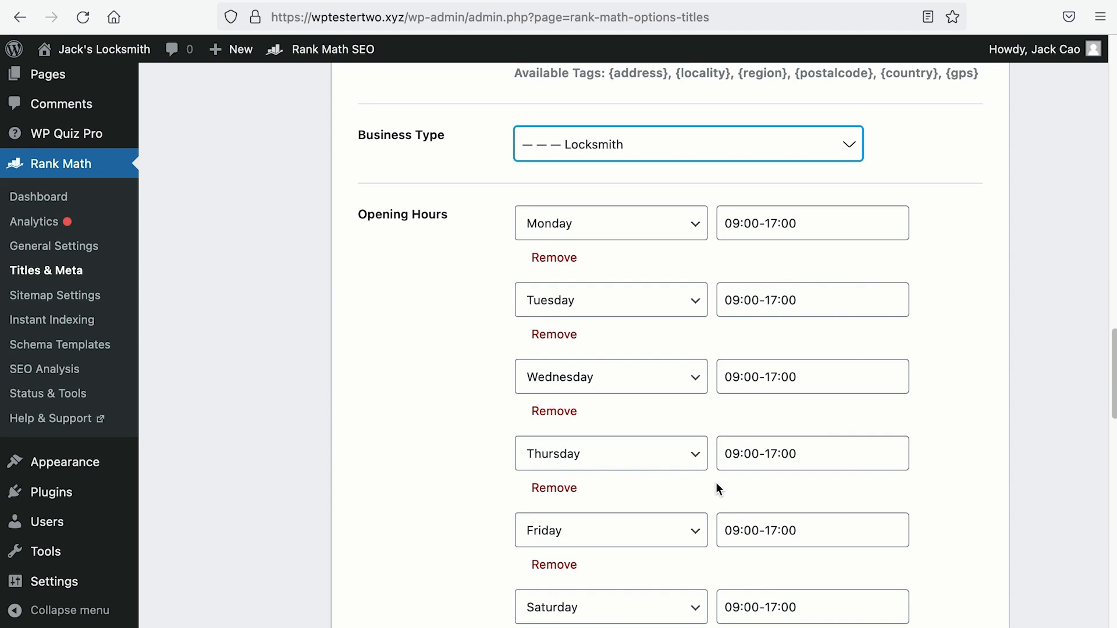
Step: Change Monday's opening hours to 'Open 24 hours' and start selecting Wednesday's hours
drag(800, 225, 681, 227)
text(Open 23)
key(BackSpace)
text(4 hours)
key(super+a)
drag(802, 376, 744, 373)
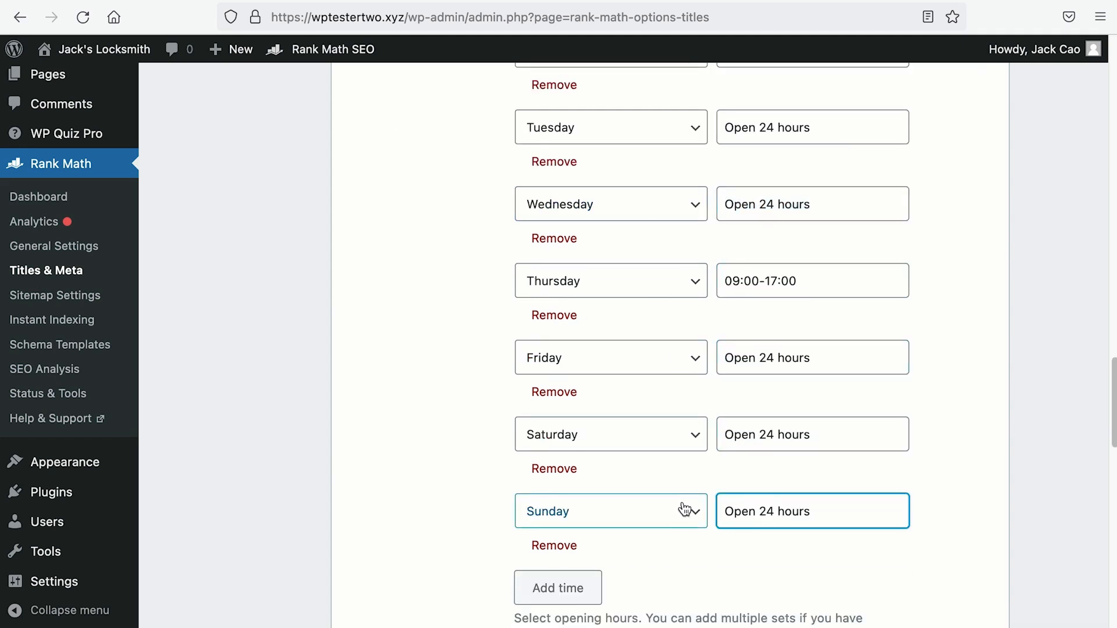
scroll(683, 507, up, 3)
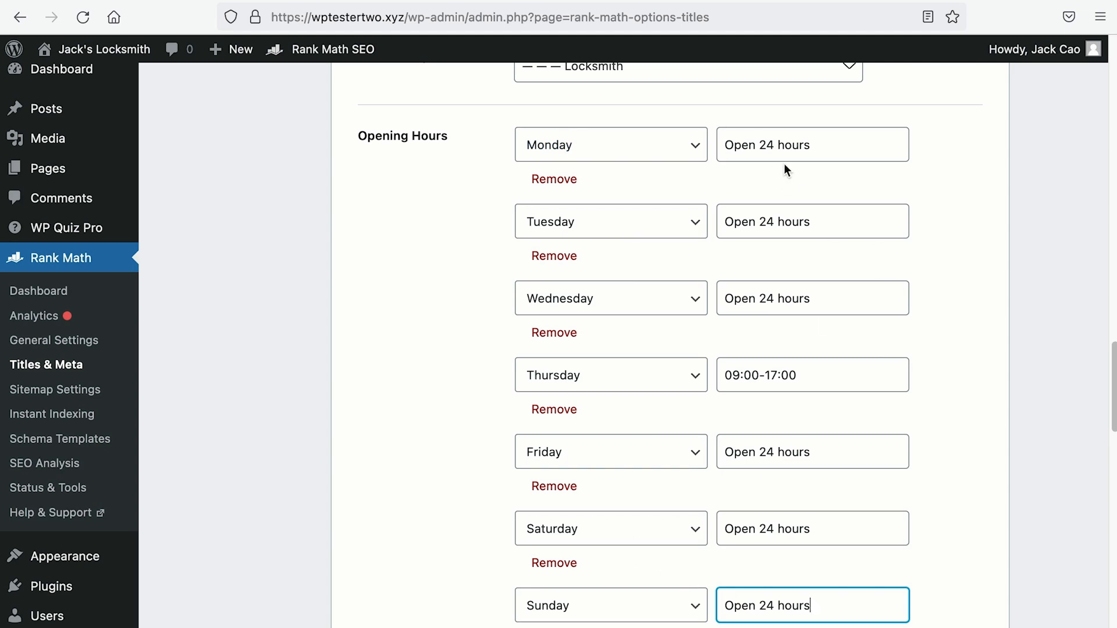
Step: Set Monday's hours to 11:00 - 14:00 and paste the same hours into every other day
drag(811, 150, 715, 142)
text(11)
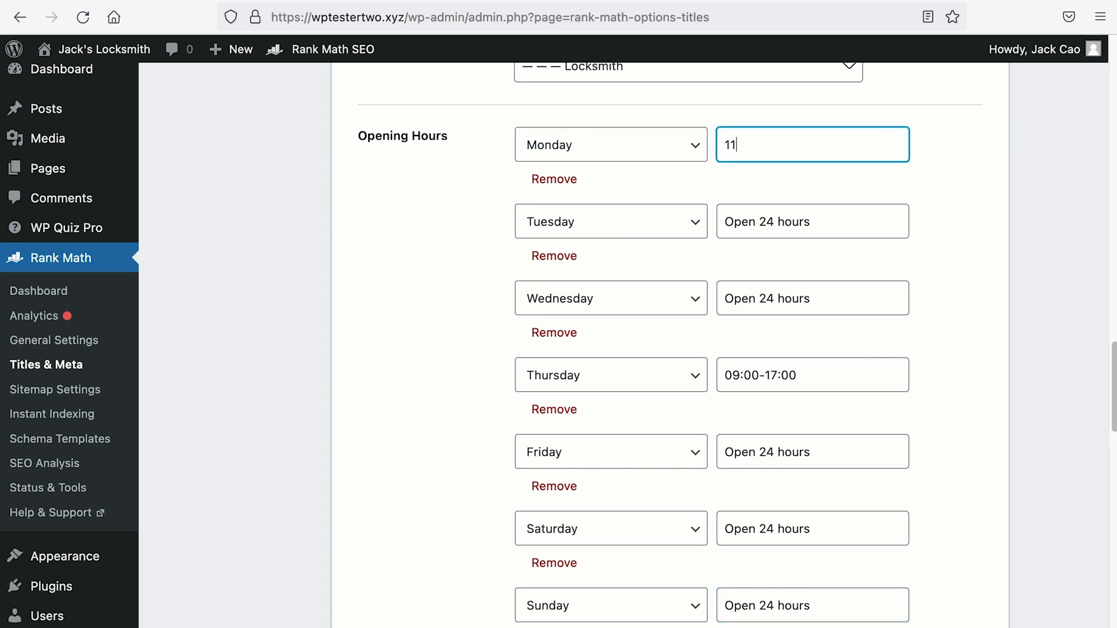
text(:00 - 14:00)
drag(820, 147, 677, 146)
key(super+c)
drag(832, 223, 686, 222)
key(super+v)
drag(832, 300, 687, 299)
key(super+v)
drag(887, 455, 687, 452)
key(super+v)
drag(832, 531, 687, 529)
key(super+v)
drag(826, 606, 682, 601)
key(super+v)
scroll(680, 599, down, 5)
Step: Add seven more opening-hours rows
click(576, 401)
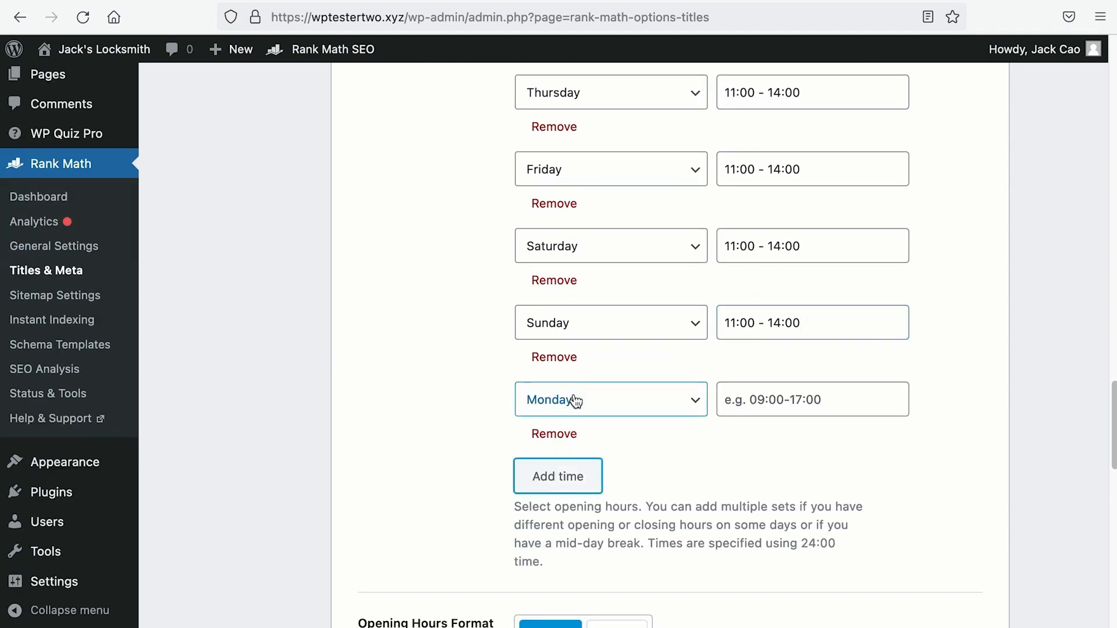
click(575, 487)
click(584, 567)
scroll(585, 565, down, 2)
click(586, 554)
scroll(586, 555, down, 2)
click(586, 555)
scroll(586, 554, down, 2)
click(586, 556)
click(587, 587)
Step: Assign the new rows to Tuesday, Wednesday, Thursday, Friday, Saturday and Sunday
click(641, 216)
click(640, 229)
click(634, 286)
click(627, 323)
click(625, 363)
click(623, 416)
click(618, 441)
click(612, 515)
click(609, 518)
click(605, 603)
scroll(624, 567, down, 1)
click(623, 567)
click(621, 518)
scroll(621, 524, up, 5)
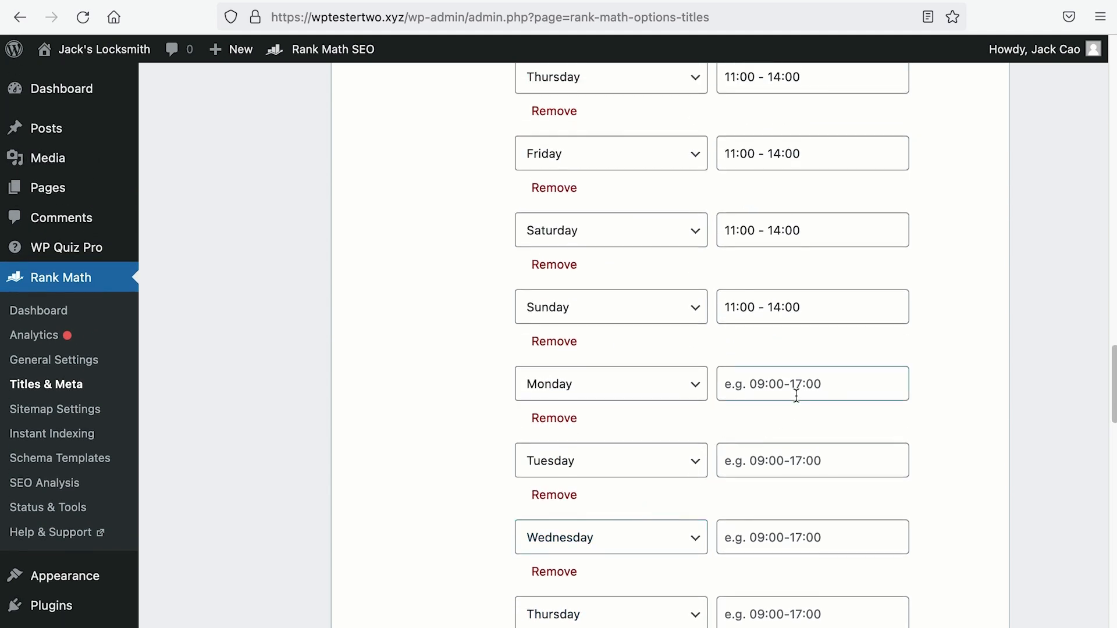
Step: Enter 18:00 - 22:00 in the first new row and paste it into the next rows
click(798, 394)
text(18:00 -)
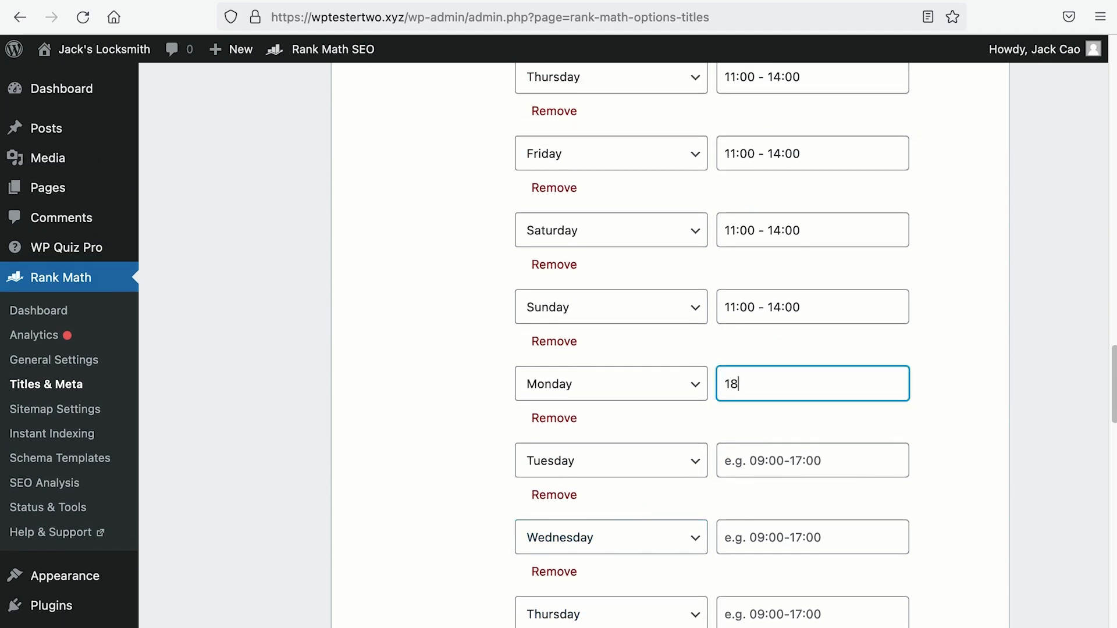
text( 22:00)
key(super+a)
key(super+c)
click(771, 465)
key(super+v)
click(769, 540)
key(super+v)
Step: Fill the remaining Saturday and Sunday rows with 18:00 - 22:00, save, and reload the Contact page
click(773, 614)
click(777, 540)
key(super+v)
scroll(777, 559, down, 1)
click(777, 578)
key(super+v)
scroll(780, 579, down, 20)
click(894, 522)
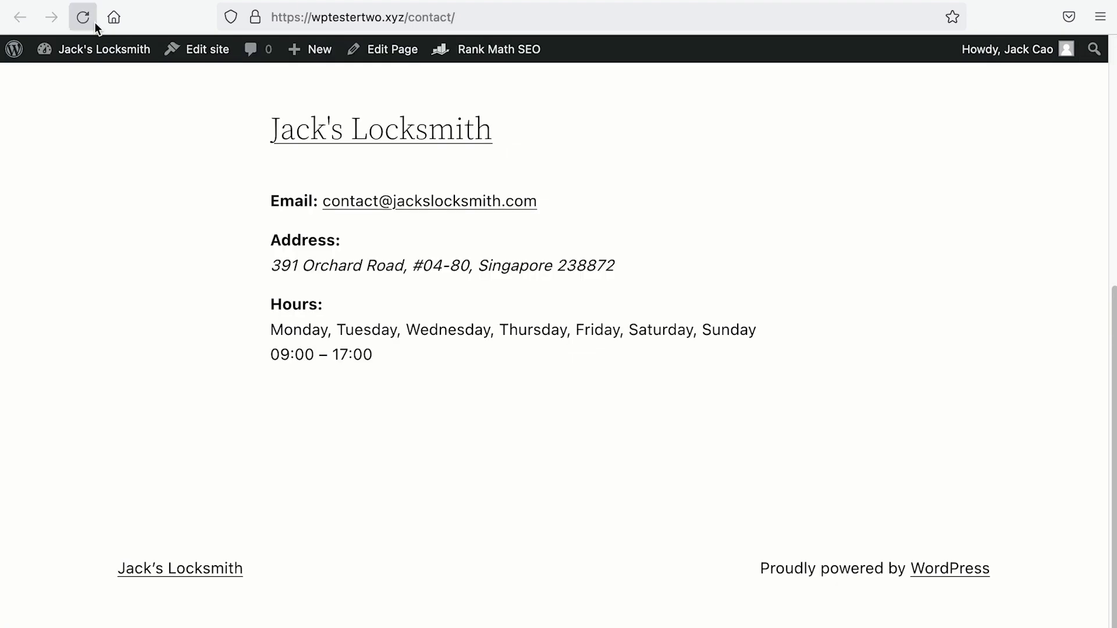
click(83, 17)
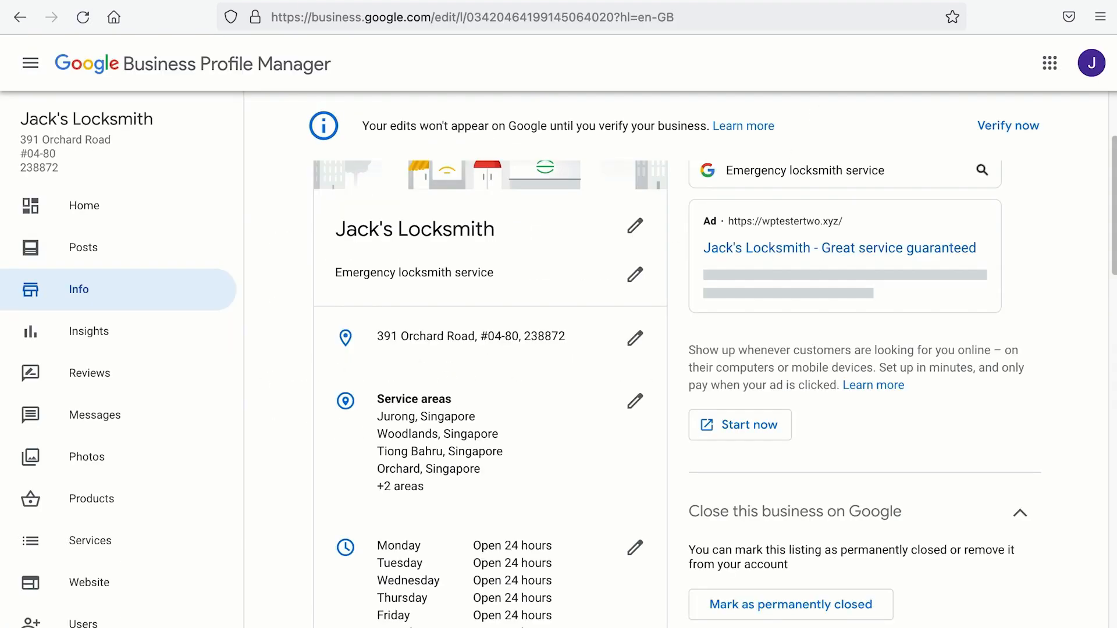
Step: Give Monday 11:00–14:00 plus a second 18:00–22:00 period in the Google Business Profile hours editor
scroll(518, 334, down, 5)
click(635, 302)
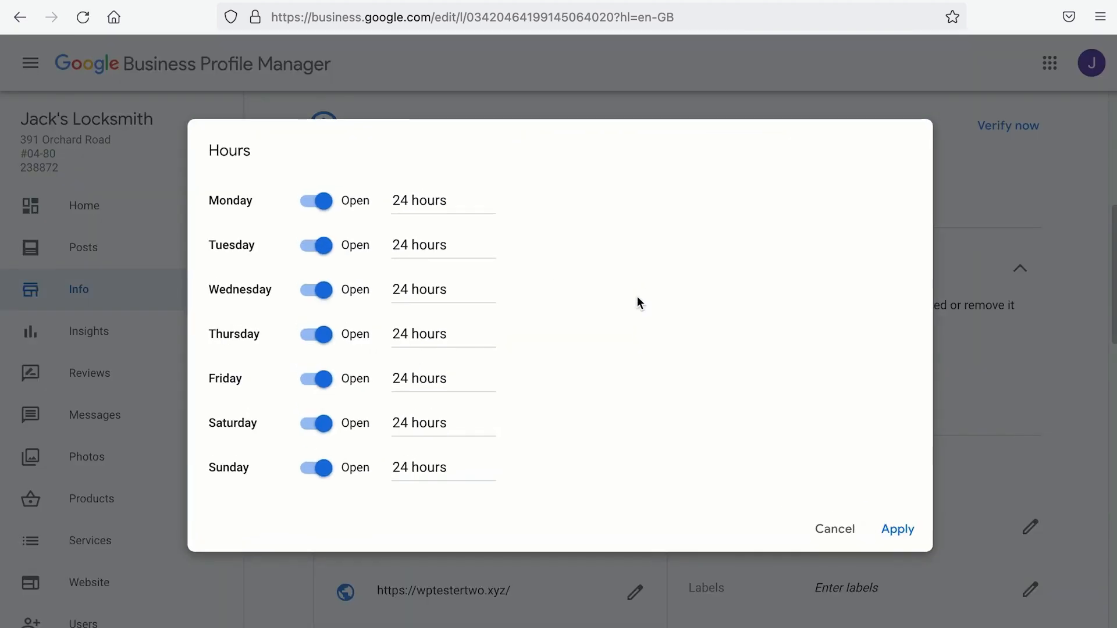
click(422, 202)
scroll(453, 265, down, 10)
click(425, 339)
scroll(561, 291, down, 15)
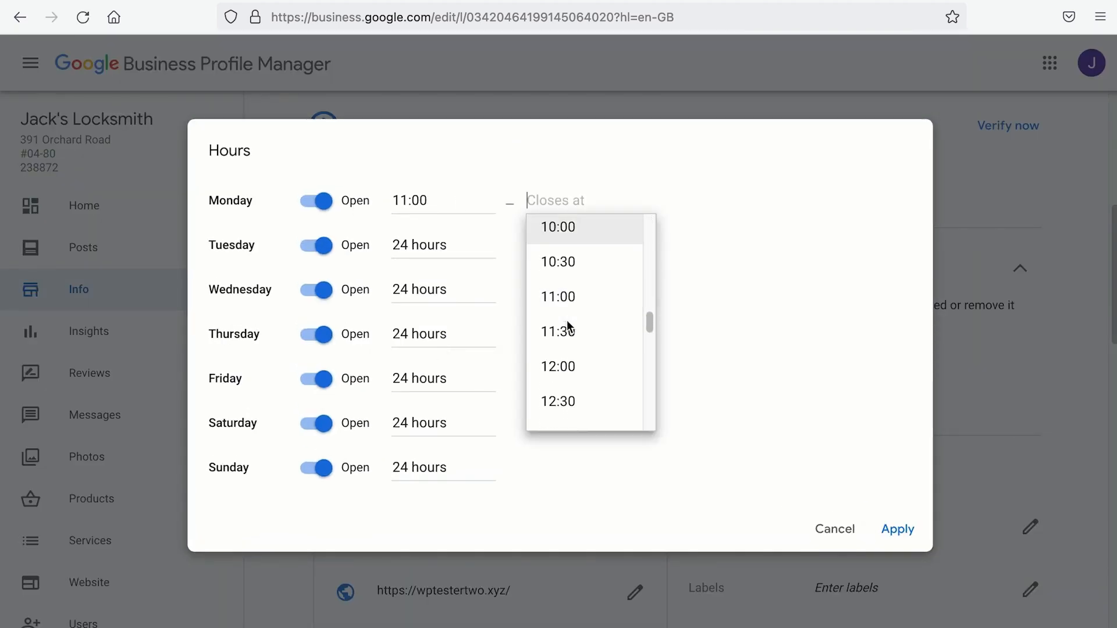
click(582, 301)
click(711, 201)
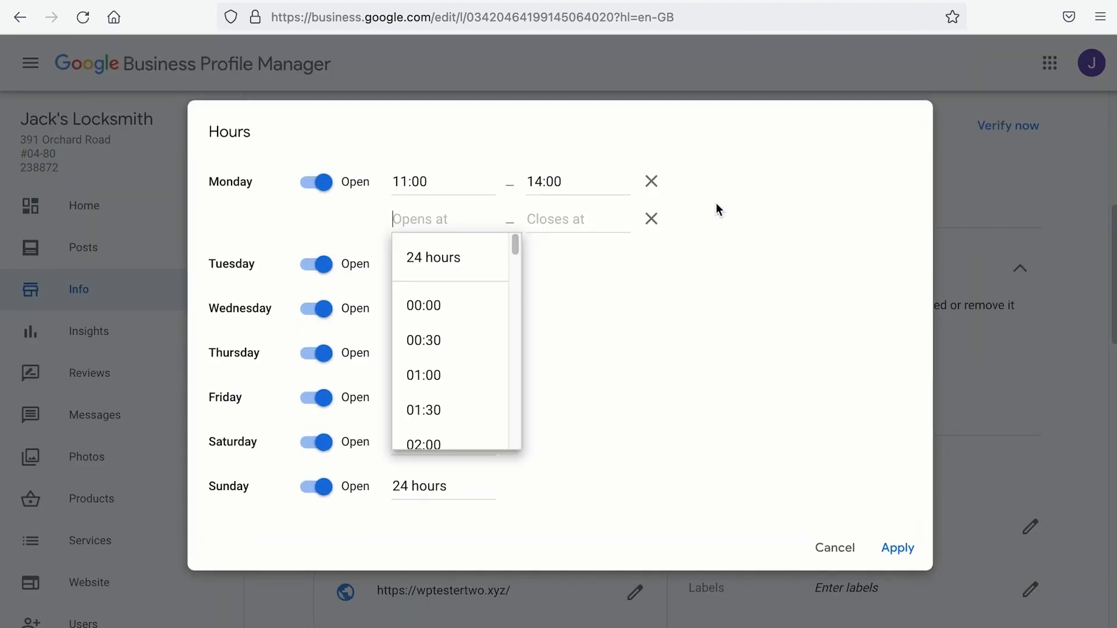
scroll(437, 349, down, 10)
scroll(434, 346, down, 5)
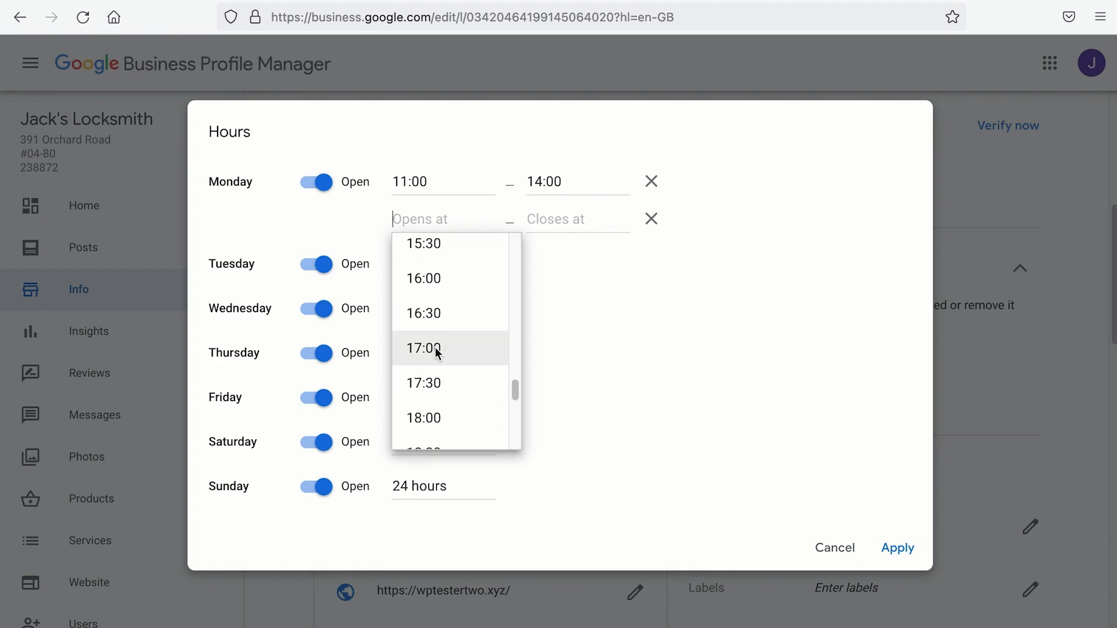
click(430, 416)
click(561, 245)
scroll(570, 359, down, 5)
click(569, 325)
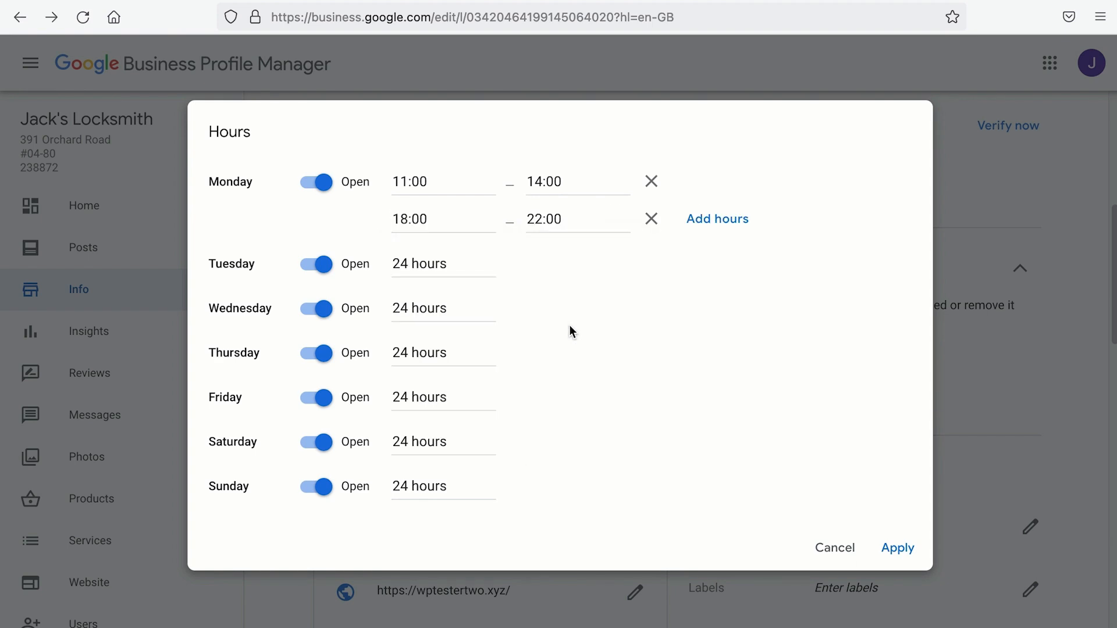
Step: Remove Monday's second period, reset Monday to Open 24 hours, and apply the hours
click(651, 219)
click(463, 201)
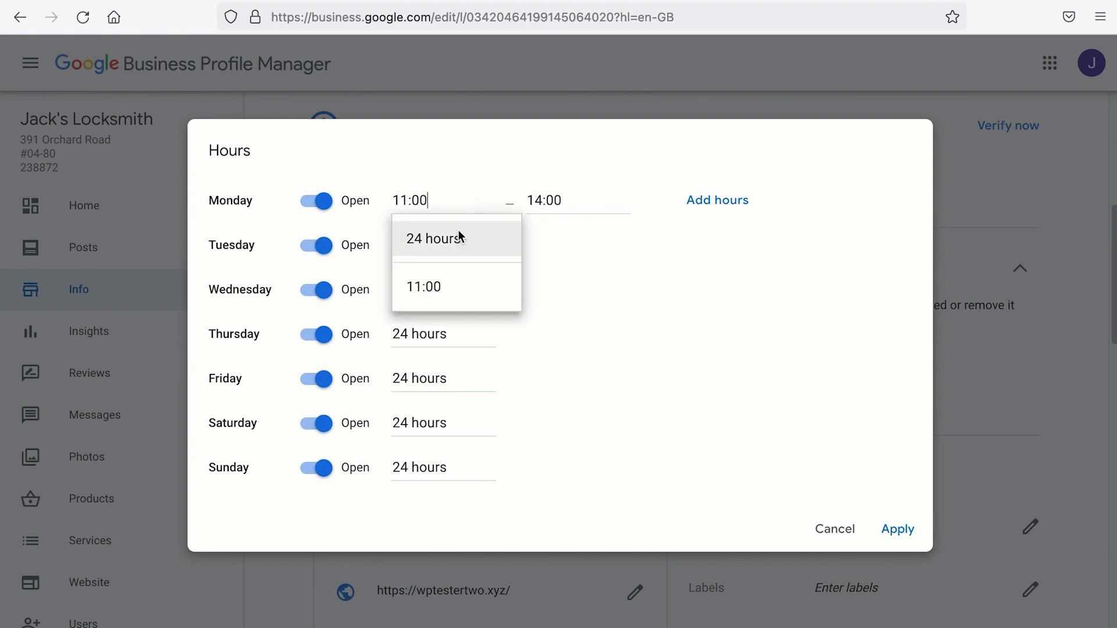
click(456, 238)
click(894, 528)
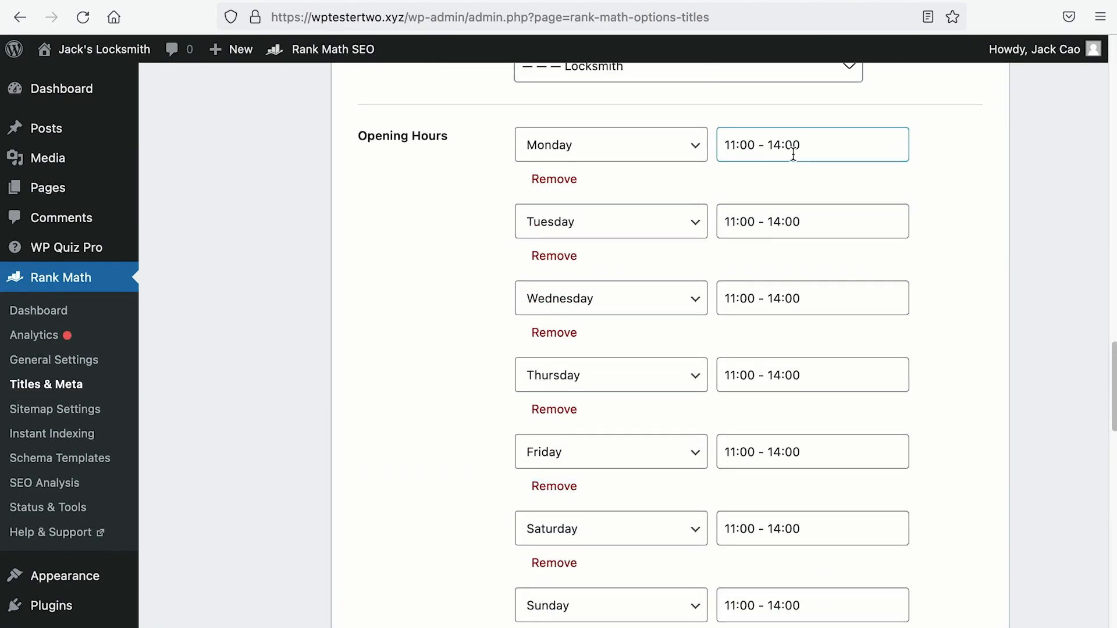
Step: Replace Monday's hours with 'Opens 24 hours' and paste it into Tuesday and Wednesday
drag(814, 152, 673, 149)
text(Opens 24 hours)
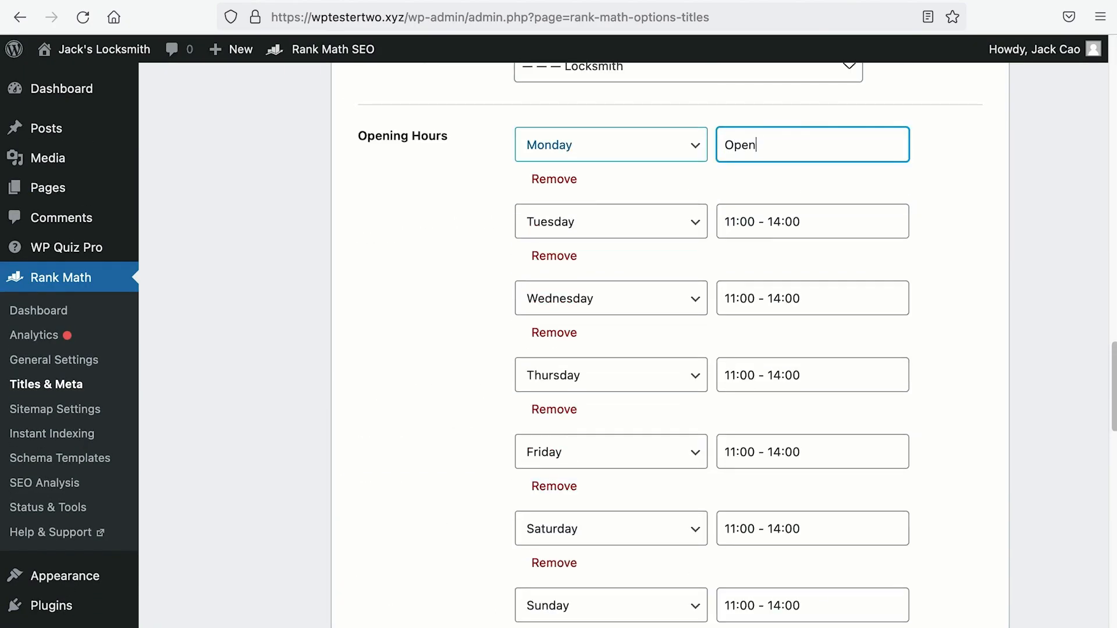
drag(829, 146, 721, 147)
key(super+c)
drag(820, 224, 713, 224)
key(super+v)
click(850, 308)
key(super+v)
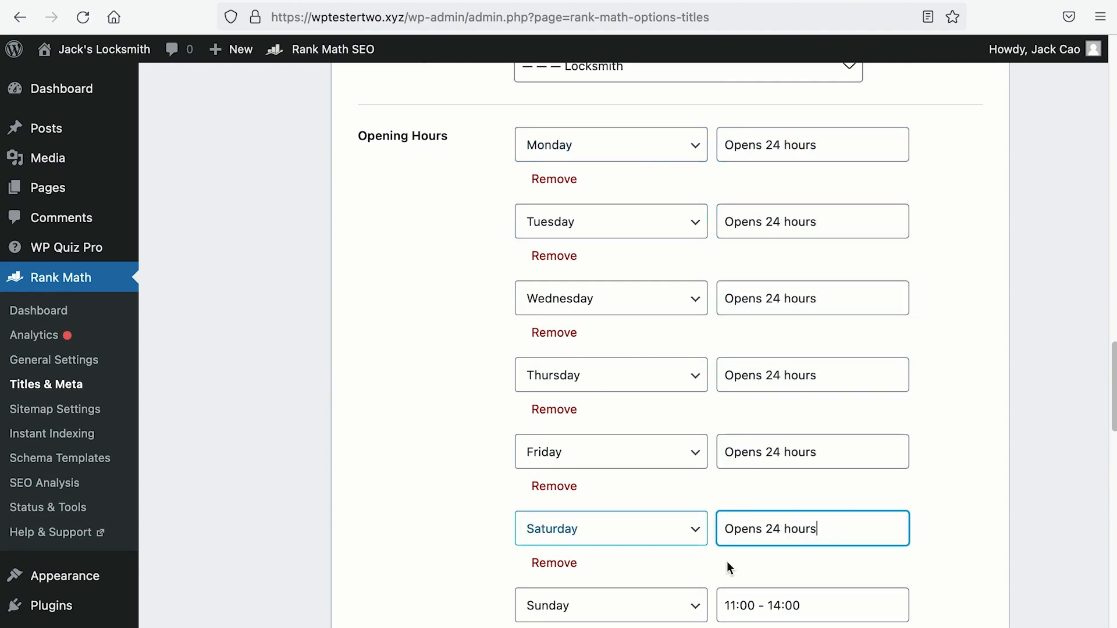
key(super+v)
Step: Finish replacing the remaining days' hours and switch the Opening Hours Format to 12:00
drag(826, 511, 646, 515)
key(super+v)
scroll(646, 518, down, 10)
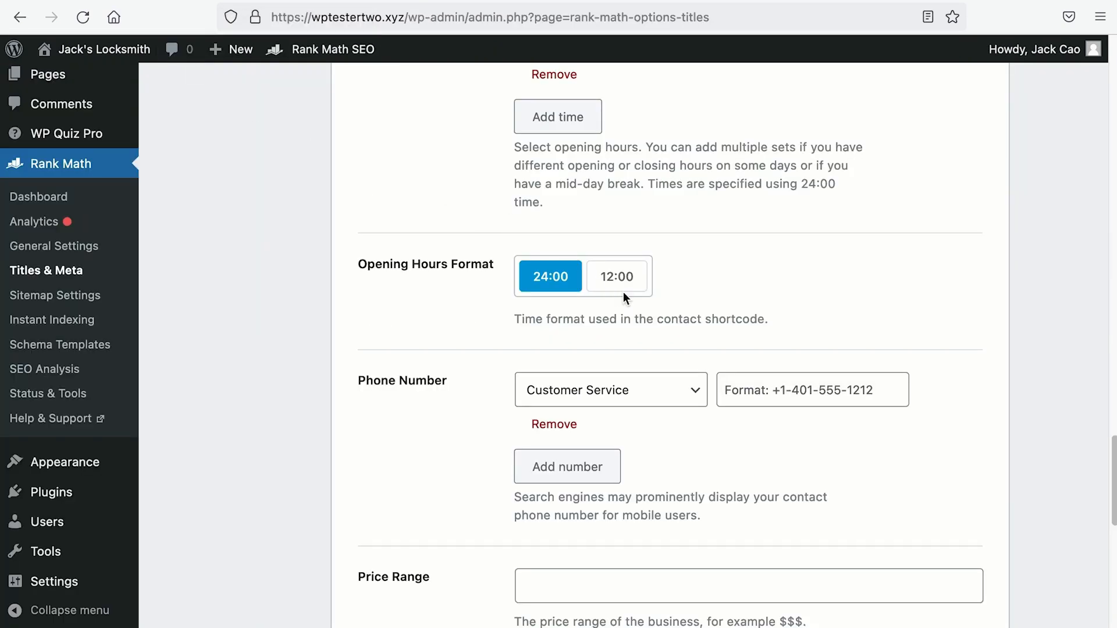
click(625, 291)
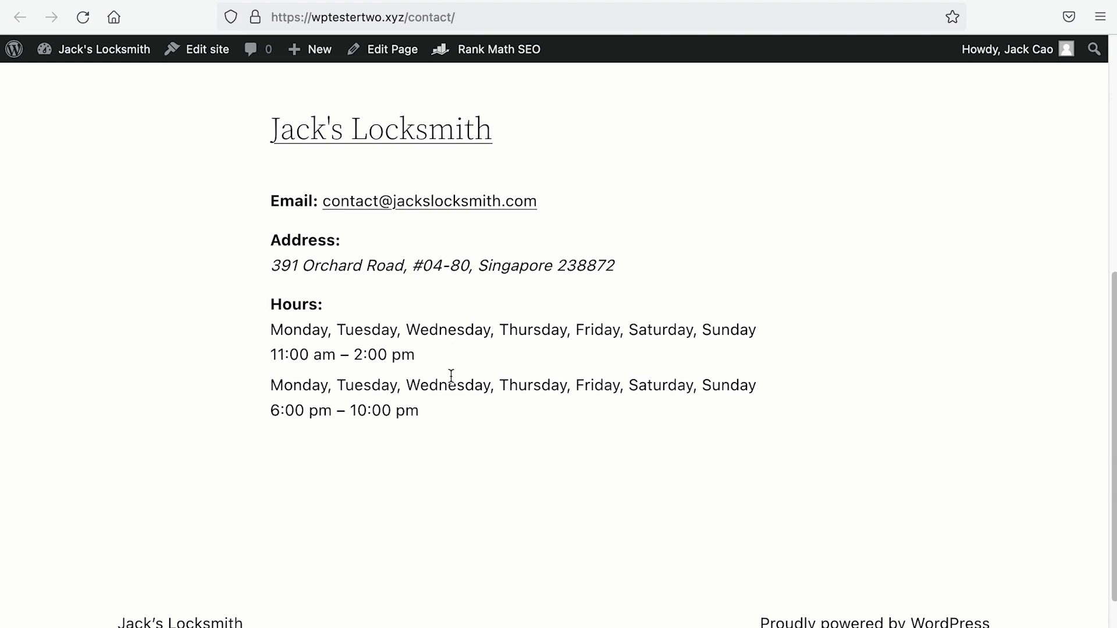
scroll(591, 439, down, 2)
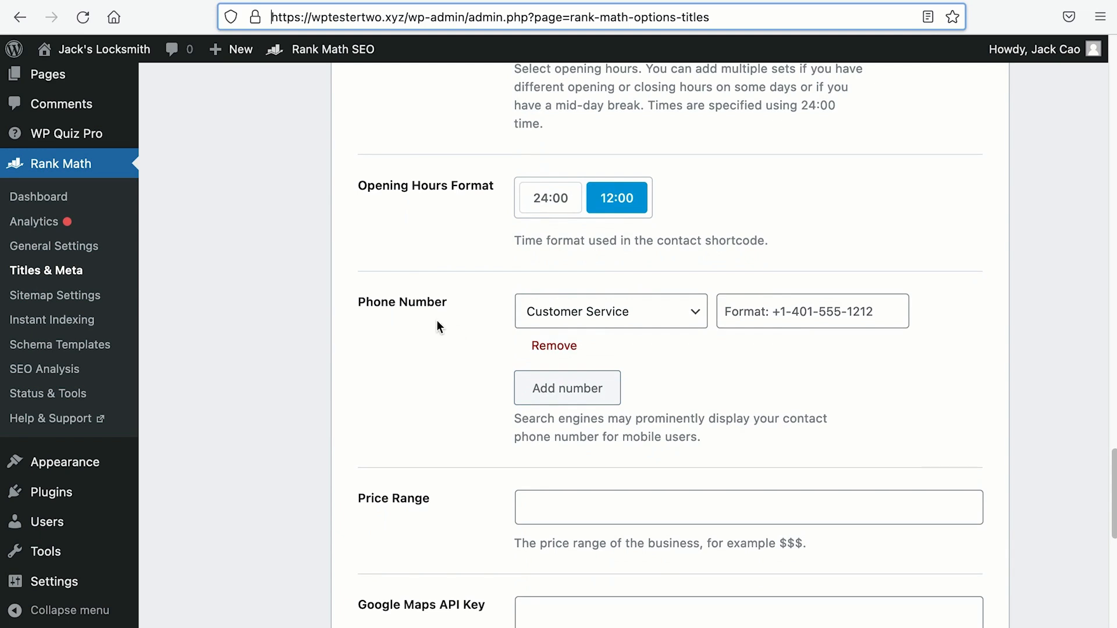
Step: Enter the business phone number and set its type to Emergency
click(798, 314)
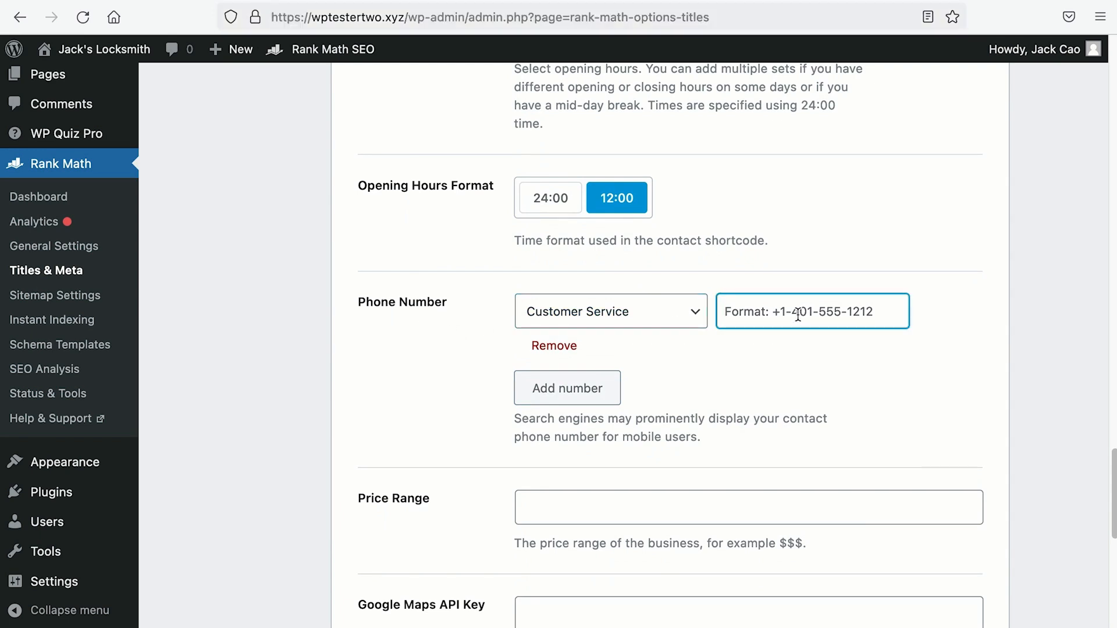
text(82888888)
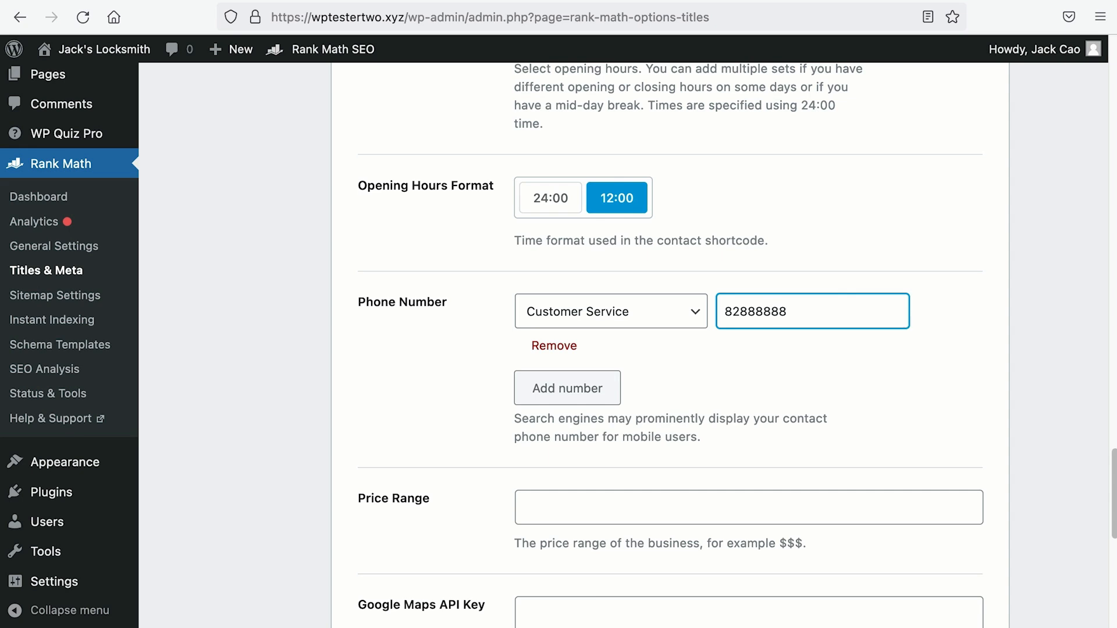
click(669, 320)
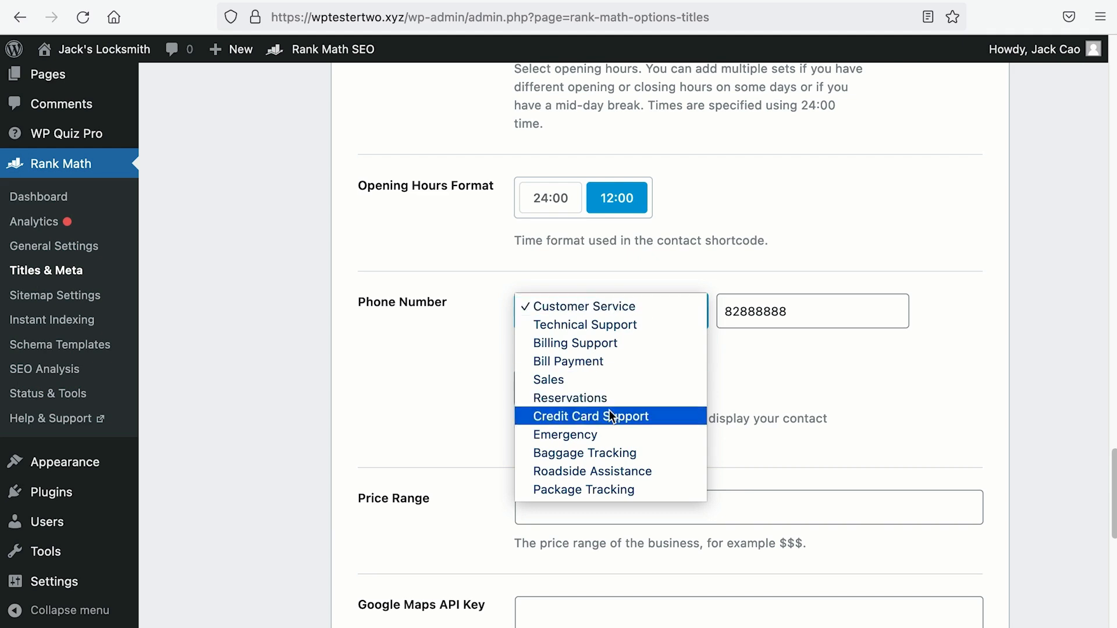
click(616, 436)
Step: Add and then remove the extra phone number rows so only one number remains
click(596, 399)
click(596, 477)
click(566, 496)
click(554, 422)
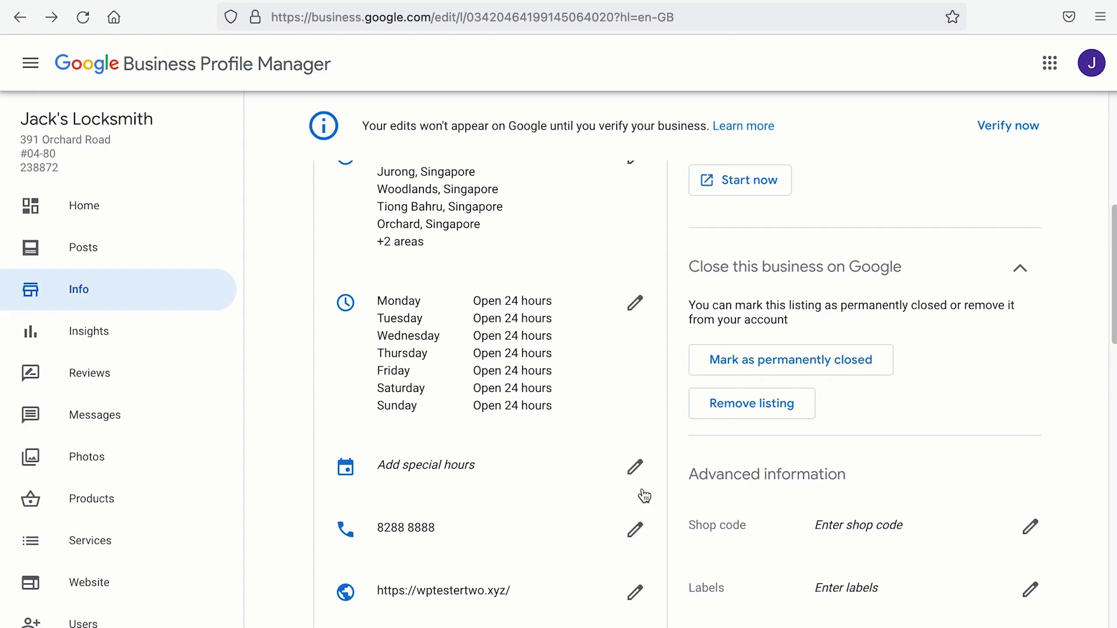
click(631, 456)
click(522, 384)
click(515, 419)
click(692, 426)
click(694, 368)
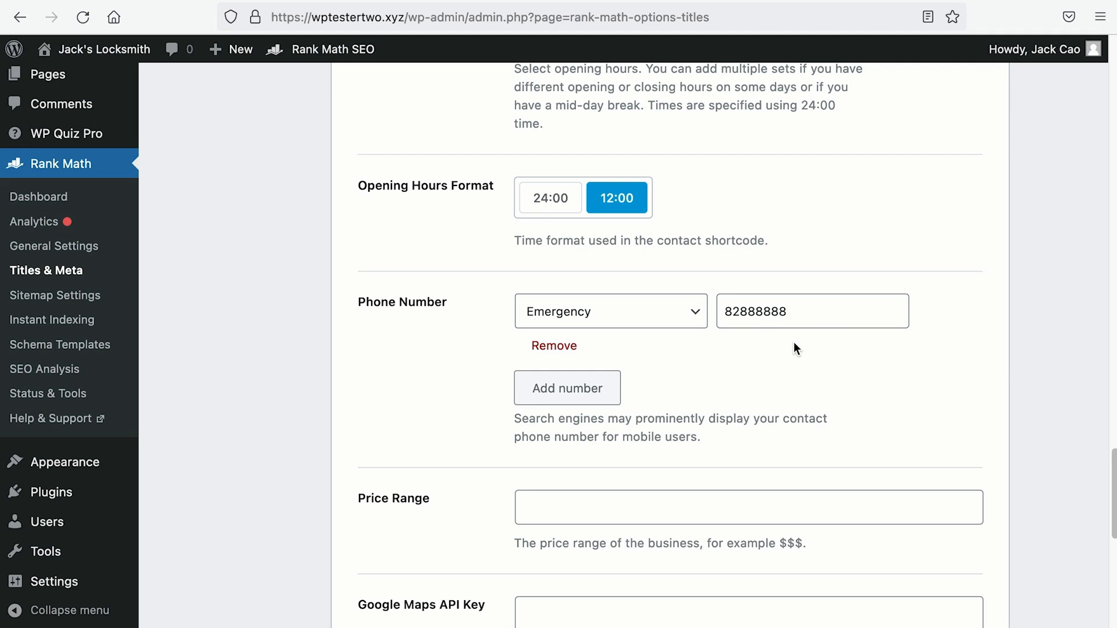
scroll(794, 342, down, 2)
click(687, 388)
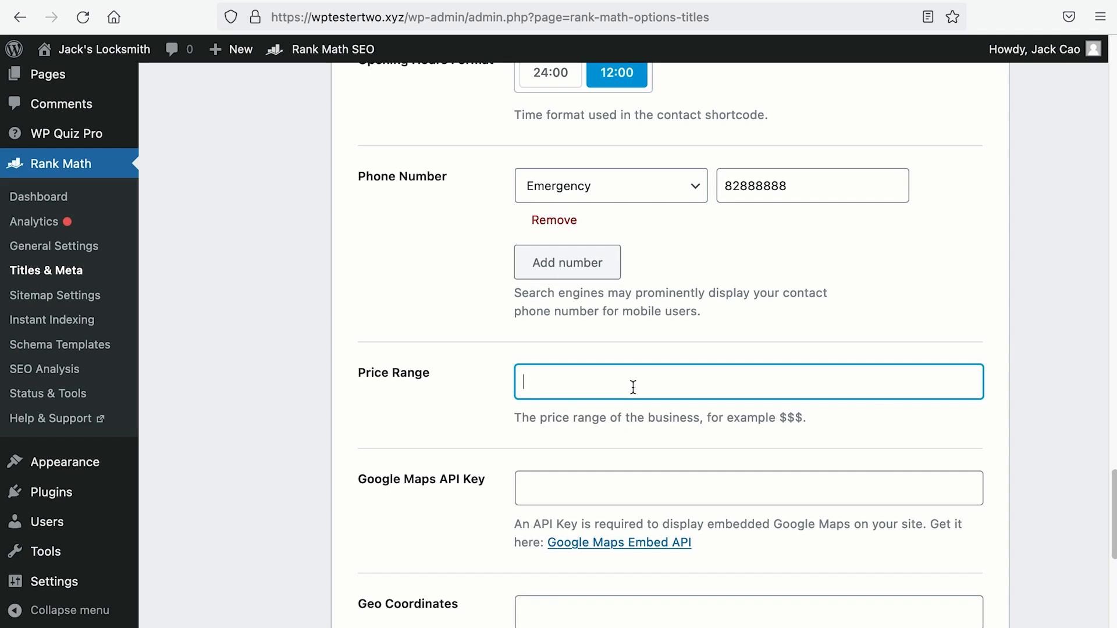
Step: Enter $$$$ in the Price Range field and trim it down to a single $
text($$$$)
key(BackSpace)
key(BackSpace)
key(BackSpace)
scroll(573, 361, down, 3)
drag(357, 326, 495, 331)
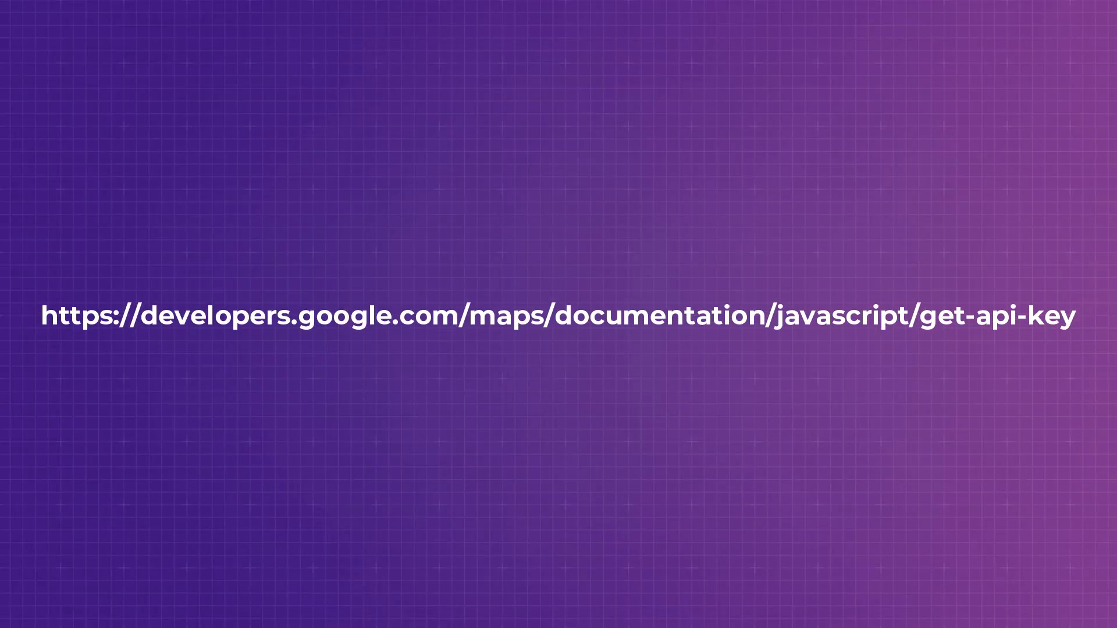
scroll(494, 332, down, 1)
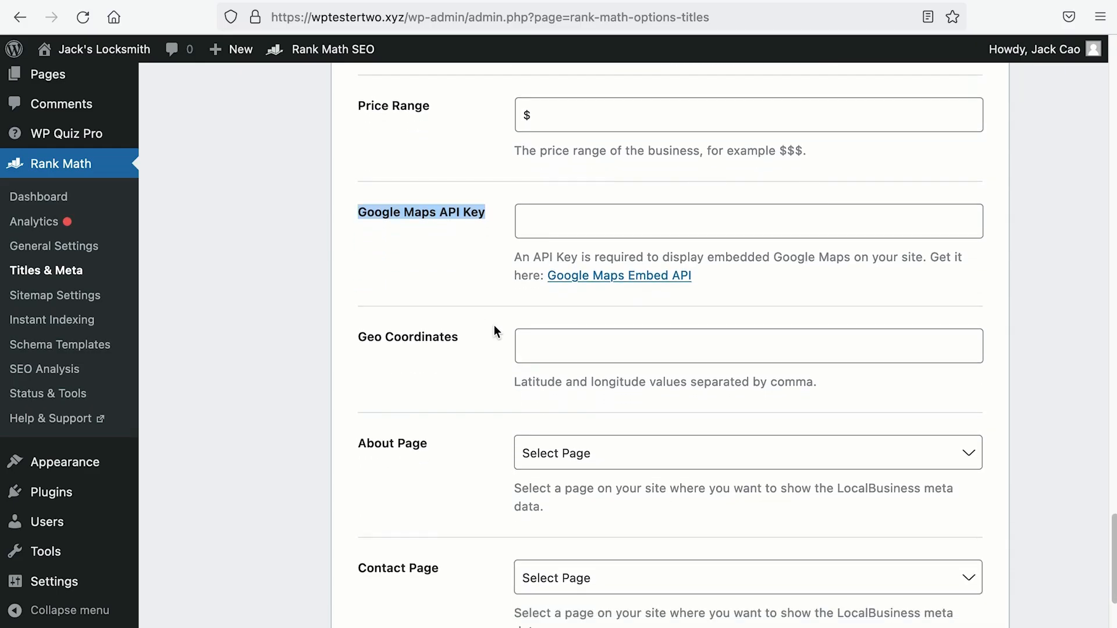
click(356, 344)
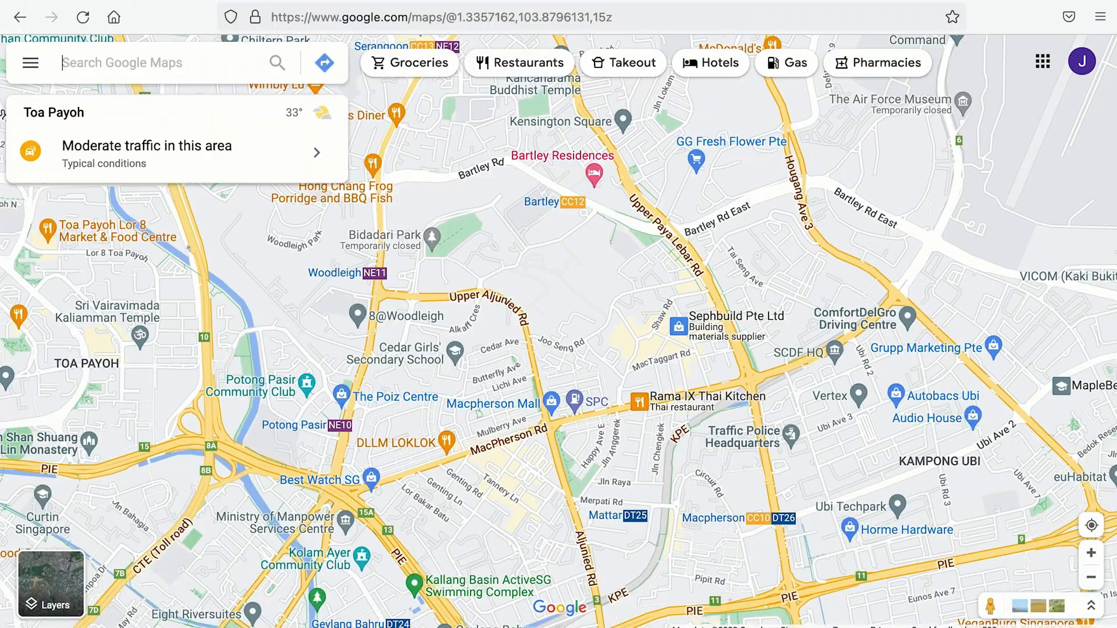
Step: Search the business address in Google Maps and copy the pin's coordinates 1.30274, 103.83475
text(391 orchard)
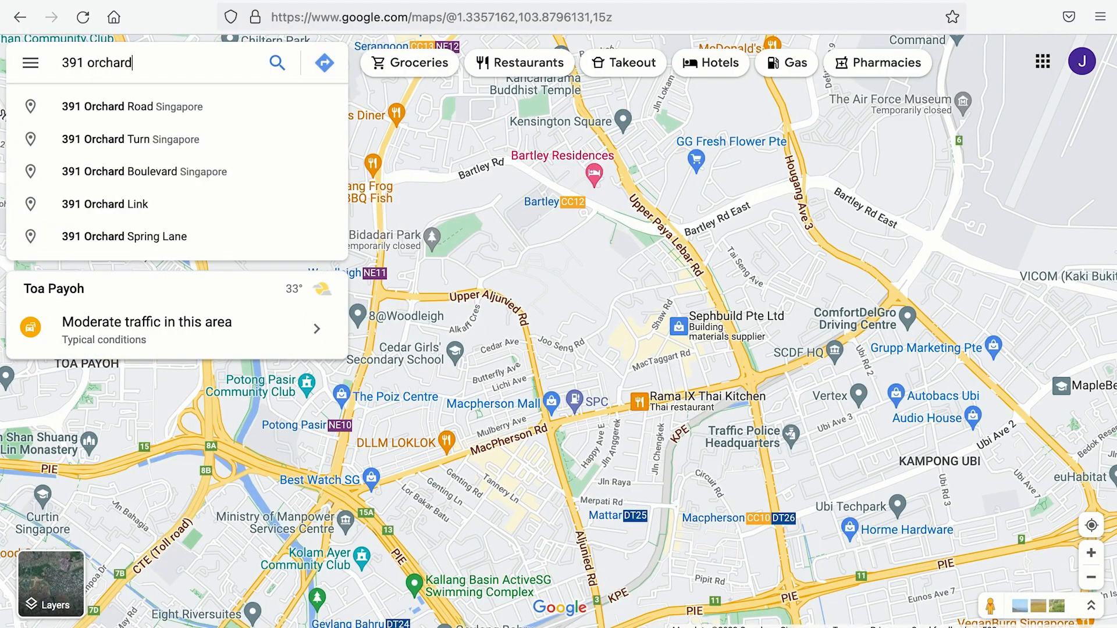
key(Return)
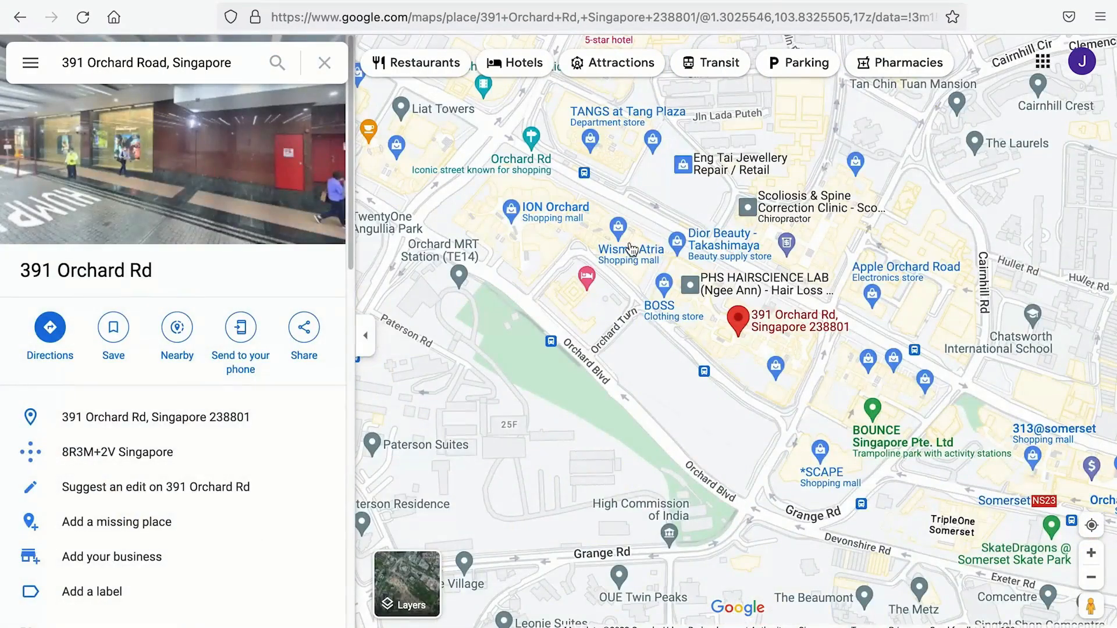
right_click(740, 326)
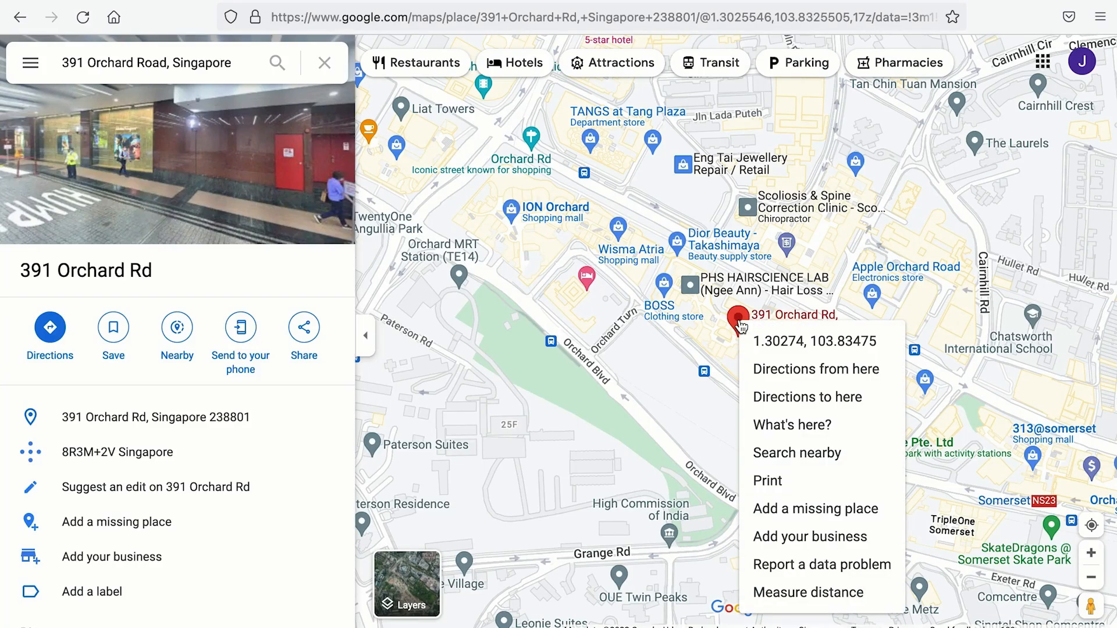
click(801, 347)
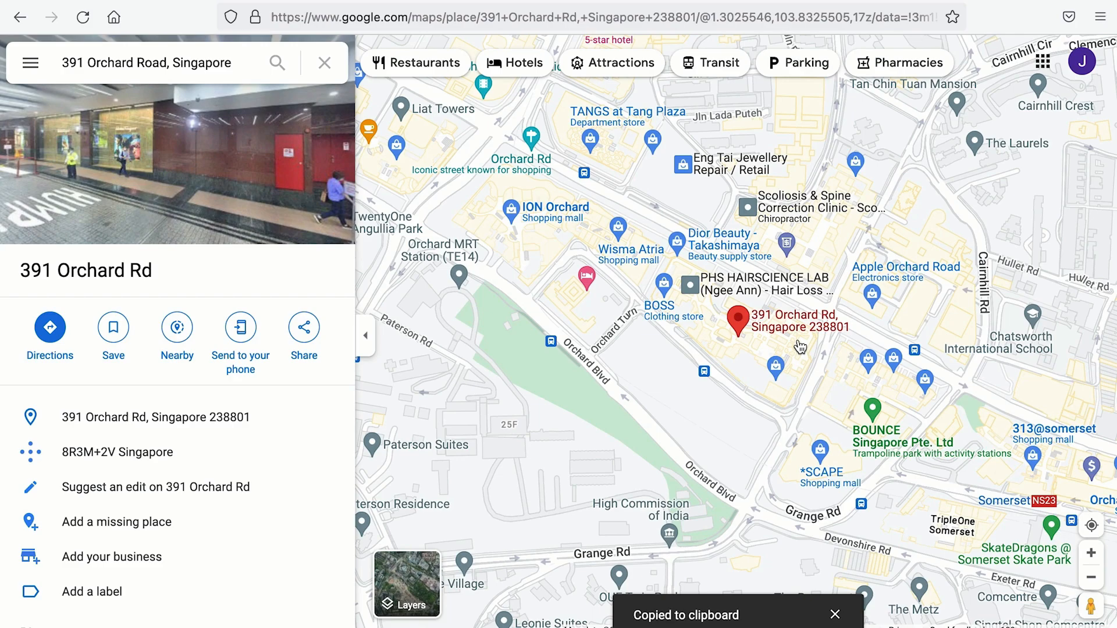
click(123, 1)
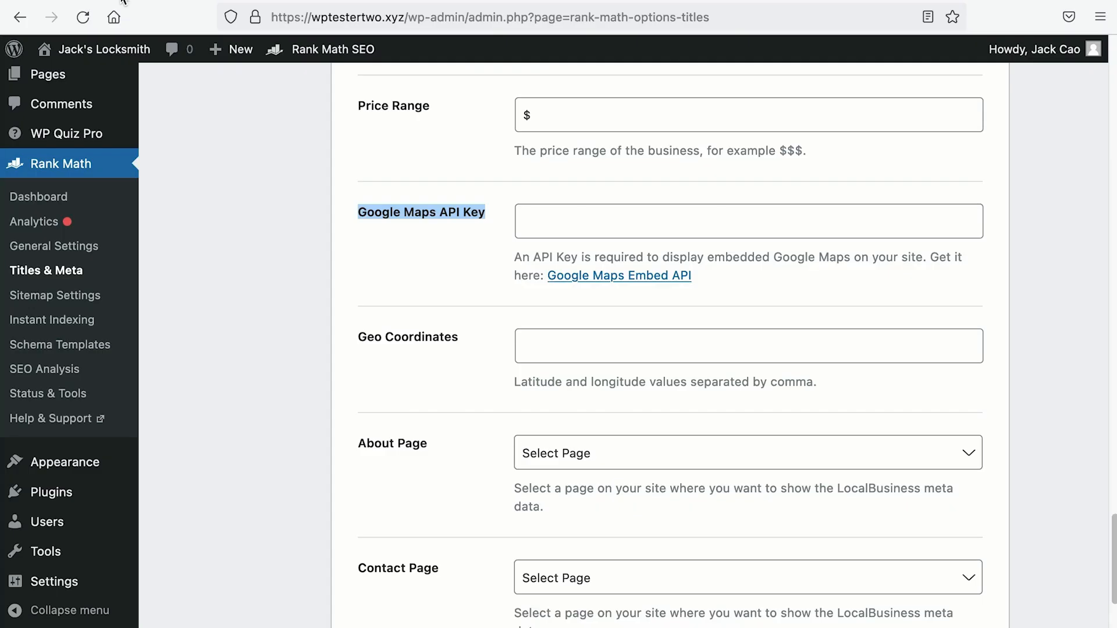
Step: Paste 1.3027422681932488, 103.83474992566904 into the Geo Coordinates field
click(581, 351)
right_click(583, 349)
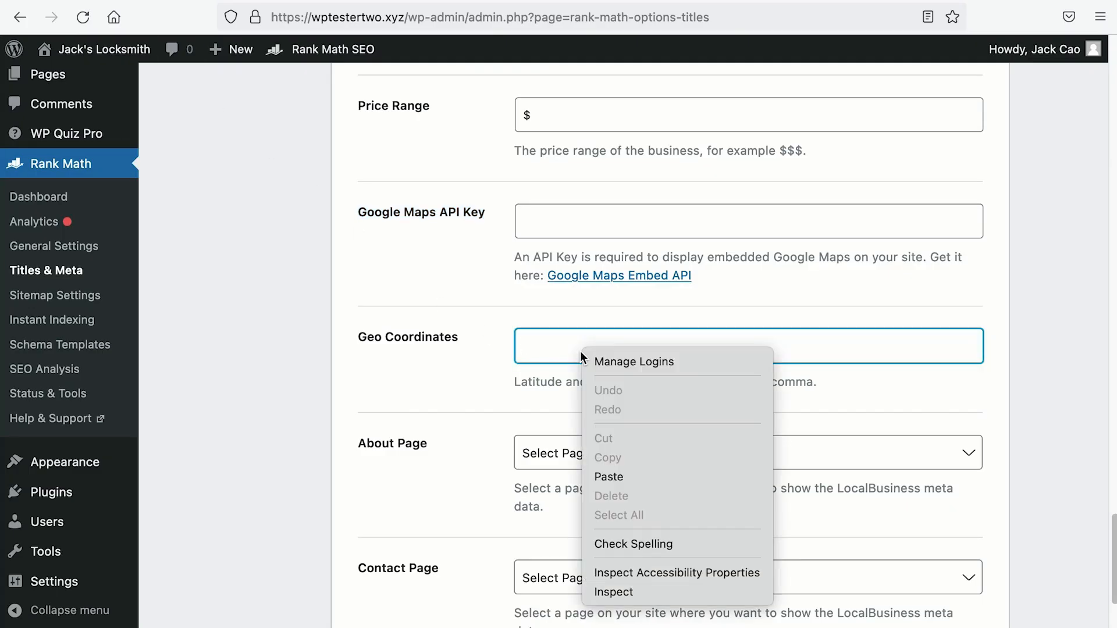
click(622, 476)
drag(799, 350, 480, 345)
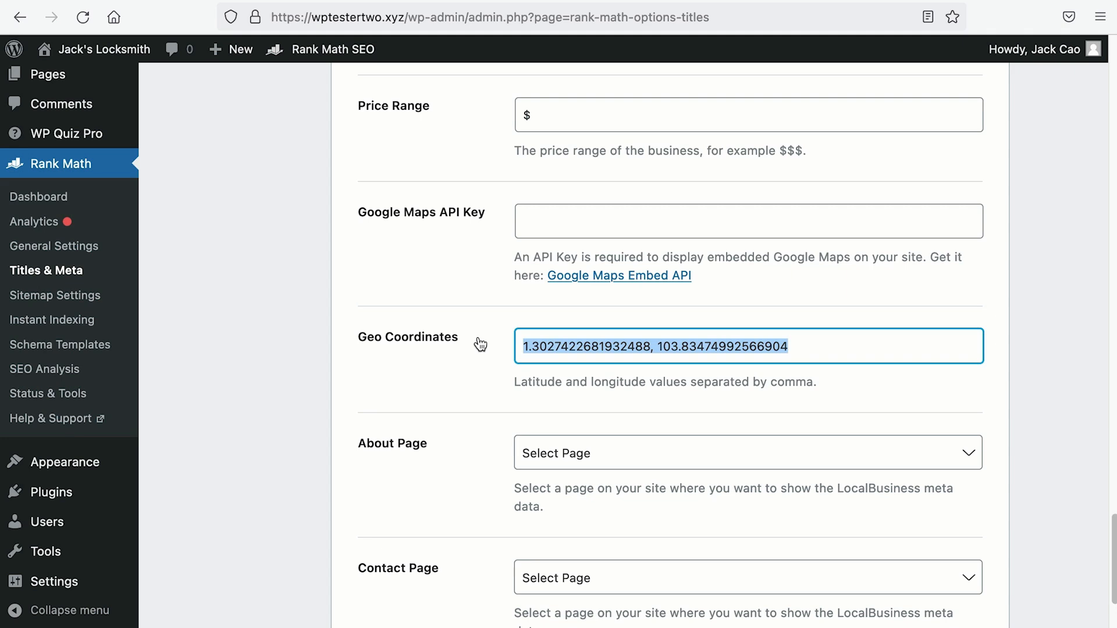
scroll(478, 344, down, 2)
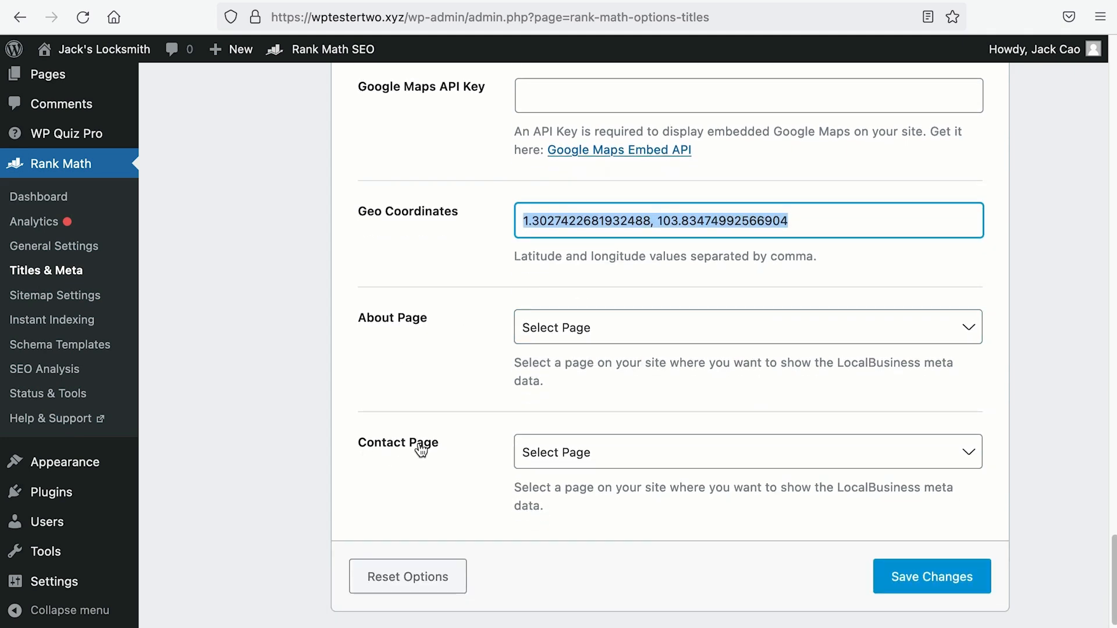
scroll(402, 308, up, 5)
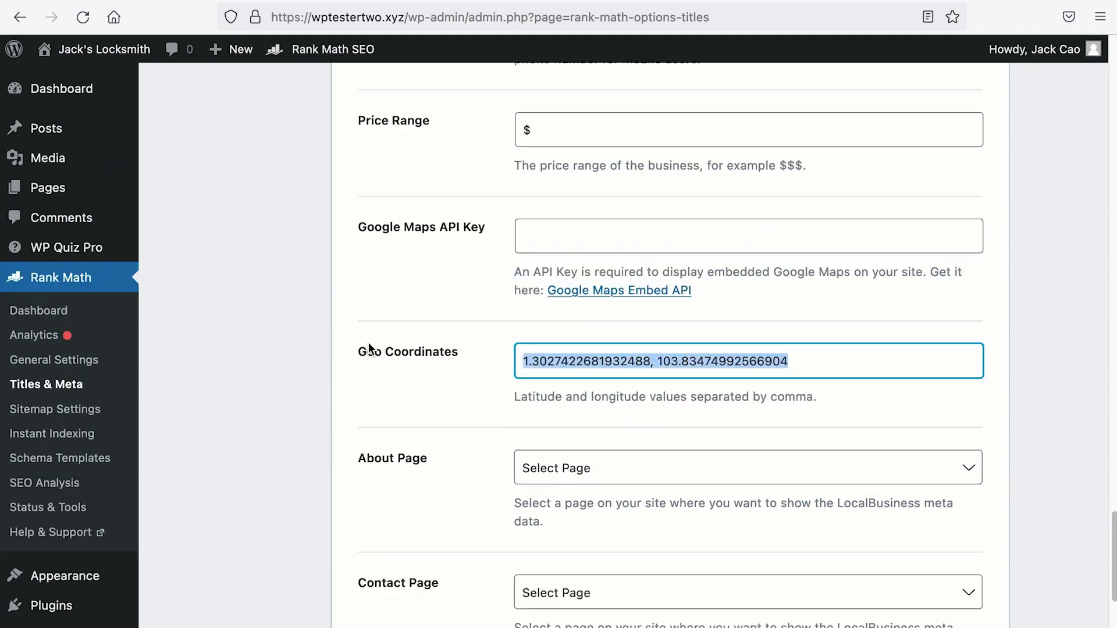
Step: Create a new page titled 'About Us' and paste in the locksmith description
mouse_move(63, 182)
right_click(154, 220)
click(169, 226)
click(195, 2)
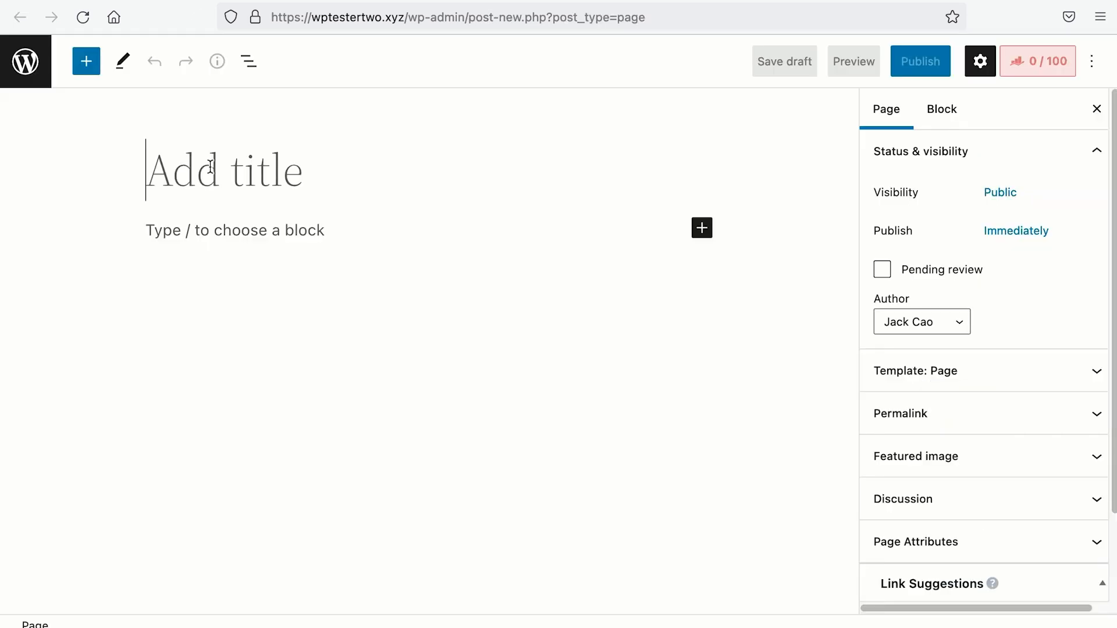
text(Ab)
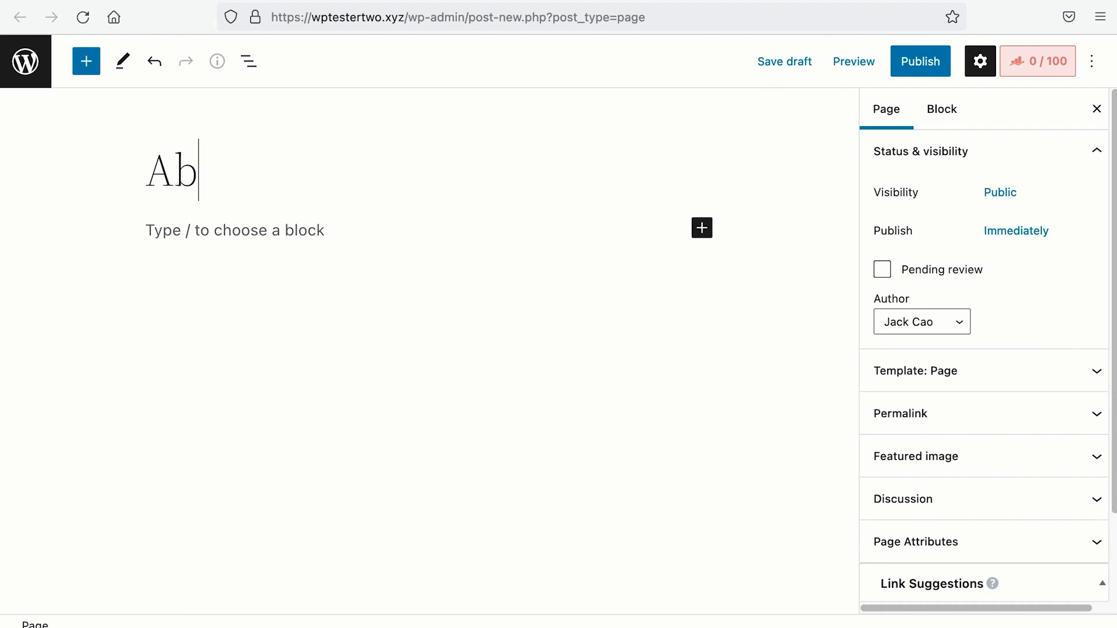
text(out Us)
right_click(261, 229)
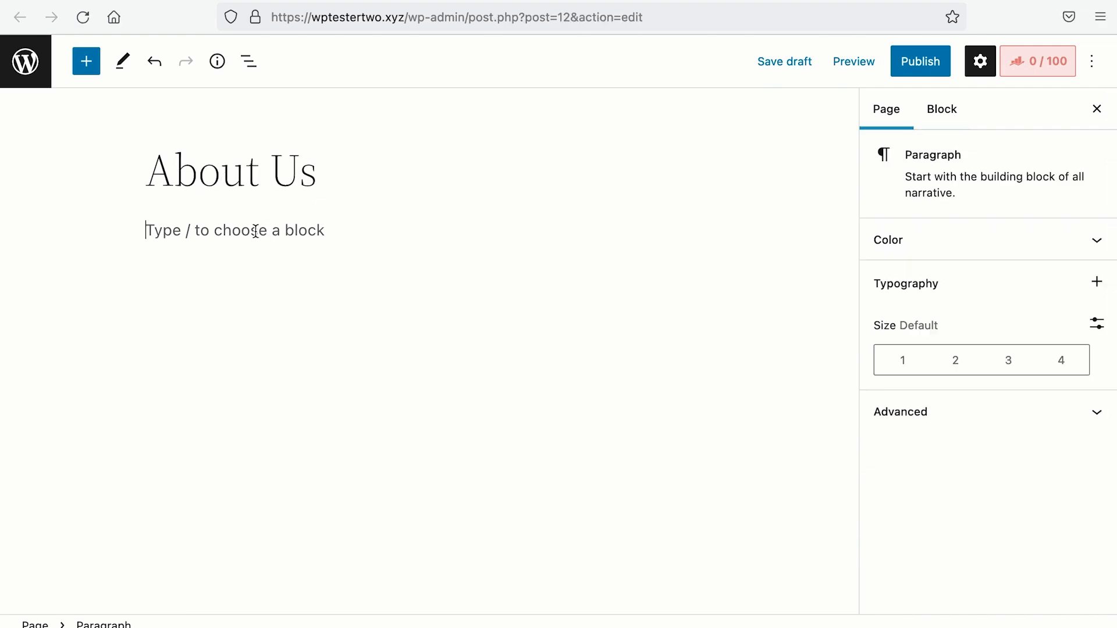
click(304, 326)
Step: Split the text into paragraphs after the first sentence, after 'legitimately.', and before 'On top of that'
click(596, 231)
key(Return)
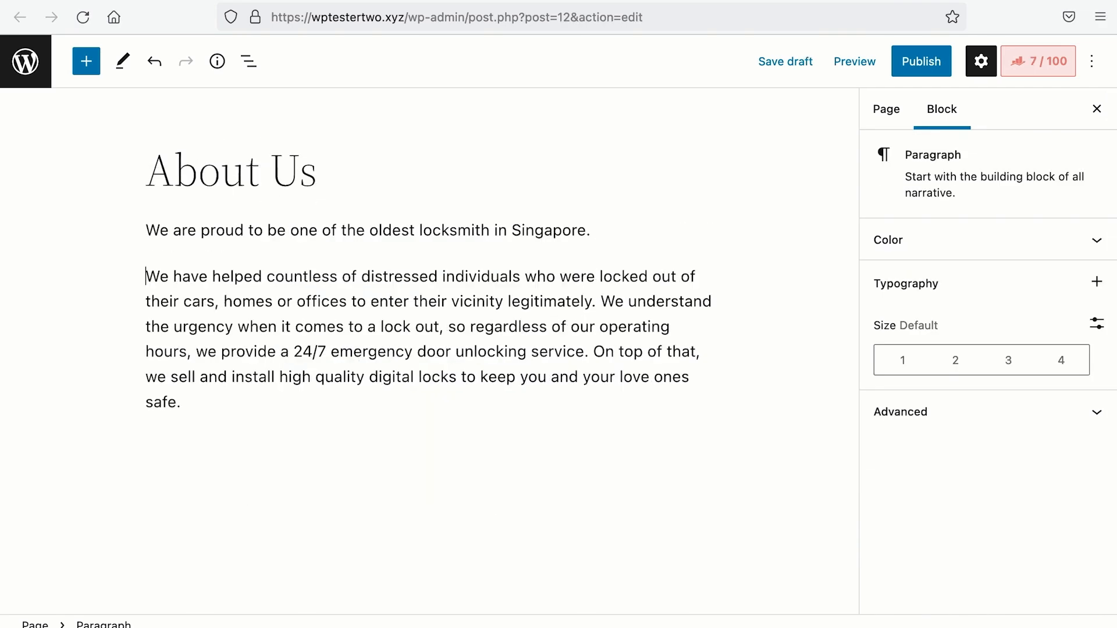
click(604, 301)
key(Return)
click(669, 373)
key(Return)
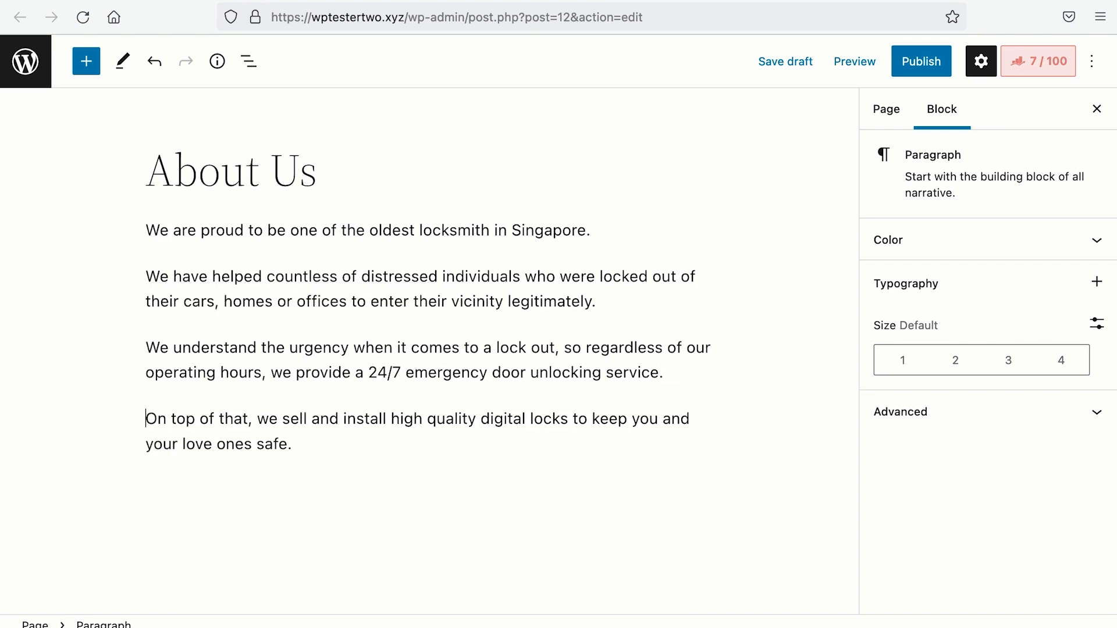
Step: Add the portrait photo below the text at 50% size, centred on the page
click(302, 489)
text(/image)
key(Return)
click(239, 600)
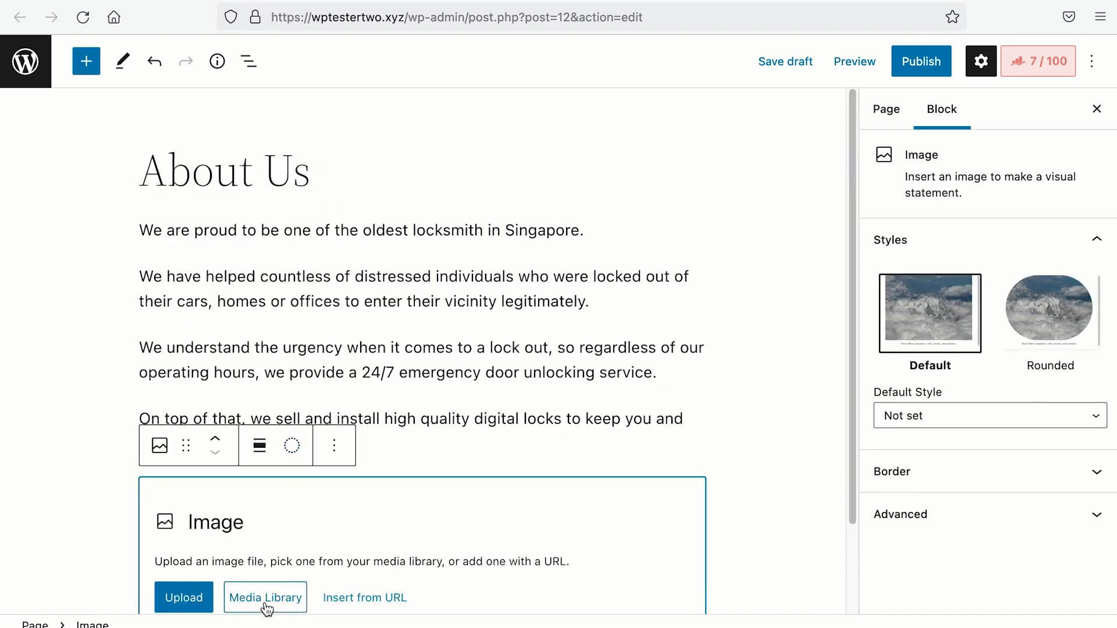
click(227, 299)
click(1050, 583)
scroll(984, 465, down, 5)
click(923, 525)
click(292, 314)
click(310, 402)
Step: Add a 'Customer Reviews' heading below the photo
click(575, 577)
text(Customer Reviews)
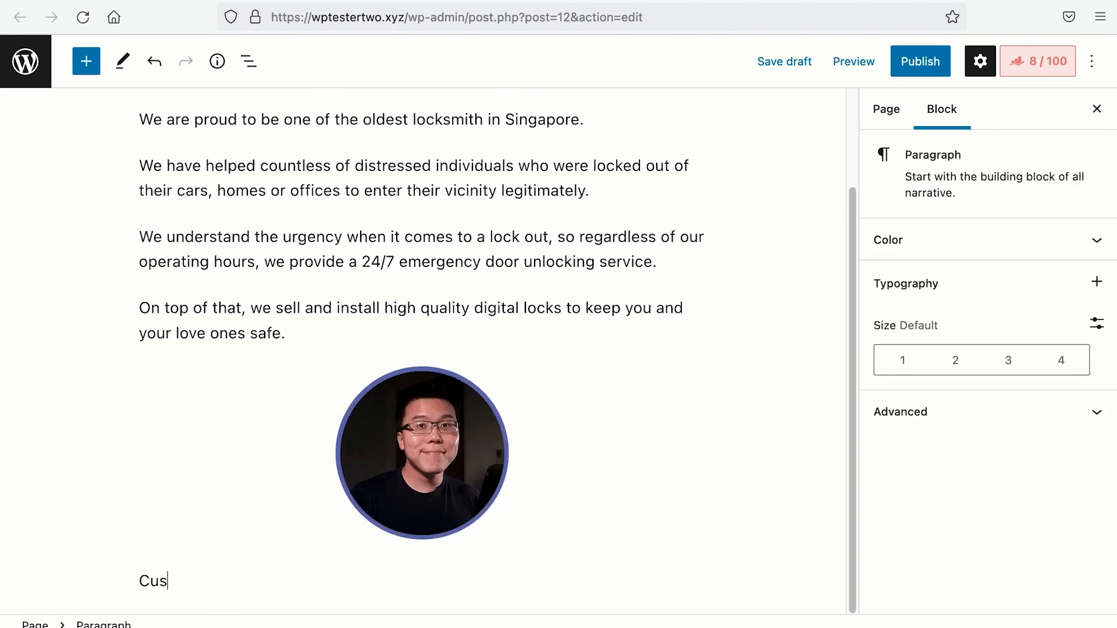
click(159, 538)
click(189, 229)
Step: Insert Customer-Reviews.png as an image below the heading
click(493, 582)
key(Return)
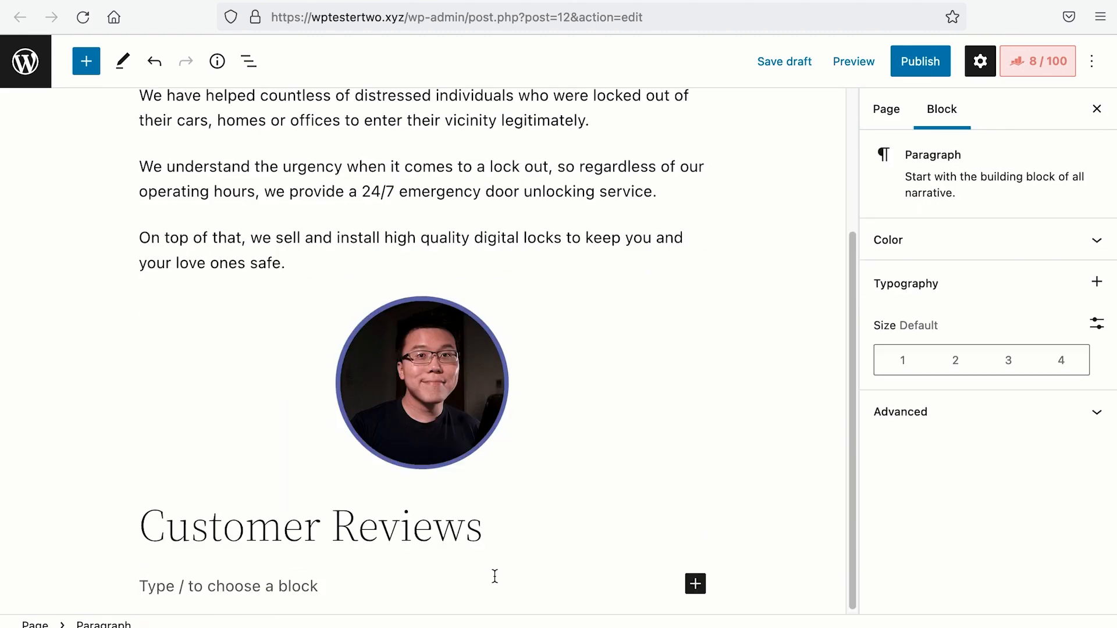
text(/)
key(Return)
scroll(493, 576, down, 3)
click(238, 600)
click(98, 265)
click(1050, 584)
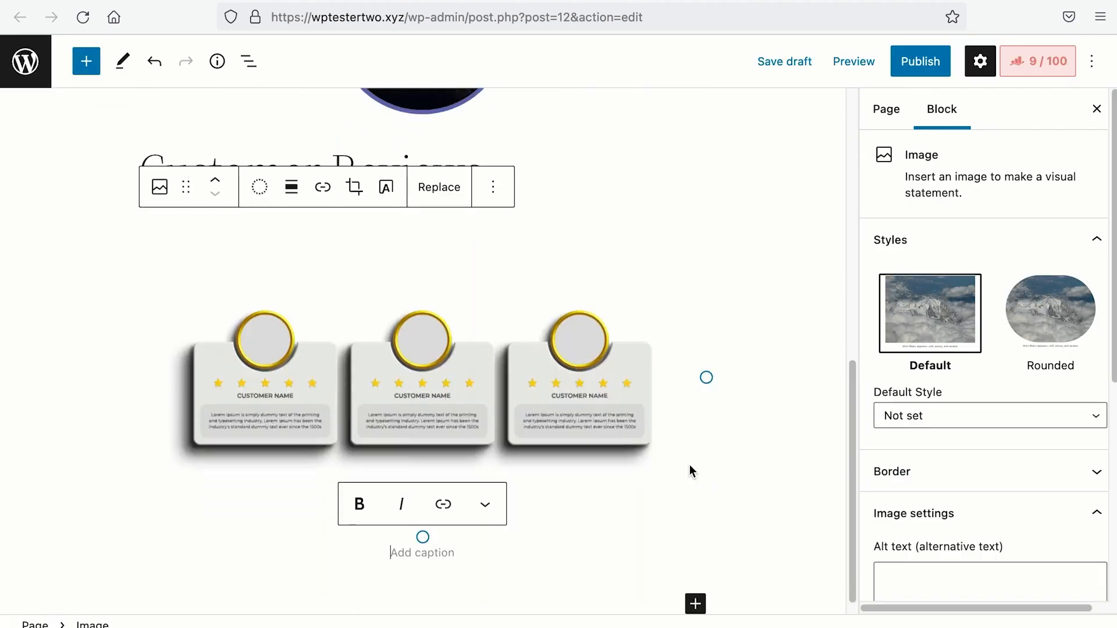
mouse_move(856, 491)
mouse_down()
mouse_move(838, 379)
mouse_move(835, 237)
mouse_move(857, 473)
mouse_up()
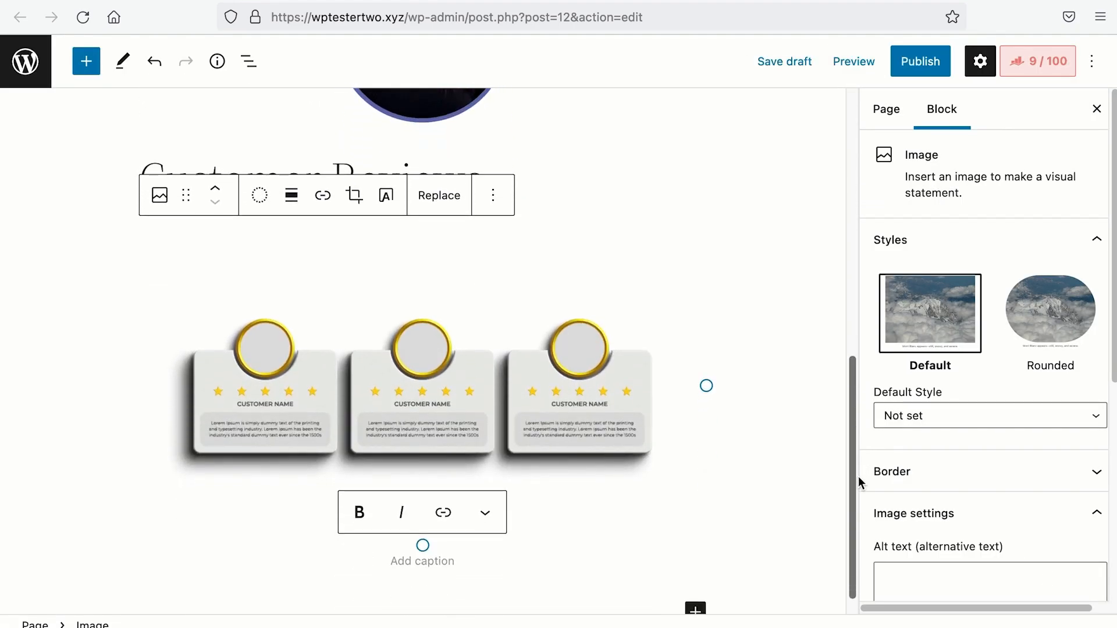
Step: Change the page slug from about-us to about and publish the page
click(806, 502)
click(934, 463)
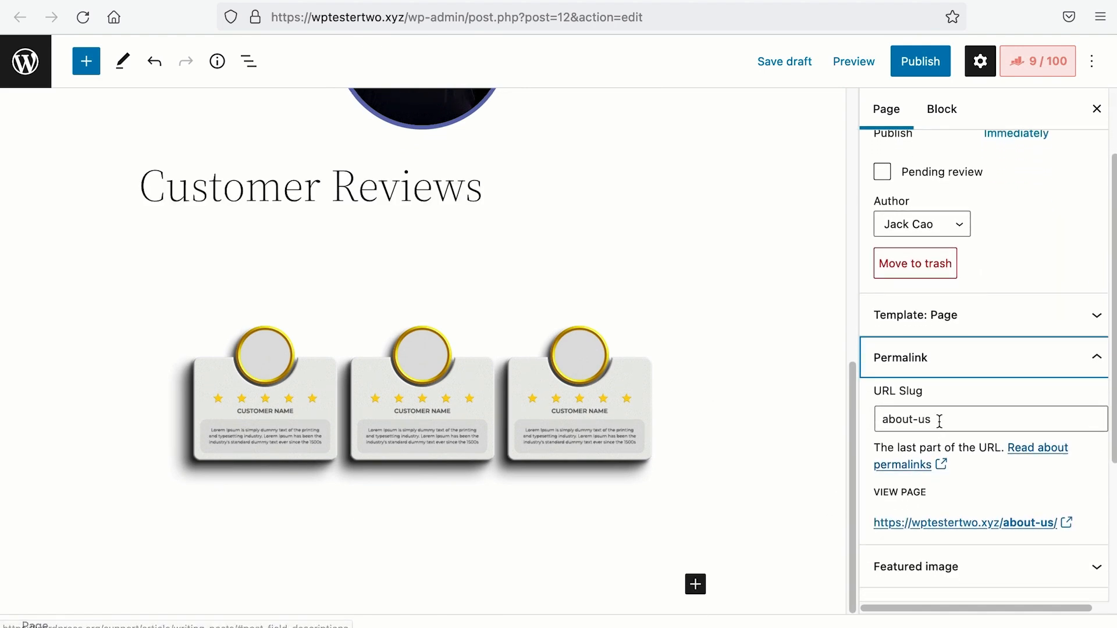
click(938, 419)
click(978, 417)
key(BackSpace)
key(BackSpace)
key(BackSpace)
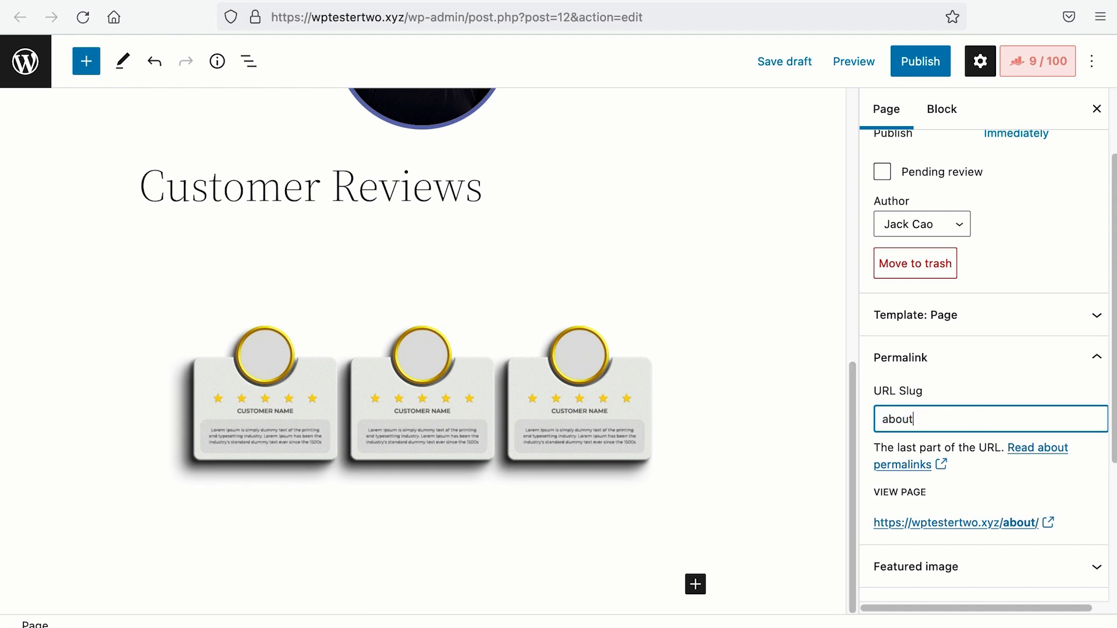
click(924, 64)
click(933, 63)
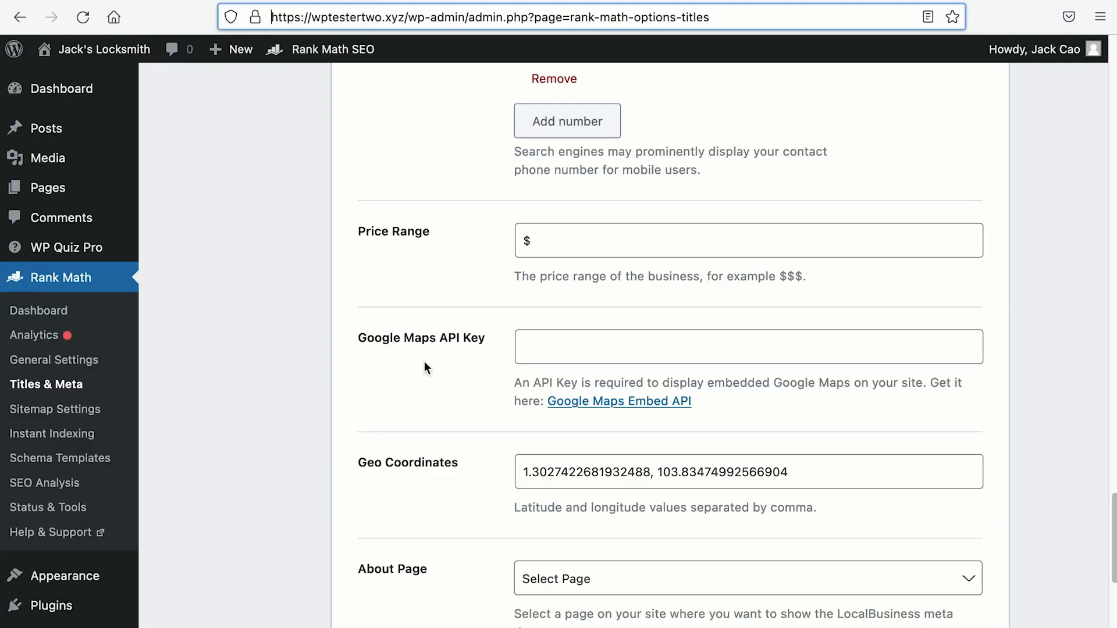
Step: Search 'about' in Rank Math's About Page list
scroll(424, 362, down, 5)
click(596, 274)
text(about)
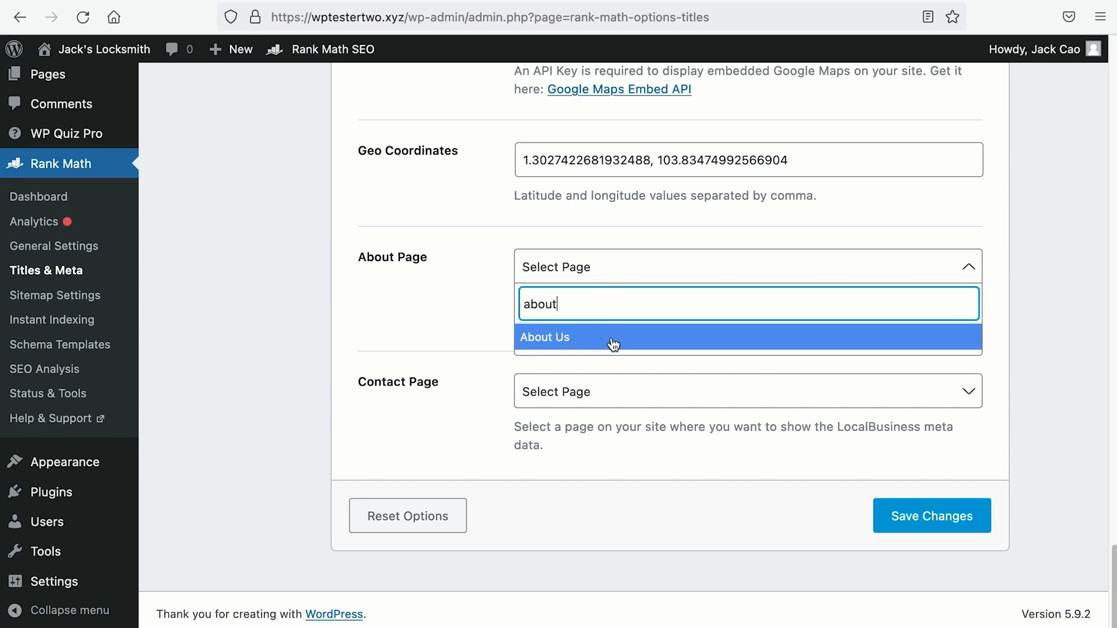
Step: Choose About Us as the About Page, then switch to the site's Contact page
click(613, 345)
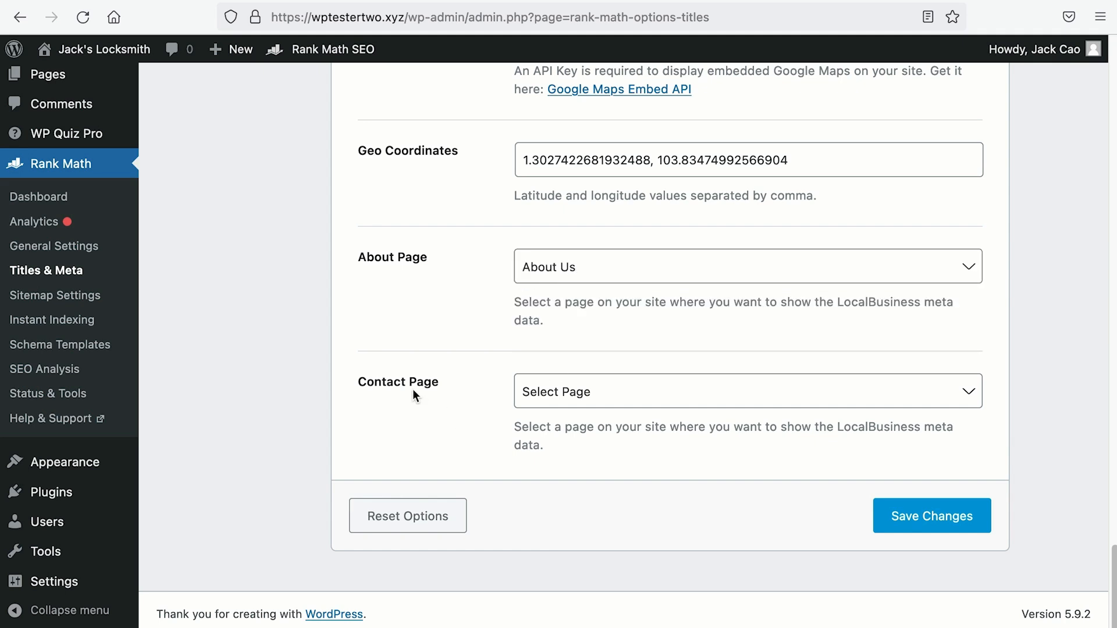
click(480, 1)
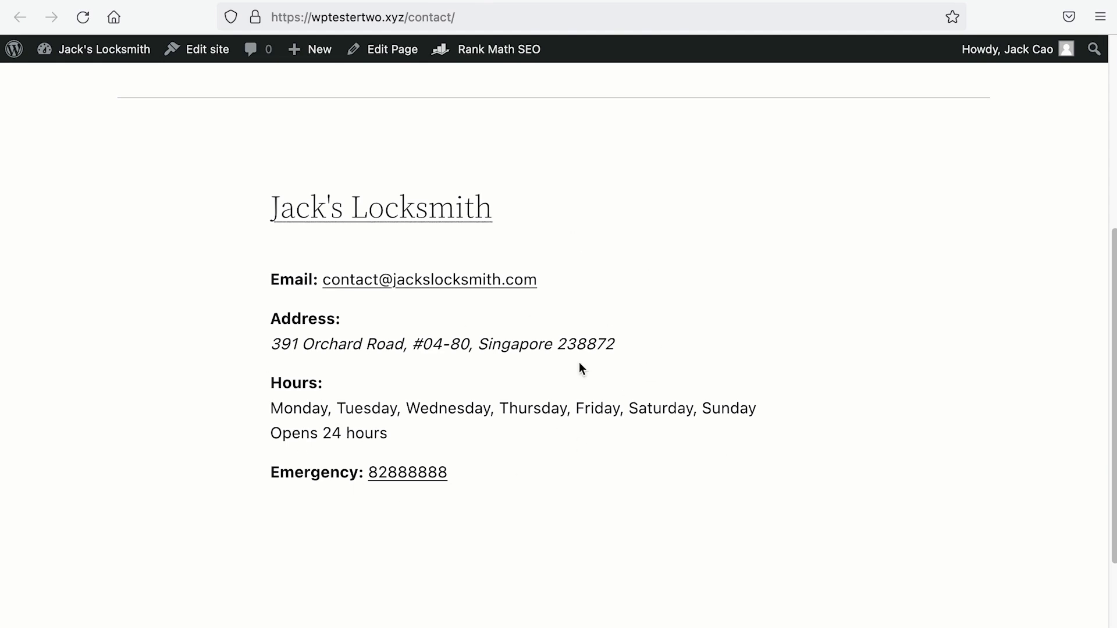
Step: Highlight the opening hours and then the full address line on the Contact page
drag(238, 405, 286, 481)
click(285, 486)
drag(249, 344, 662, 338)
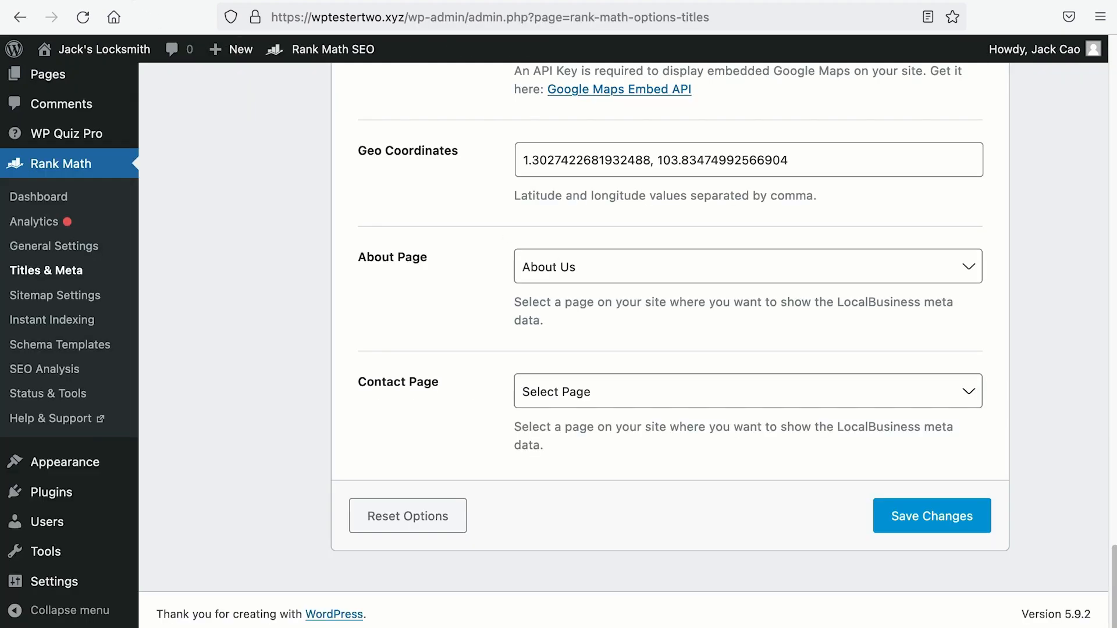
Step: Save the Local SEO settings with the geo coordinates and About Us page
click(914, 530)
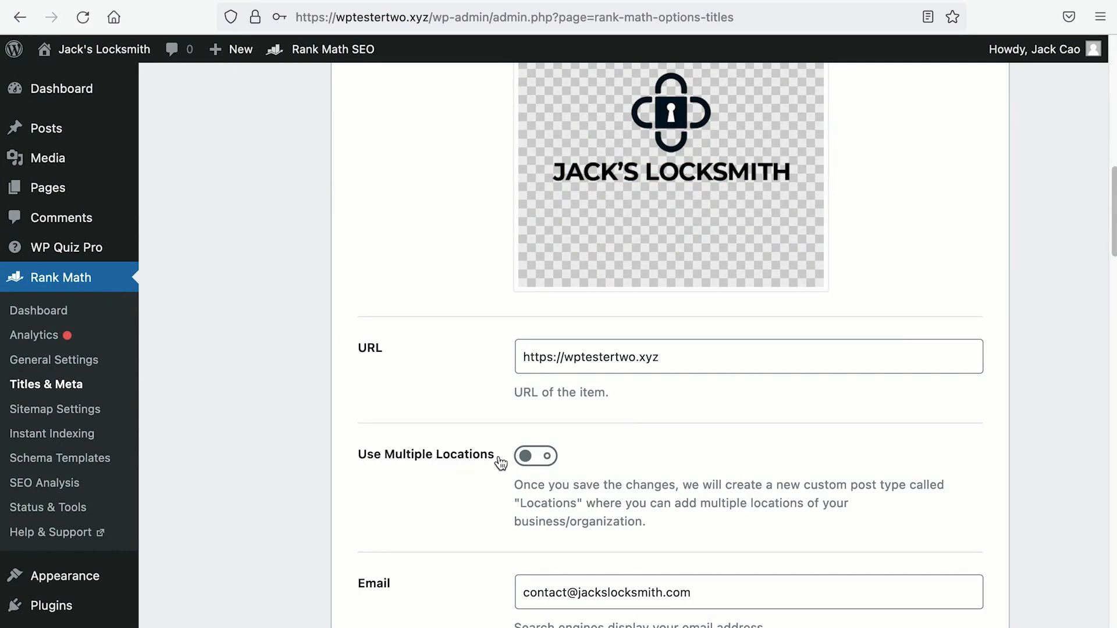
Step: Turn on Use Multiple Locations and save the settings
click(538, 460)
scroll(700, 504, down, 8)
scroll(701, 508, down, 15)
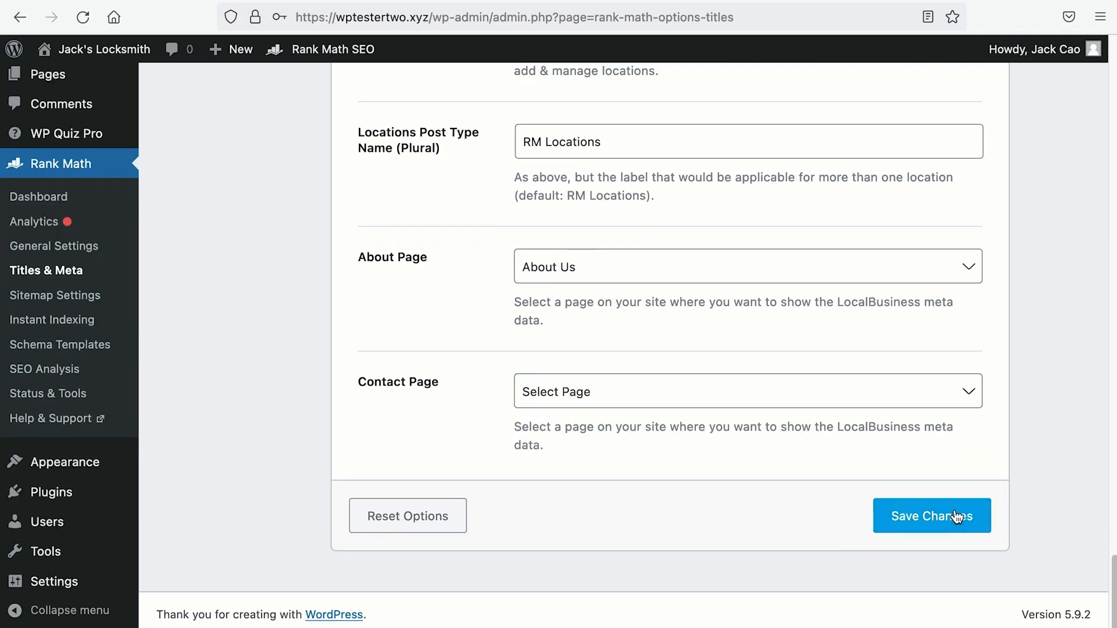
click(924, 516)
Step: Scroll through the new multi-location options, highlighting settings to review them
mouse_move(84, 291)
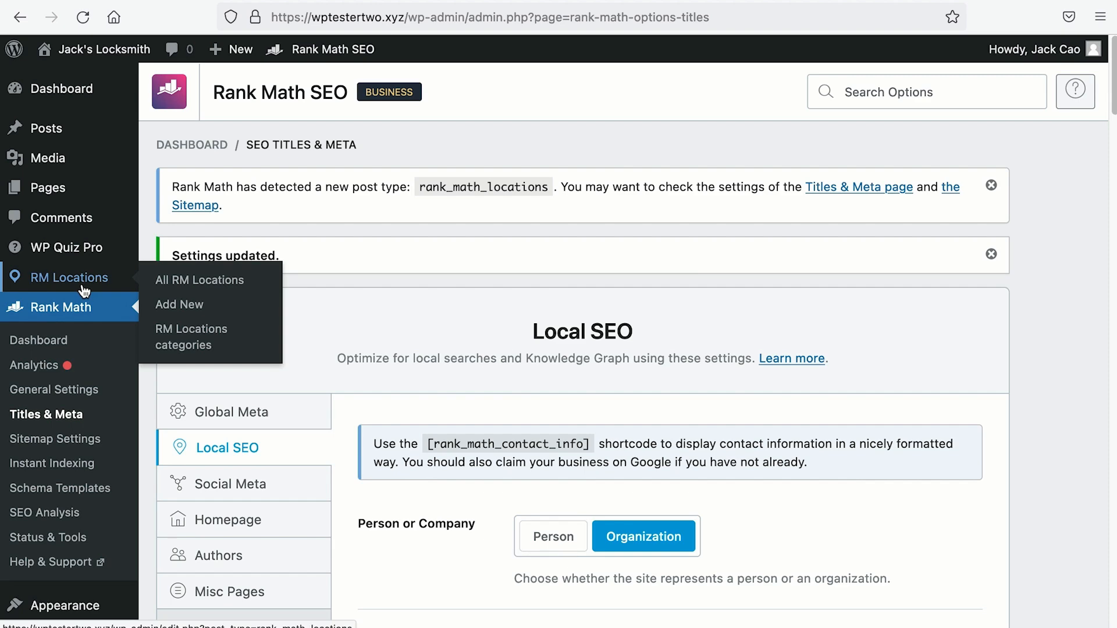
scroll(892, 533, down, 15)
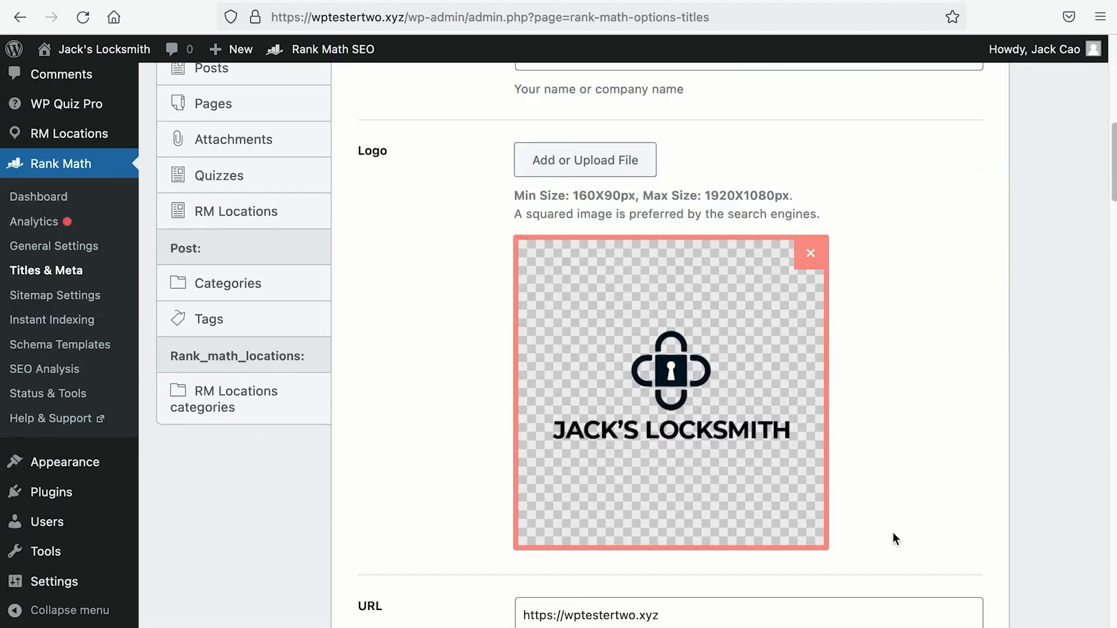
scroll(895, 528, down, 5)
drag(357, 303, 450, 304)
scroll(448, 303, down, 5)
drag(357, 300, 446, 306)
scroll(436, 302, down, 5)
drag(358, 252, 464, 259)
scroll(462, 258, down, 3)
scroll(461, 257, down, 5)
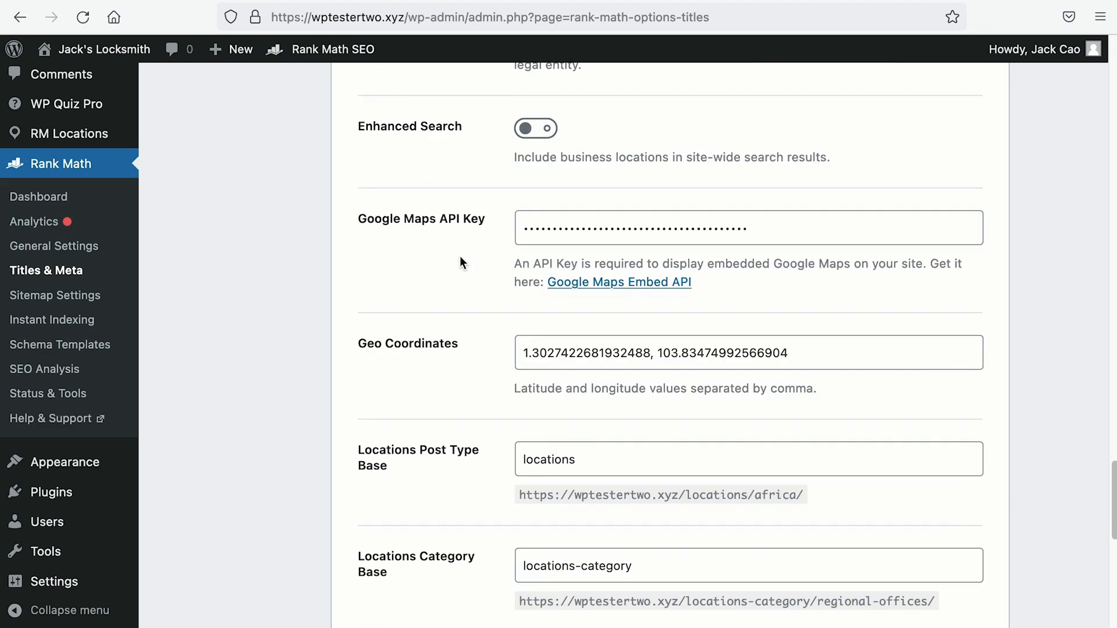
scroll(89, 158, up, 5)
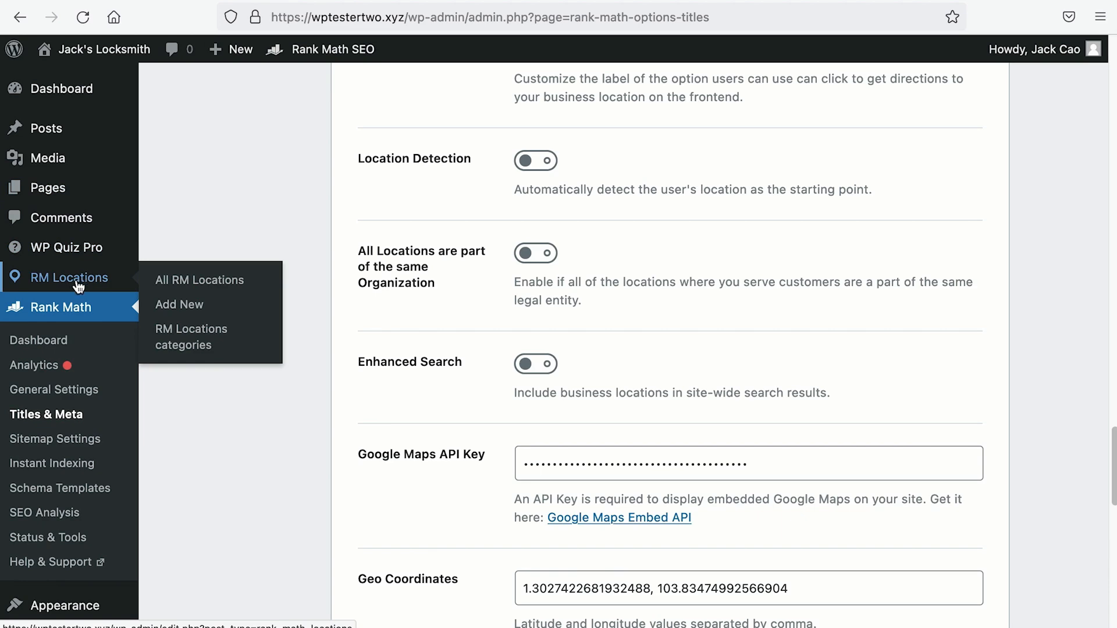
scroll(431, 368, down, 10)
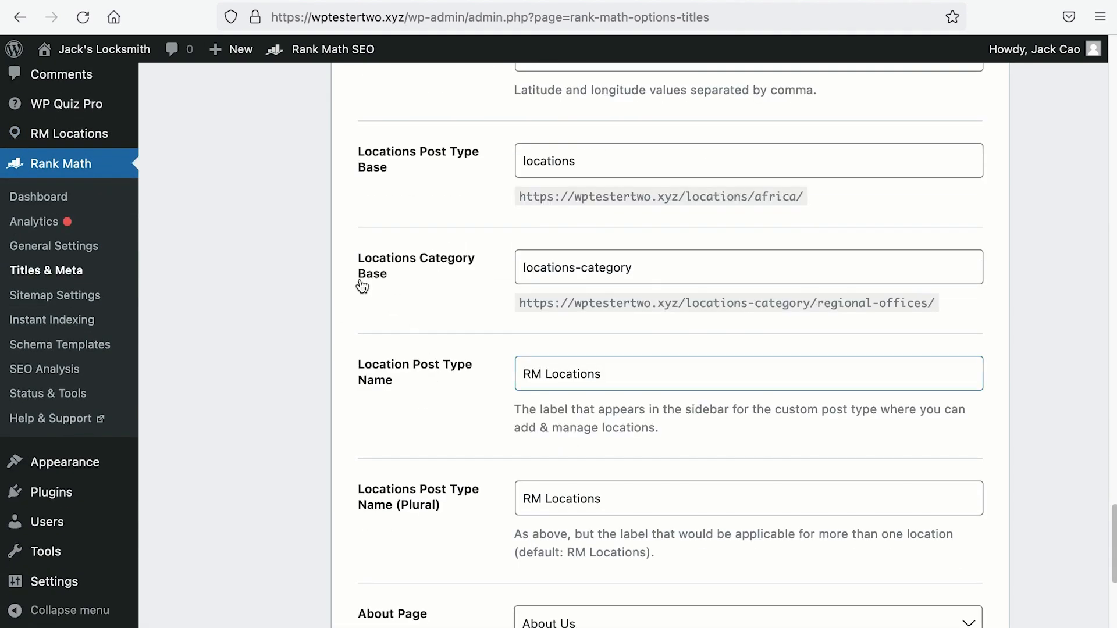
Step: Replace RM Locations with 'Branch' and the plural name with 'Branches'
drag(634, 376, 478, 375)
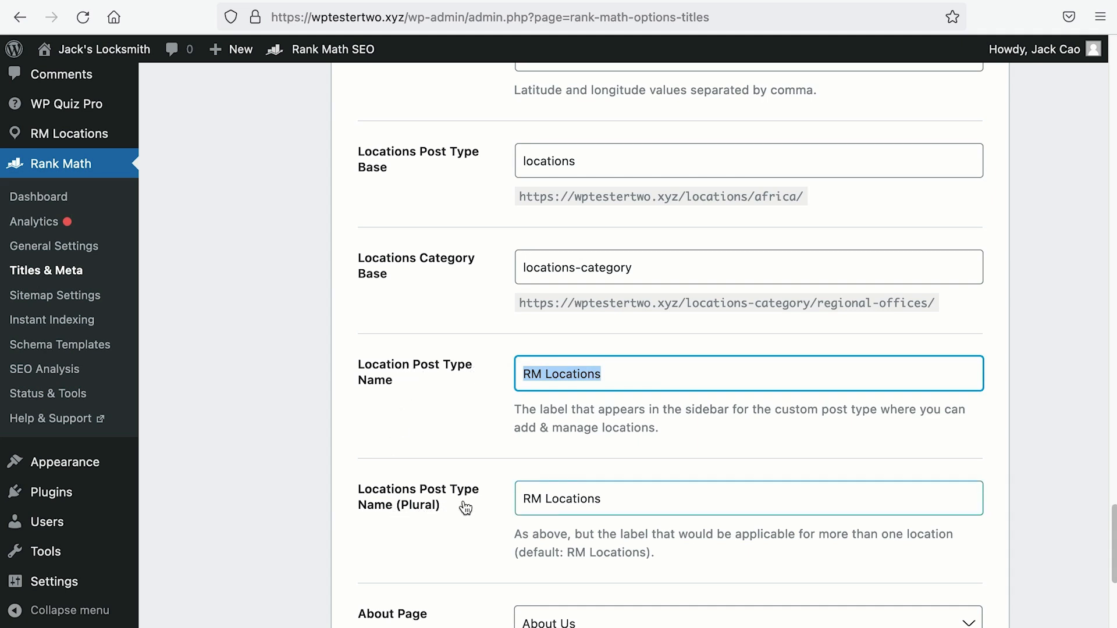
drag(659, 381, 490, 372)
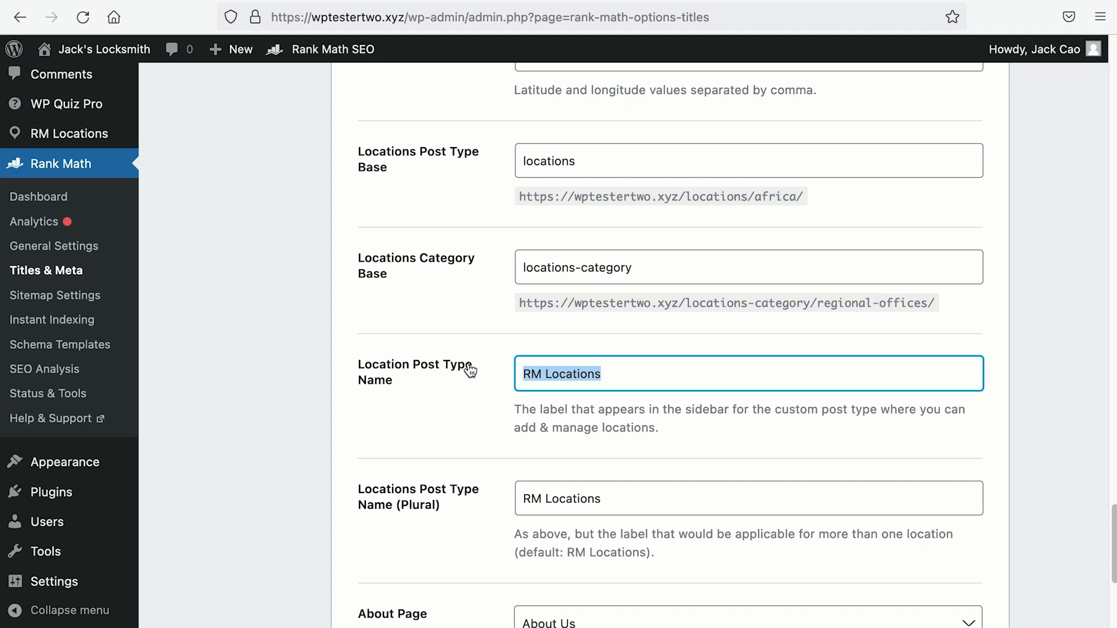
text(Branch)
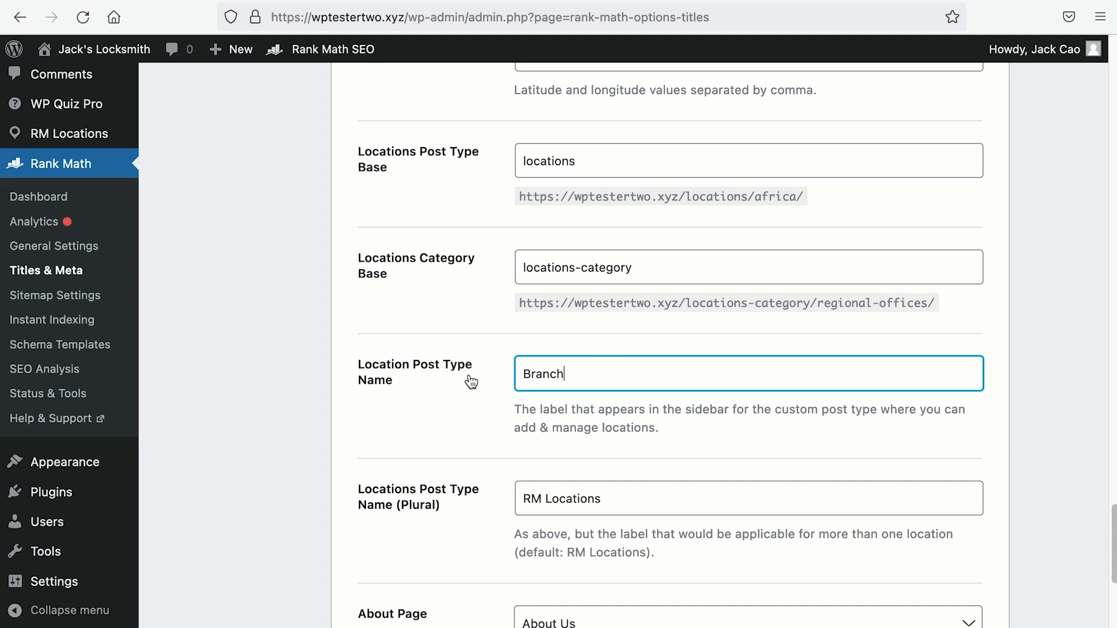
drag(642, 499, 435, 497)
text(Bra)
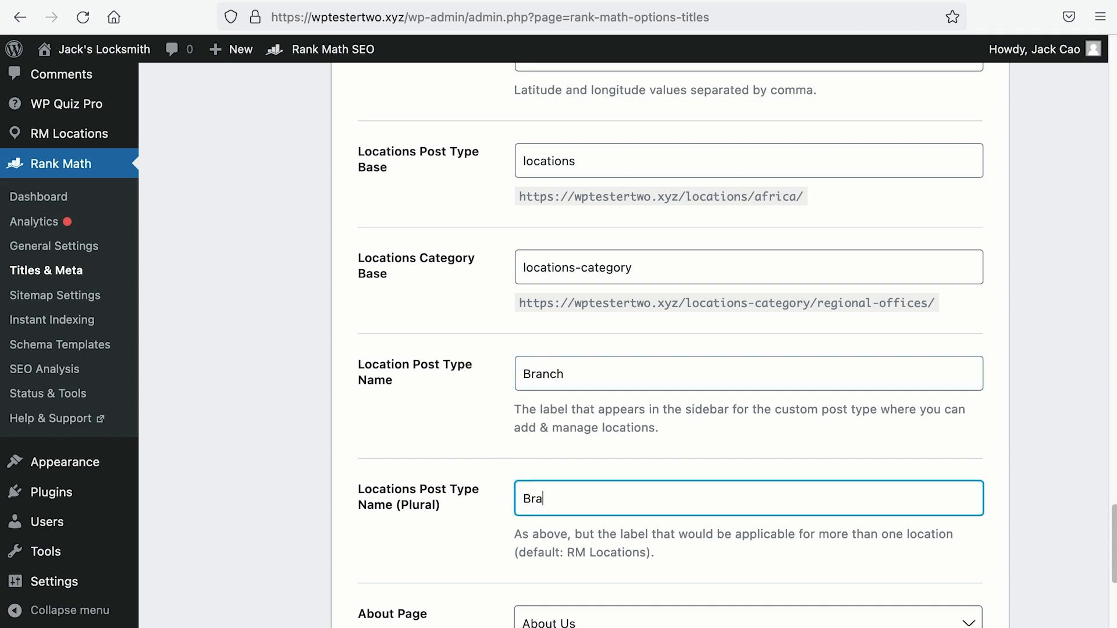
text(nches)
Step: Save the Branch / Branches post type names
scroll(853, 526, down, 5)
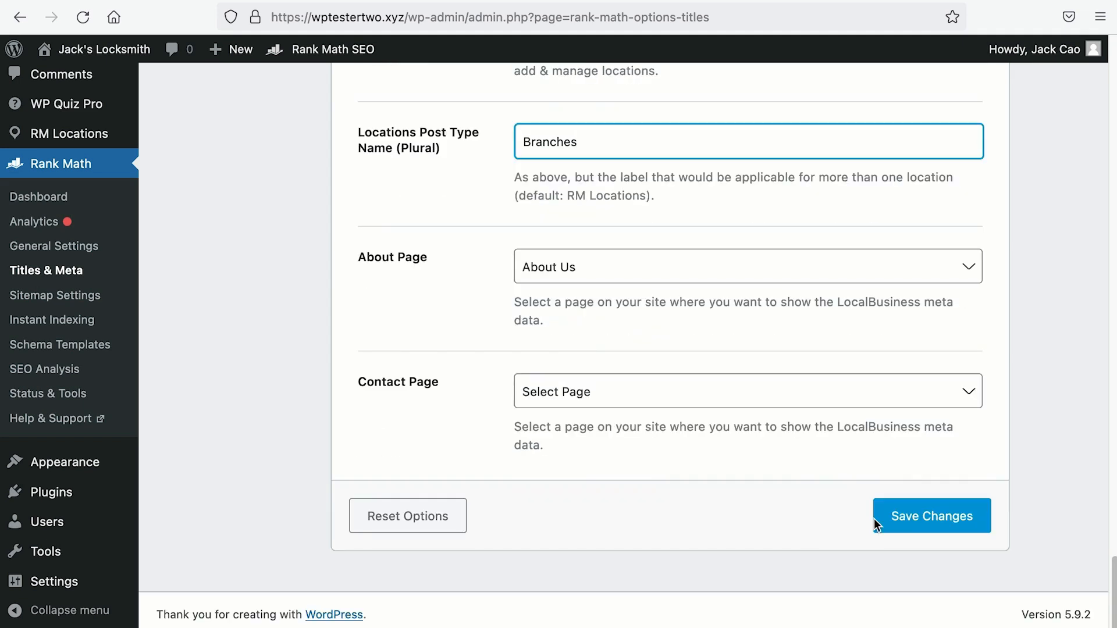
click(924, 512)
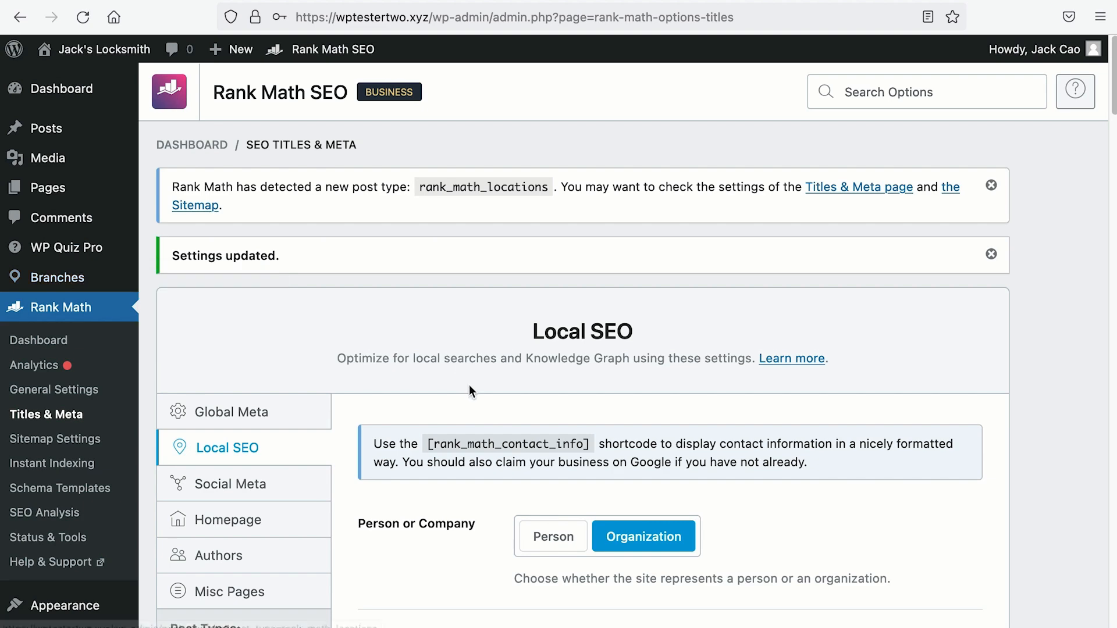
scroll(468, 382, down, 13)
scroll(467, 380, down, 12)
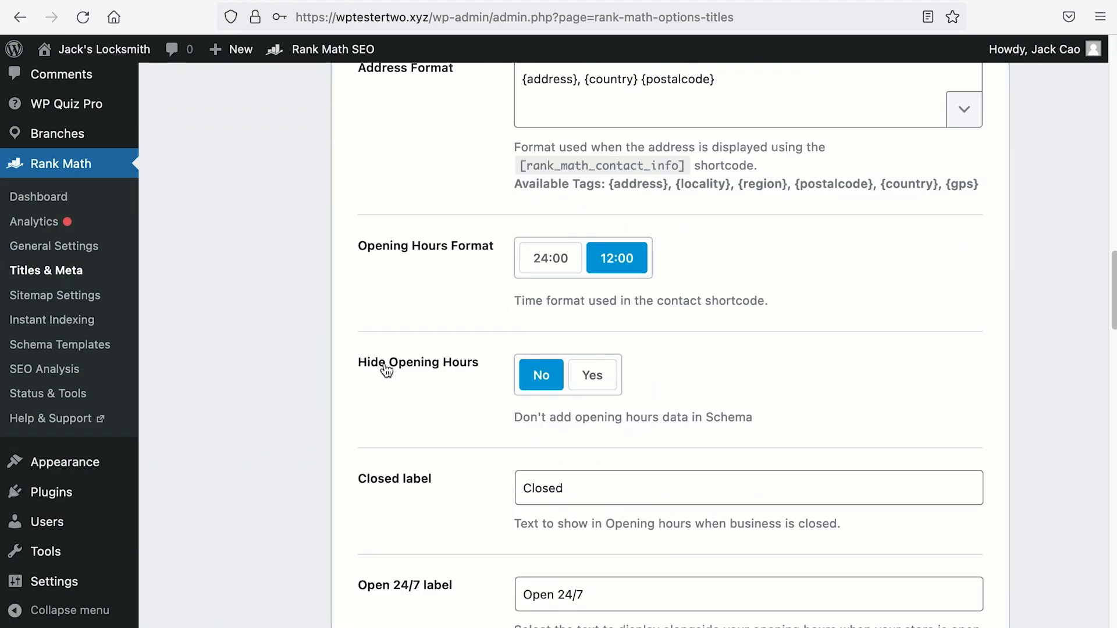
scroll(93, 273, up, 3)
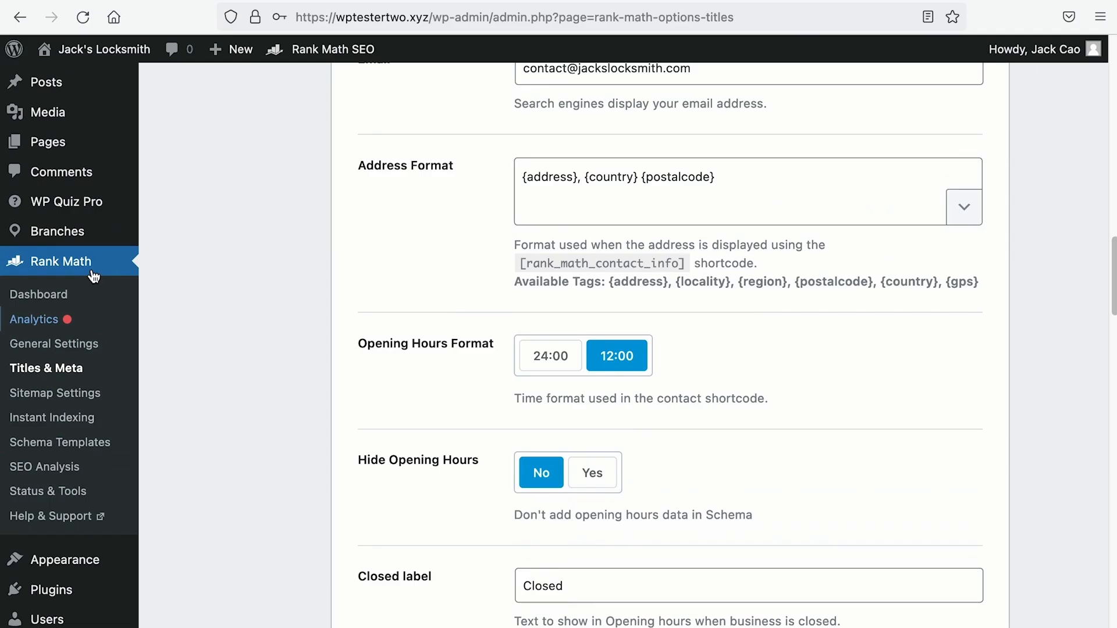
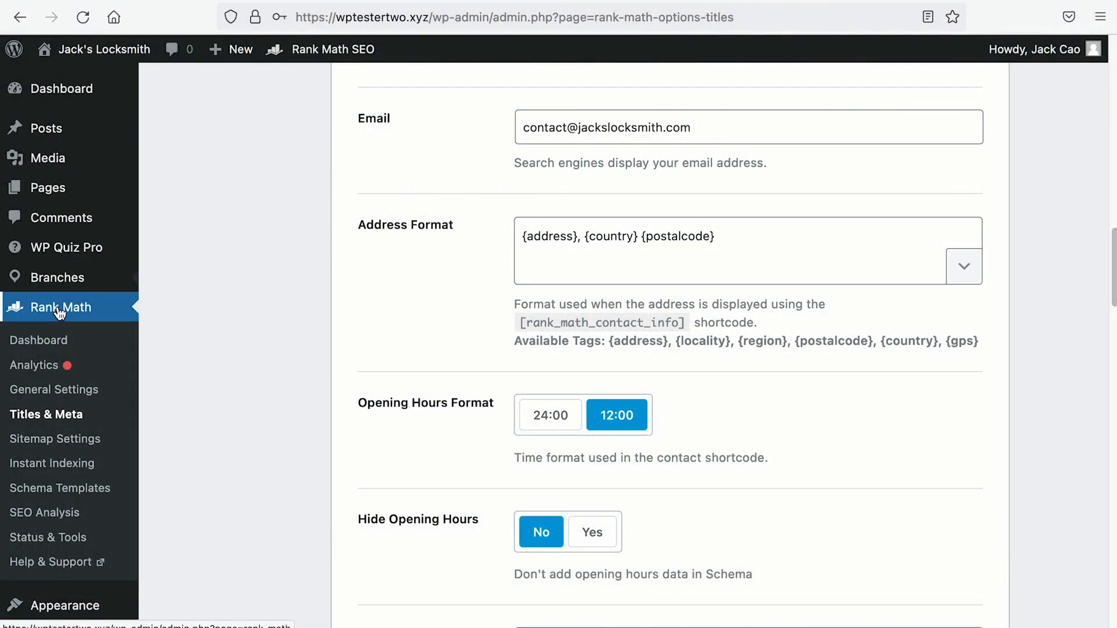
Step: Open a blank Add New Branch editor in a separate browser tab from the Branches menu
mouse_move(69, 284)
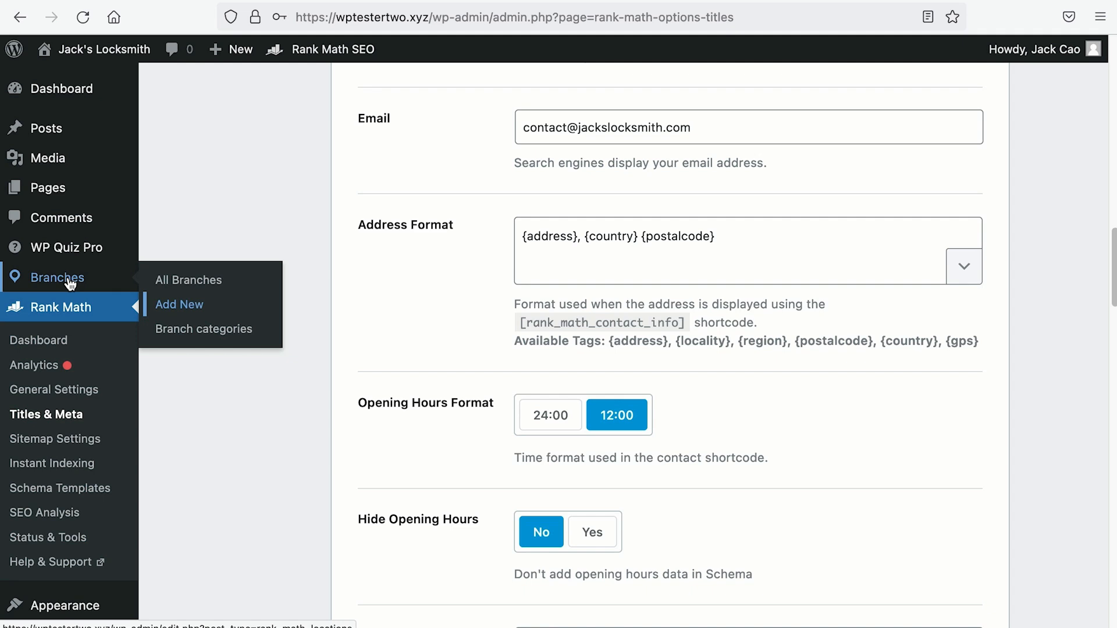
right_click(158, 299)
click(171, 314)
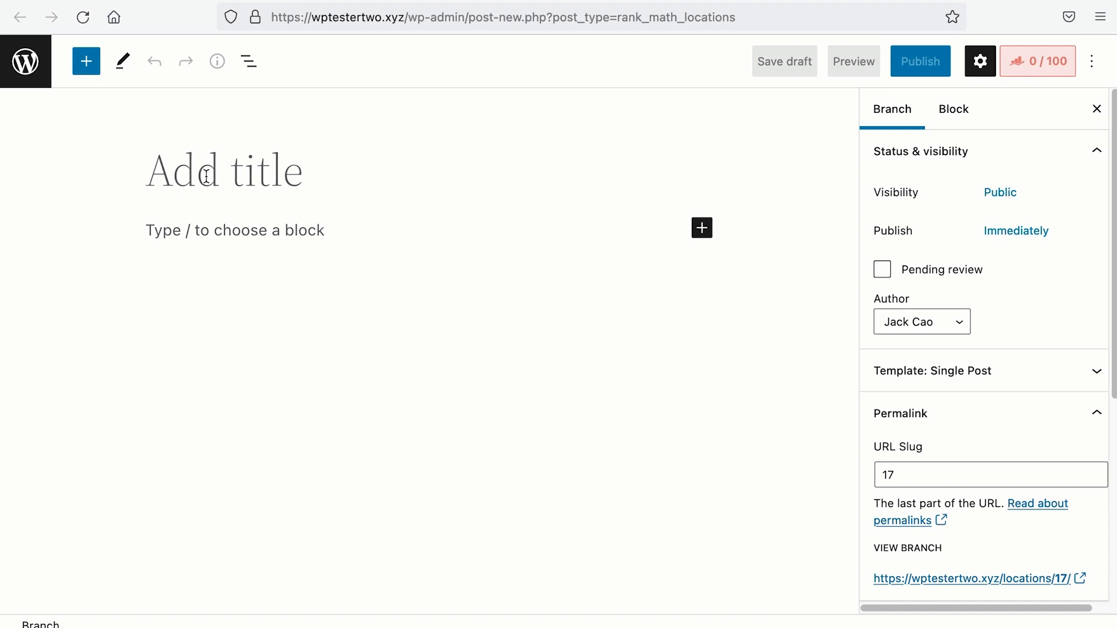
Step: Title the new branch post 'Jack's Locksmith Tampines Branch'
text(Jack's Locksmith @ Tampines)
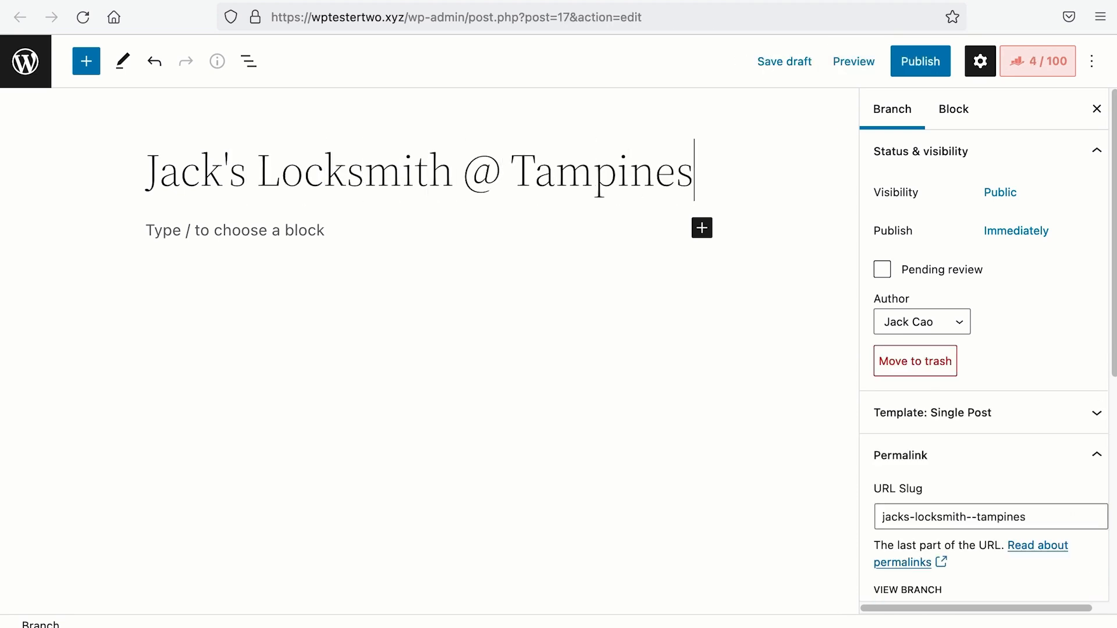
key(BackSpace)
key(BackSpace)
key(BackSpace)
key(BackSpace)
key(BackSpace)
key(BackSpace)
key(BackSpace)
key(BackSpace)
key(BackSpace)
key(BackSpace)
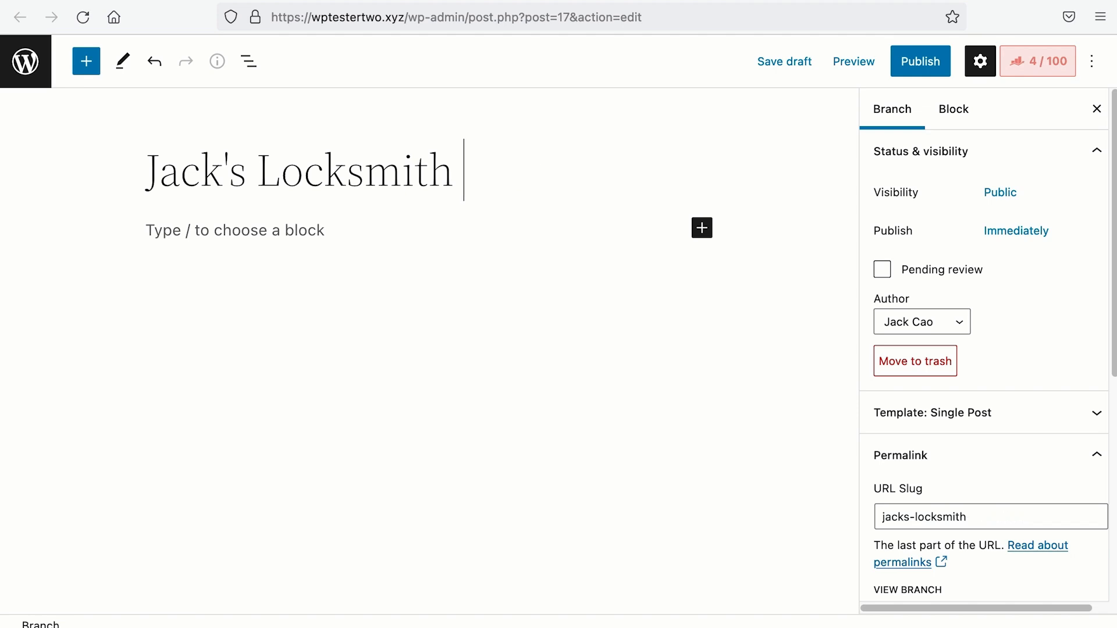
text(Tamp)
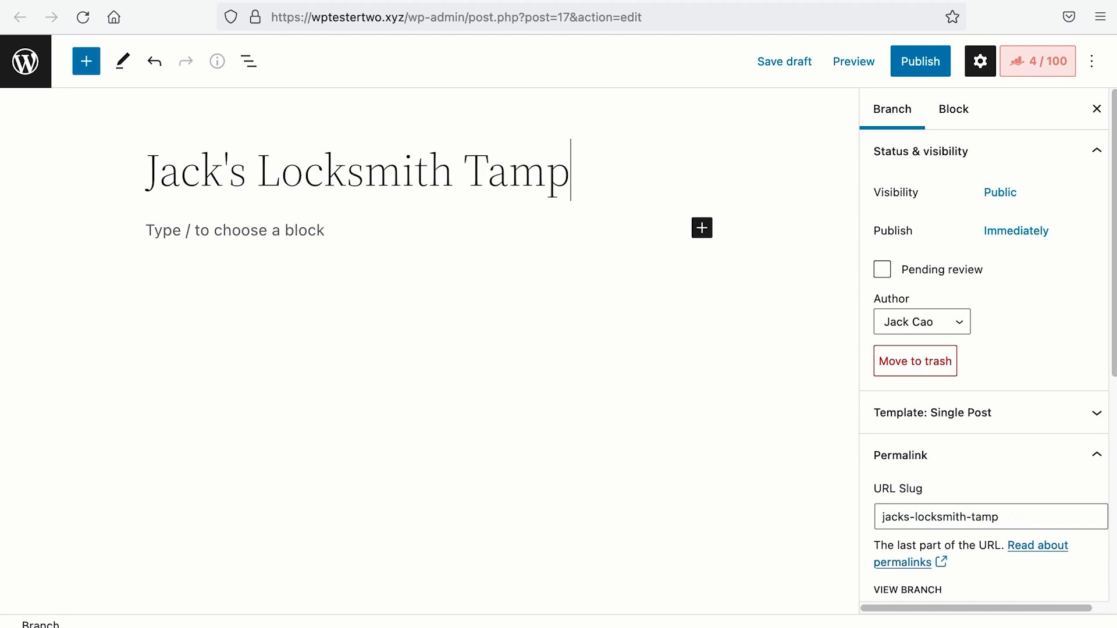
text(ines Branch)
drag(257, 171, 680, 169)
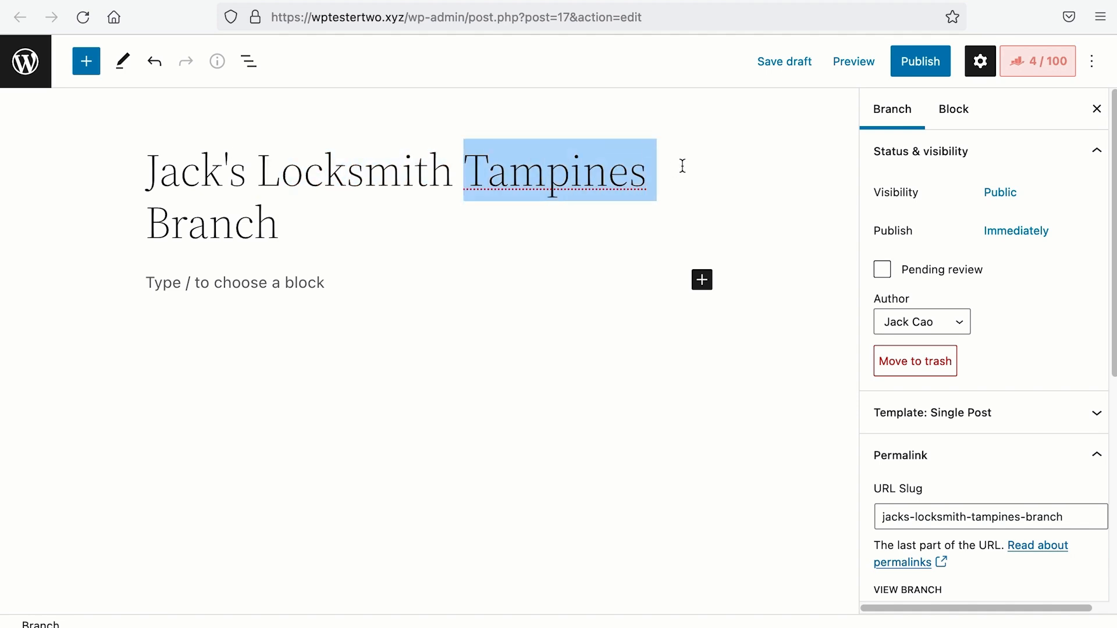
click(423, 184)
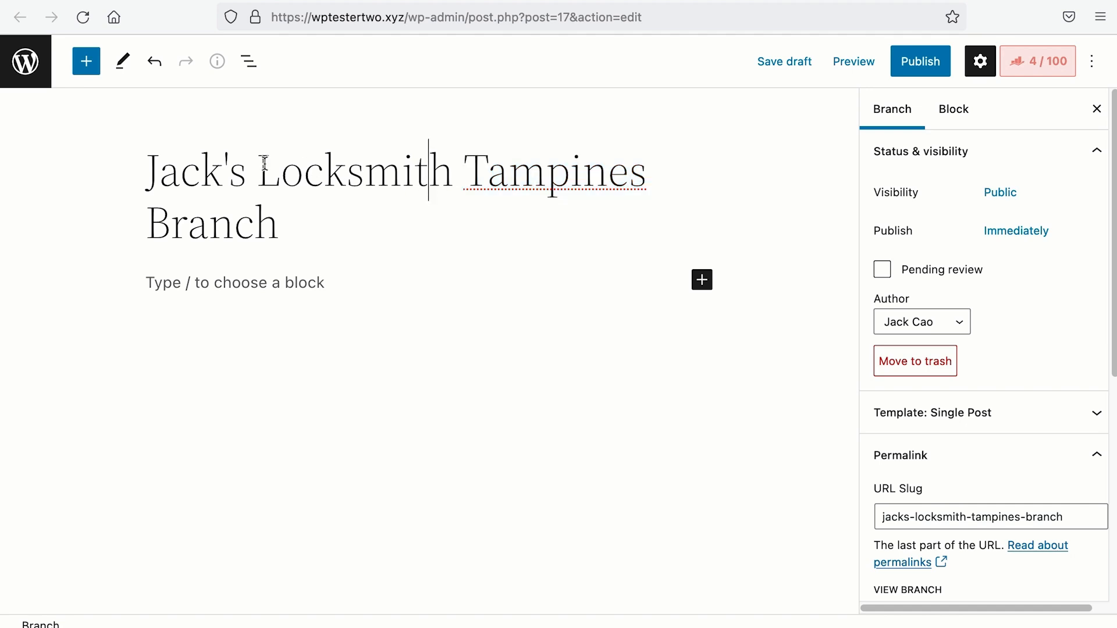
drag(258, 170, 651, 174)
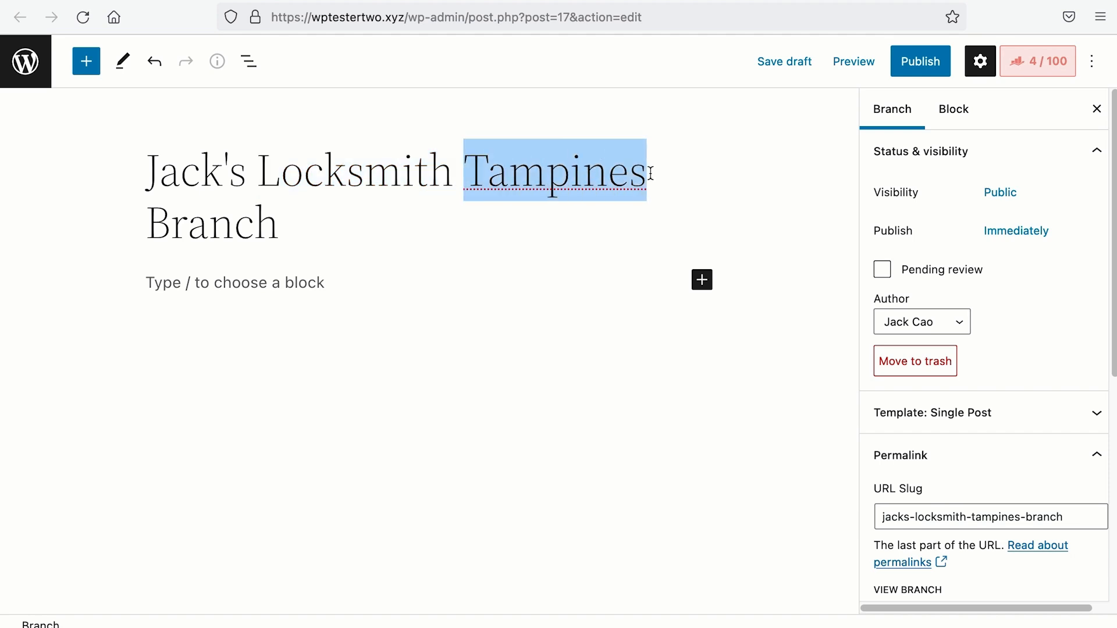
drag(272, 169, 722, 169)
click(719, 170)
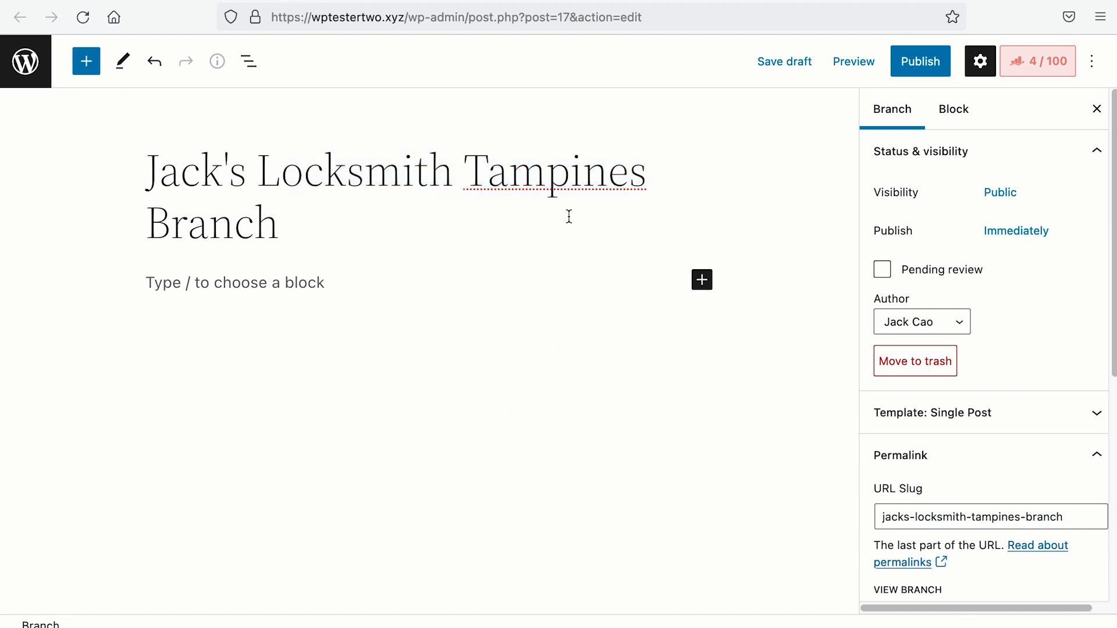
Step: Try the alternative title 'Secura - Certified Locksmith in Tampines', then undo back to the Tampines Branch title
drag(337, 228, 117, 176)
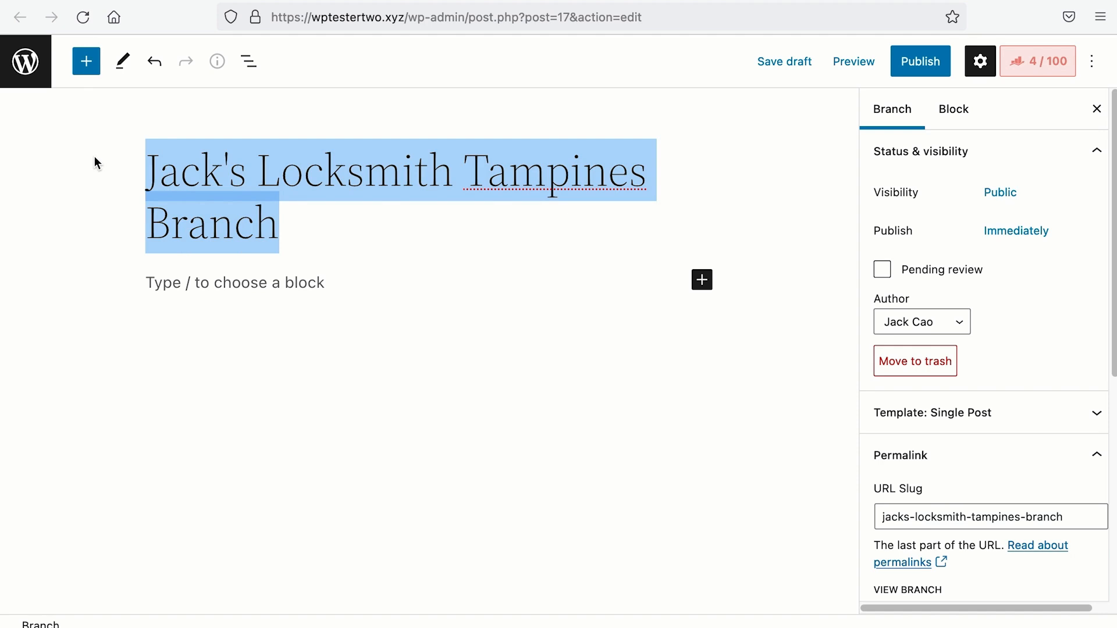
key(BackSpace)
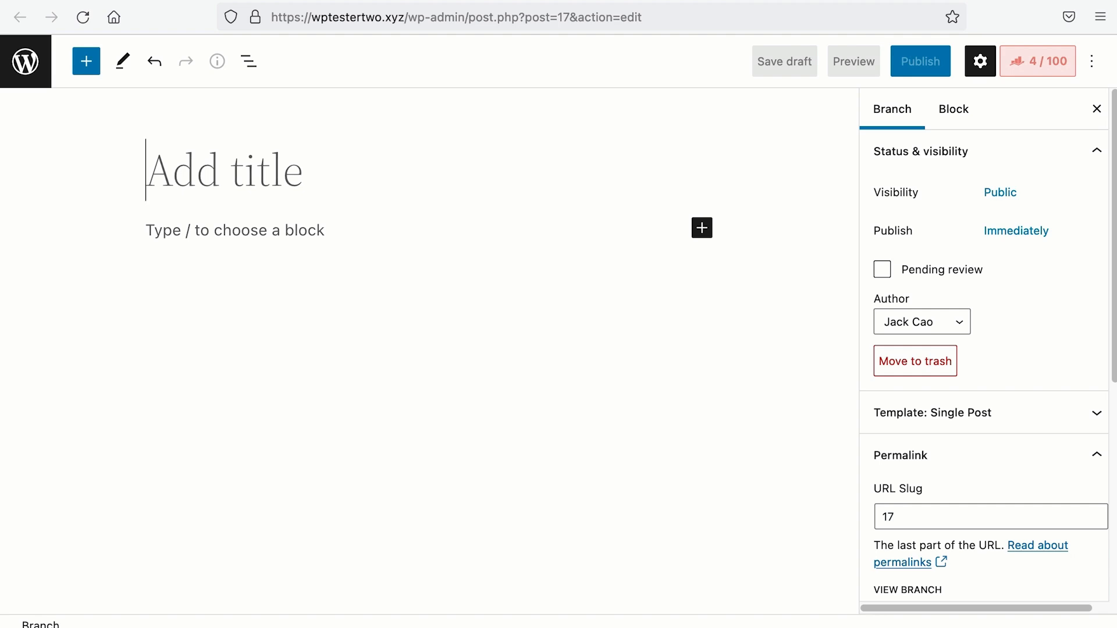
text(Secura)
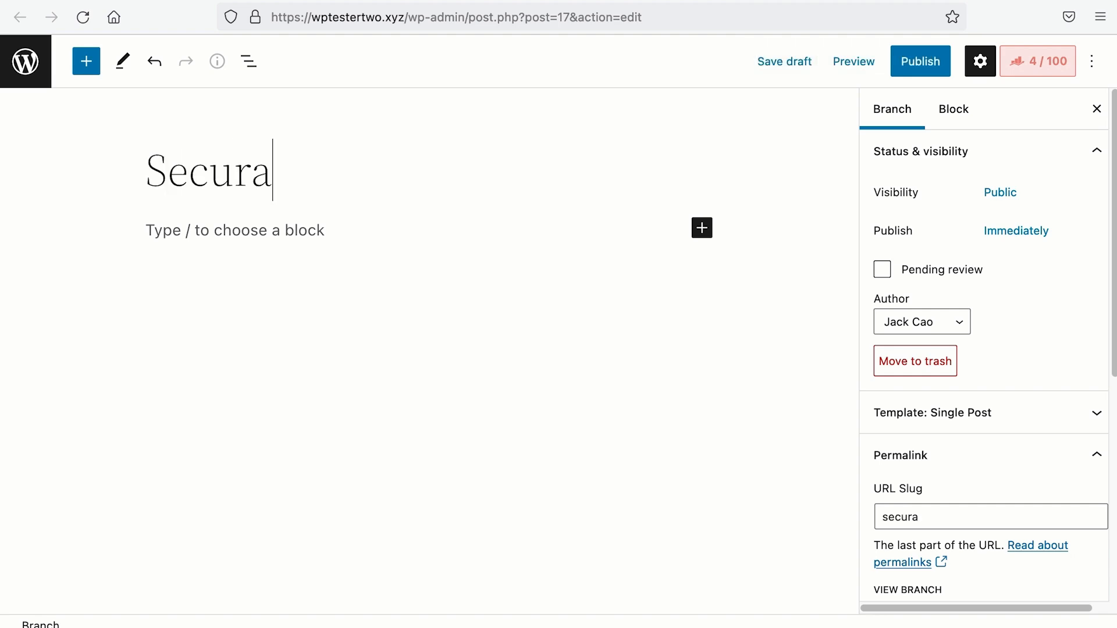
text( - Certified)
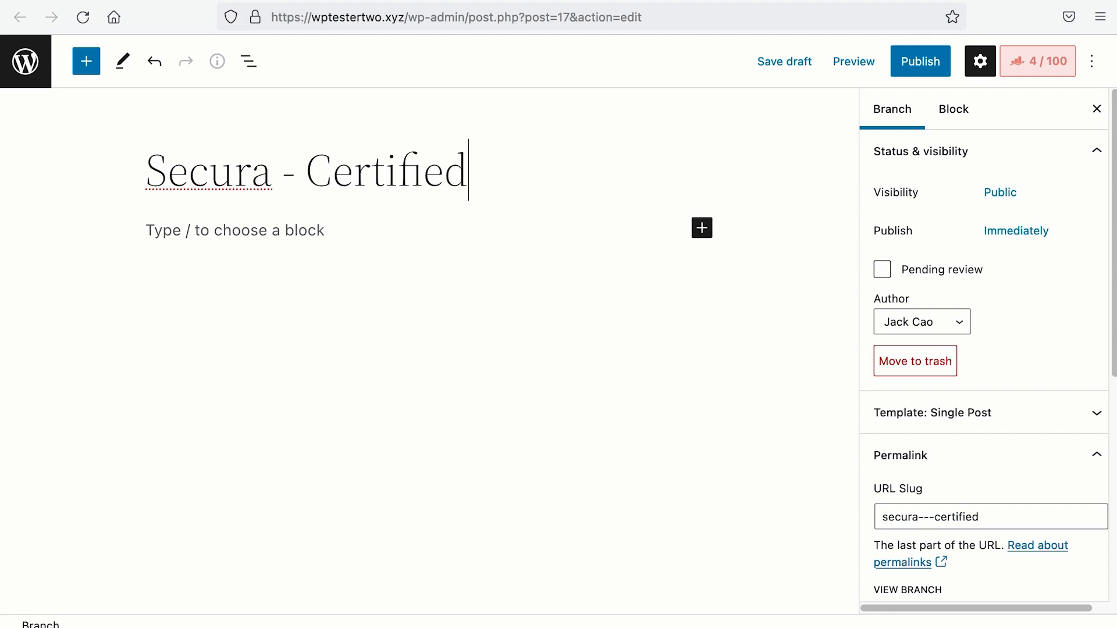
text( Locksmith)
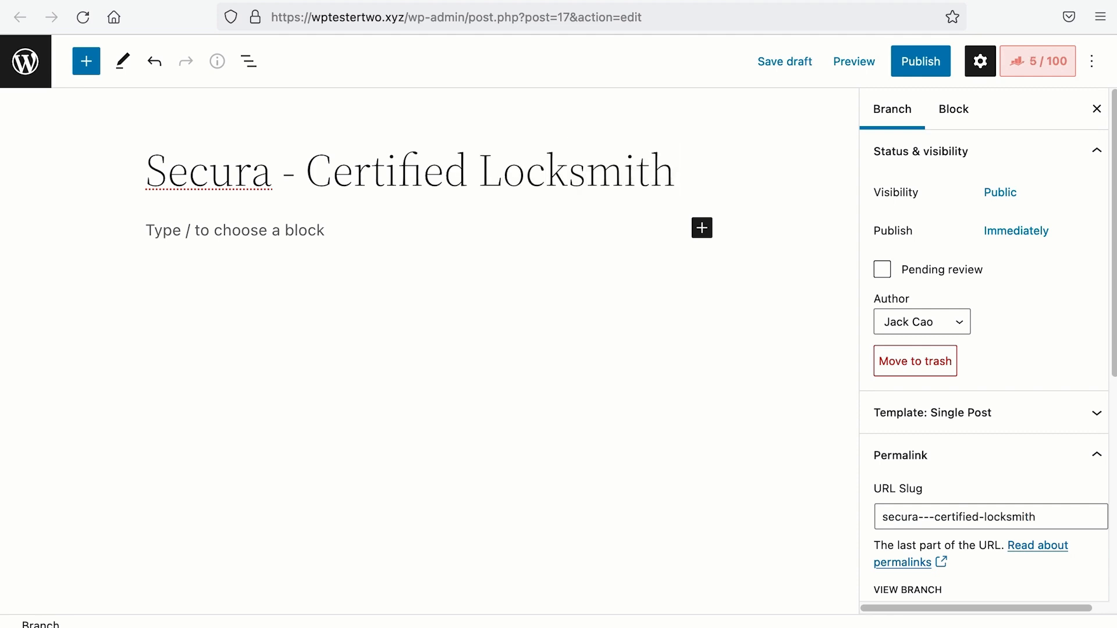
text( in Tampon)
key(BackSpace)
key(BackSpace)
text(ines)
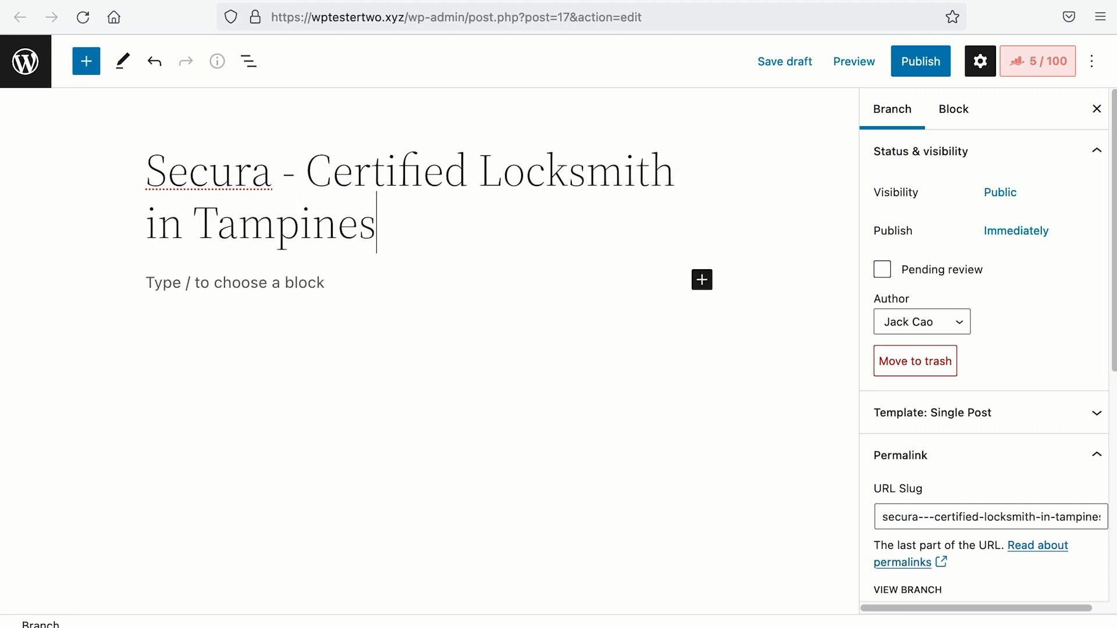
key(super+z)
key(super+z)
key(super+z)
key(super+z)
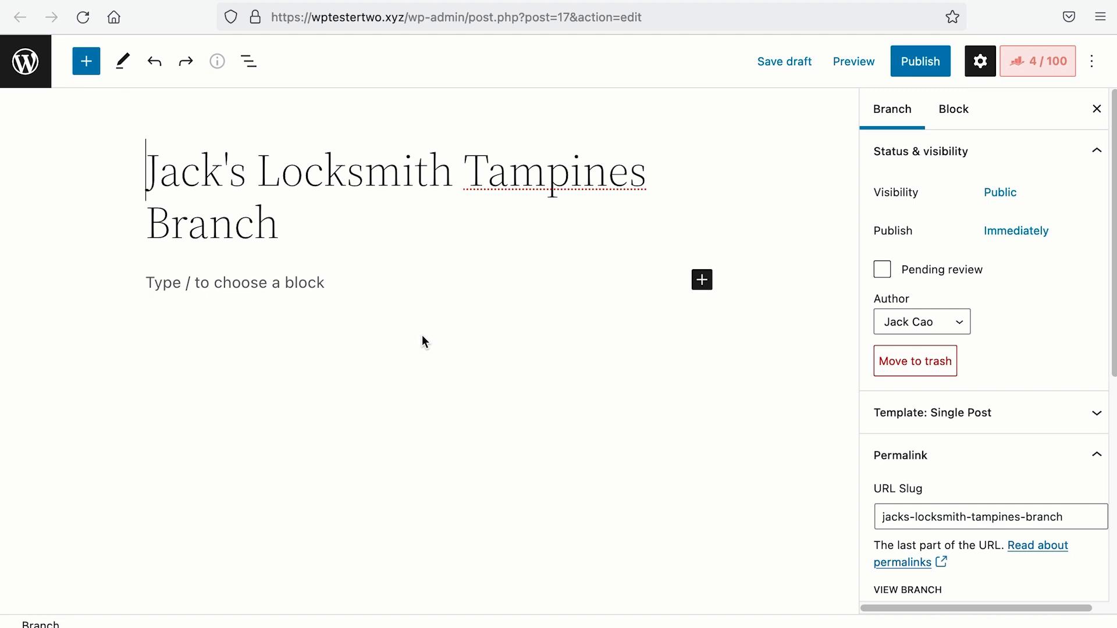
Step: Open the LocalBusiness schema editor and name it 'Jack's Locksmith Tampines Branch'
click(1035, 70)
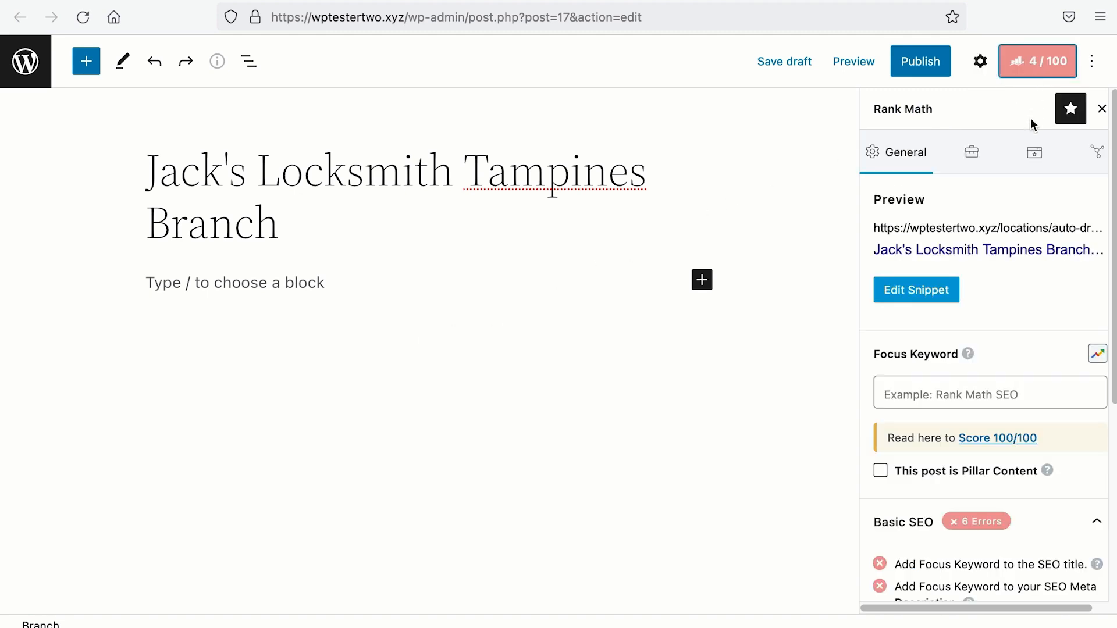
click(1038, 157)
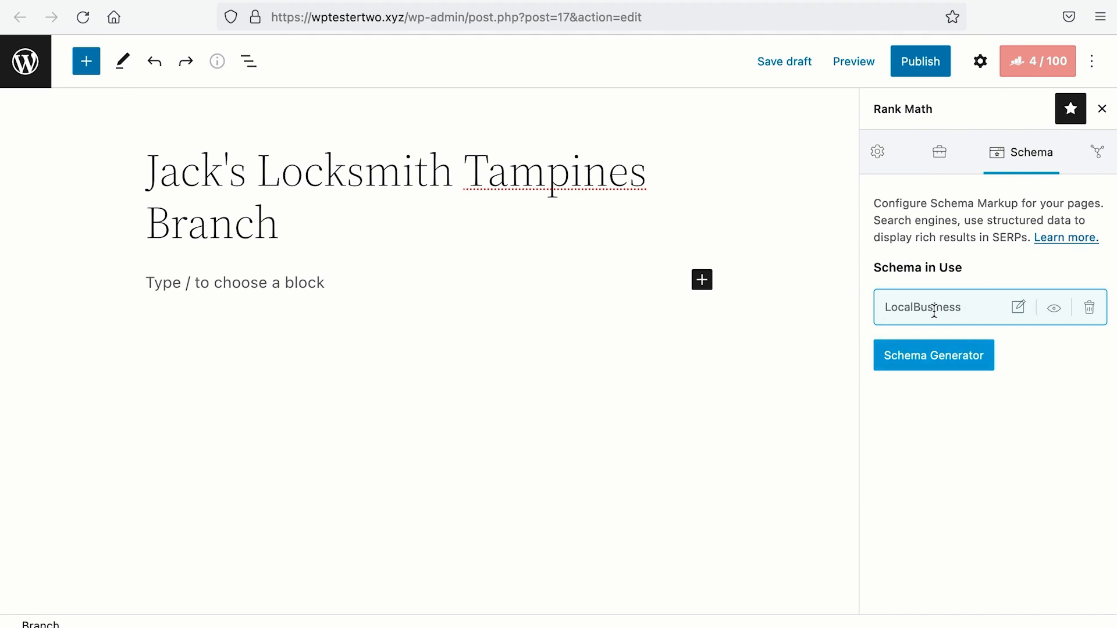
click(1019, 308)
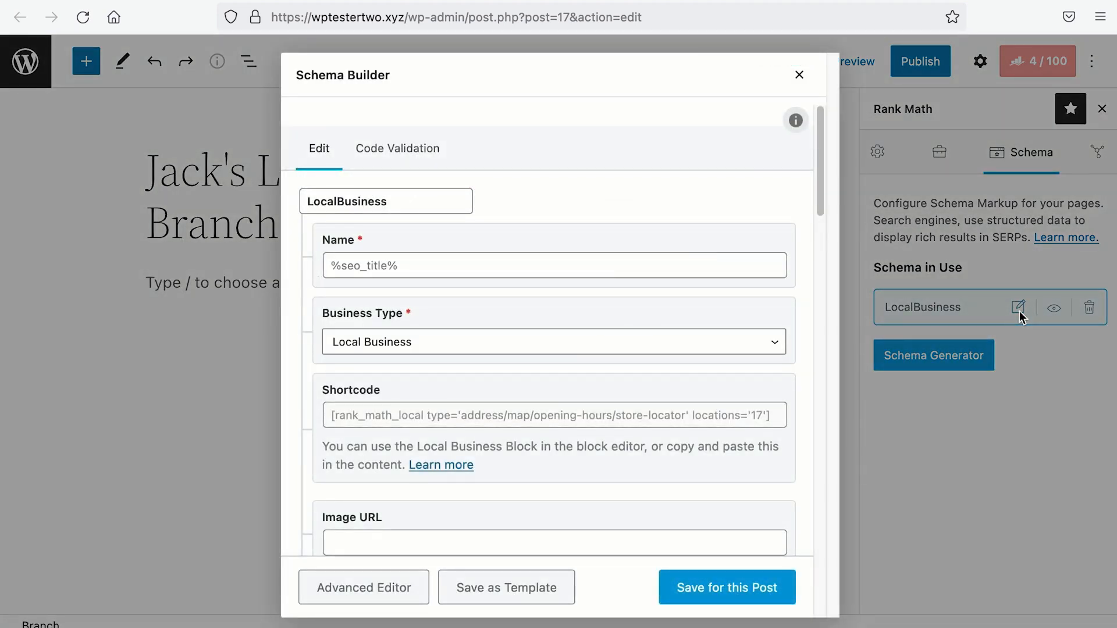
click(613, 271)
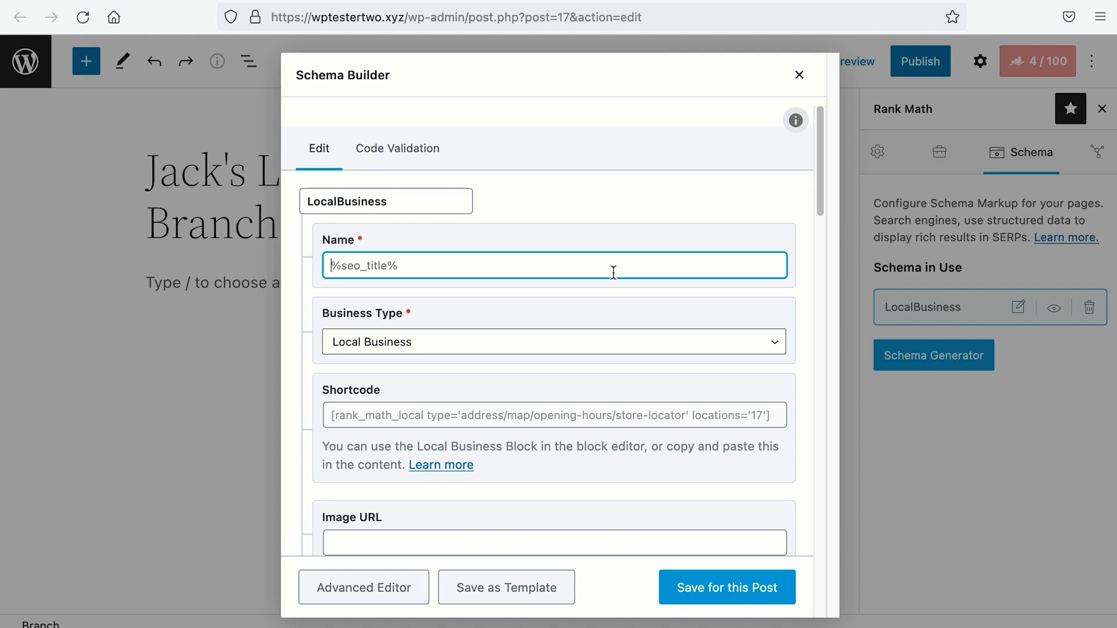
text(Jack's Locksmith Tampines Branch)
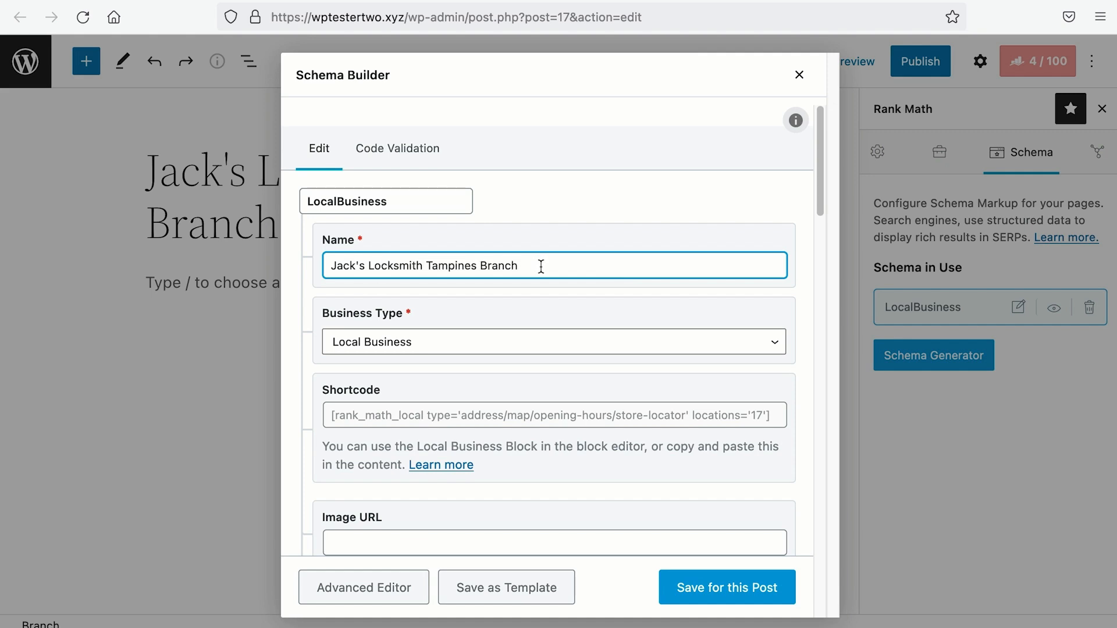
key(ctrl+a)
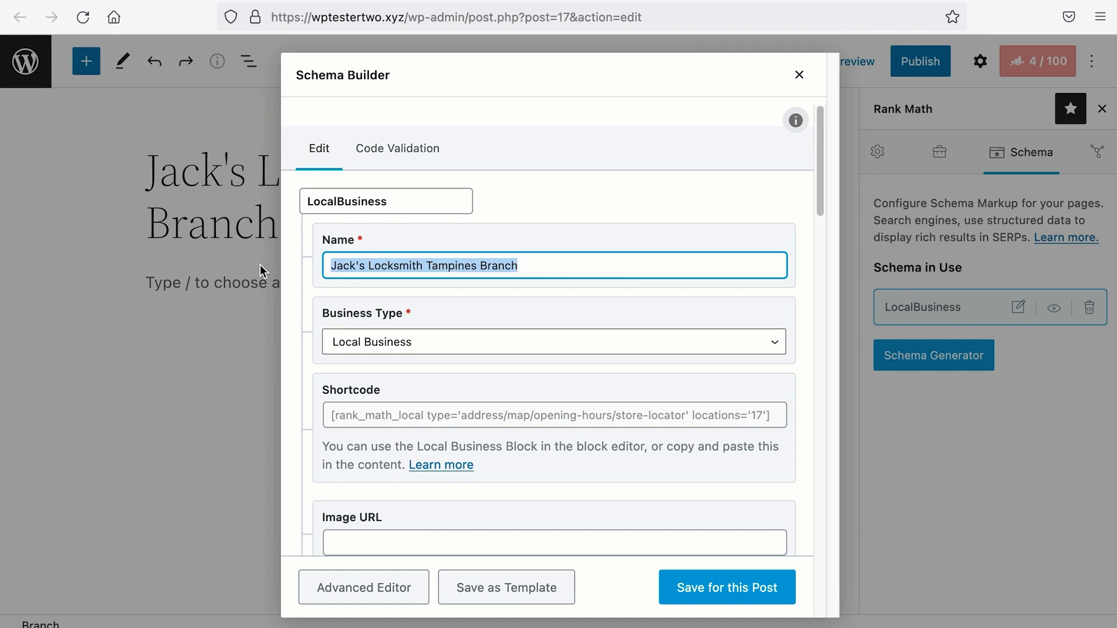
click(452, 315)
Step: Keep Local Business as the schema's business type
scroll(454, 315, down, 1)
click(456, 319)
scroll(456, 315, down, 5)
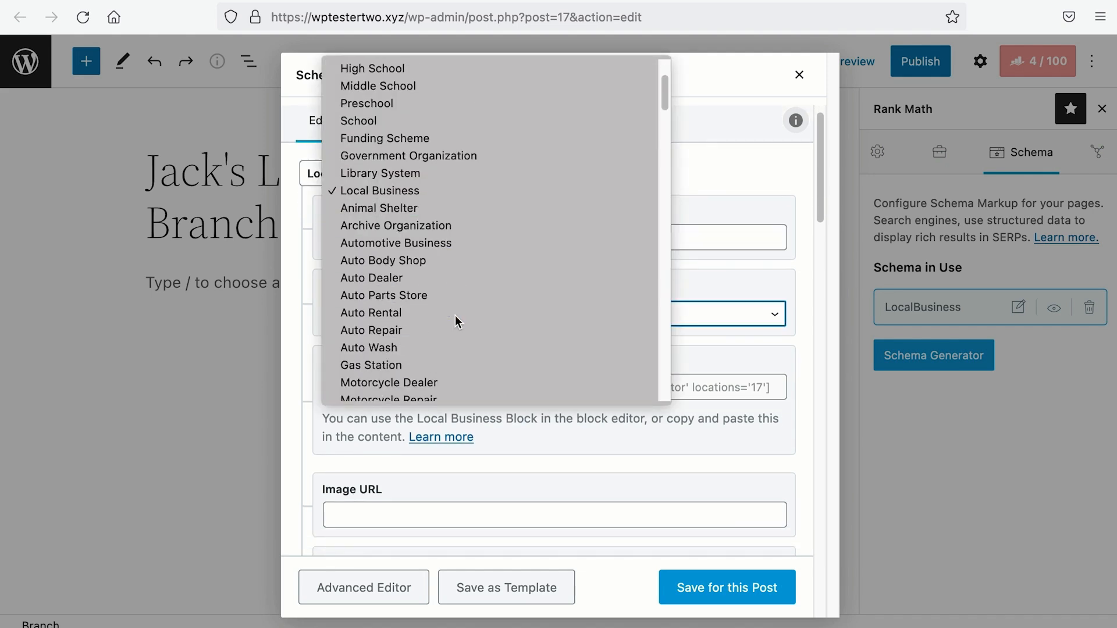
scroll(454, 286, up, 4)
scroll(454, 287, down, 6)
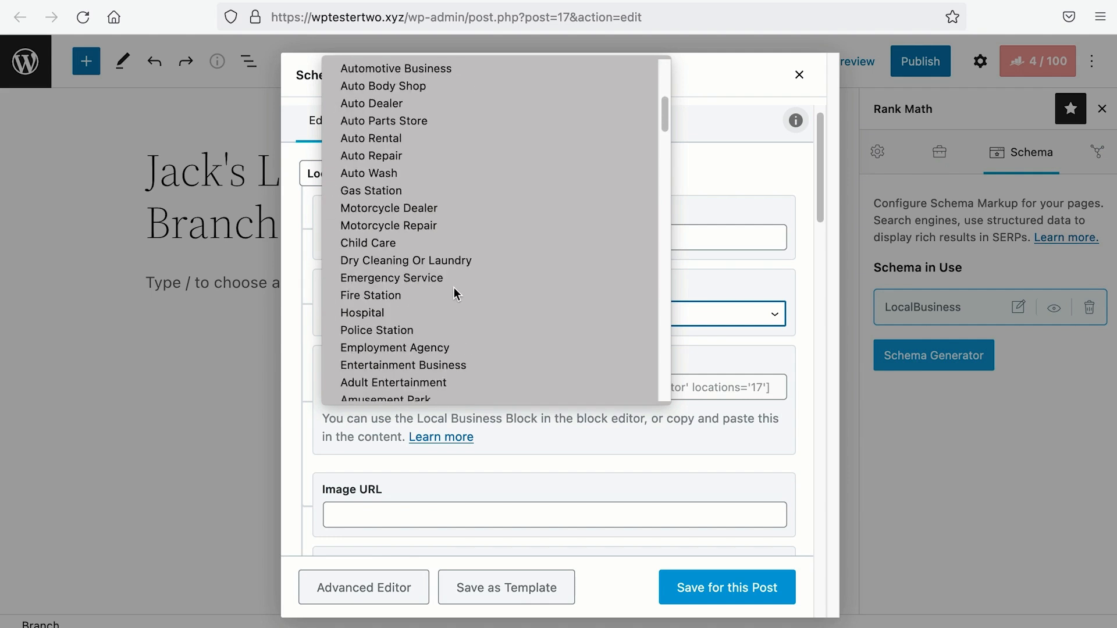
scroll(452, 287, up, 6)
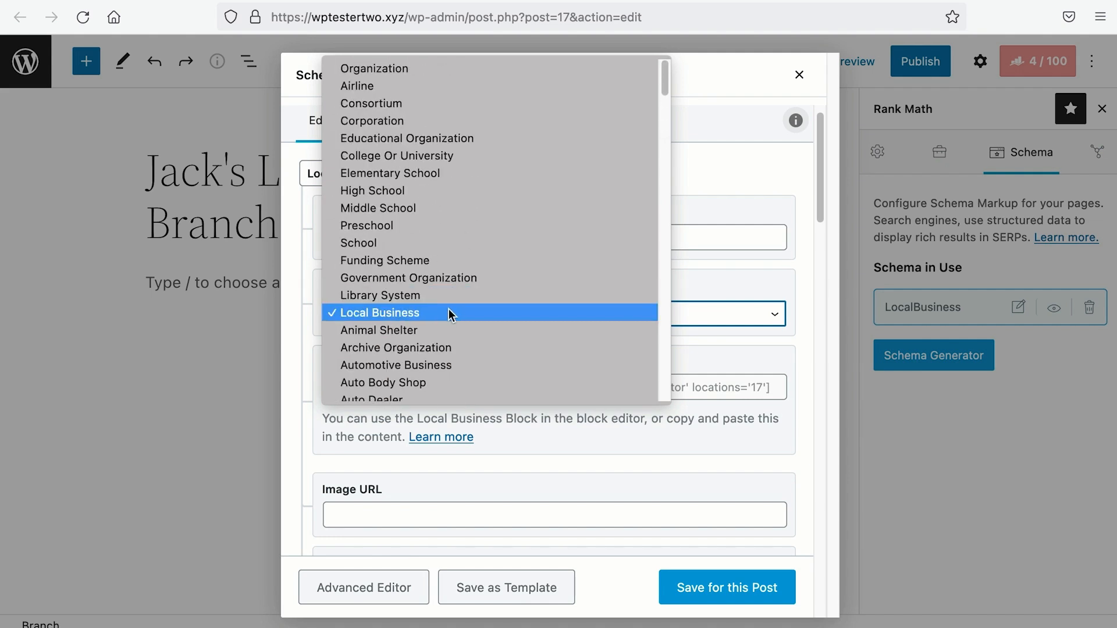
click(448, 312)
Step: Paste the logo file URL into Image URL and enter the contact e-mail address
scroll(454, 317, down, 5)
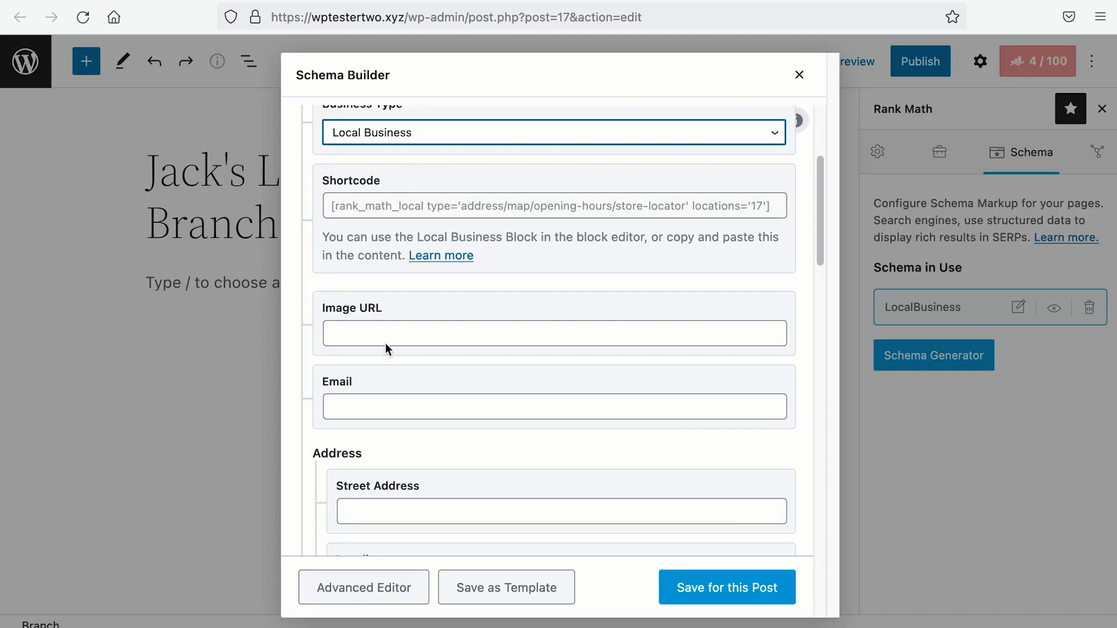
click(380, 334)
text(https://wptestertwo.xyz/wp-content/uploads/2022/03/Jacks-Locksmith.png)
scroll(380, 334, down, 2)
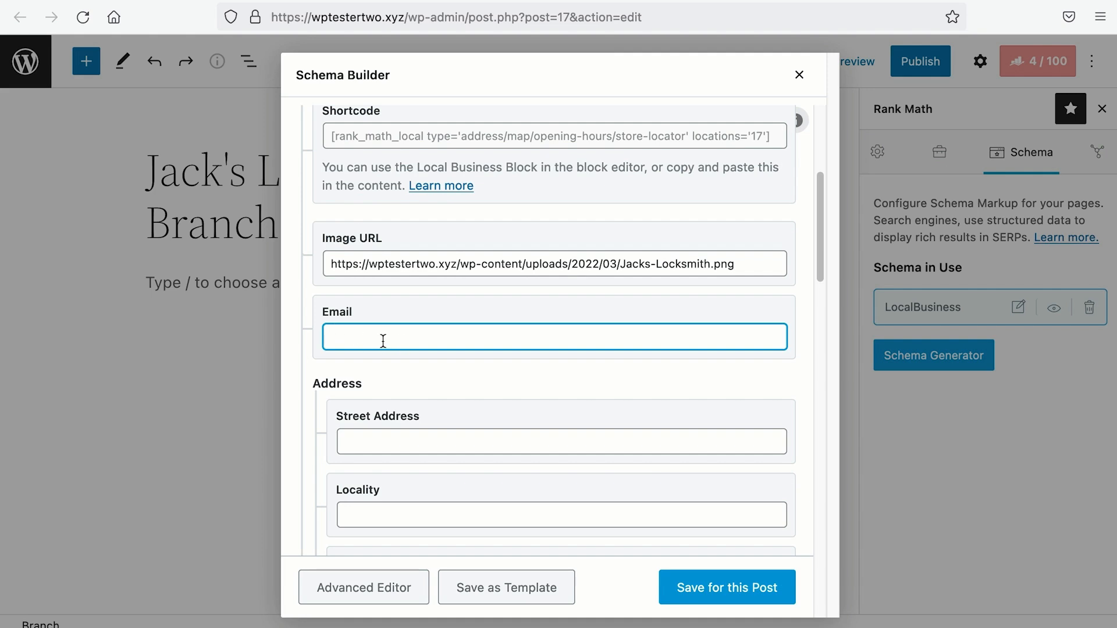
Step: Enter street address '10 Tampines Central, #01-58', postal code 529536 and country Singapore
scroll(380, 342, down, 3)
click(410, 260)
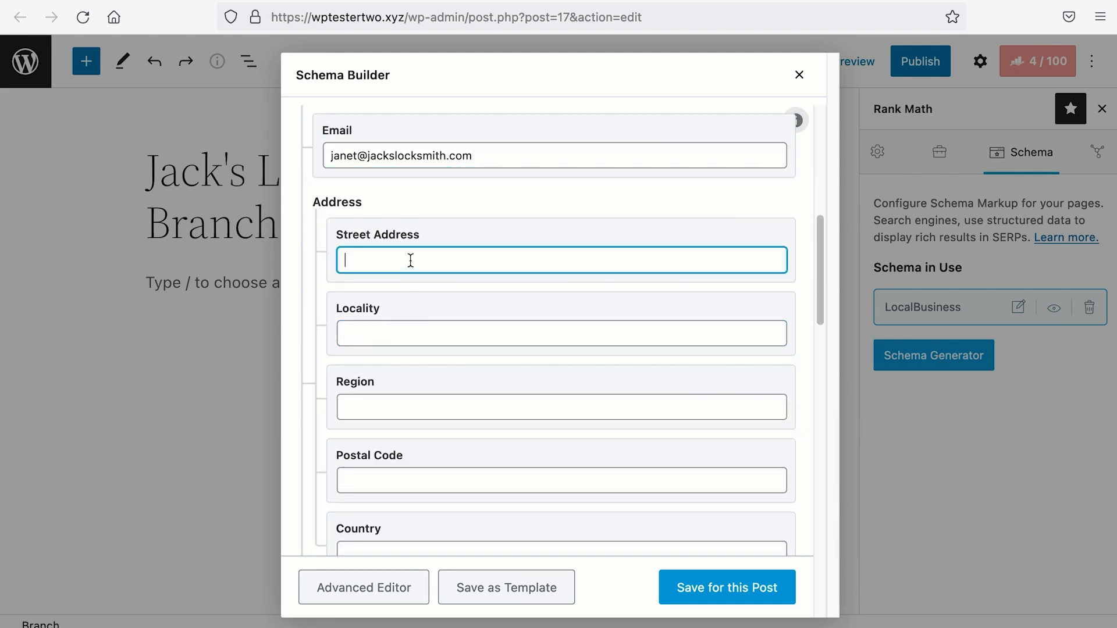
text(10 Tampines Central, #01-58)
click(349, 478)
text(529536)
key(Tab)
text(Singapore)
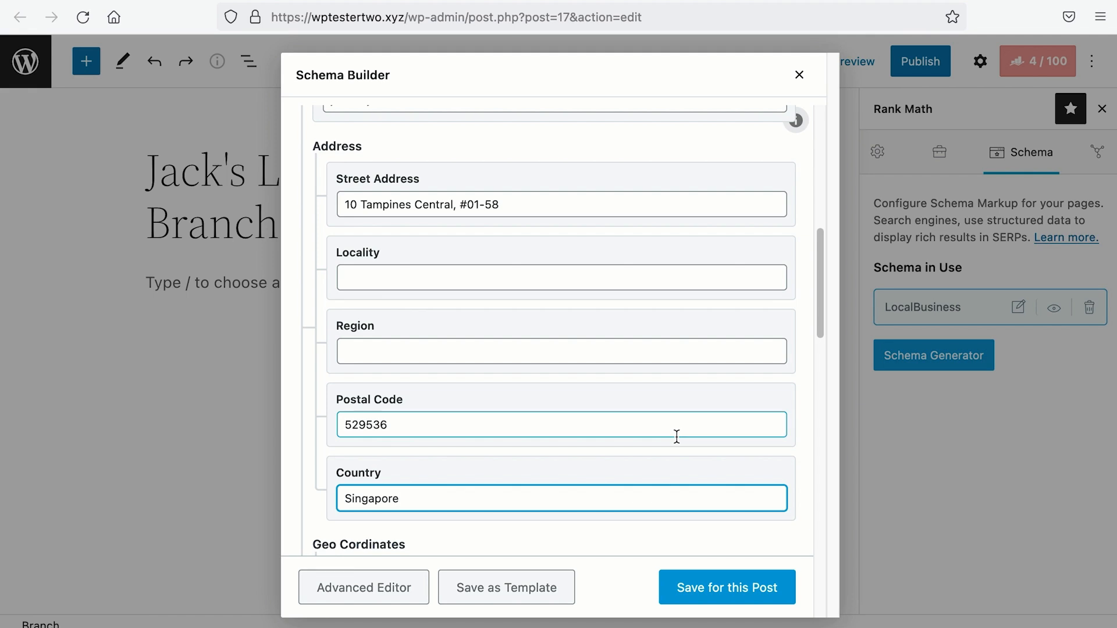
scroll(677, 437, down, 5)
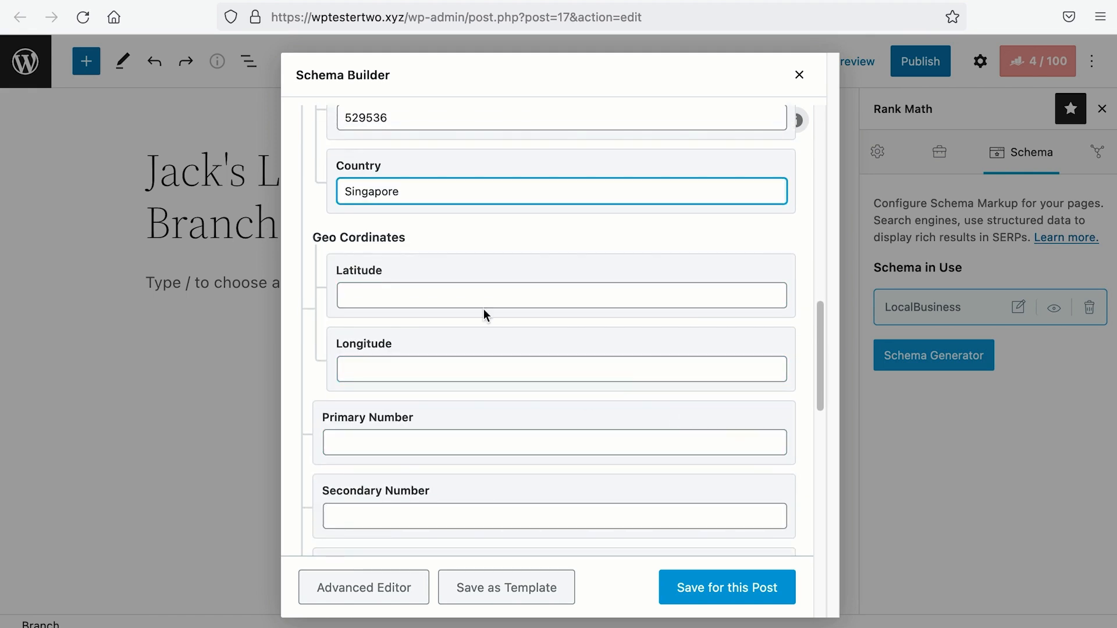
Step: Search Google Maps for postal code 529536 and copy the pin's coordinates
drag(312, 237, 408, 233)
click(415, 233)
double_click(391, 119)
key(ctrl+c)
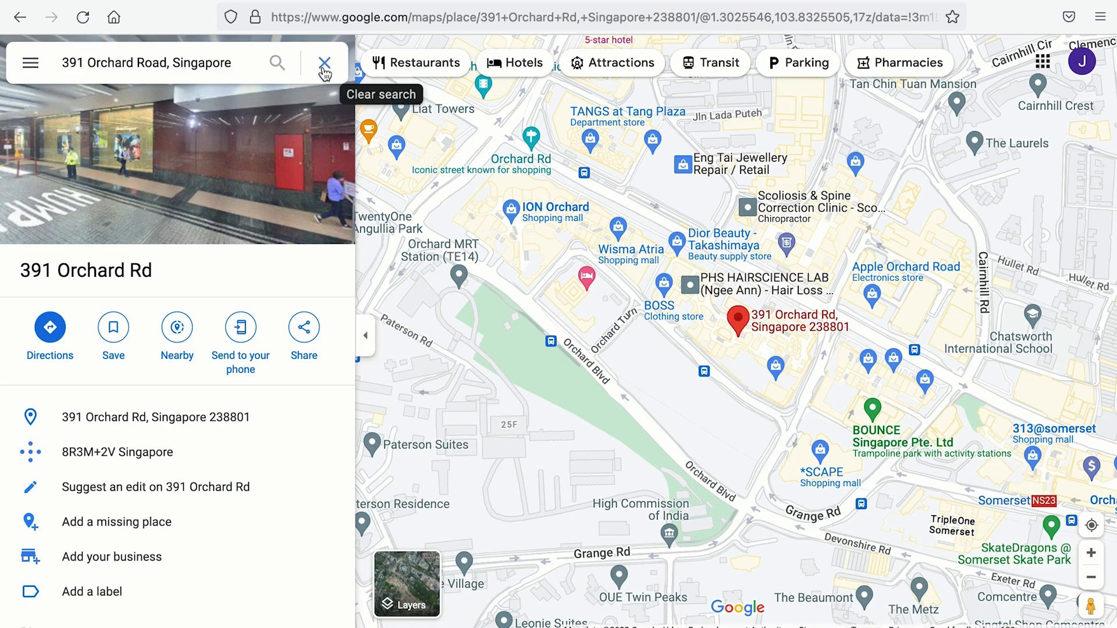
drag(232, 63, 61, 63)
key(ctrl+v)
key(Return)
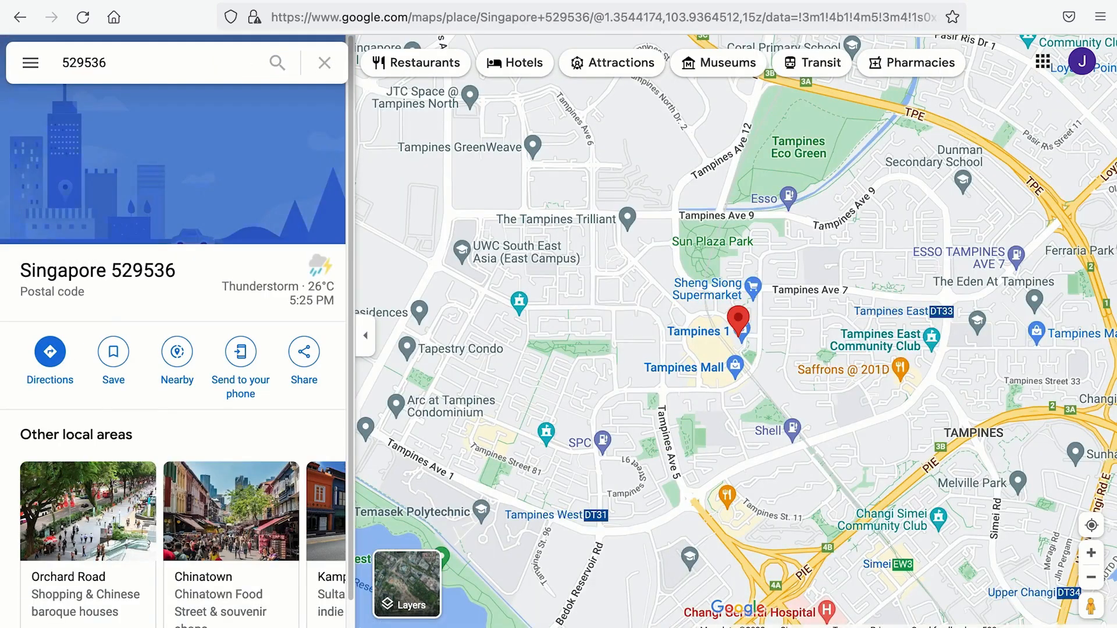
right_click(745, 322)
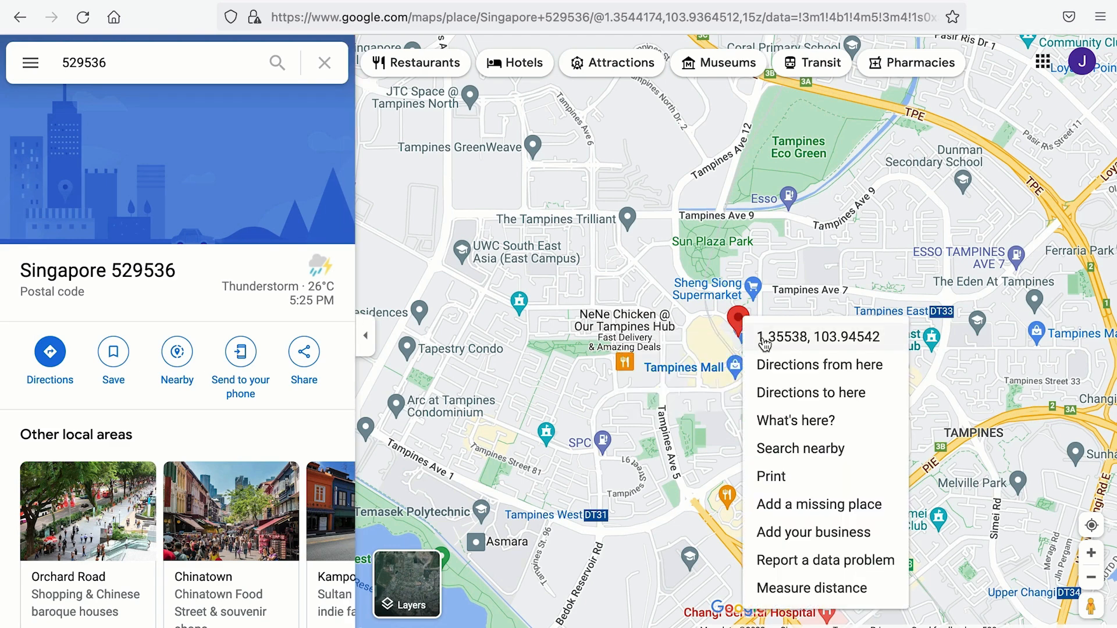
click(763, 340)
Step: Paste coordinates 1.3553827112478143, 103.94542052775098 into the schema's Latitude field
click(256, 1)
click(372, 294)
right_click(373, 292)
click(392, 395)
Step: Move the longitude 103.94542052775098 out of Latitude into the Longitude field
drag(460, 297, 327, 295)
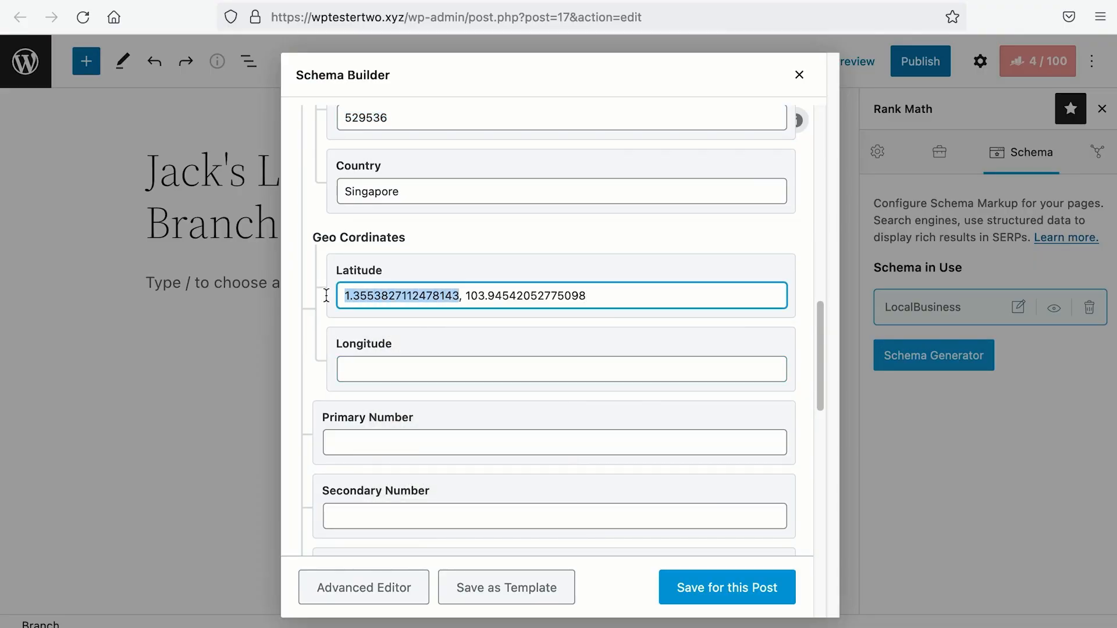
drag(464, 295, 643, 299)
key(BackSpace)
key(BackSpace)
click(600, 372)
key(ctrl+v)
scroll(600, 376, down, 1)
scroll(600, 376, down, 4)
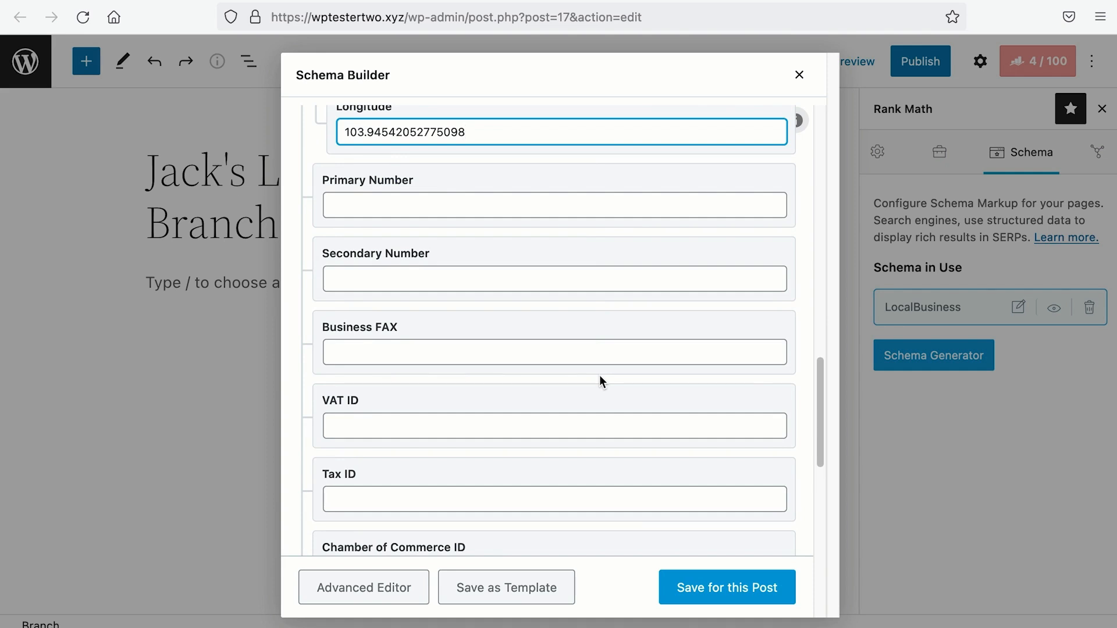
Step: Enter the primary phone number, leaving secondary number, fax, VAT, tax and chamber IDs blank
click(525, 203)
text(82888889)
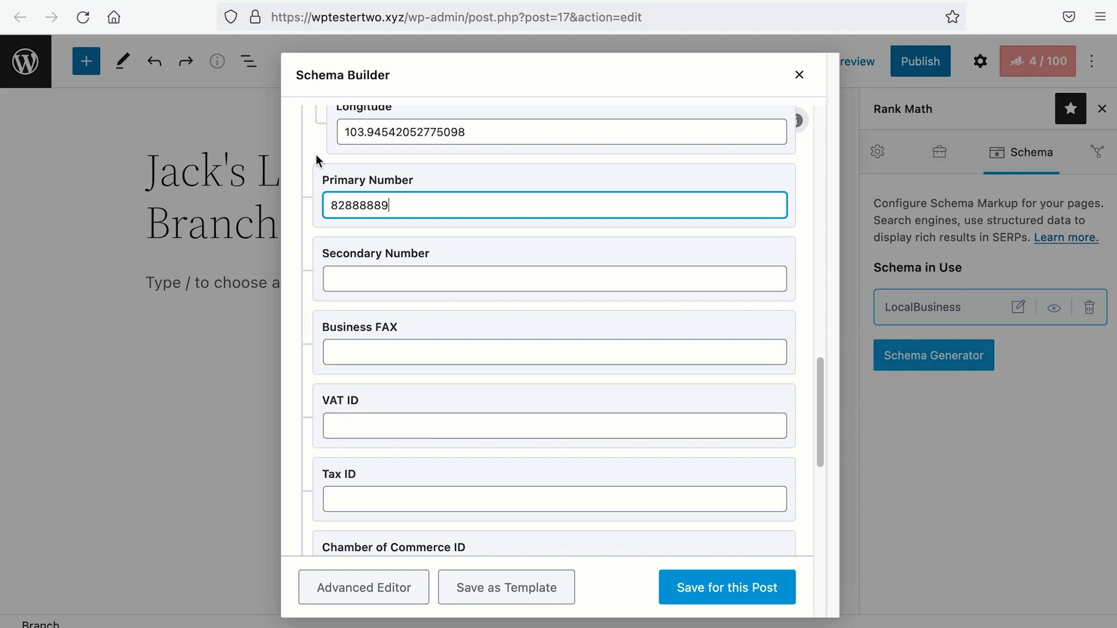
click(389, 285)
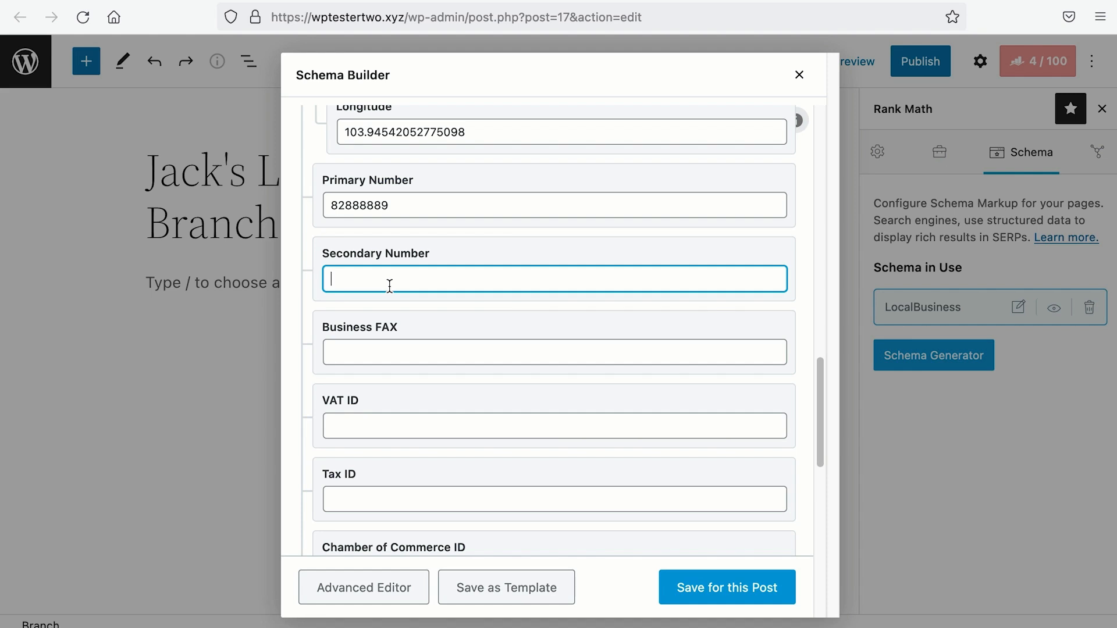
scroll(391, 289, up, 20)
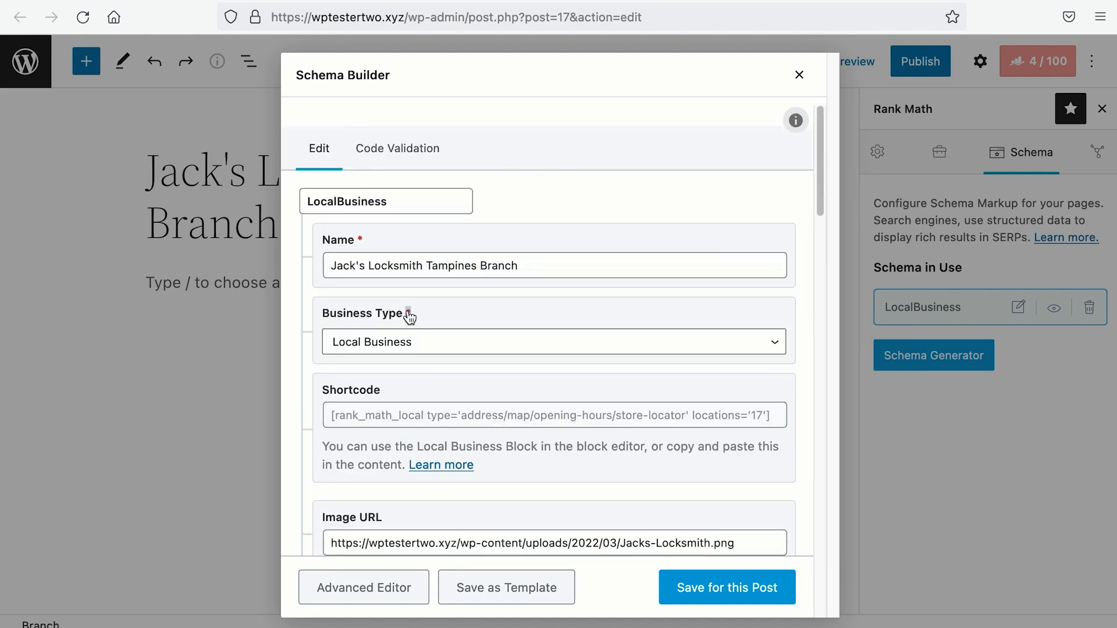
scroll(407, 314, down, 20)
click(372, 298)
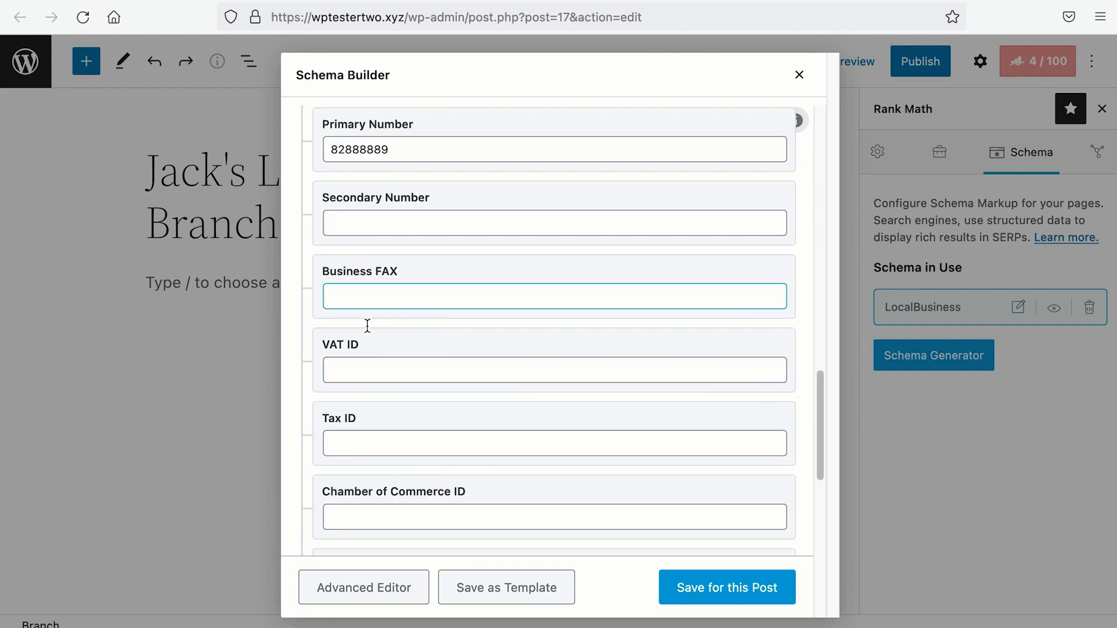
click(398, 292)
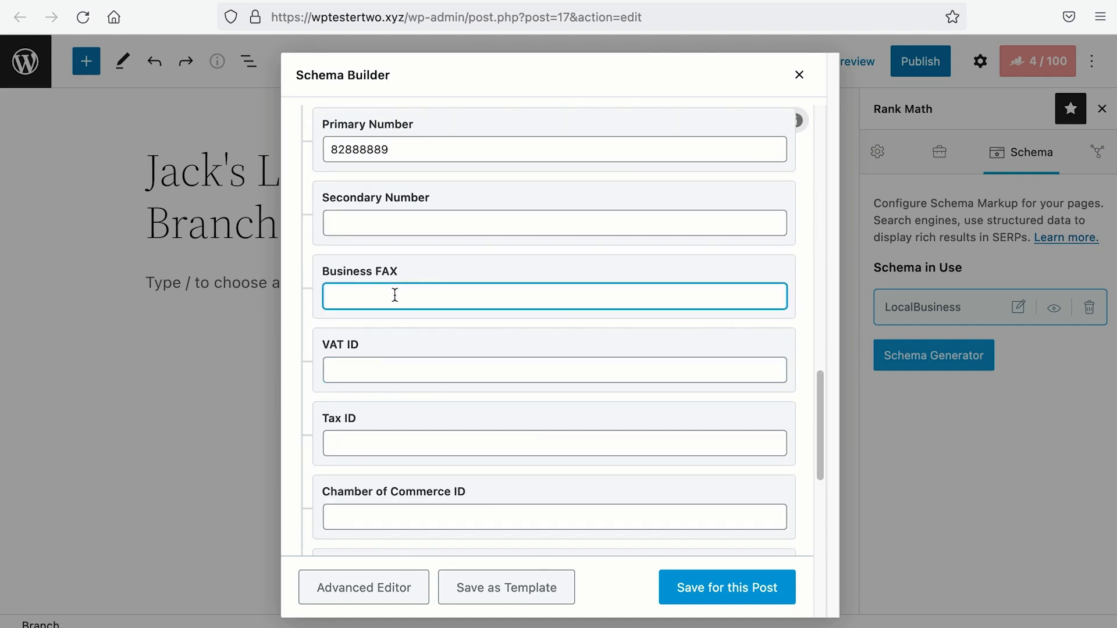
click(387, 362)
click(383, 440)
click(379, 518)
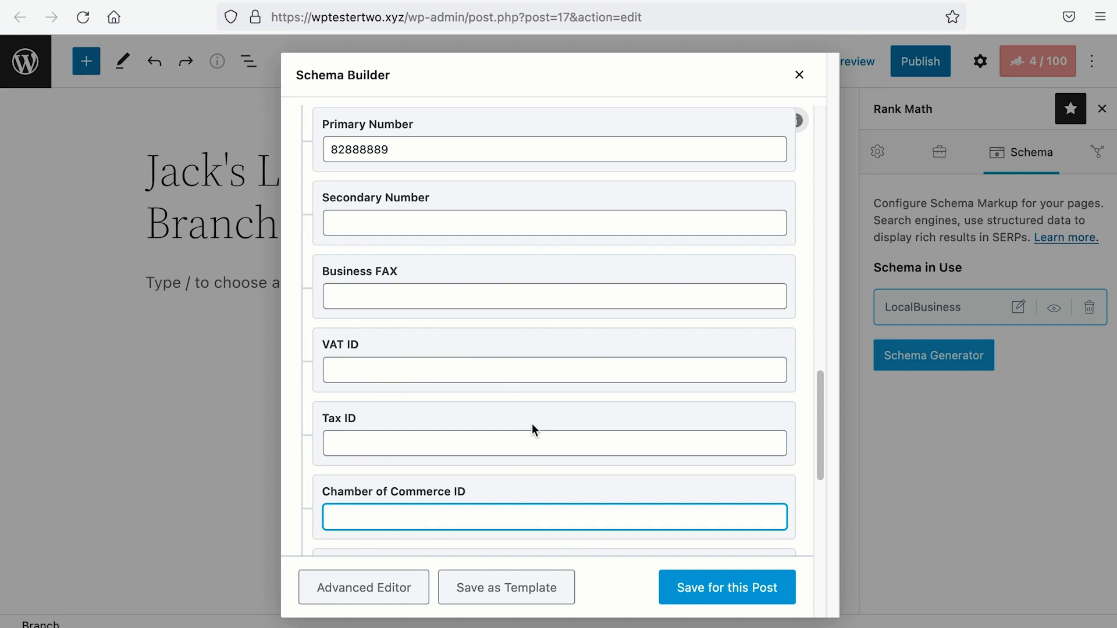
scroll(532, 429, down, 8)
scroll(431, 316, up, 4)
Step: Keep price range $$$ and enter currencies accepted 'USD, EUR'
click(429, 313)
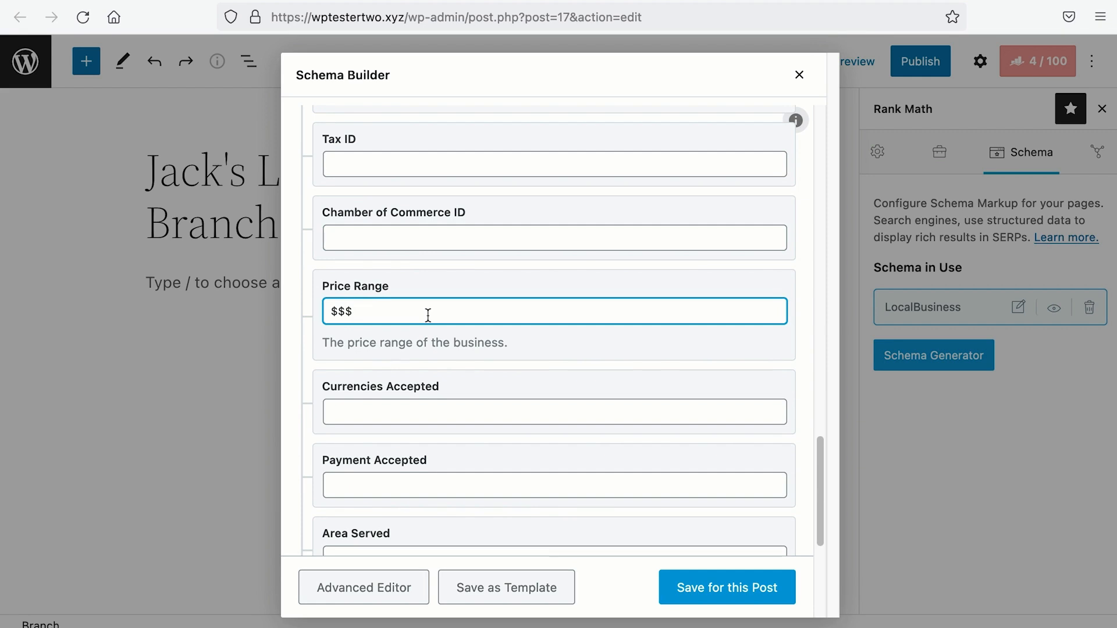
drag(362, 315, 301, 314)
scroll(300, 310, down, 2)
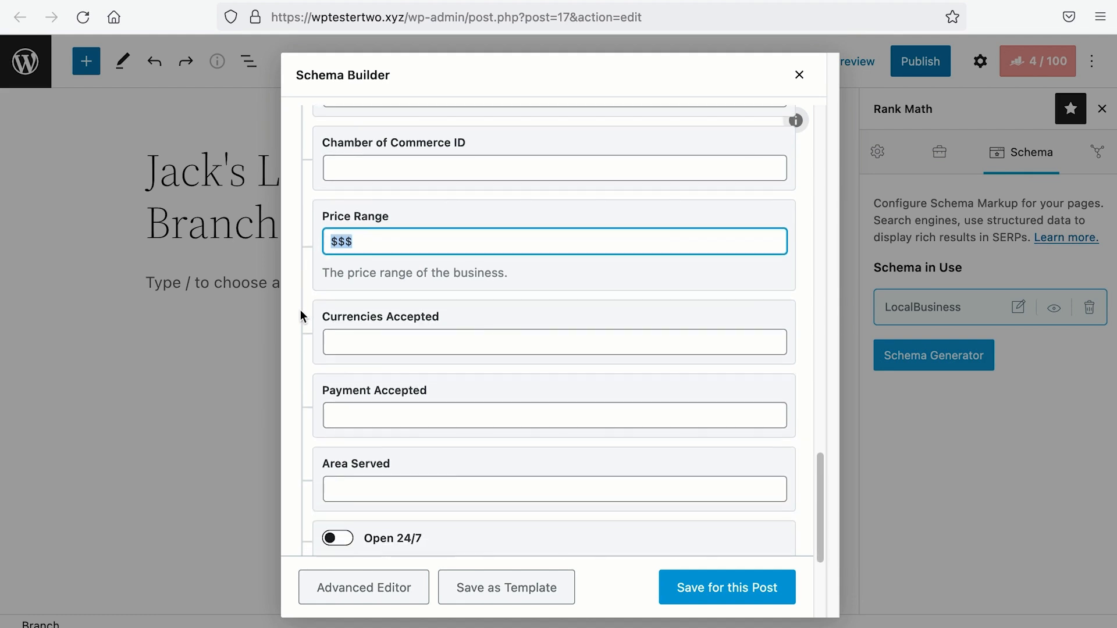
click(378, 342)
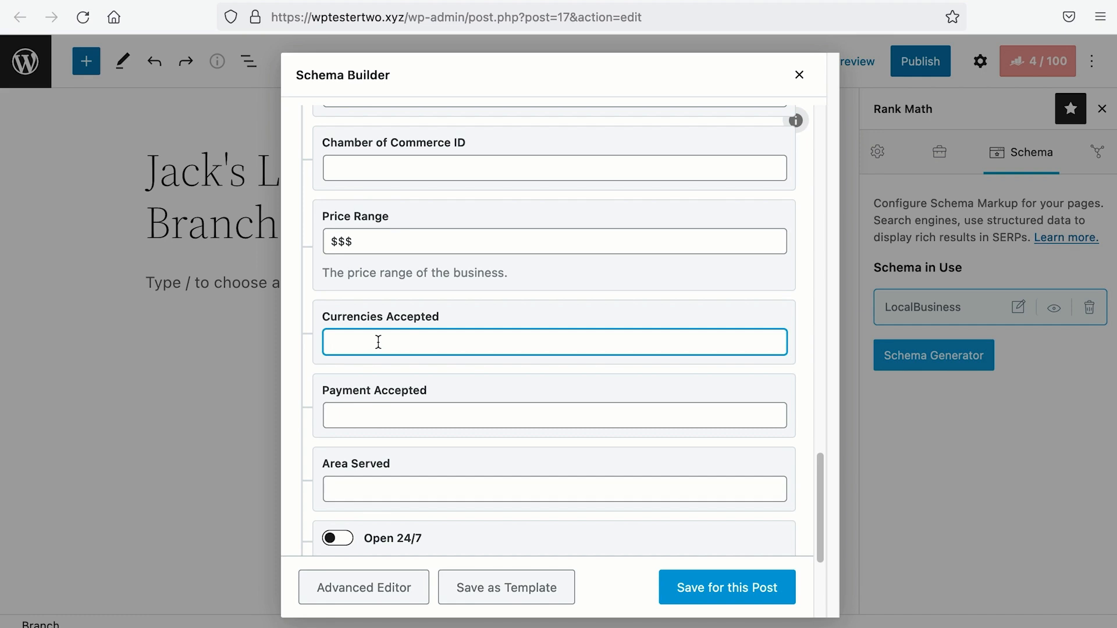
text(USD, EUR)
click(353, 2)
scroll(399, 212, down, 5)
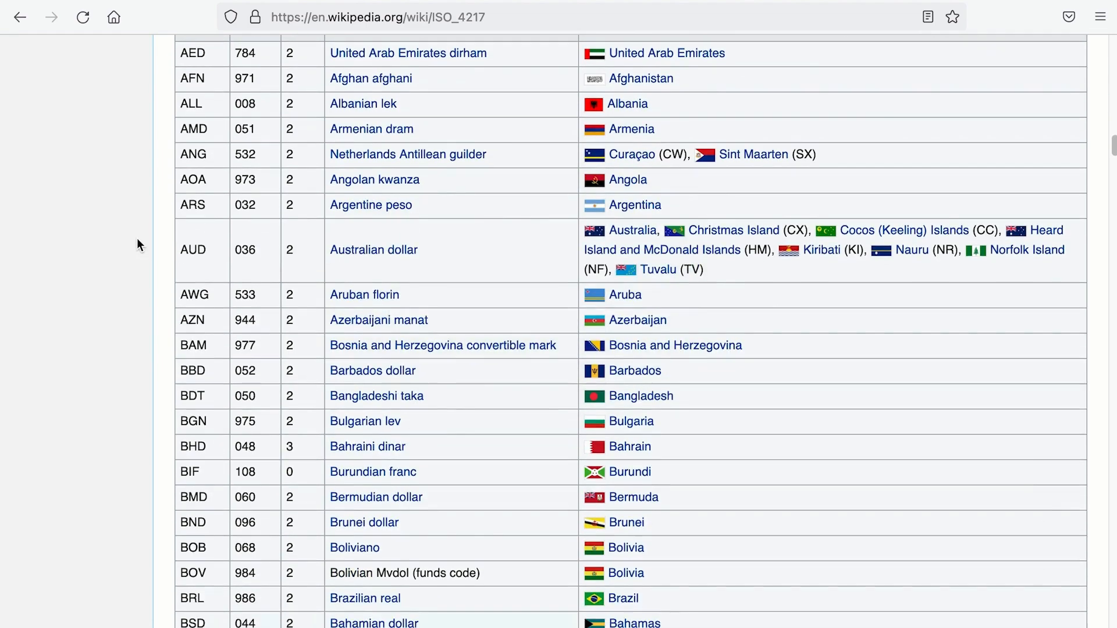
scroll(140, 235, down, 10)
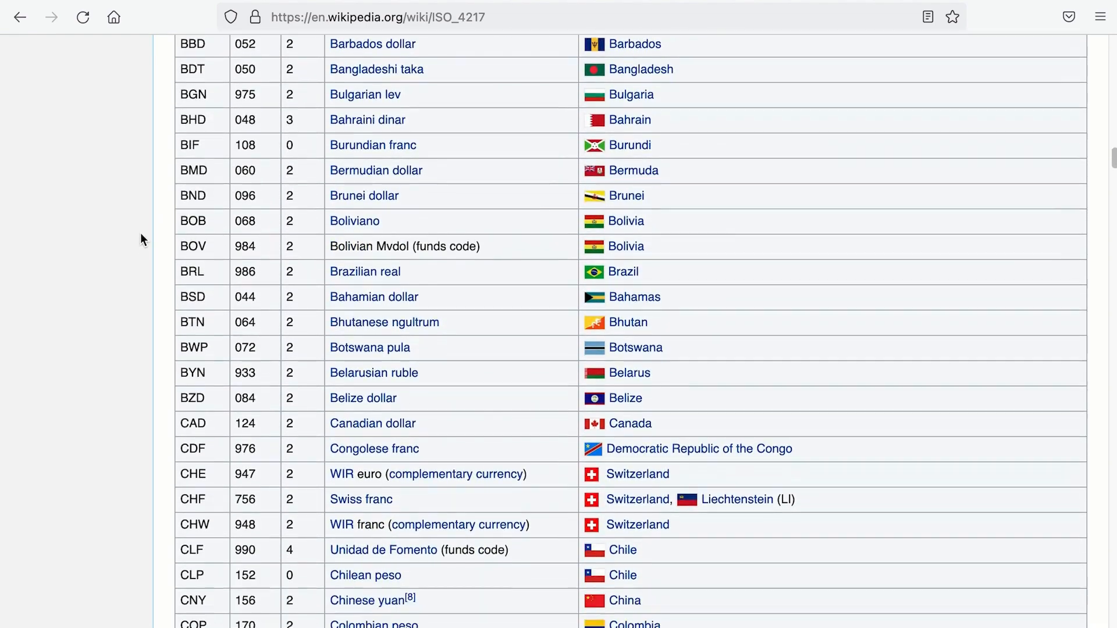
scroll(143, 236, down, 10)
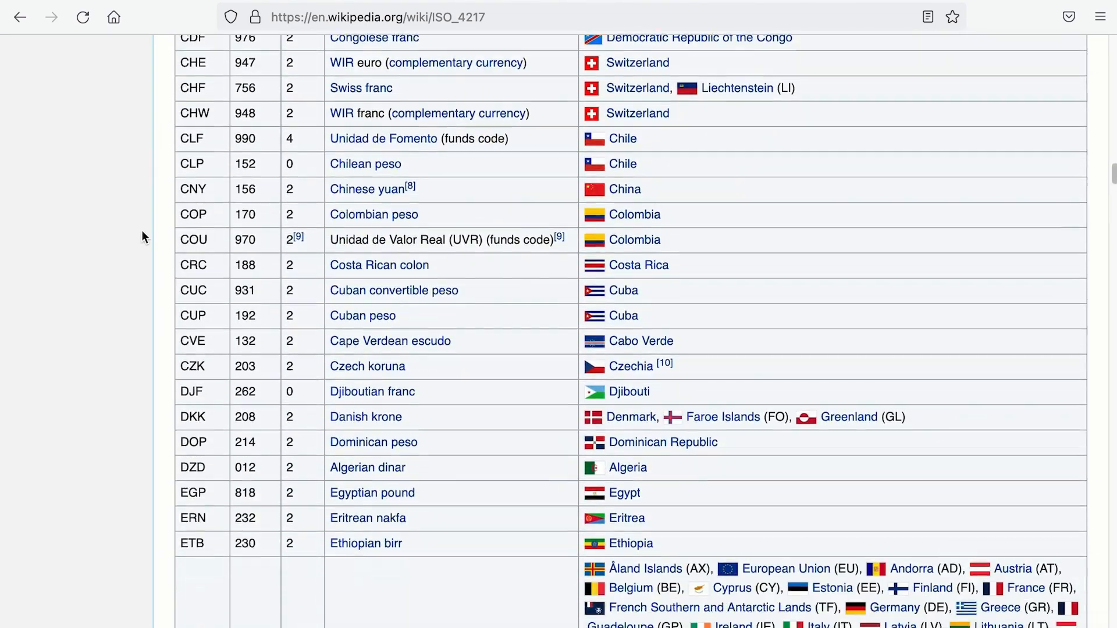
scroll(141, 236, down, 6)
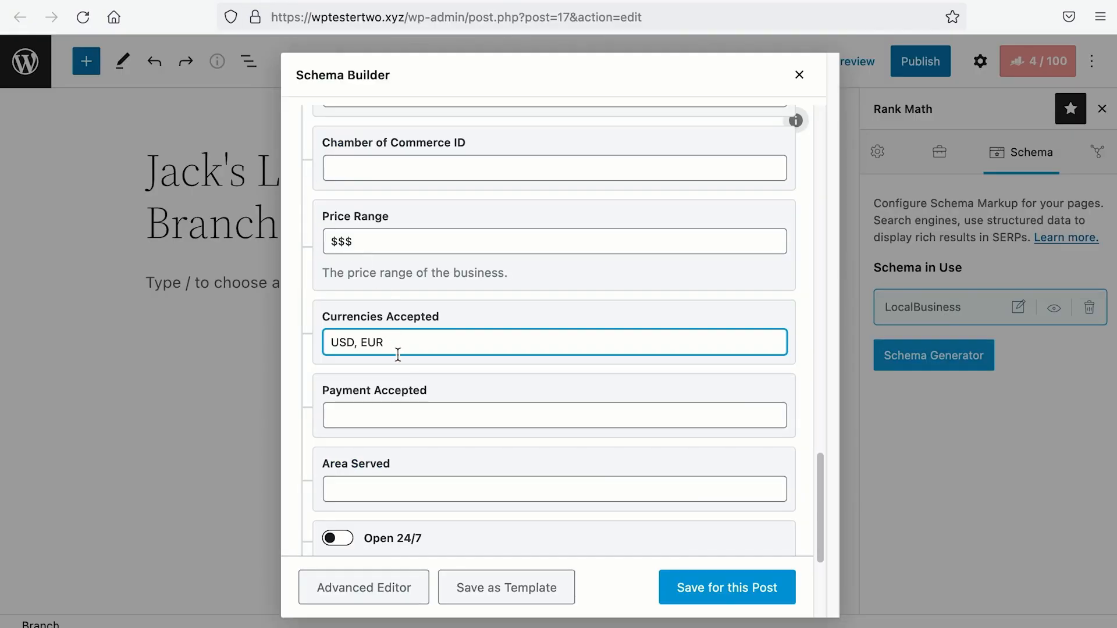
Step: Replace the accepted currencies with SGD
key(ctrl+a)
text(SGD)
scroll(363, 264, down, 3)
Step: Set payments accepted to Cash, Credit Card, Debit Card, Nets and switch on Open 24/7
click(363, 263)
text(Cash, Credit Card, Paypal)
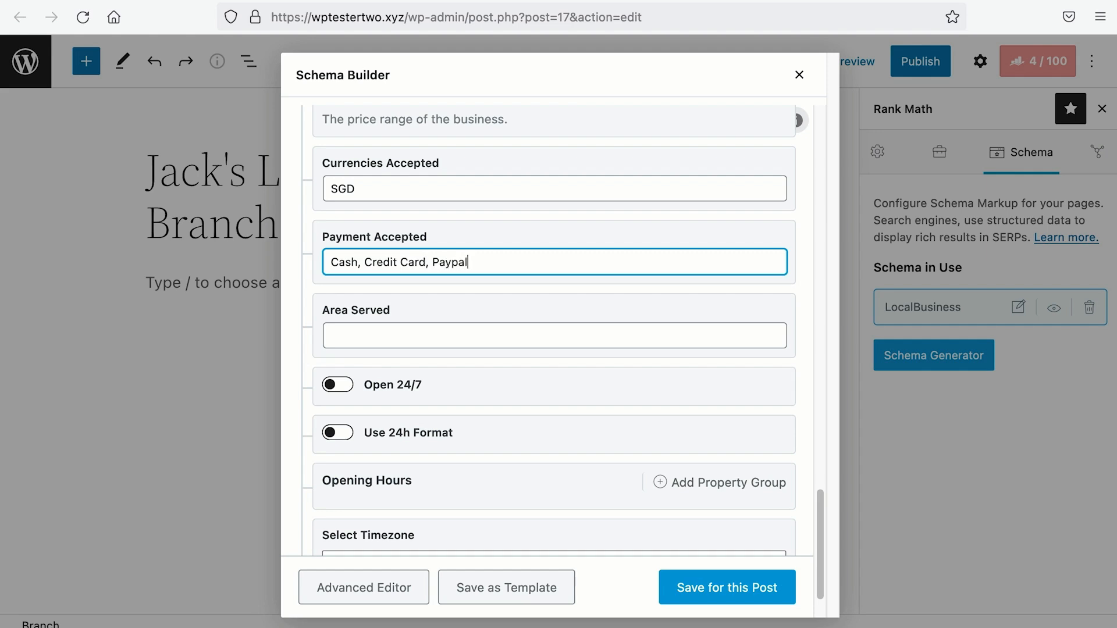
key(BackSpace)
key(BackSpace)
key(BackSpace)
key(BackSpace)
key(BackSpace)
key(BackSpace)
text(Debit Card, Nets)
click(363, 340)
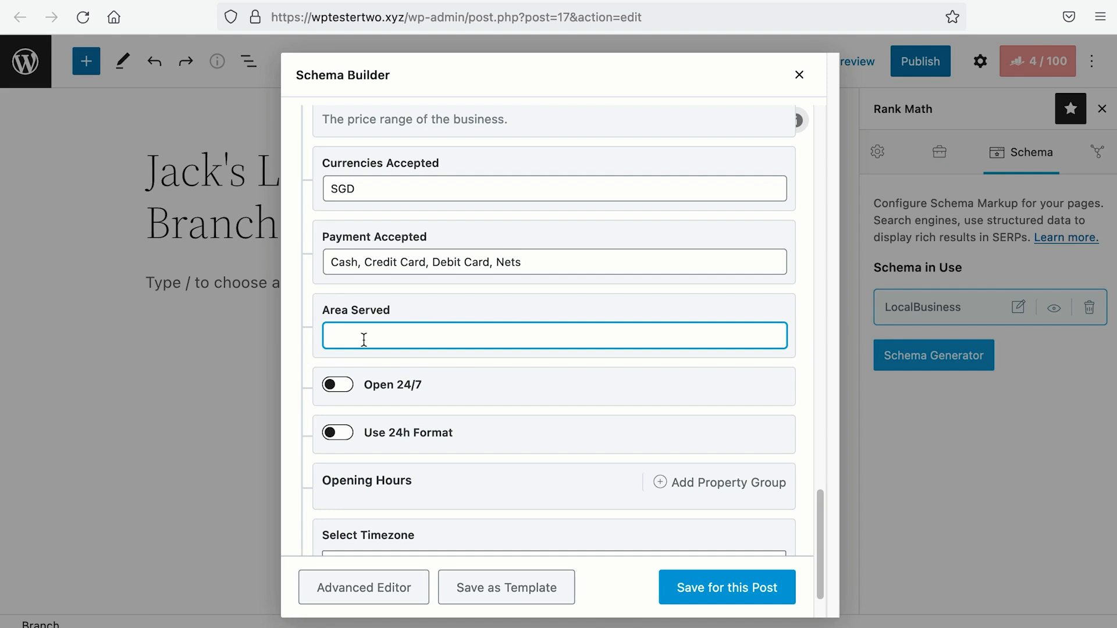
click(349, 386)
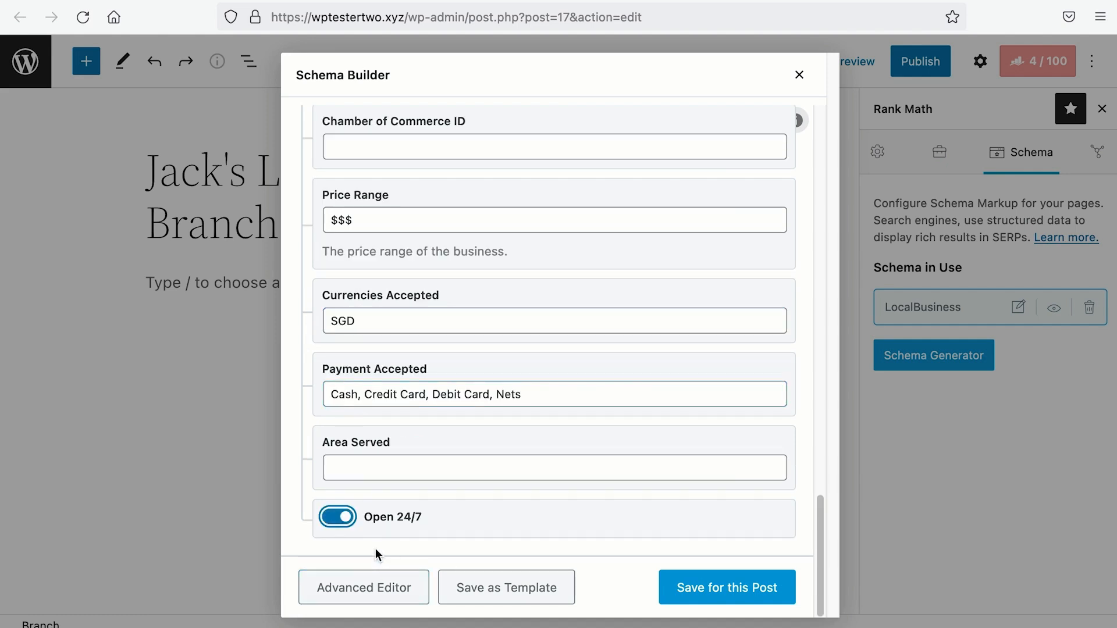
Step: Turn off Open 24/7 and add a Monday–Friday hours group from 11:00 to 14:00
click(345, 525)
scroll(345, 525, down, 4)
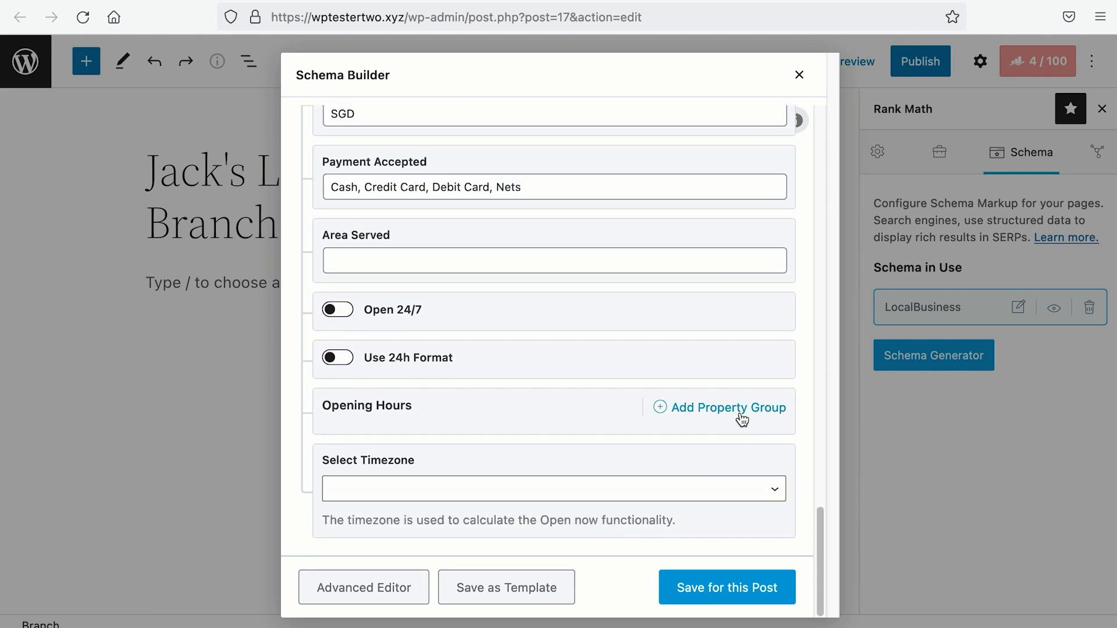
click(741, 412)
scroll(742, 414, down, 4)
drag(343, 198, 480, 196)
scroll(505, 353, down, 1)
click(511, 426)
scroll(486, 302, down, 5)
click(483, 366)
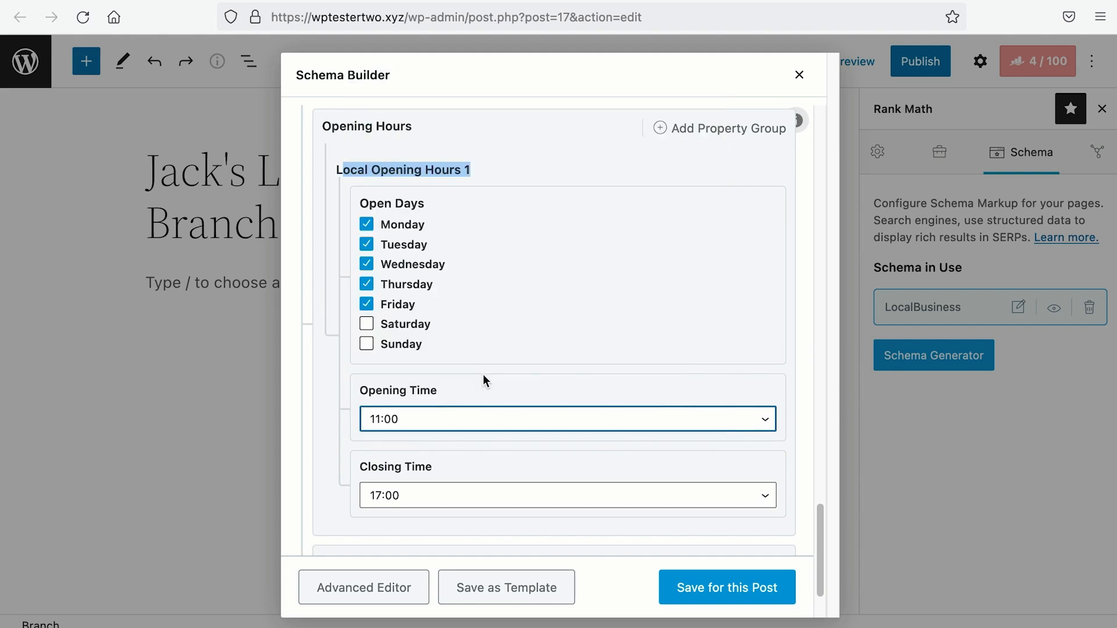
scroll(482, 384, down, 1)
click(483, 465)
click(478, 260)
scroll(483, 267, down, 1)
scroll(484, 270, up, 4)
Step: Add a second weekday hours group from 18:00 to 22:00
click(719, 309)
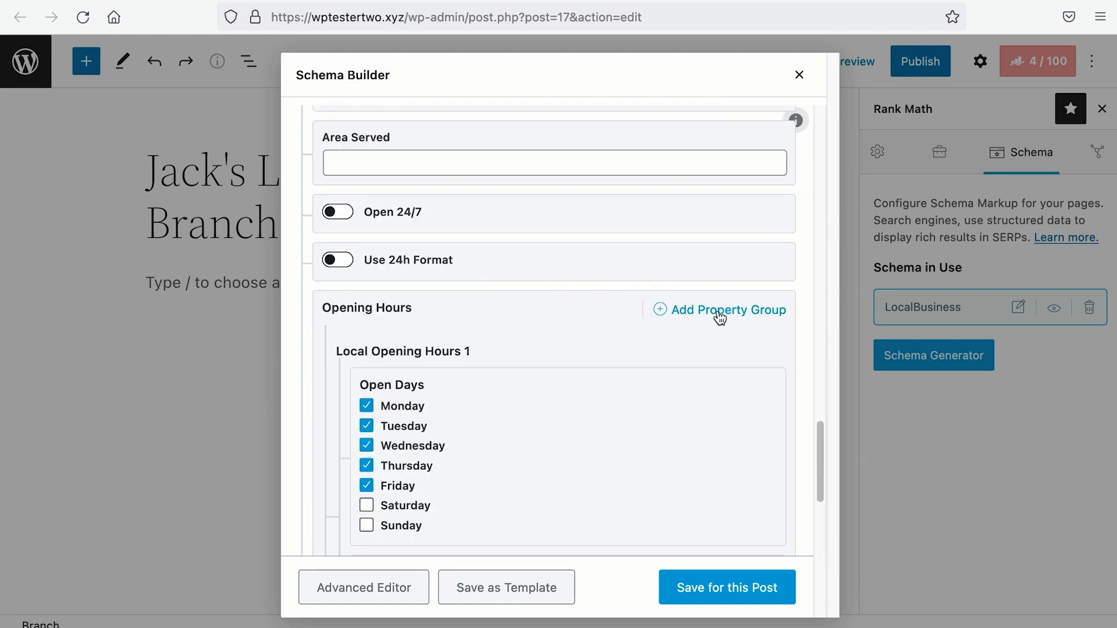
scroll(658, 324, down, 8)
scroll(640, 343, down, 2)
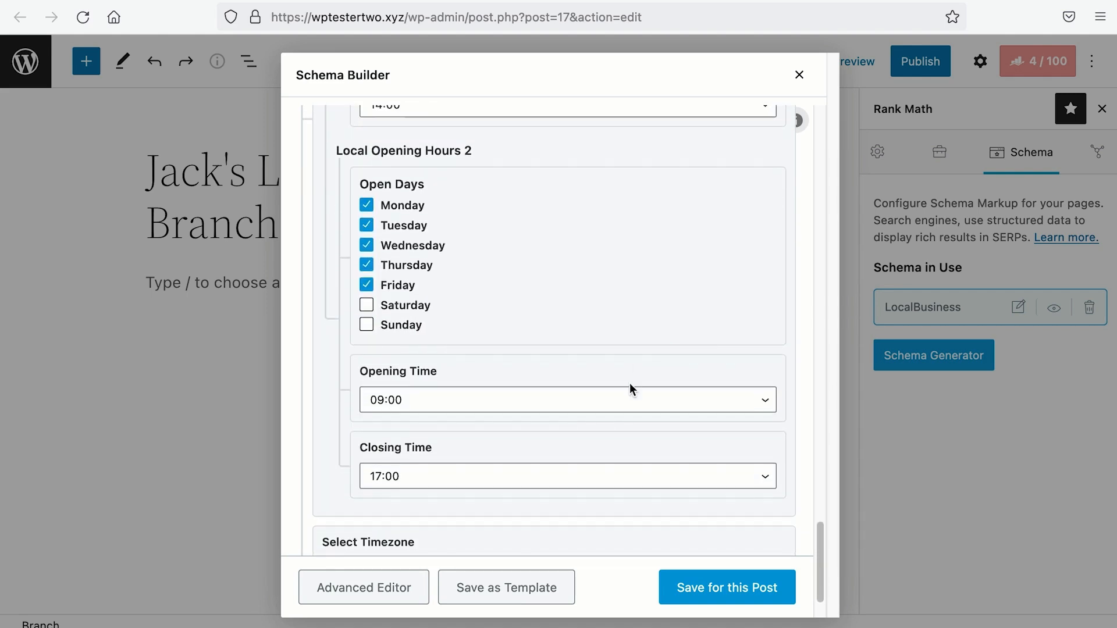
click(617, 397)
scroll(594, 340, down, 8)
click(590, 346)
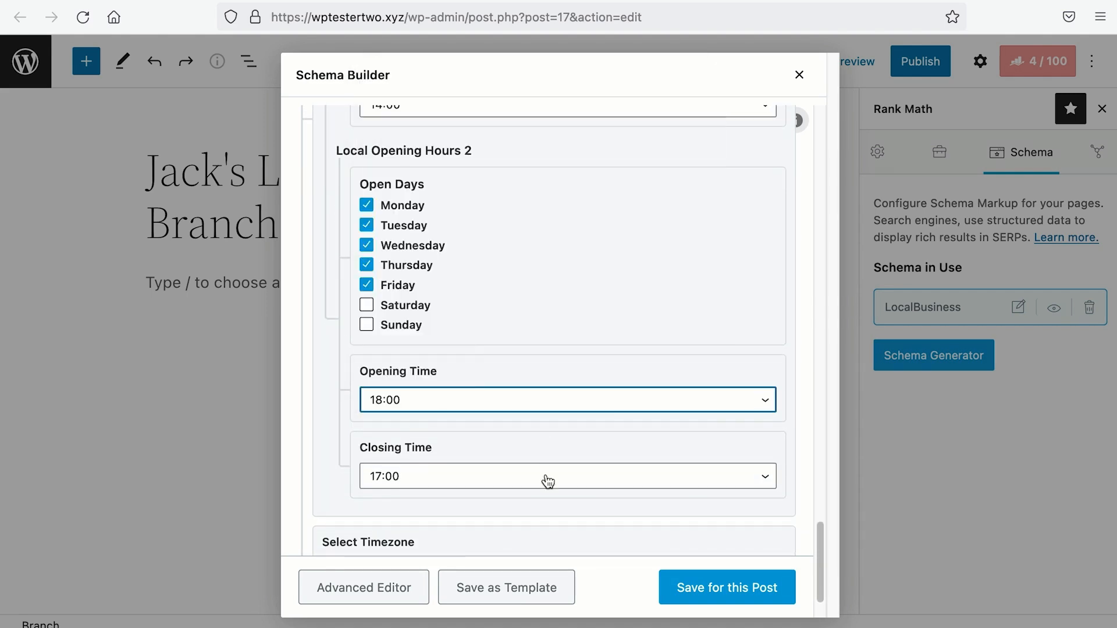
click(553, 472)
scroll(560, 453, down, 5)
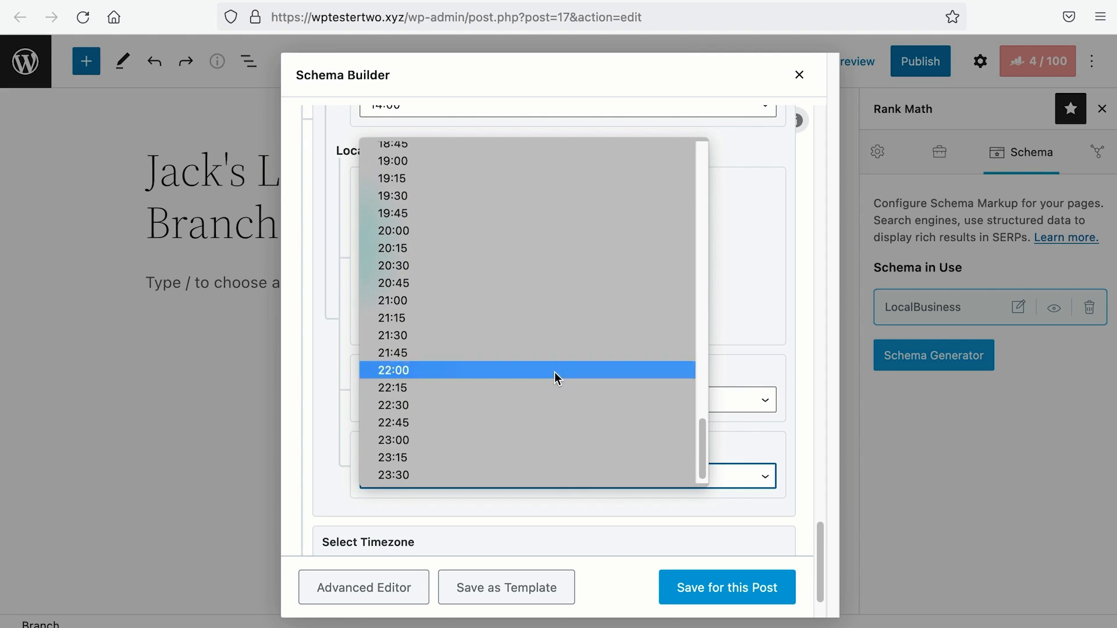
click(554, 372)
scroll(554, 372, up, 2)
scroll(554, 371, up, 7)
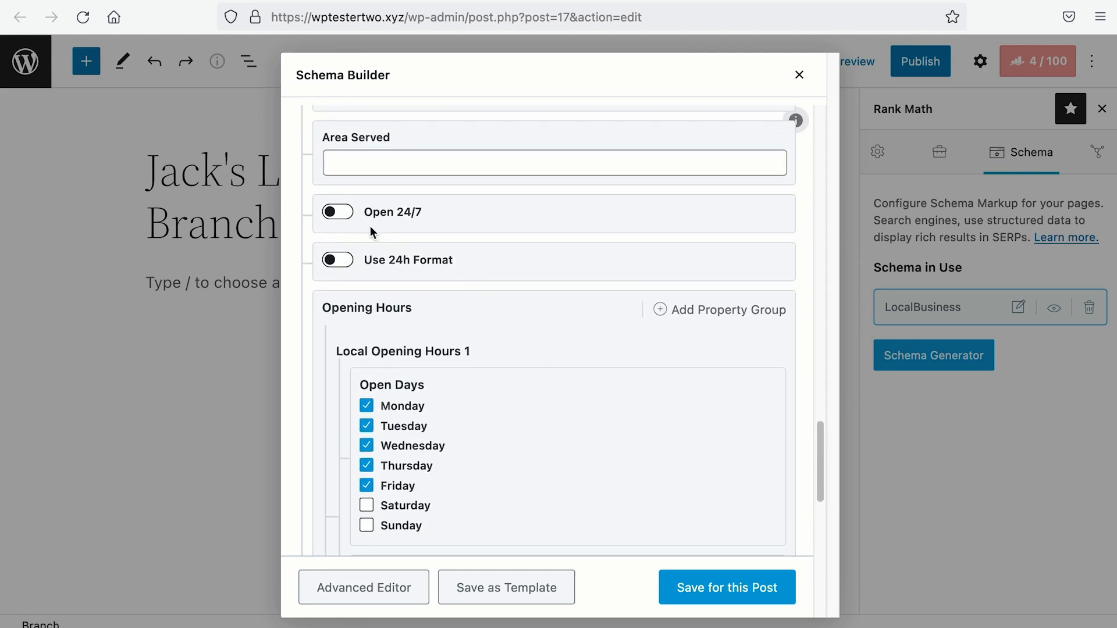
Step: Set the timezone to Asia/Singapore, leaving Open 24/7 off
click(338, 212)
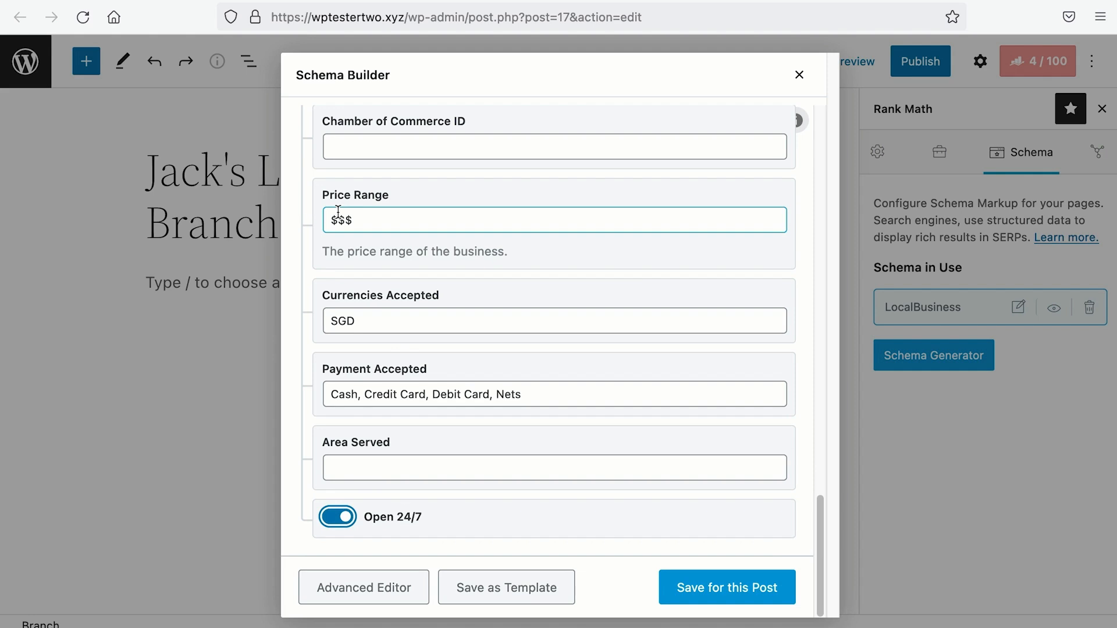
click(338, 517)
scroll(454, 490, down, 10)
click(457, 496)
scroll(469, 426, down, 20)
scroll(469, 426, down, 10)
click(430, 341)
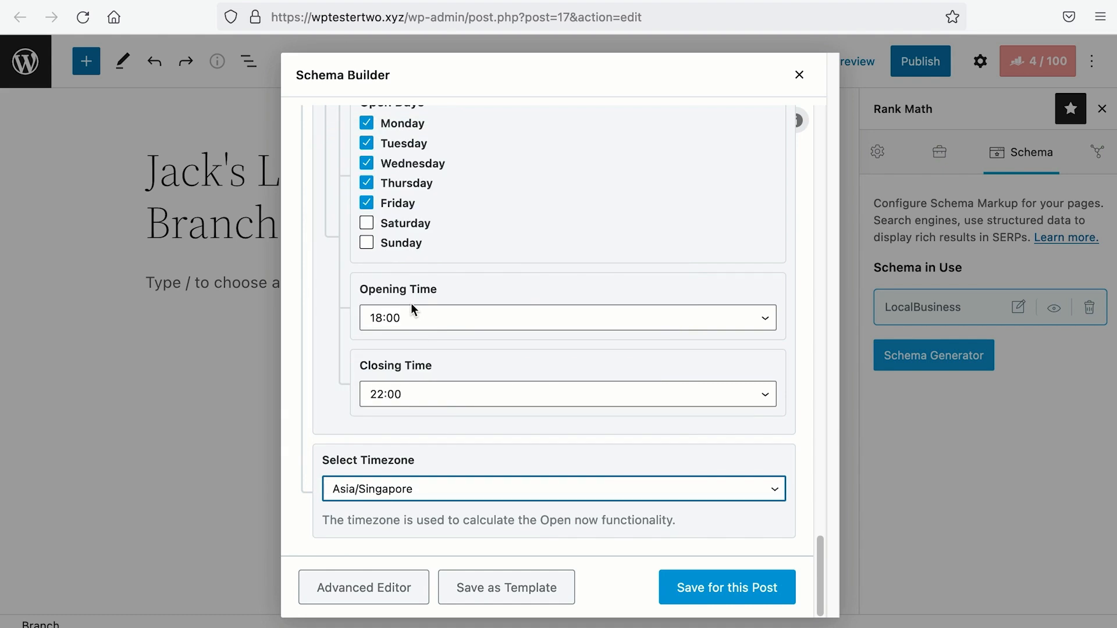
scroll(411, 308, up, 10)
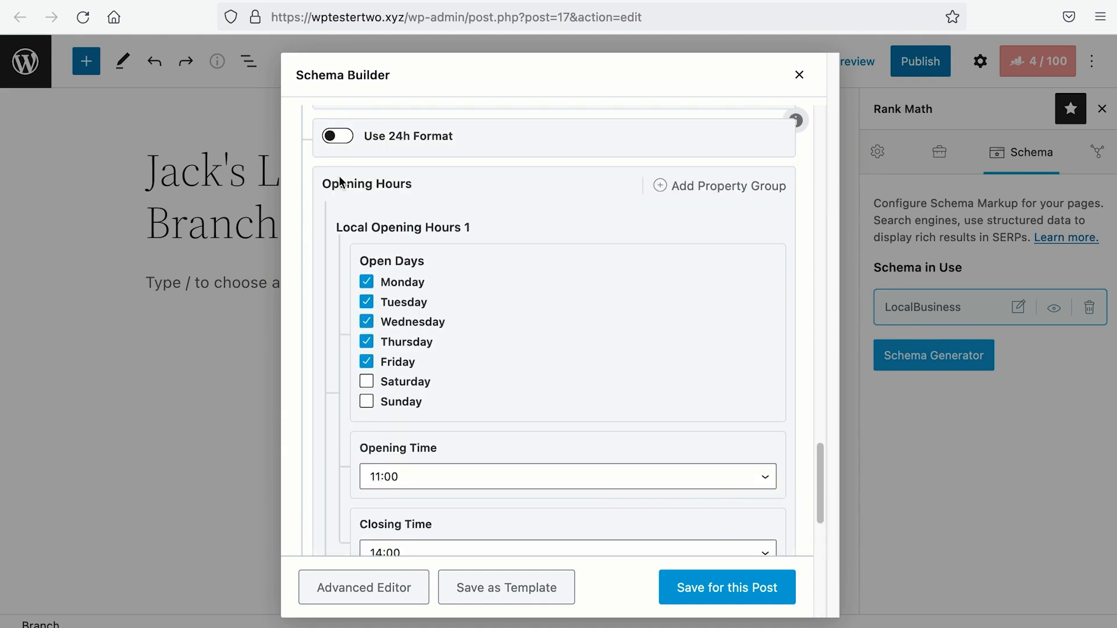
Step: Switch Open 24/7 back on, review the schema fields, and save the schema to the post
click(336, 119)
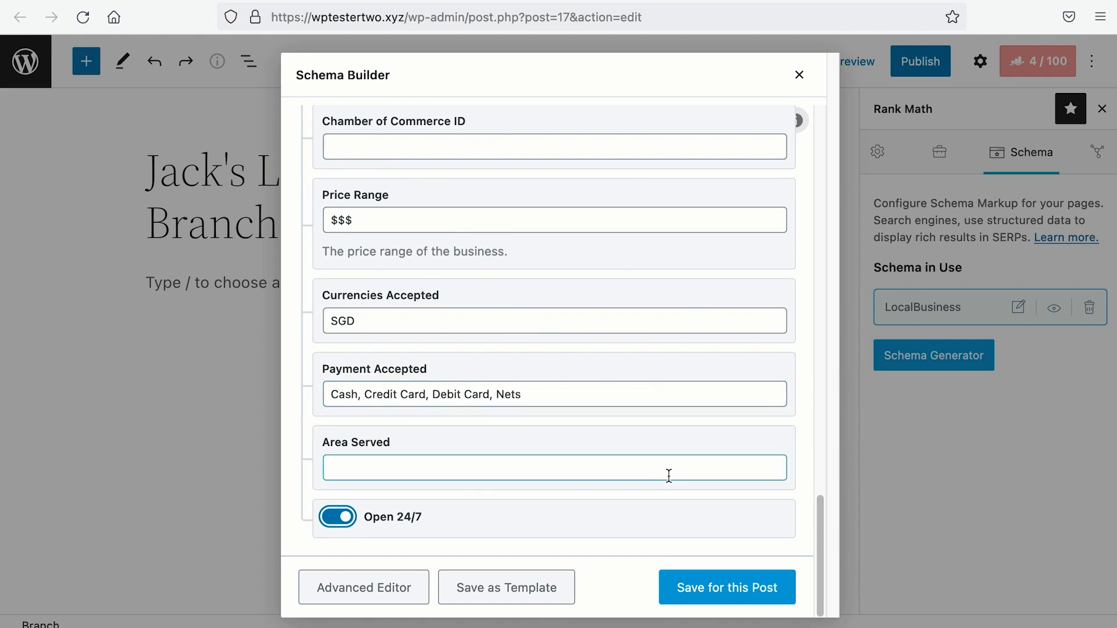
scroll(669, 476, up, 5)
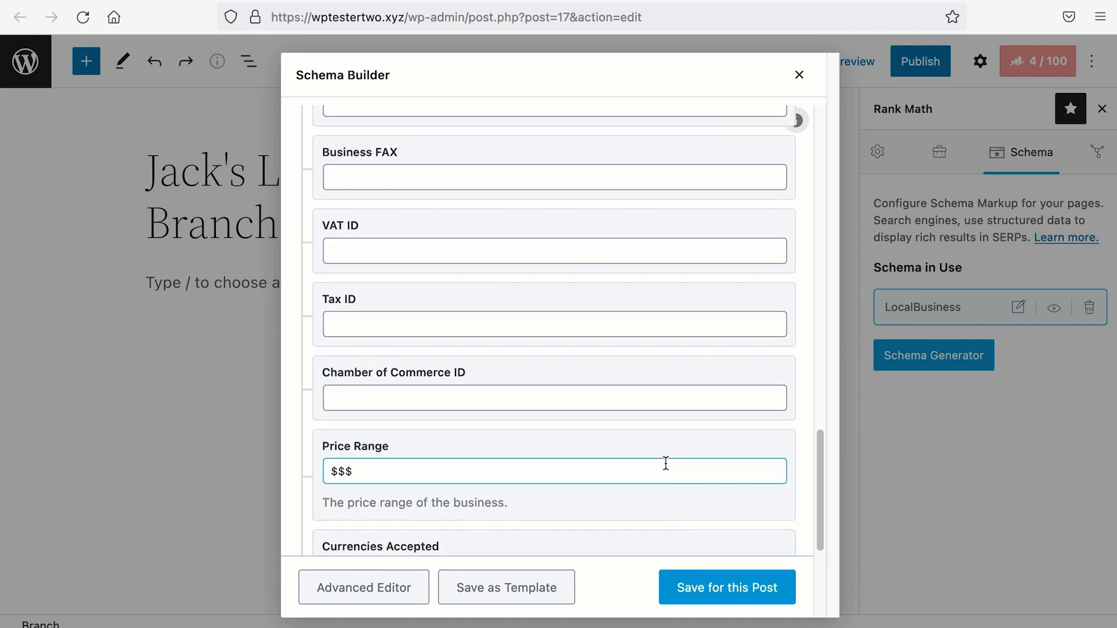
scroll(667, 464, up, 10)
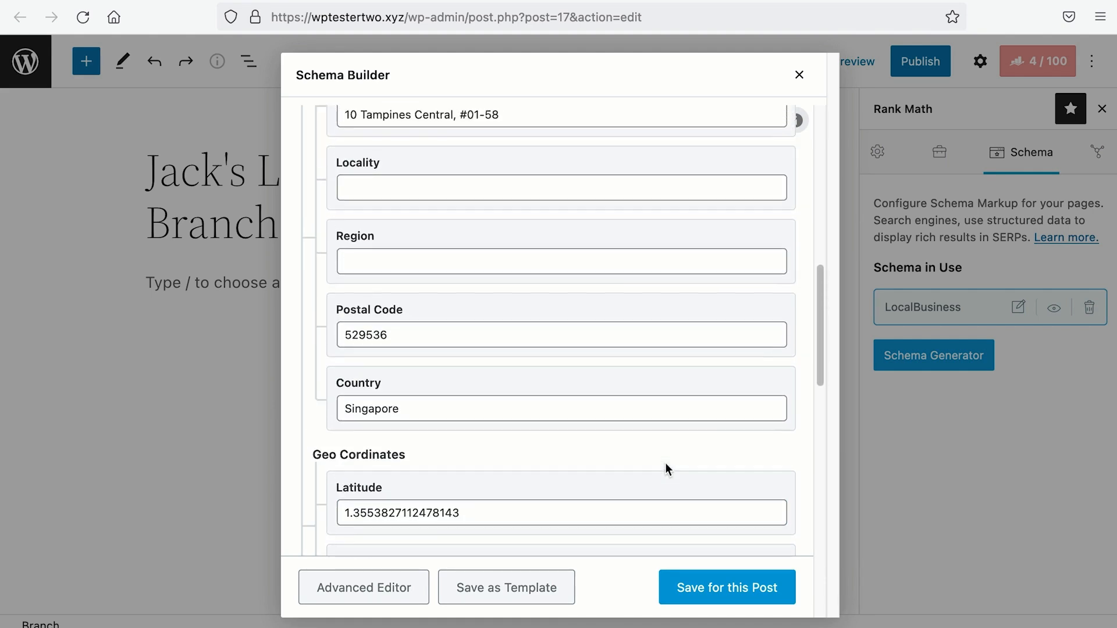
scroll(665, 464, up, 7)
scroll(665, 464, down, 12)
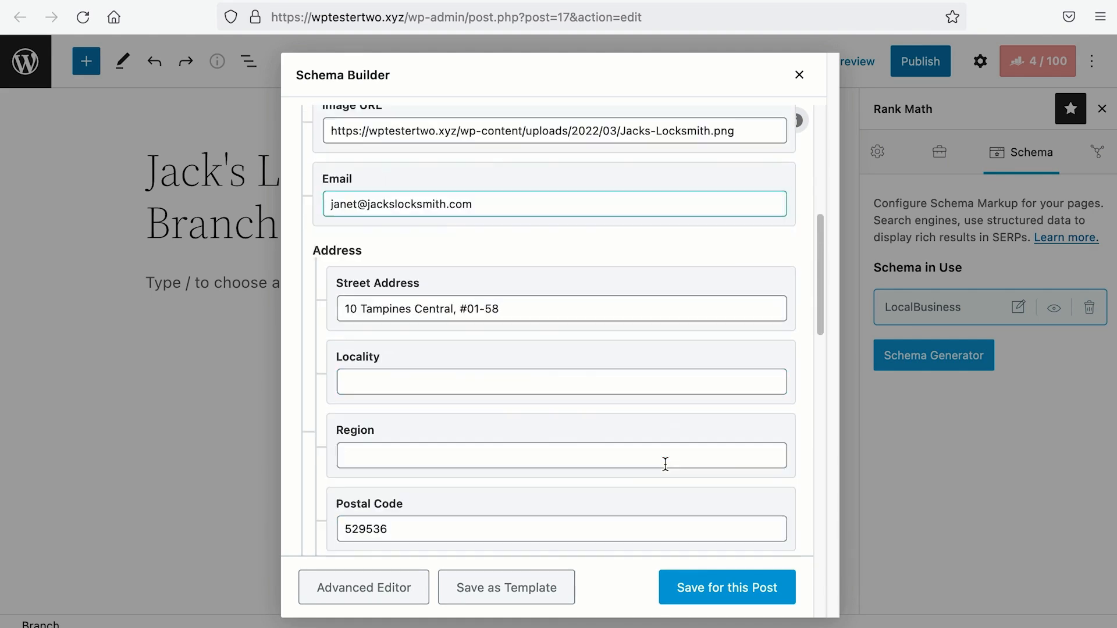
scroll(666, 464, down, 12)
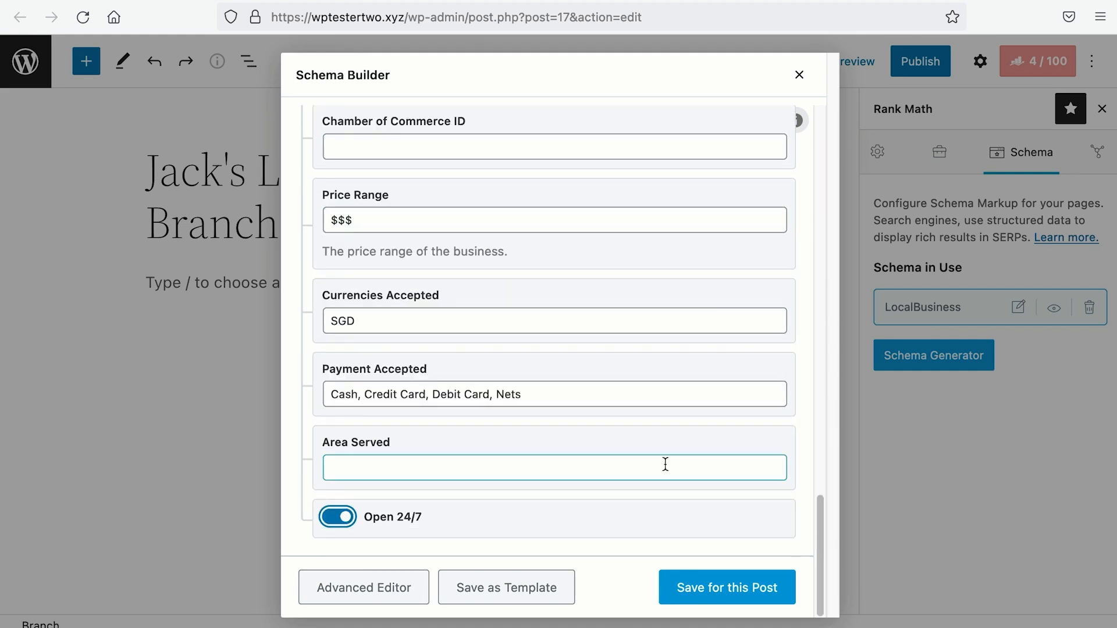
click(544, 588)
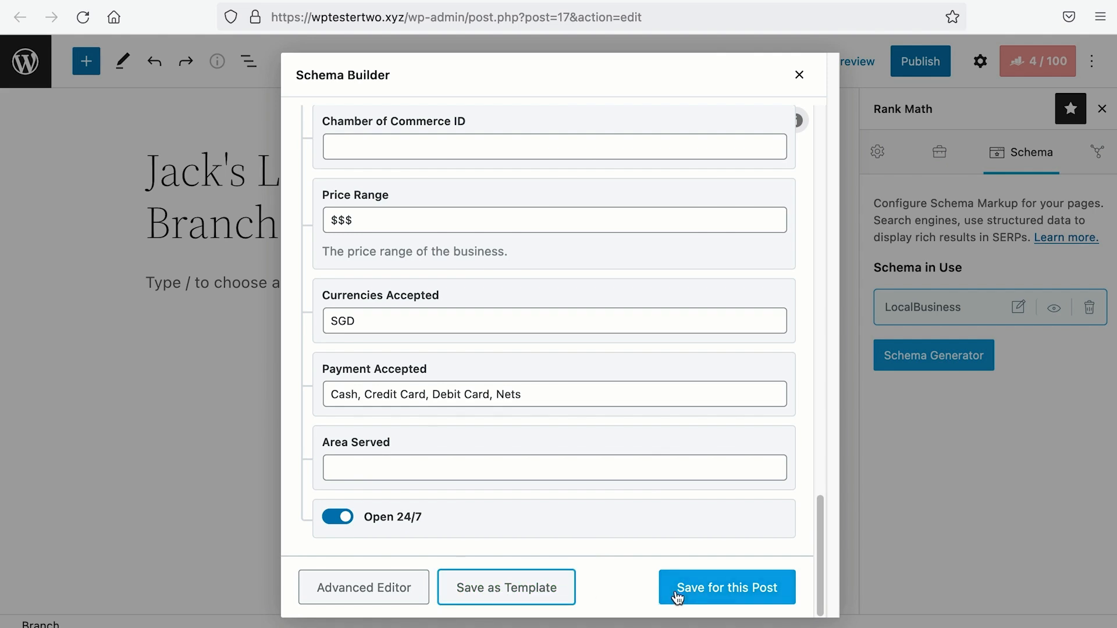
click(677, 594)
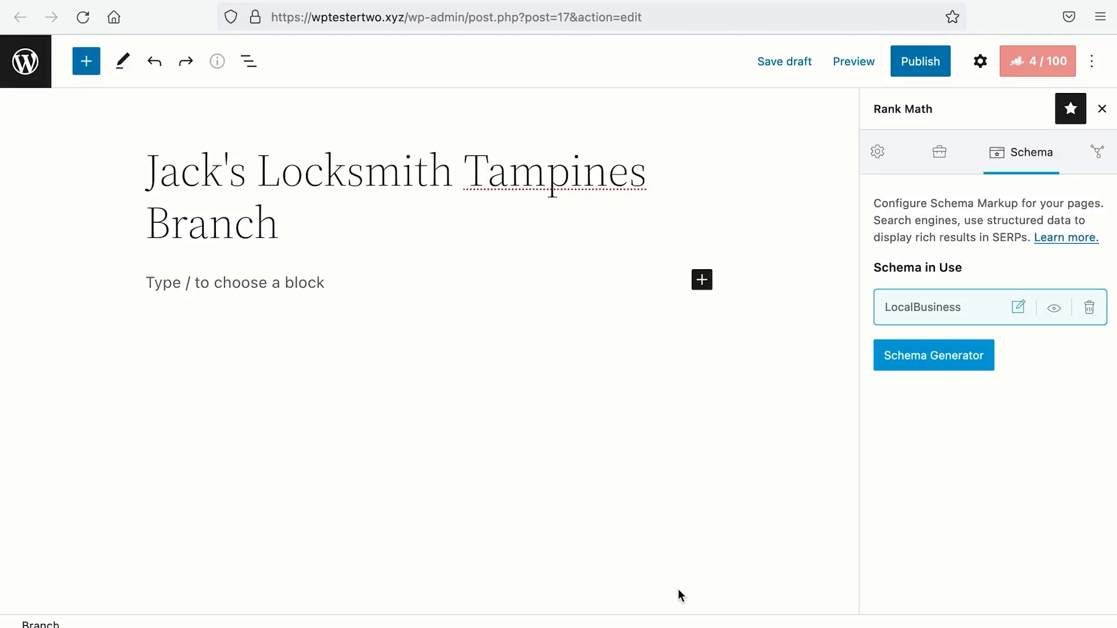
Step: Insert a Local Business by Rank Math block into the post body and publish the Tampines branch
click(325, 283)
click(703, 280)
click(833, 564)
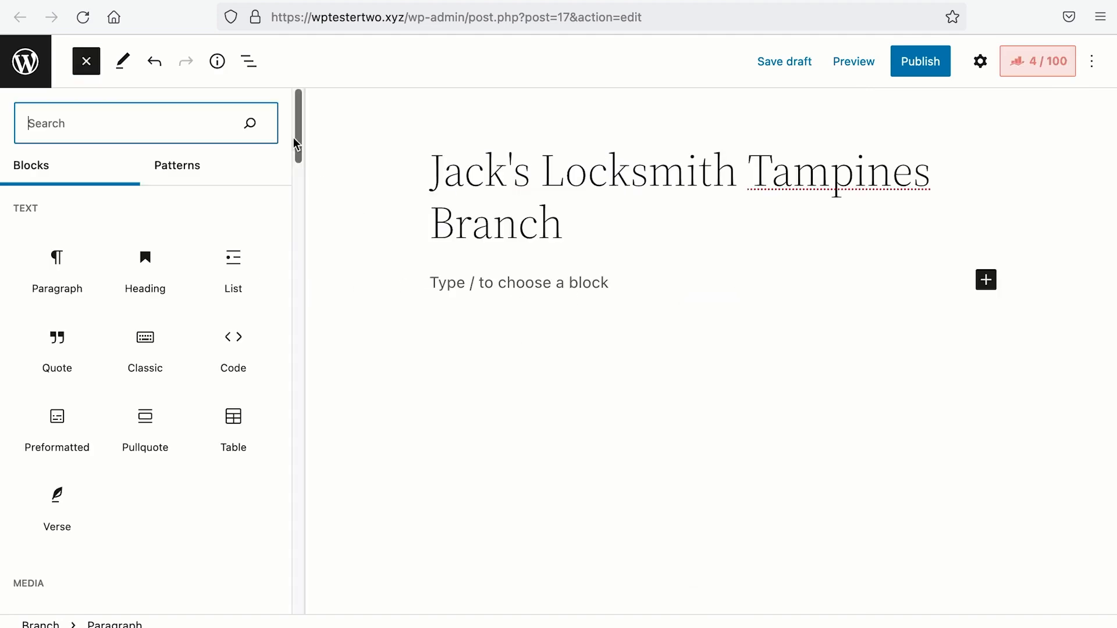
scroll(277, 369, down, 15)
scroll(277, 593, down, 1)
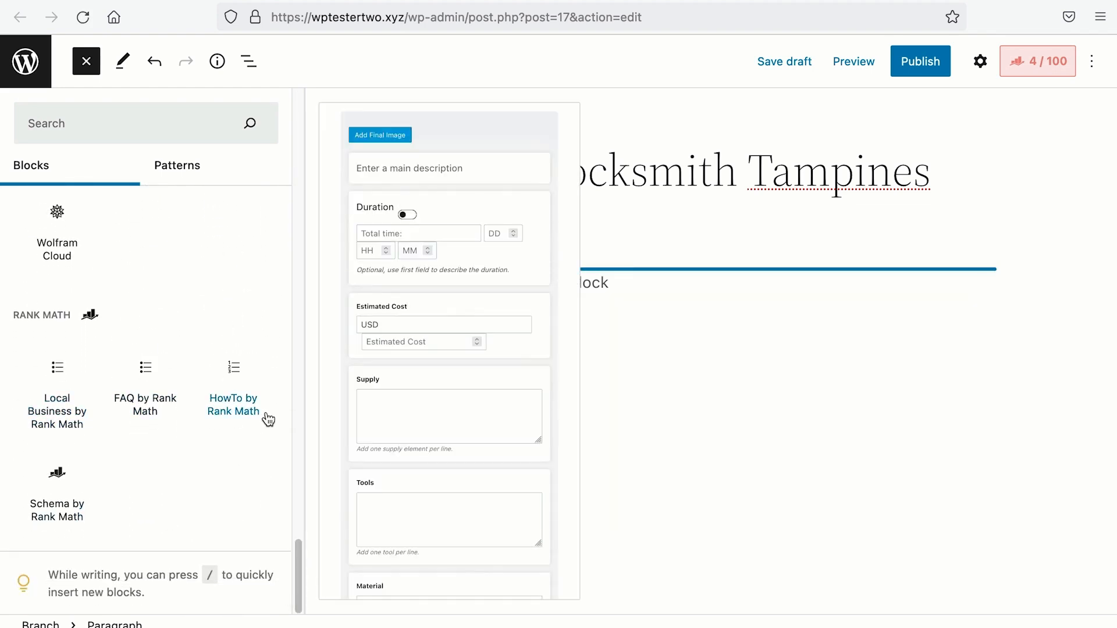
click(64, 406)
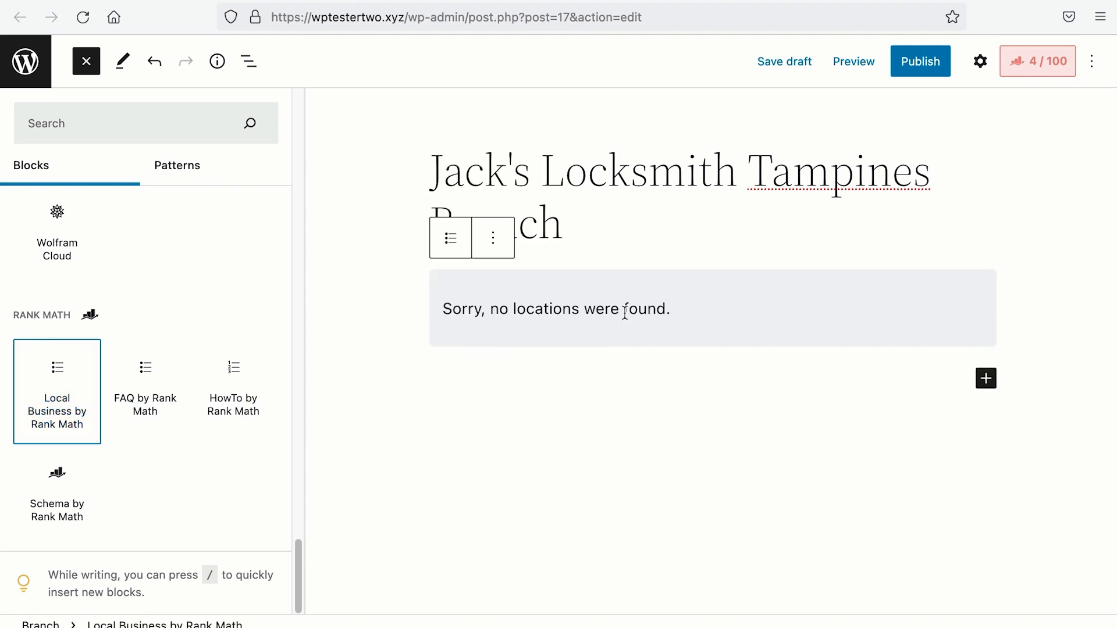
click(924, 71)
click(923, 68)
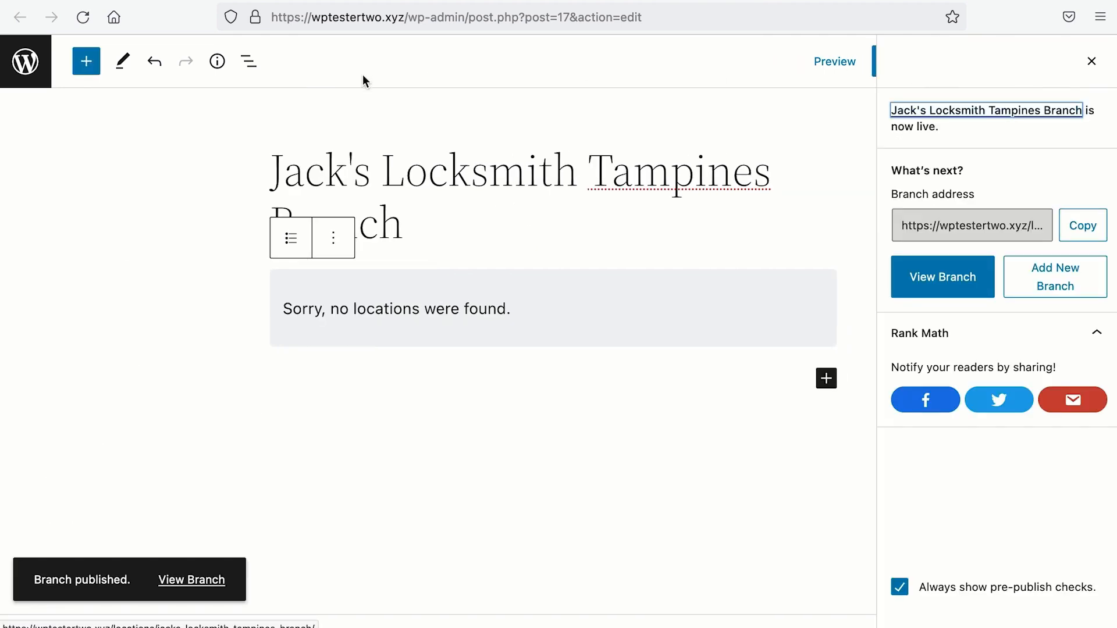
Step: Reload the branch editor and open the Local Business block's settings
click(75, 23)
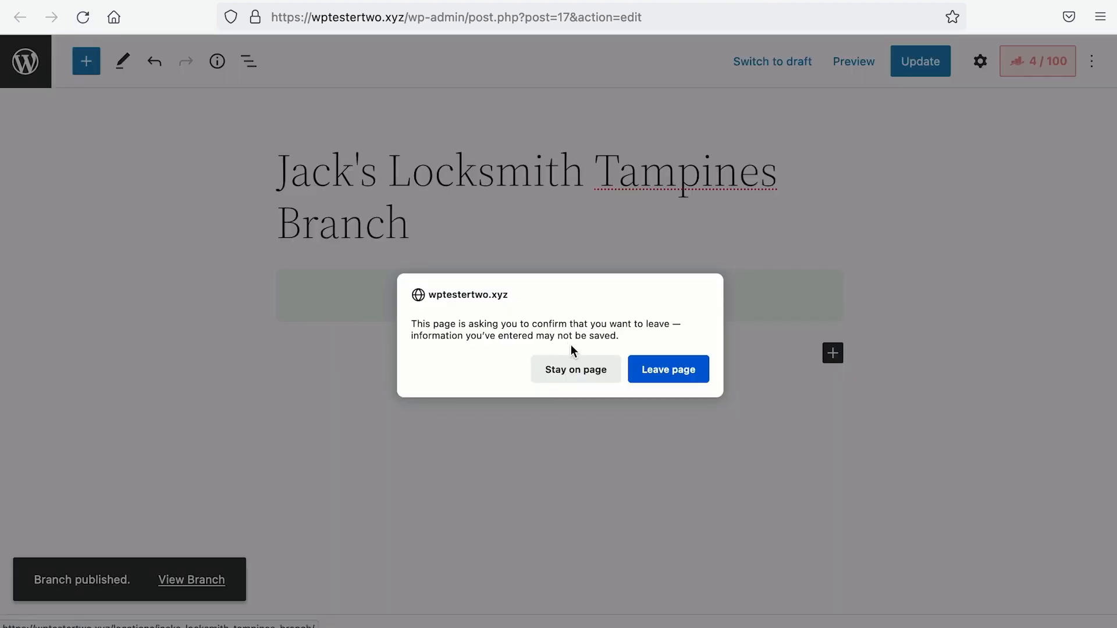
click(658, 364)
scroll(659, 363, down, 10)
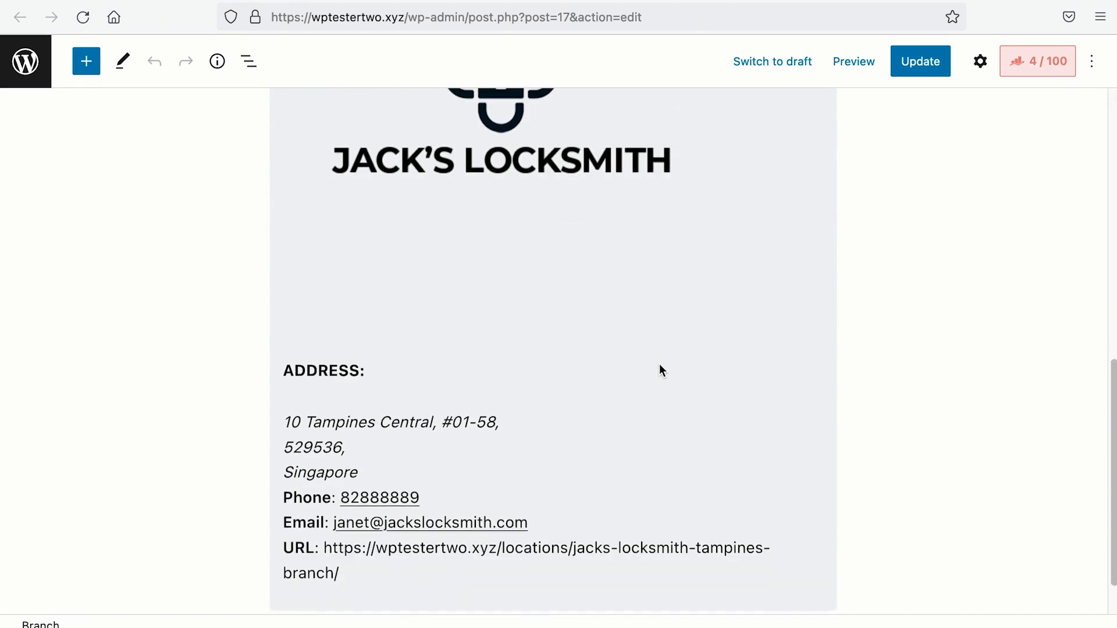
scroll(660, 365, down, 3)
click(811, 349)
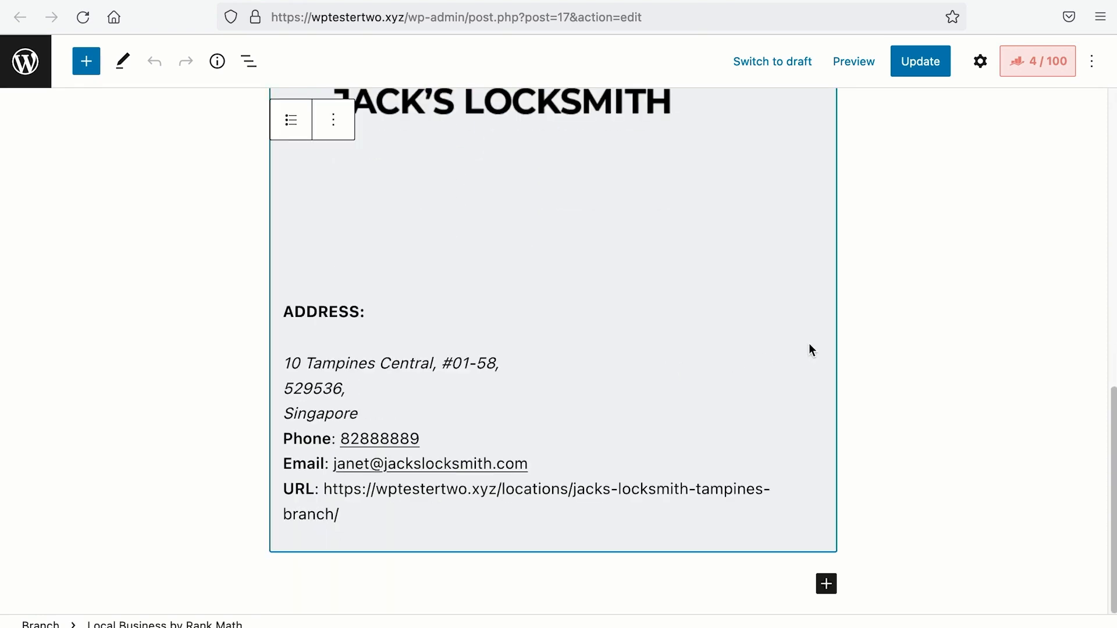
click(981, 61)
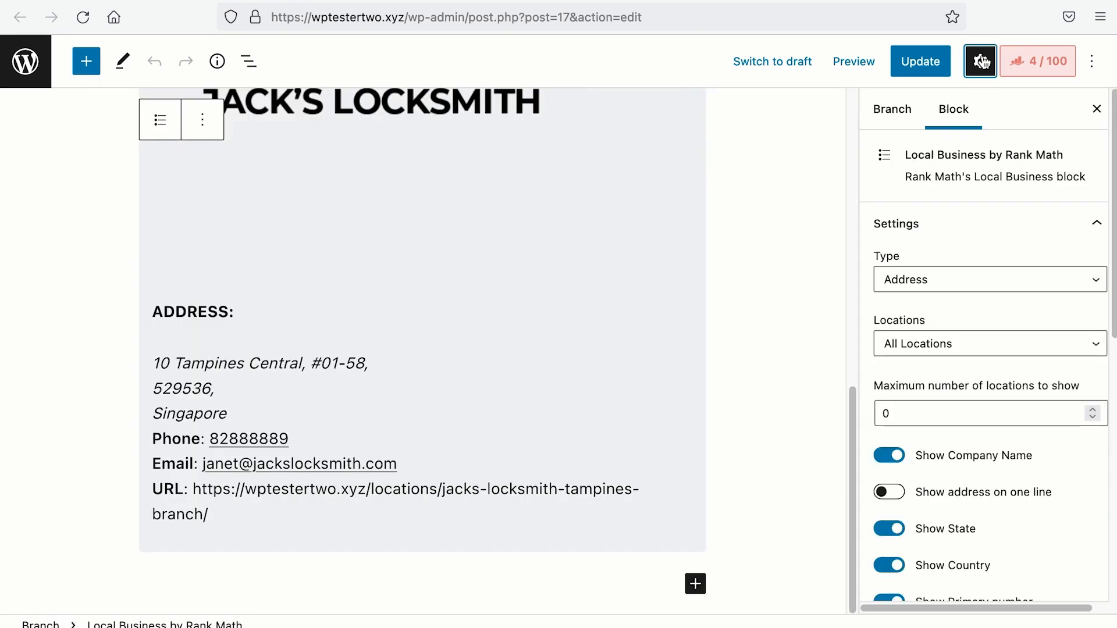
scroll(999, 267, down, 6)
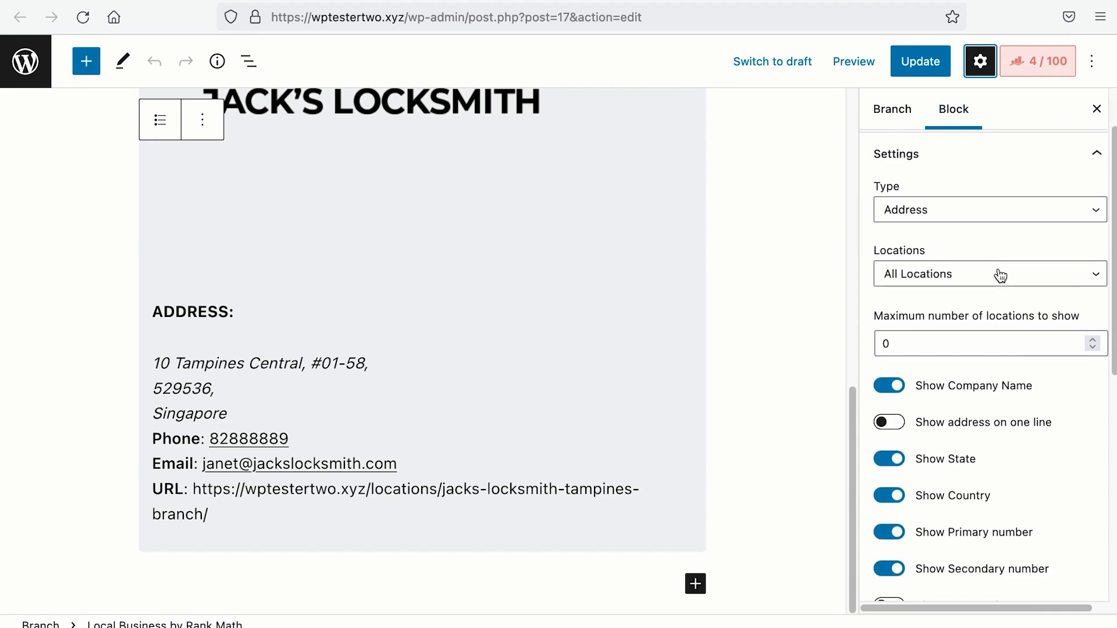
scroll(999, 268, up, 6)
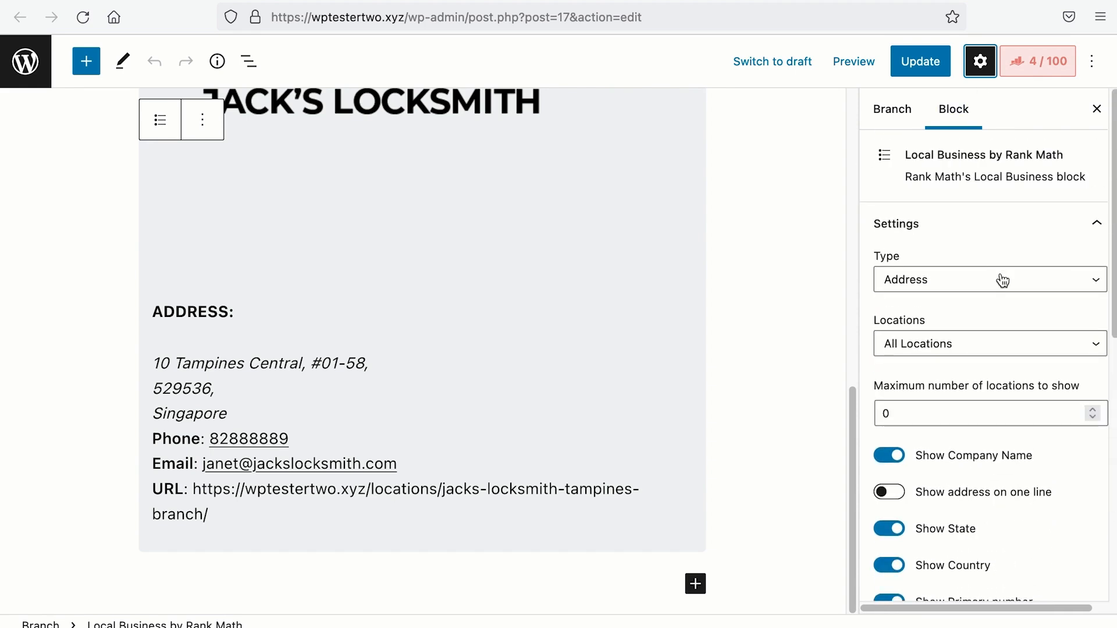
Step: Preview the block as Opening Hours, Map and Store Locator, then set it back to Address
click(1002, 279)
click(969, 296)
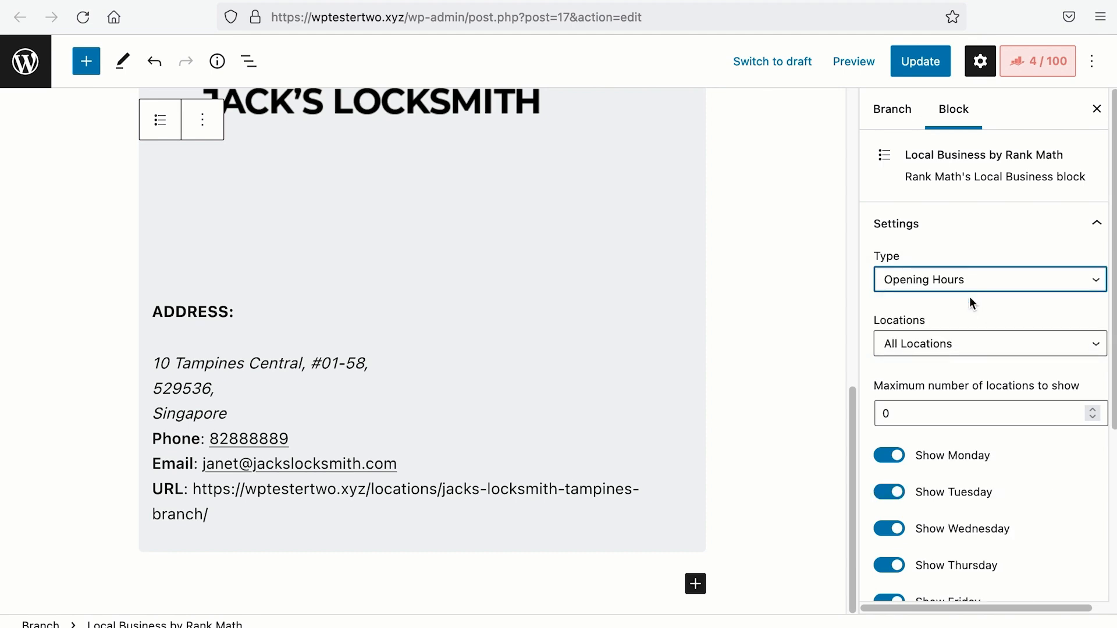
click(976, 285)
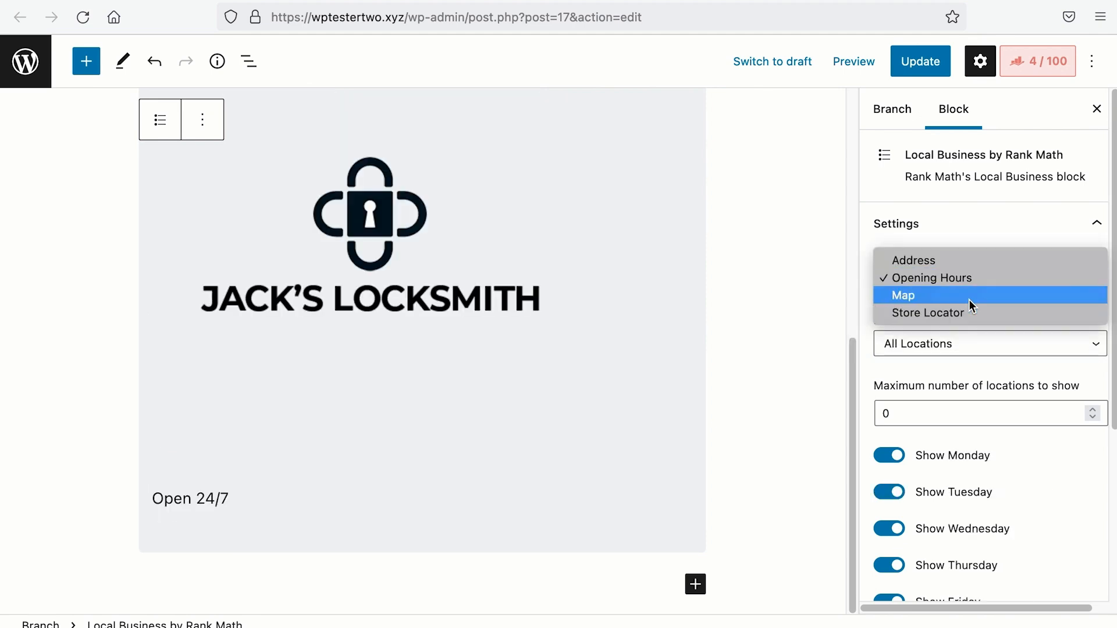
click(969, 299)
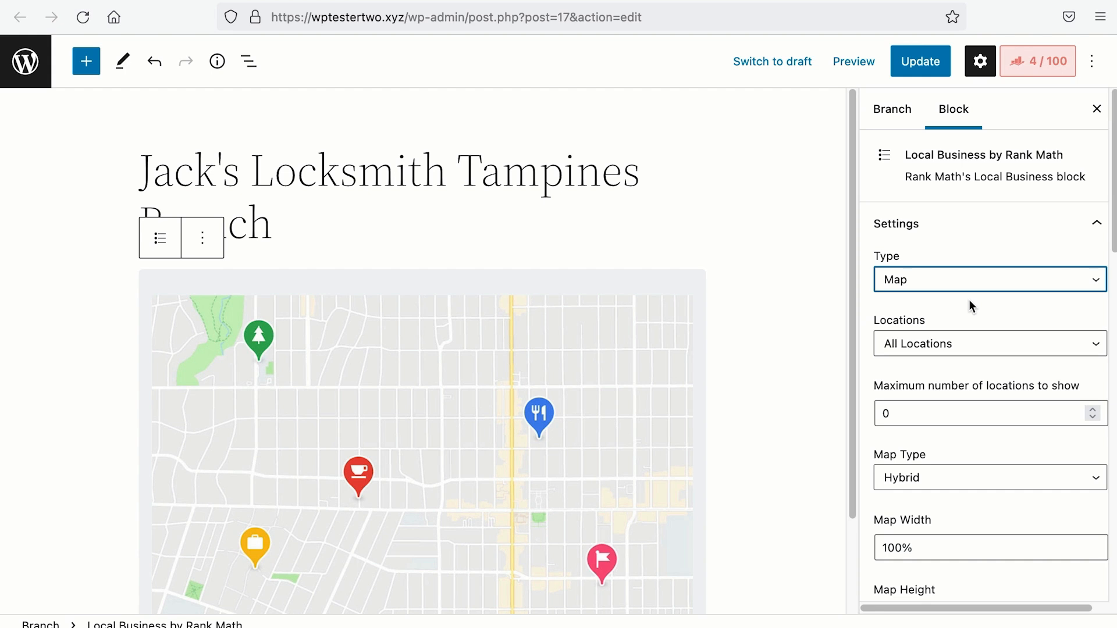
click(966, 286)
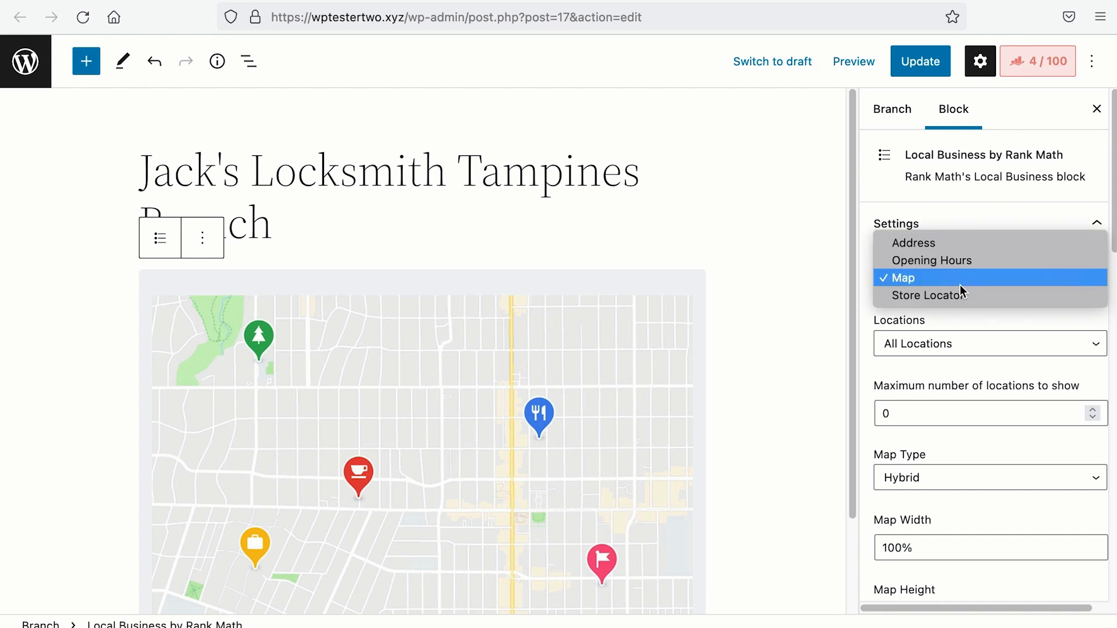
click(955, 303)
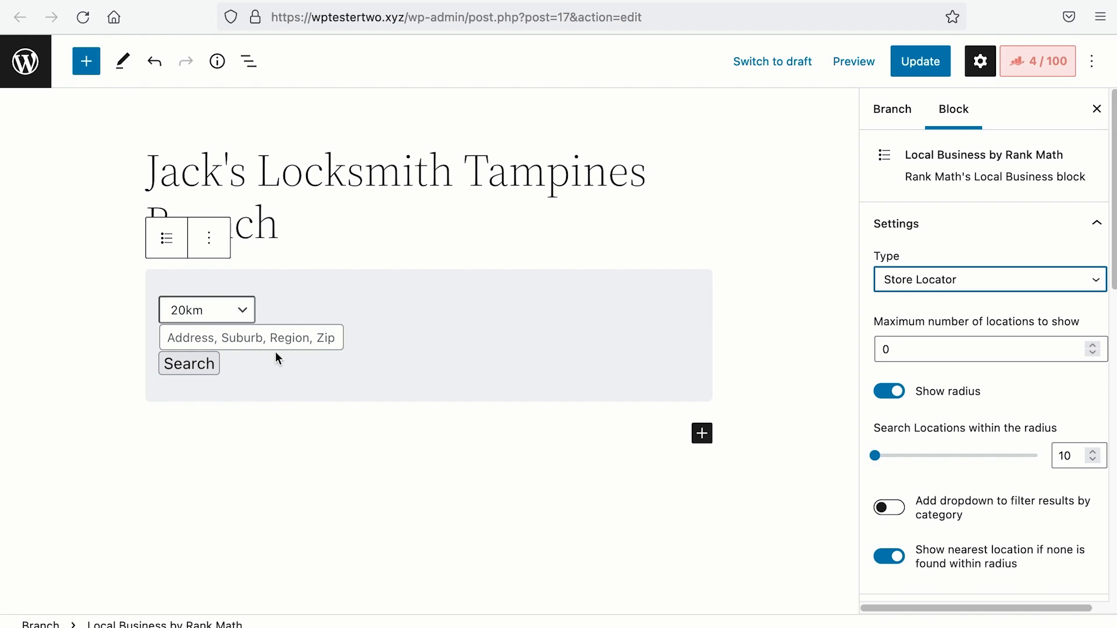
click(966, 280)
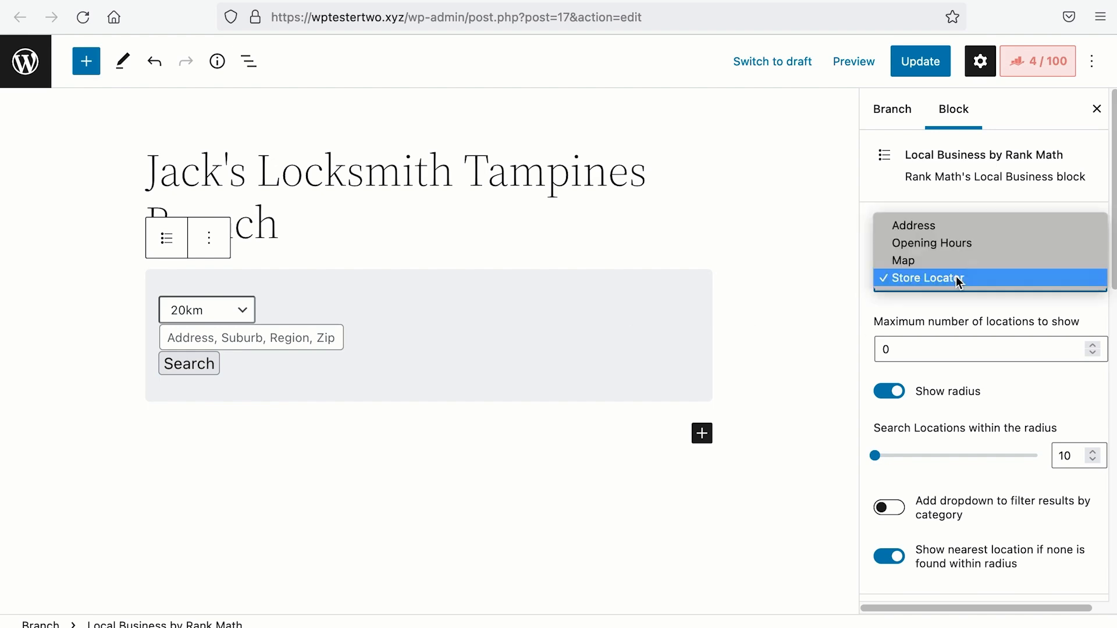
click(946, 225)
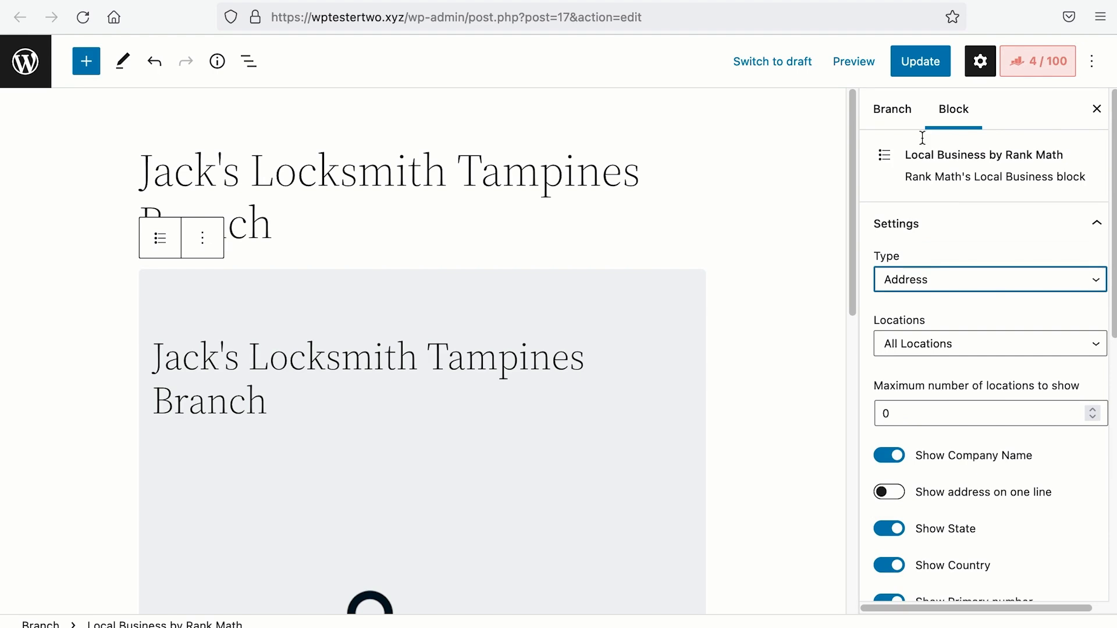
click(892, 109)
Step: Delete 'jacks-' and '-branch' from the URL slug so it reads locksmith-tampines
scroll(935, 420, down, 3)
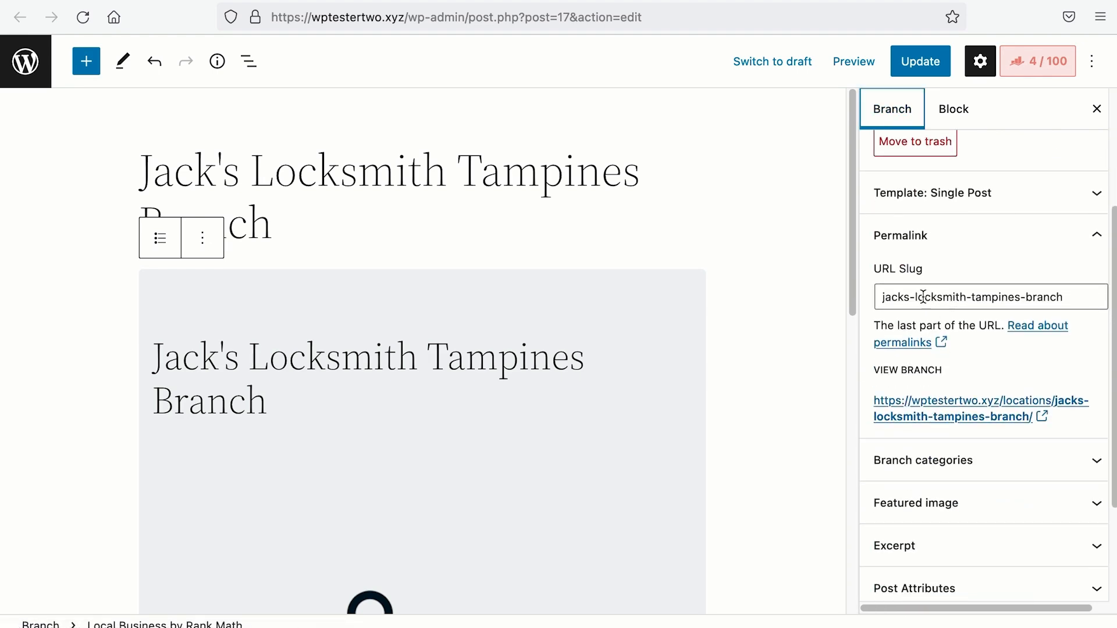
drag(916, 298, 1019, 298)
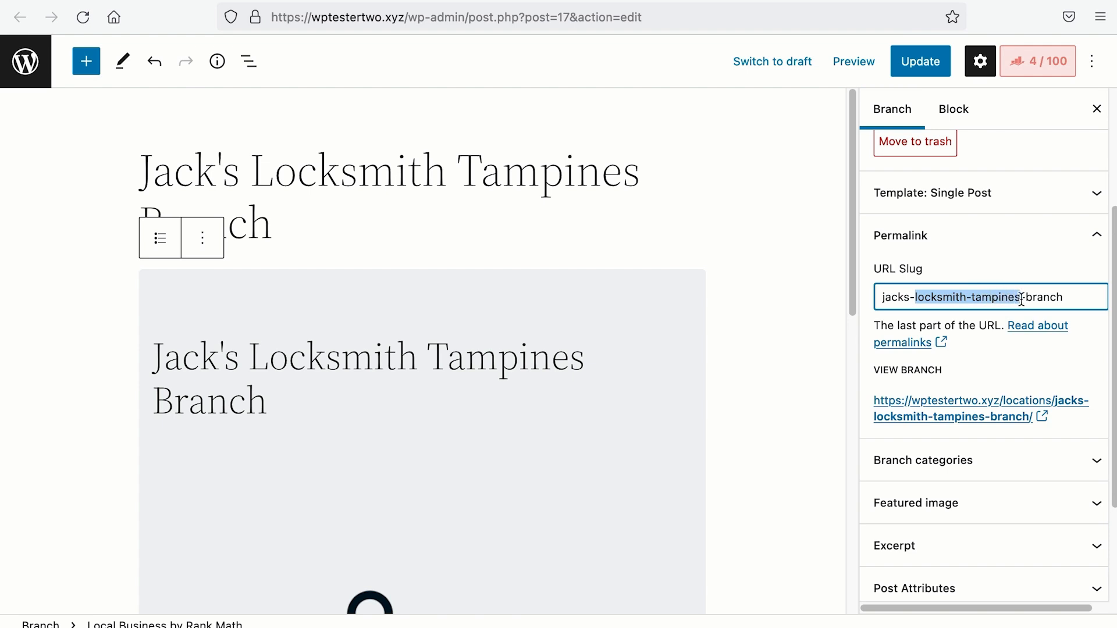
click(1021, 299)
drag(916, 297, 882, 298)
key(BackSpace)
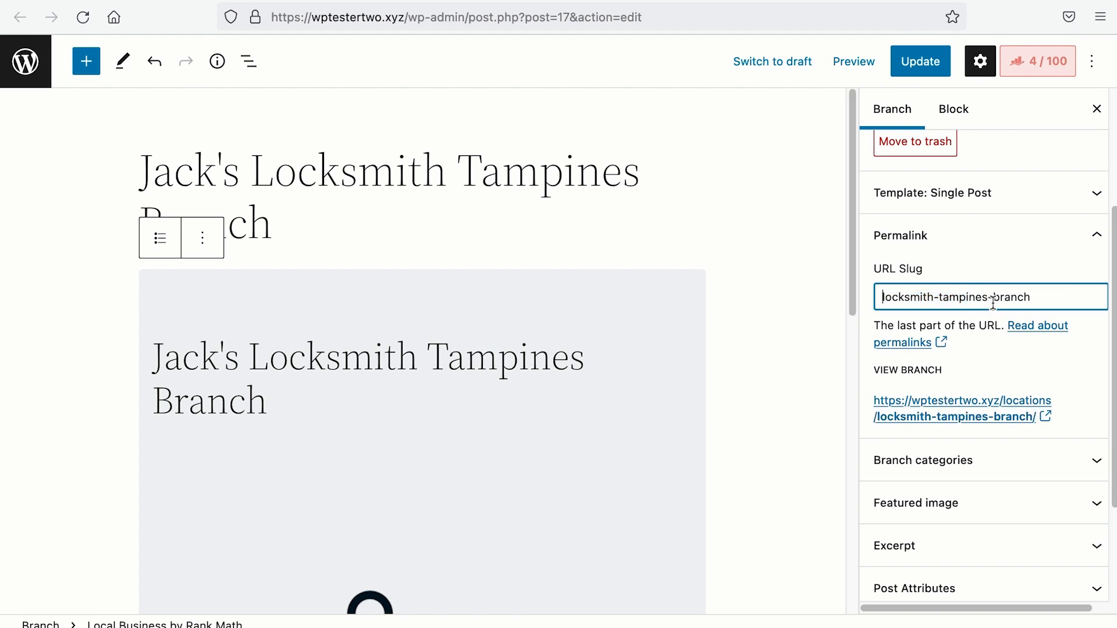
drag(990, 299, 1058, 298)
key(BackSpace)
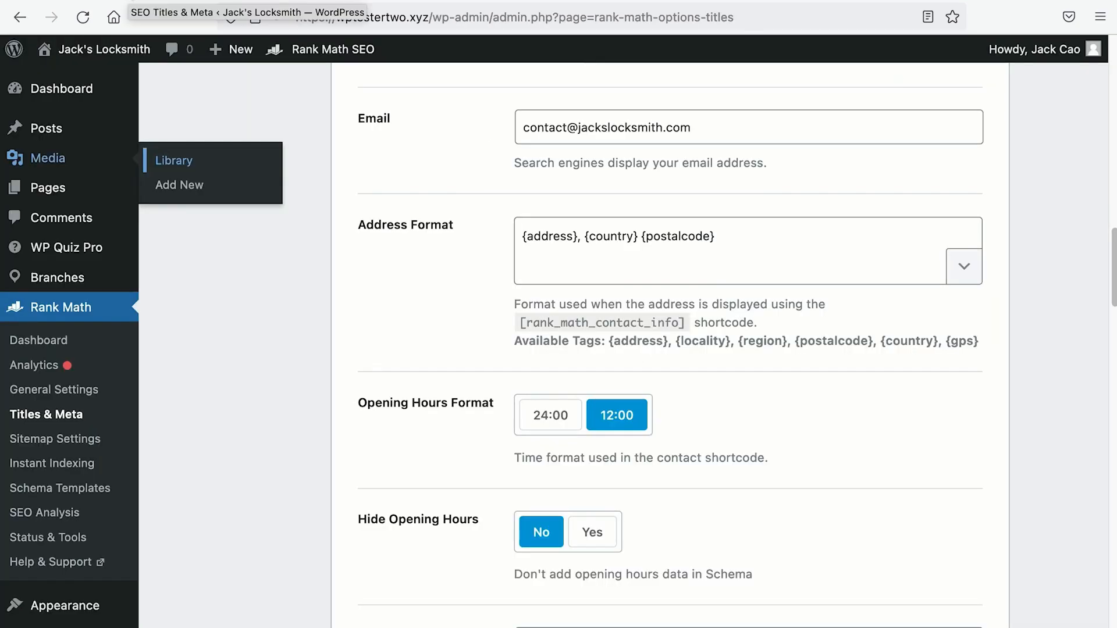
Step: Change the Locations Post Type Base from locations to branch
scroll(453, 281, down, 15)
scroll(454, 283, down, 5)
click(388, 267)
drag(344, 261, 412, 281)
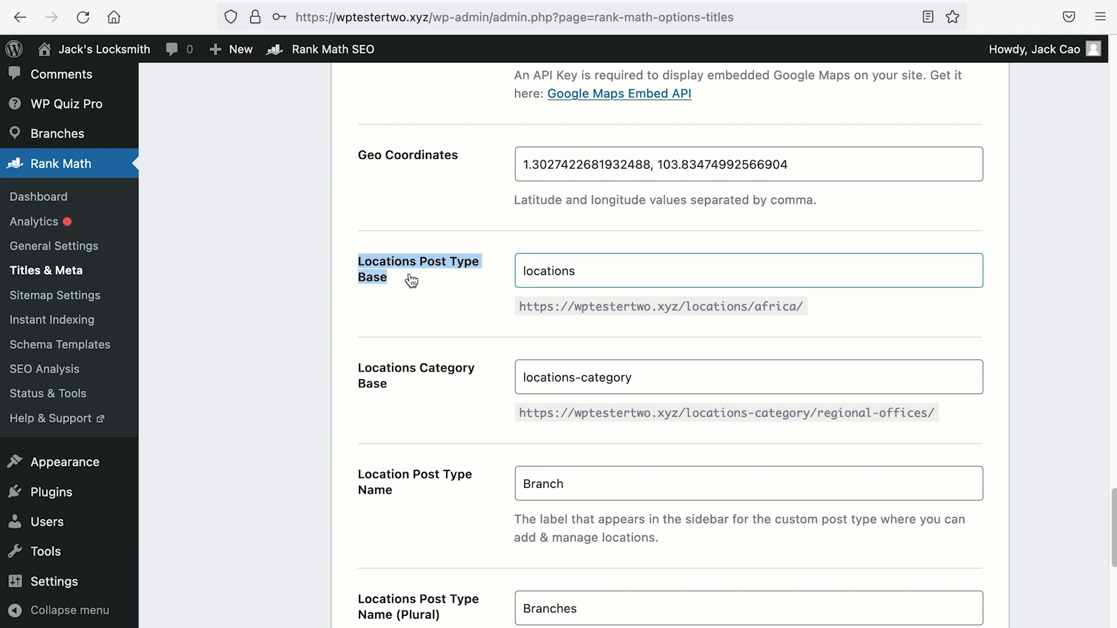
drag(611, 273, 456, 277)
text(branch)
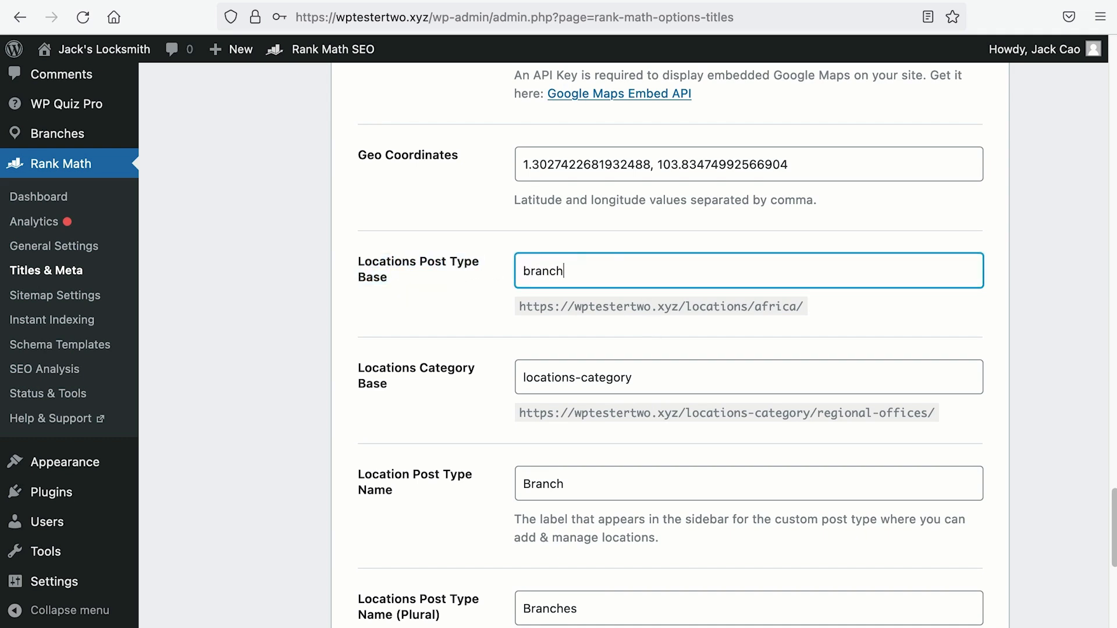
Step: Set the Locations Category Base to branch-category, save the settings and reload the post
drag(344, 370, 478, 370)
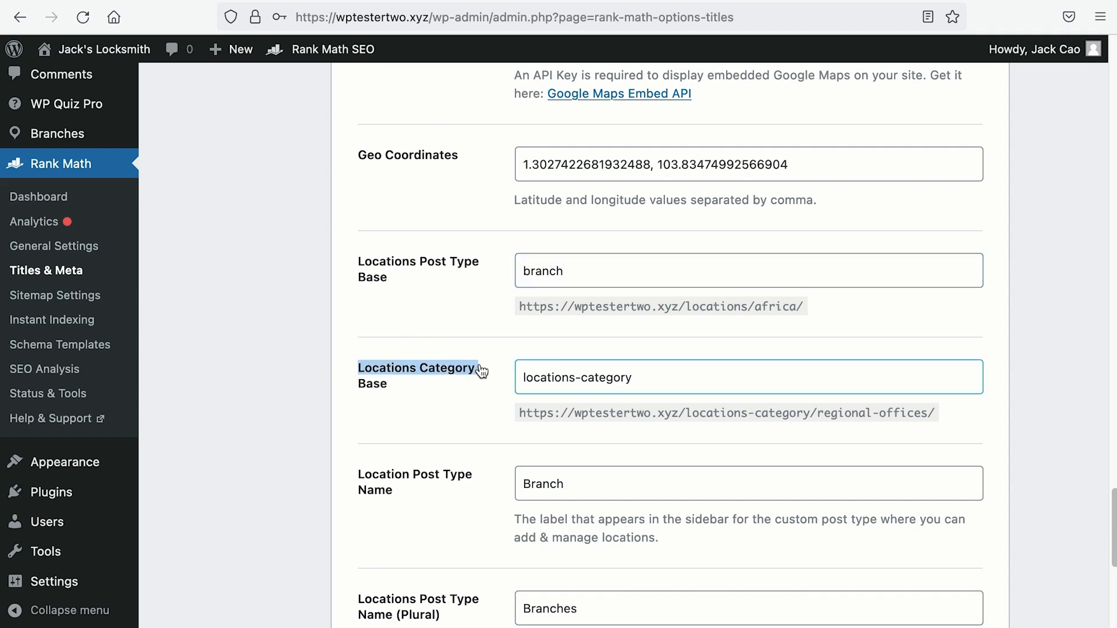
drag(651, 377, 512, 372)
key(alt+Right)
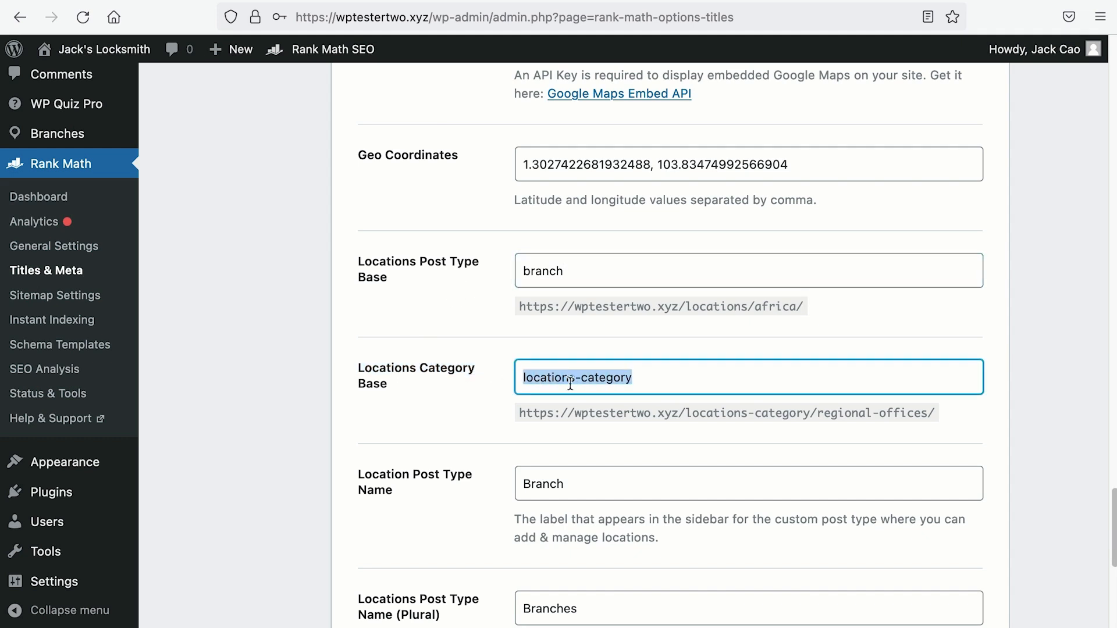
key(alt+shift+Left)
text(branch)
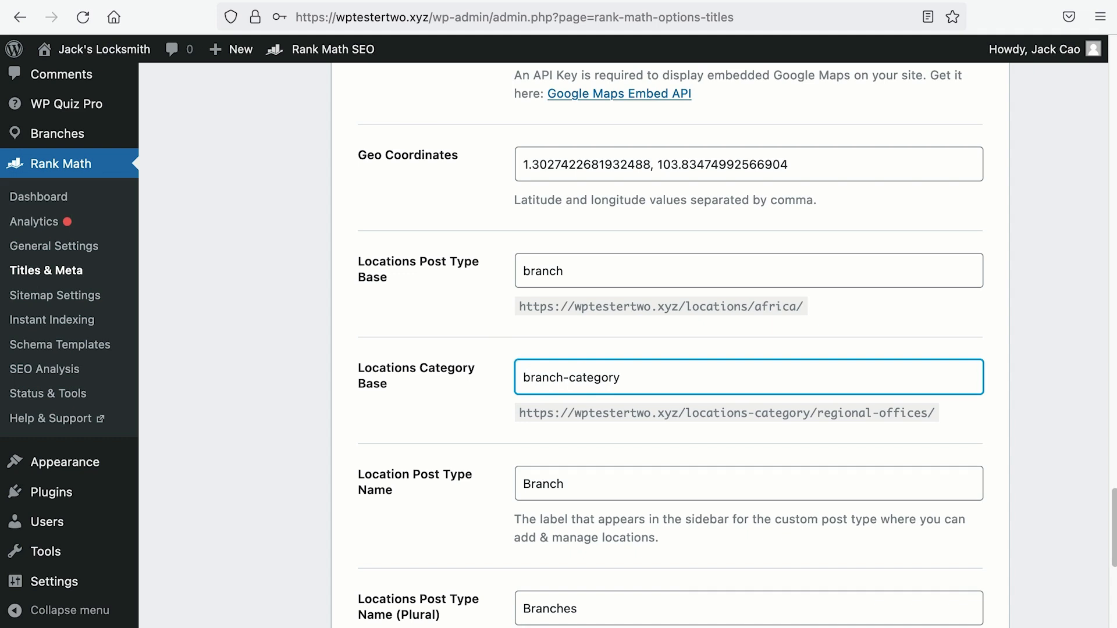
drag(648, 382, 457, 384)
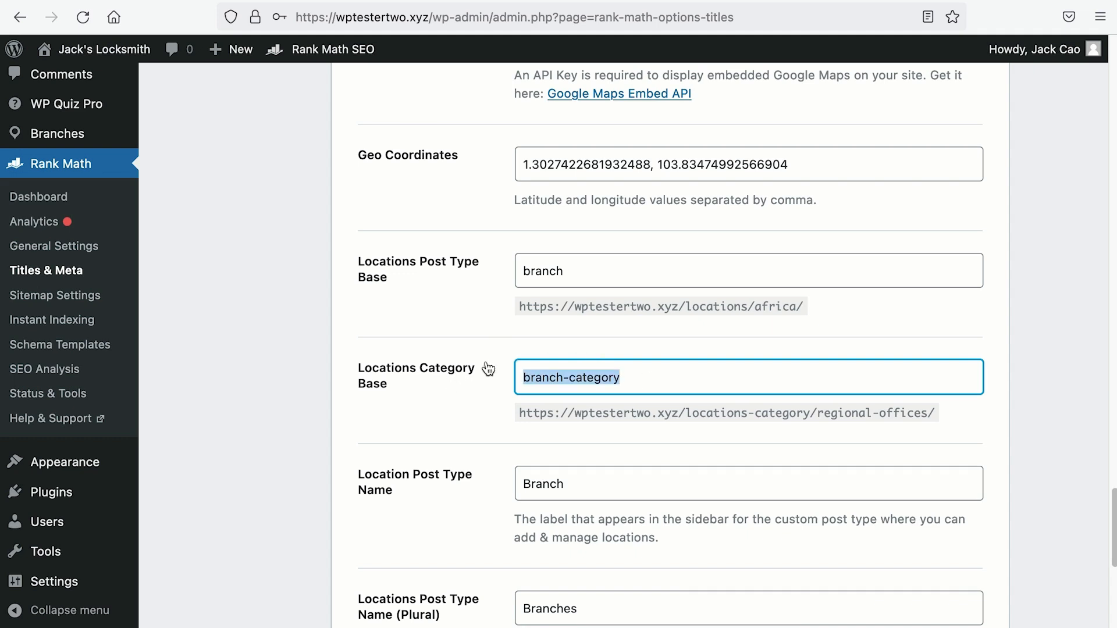
drag(606, 270, 470, 270)
scroll(949, 452, down, 8)
click(944, 524)
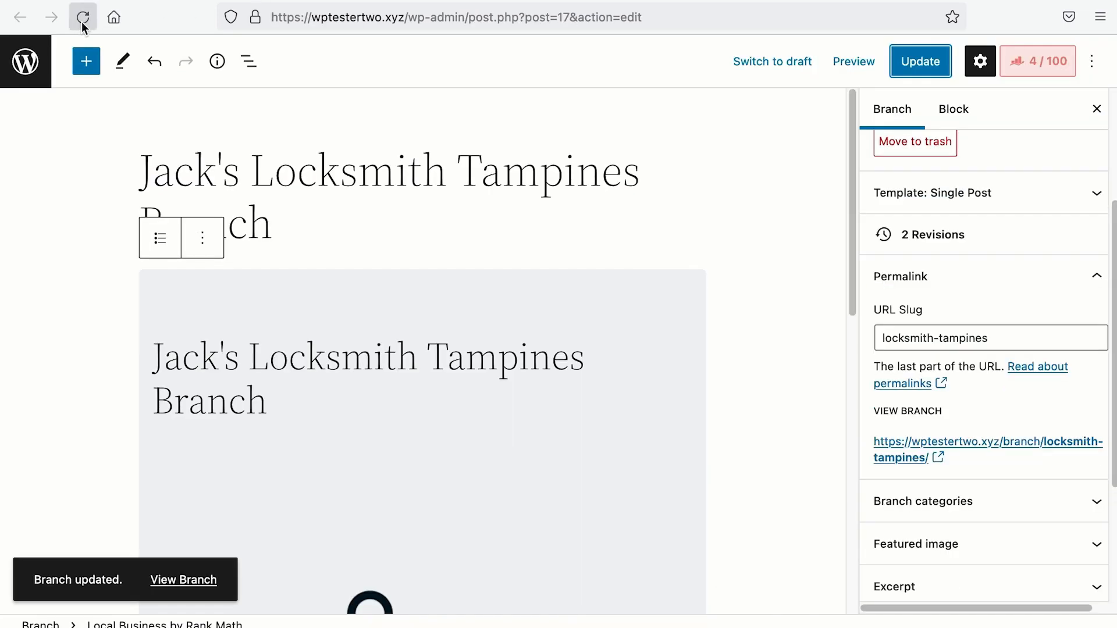
click(83, 18)
Step: Leave the editor for the All Branches list showing the single Tampines Branch post
scroll(882, 439, down, 5)
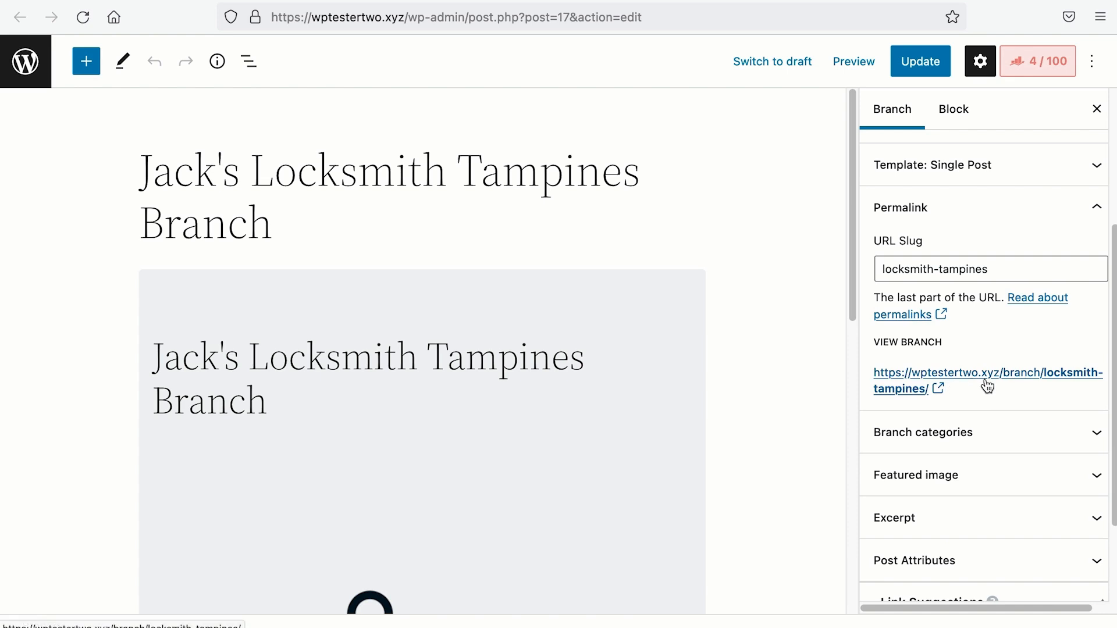
click(643, 429)
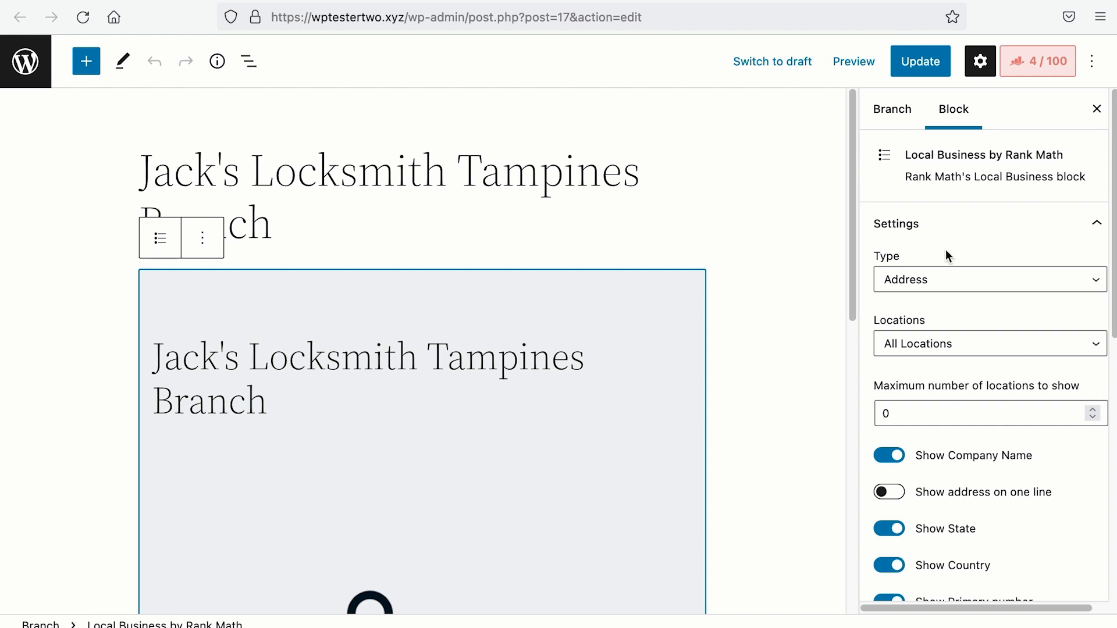
right_click(30, 48)
click(87, 65)
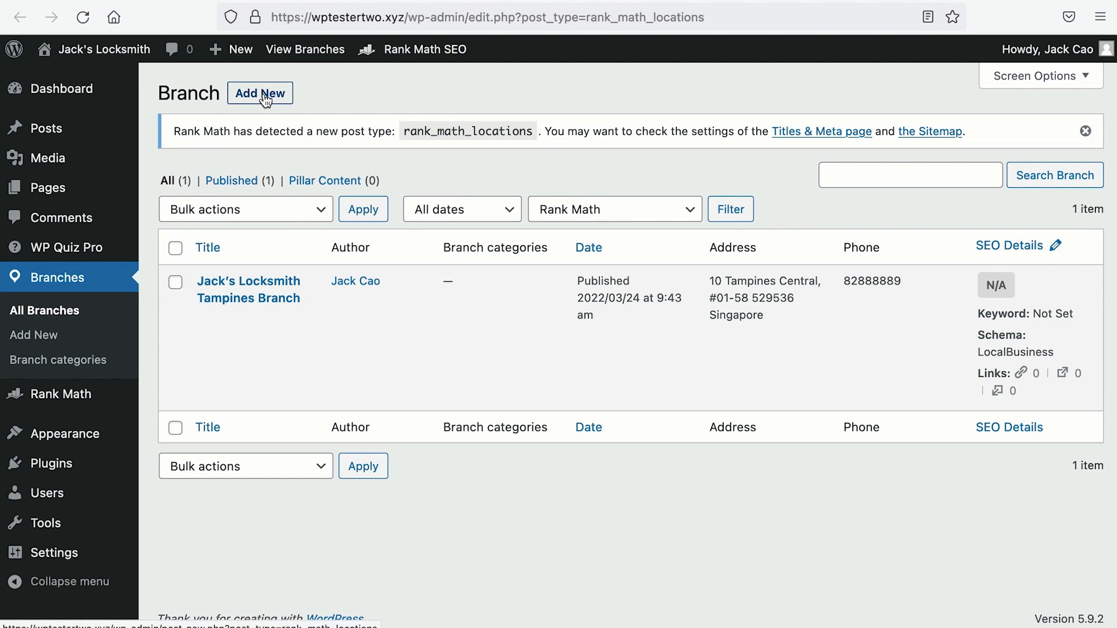
Step: Draft a new Branch titled 'Jack's Locksmith Jurong Branch' and remove its default LocalBusiness schema
click(265, 100)
text(Jack's L)
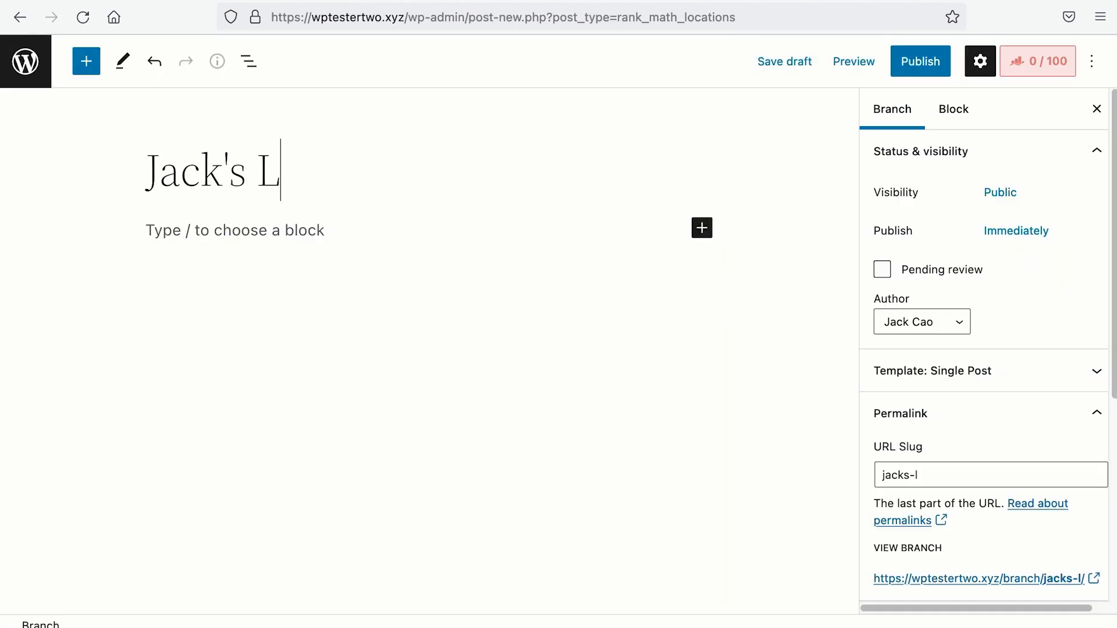
text(ocksmith J)
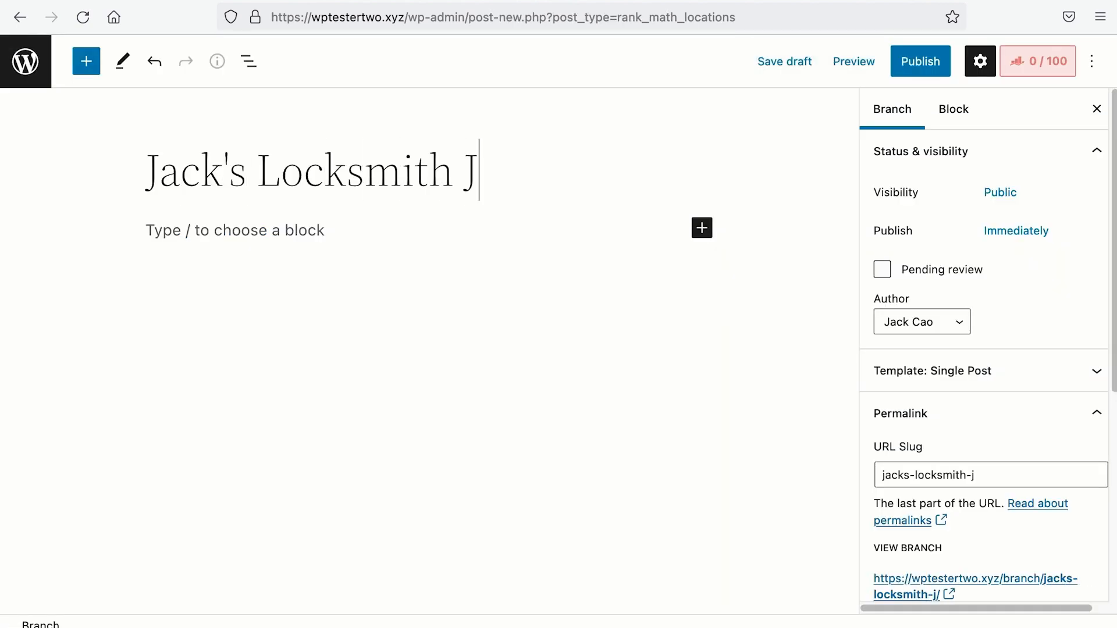
text(urong Branch)
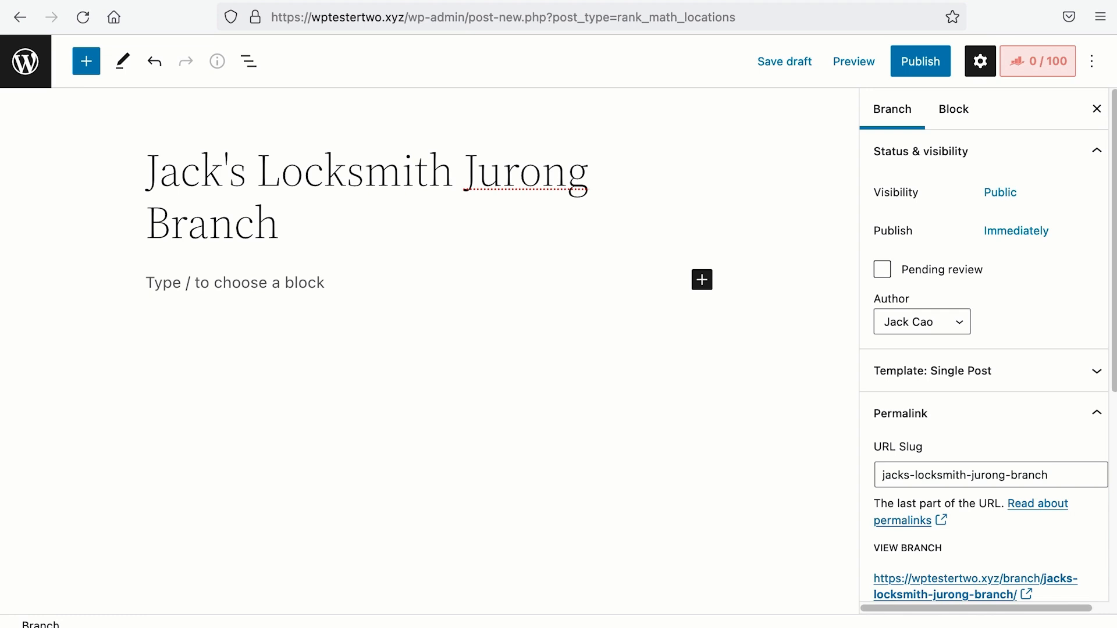
click(806, 65)
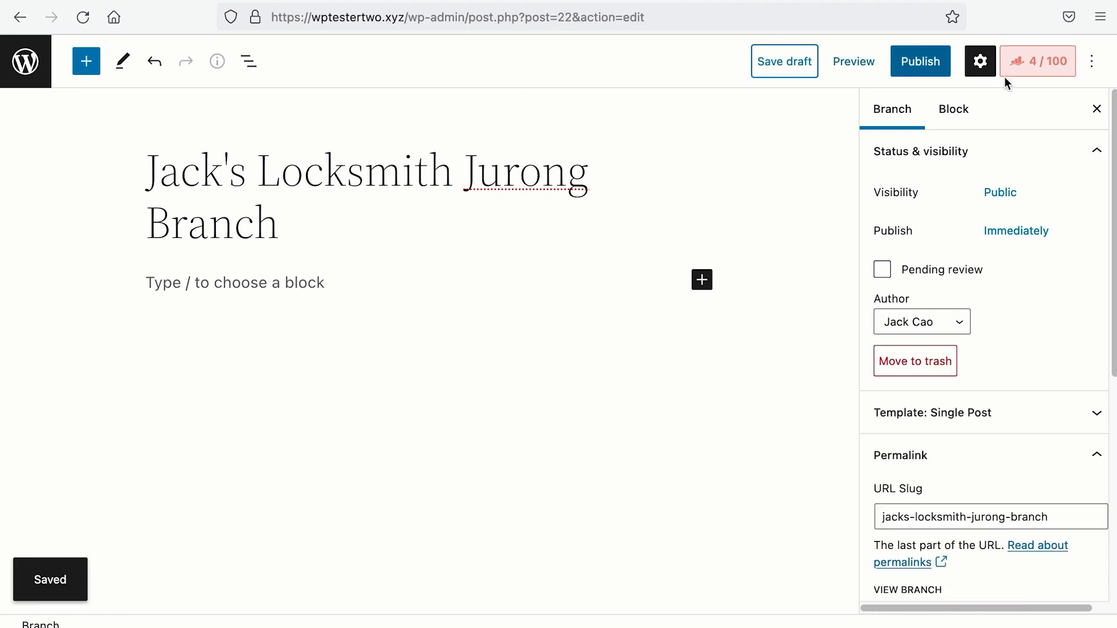
click(1065, 77)
click(1047, 153)
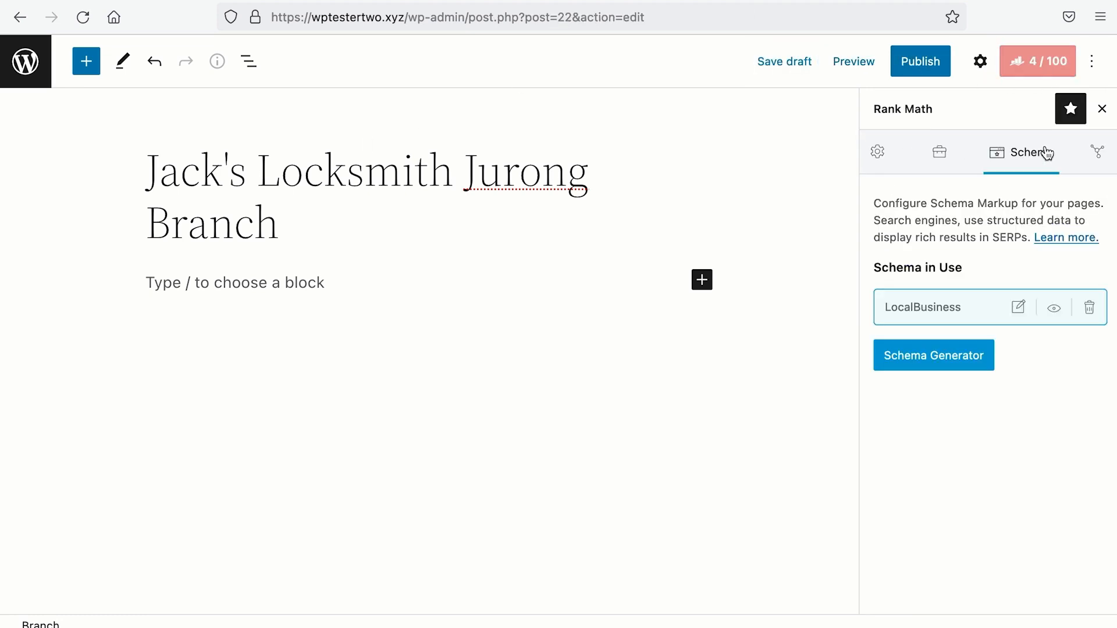
click(1087, 314)
click(1048, 312)
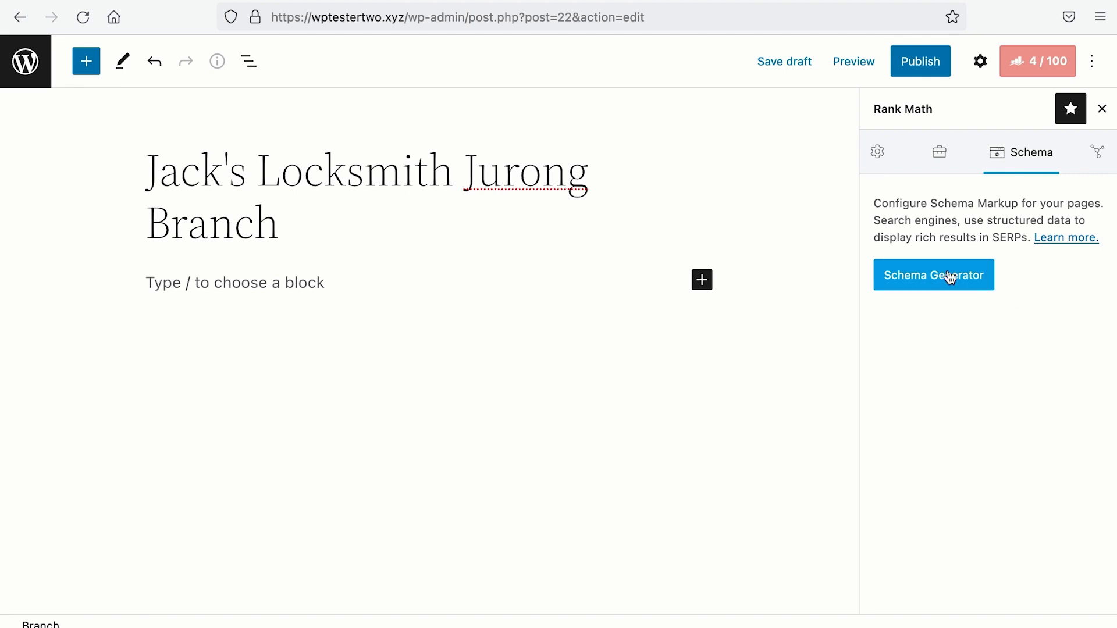
Step: Apply the saved LocalBusiness schema template to the Jurong post
click(921, 267)
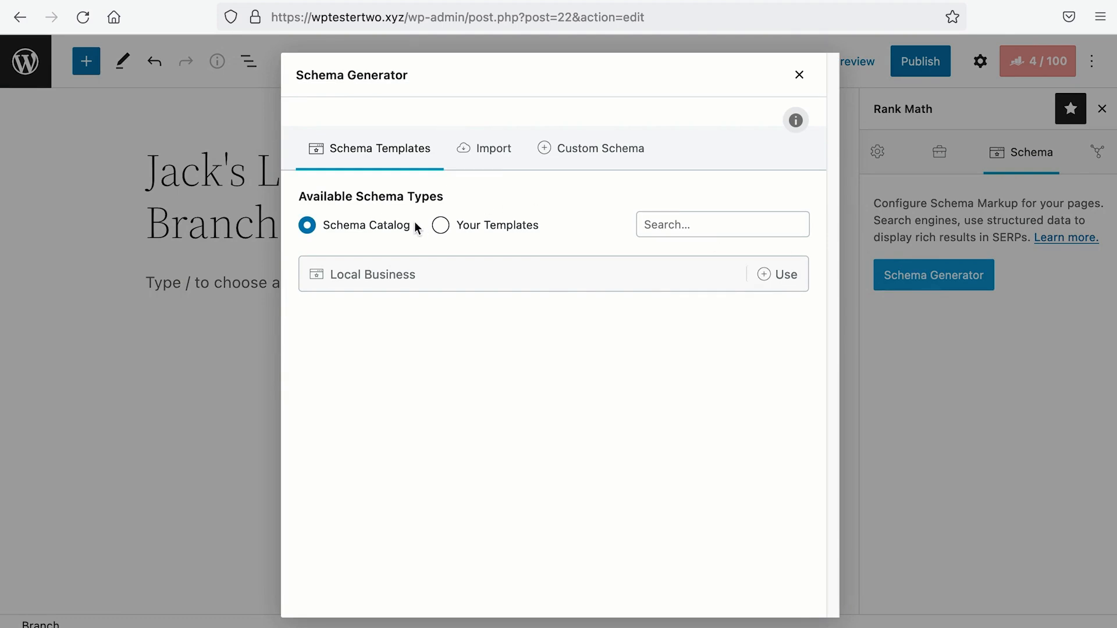
click(440, 226)
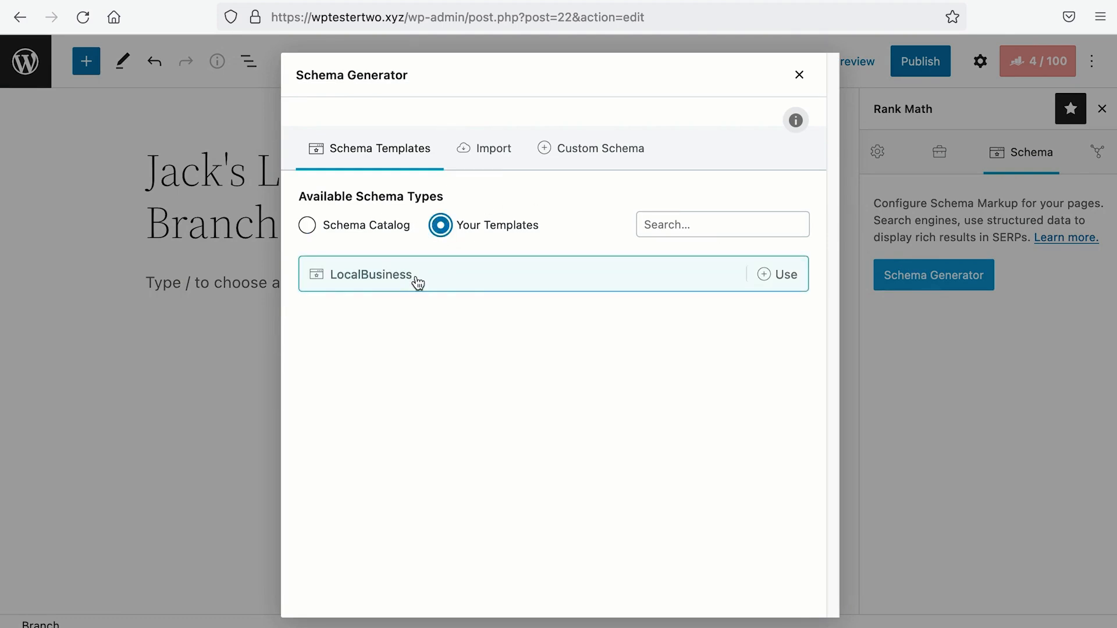
click(783, 277)
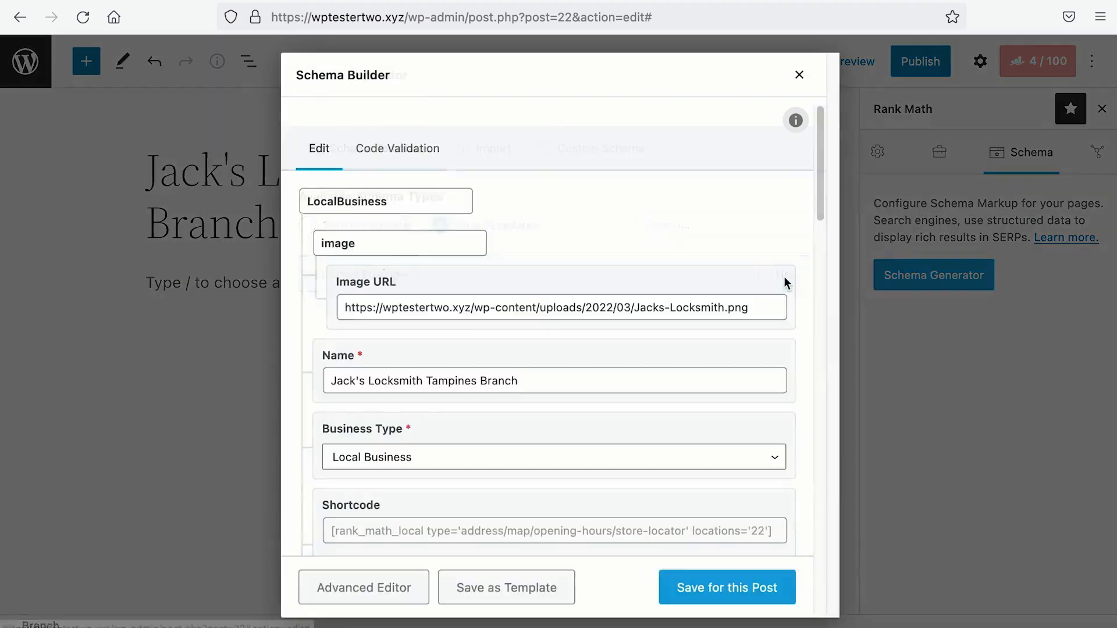
scroll(784, 277, down, 15)
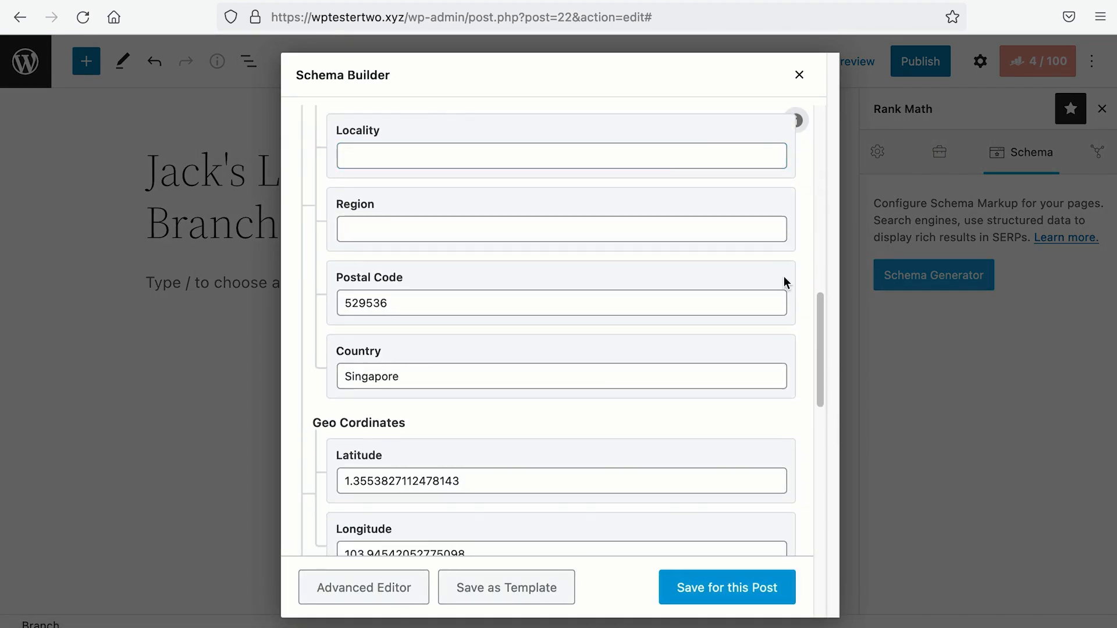
scroll(780, 278, up, 15)
Step: Rename the schema to Jurong, update the email's name part, and enter 1 Jurong West Central 2, #03-47, 648886
drag(427, 380, 475, 381)
text(Jurong)
scroll(475, 382, down, 6)
scroll(475, 382, up, 2)
scroll(475, 382, down, 3)
double_click(345, 327)
Step: Paste the map coordinates into Latitude and Longitude and cut the price range to $
scroll(354, 347, down, 3)
triple_click(356, 265)
text(1 Jurong West Central 2, #03-47)
double_click(366, 485)
text(648886)
key(ctrl+a)
scroll(558, 326, down, 5)
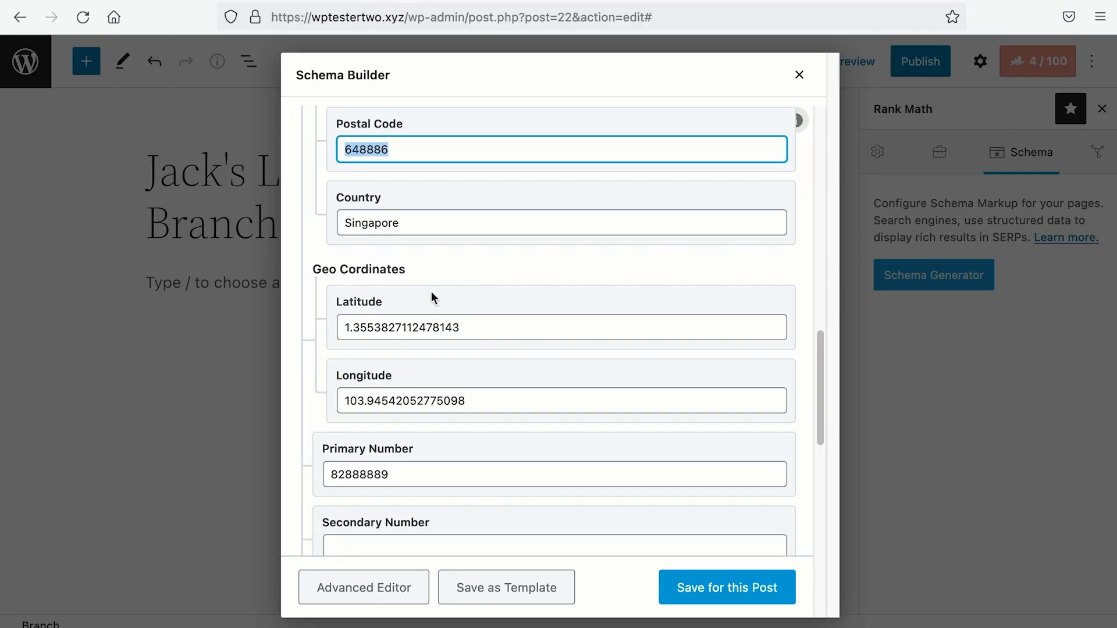
triple_click(431, 327)
text(1.340860717300876)
drag(471, 401, 315, 403)
scroll(389, 341, down, 9)
click(379, 303)
key(BackSpace)
key(BackSpace)
scroll(389, 314, down, 2)
Step: Save the schema, insert a Local Business block and publish the Jurong Branch post
click(735, 589)
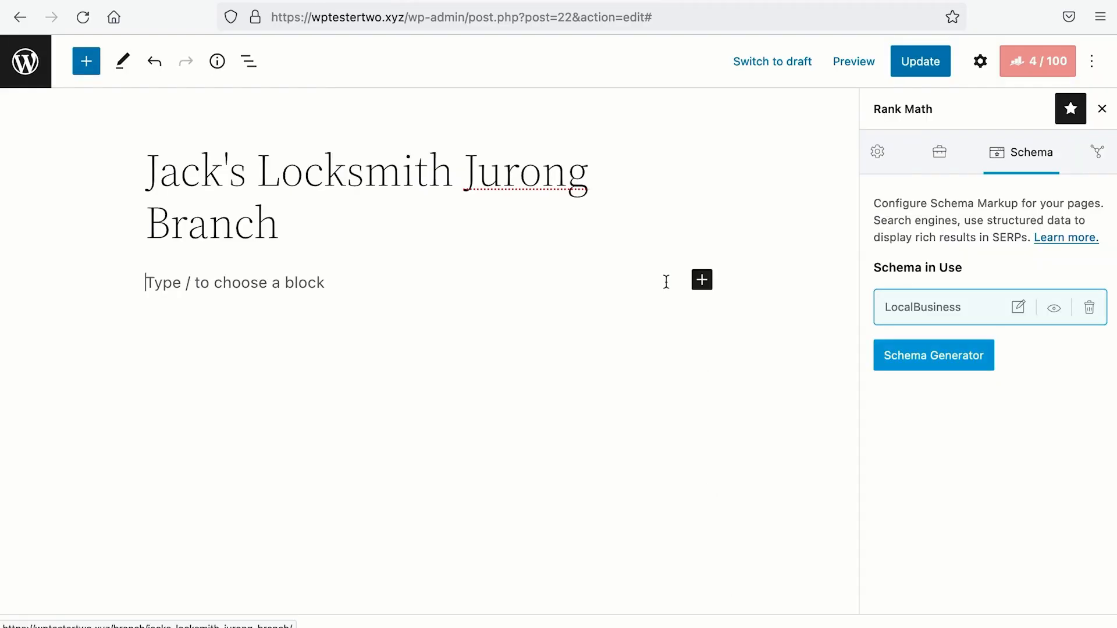
click(701, 280)
click(926, 407)
click(923, 64)
click(25, 61)
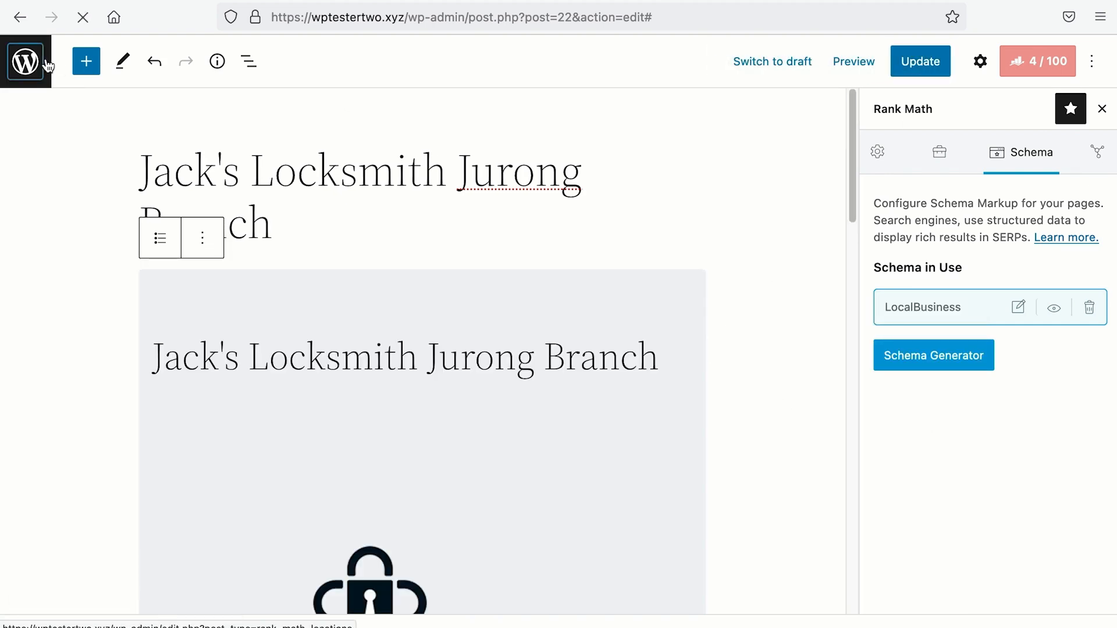
Step: Draft a new Branch titled 'Jack's Locksmith Orchard Branch' and open its LocalBusiness schema
click(256, 93)
text(Jack's Locksmith Orchard Branch)
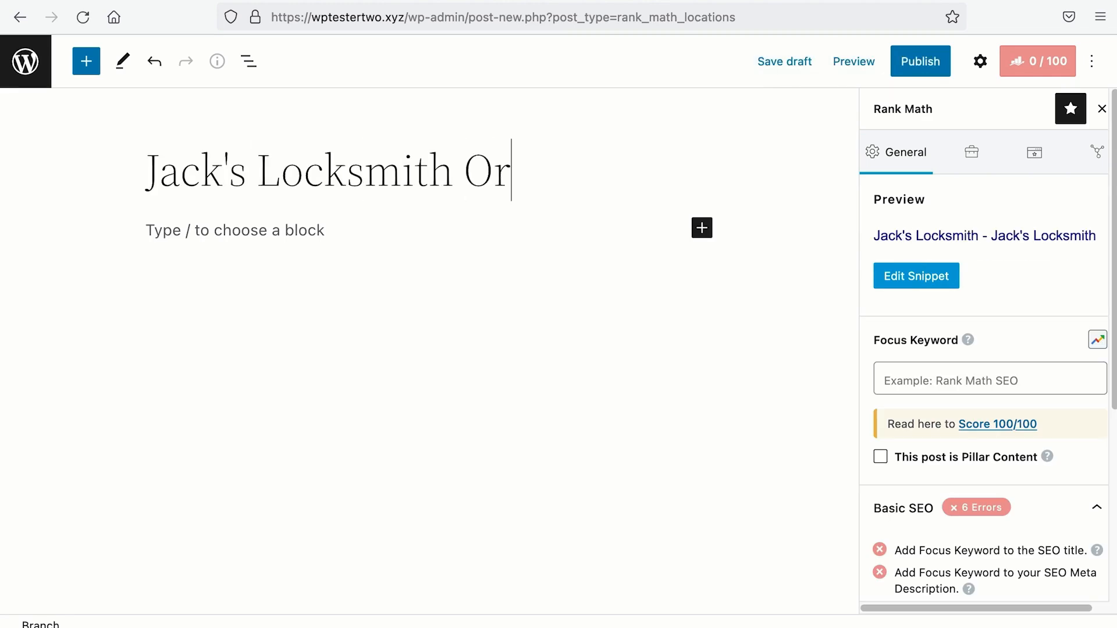
click(785, 61)
click(1034, 152)
click(1018, 307)
Step: Rename the schema to Orchard Branch and change the email's name part to contact
scroll(760, 280, down, 2)
click(698, 270)
key(BackSpace)
key(BackSpace)
key(BackSpace)
key(BackSpace)
key(BackSpace)
key(BackSpace)
key(BackSpace)
key(BackSpace)
key(BackSpace)
key(BackSpace)
key(BackSpace)
key(BackSpace)
key(BackSpace)
key(BackSpace)
key(BackSpace)
text(Orchard Branch)
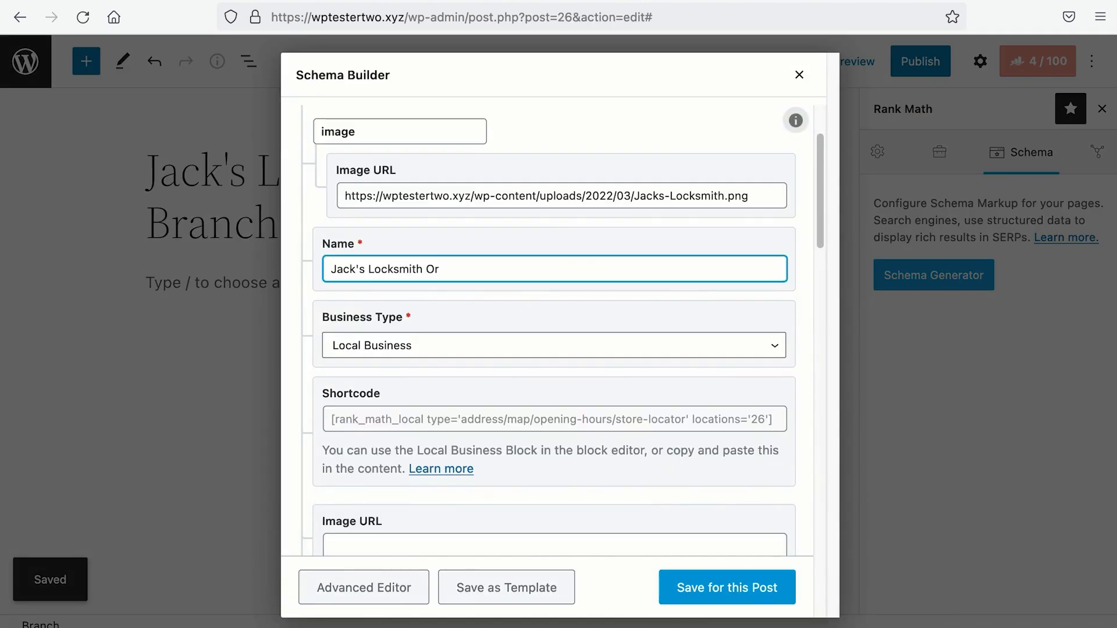
scroll(554, 326, down, 5)
drag(356, 315, 324, 316)
text(contact)
Step: Enter address 391 Orchard Road, #04-80 and postal code 238872, looking it up on the map
scroll(337, 314, down, 1)
drag(500, 348, 332, 346)
text(391 Orchard)
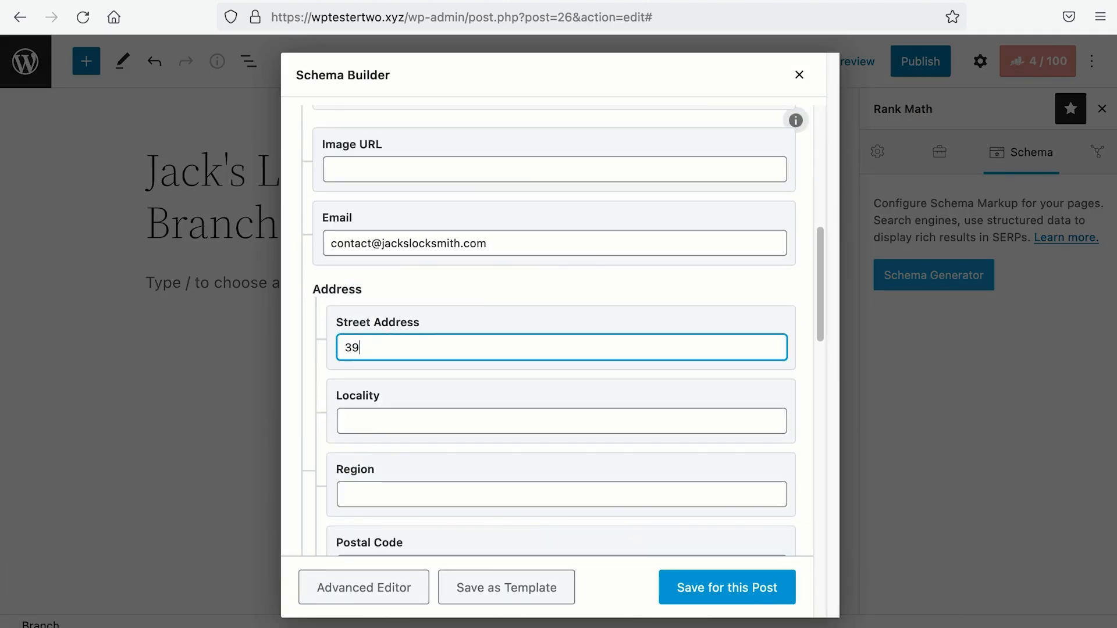
text( Road, #04-80)
scroll(399, 368, down, 3)
double_click(399, 372)
text(23887)
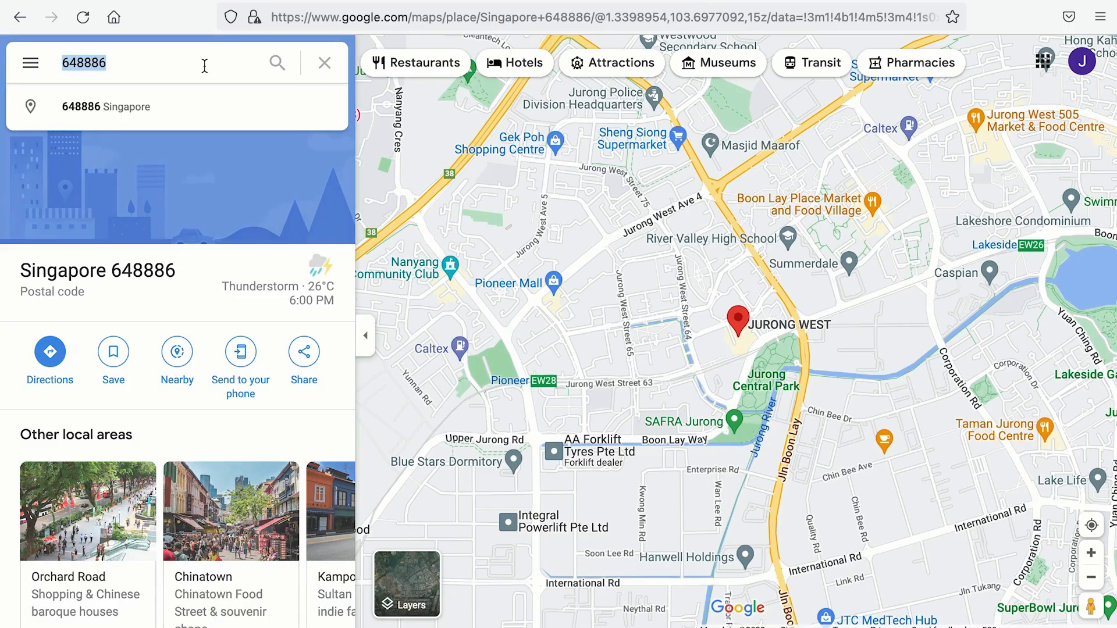
text(238872)
key(Return)
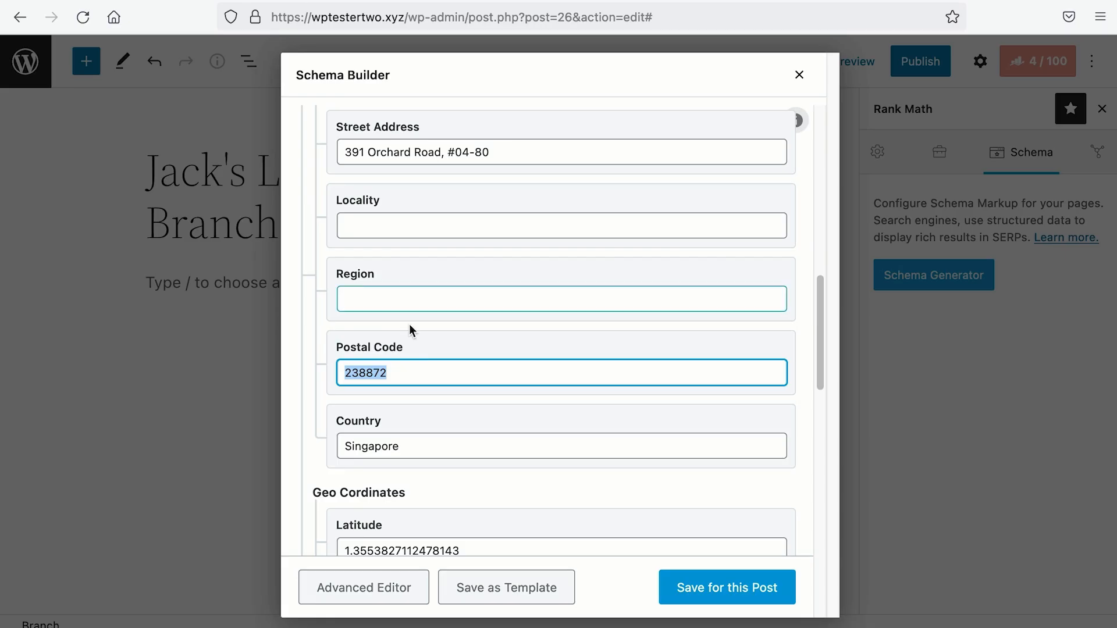
Step: Split the map coordinates into Latitude and Longitude and change the primary number's last digit to 8
scroll(411, 331, down, 5)
triple_click(465, 285)
text(1.3032222614040392, 103.8346719510459)
drag(470, 285, 611, 286)
key(super+x)
drag(492, 358, 335, 360)
key(super+v)
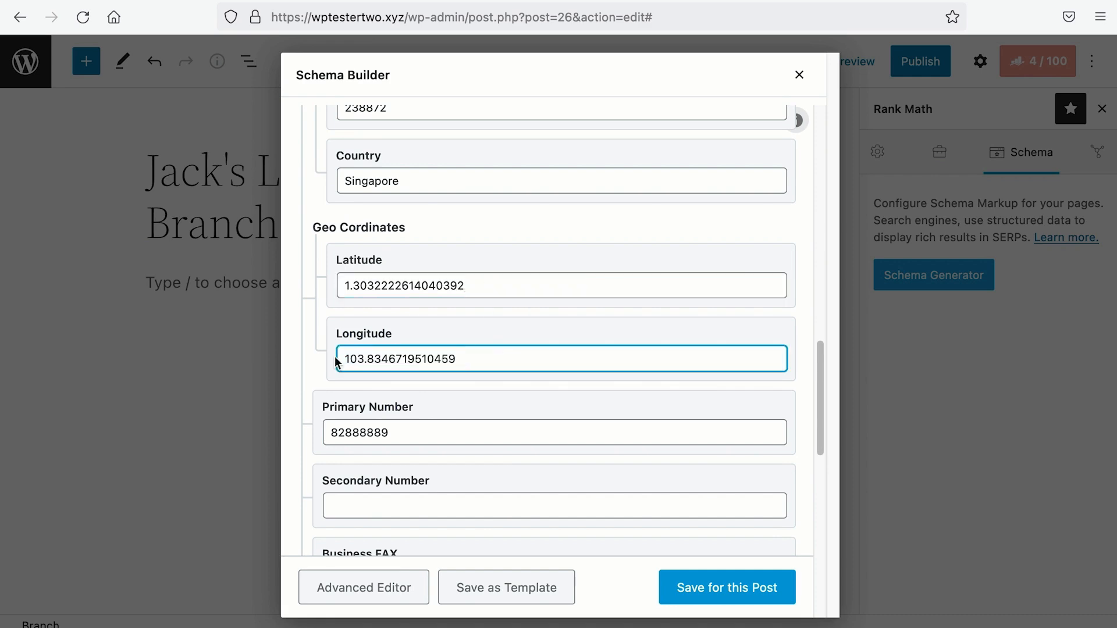
scroll(426, 349, down, 3)
click(426, 295)
key(BackSpace)
text(8)
Step: Save the schema, insert a Local Business block and publish the Orchard Branch post
click(727, 587)
click(702, 280)
click(843, 421)
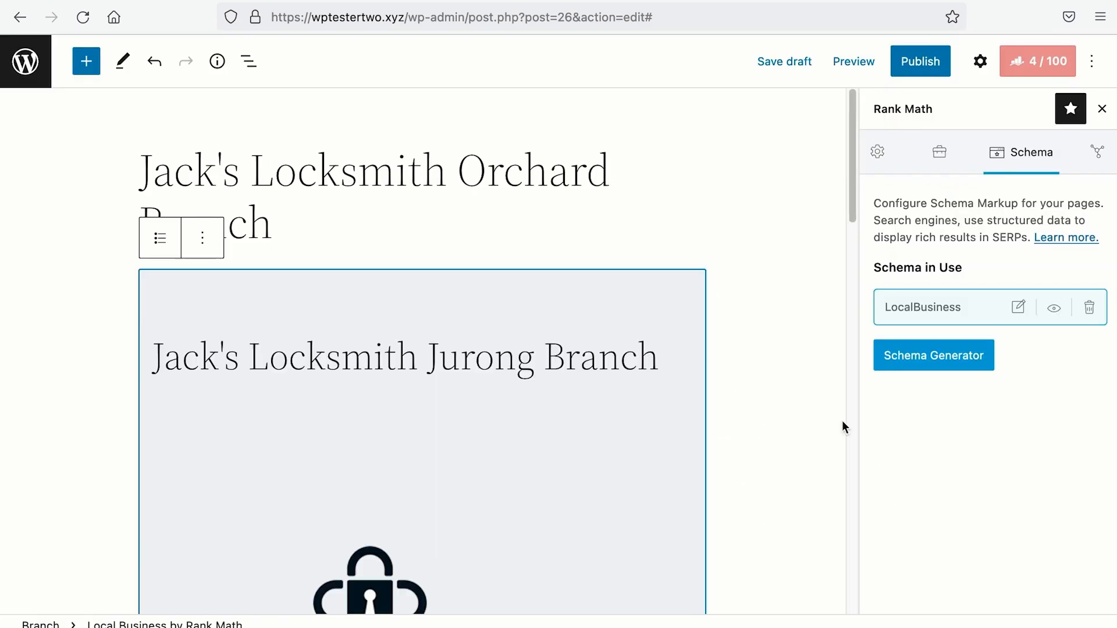
click(920, 69)
click(919, 68)
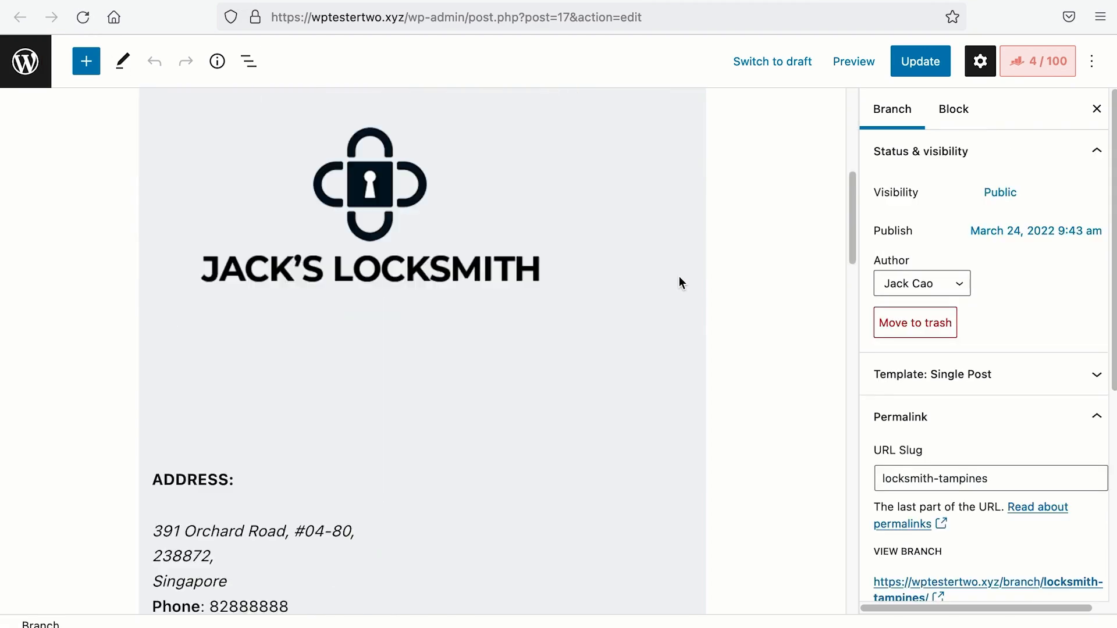
Step: Select the Tampines post's Local Business block and scroll through its Orchard, Jurong and Tampines listings
scroll(679, 278, up, 6)
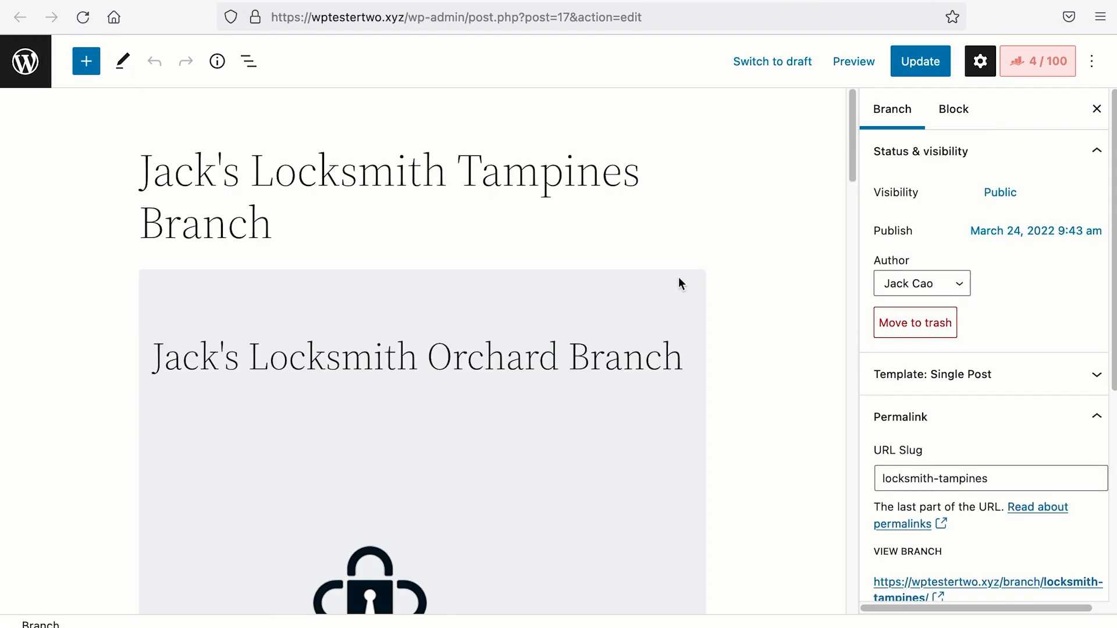
scroll(678, 277, down, 18)
scroll(679, 277, down, 20)
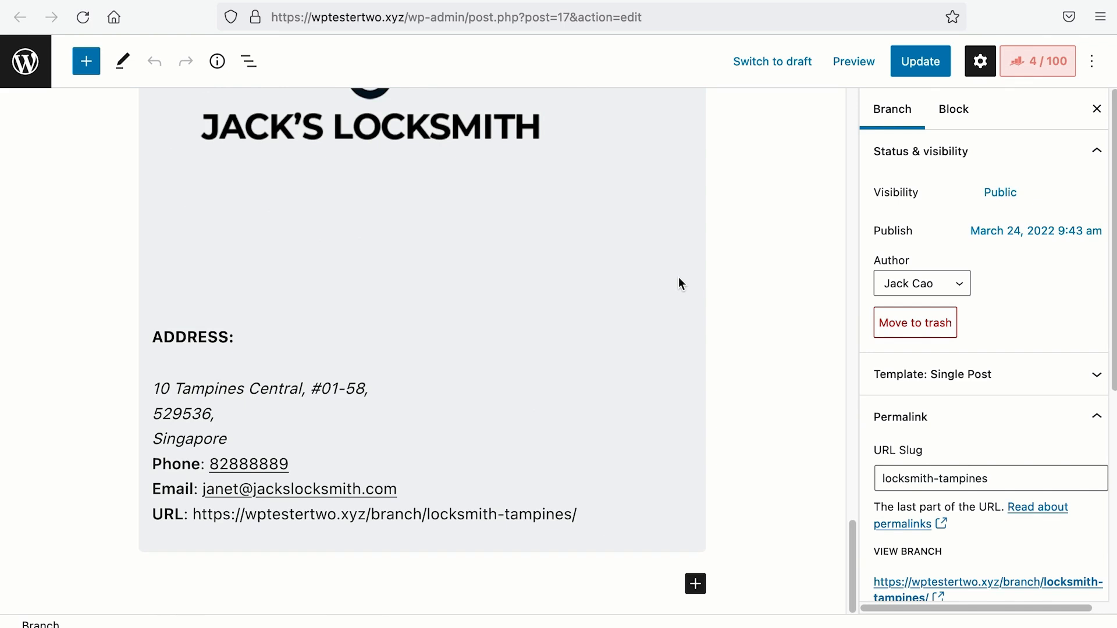
scroll(678, 277, up, 20)
click(678, 278)
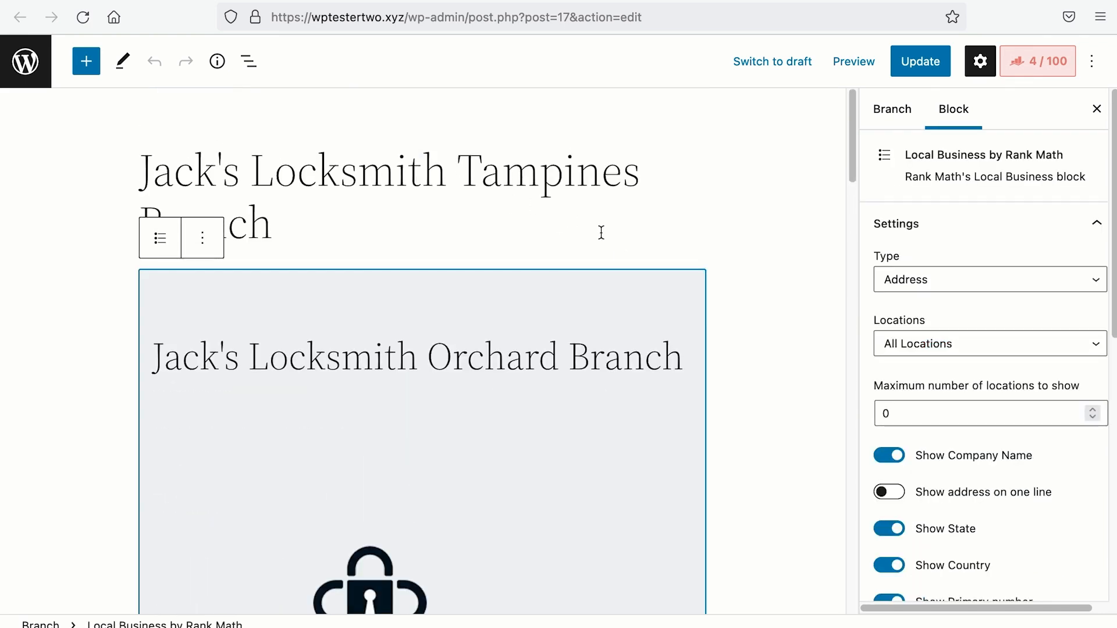
scroll(669, 343, down, 15)
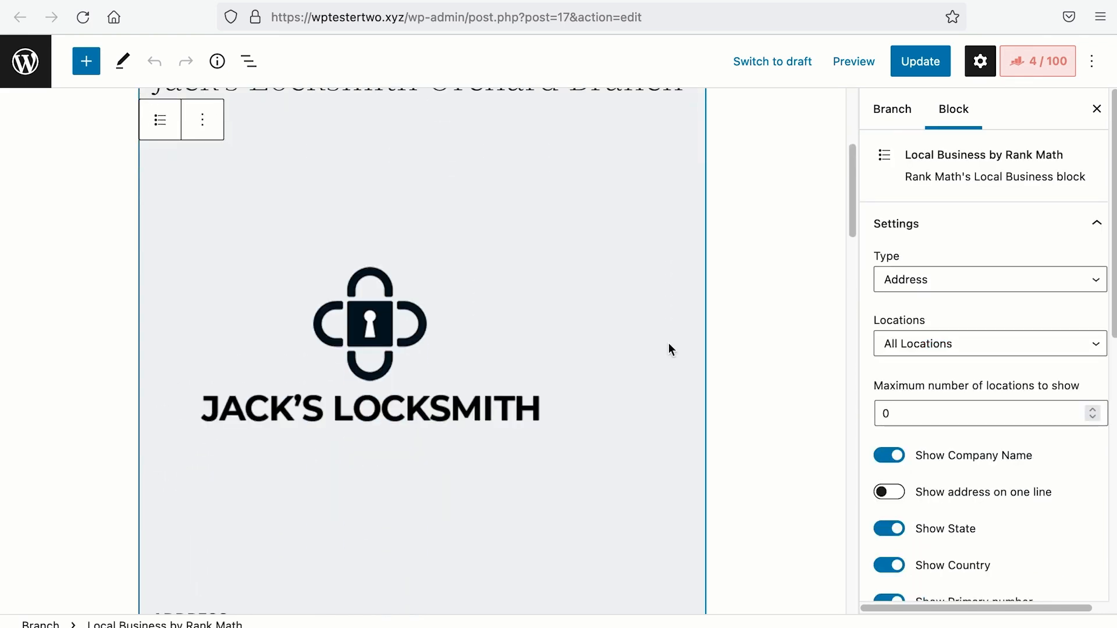
scroll(668, 345, down, 5)
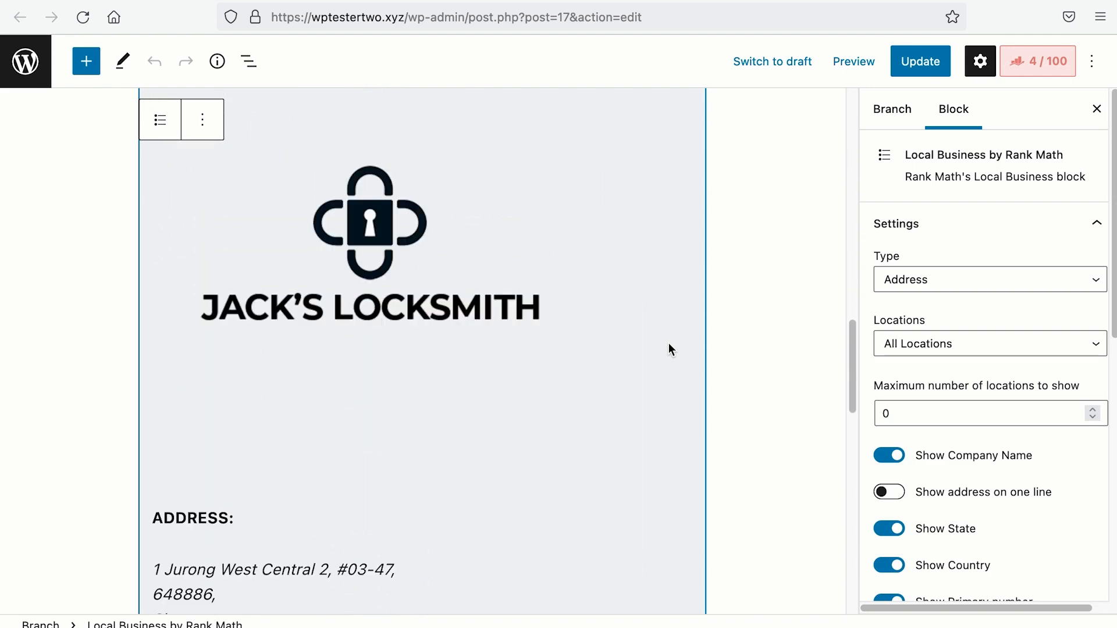
scroll(669, 345, up, 10)
scroll(666, 344, up, 5)
scroll(665, 344, down, 15)
scroll(667, 348, down, 5)
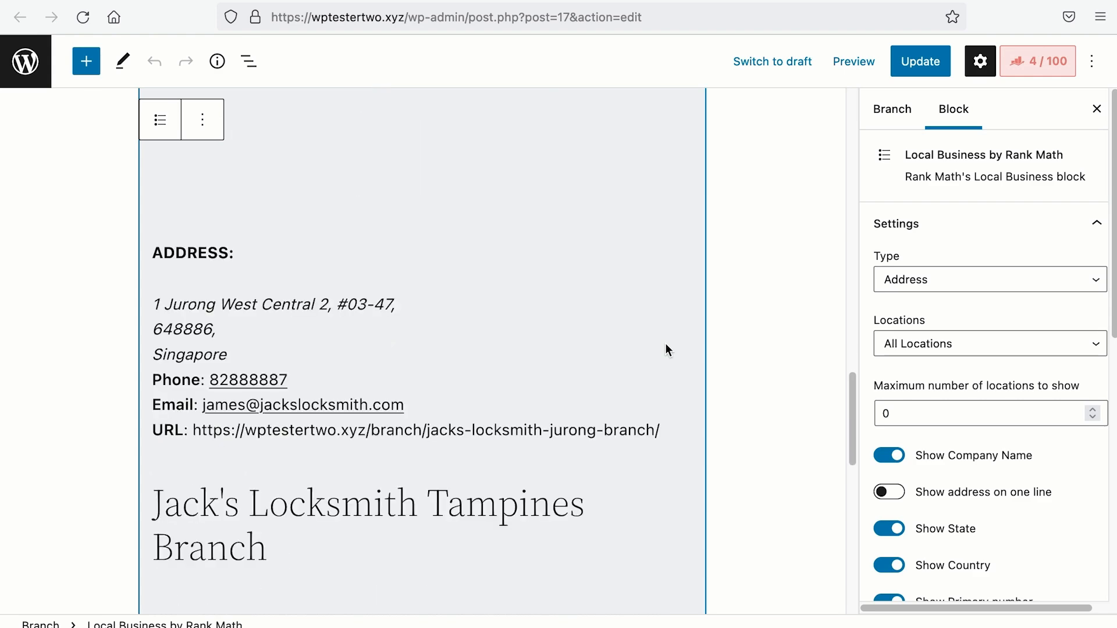
scroll(666, 348, up, 15)
scroll(665, 344, up, 2)
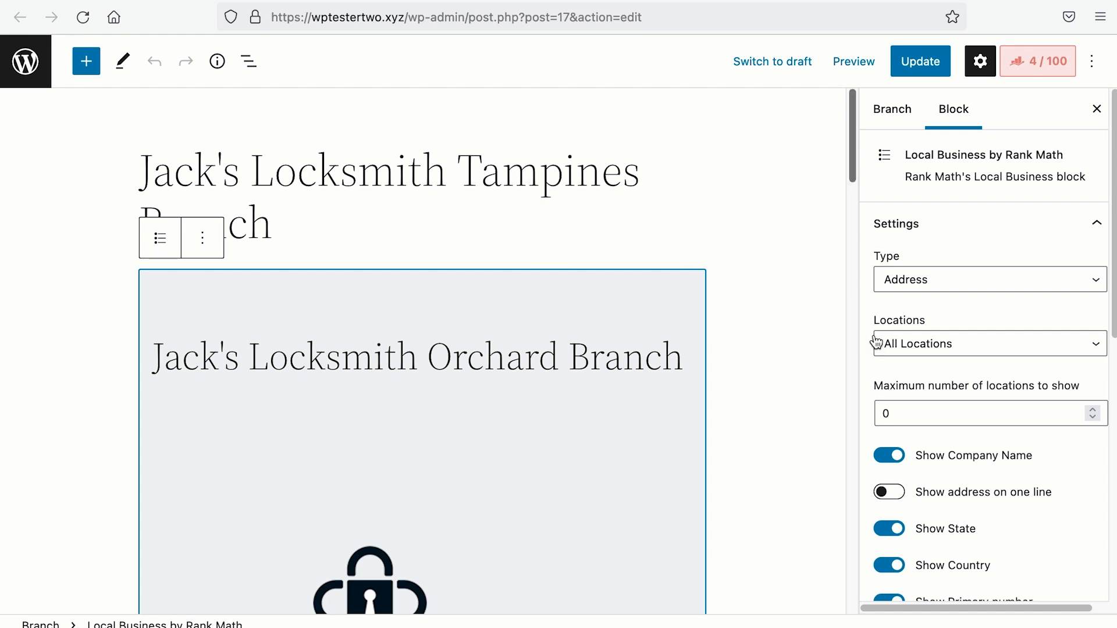
Step: Set the Local Business block's maximum number of locations to 1
click(907, 344)
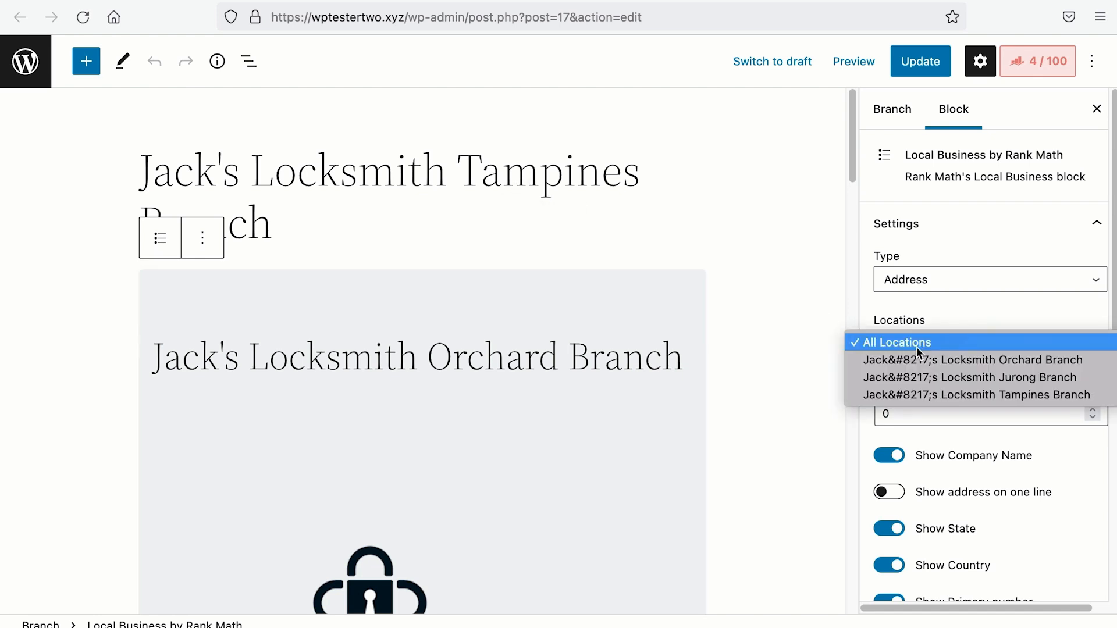
click(923, 396)
click(917, 412)
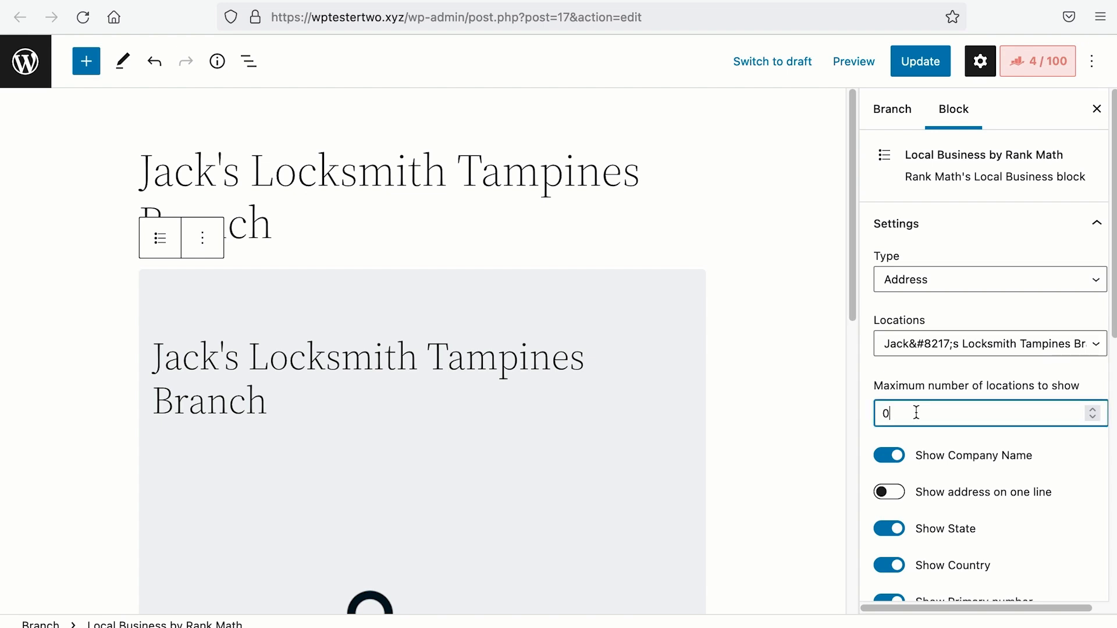
click(933, 354)
click(906, 289)
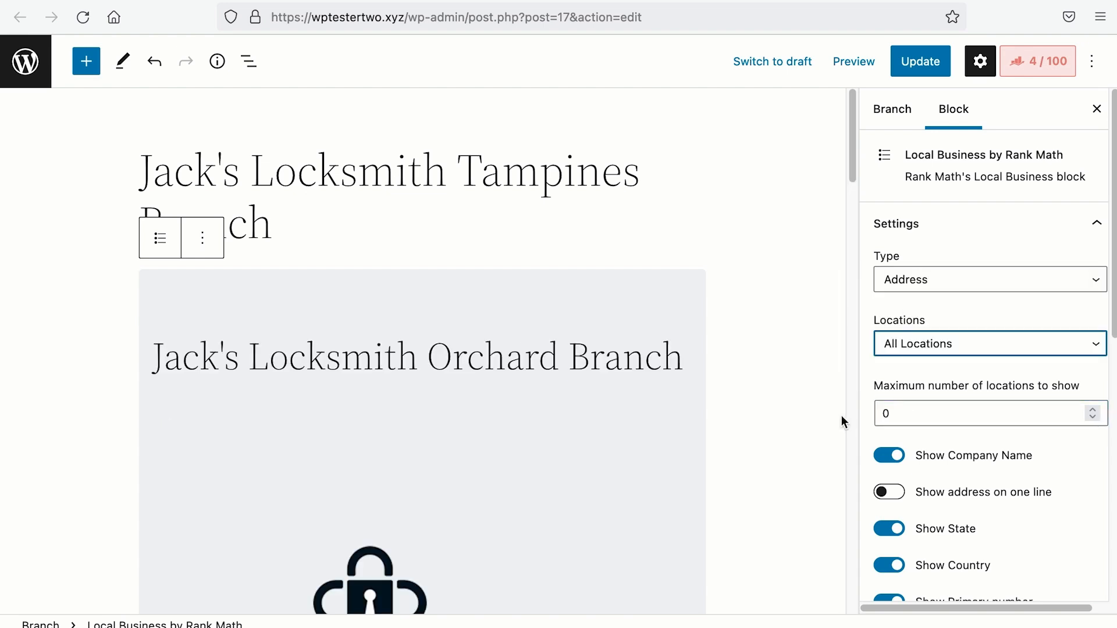
mouse_move(857, 161)
mouse_down()
mouse_move(848, 418)
mouse_move(829, 550)
mouse_move(826, 362)
mouse_move(848, 174)
mouse_up()
double_click(914, 414)
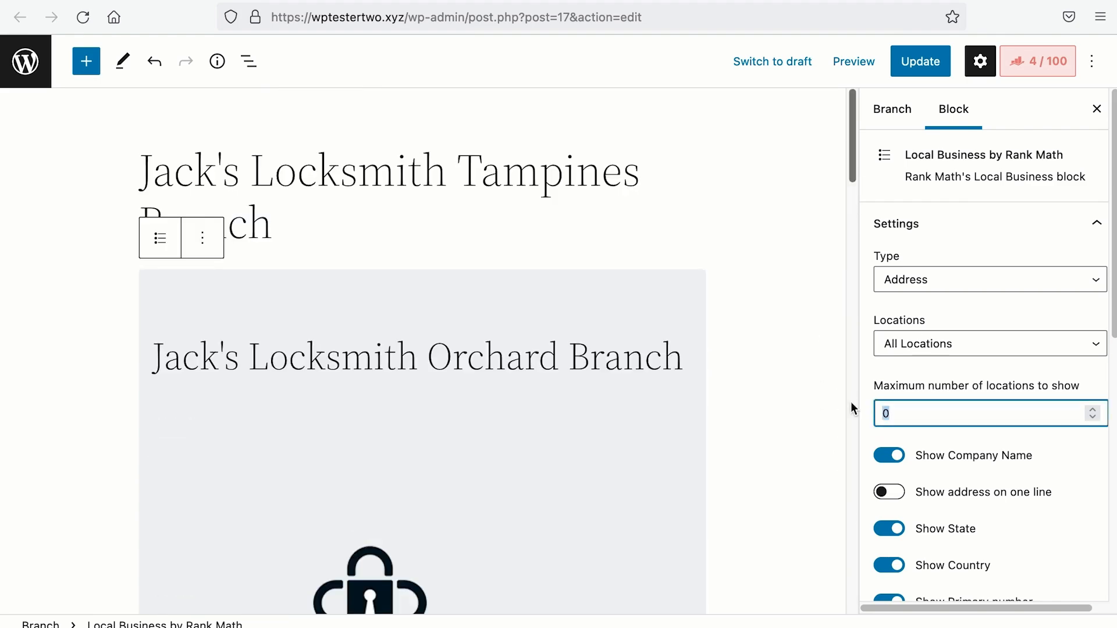
click(813, 408)
click(692, 409)
drag(900, 412, 883, 415)
text(1)
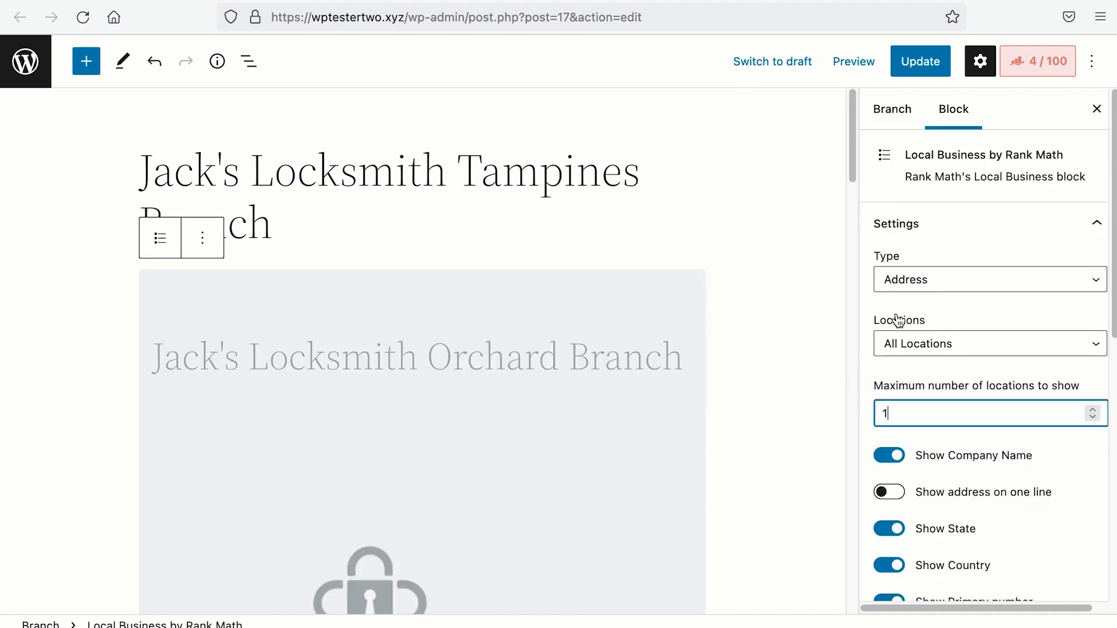
Step: Limit the block's Locations to Jack's Locksmith Tampines Branch
drag(856, 228, 851, 168)
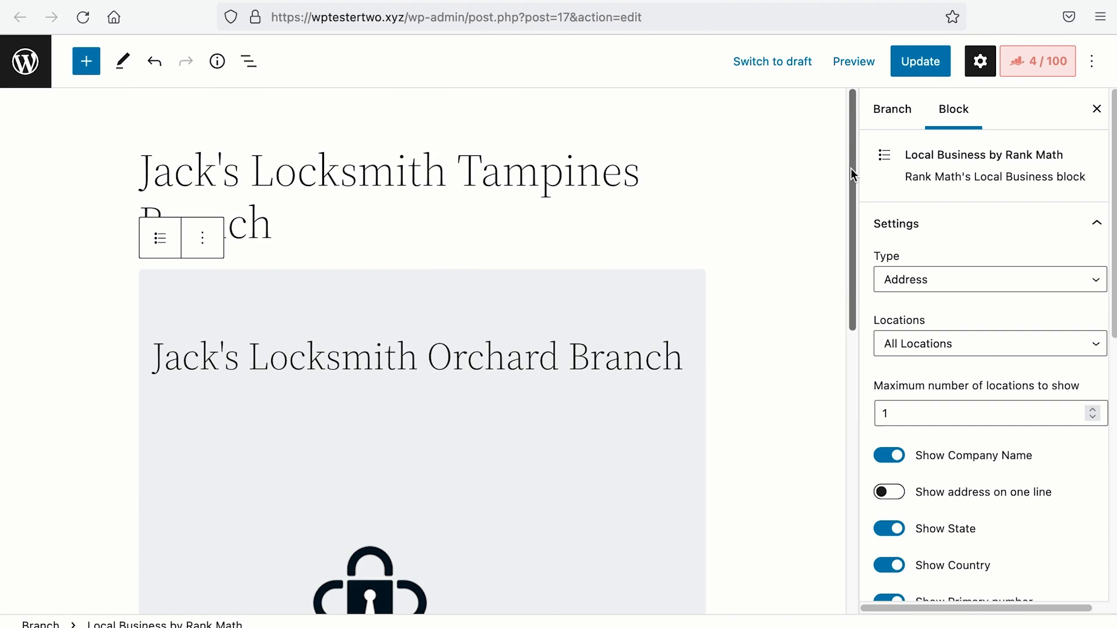
click(921, 348)
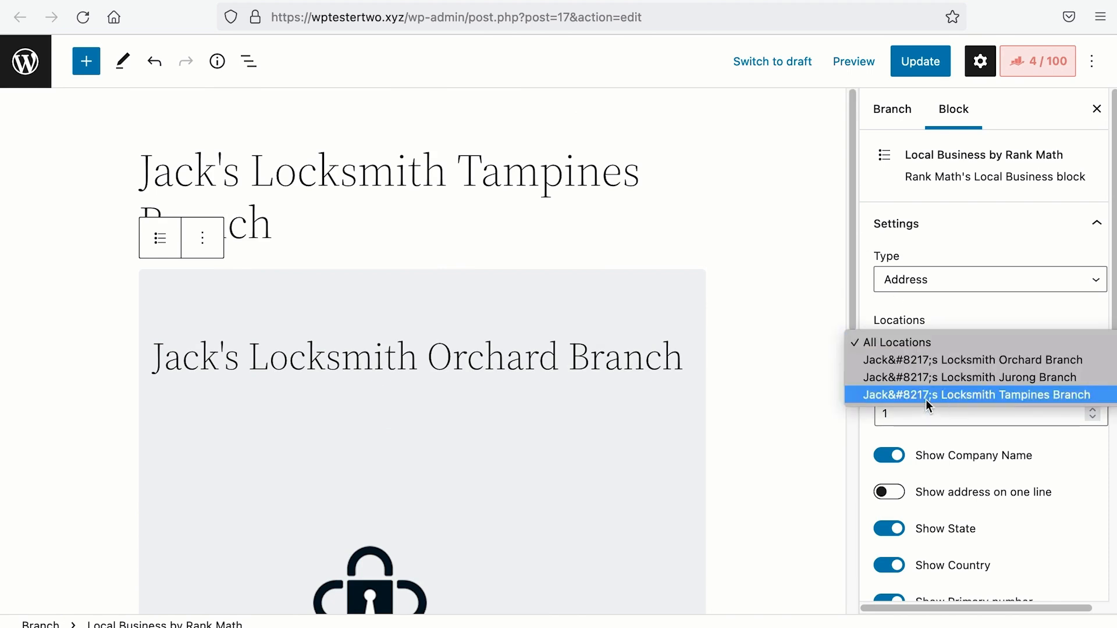
click(924, 396)
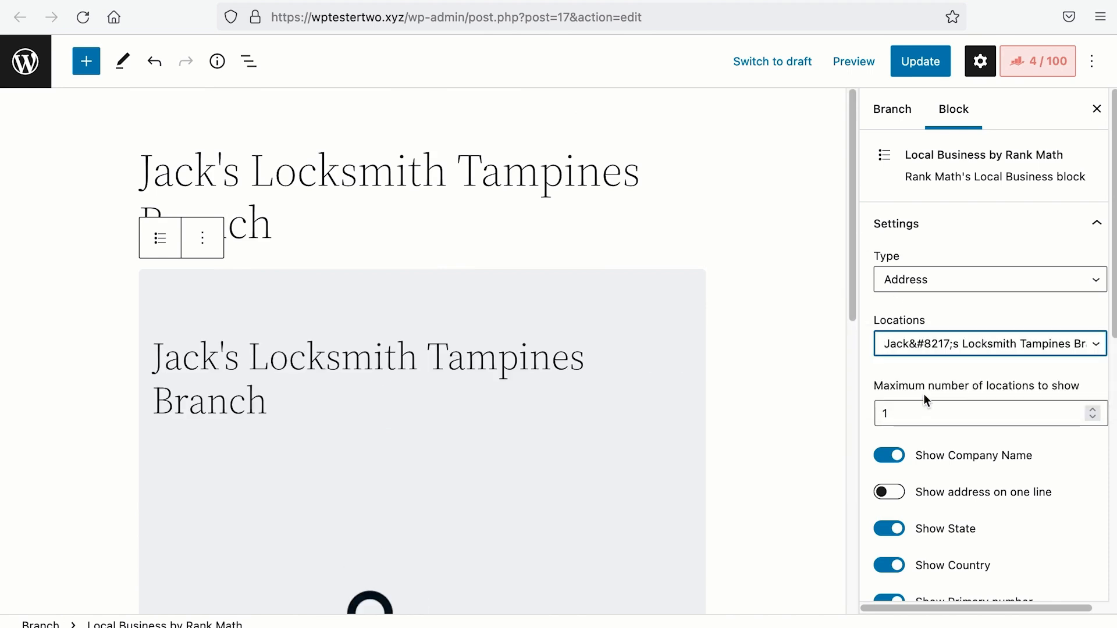
scroll(924, 394, down, 3)
scroll(693, 362, down, 4)
scroll(692, 364, down, 5)
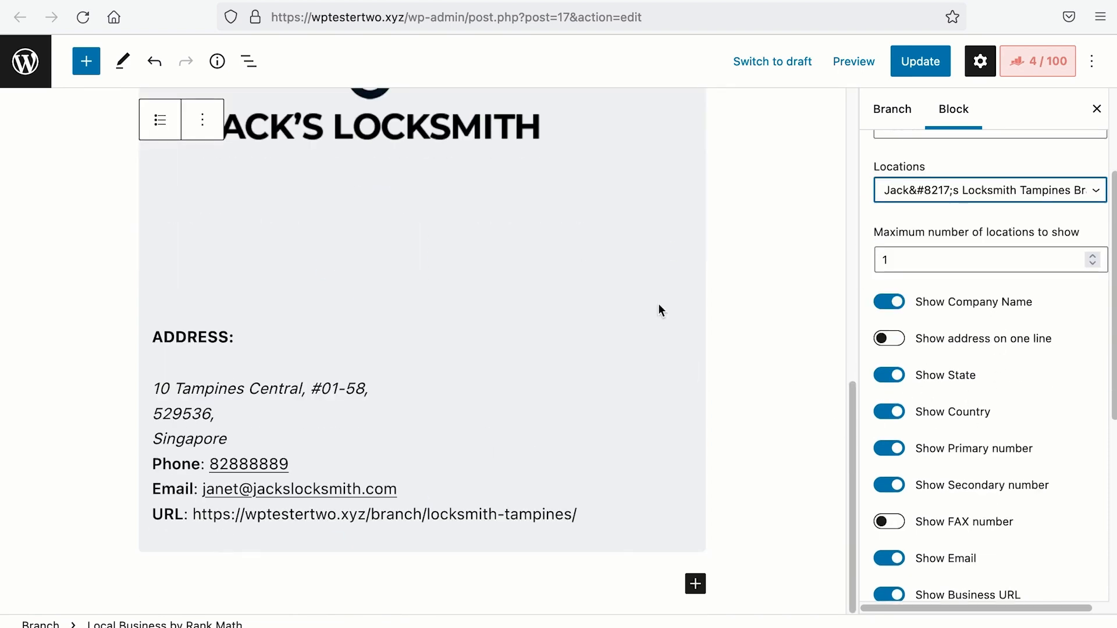
scroll(624, 248, up, 3)
scroll(622, 254, up, 3)
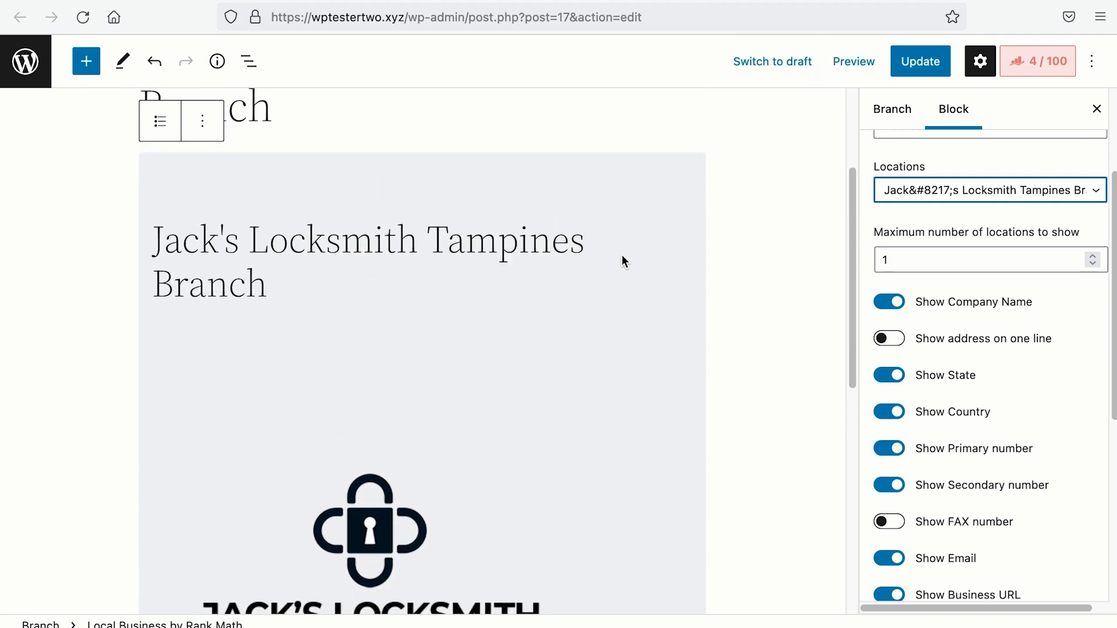
Step: Switch off Show Company Name so the branch name heading disappears
drag(273, 293, 153, 245)
click(703, 252)
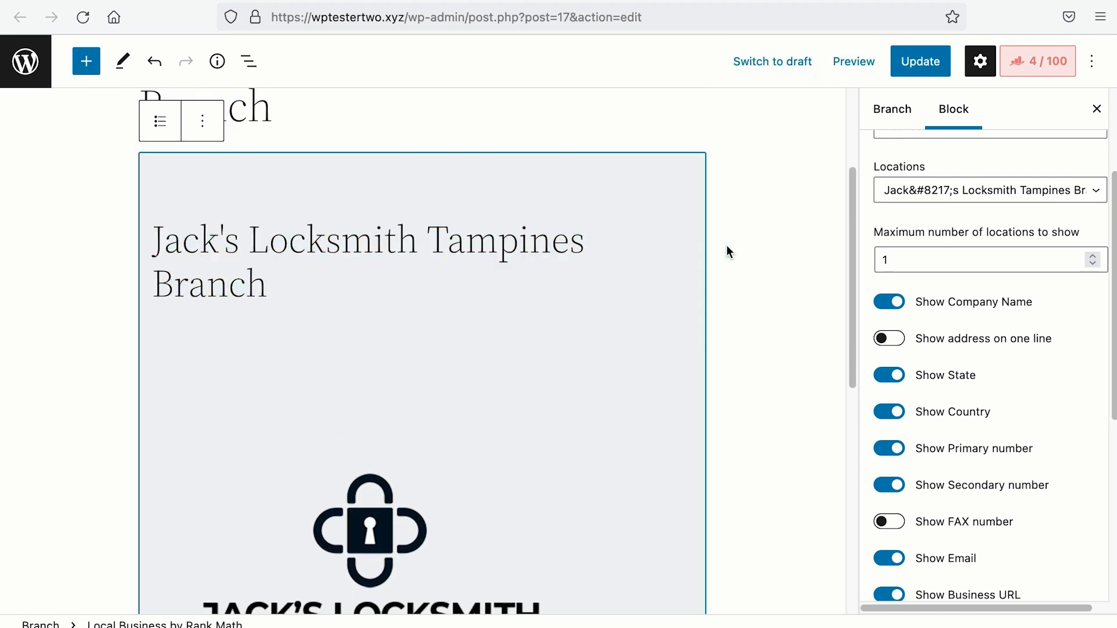
drag(324, 296, 163, 239)
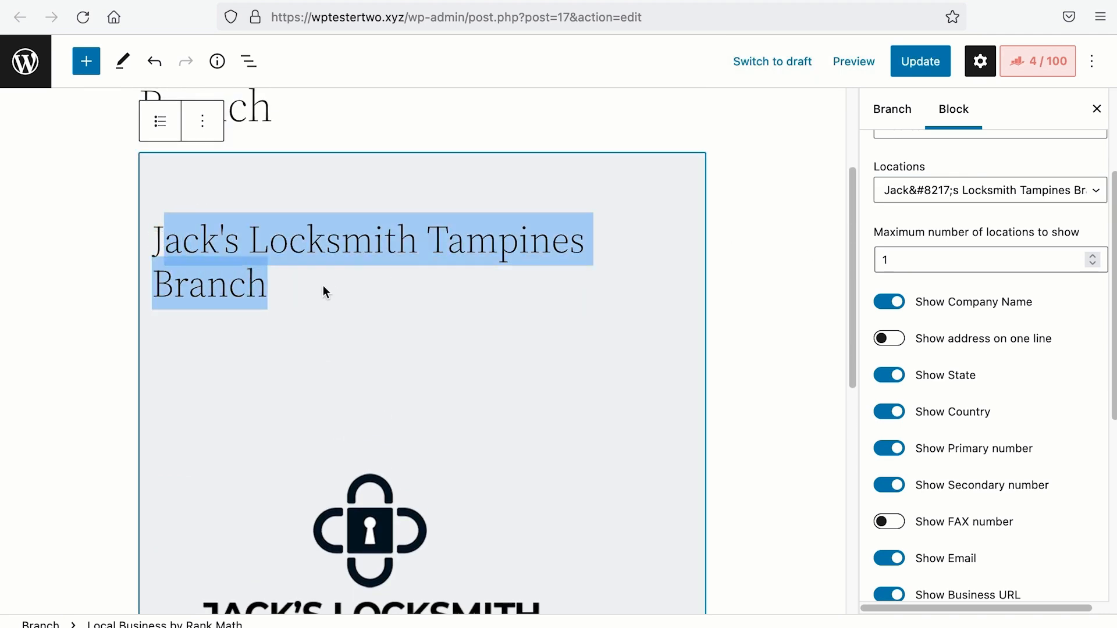
click(315, 294)
click(899, 305)
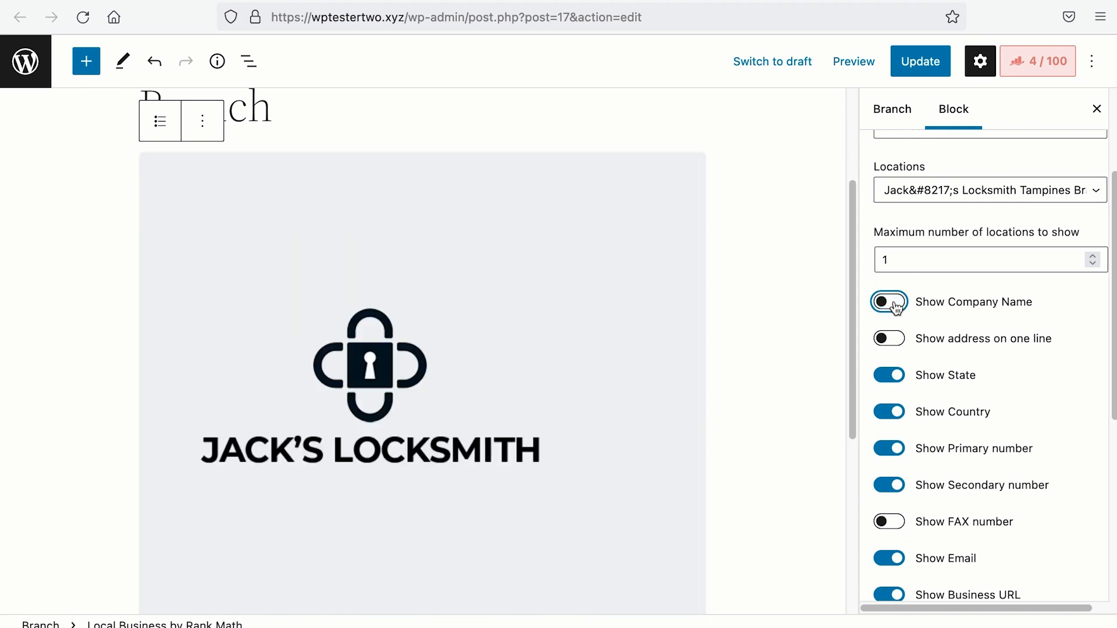
Step: Hide the state, logo and primary phone number from the address, keeping Singapore shown
scroll(674, 337, down, 5)
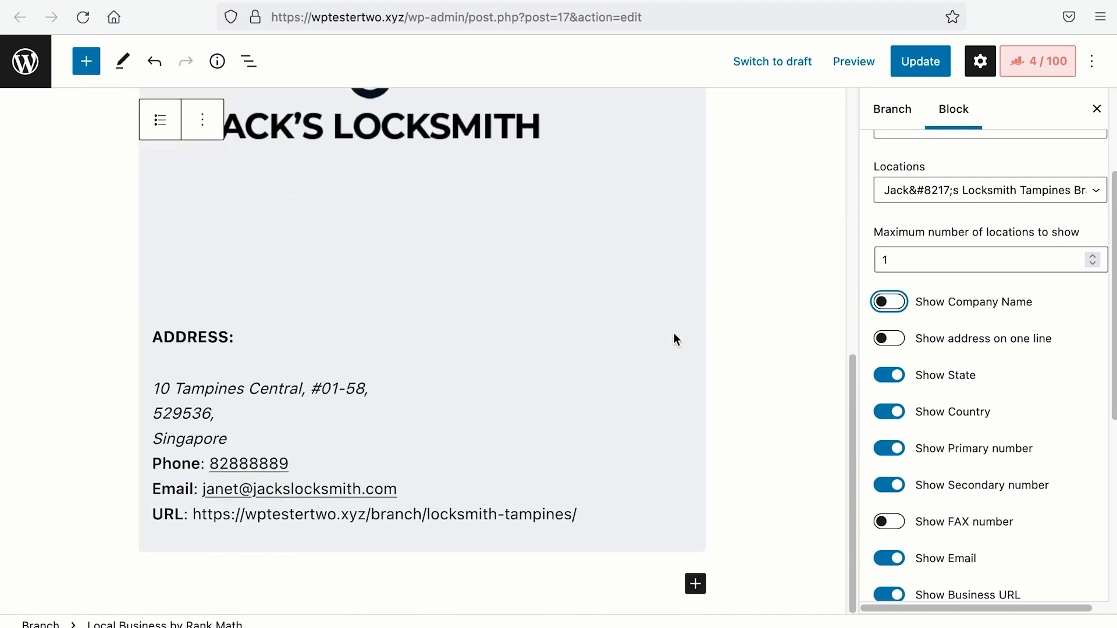
click(882, 376)
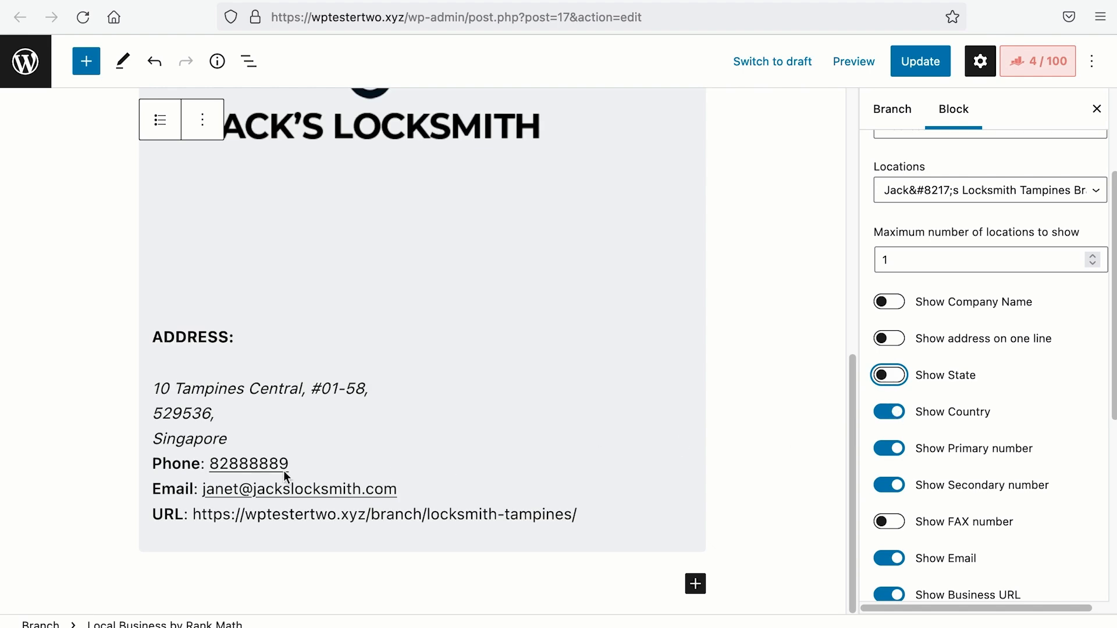
click(886, 413)
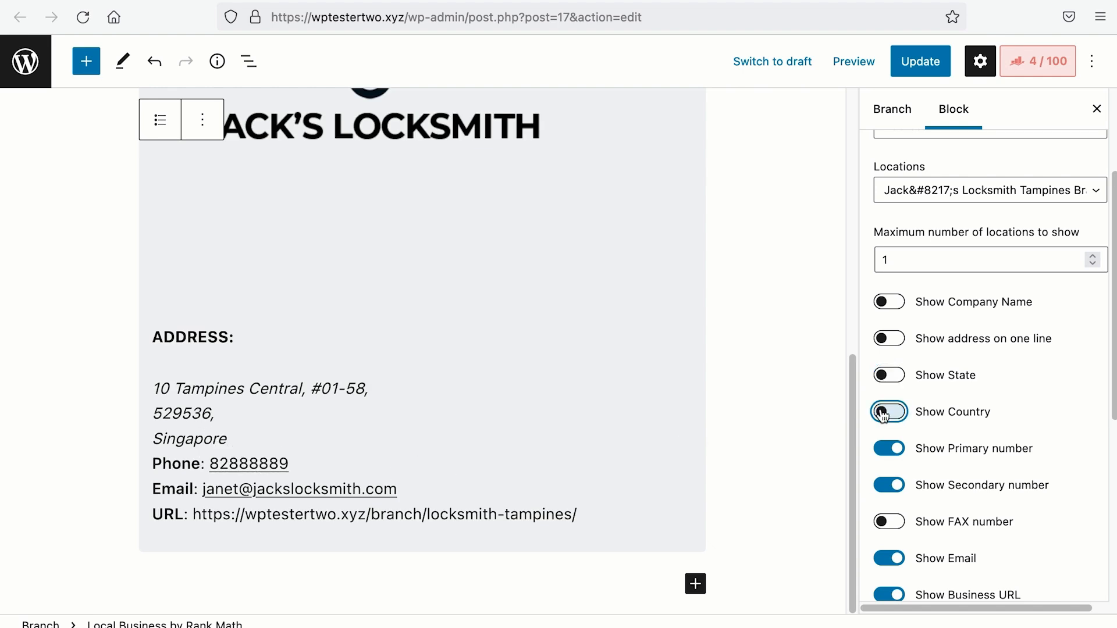
click(885, 413)
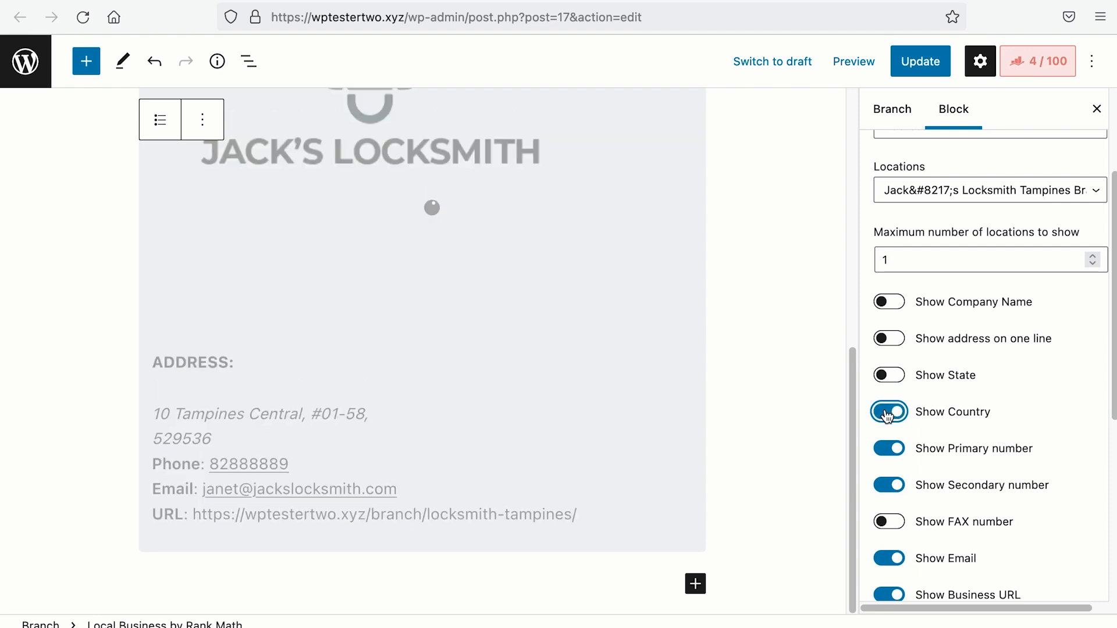
scroll(887, 416, down, 3)
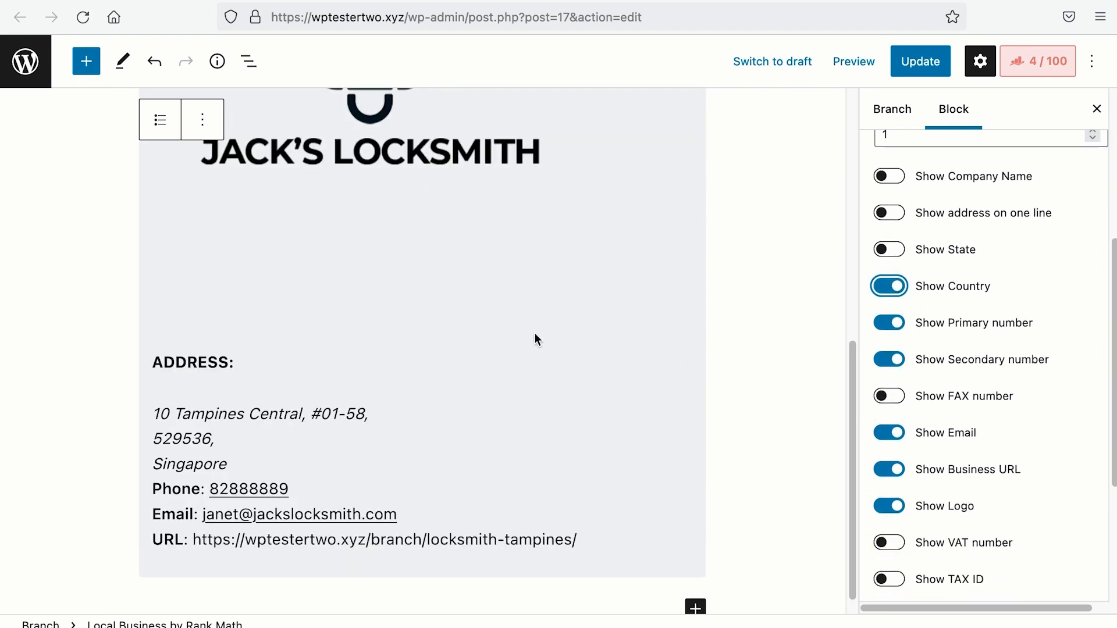
scroll(324, 249, up, 3)
click(887, 506)
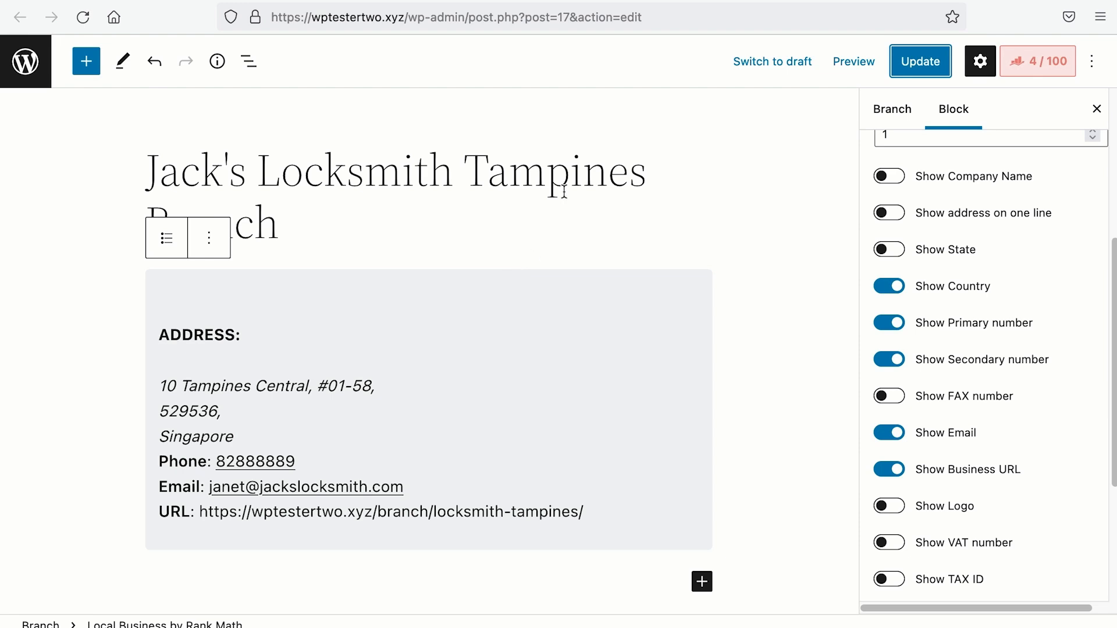
click(895, 331)
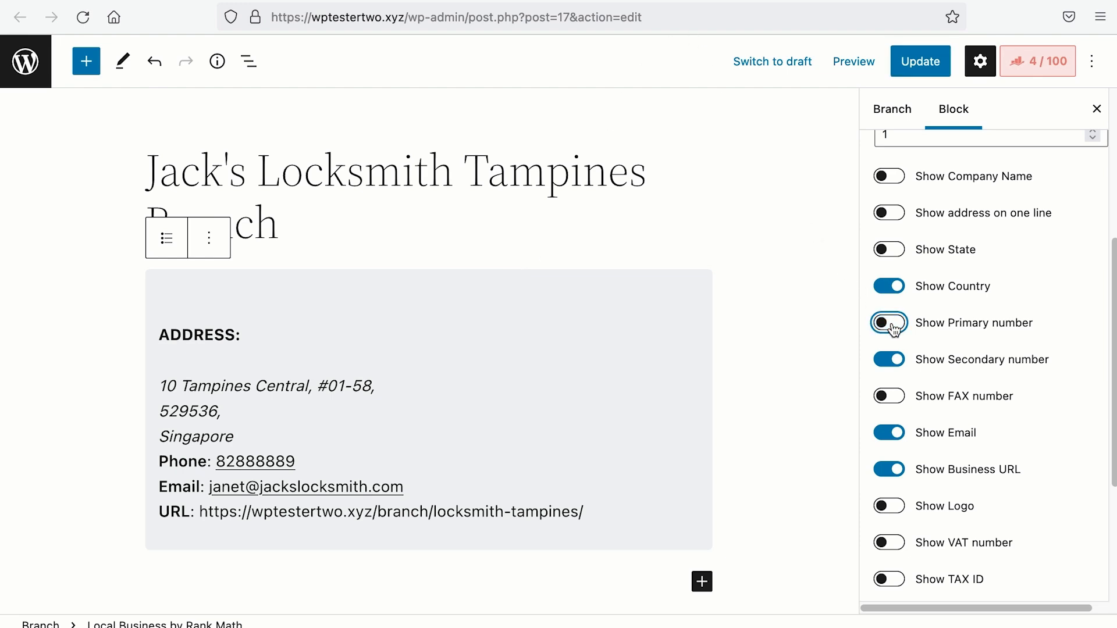
click(926, 62)
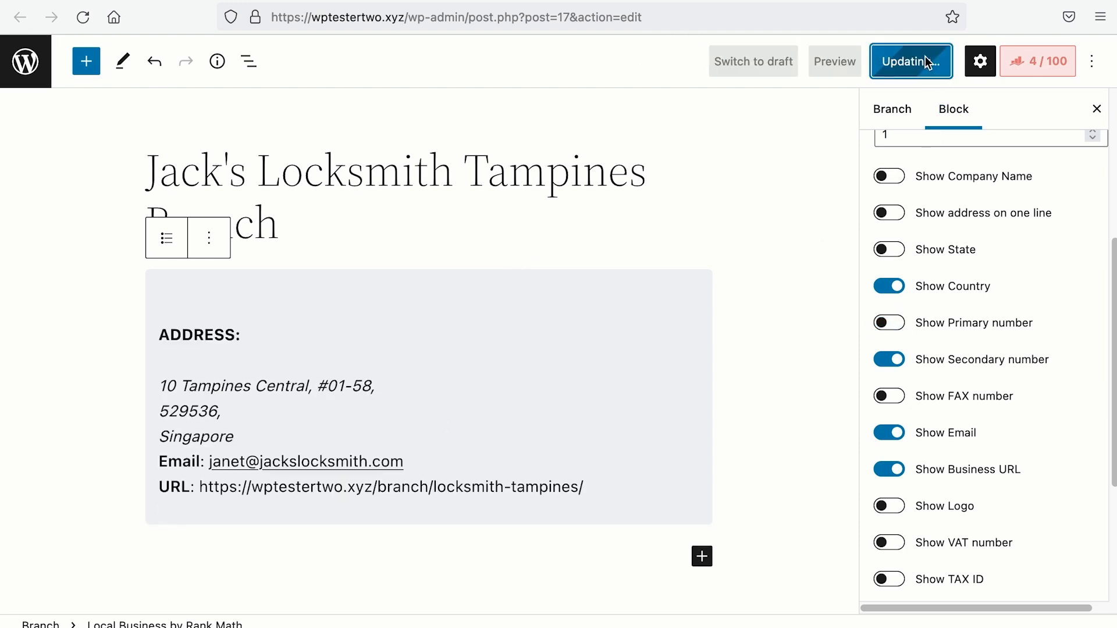
click(184, 580)
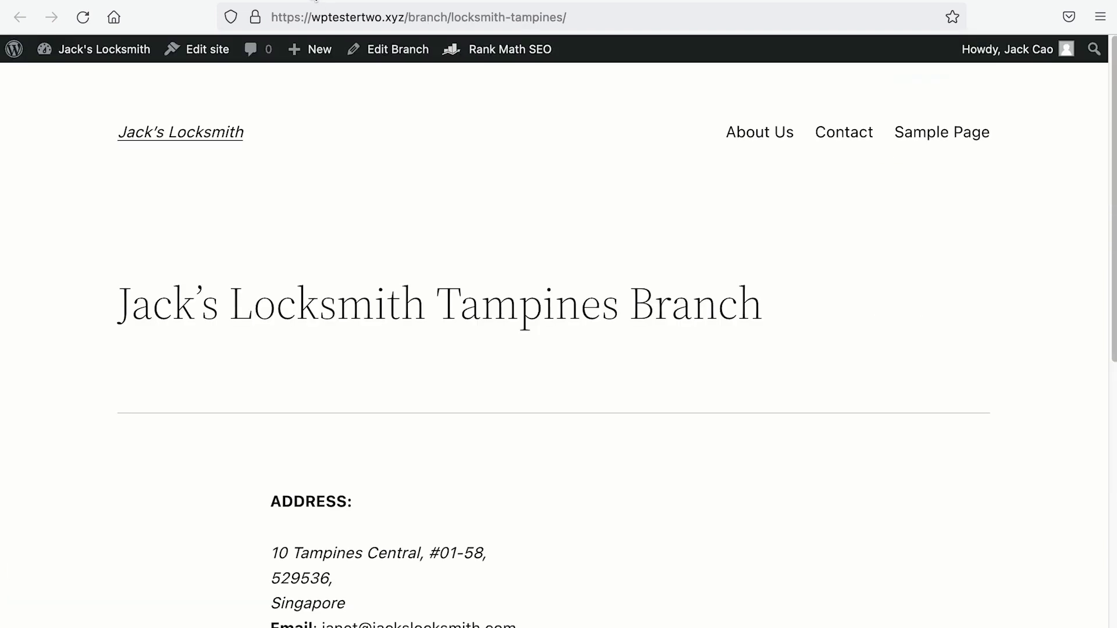
right_click(552, 374)
click(609, 575)
key(ctrl+f)
text(phone)
drag(316, 477, 465, 485)
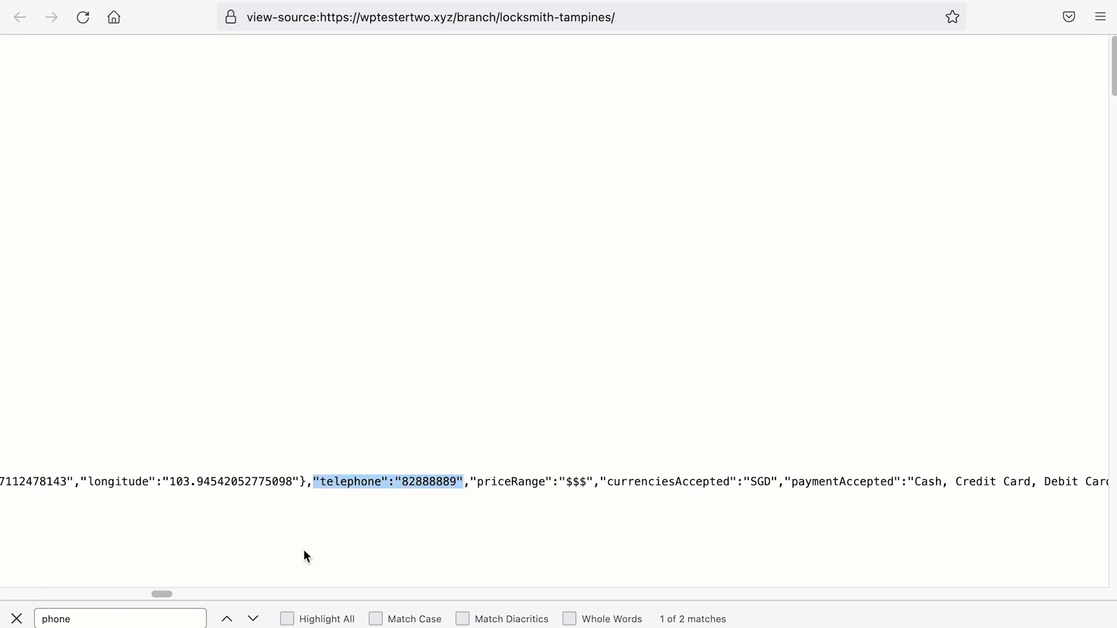
click(19, 620)
click(201, 1)
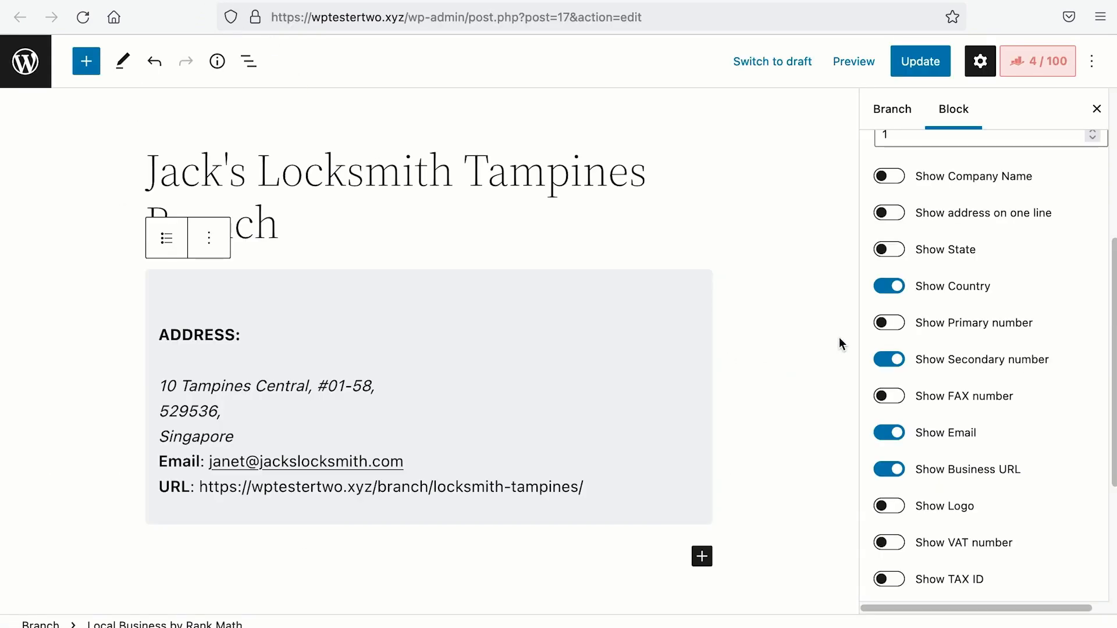
Step: Turn Show Primary number back on, update, and verify the Phone line on the published page
click(895, 330)
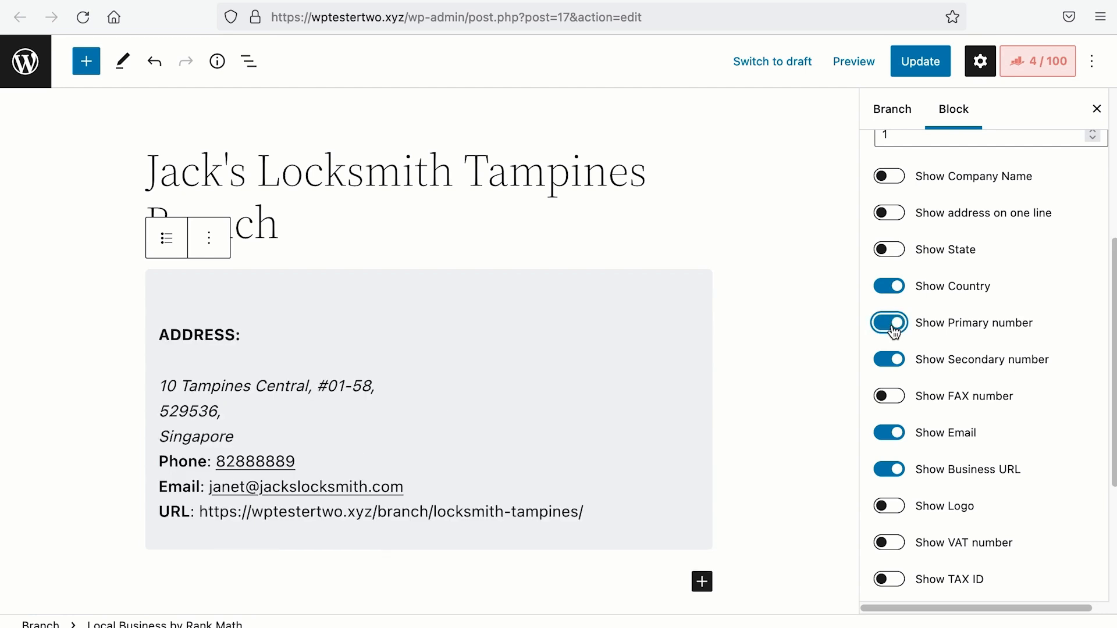
click(920, 62)
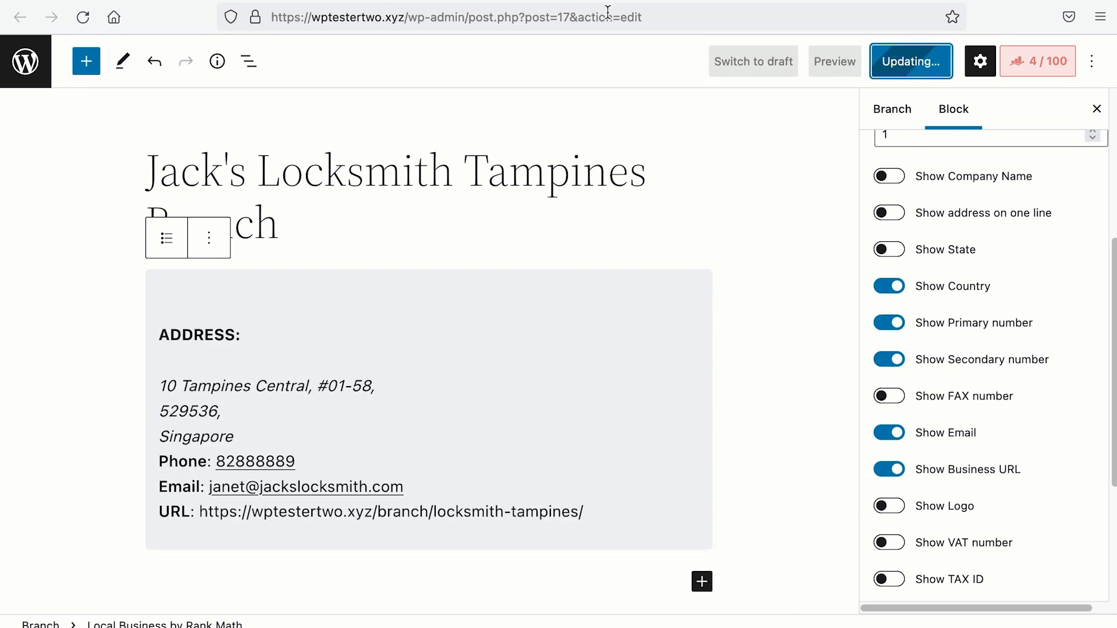
click(407, 2)
click(85, 19)
scroll(131, 149, down, 5)
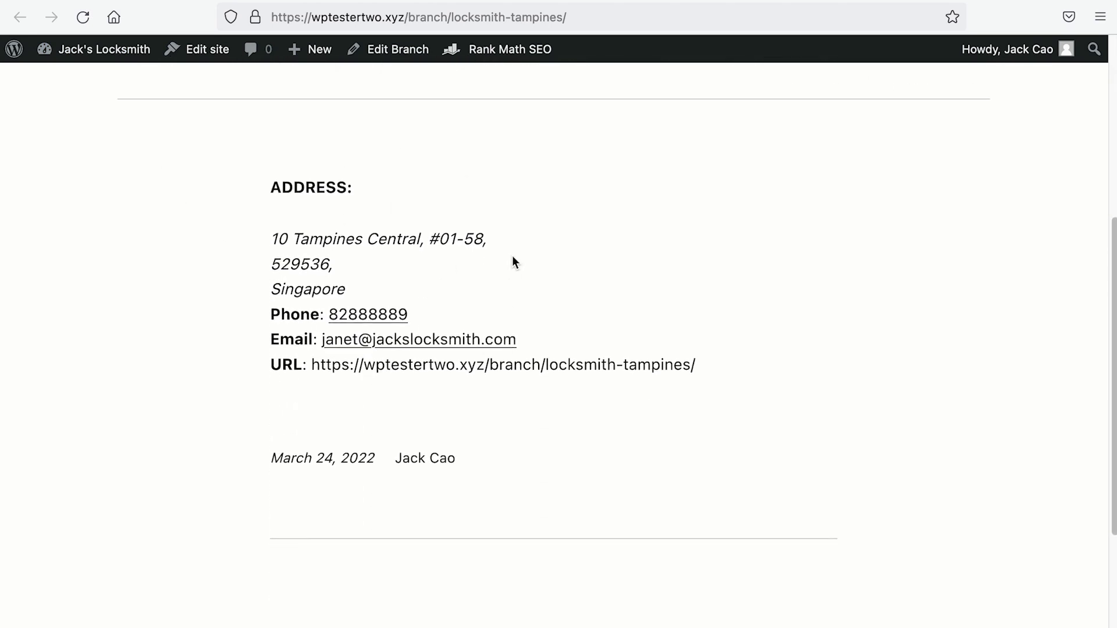
scroll(512, 250, up, 1)
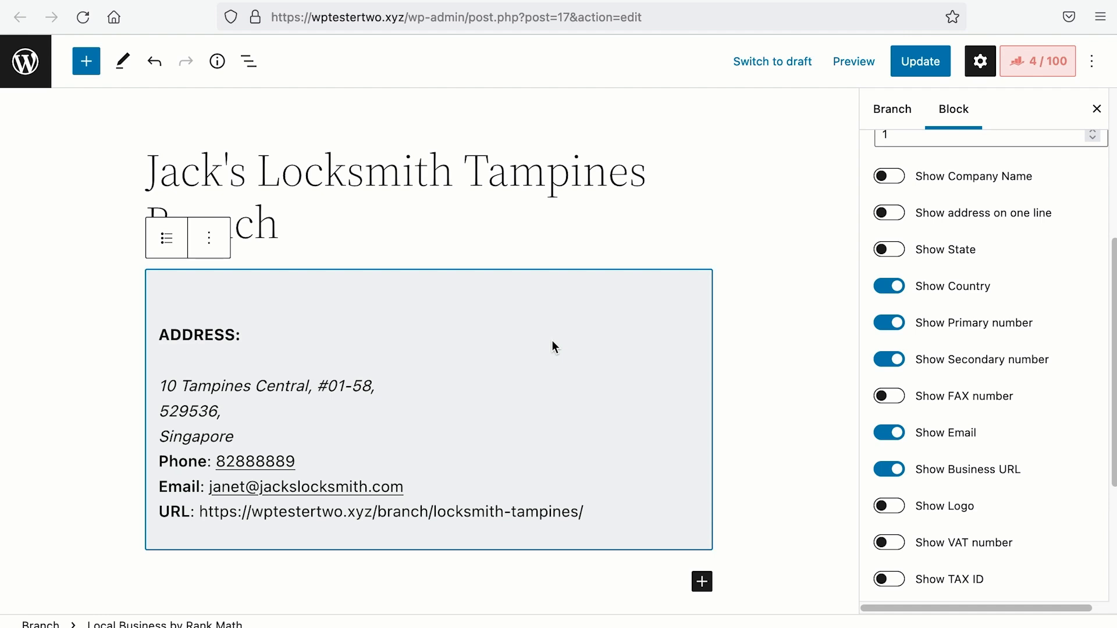
scroll(1011, 323, up, 5)
Step: Change the block type to Opening Hours, then to Map, with editor and preview side by side
click(1007, 291)
click(1005, 298)
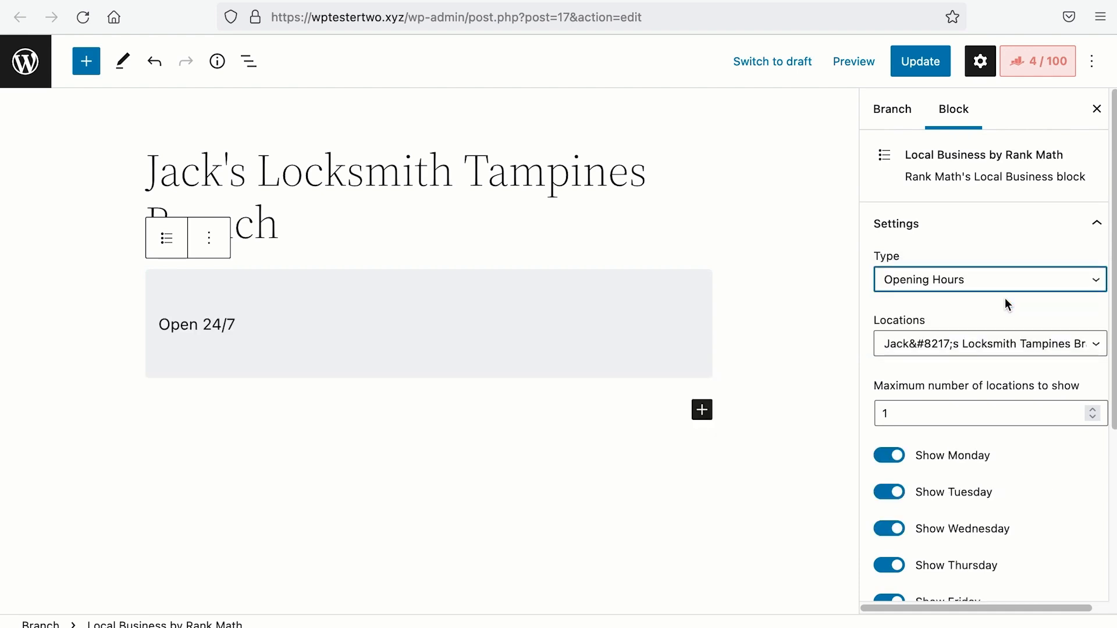
click(1005, 291)
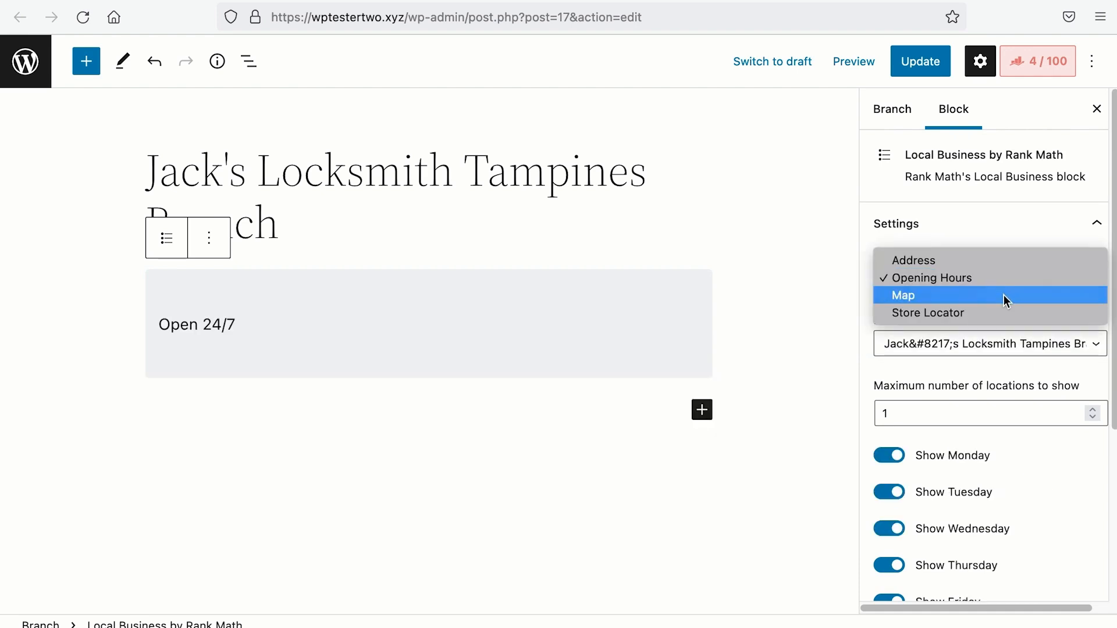
click(1004, 296)
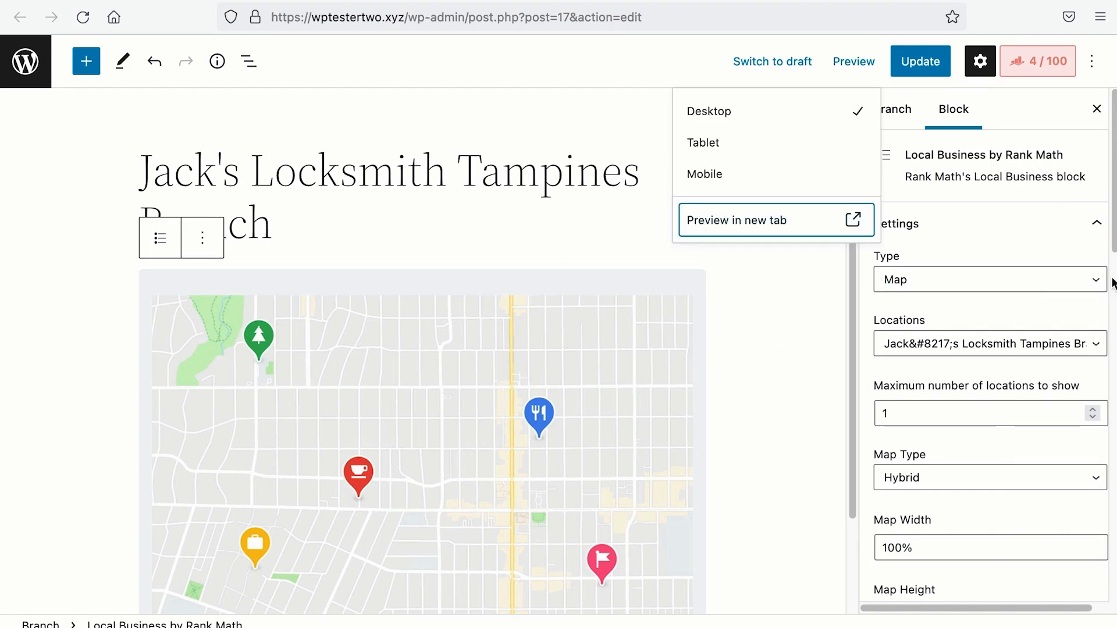
drag(1116, 280, 423, 281)
Step: Set the map type to Roadmap, update the branch and reload the preview
click(357, 365)
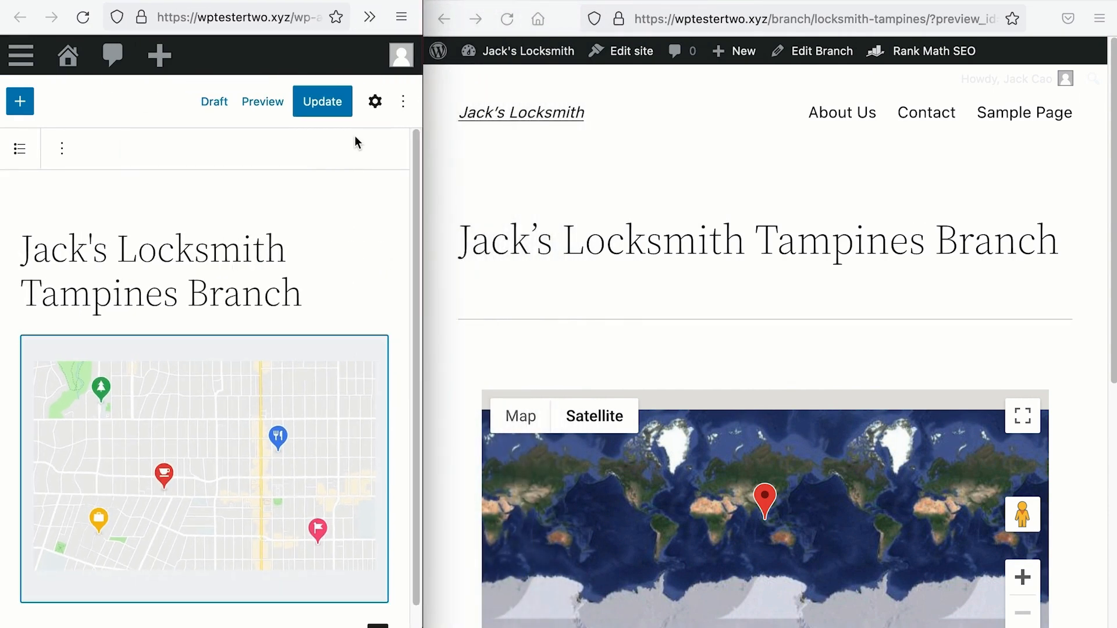
click(376, 102)
scroll(356, 192, down, 3)
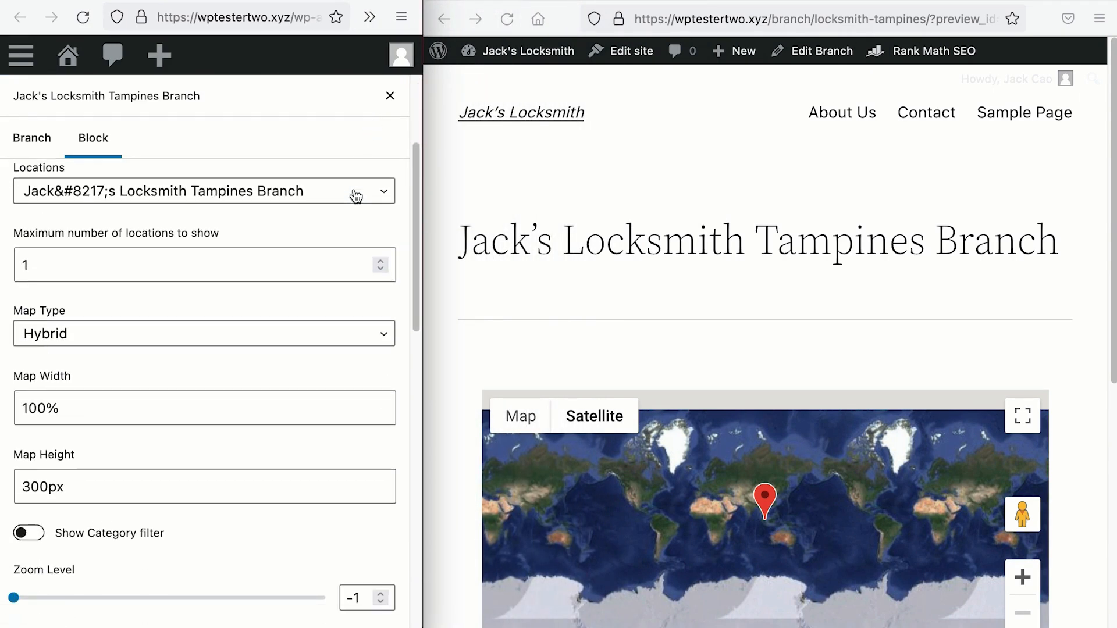
click(164, 337)
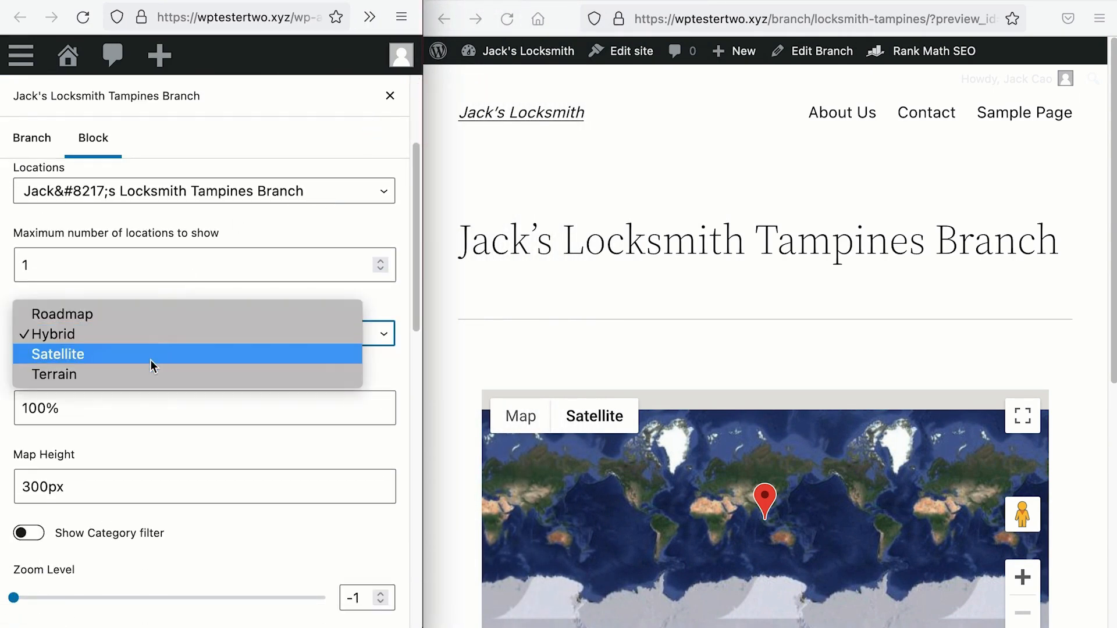
click(155, 325)
scroll(160, 326, up, 3)
click(395, 97)
click(334, 103)
click(376, 102)
Step: Switch the map type back to Hybrid, update and reload the preview
click(506, 19)
scroll(498, 288, down, 4)
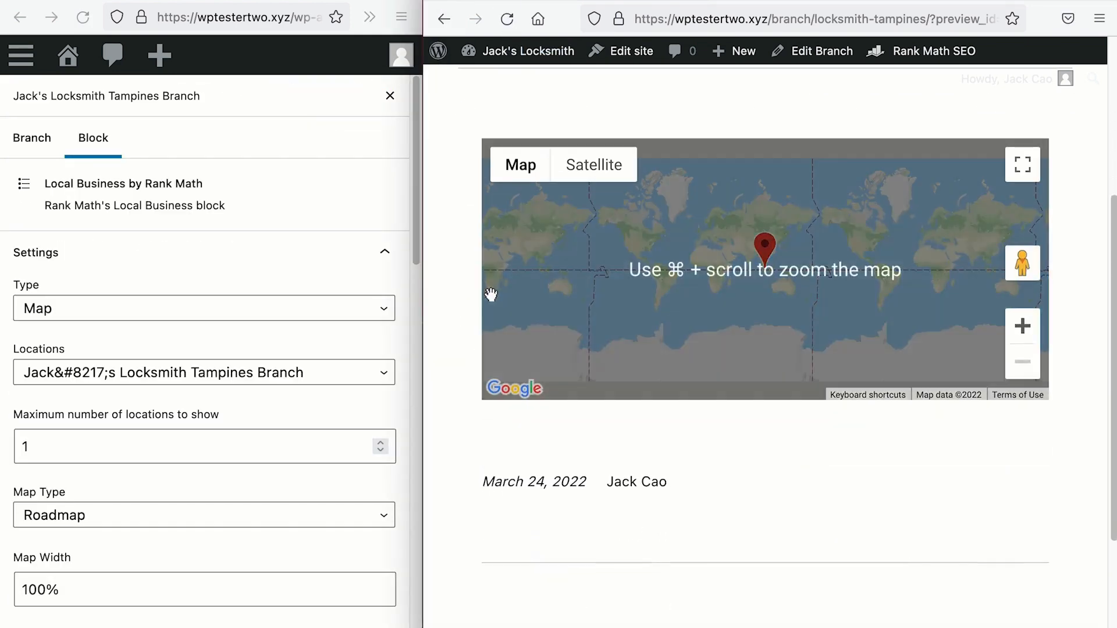
scroll(291, 472, down, 3)
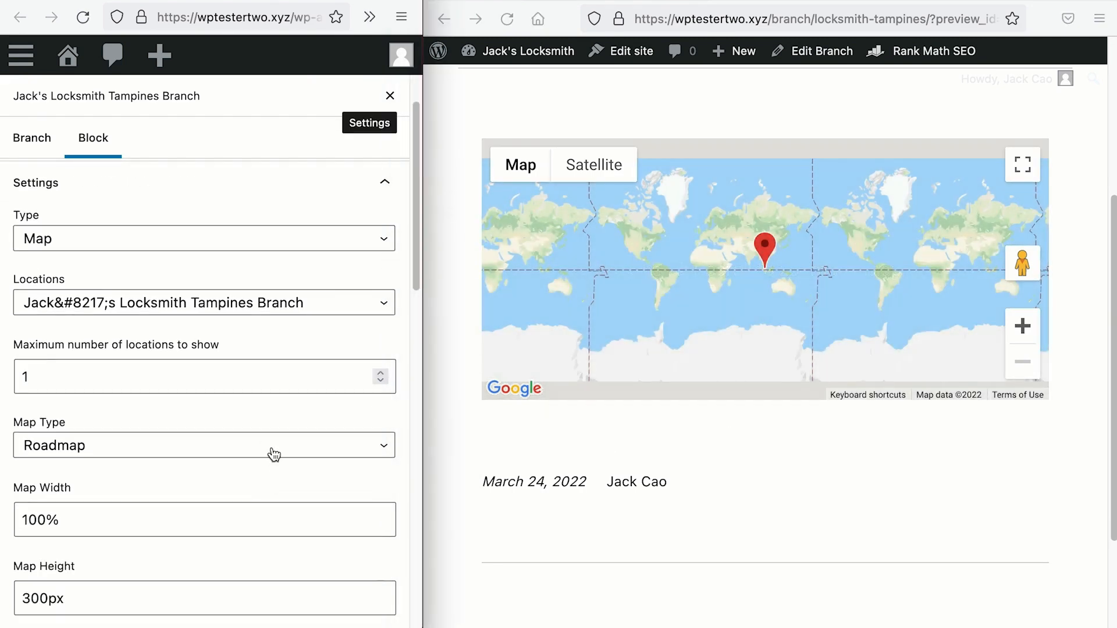
click(274, 454)
click(267, 474)
click(390, 97)
click(313, 102)
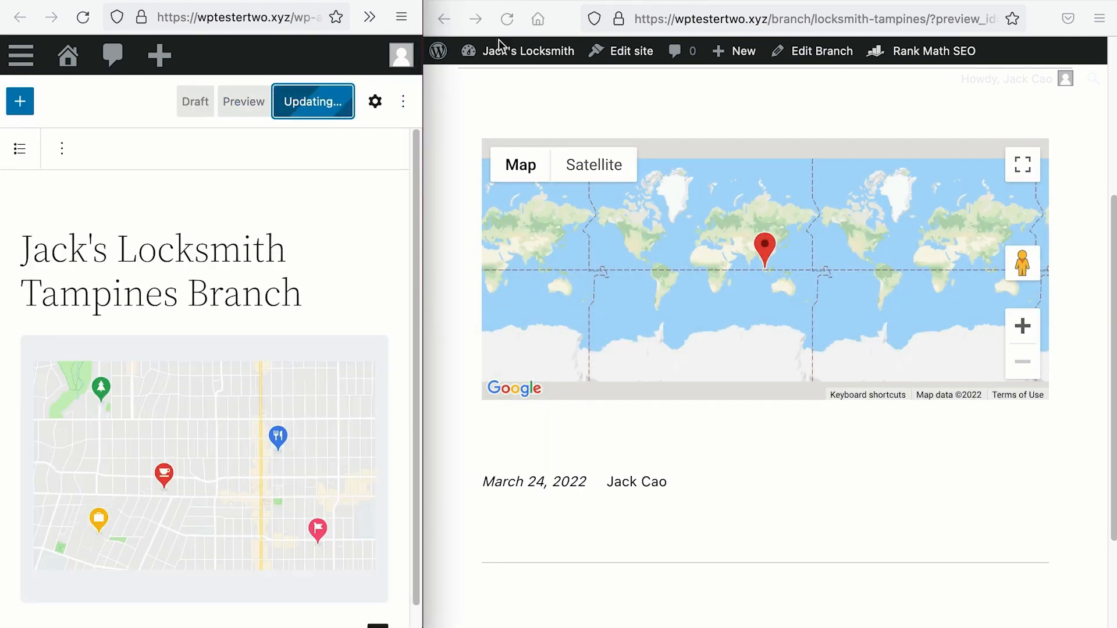
click(507, 19)
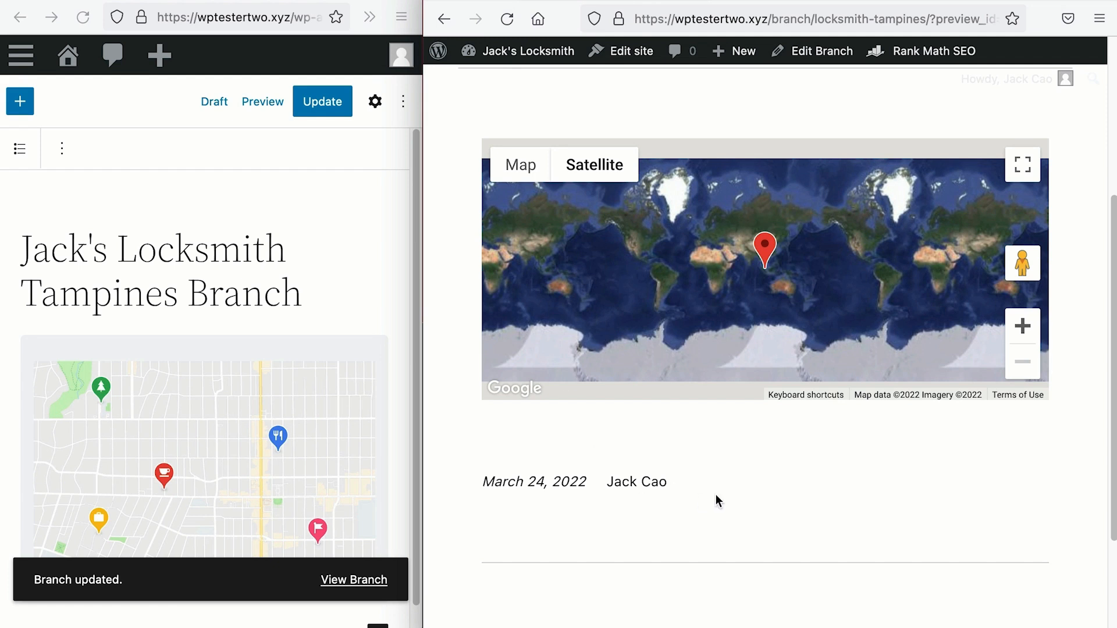
Step: Change the map type to Satellite and update the branch
click(376, 101)
click(239, 523)
click(236, 543)
click(390, 95)
click(323, 101)
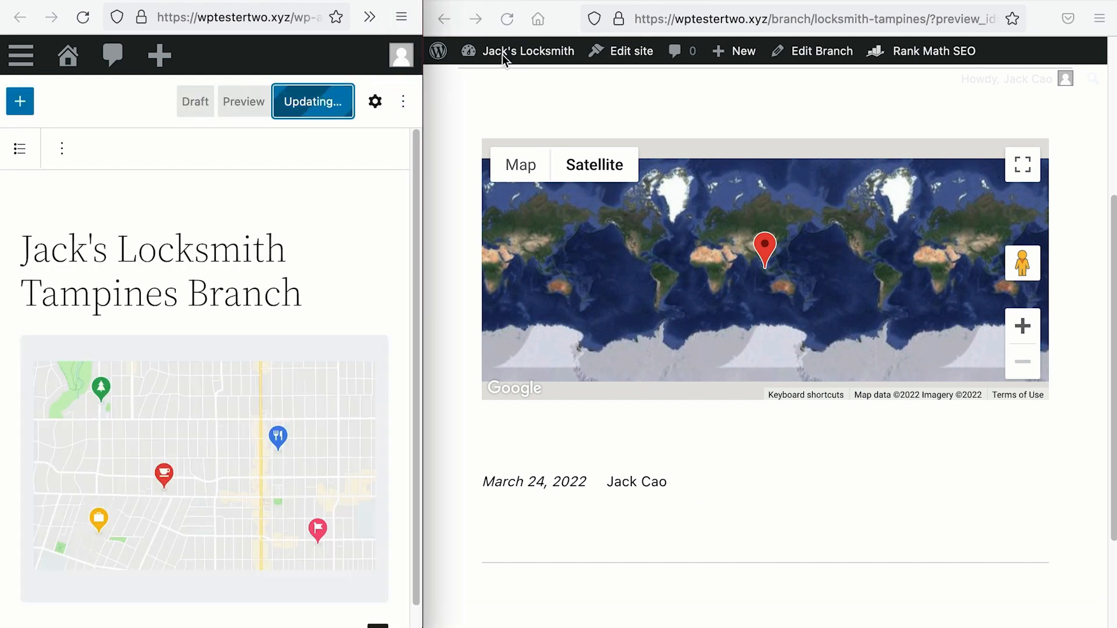
Step: Change the map type to Terrain, update and reload the preview
click(376, 101)
click(187, 527)
click(184, 534)
click(390, 95)
click(320, 104)
click(504, 26)
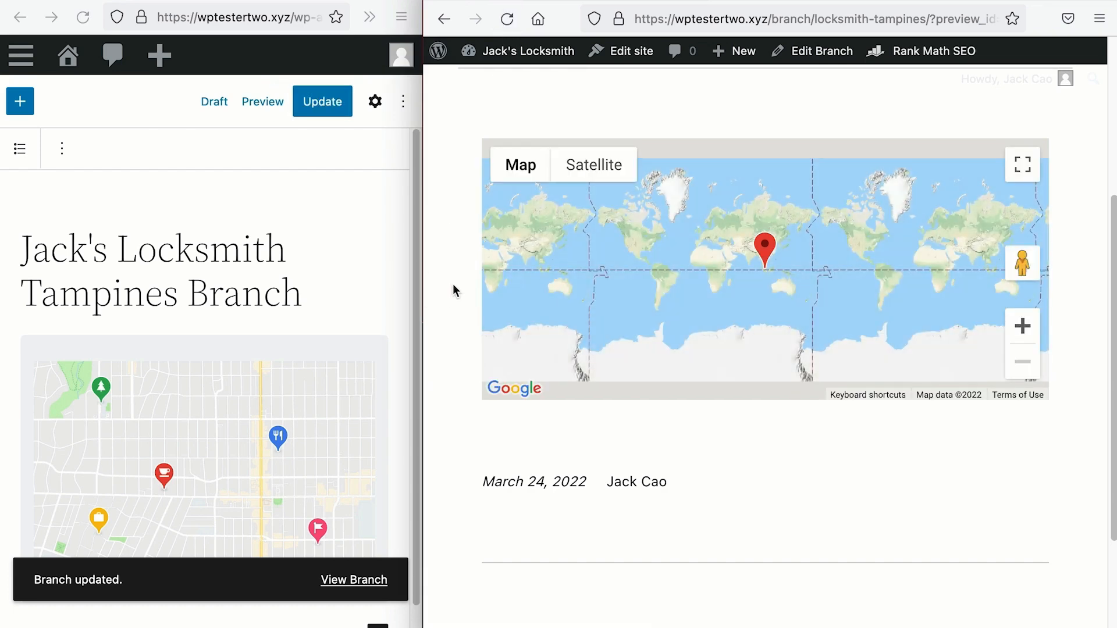
Step: Set the map to Roadmap with Map Width 80% and Map Height 500px
click(375, 101)
scroll(302, 384, down, 3)
click(305, 376)
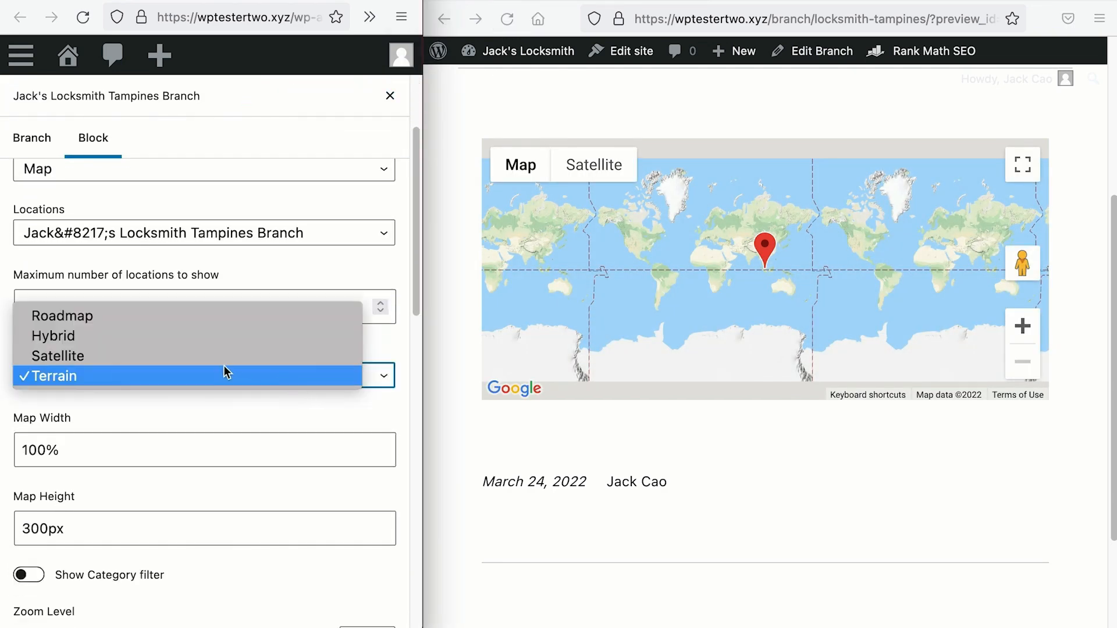
click(212, 322)
scroll(210, 320, down, 2)
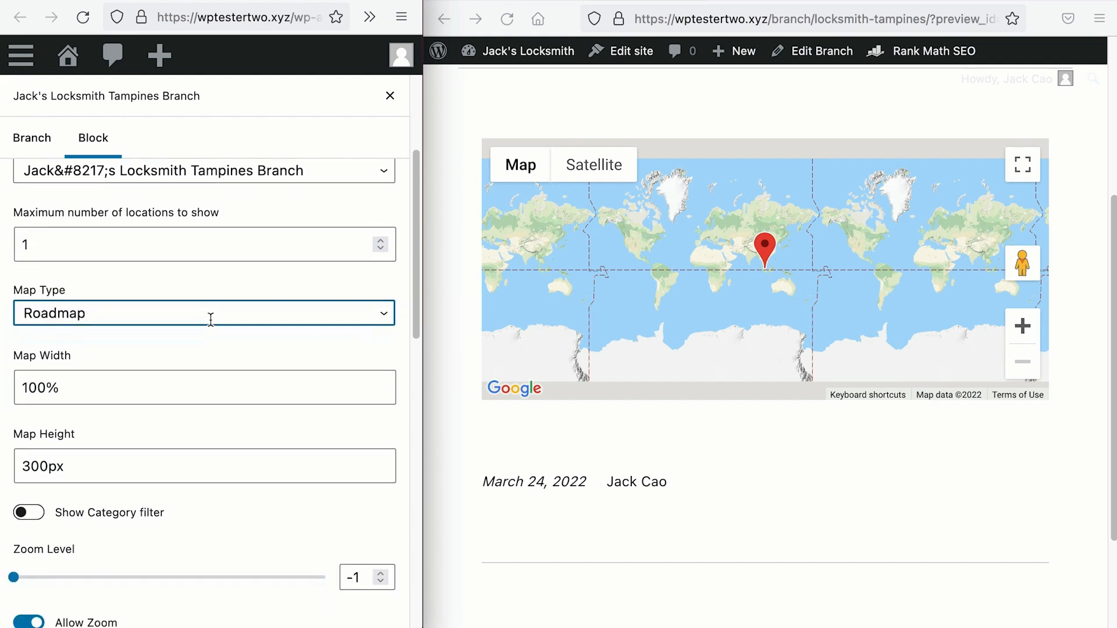
drag(70, 380, 12, 384)
click(34, 381)
key(BackSpace)
key(BackSpace)
text(8)
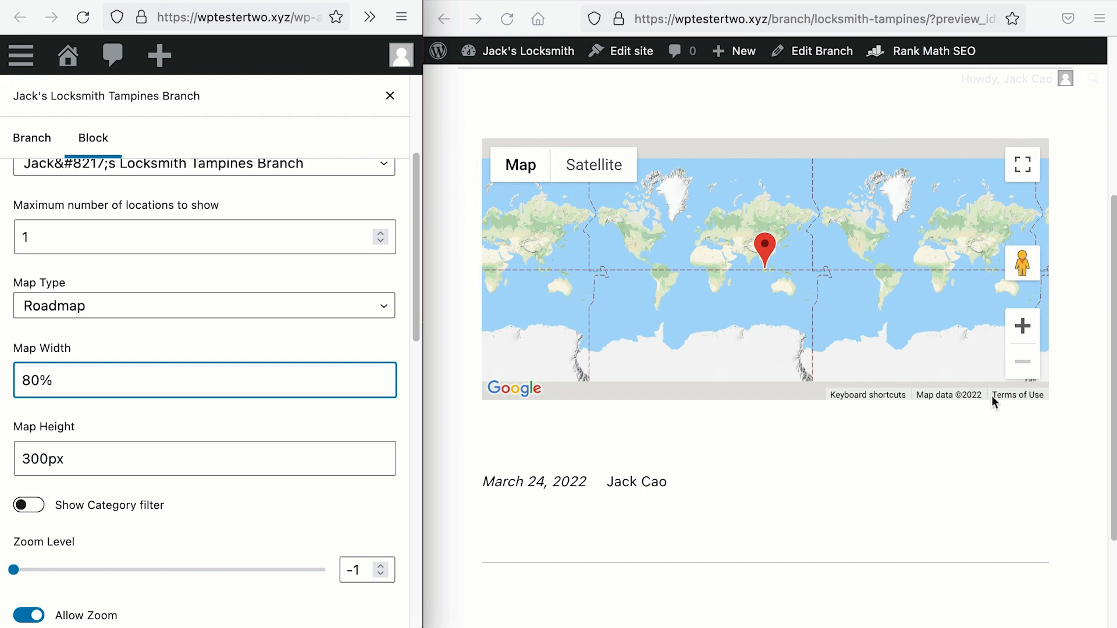
drag(27, 460, 10, 464)
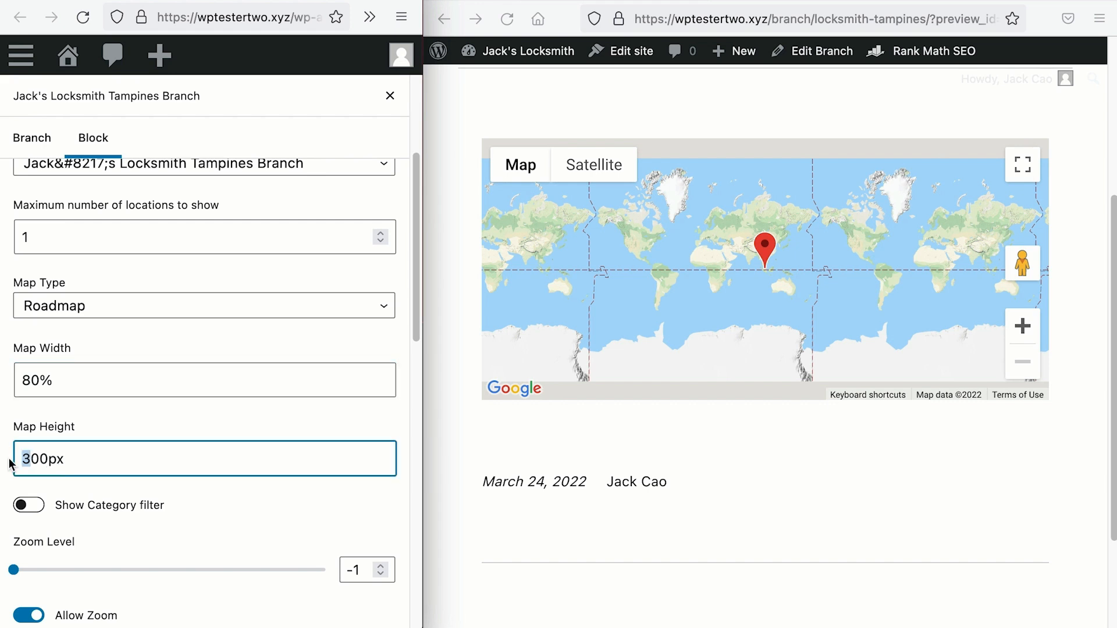
text(5)
Step: Update the branch and reload the preview to see the resized map
click(390, 95)
click(329, 102)
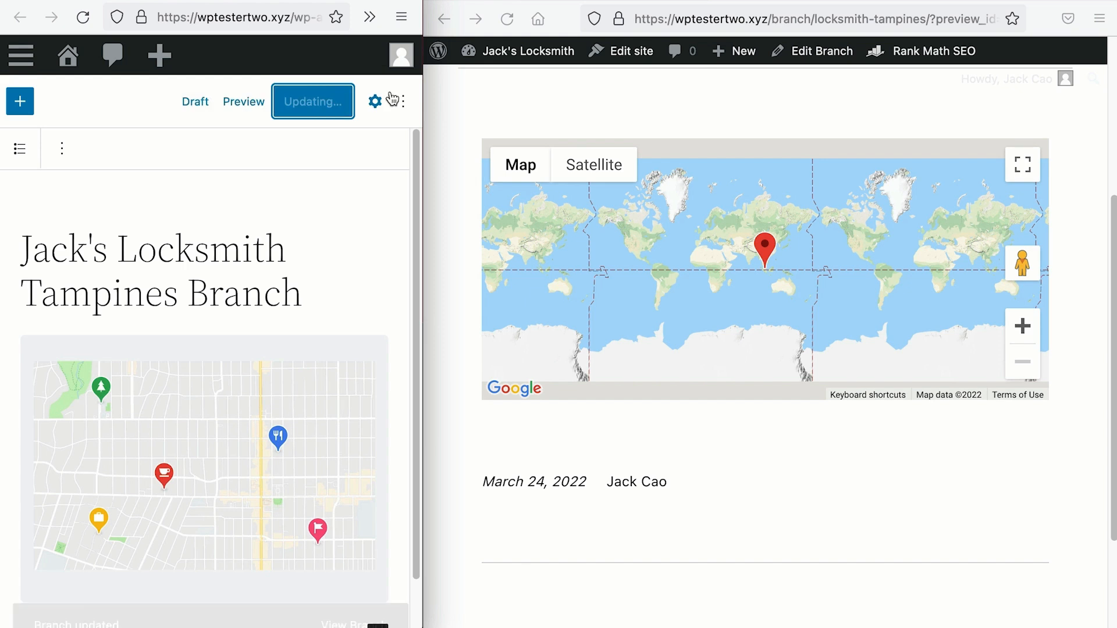
click(507, 23)
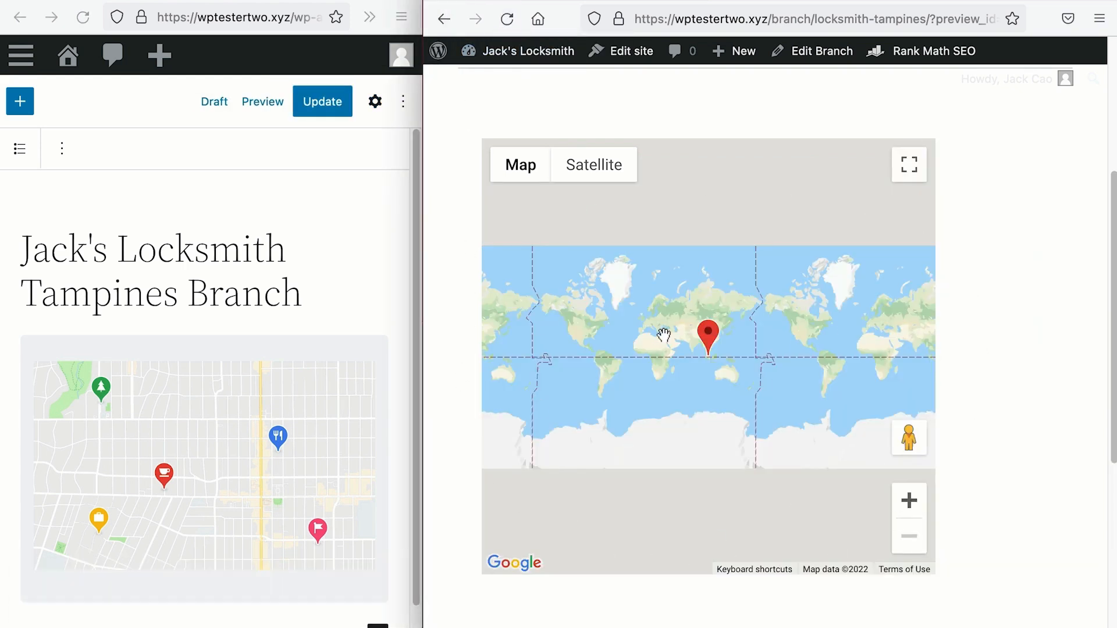
click(375, 102)
Step: Scroll the map block settings to Map Width, Map Height and Zoom Level (-1)
scroll(179, 369, down, 4)
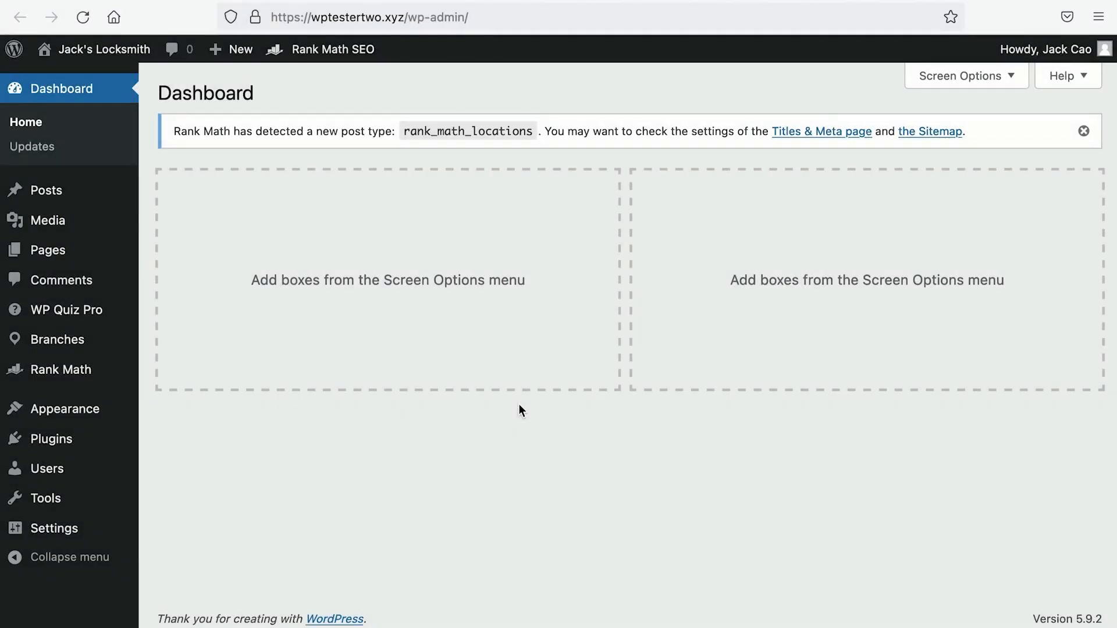
mouse_move(70, 350)
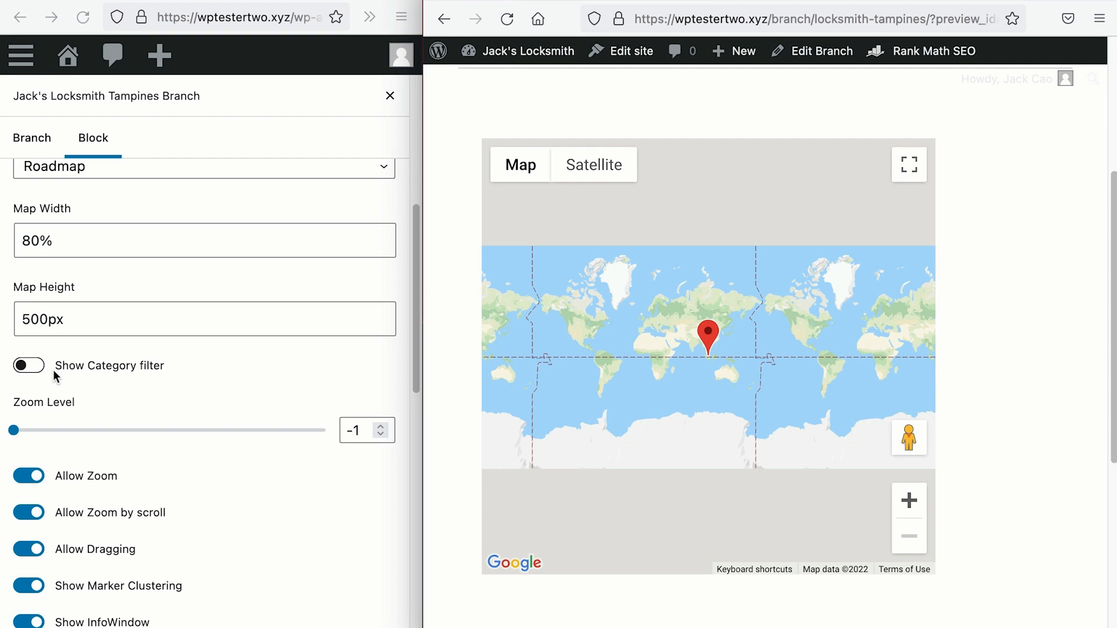
Step: Set the map Zoom Level to 10, save and reload the preview
scroll(54, 369, down, 3)
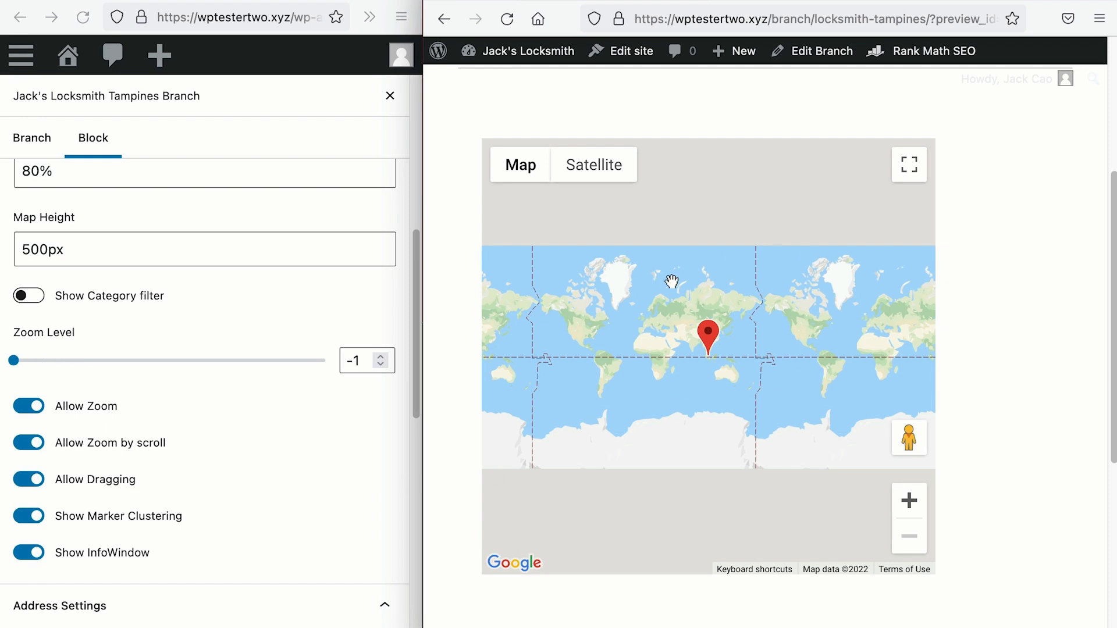
drag(13, 361, 185, 361)
click(389, 107)
key(ctrl+s)
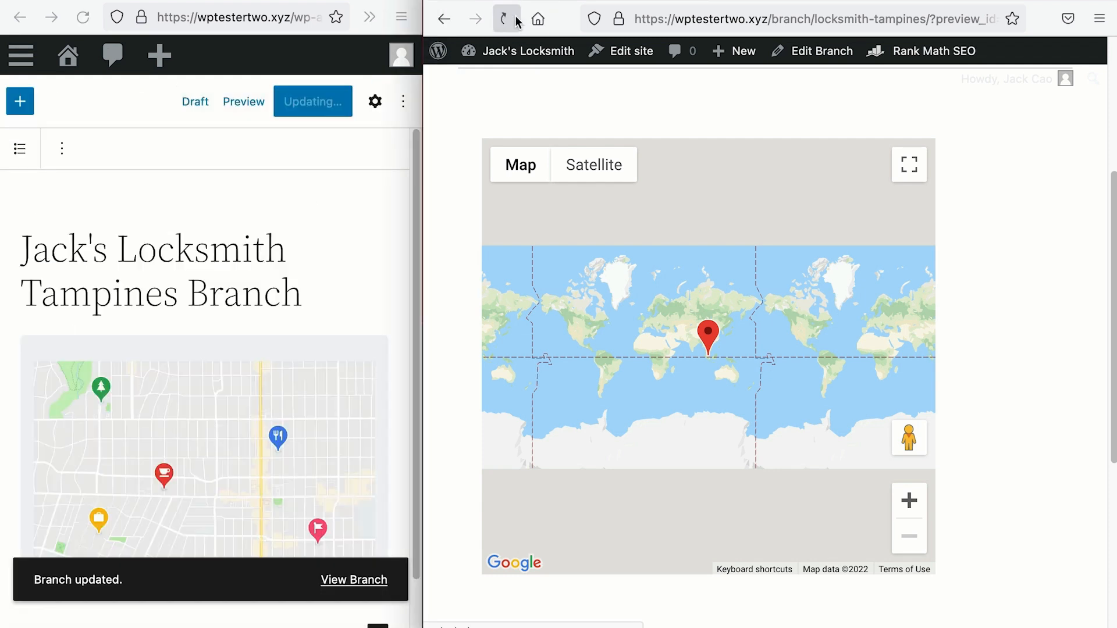
click(507, 19)
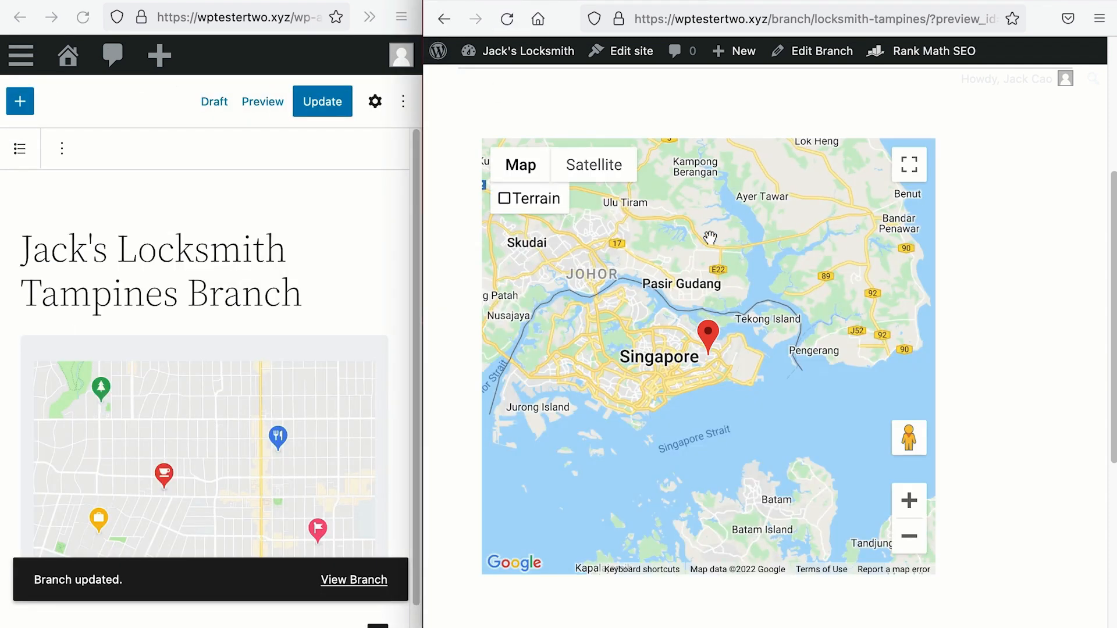
Step: Raise the map Zoom Level to 17, update and reload the preview
click(376, 106)
click(376, 105)
scroll(319, 245, down, 5)
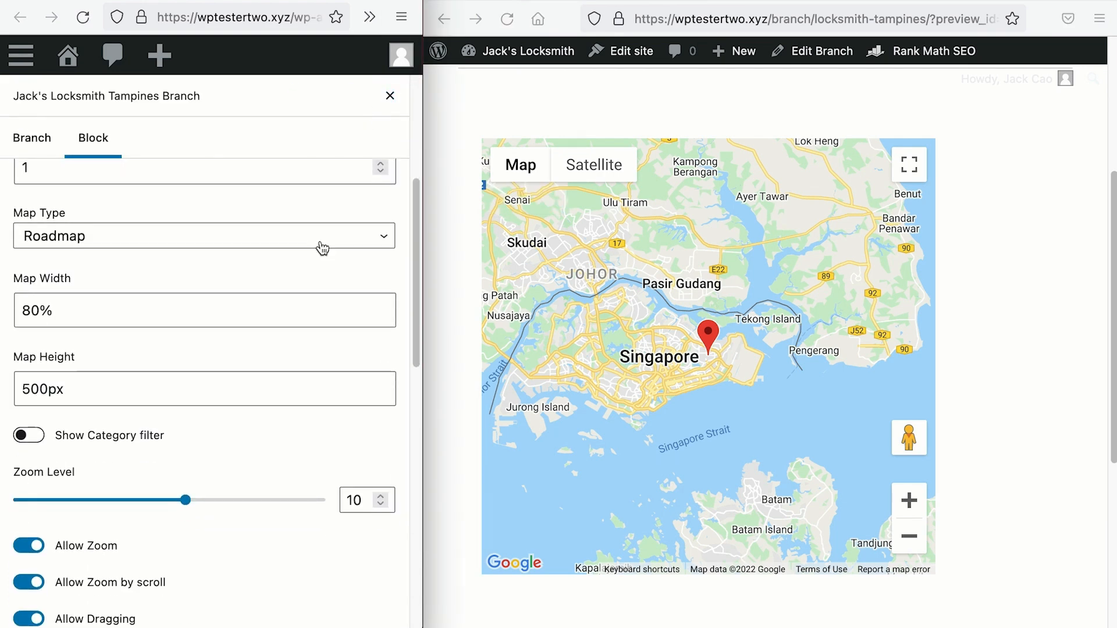
drag(185, 417, 294, 416)
click(390, 96)
click(327, 102)
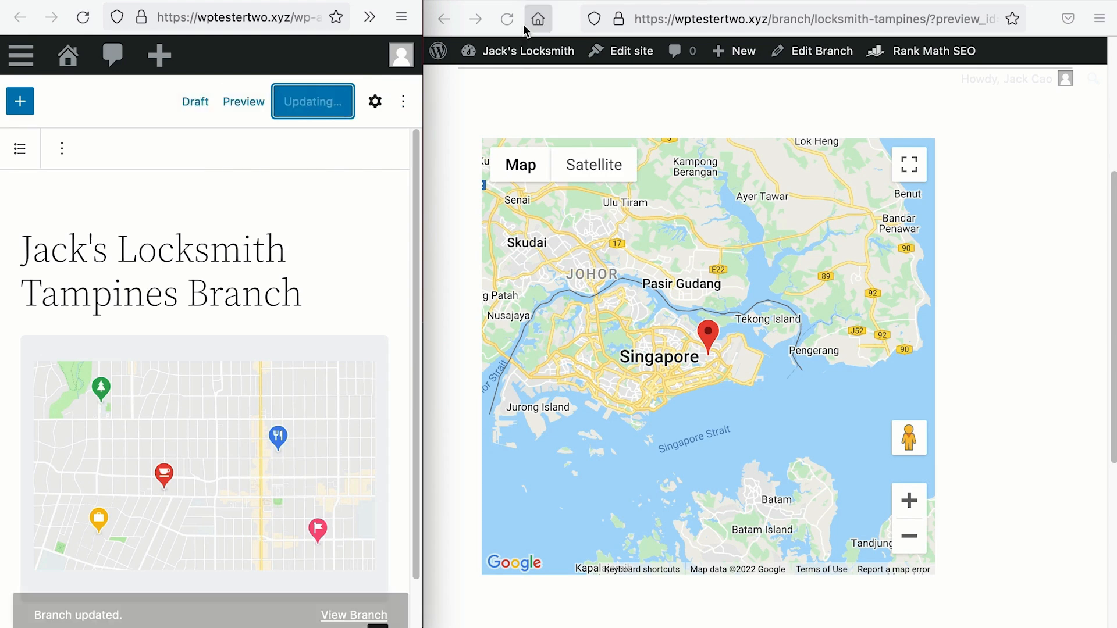
click(506, 19)
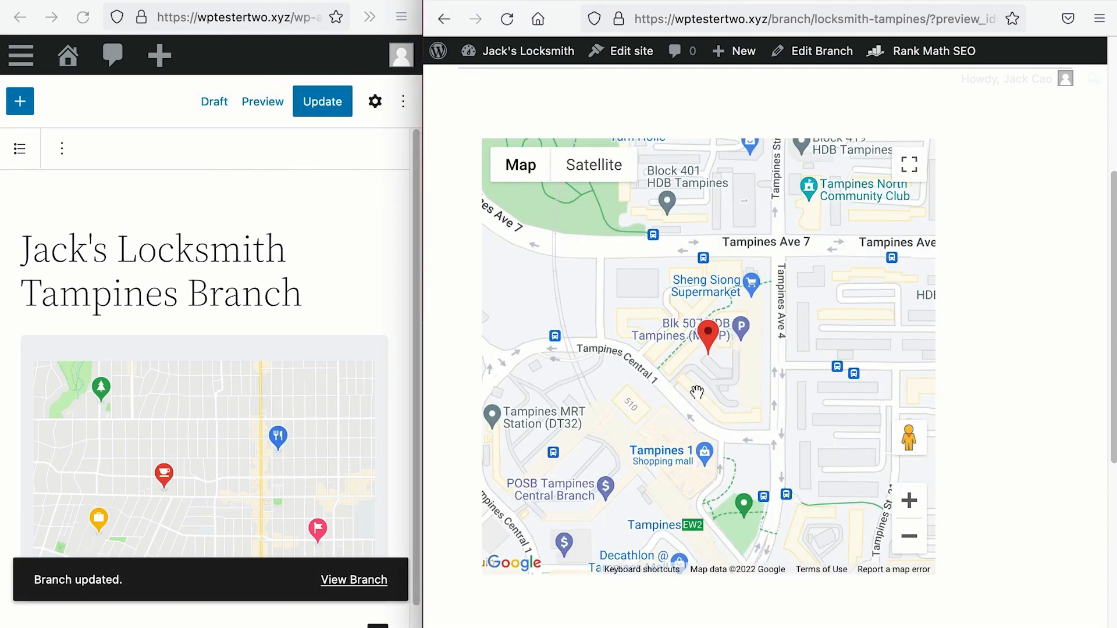
Step: Test the preview map's zoom buttons and pan around the branch marker
click(374, 102)
scroll(317, 209, down, 8)
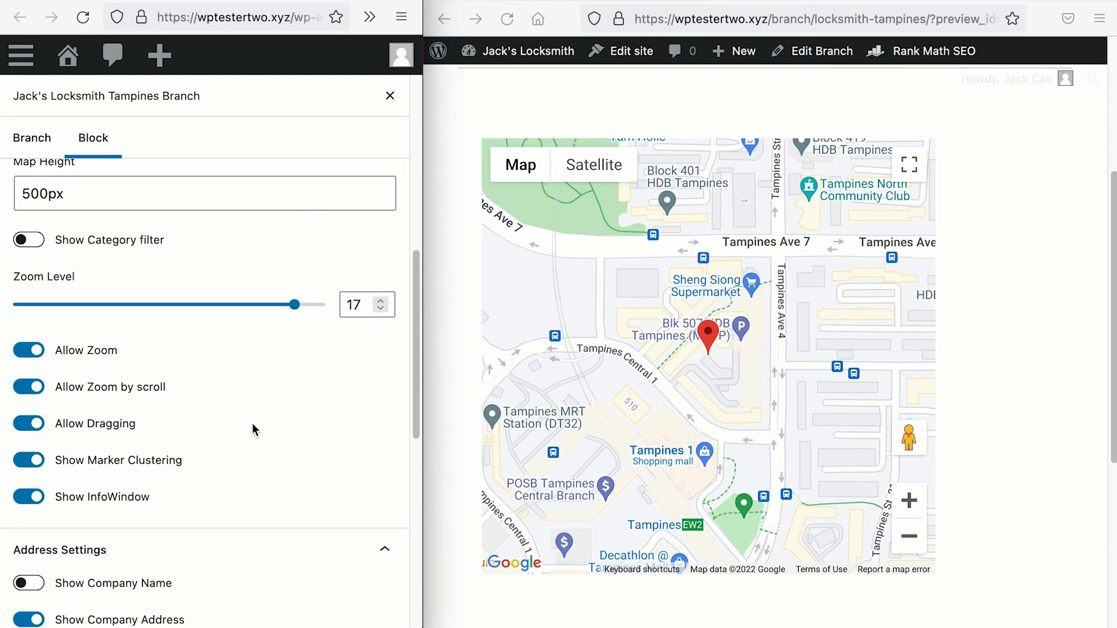
click(909, 500)
click(912, 537)
click(911, 538)
click(909, 502)
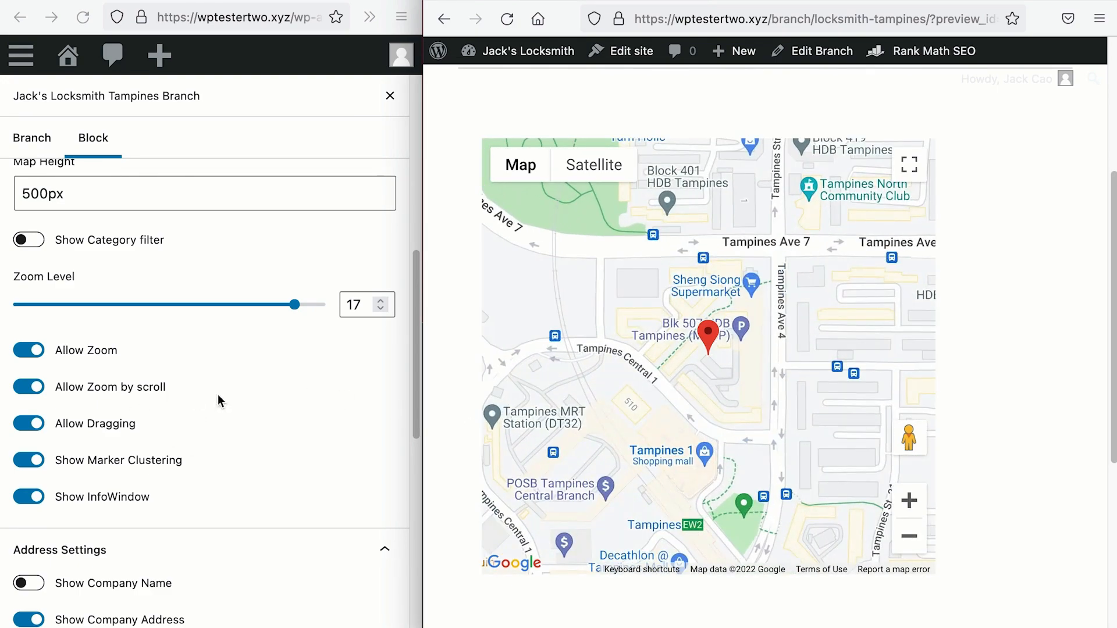
scroll(692, 407, up, 2)
scroll(691, 408, up, 2)
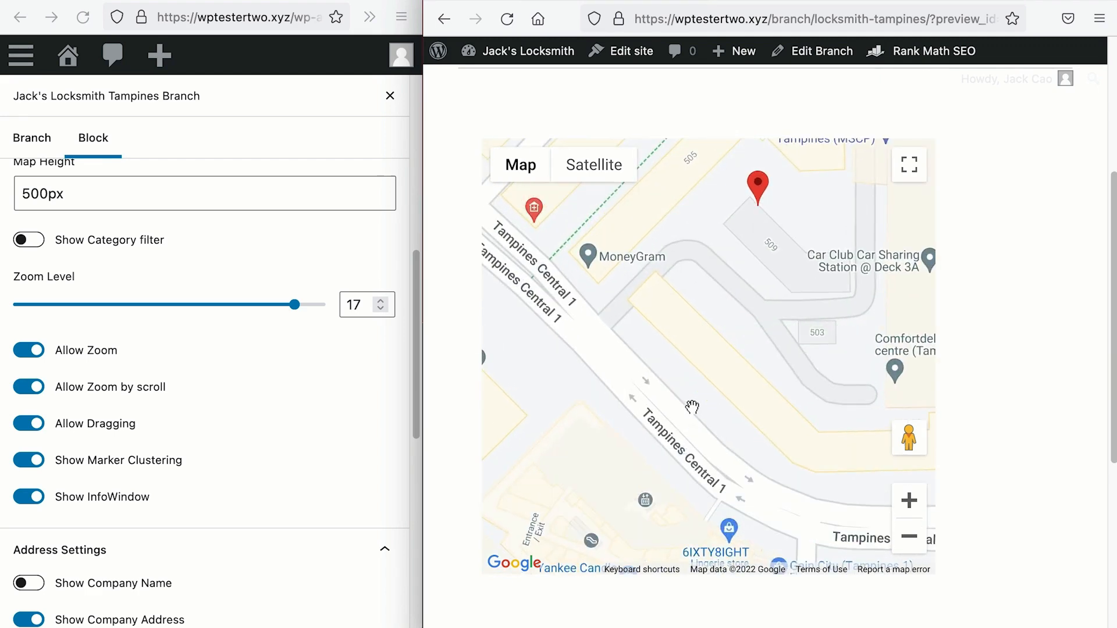
scroll(692, 407, down, 2)
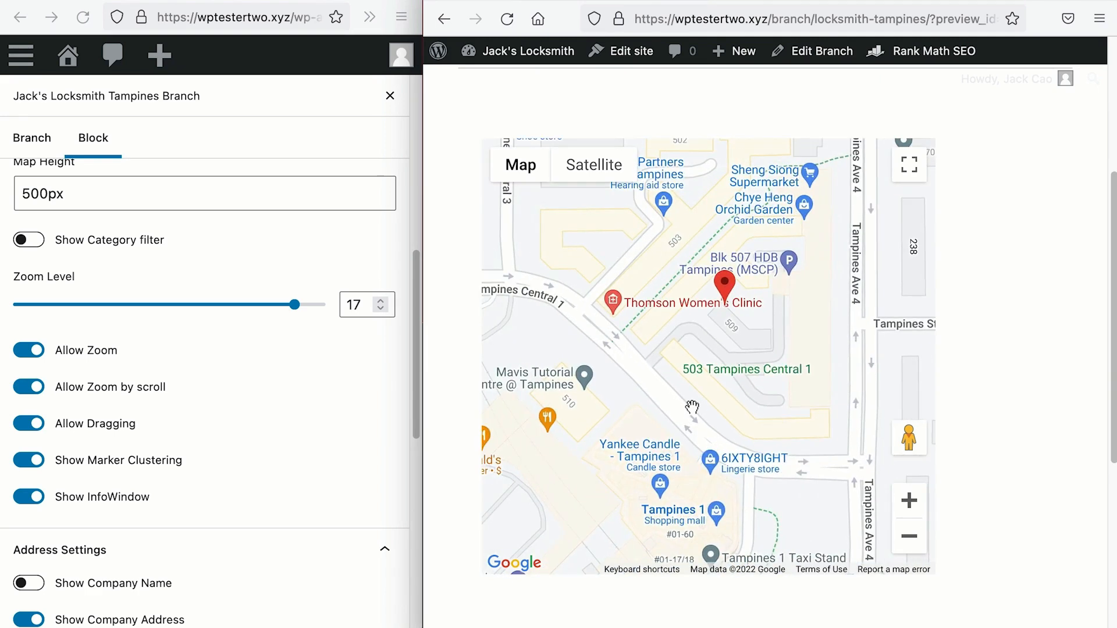
mouse_move(722, 340)
mouse_down()
mouse_move(749, 383)
mouse_move(729, 416)
mouse_move(700, 390)
mouse_up()
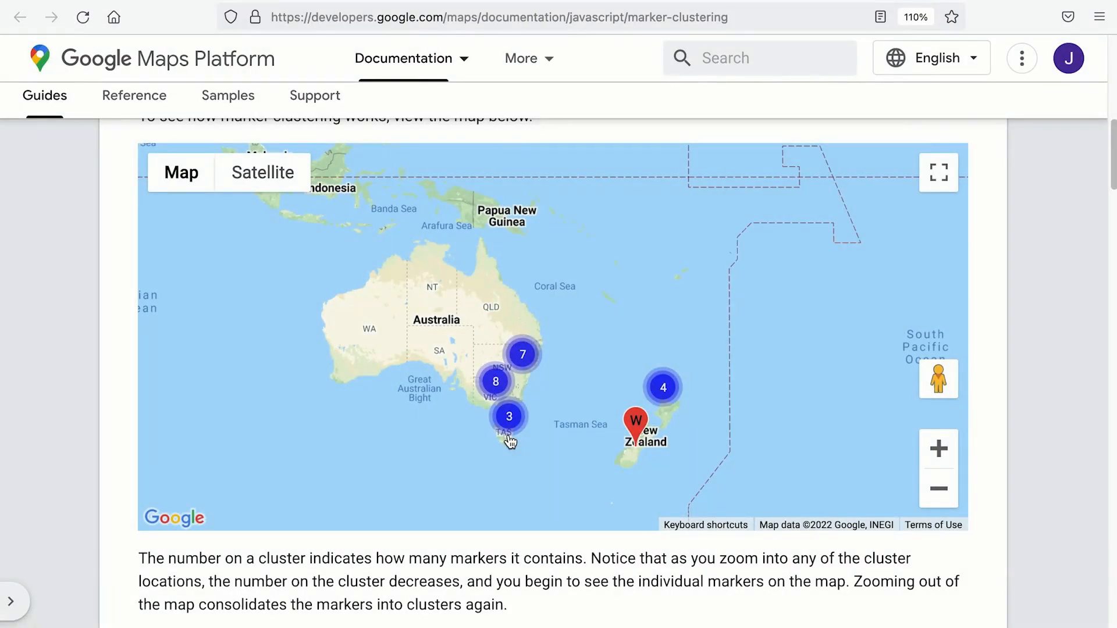
Step: Zoom the demo map in and expand the clusters of 6 and 5 markers
double_click(497, 405)
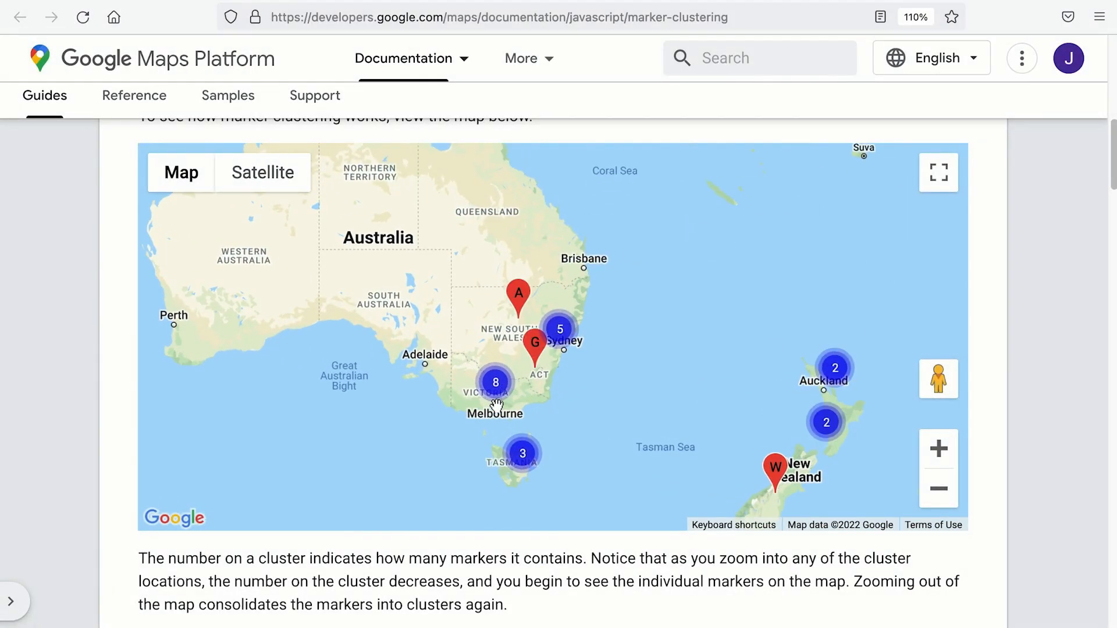
scroll(497, 404, up, 5)
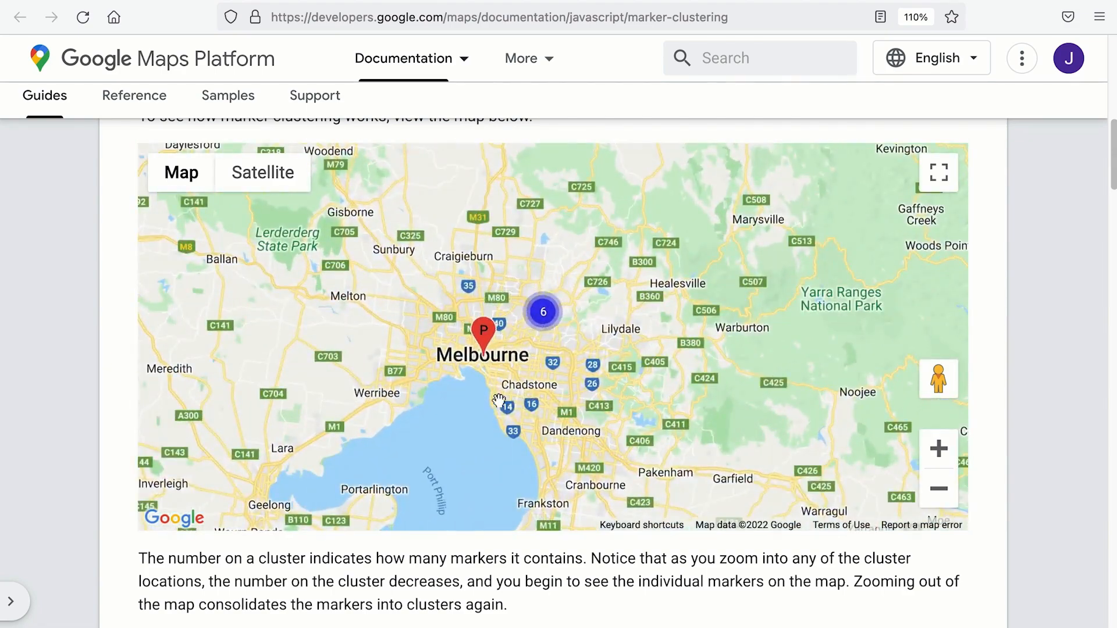
click(543, 312)
click(579, 300)
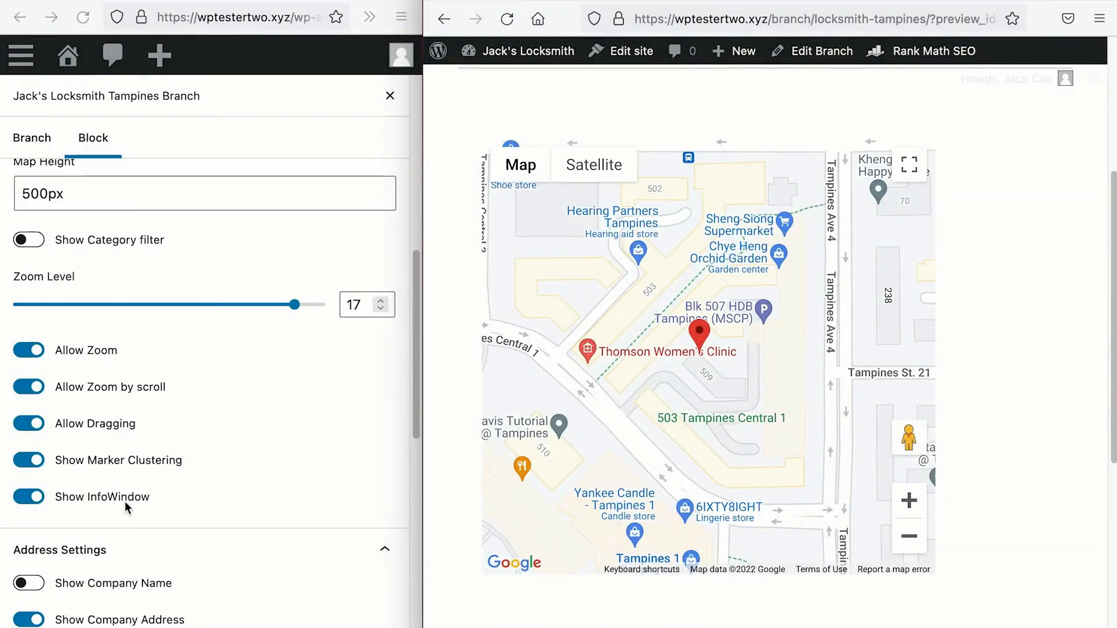
Step: Open the branch's info window on the preview map to inspect its details
click(700, 332)
scroll(701, 320, down, 3)
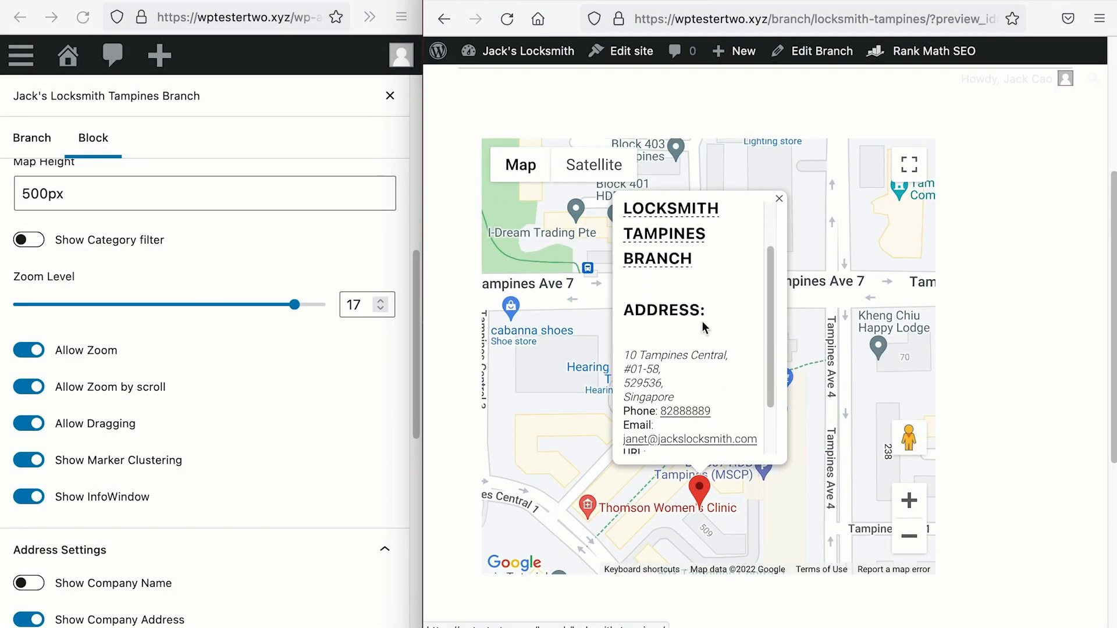
scroll(701, 320, up, 3)
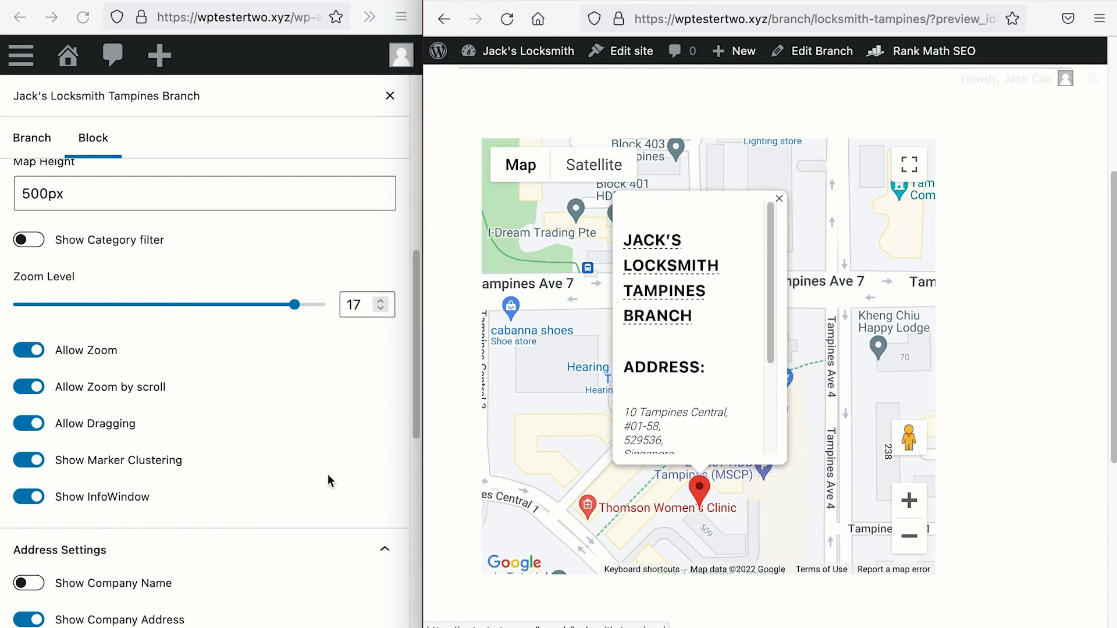
scroll(214, 578, down, 6)
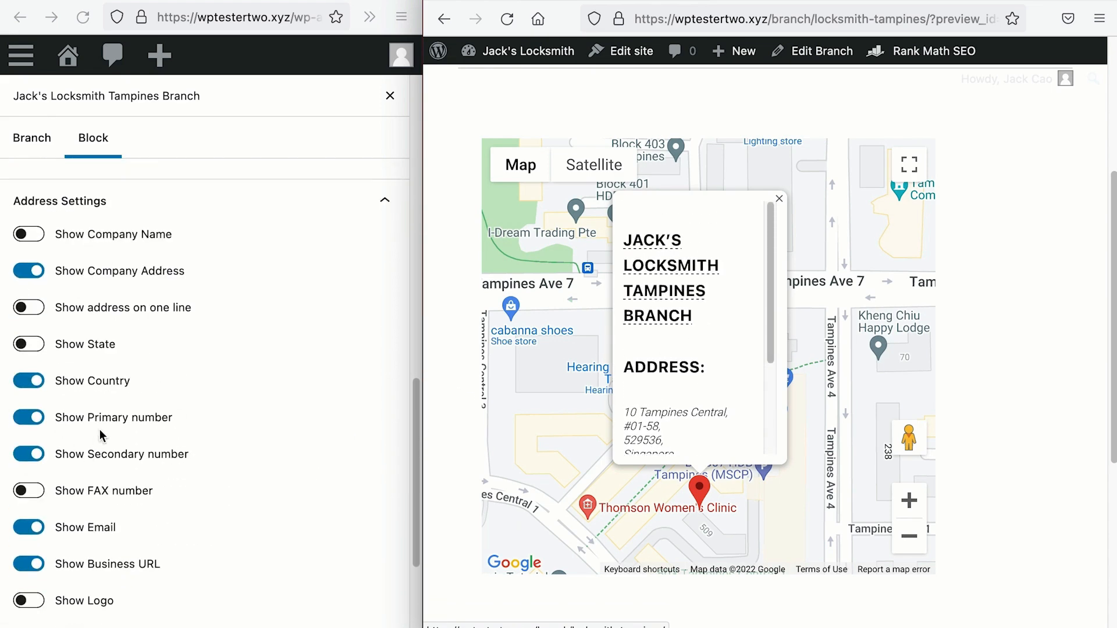
scroll(674, 356, down, 3)
scroll(674, 357, up, 2)
scroll(674, 356, down, 2)
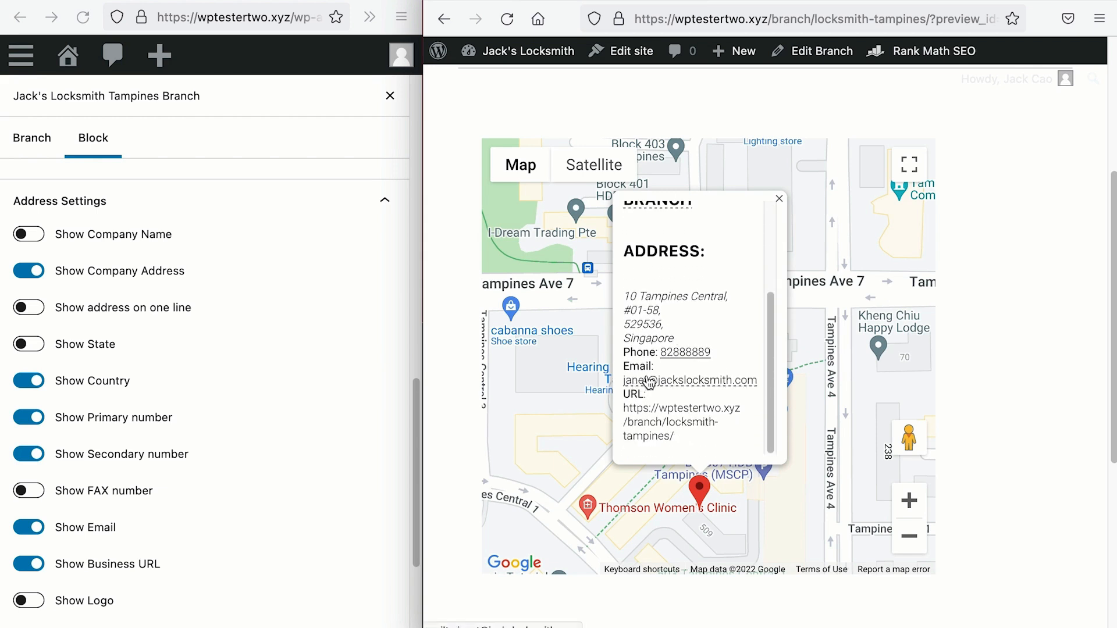
Step: Hide the e-mail from the map's info window, update and reload the preview
click(30, 537)
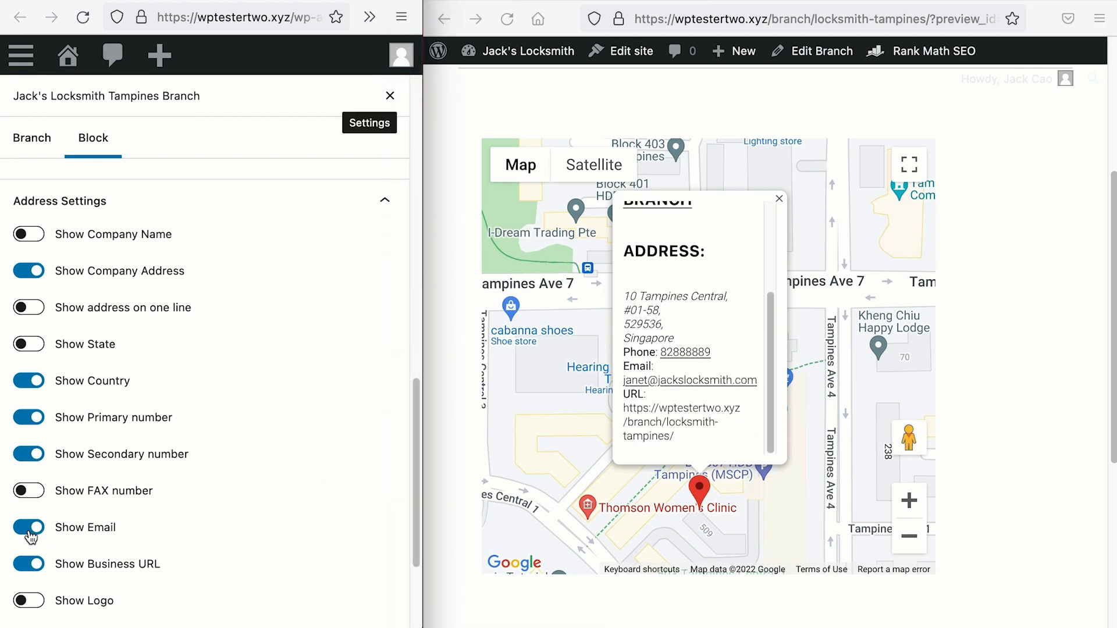
click(31, 536)
click(390, 96)
click(336, 107)
click(506, 25)
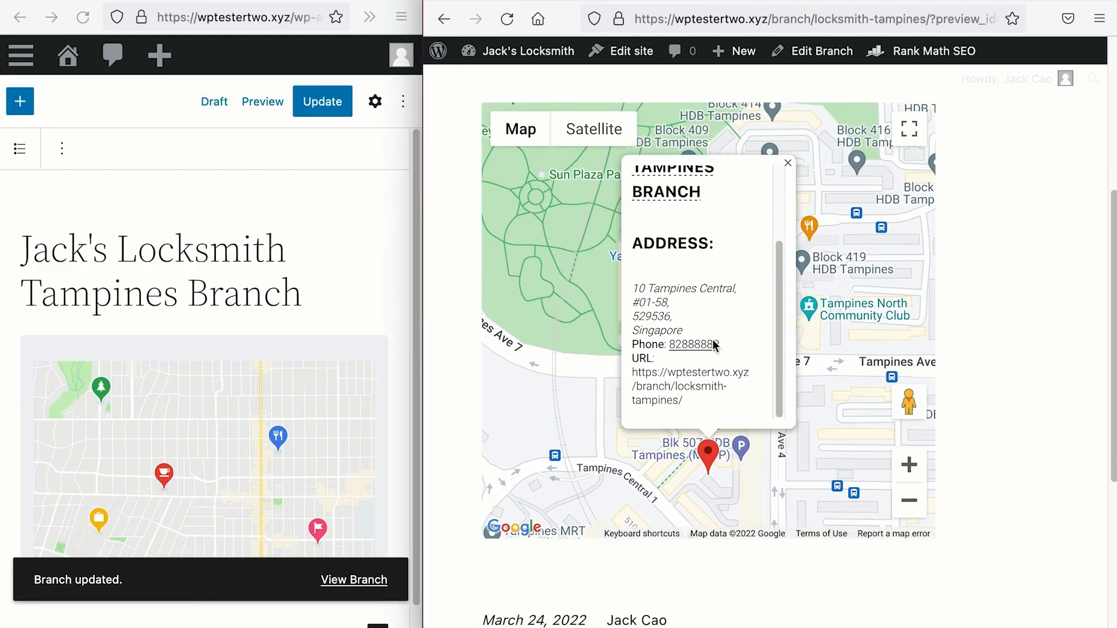
scroll(714, 344, down, 2)
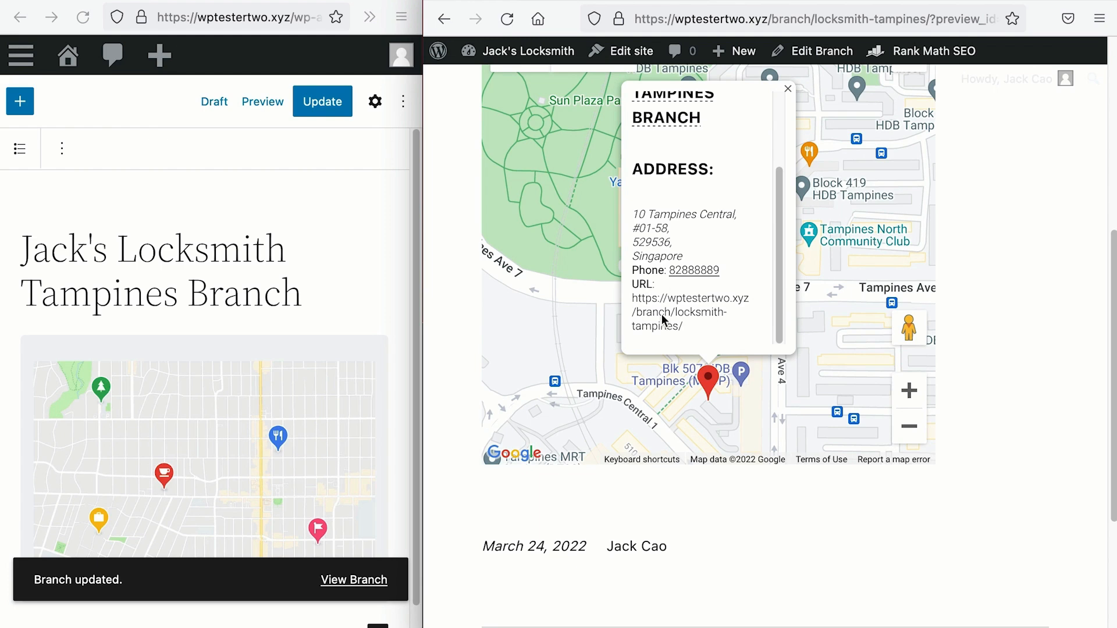
Step: Reopen the Local Business block settings and scroll through its Map and Address Settings
click(374, 110)
click(375, 102)
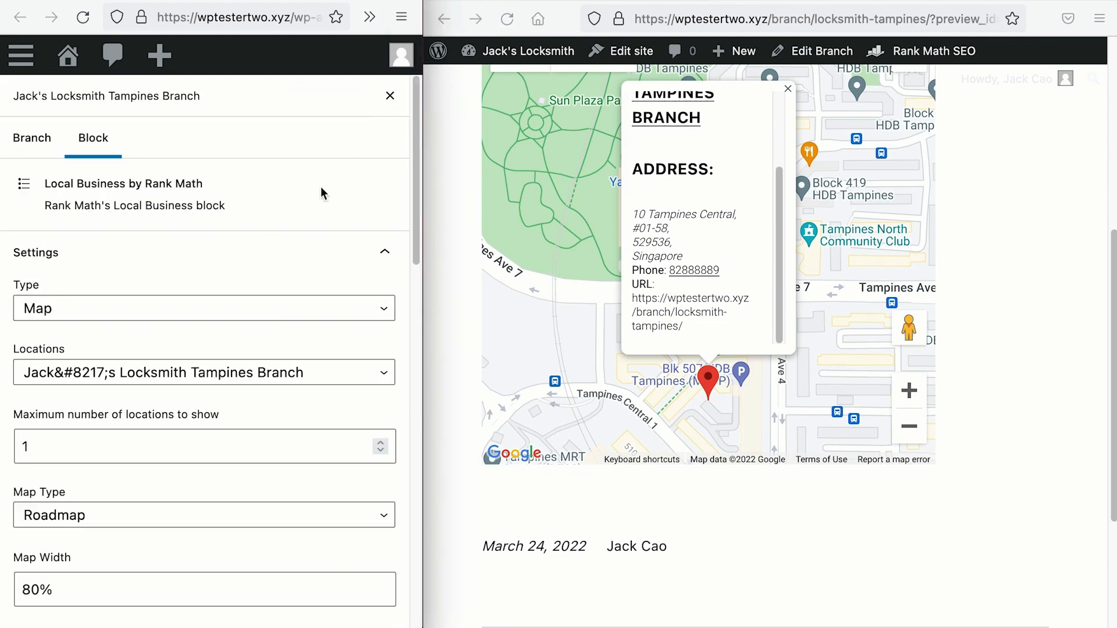
scroll(249, 376, down, 6)
scroll(248, 375, down, 6)
scroll(198, 531, up, 12)
Step: Switch the Tampines branch block to Store Locator, update the post, and reload the preview
click(170, 311)
click(169, 327)
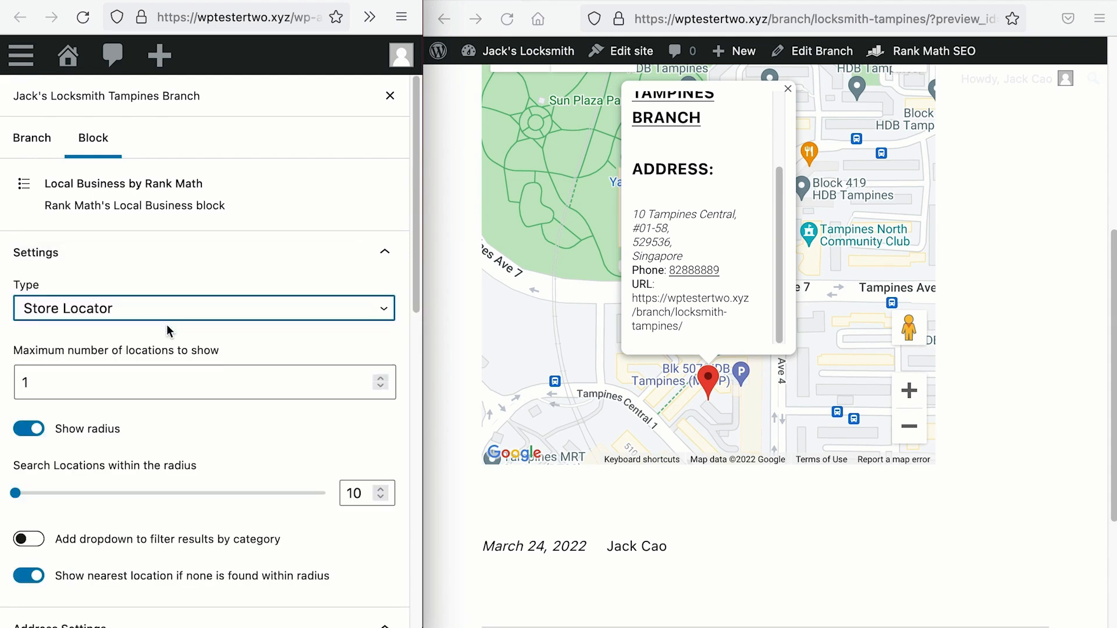
click(390, 96)
click(321, 102)
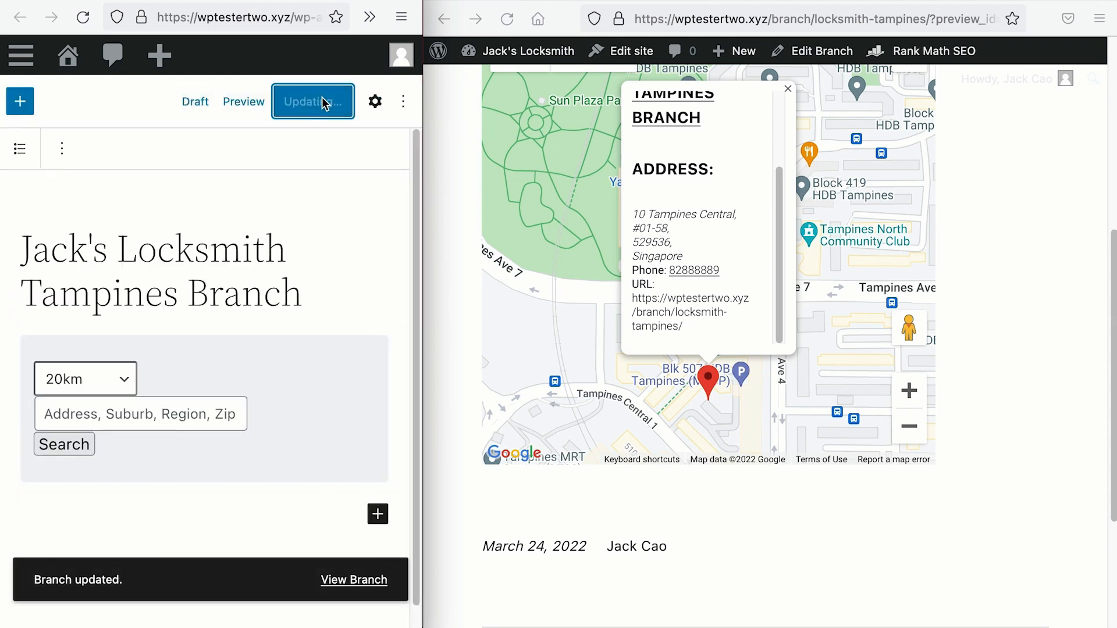
click(507, 19)
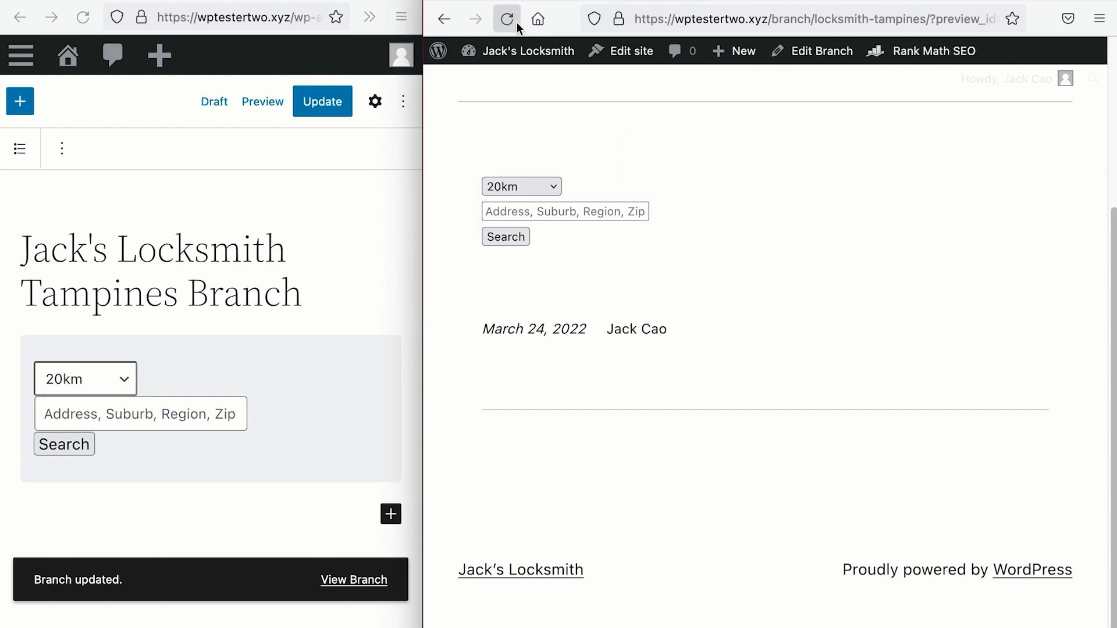
Step: Search the preview store locator for 'bedok' within 1km, then again within 5km
click(618, 211)
text(b)
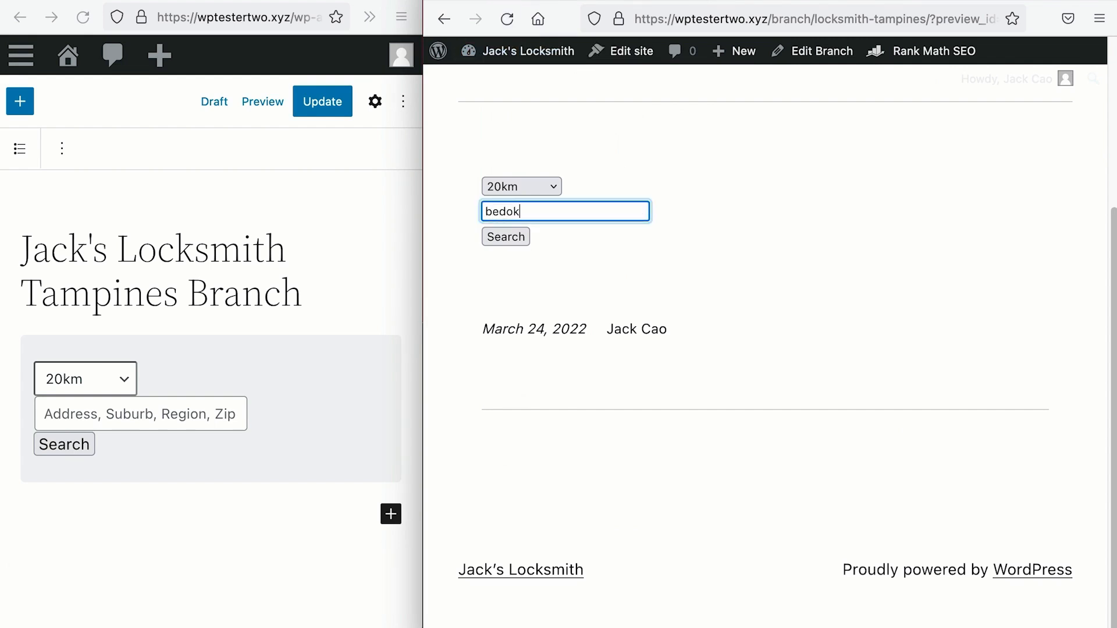
text(edok)
click(548, 187)
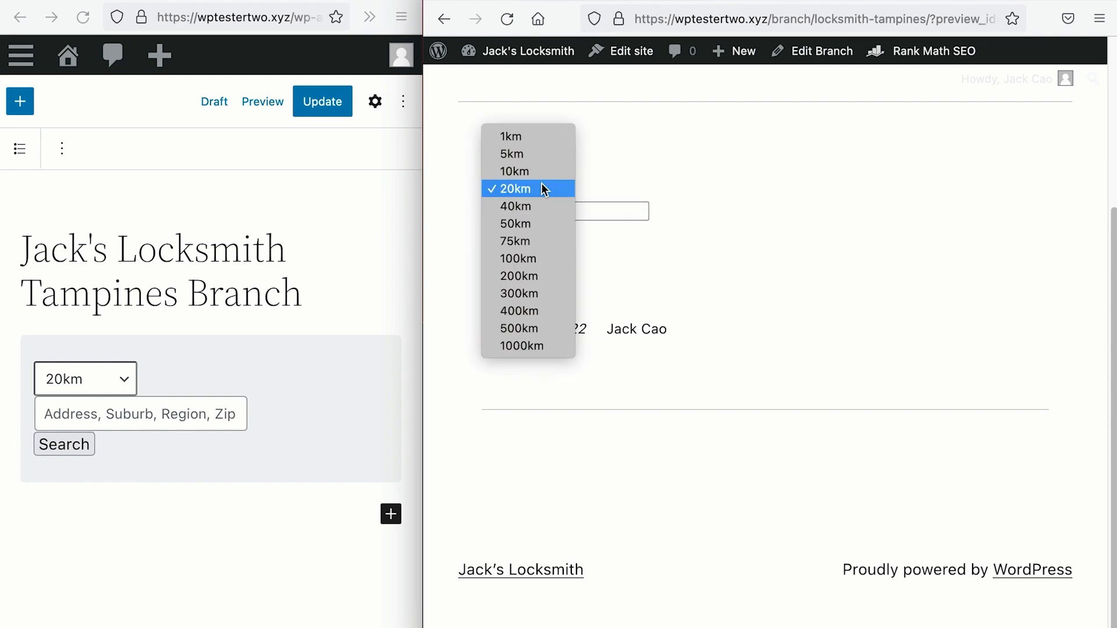
click(526, 140)
click(511, 240)
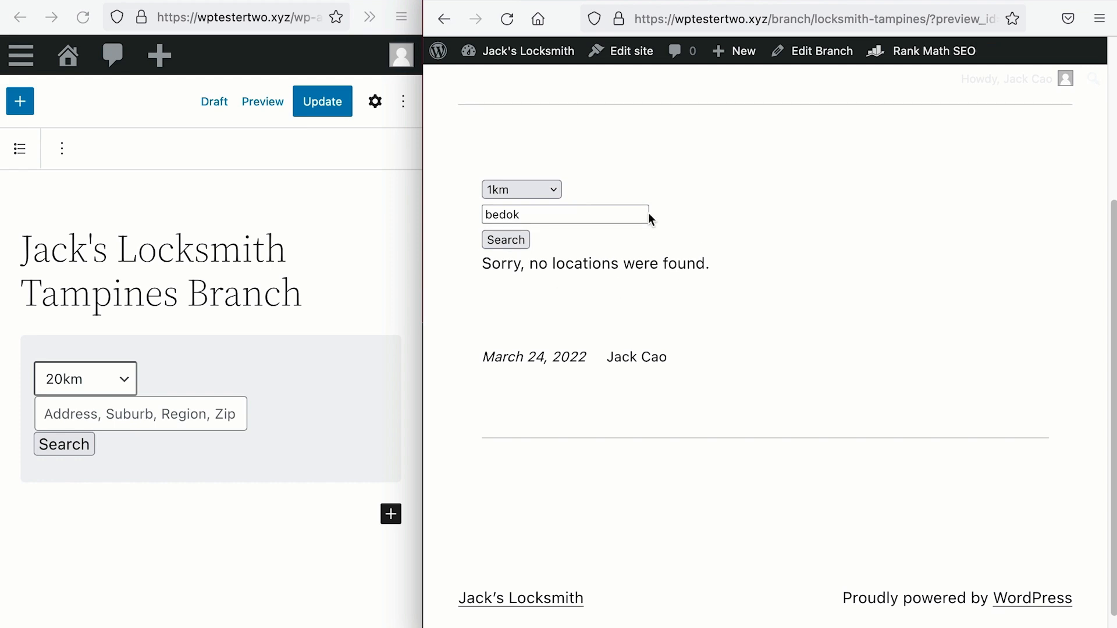
click(550, 190)
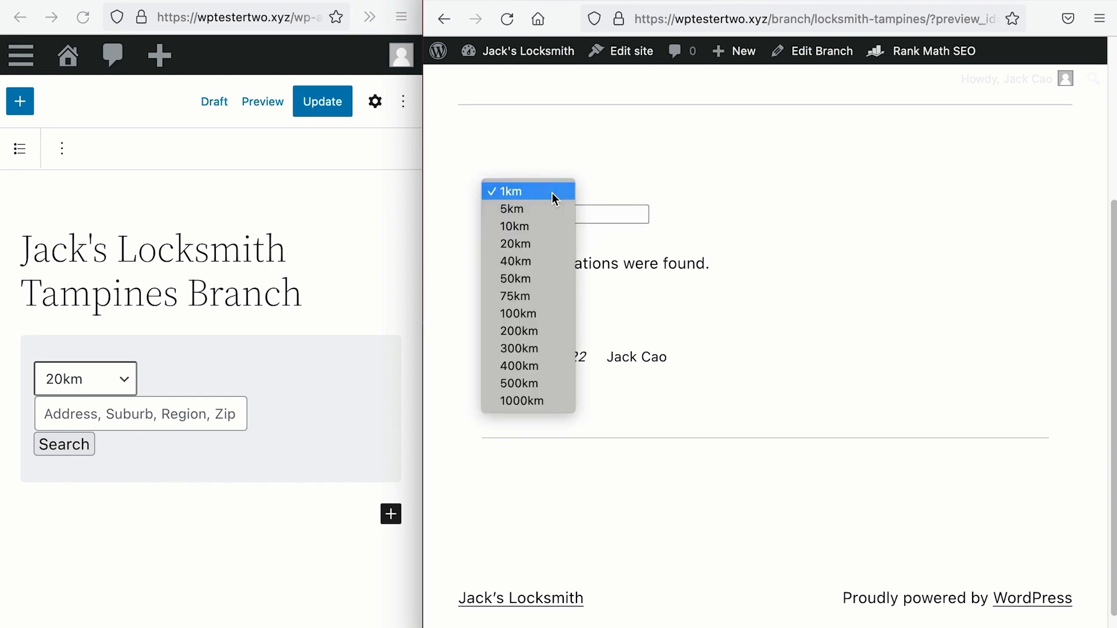
click(540, 207)
click(526, 239)
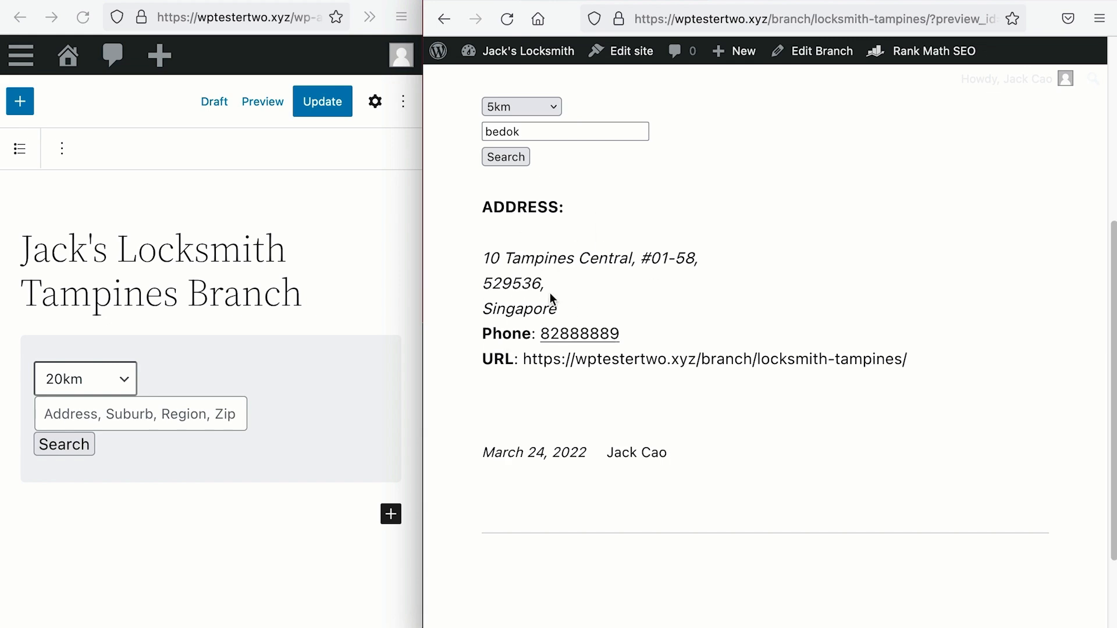
Step: Rerun the bedok search with a 40km radius and select the maximum locations value
click(375, 101)
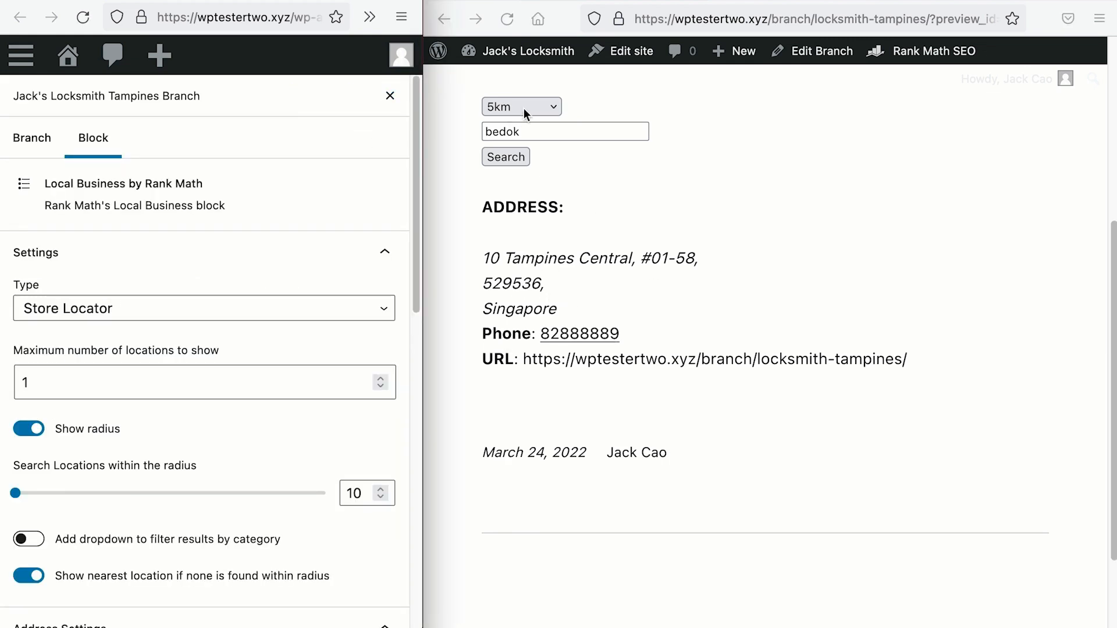
click(541, 108)
click(535, 111)
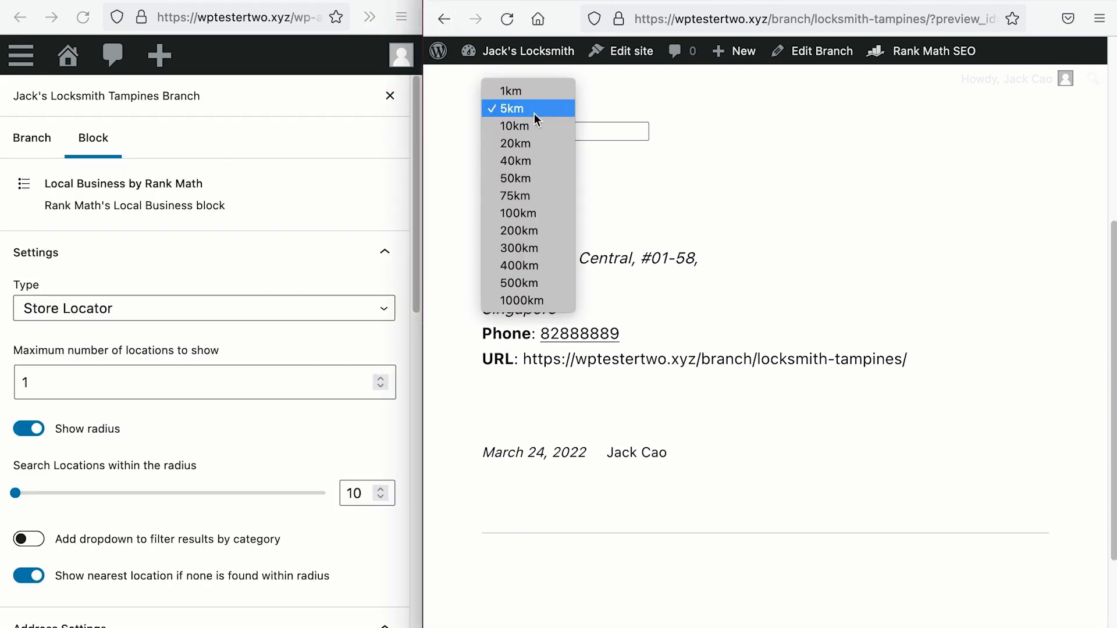
click(529, 162)
click(520, 155)
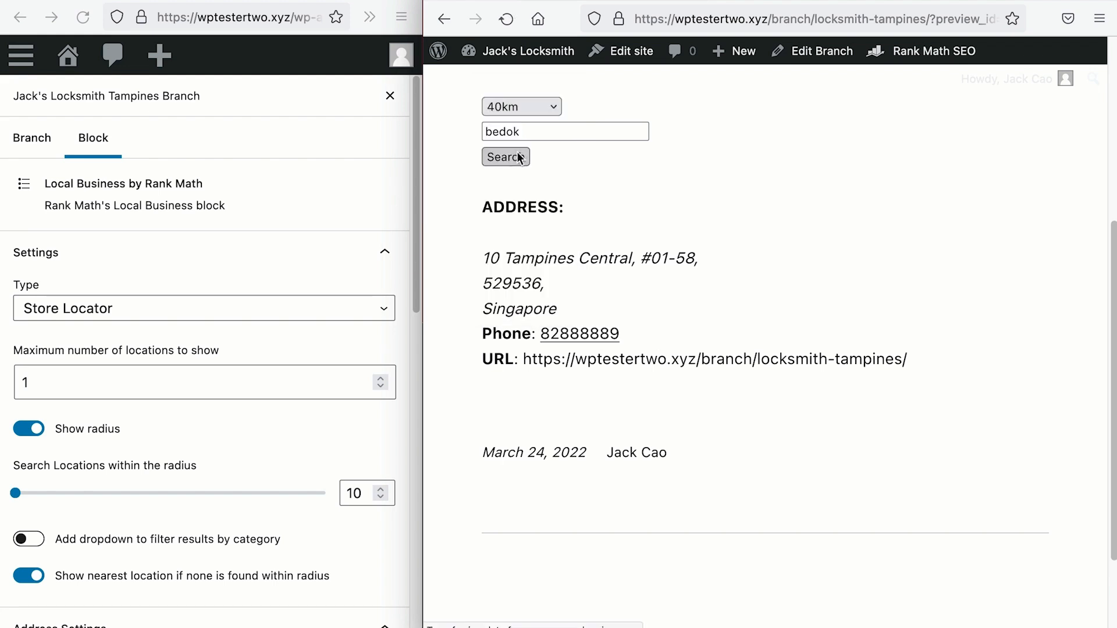
scroll(552, 195, down, 1)
scroll(553, 196, down, 6)
scroll(550, 189, up, 2)
scroll(550, 190, up, 1)
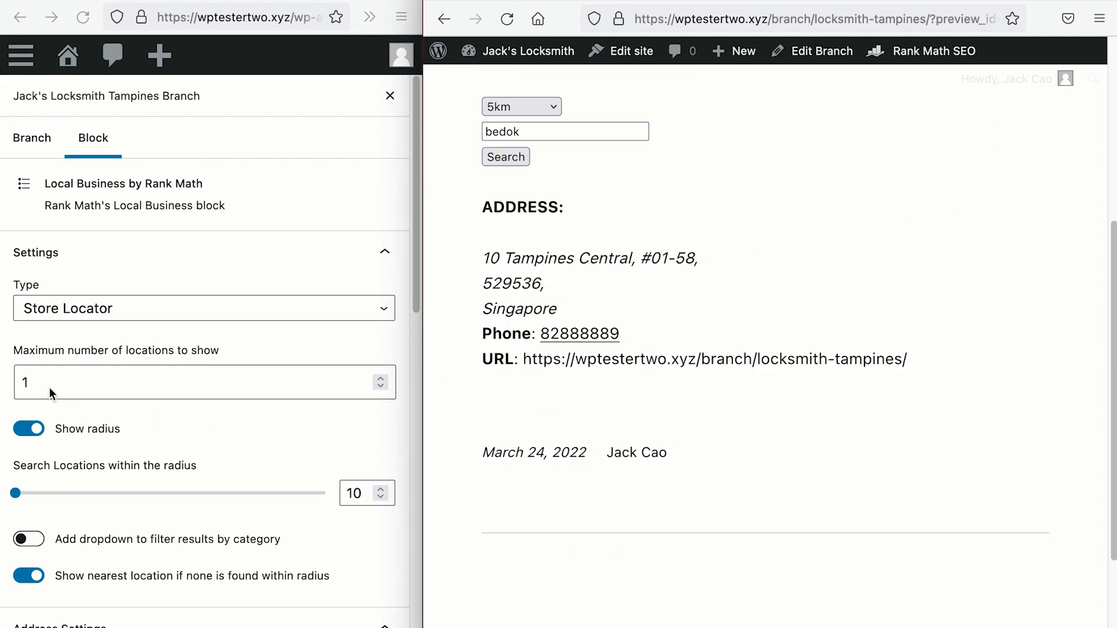
drag(41, 383, 19, 382)
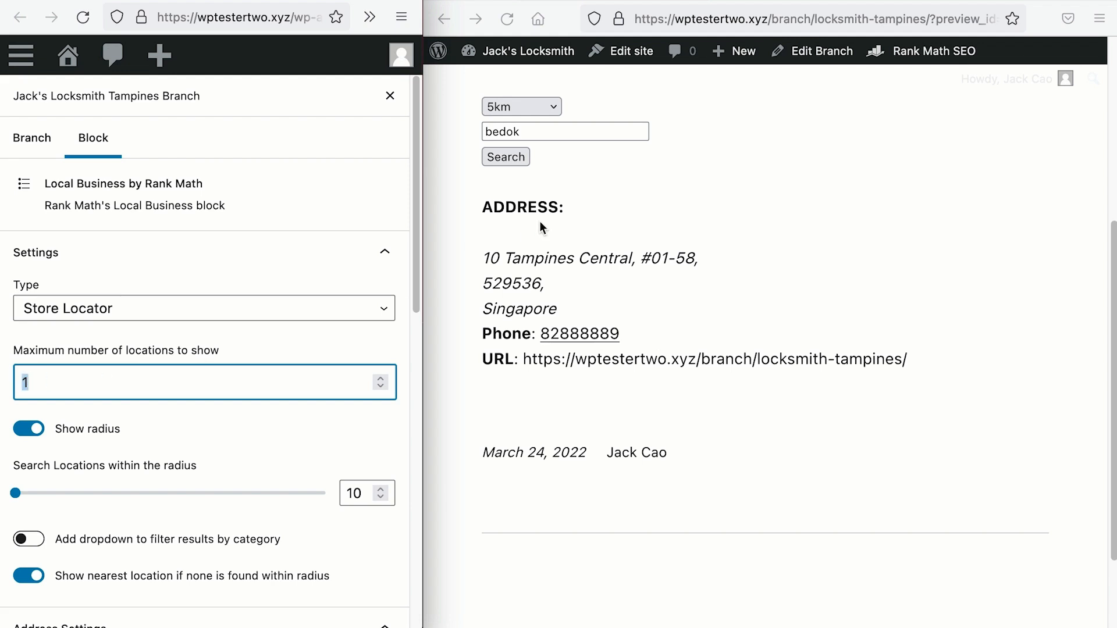
scroll(537, 223, up, 1)
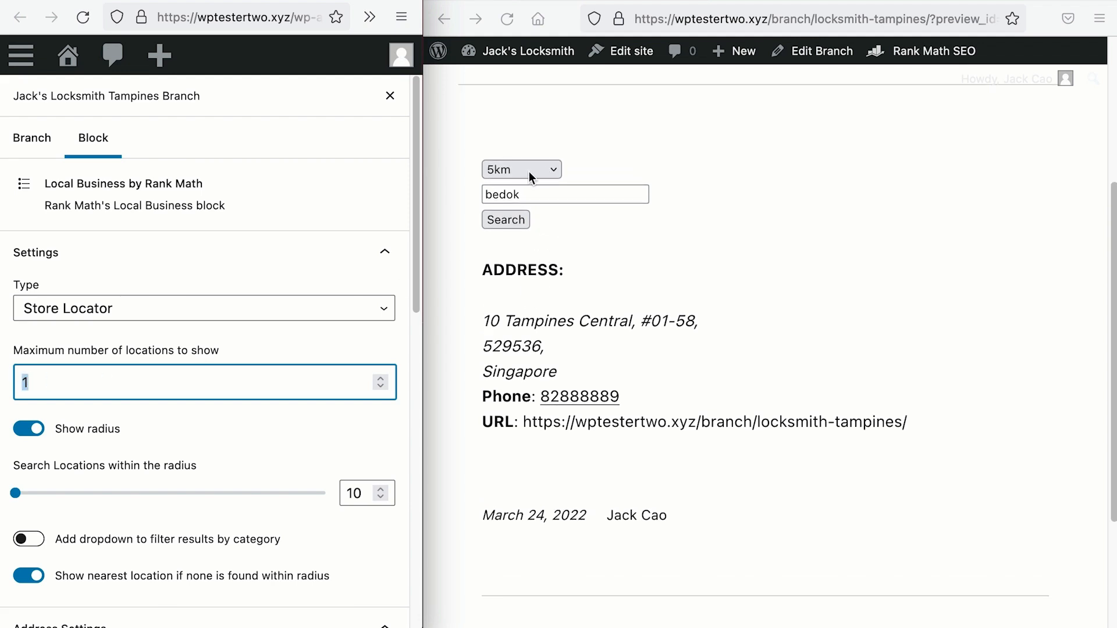
Step: Turn off Show radius in the Store Locator block, update the post, and reload the preview
click(29, 429)
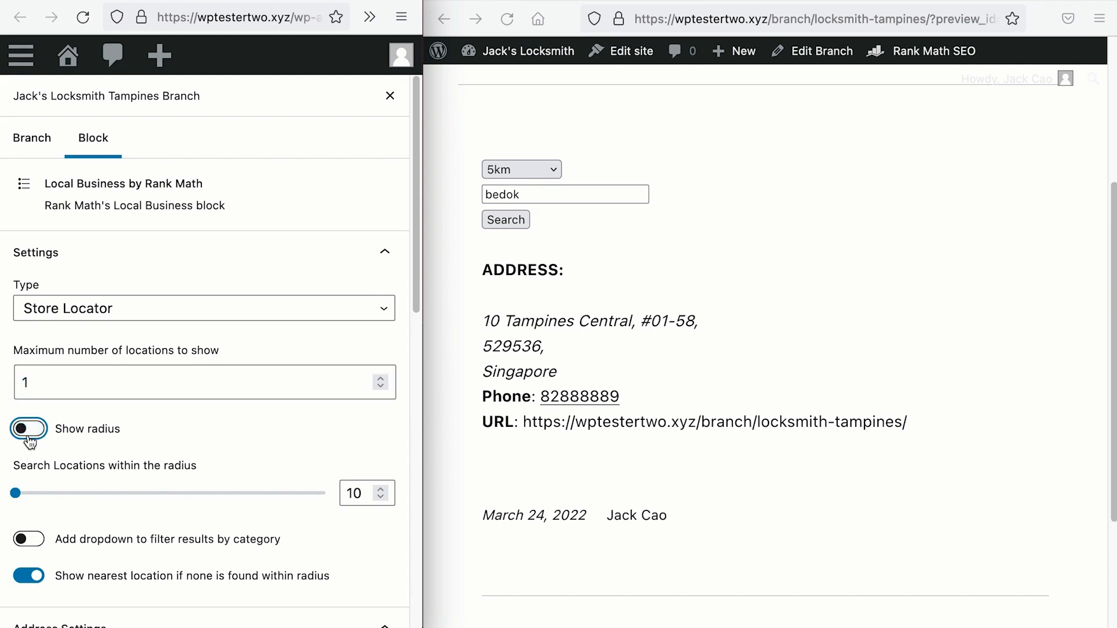
click(390, 95)
click(335, 111)
click(507, 18)
click(886, 377)
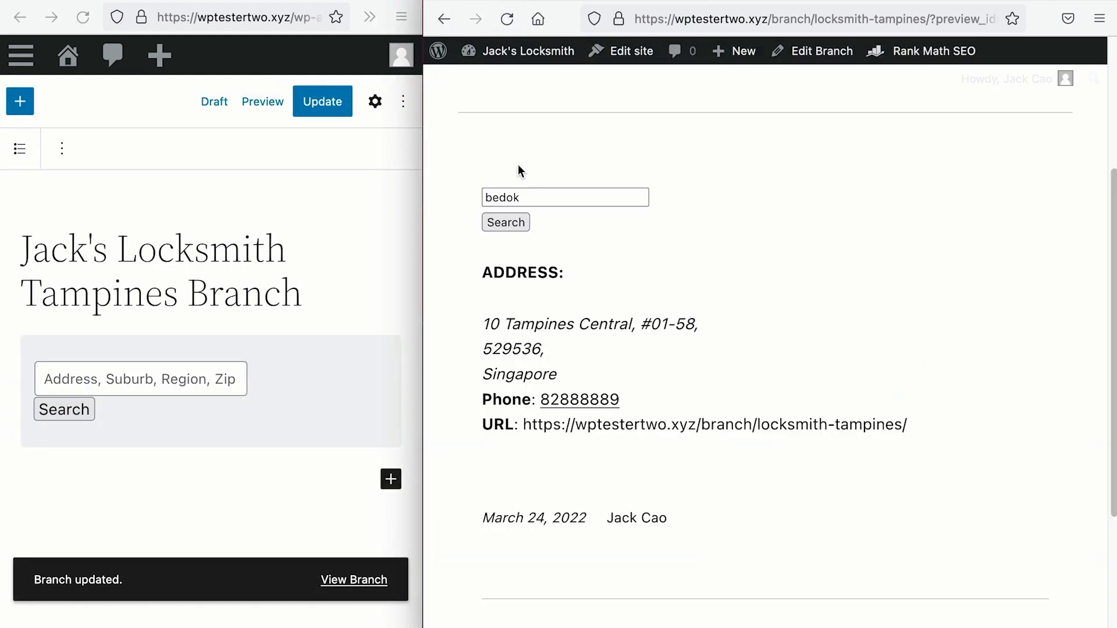
Step: Change the store locator's search radius from 10 to 5
click(375, 102)
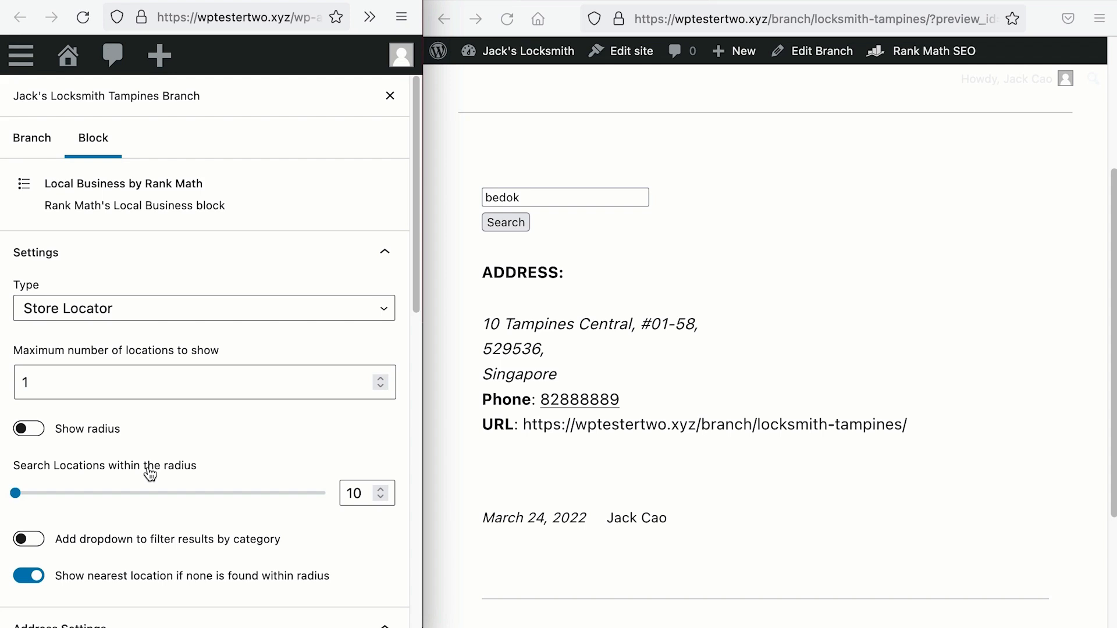
click(362, 493)
key(BackSpace)
key(BackSpace)
text(5)
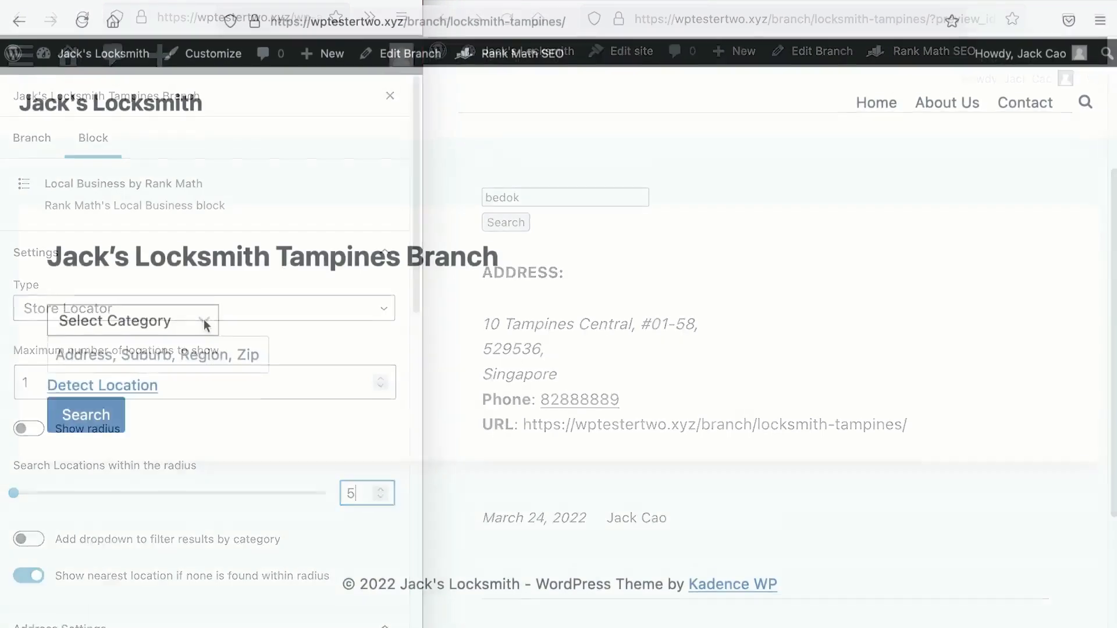
click(204, 318)
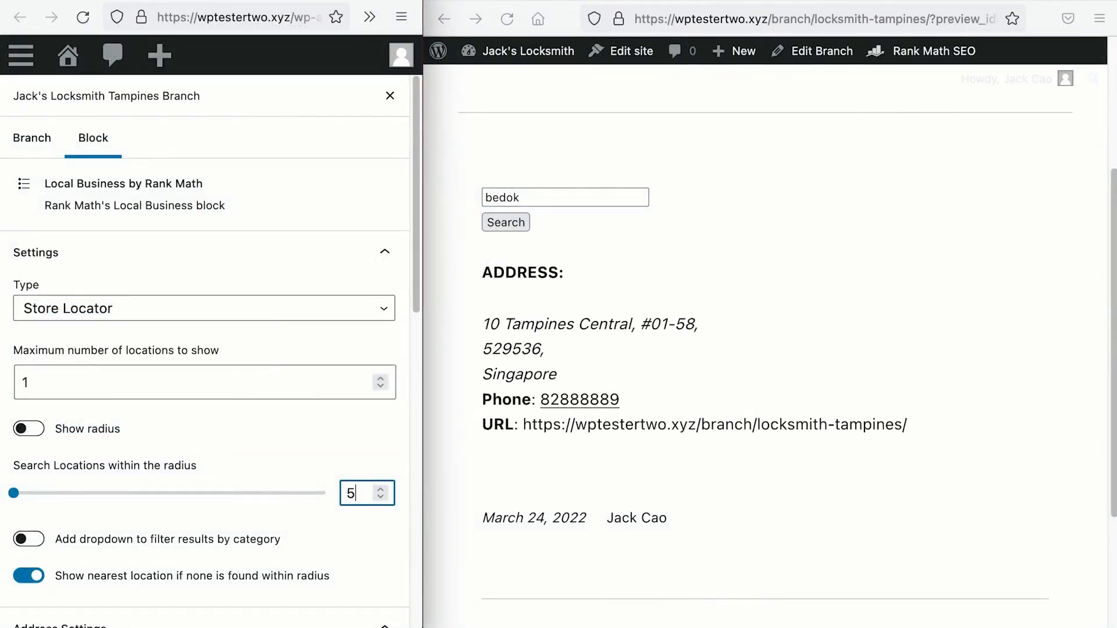
scroll(267, 533, down, 2)
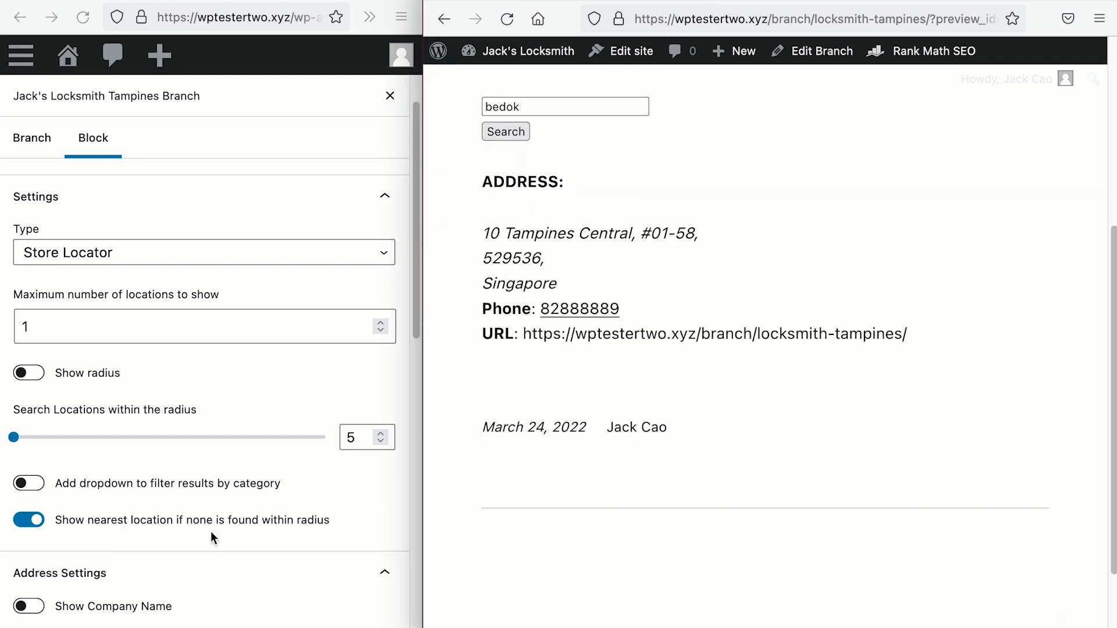
Step: Search the store locator for 'changi', returning the Tampines address, and save
double_click(538, 106)
text(chang)
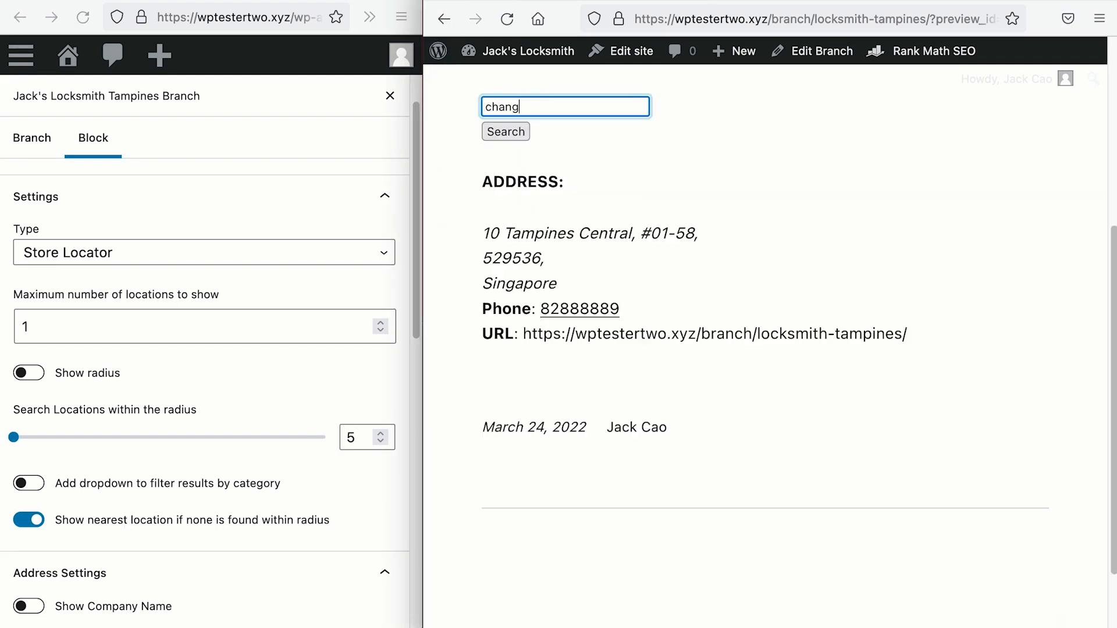
text(i)
click(511, 133)
double_click(537, 107)
scroll(122, 415, down, 6)
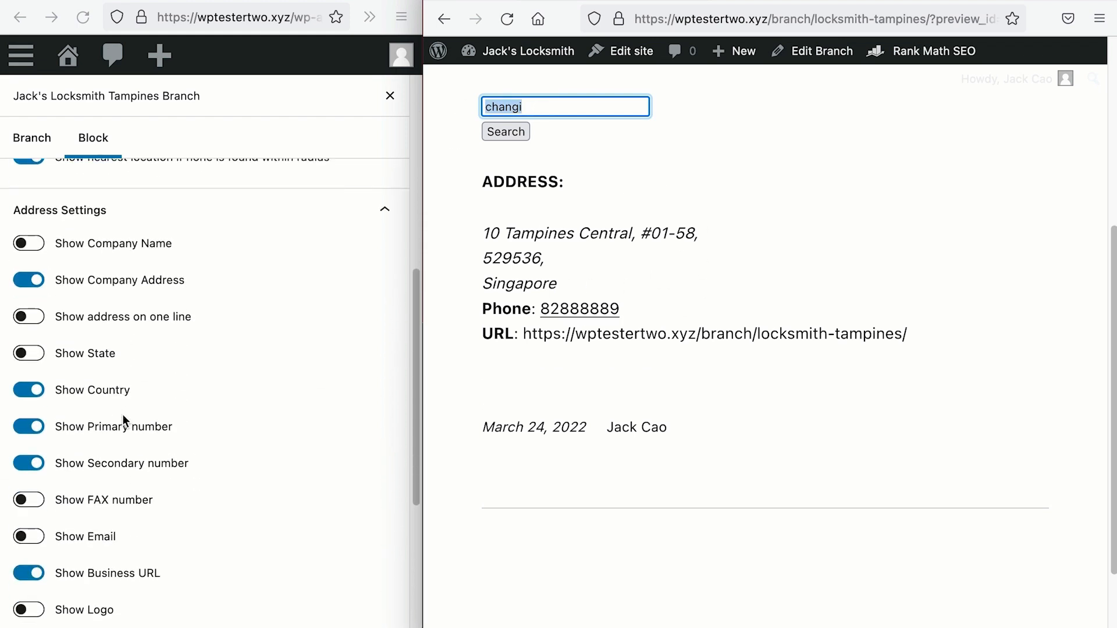
scroll(116, 375, down, 1)
scroll(116, 374, up, 1)
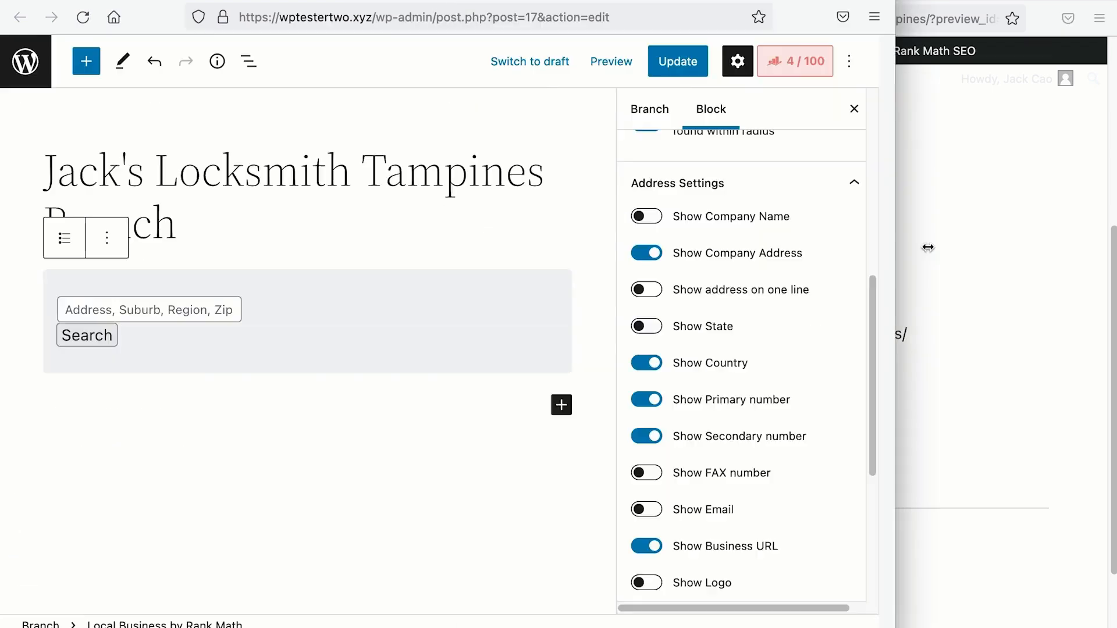
key(ctrl+s)
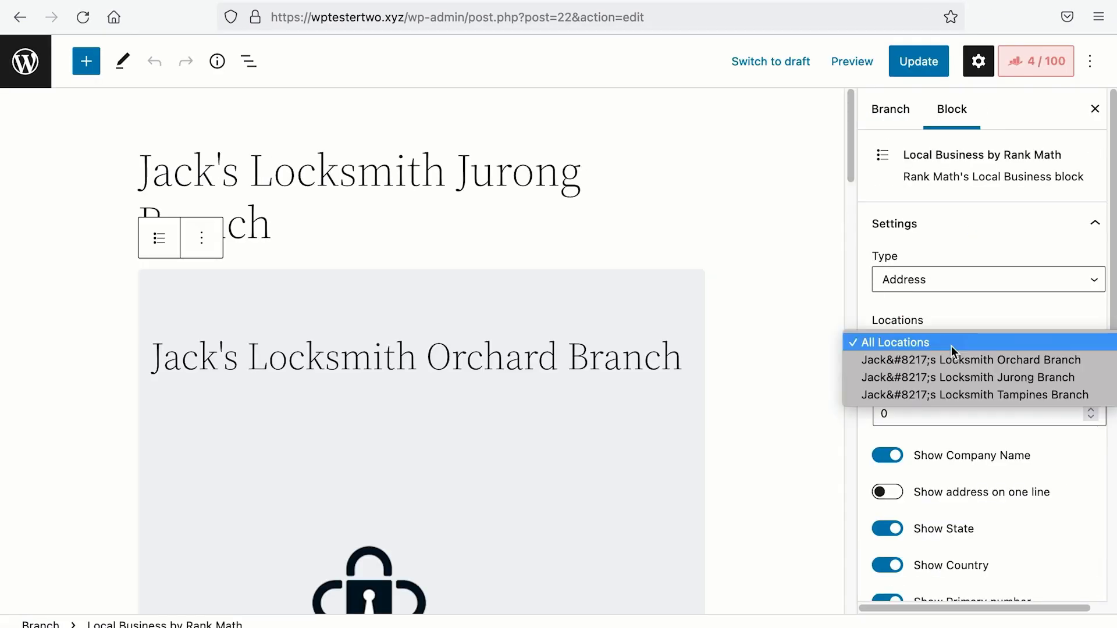
Step: Save the Jurong Branch post and return to the Branches list
click(972, 376)
click(918, 62)
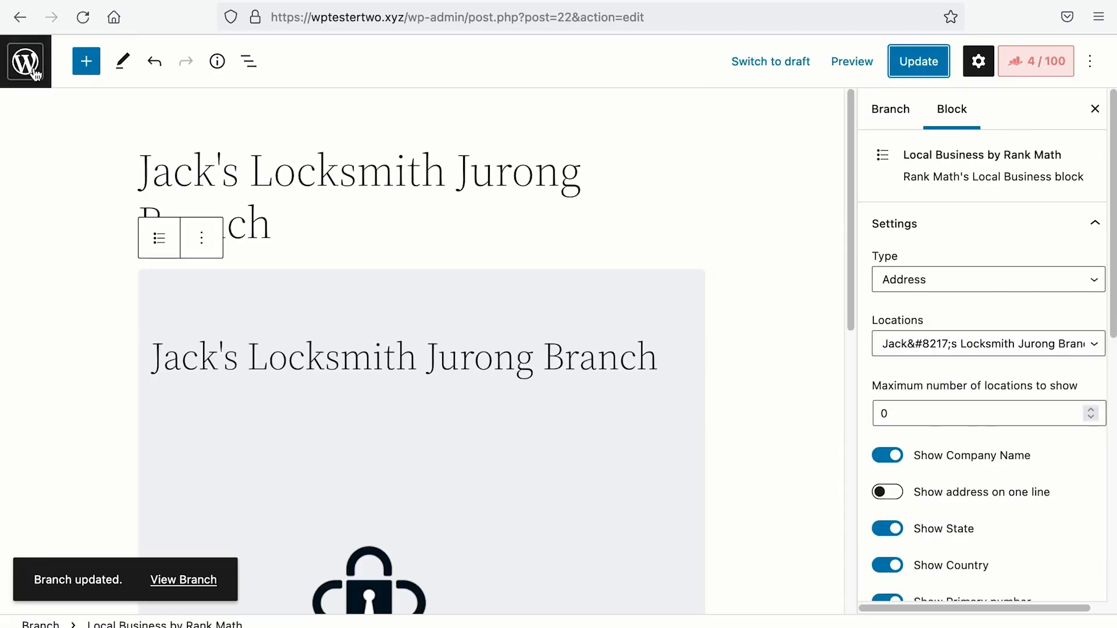
click(918, 61)
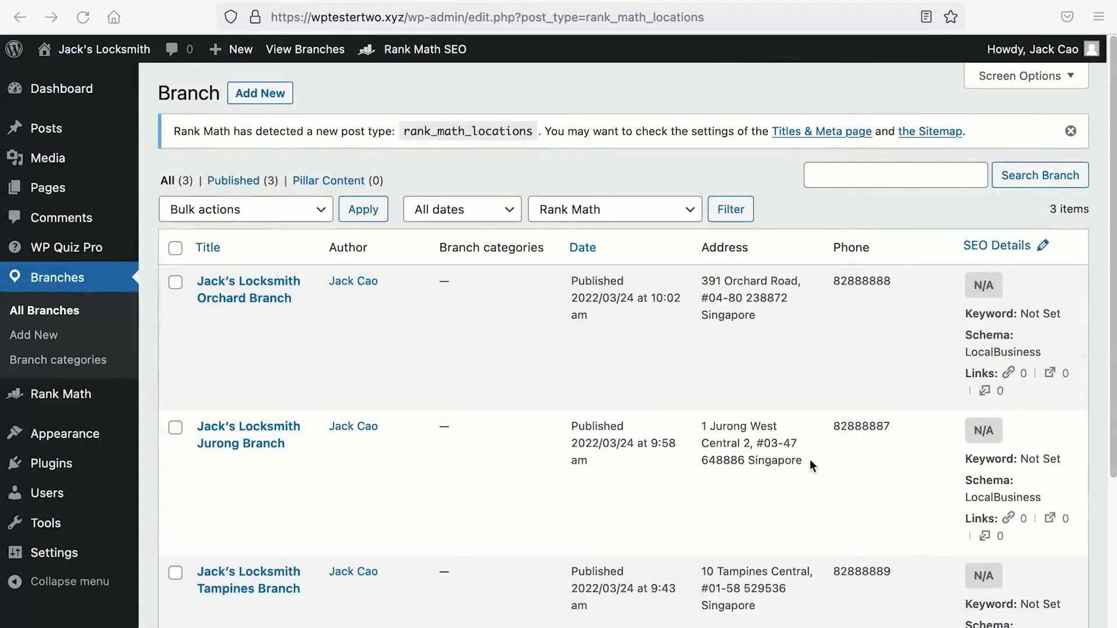
scroll(728, 411, down, 5)
scroll(728, 411, up, 4)
scroll(728, 410, up, 1)
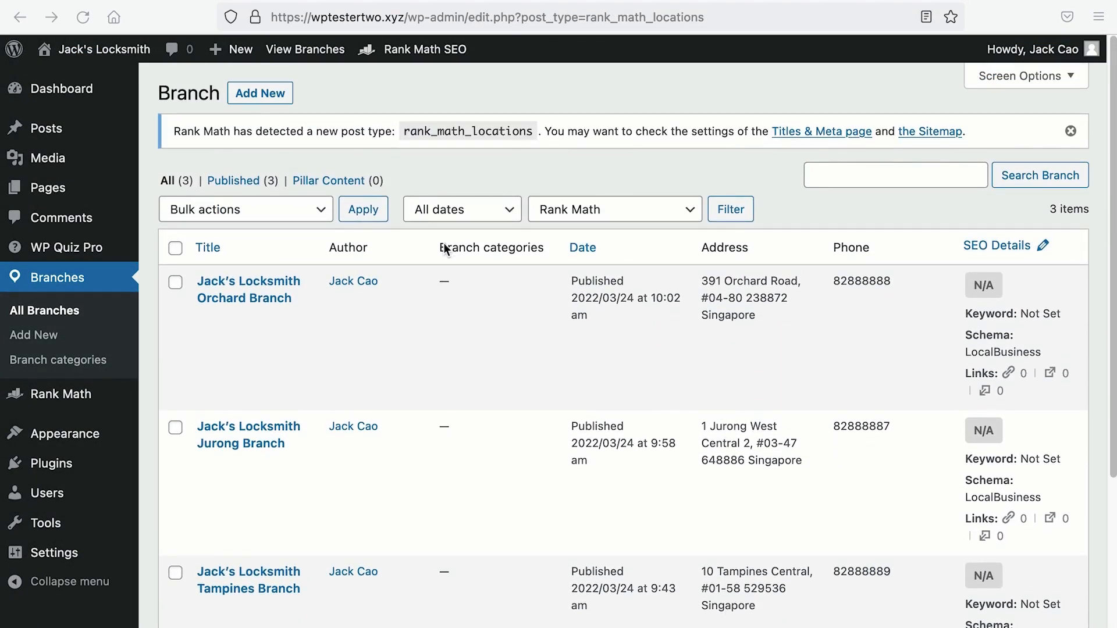
Step: Create a new branch post titled 'Jack's Locksmith Woodlands Branch'
click(260, 93)
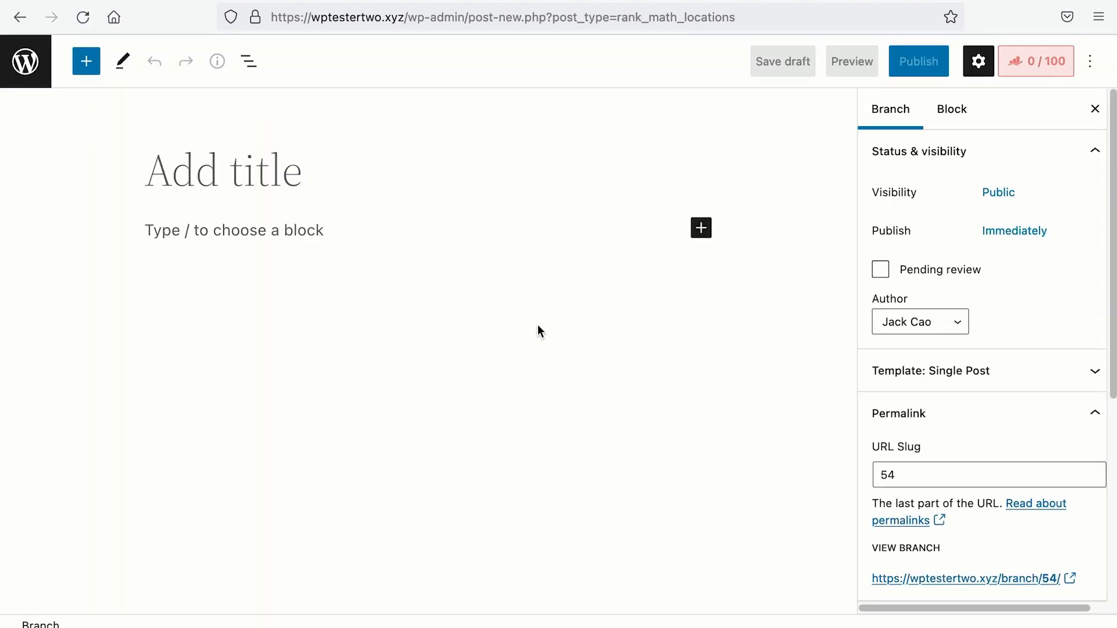
text(Jack's)
text(Locksmith )
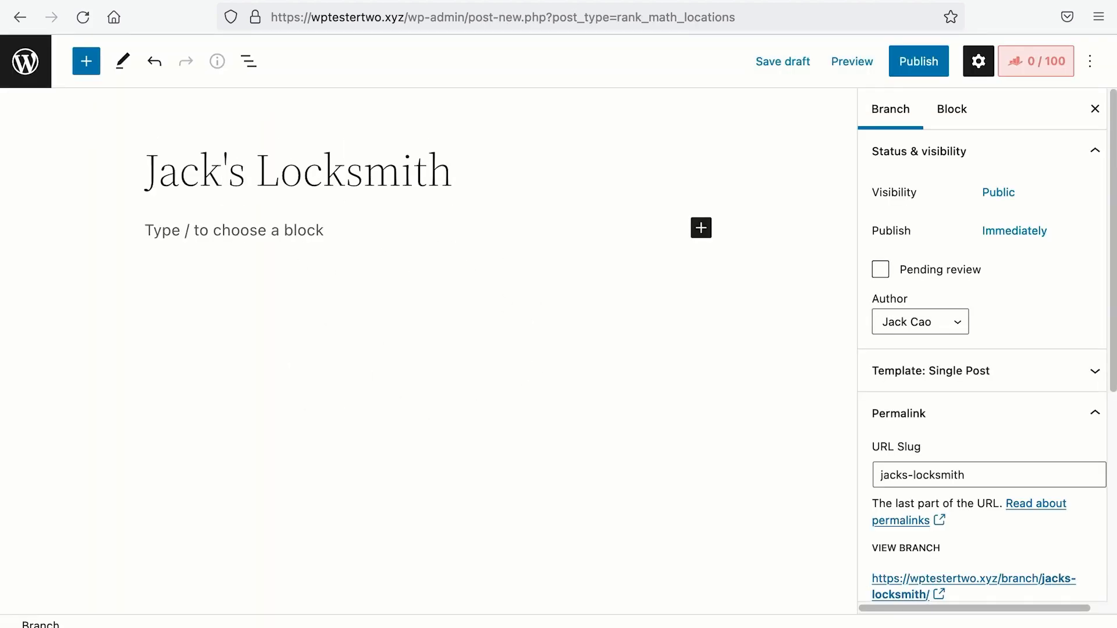
text(Woodlands Branch)
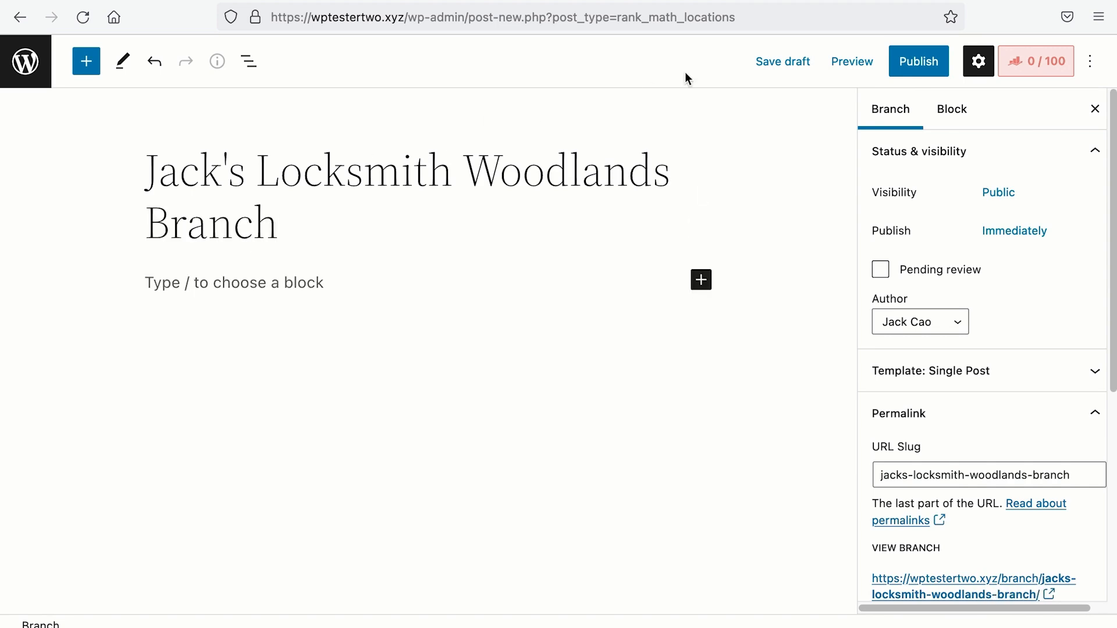
Step: Check the post's LocalBusiness schema in the Rank Math schema settings
click(1048, 73)
click(1030, 152)
click(1016, 307)
scroll(575, 343, down, 12)
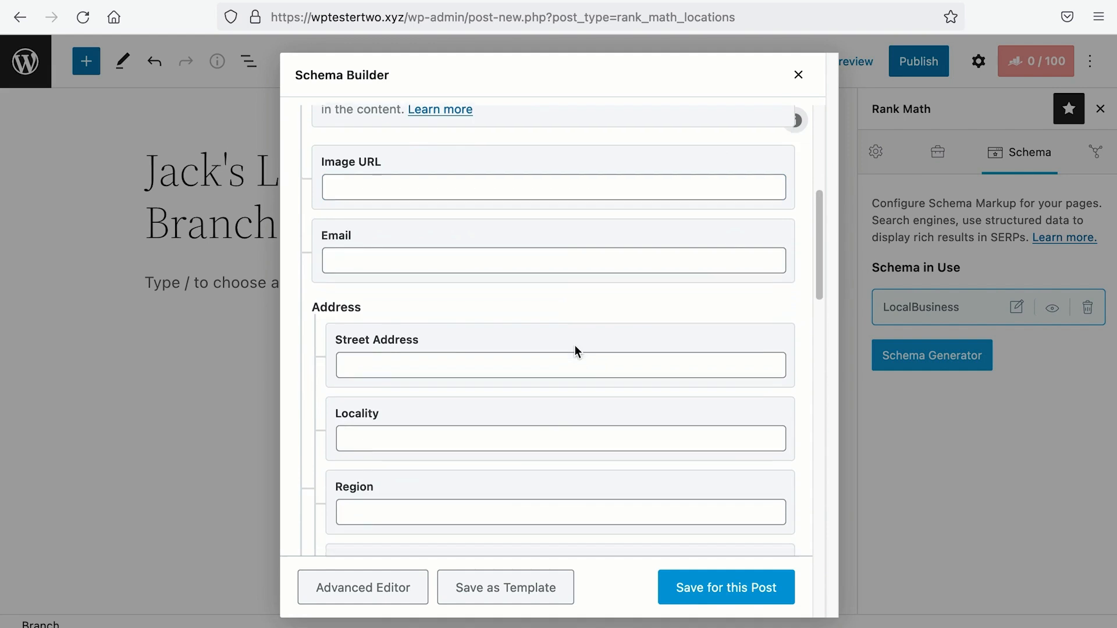
scroll(575, 340, down, 10)
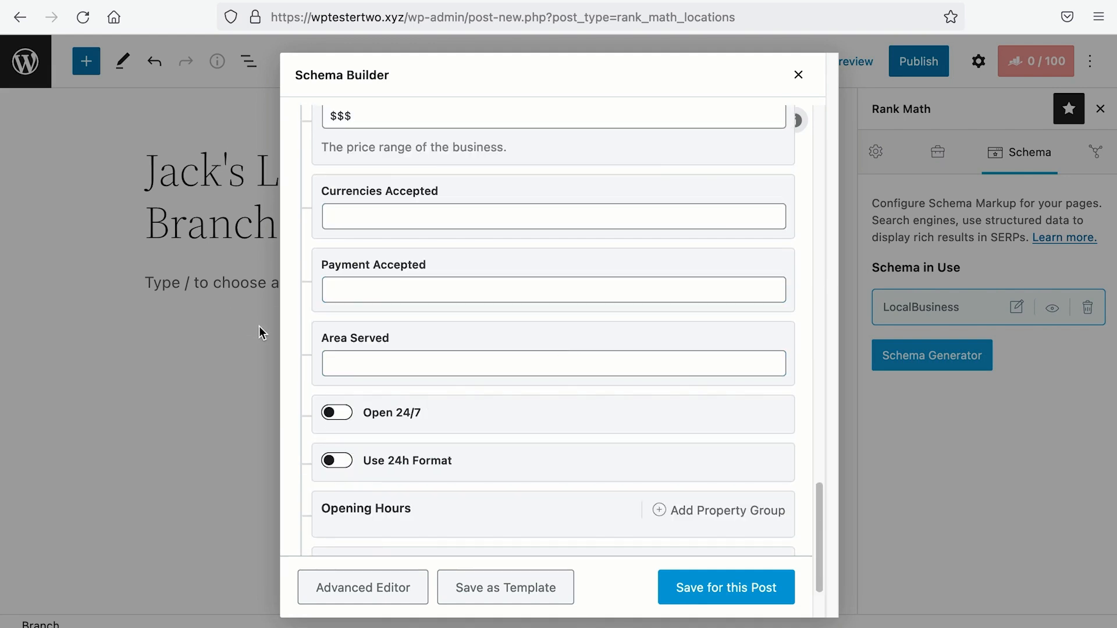
click(258, 327)
Step: Insert a Local Business by Rank Math block into the post content
click(700, 277)
click(832, 435)
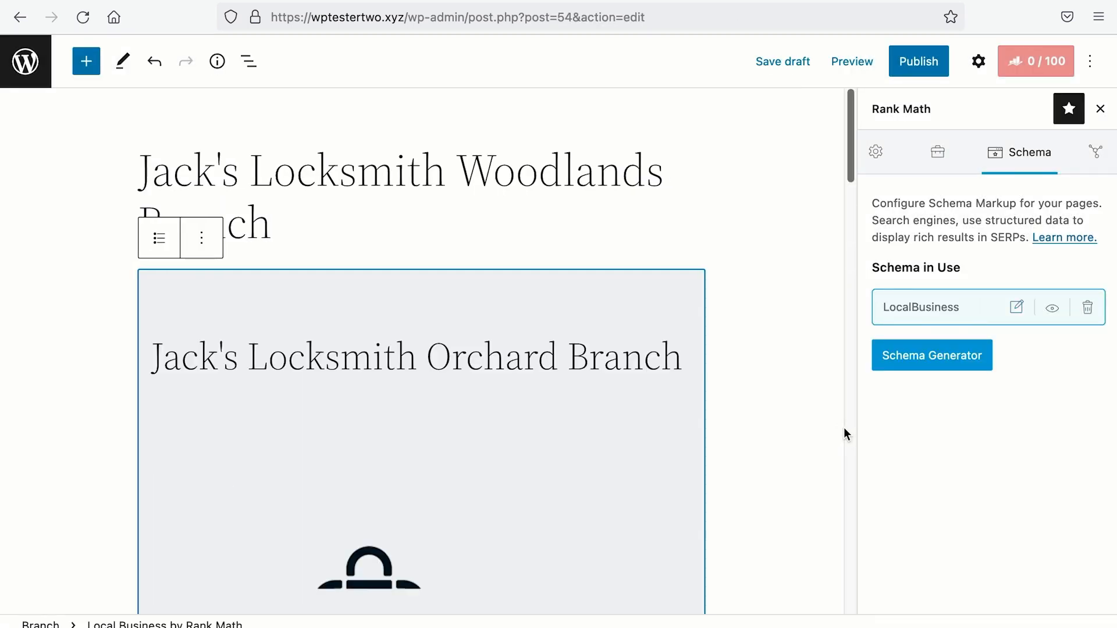
scroll(755, 406, down, 15)
scroll(756, 403, down, 3)
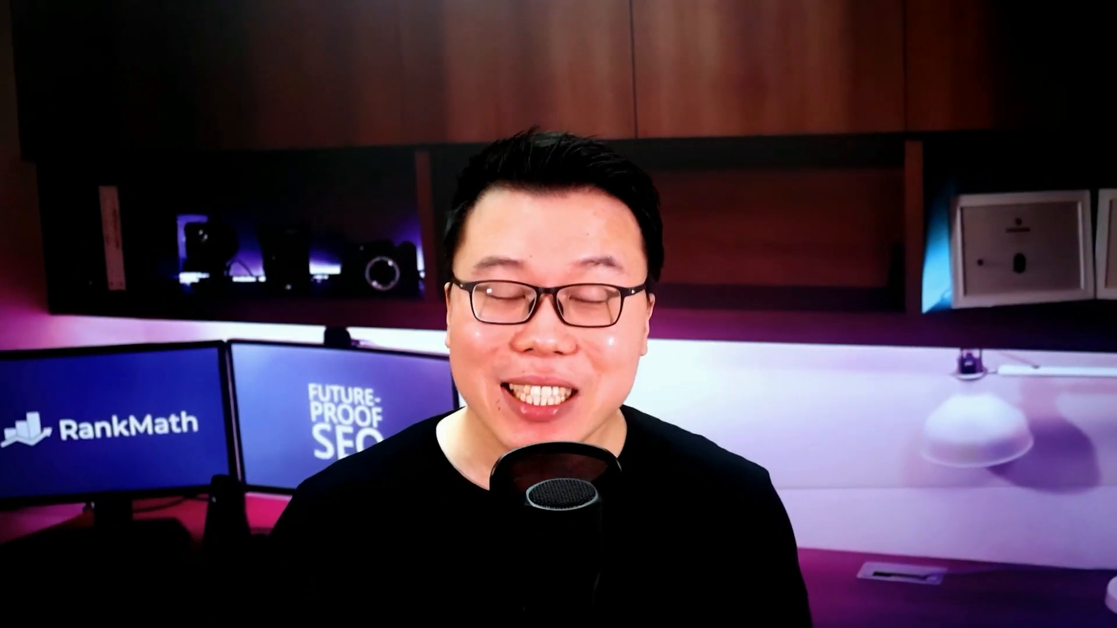
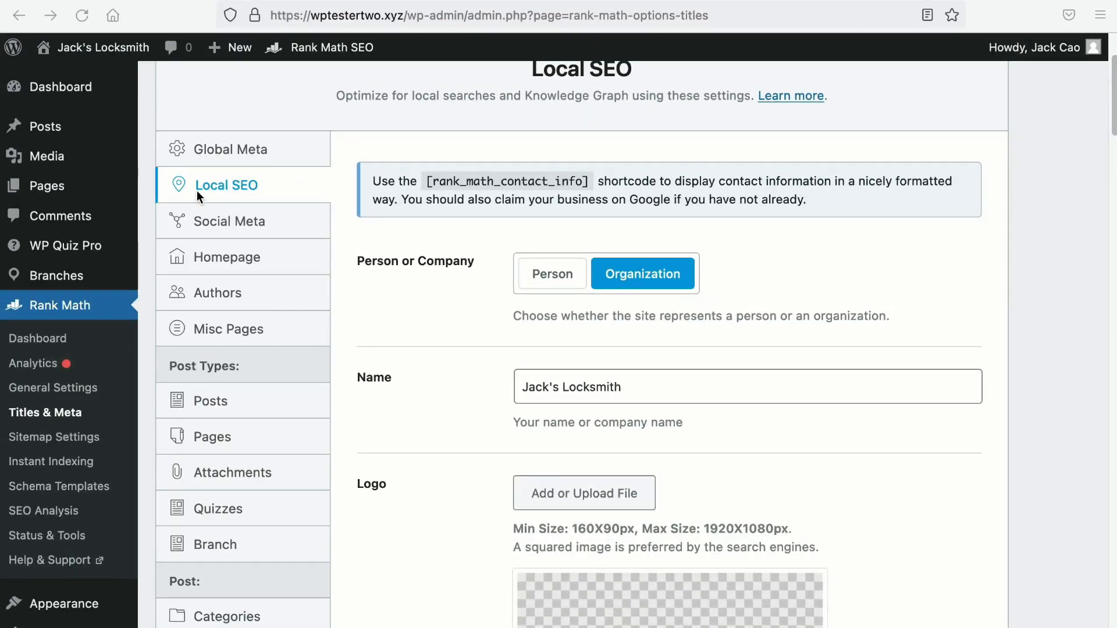
Step: Turn on Show Map for the store locator in the Local Business block
scroll(432, 384, down, 20)
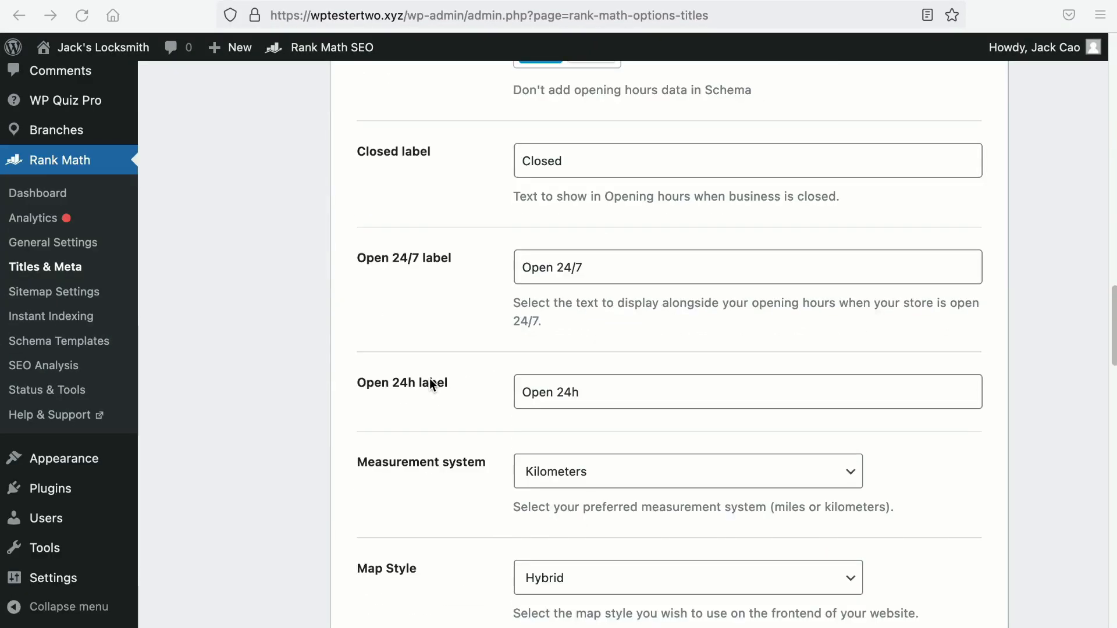
scroll(384, 378, up, 3)
click(372, 375)
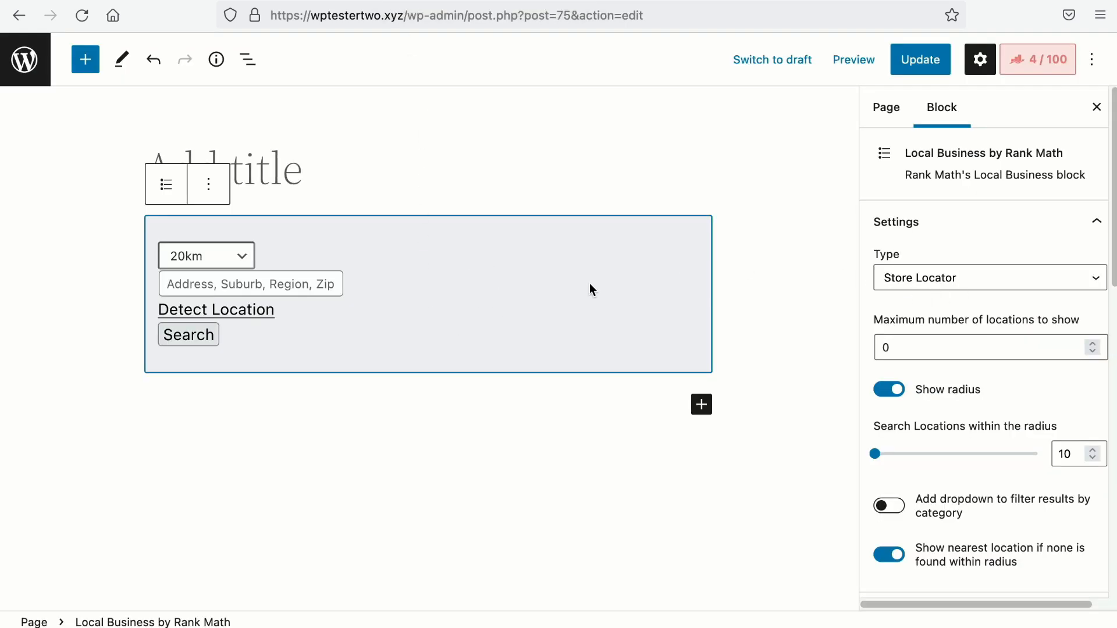
scroll(948, 421, down, 10)
click(899, 526)
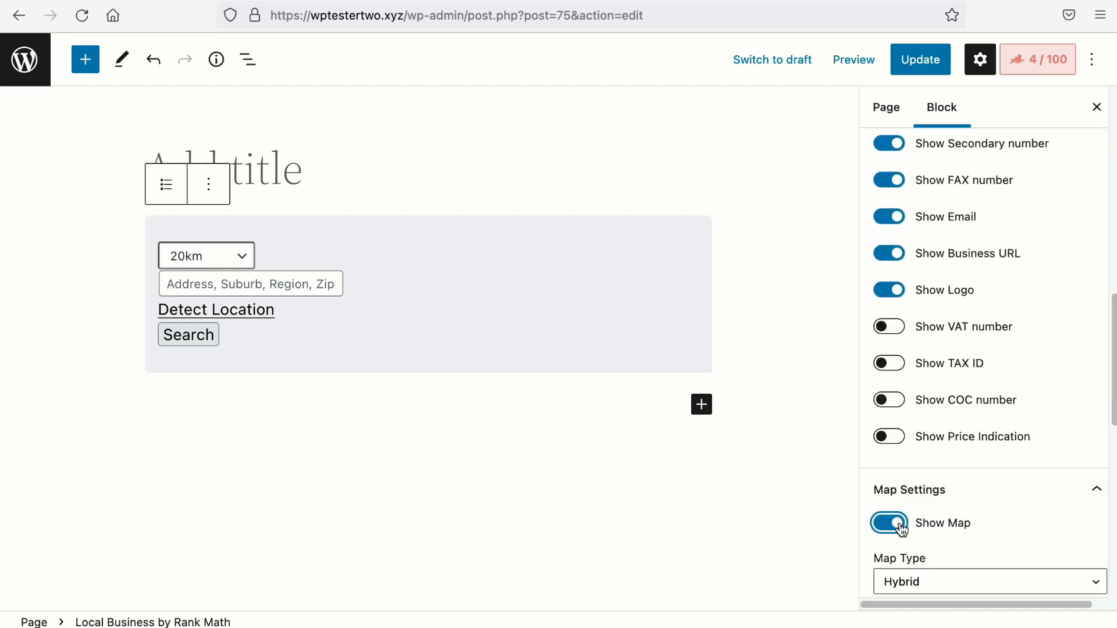
Step: Preview the route to the Orchard branch, then hide it again
scroll(904, 526, down, 15)
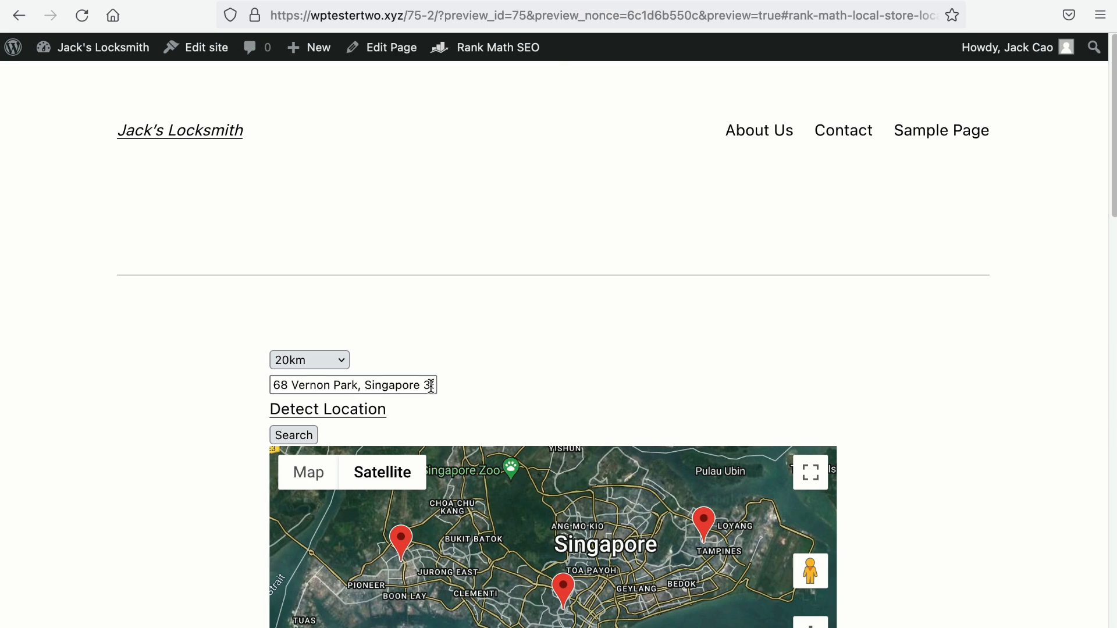
scroll(439, 398, down, 12)
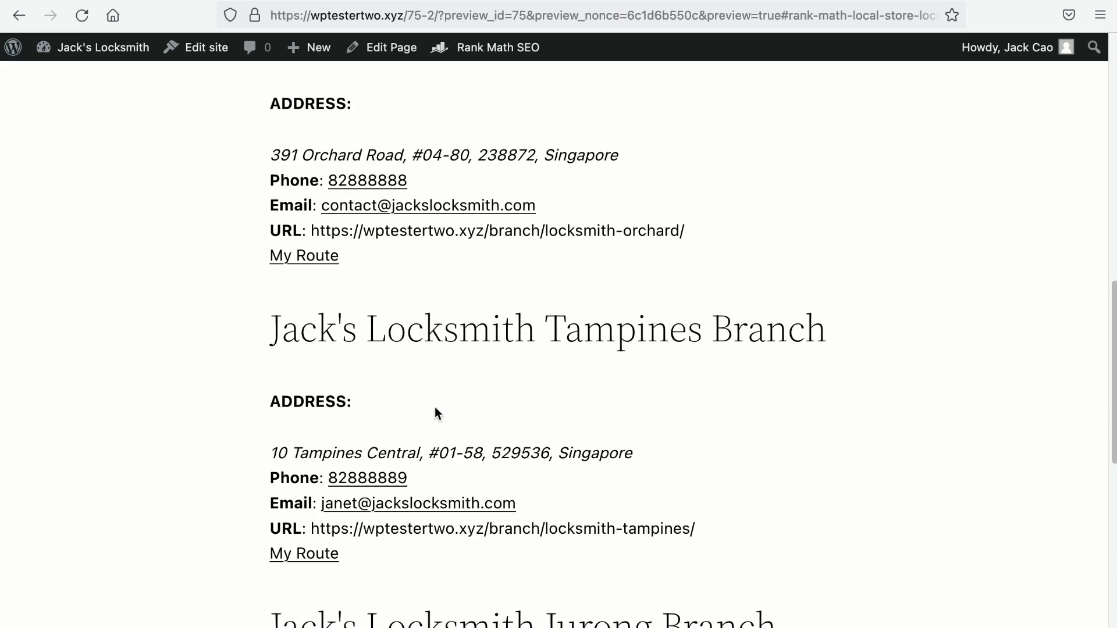
click(314, 256)
scroll(336, 297, down, 2)
scroll(337, 317, down, 5)
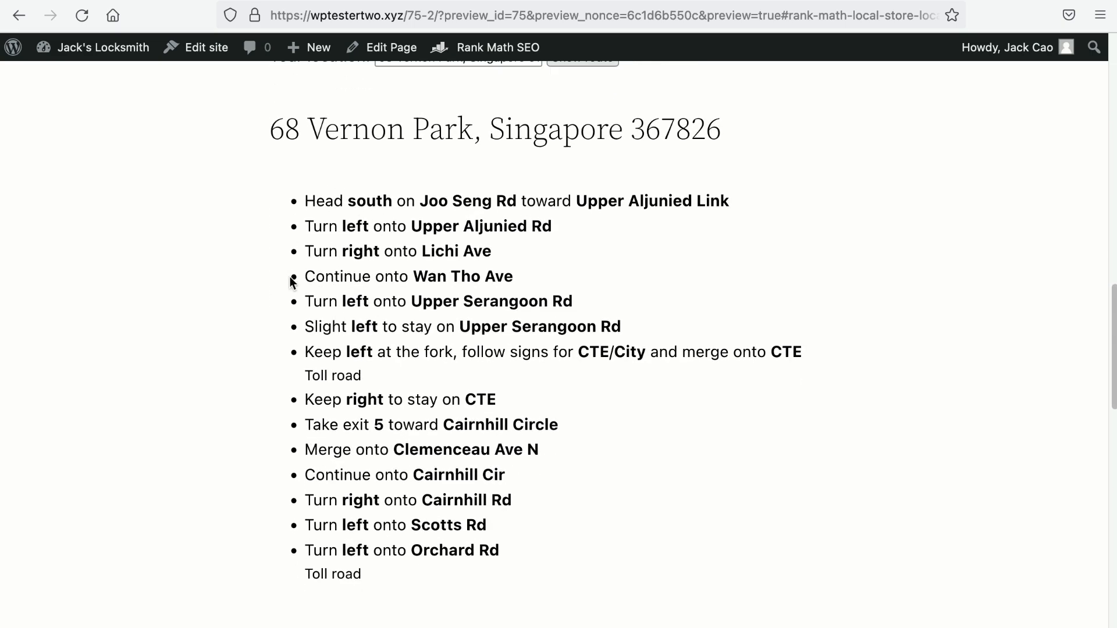
scroll(365, 496, up, 8)
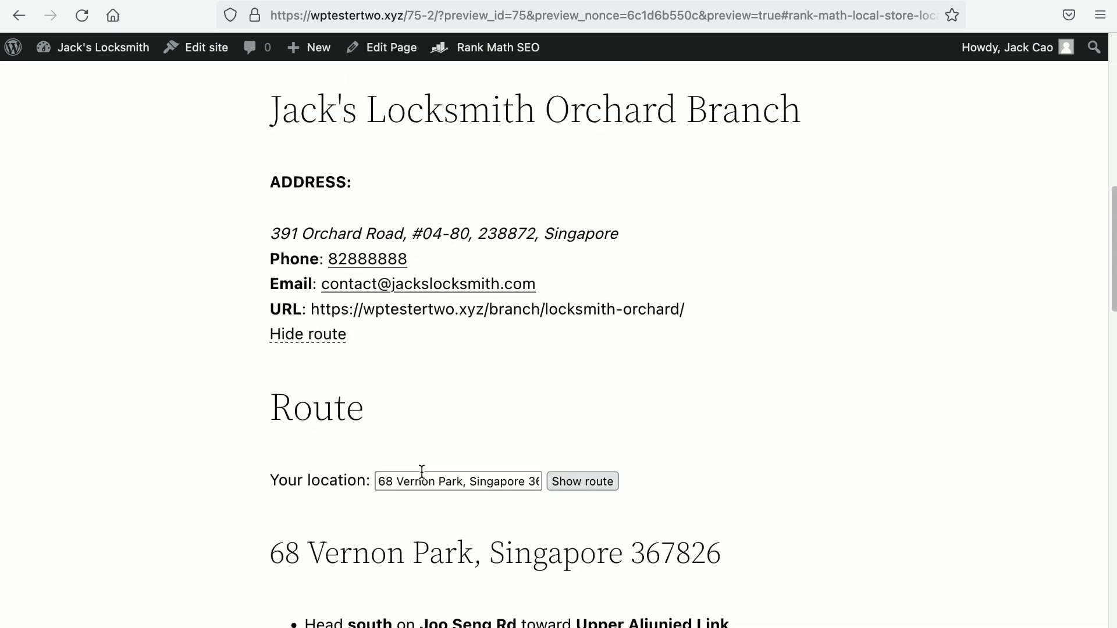
click(284, 342)
Step: Go to Rank Math's Local SEO settings and select the 'My Route' label text
click(390, 47)
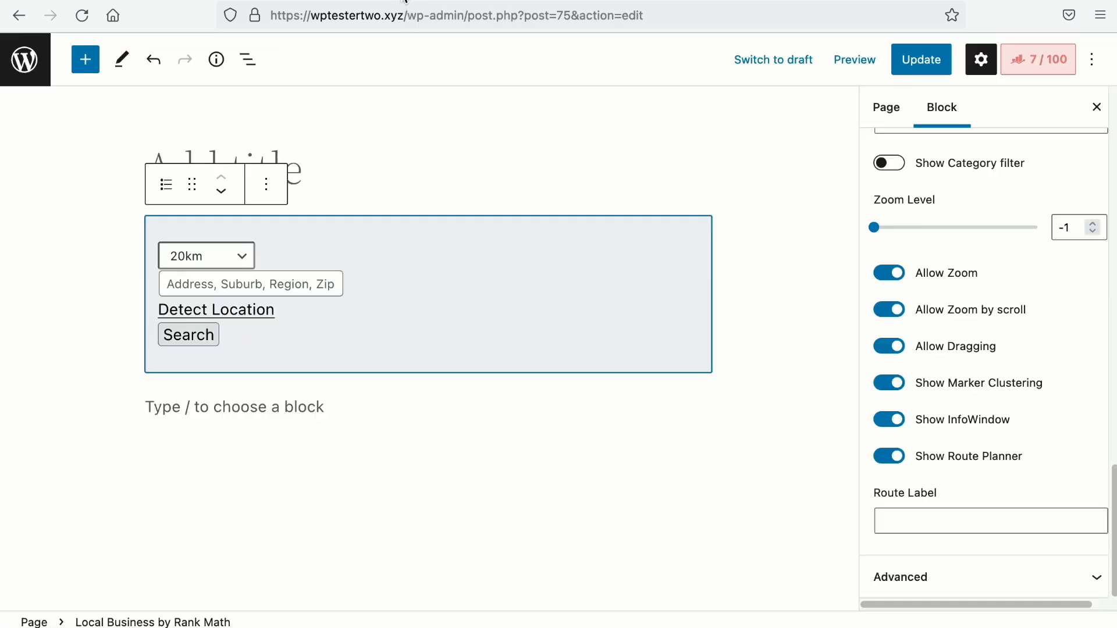
click(910, 525)
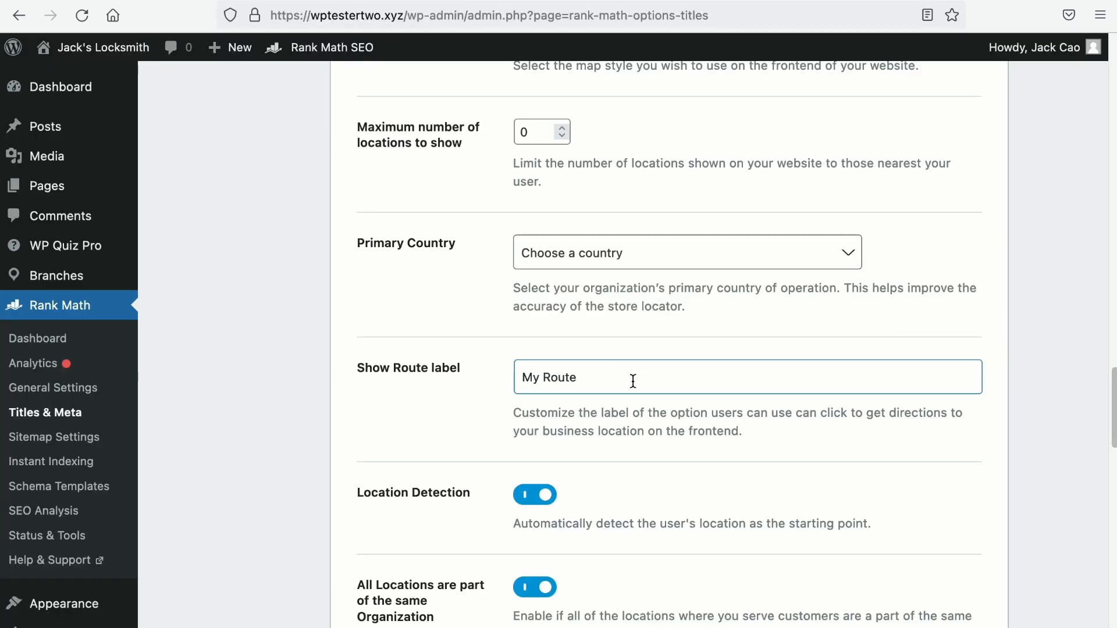
drag(577, 379, 473, 372)
Step: Change the Show Route label to 'How to Reach Us' and save the Local SEO settings
text(How to Reach Us)
scroll(654, 474, down, 10)
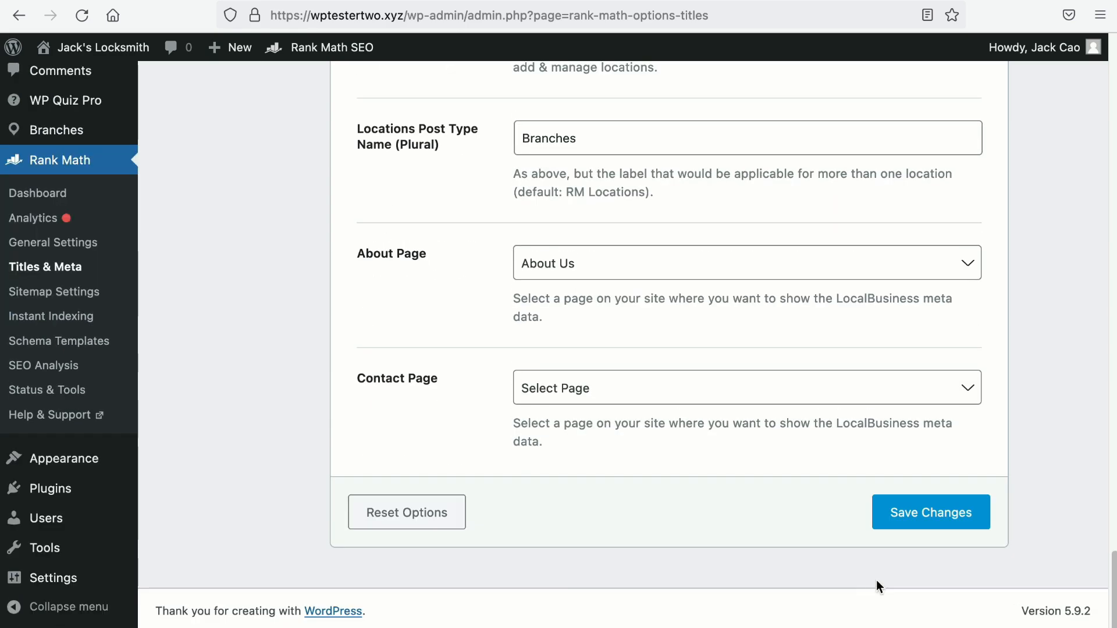
click(914, 525)
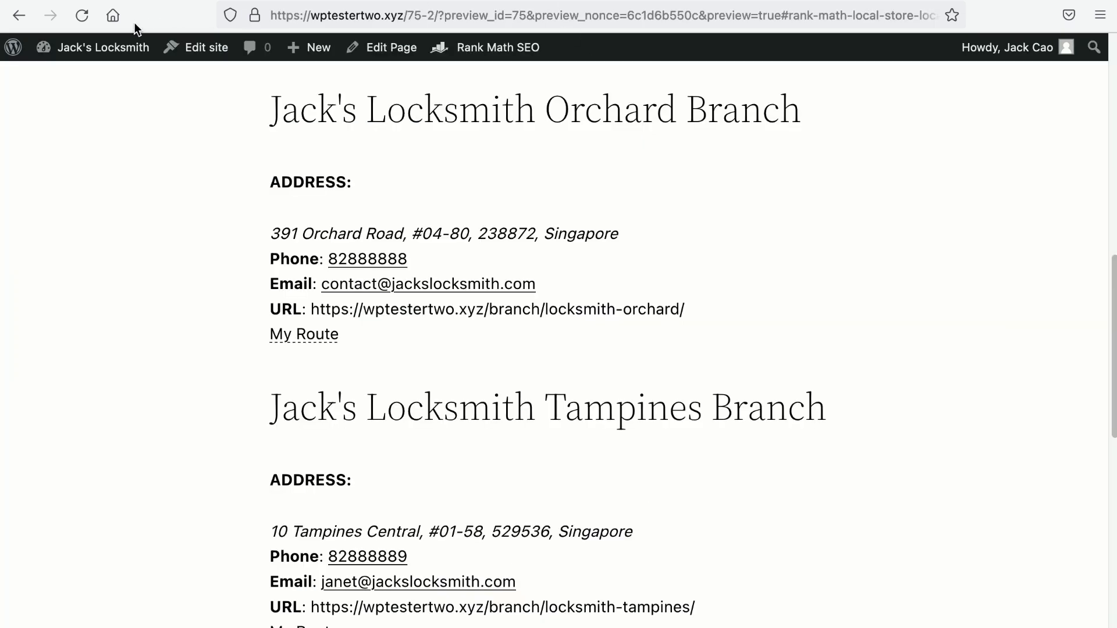
Step: Reload the page preview, resending the data, to see the new route links
click(82, 15)
click(680, 373)
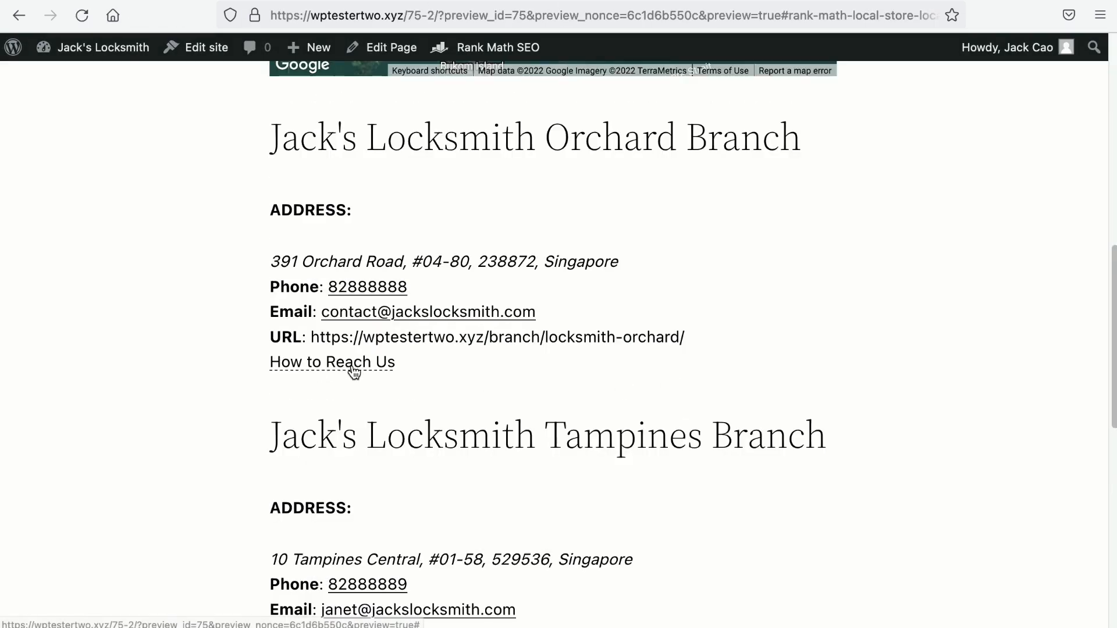
scroll(352, 369, down, 1)
scroll(368, 357, up, 10)
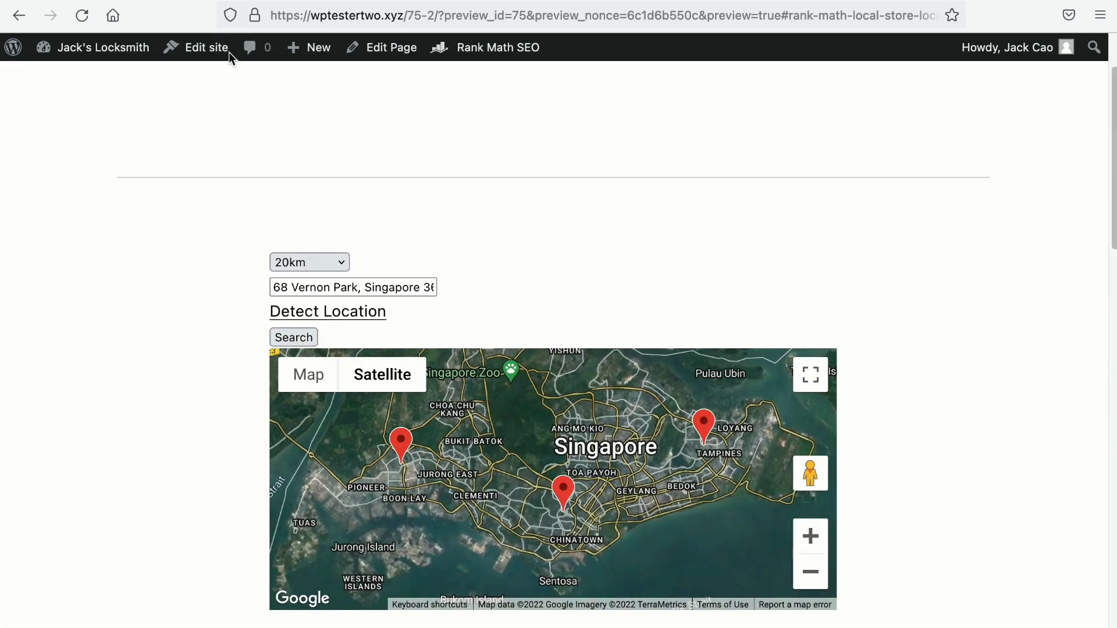
Step: Review the Local SEO settings, then return to the page preview
click(206, 1)
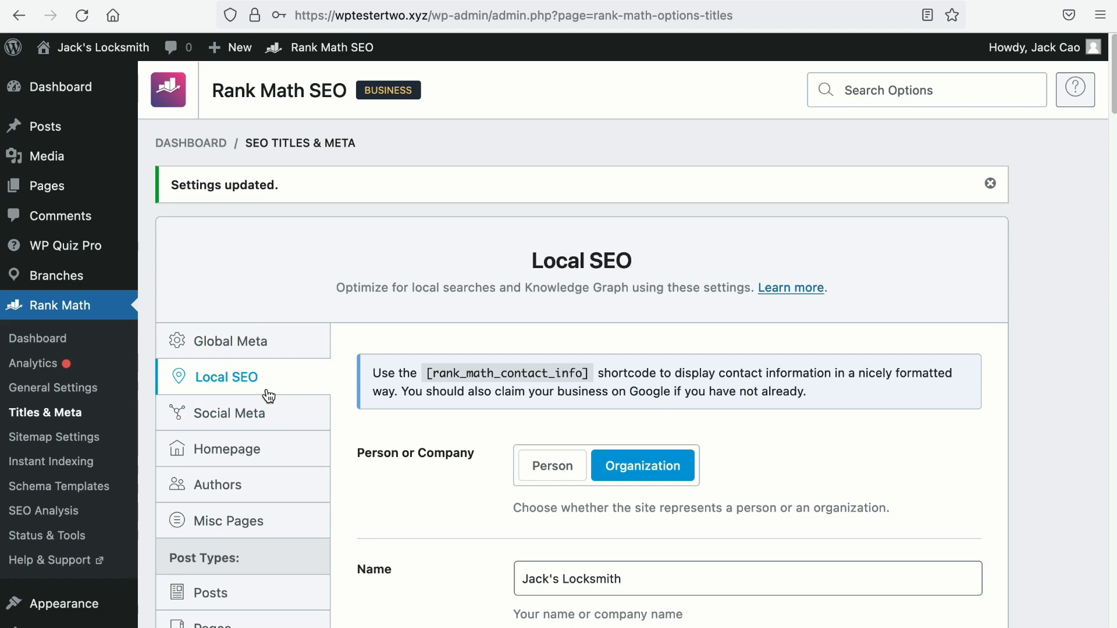
scroll(354, 411, down, 20)
scroll(357, 406, down, 12)
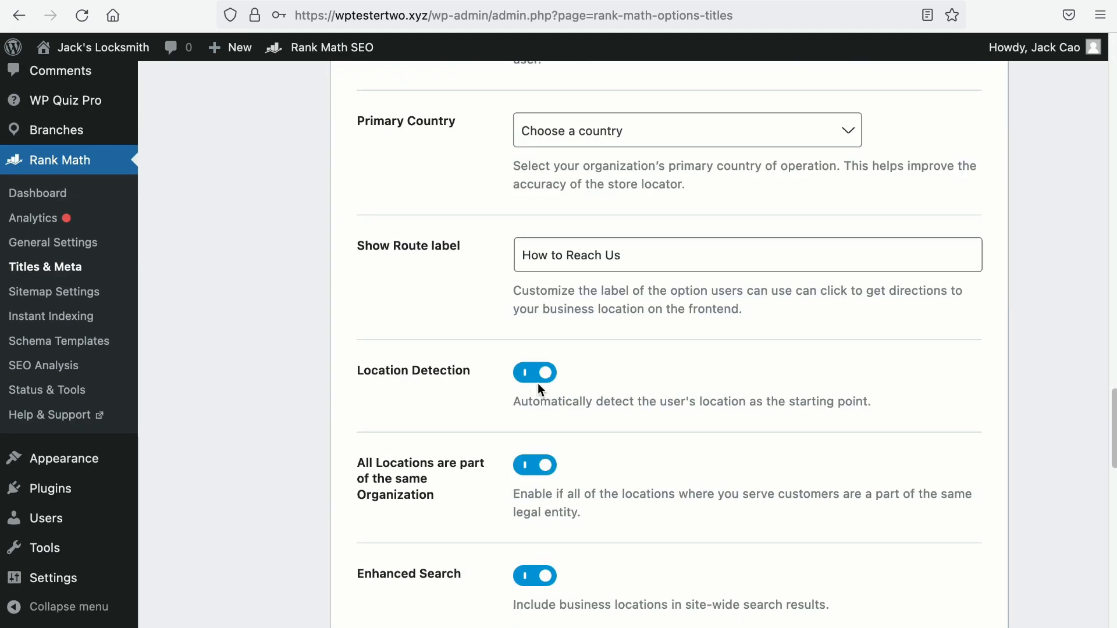
click(539, 1)
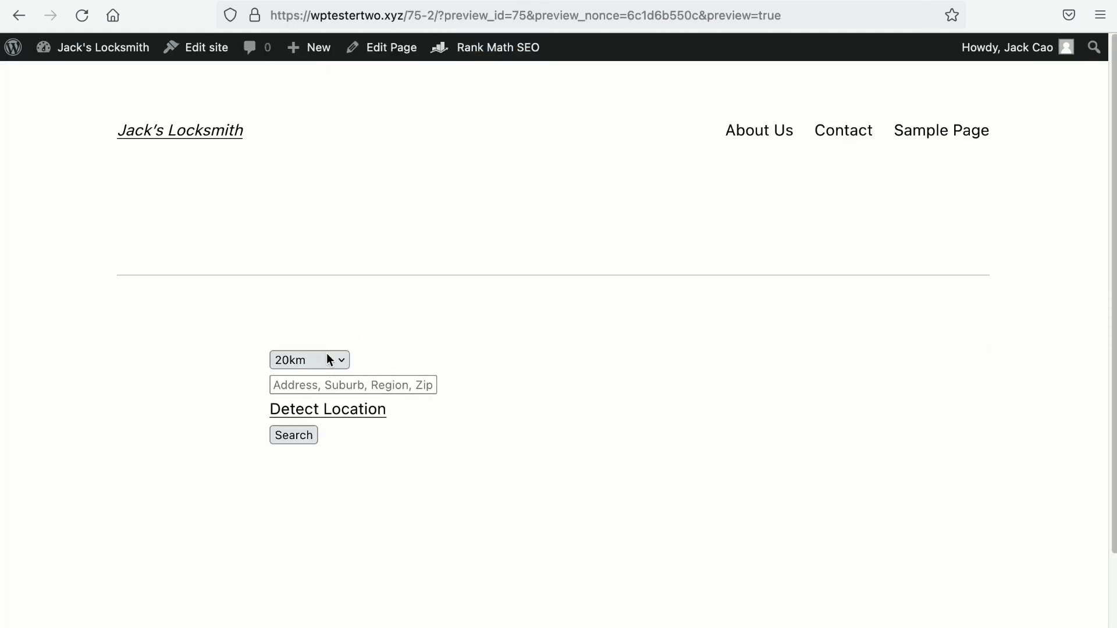
Step: Detect the visitor's location, allow browser access, and search for nearby branches
click(357, 420)
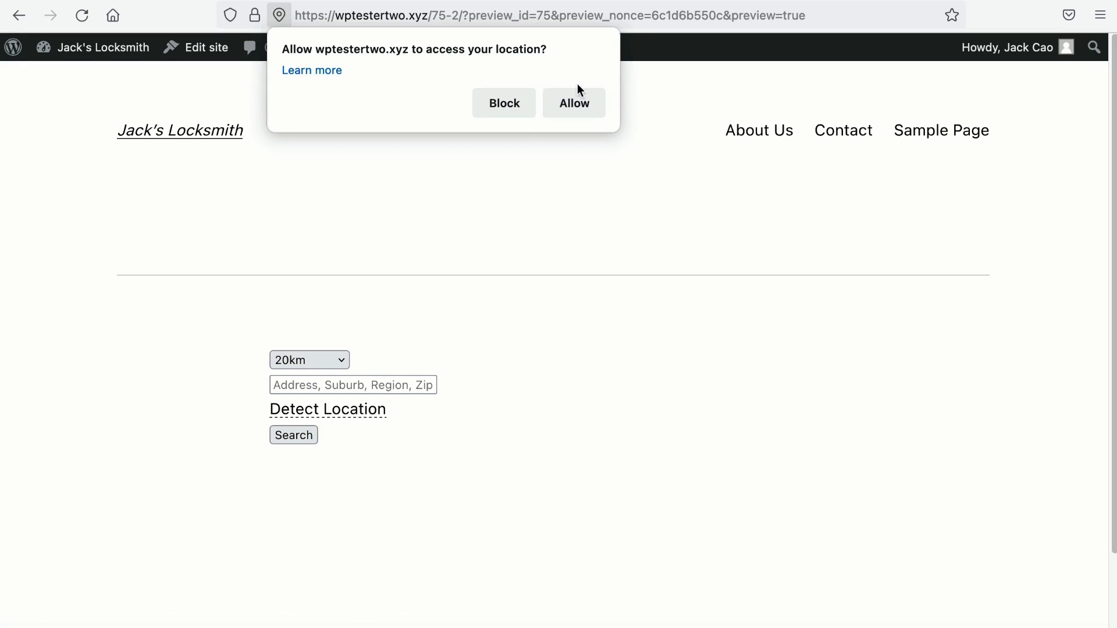
click(580, 104)
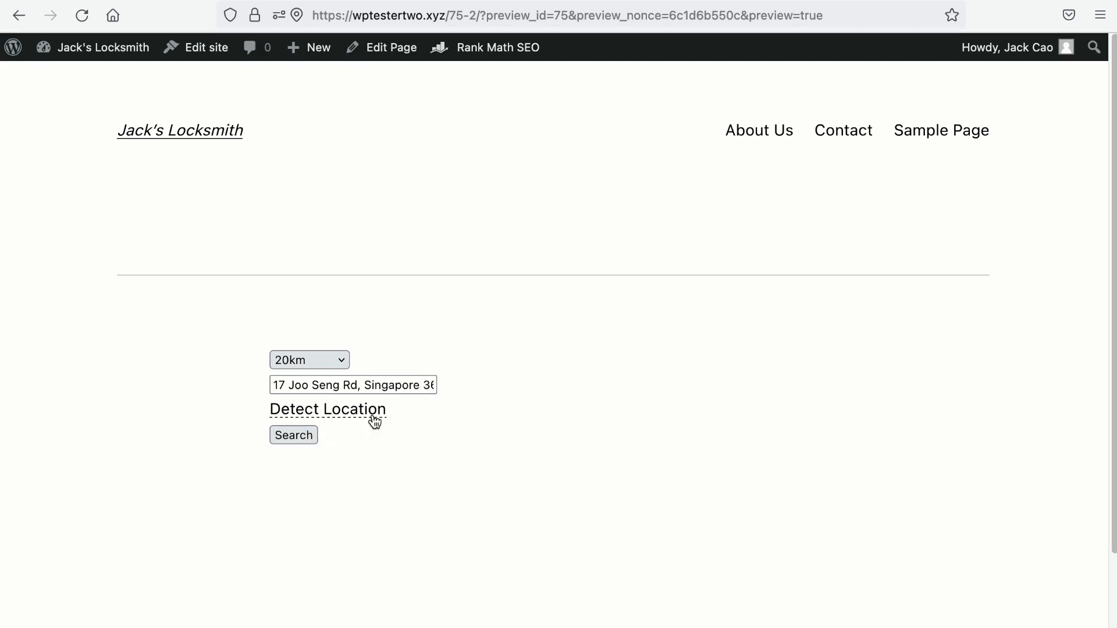
click(294, 435)
scroll(295, 444, down, 10)
scroll(301, 443, down, 6)
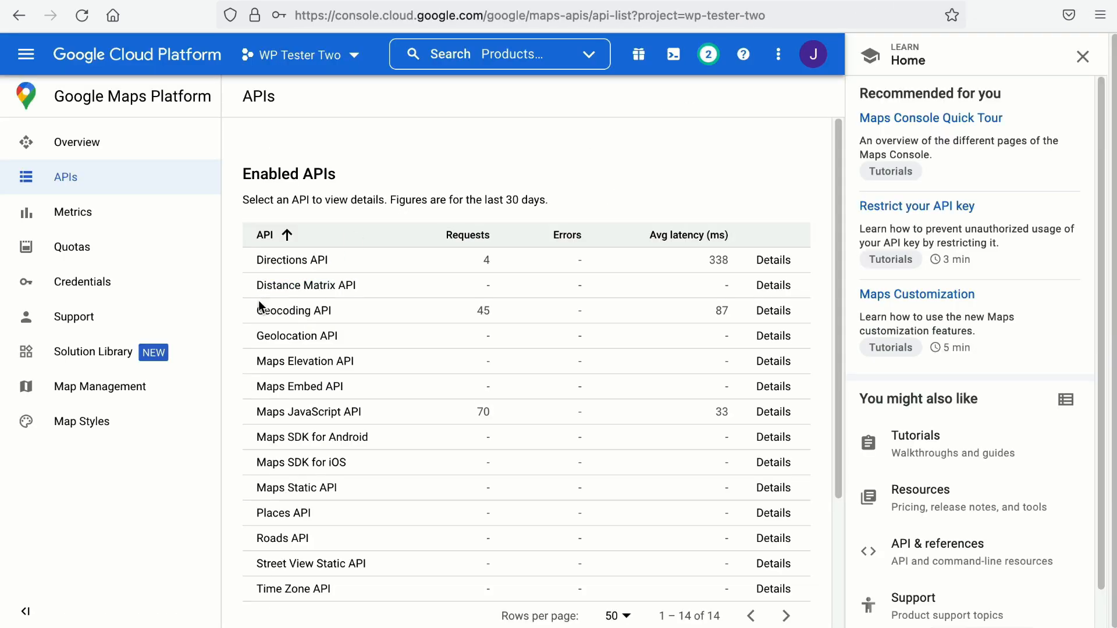
Step: Select the Geocoding API and Directions API names shown with the route
drag(260, 308, 348, 312)
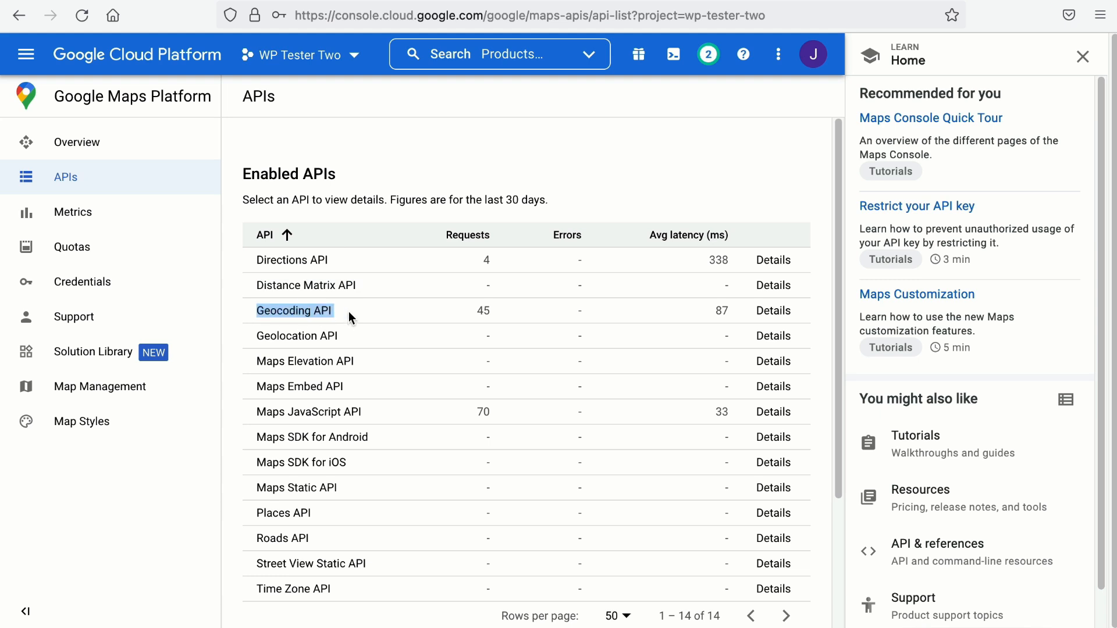
drag(257, 260, 333, 262)
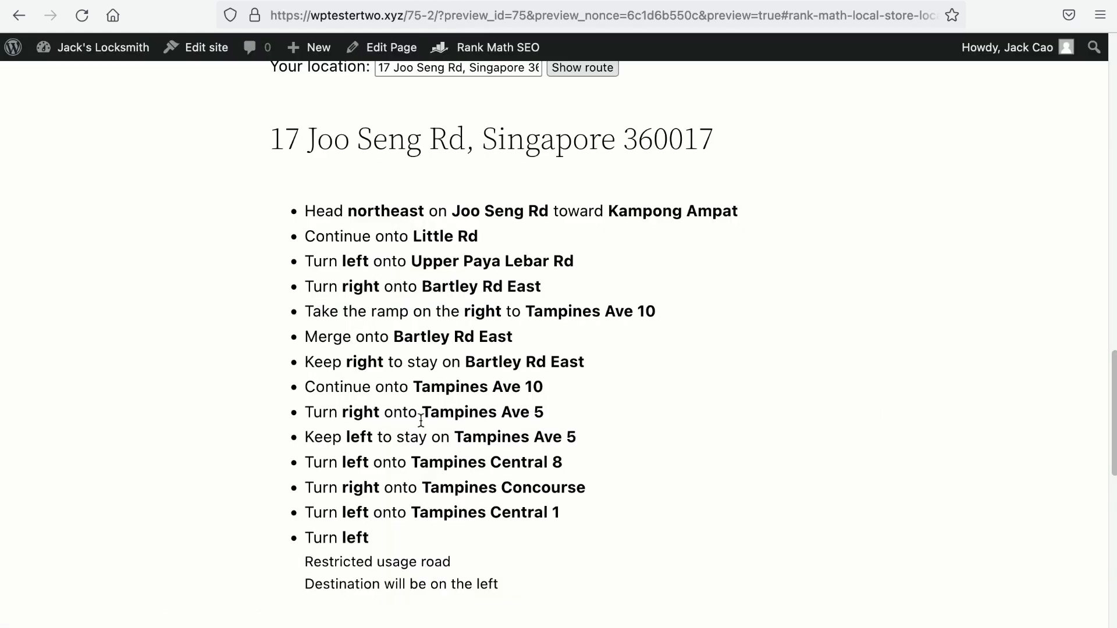
scroll(457, 428, up, 20)
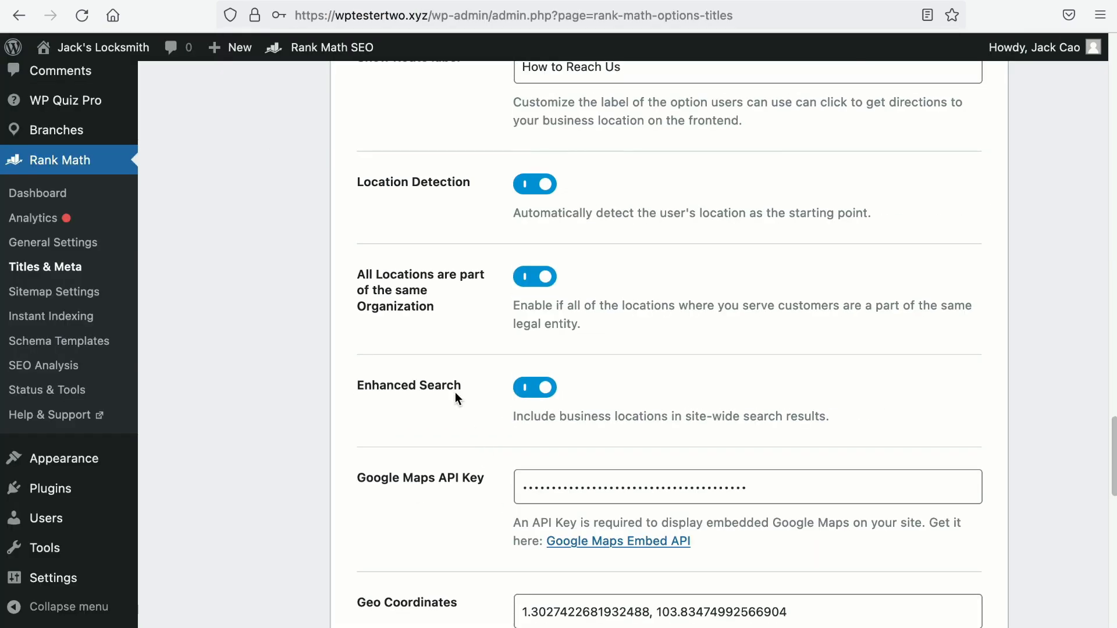
scroll(460, 401, down, 3)
Step: In the Orchard branch schema, select the location URL and the parentOrganization reference
scroll(492, 315, up, 1)
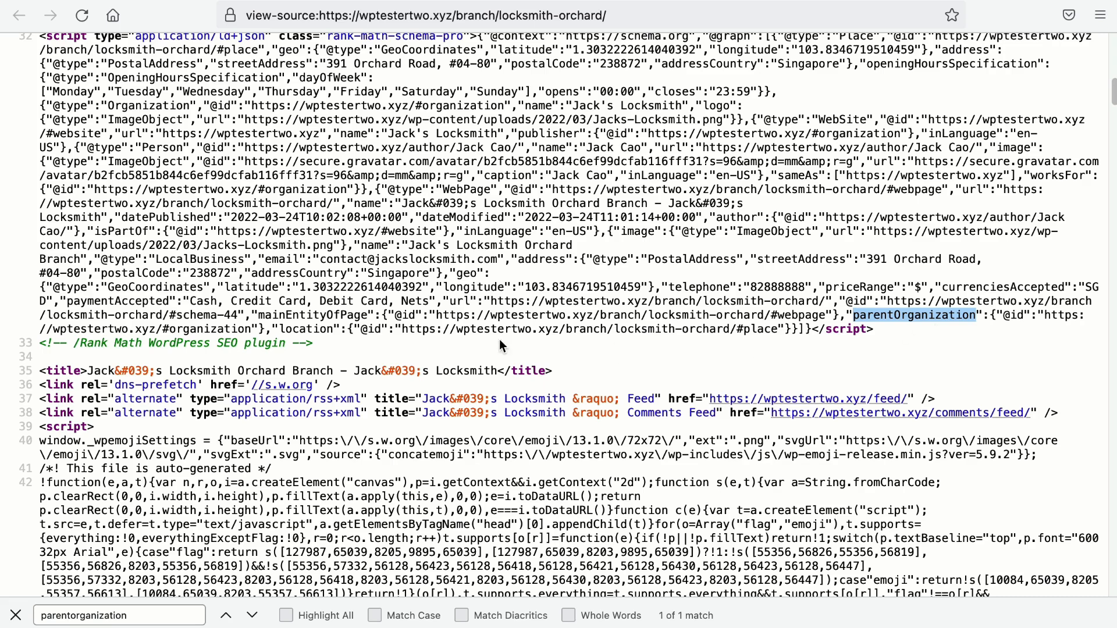
drag(401, 330, 736, 330)
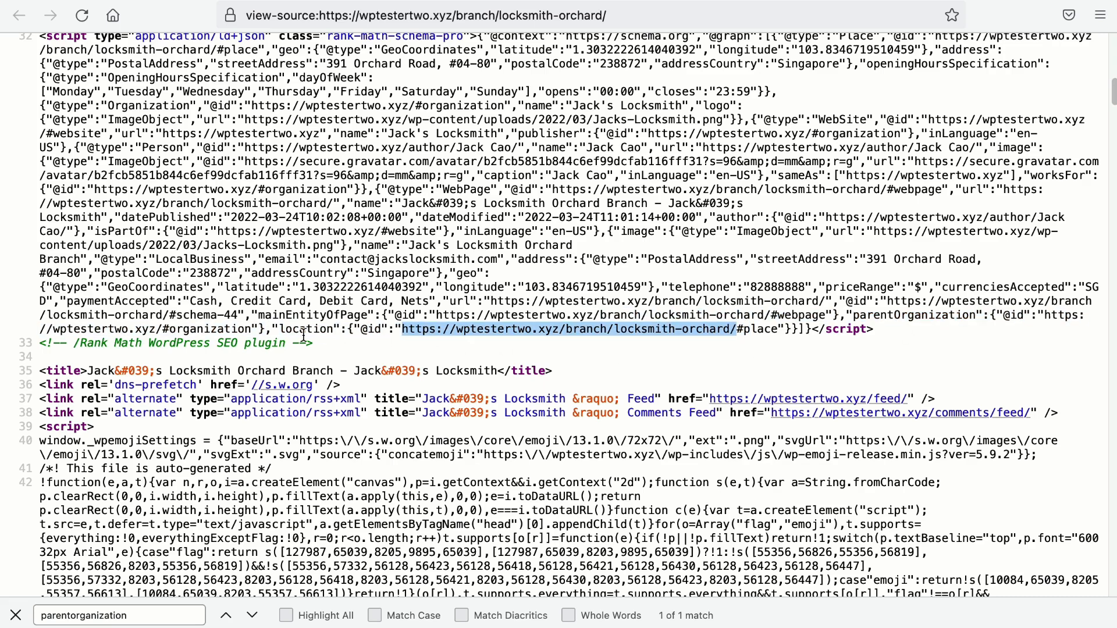
drag(260, 330, 857, 315)
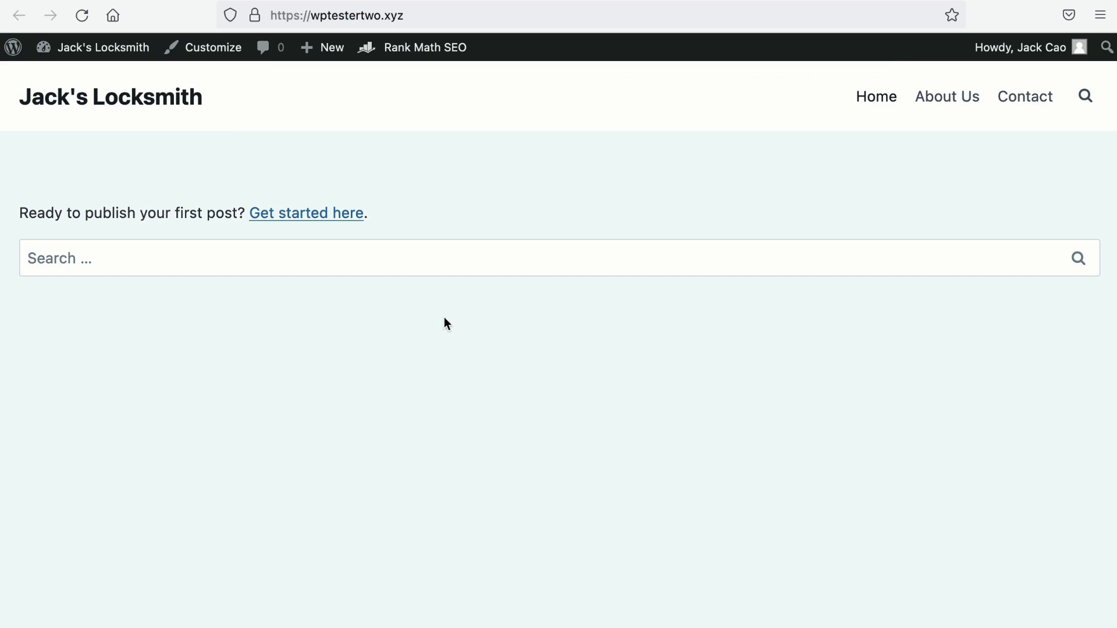
Step: Search the site for 'Tampines' and scroll through the Tampines branch result
click(1093, 108)
text(Tampines)
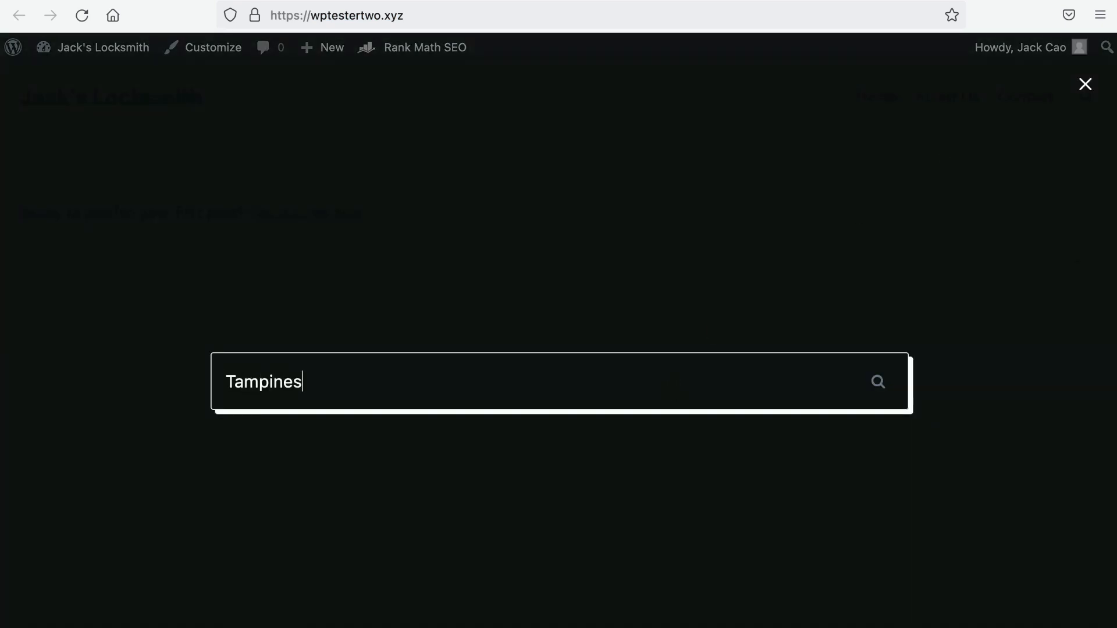
key(Return)
scroll(227, 436, down, 1)
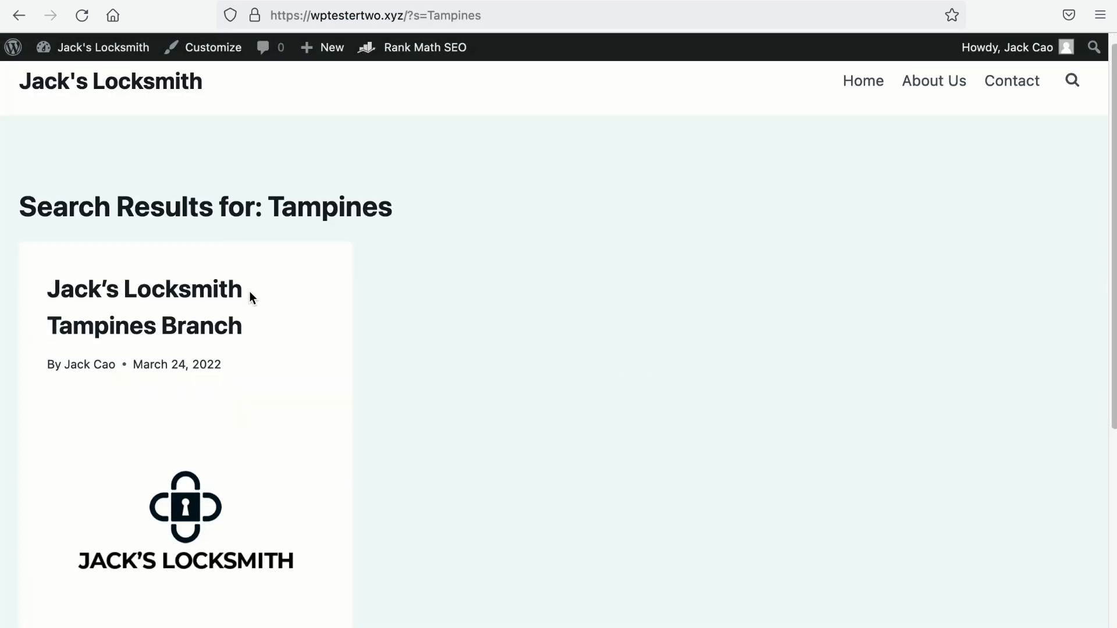
scroll(277, 357, down, 6)
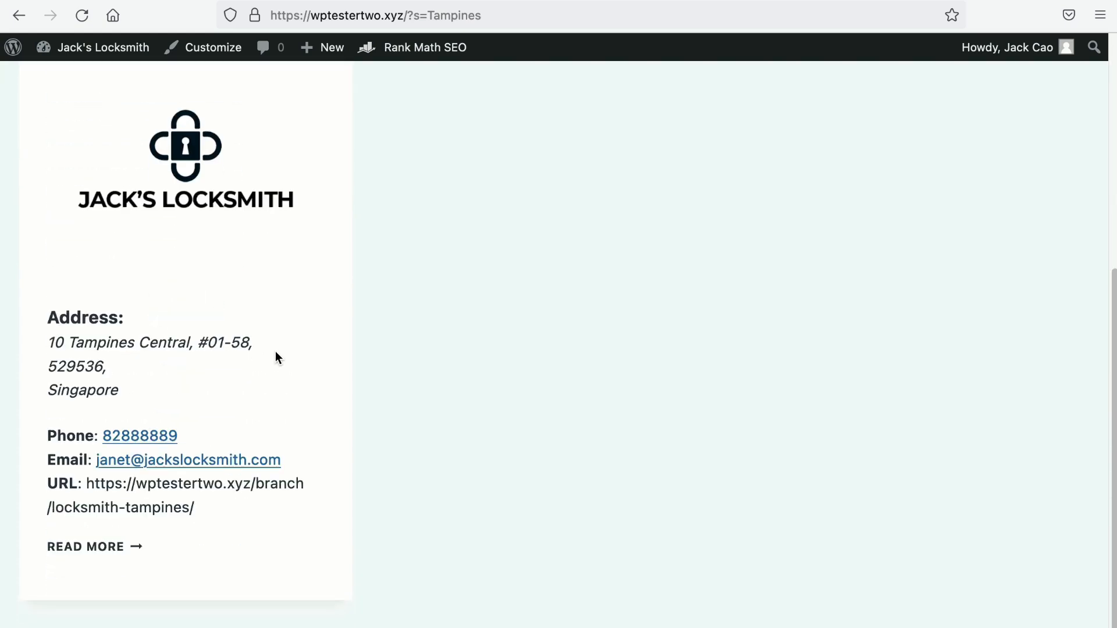
scroll(278, 357, down, 1)
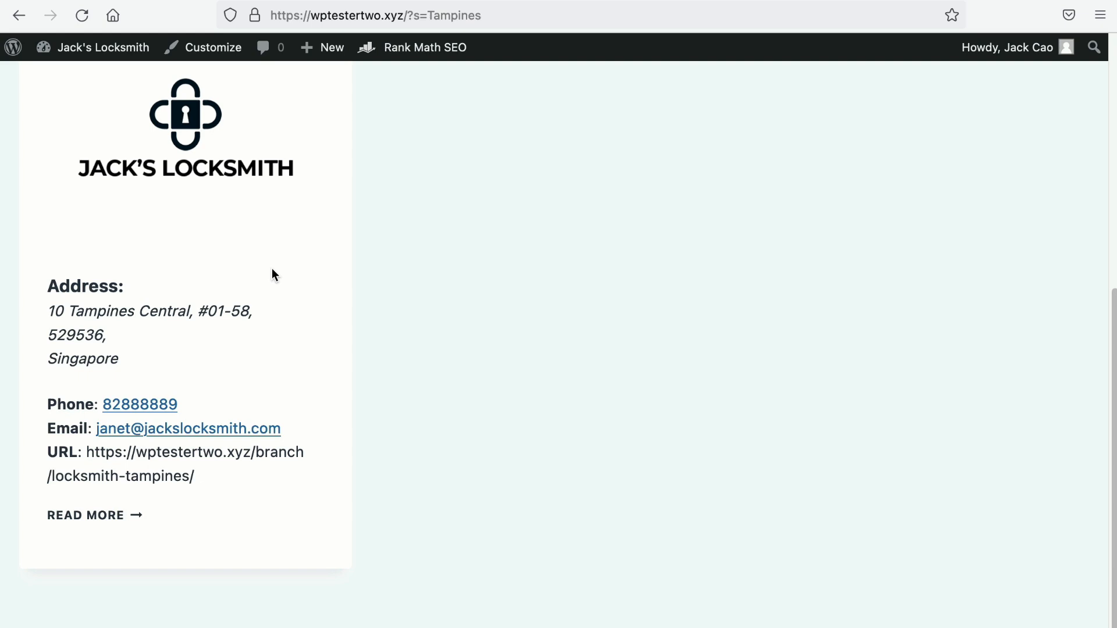
scroll(272, 274, up, 5)
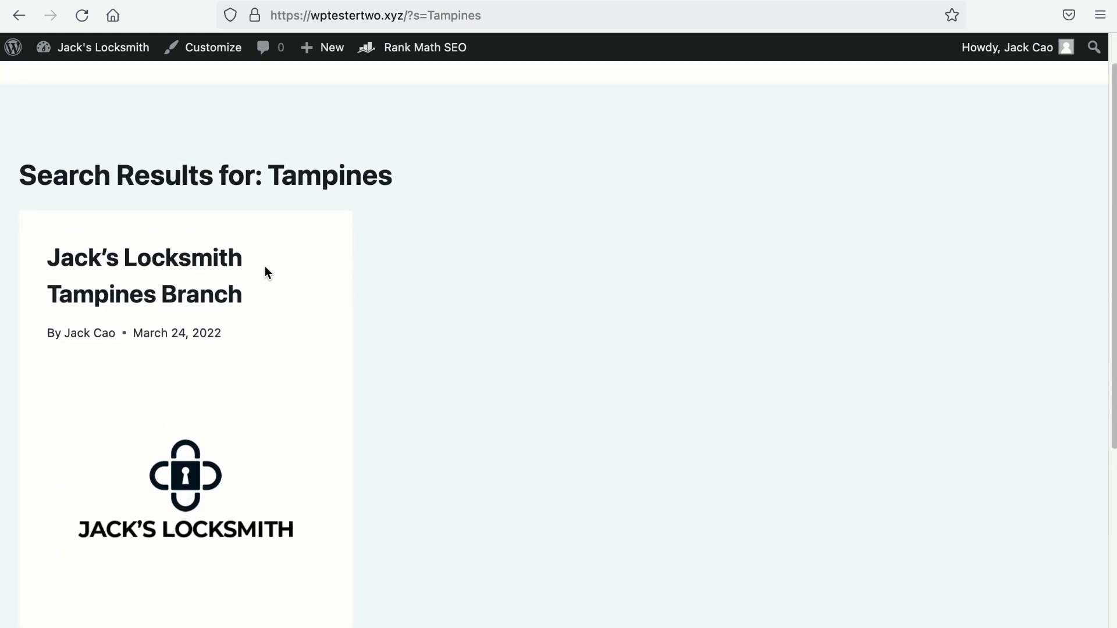
scroll(128, 484, down, 5)
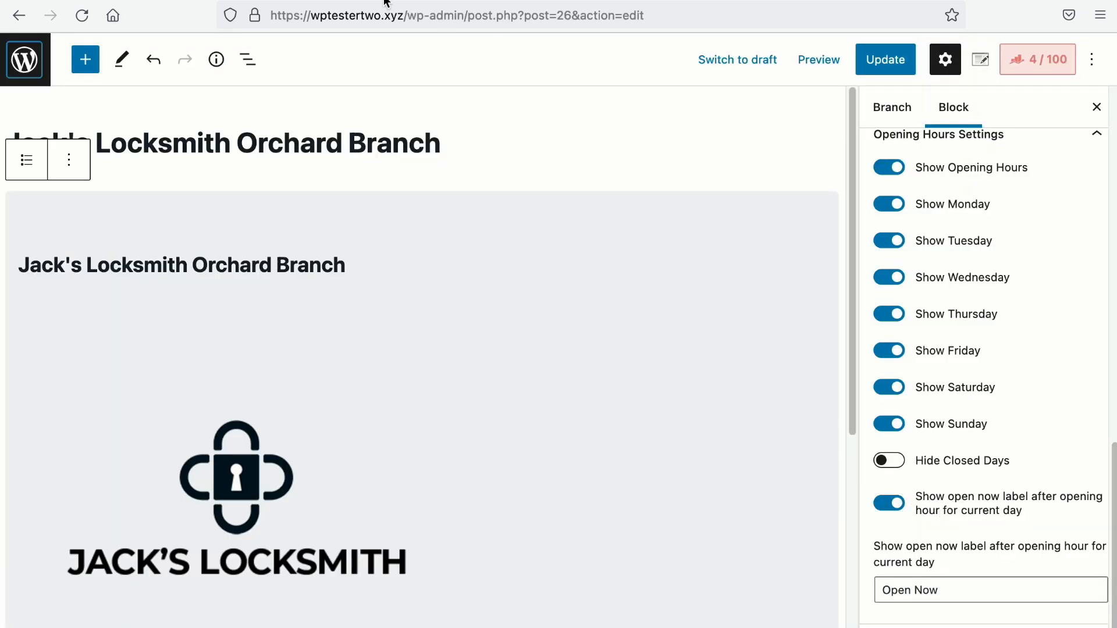
Step: Check Monday's Open Now label on the live Orchard page and keep the block's address display
click(353, 0)
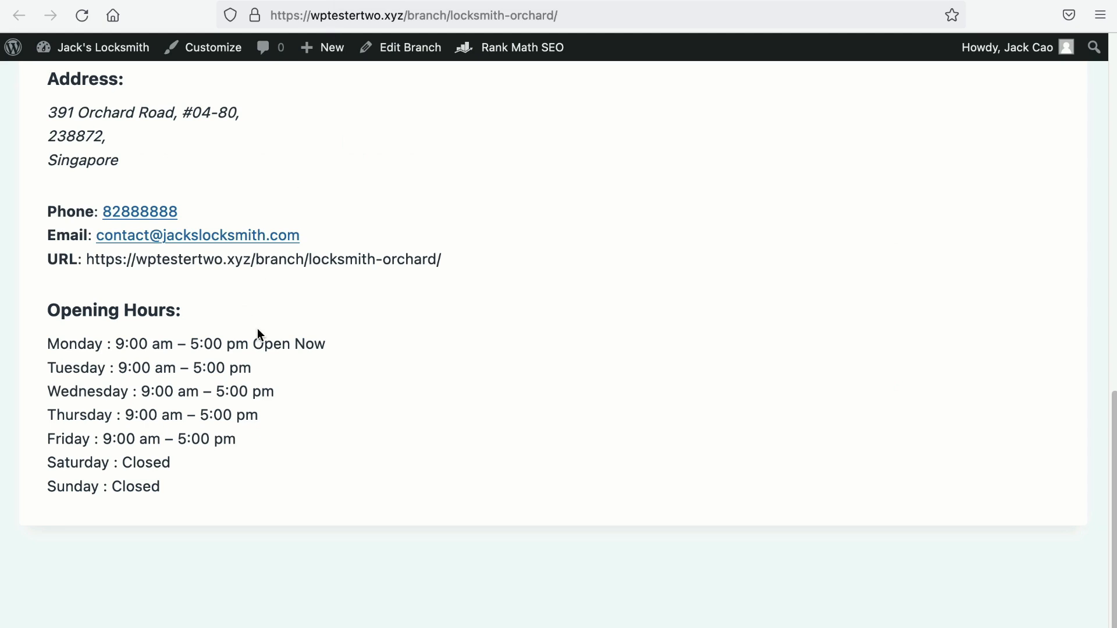
drag(255, 344, 329, 355)
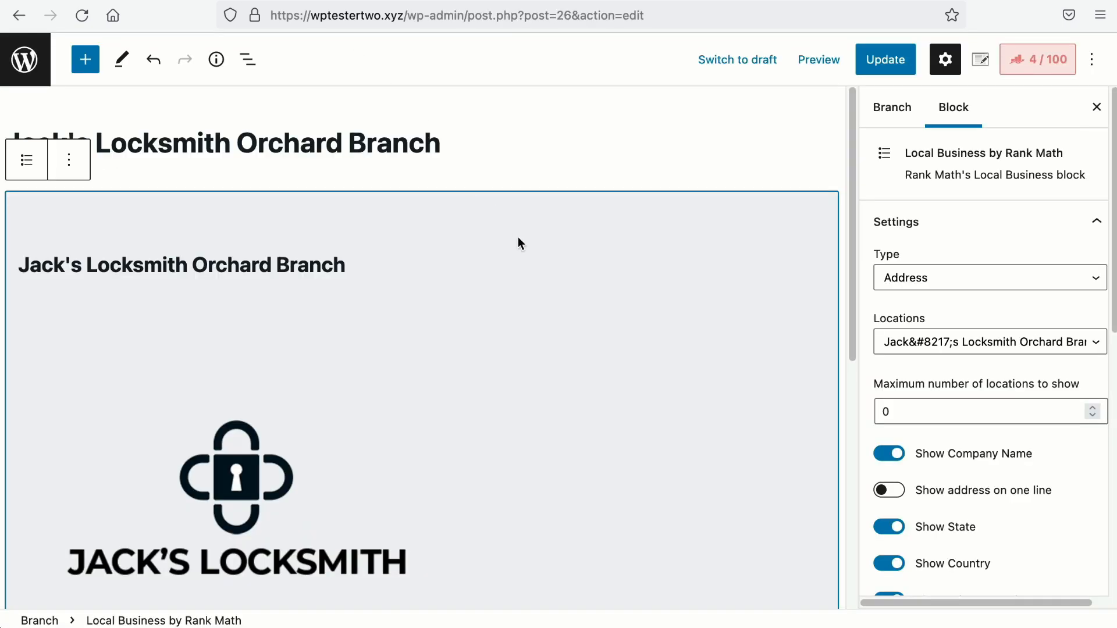
click(1001, 278)
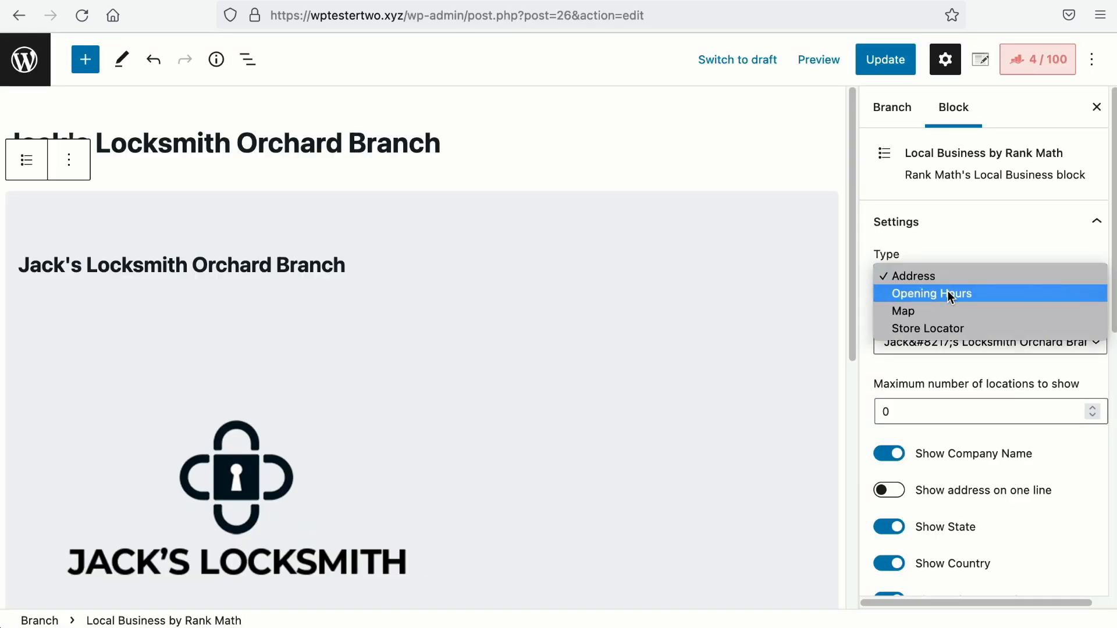
click(962, 378)
Step: Turn on opening hours and the open-now label, renaming it 'We are Open Right Now!'
scroll(966, 421, down, 9)
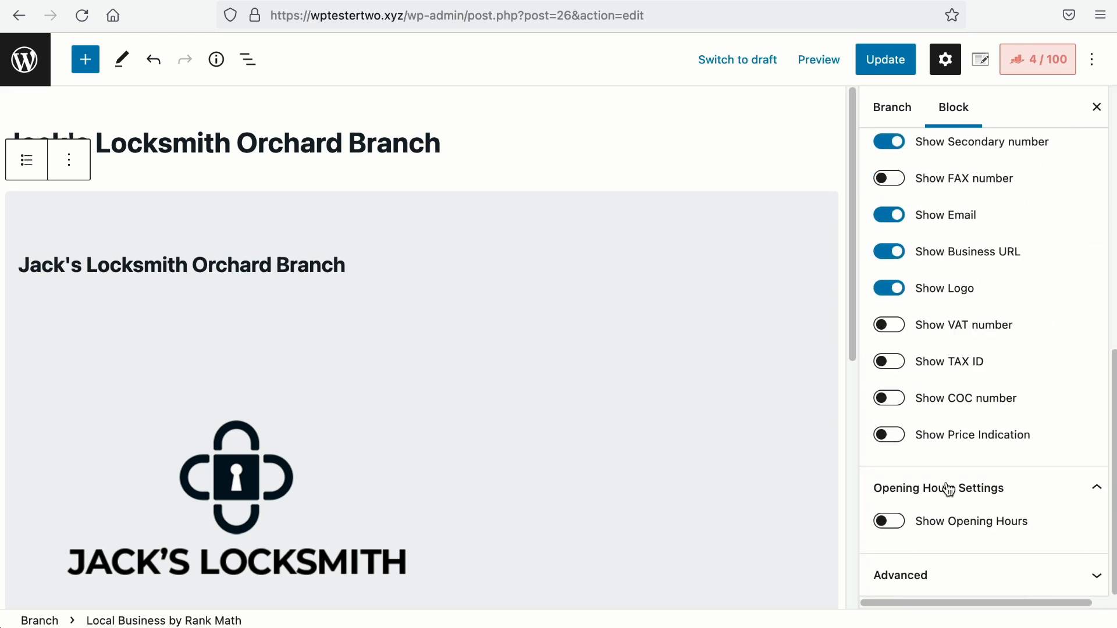
click(887, 525)
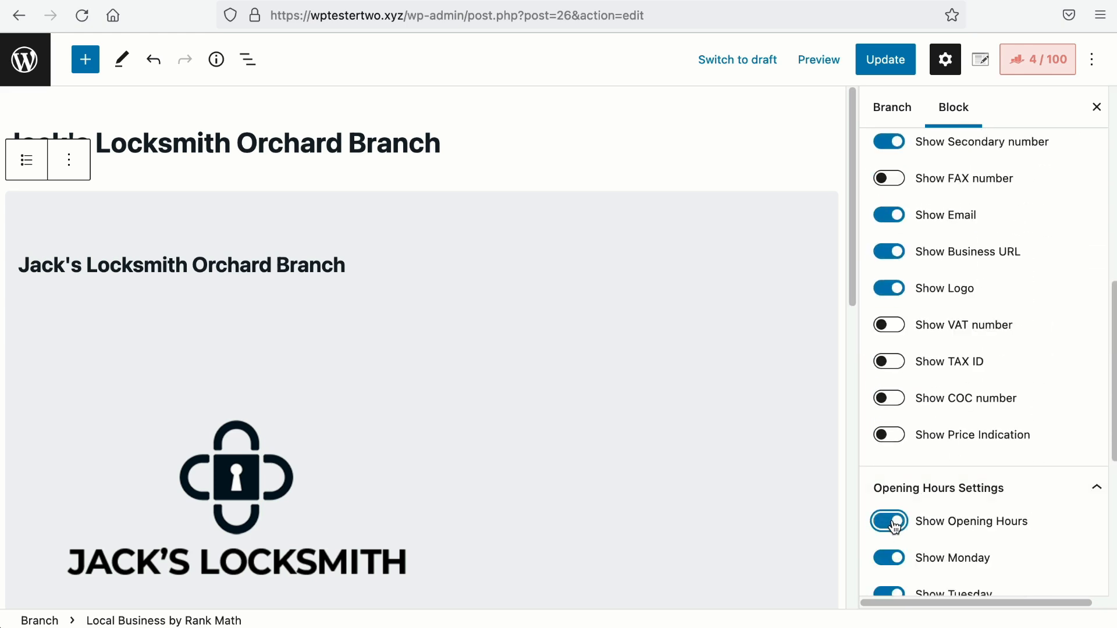
scroll(895, 526, down, 6)
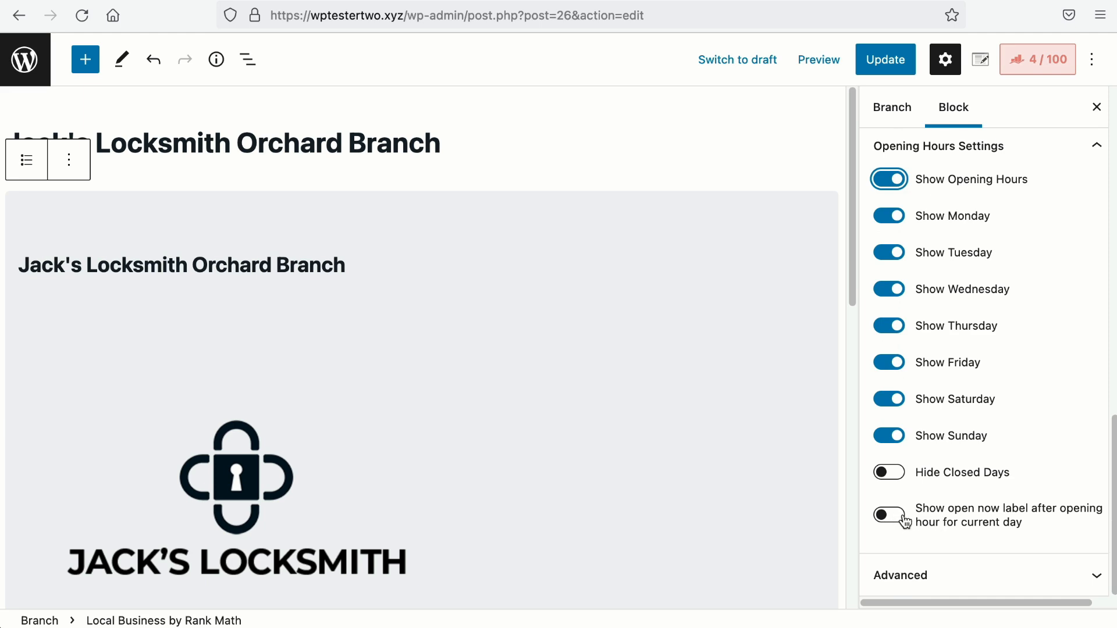
click(902, 524)
scroll(902, 522, down, 2)
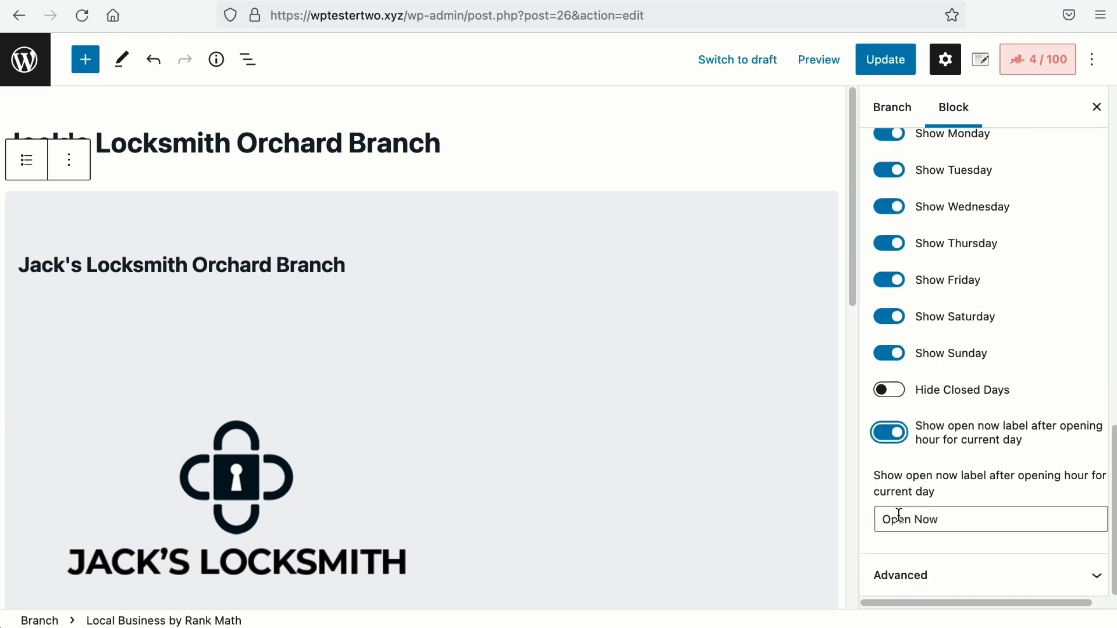
drag(935, 517, 854, 508)
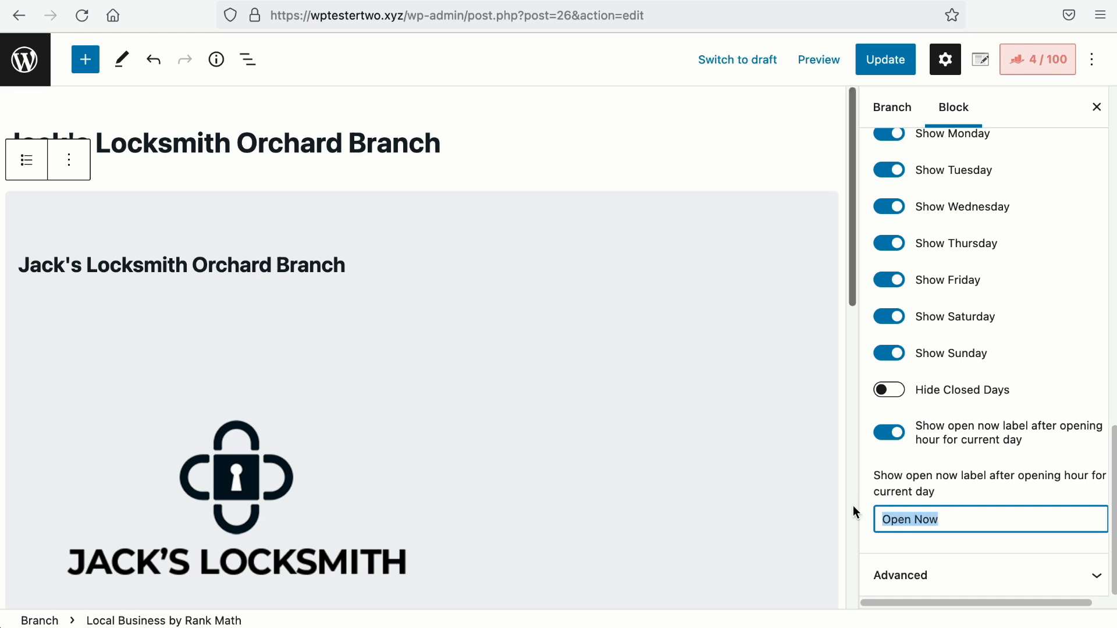
text(We are)
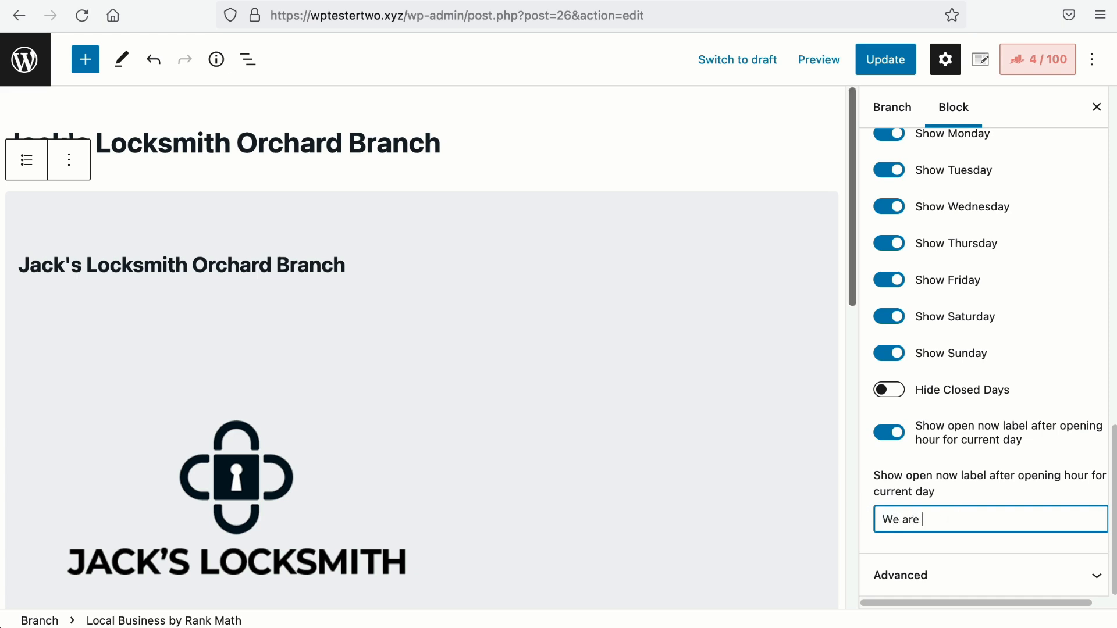
text( Open Right Now!)
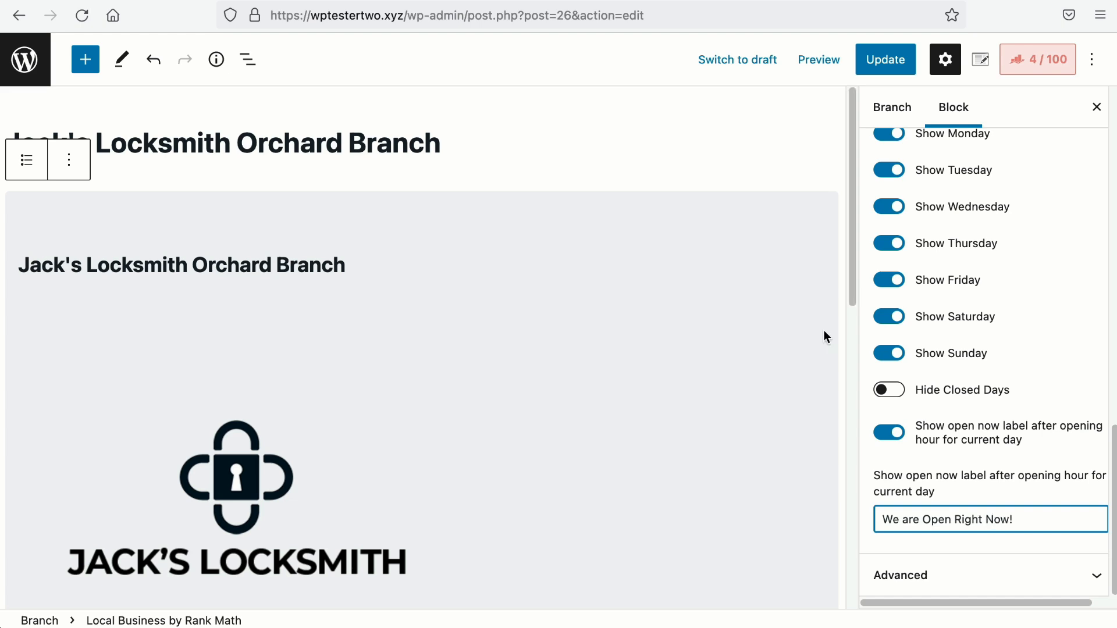
Step: Update the branch and reload the live page to confirm the new label
click(885, 59)
click(124, 1)
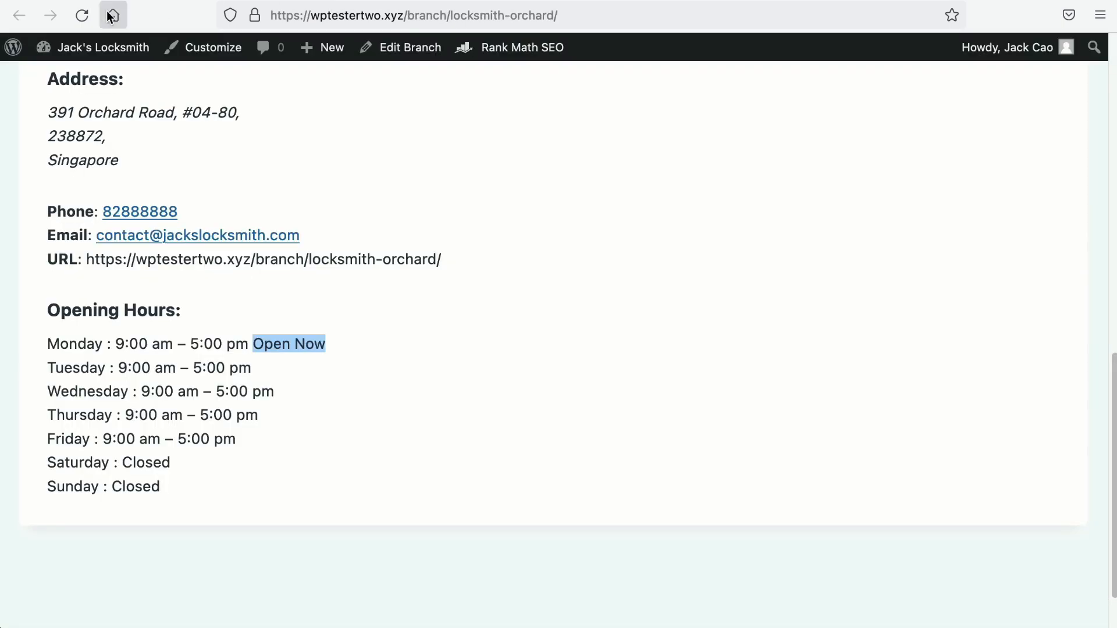
click(85, 16)
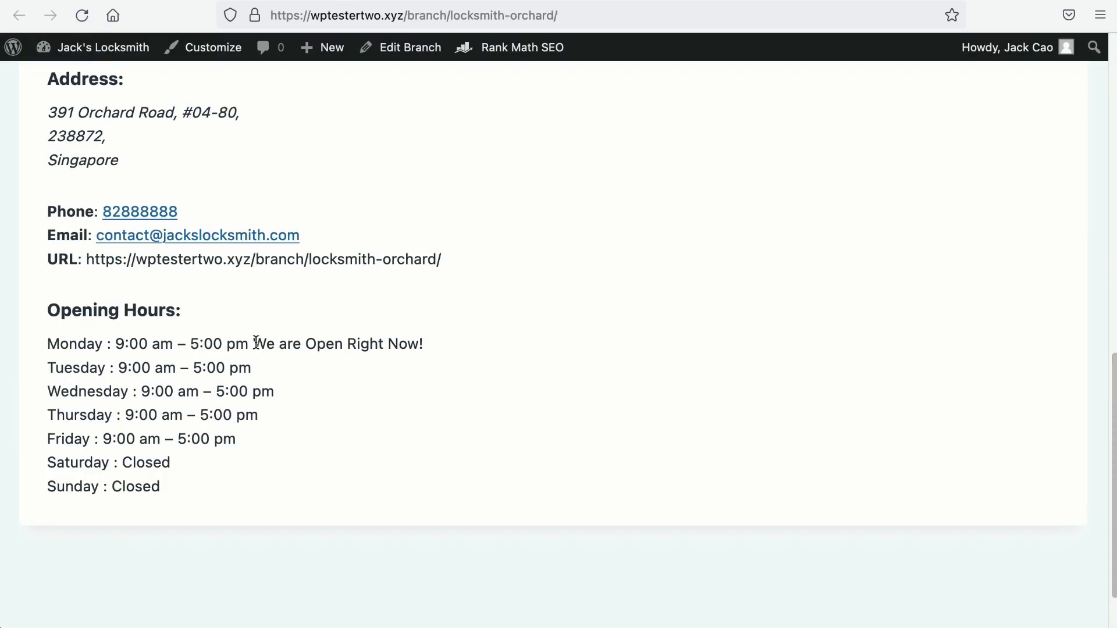
drag(256, 342, 516, 352)
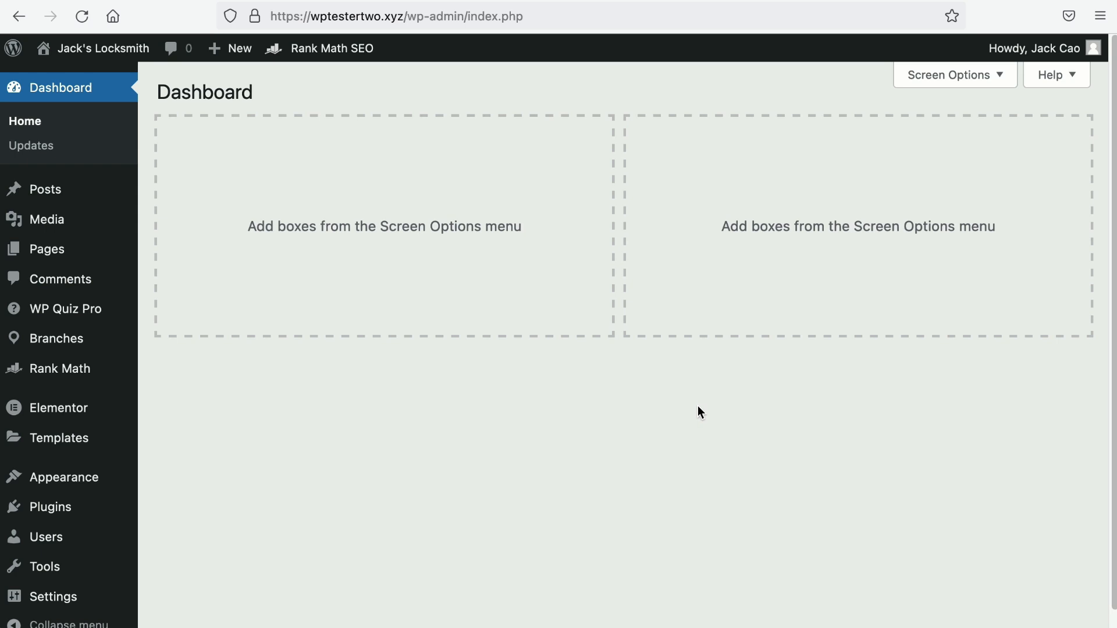
Step: Enable Elementor for Branch posts in Elementor Settings, then edit the Orchard branch
mouse_move(45, 421)
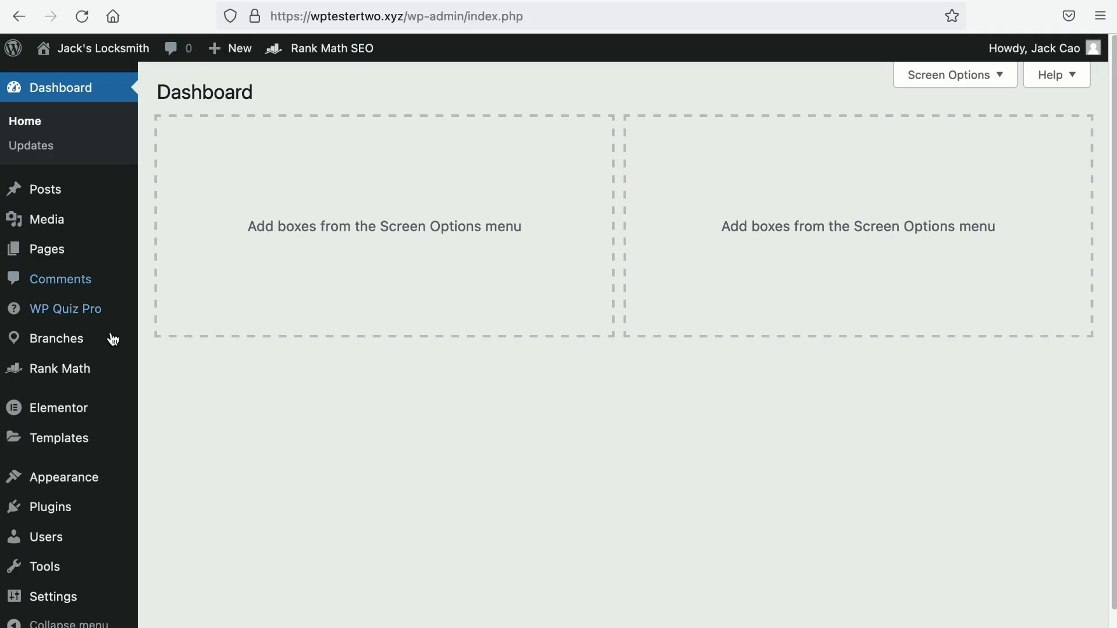
mouse_move(71, 411)
click(198, 318)
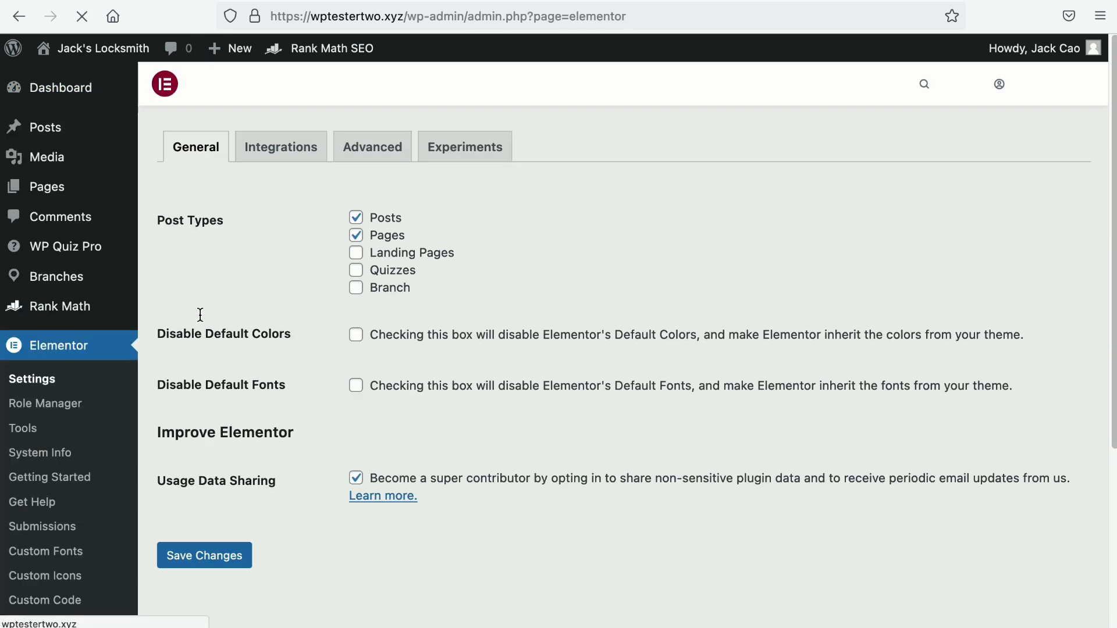
click(356, 288)
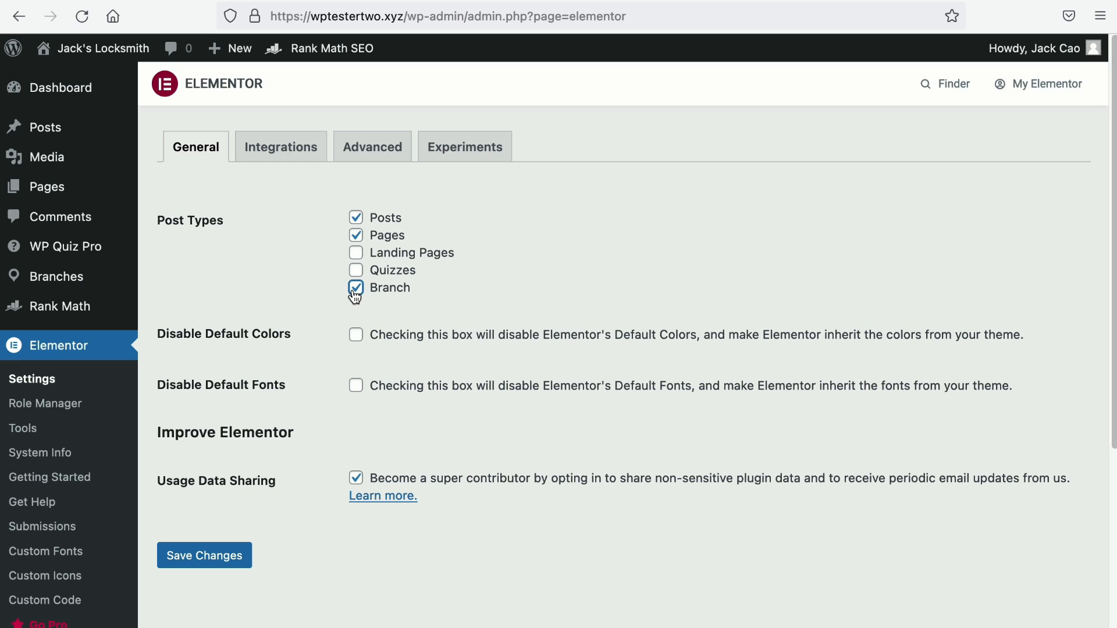
click(225, 557)
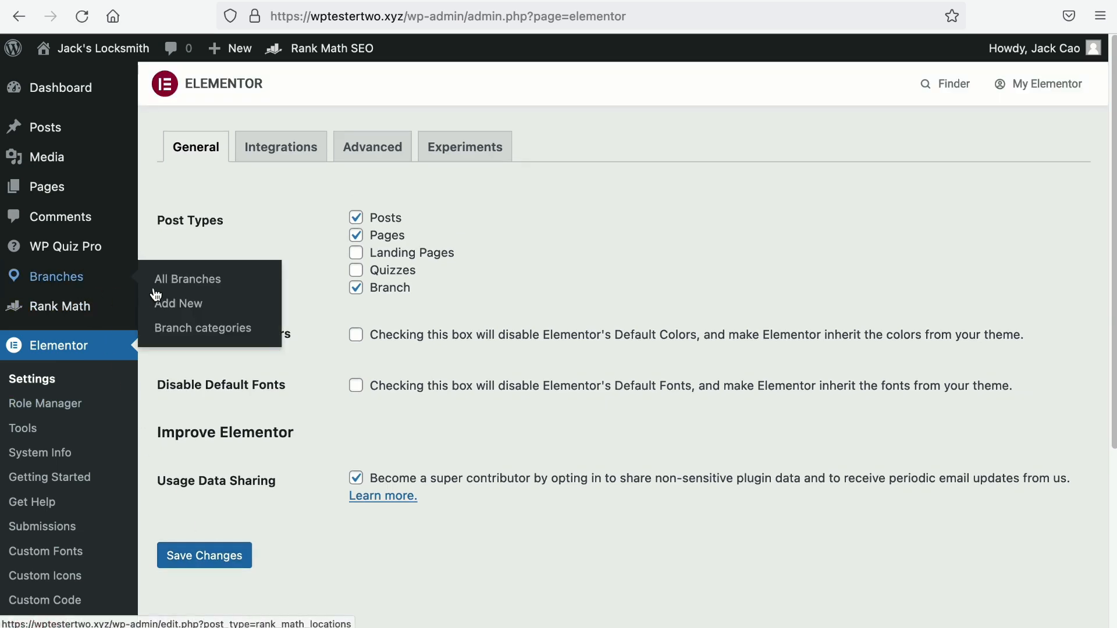
click(166, 285)
click(207, 266)
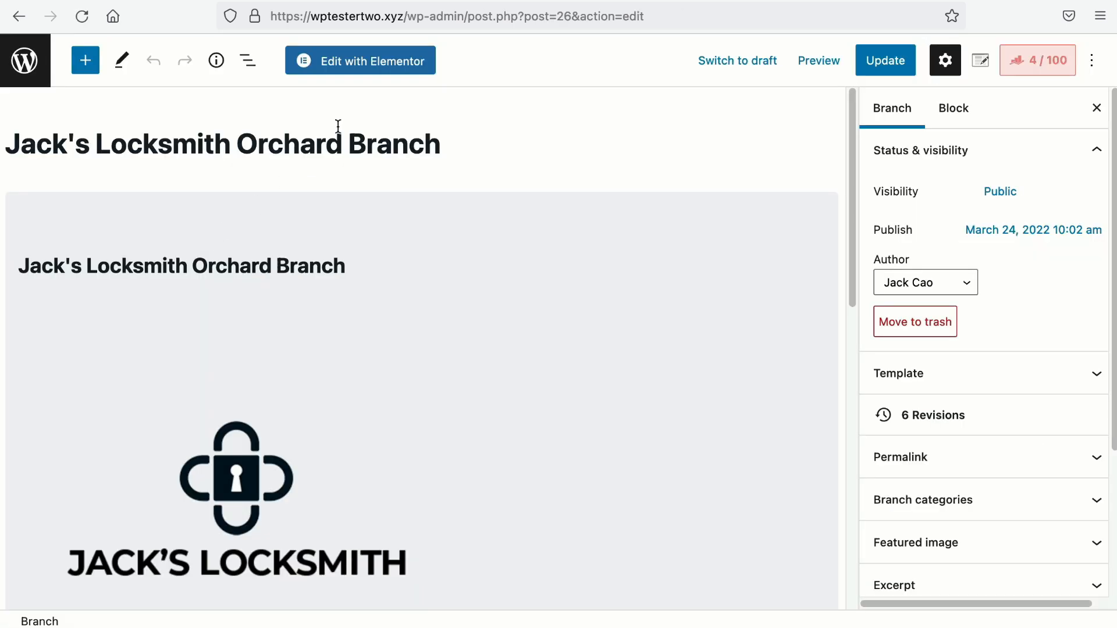
Step: Open the Orchard branch in Elementor, inspect its LocalBusiness schema unchanged, and add a new section
click(374, 75)
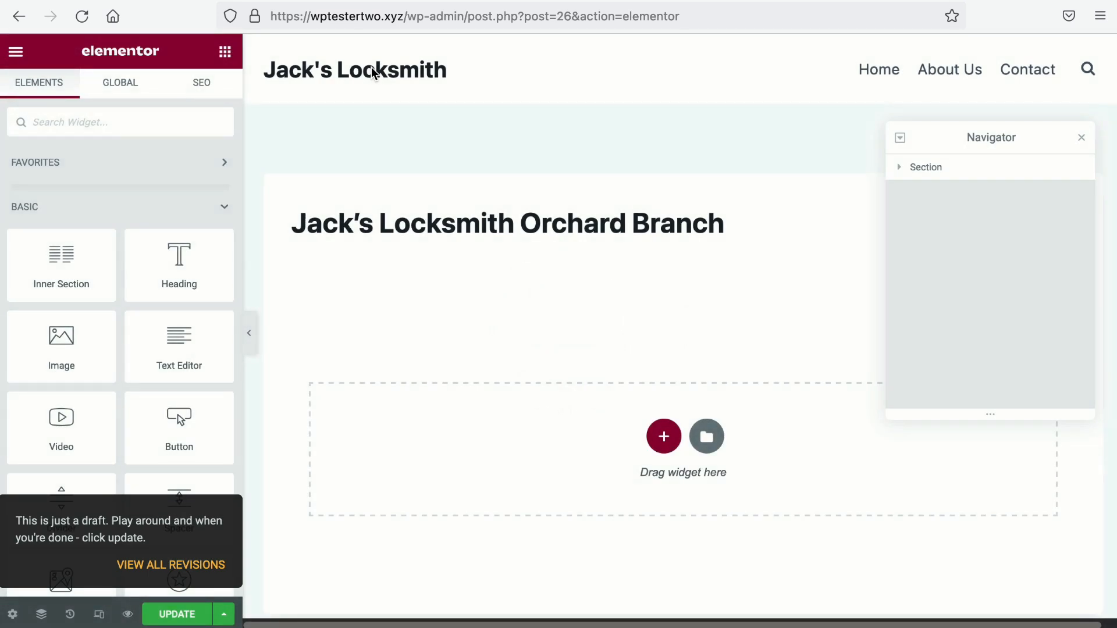
click(205, 87)
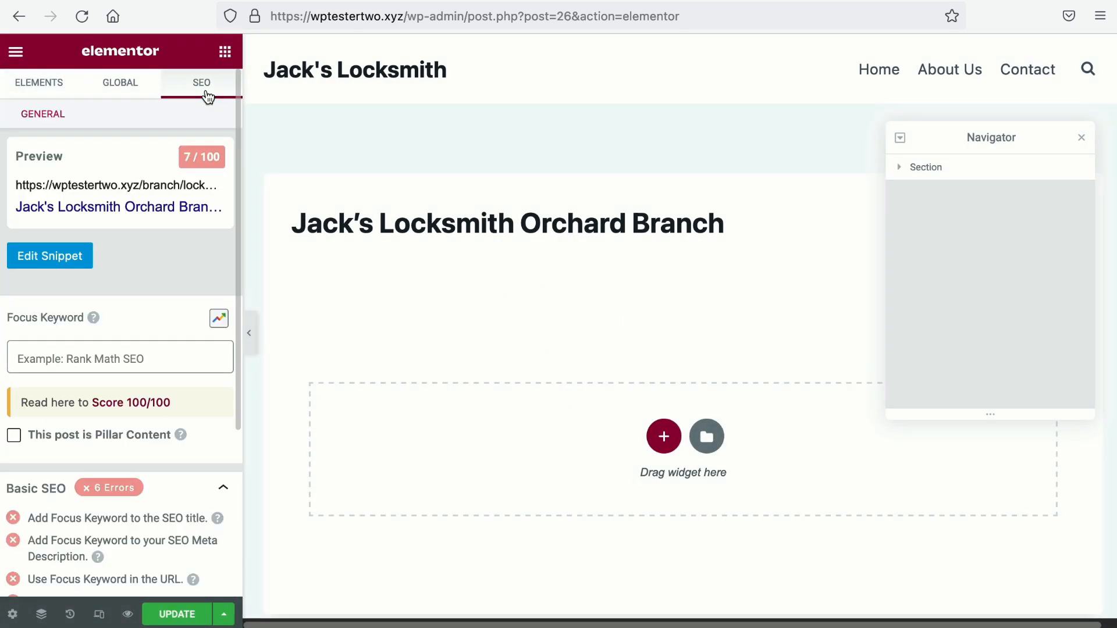
click(165, 114)
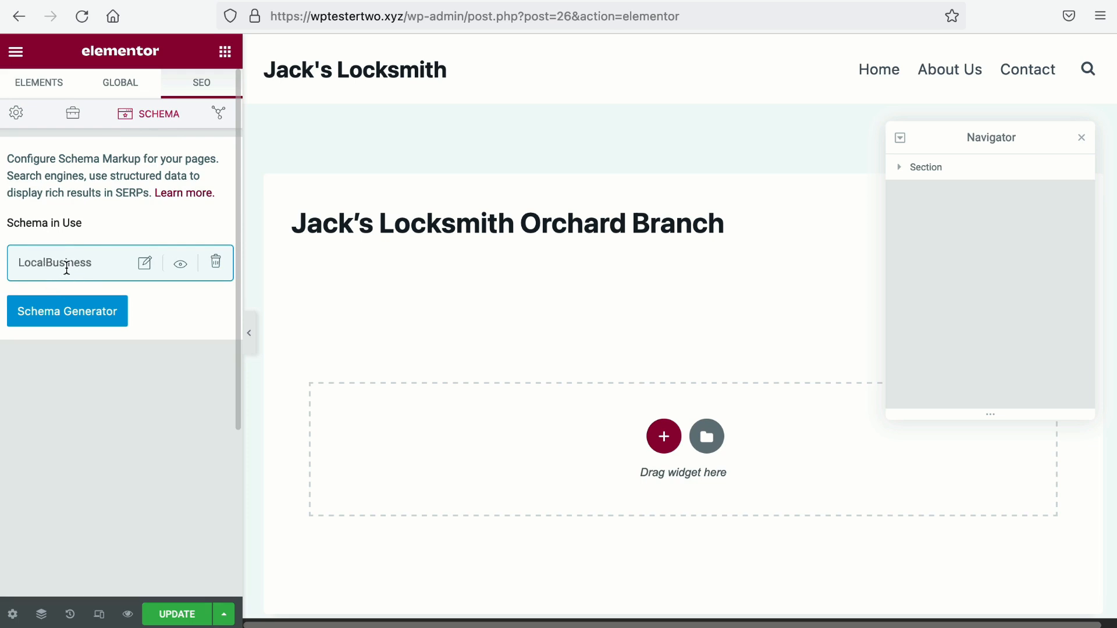
click(143, 265)
scroll(407, 317, down, 5)
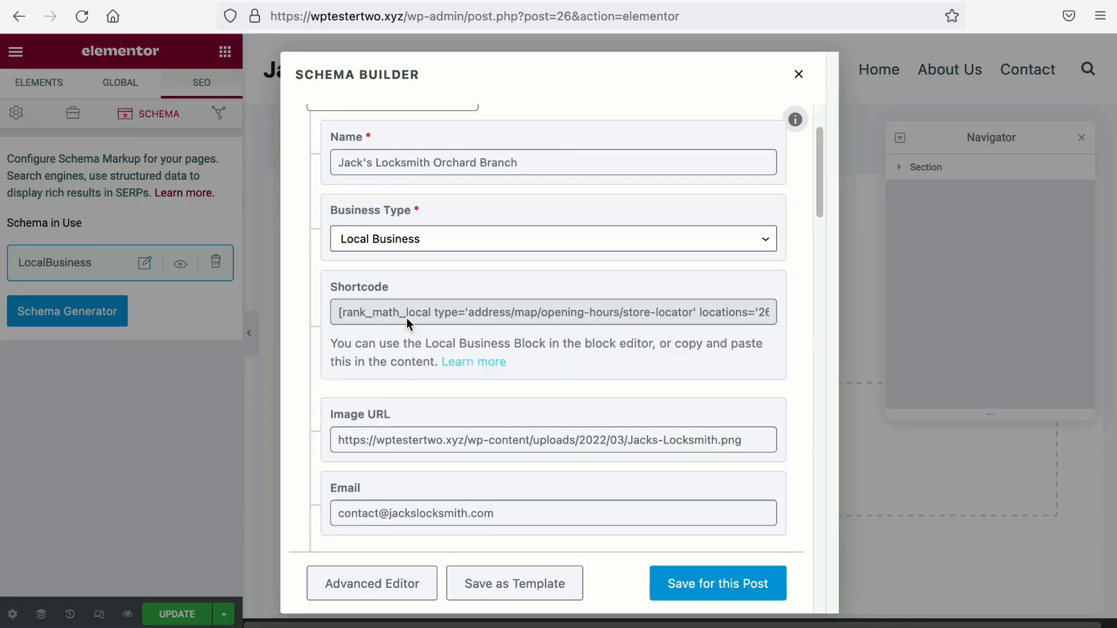
scroll(407, 318, down, 8)
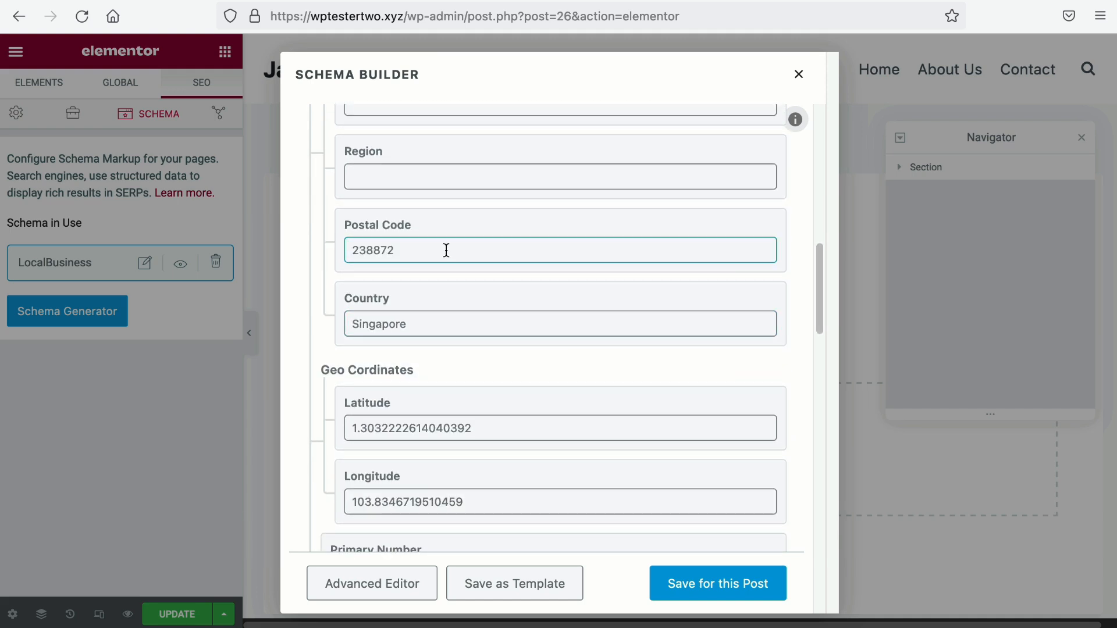
click(799, 75)
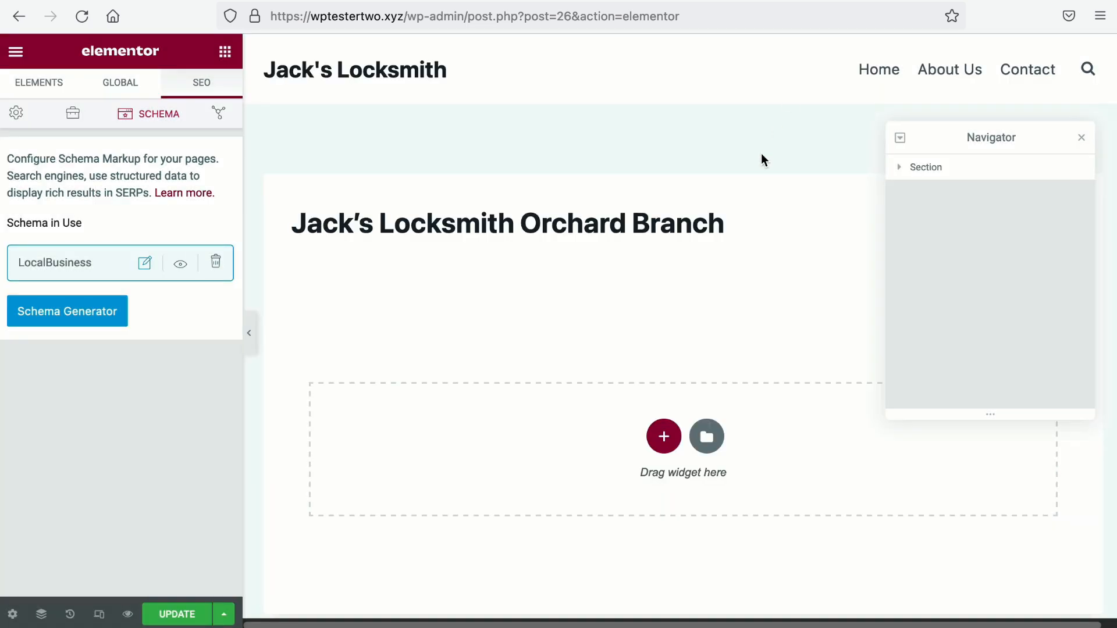
click(664, 437)
Step: Make the new section one column and drop a Shortcode widget into it
click(393, 475)
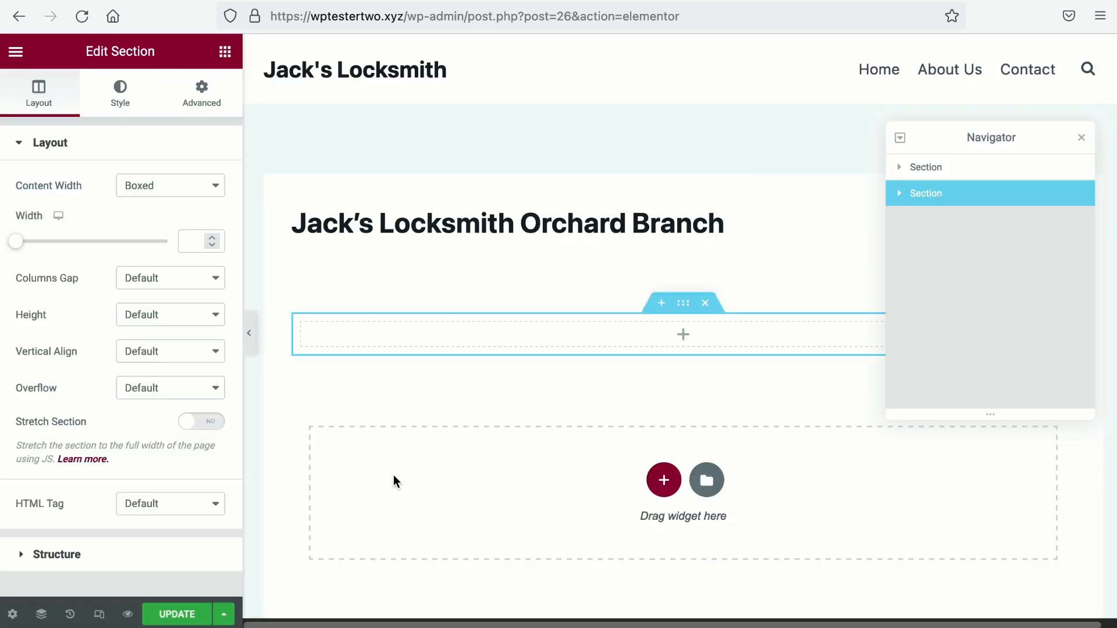
click(682, 335)
click(140, 119)
text(shortcode)
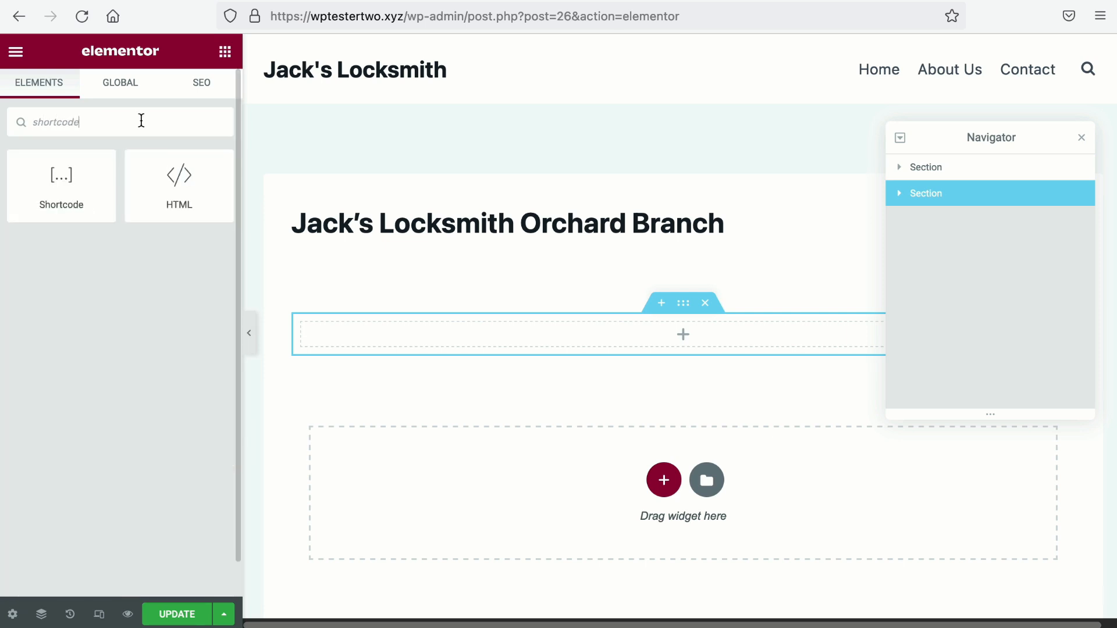
drag(62, 182, 680, 342)
Step: Copy the LocalBusiness shortcode from the page's Rank Math schema settings
click(225, 52)
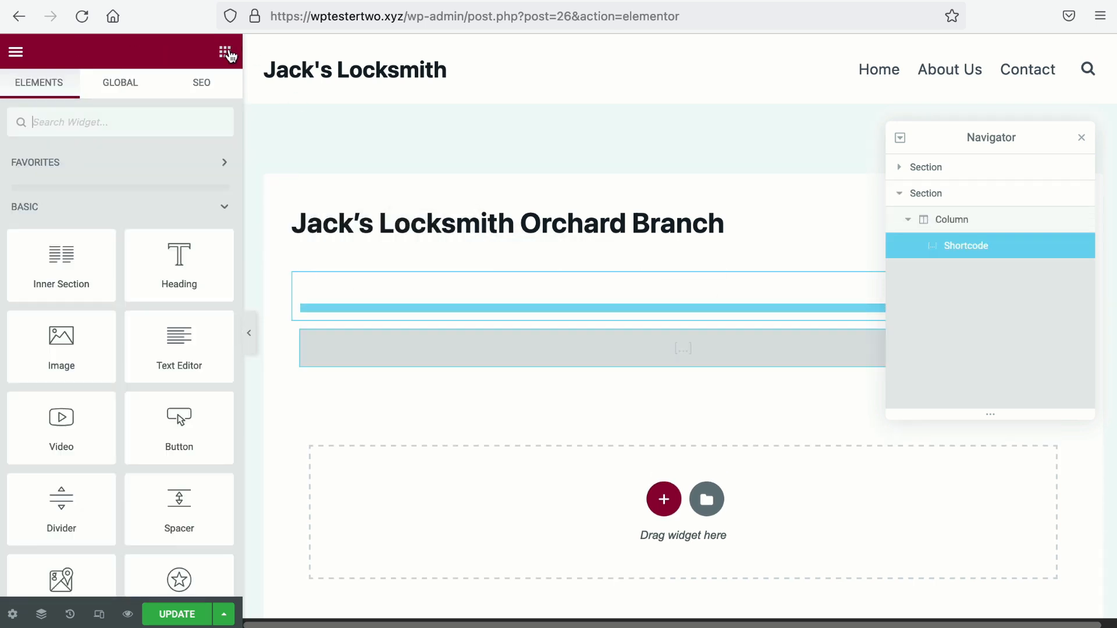
click(203, 83)
click(171, 120)
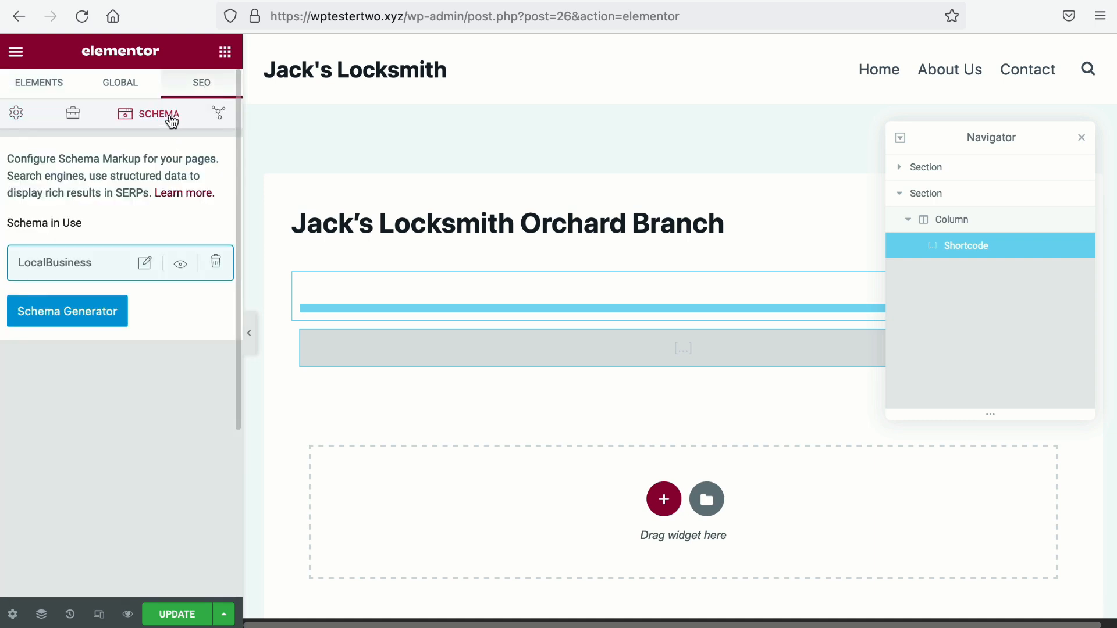
click(144, 265)
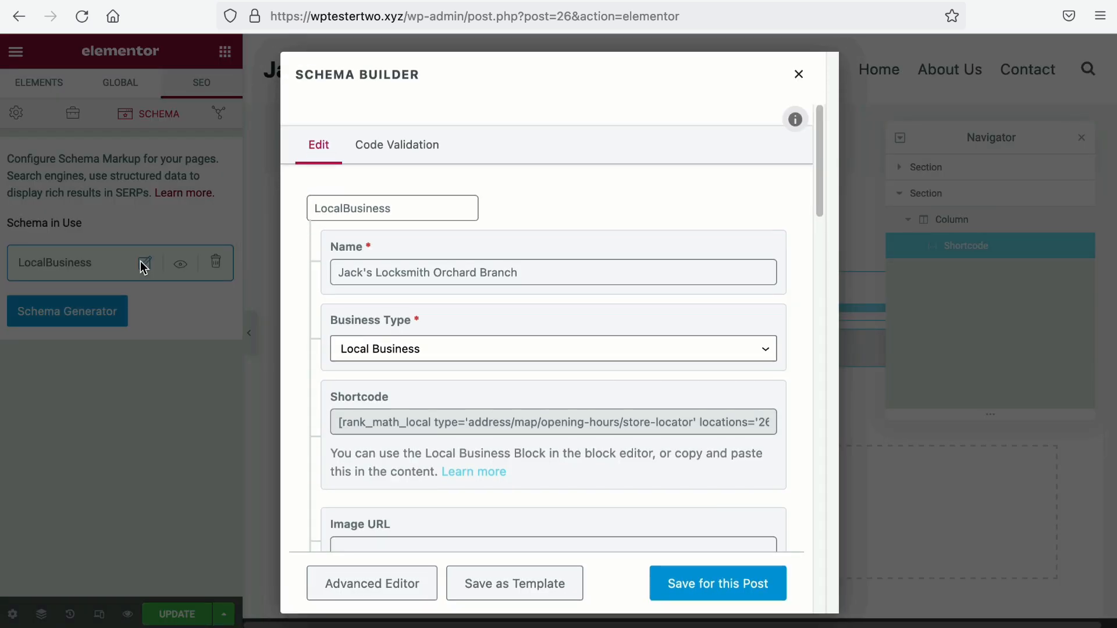
click(378, 421)
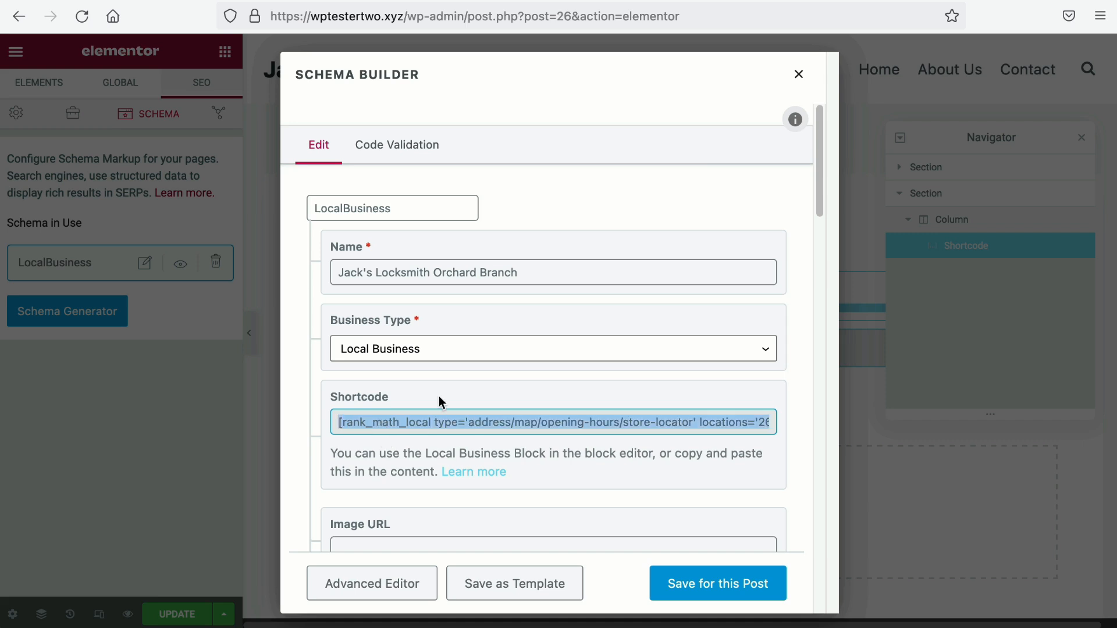
click(801, 77)
Step: Paste it into the widget as [rank_math_local type='address' locations='26'], using post ID 26
click(636, 344)
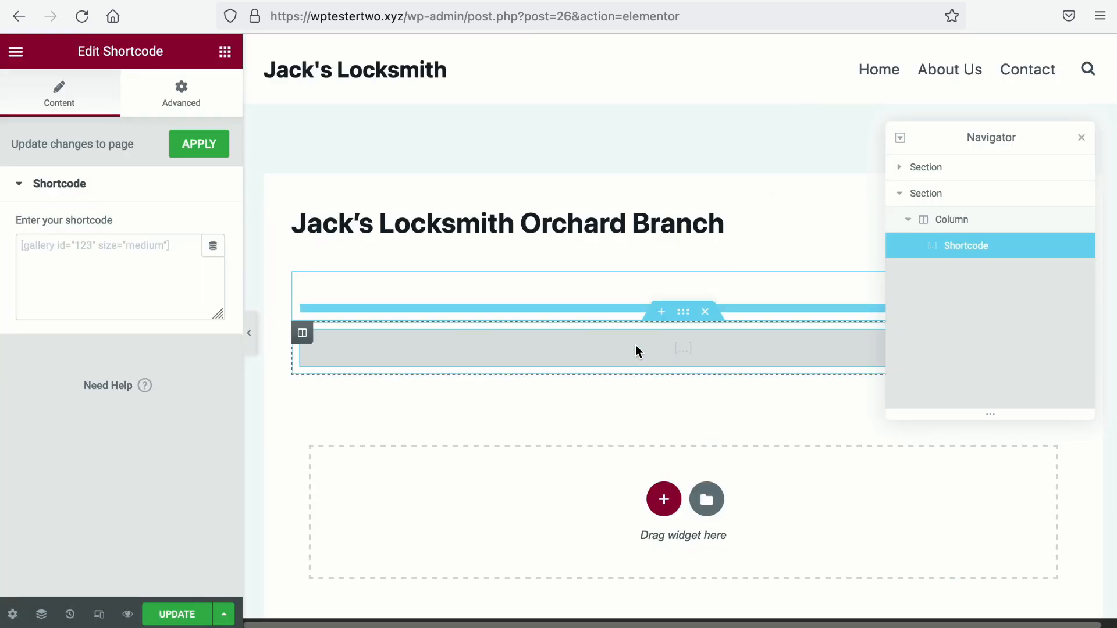
click(139, 269)
text([rank_math_local type='address' locations='26'])
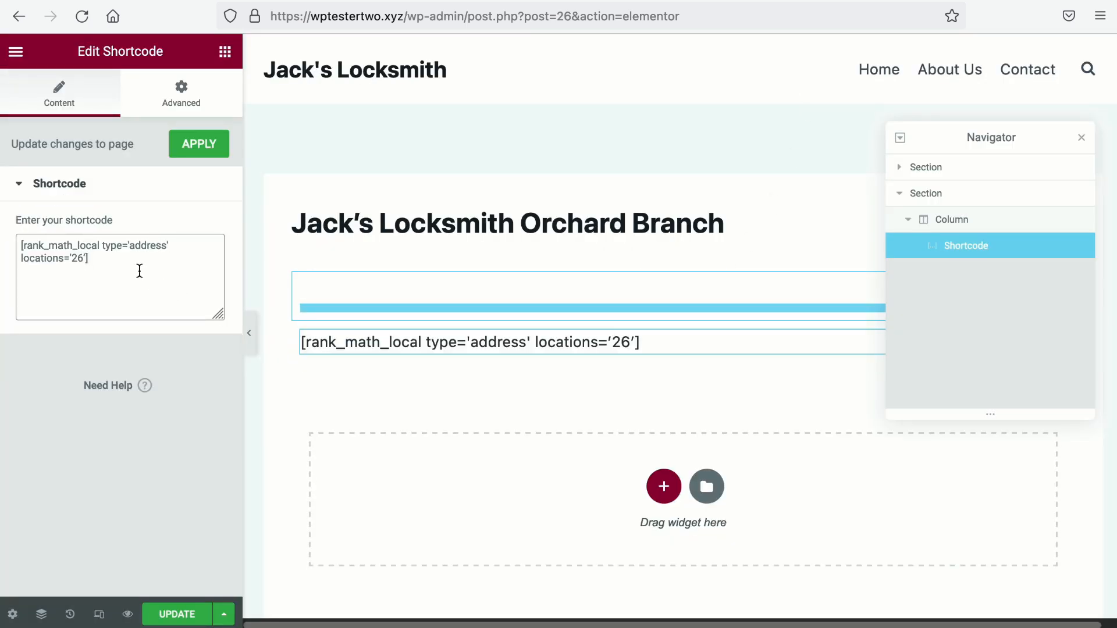
drag(132, 251, 167, 247)
click(26, 261)
drag(32, 260, 60, 261)
drag(525, 16, 570, 16)
click(579, 16)
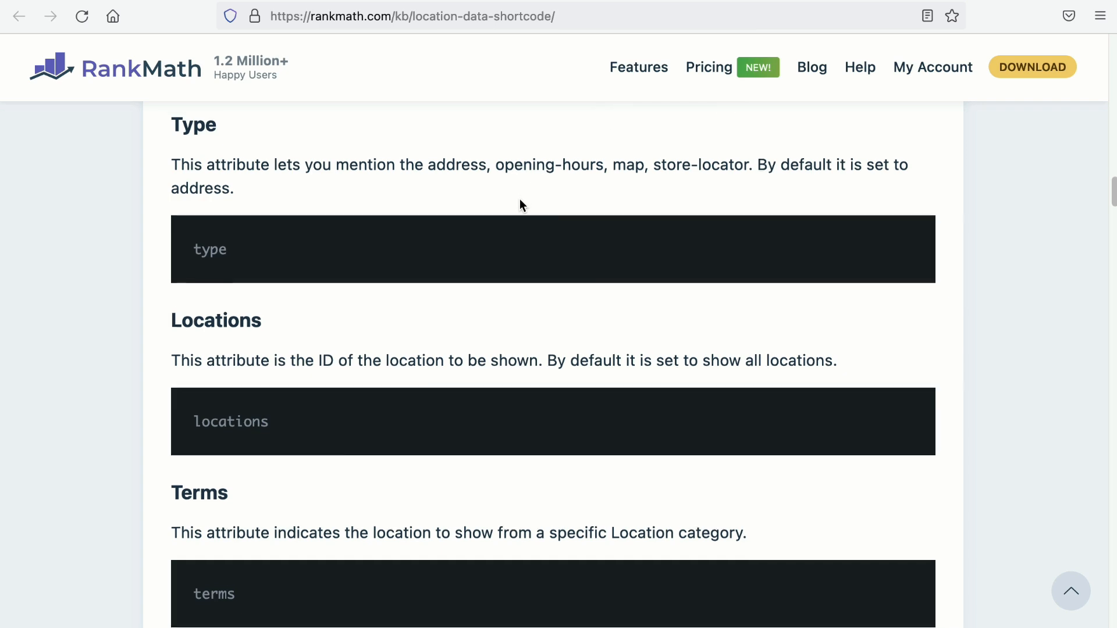
Step: Apply the shortcode widget changes and open the branch page preview
scroll(519, 198, down, 5)
scroll(519, 197, down, 10)
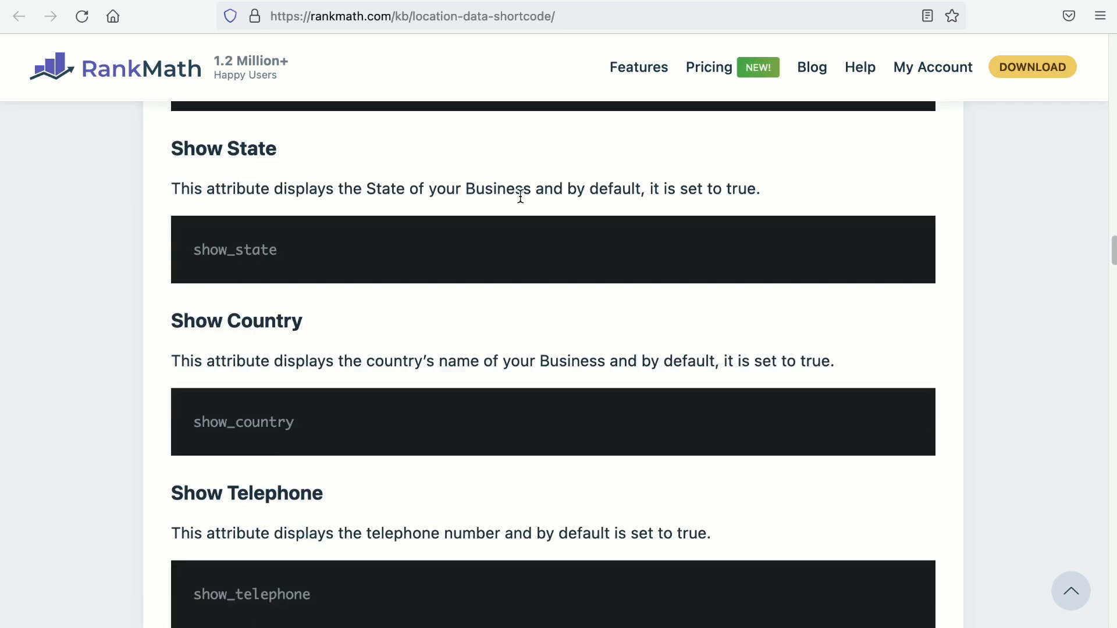
scroll(520, 198, down, 6)
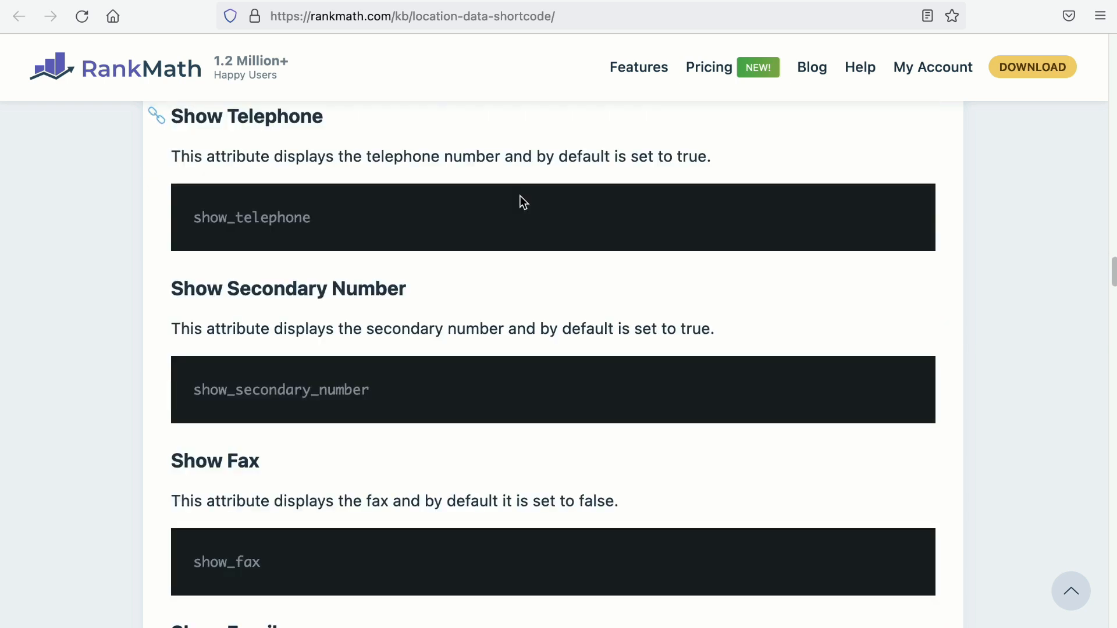
scroll(519, 195, down, 3)
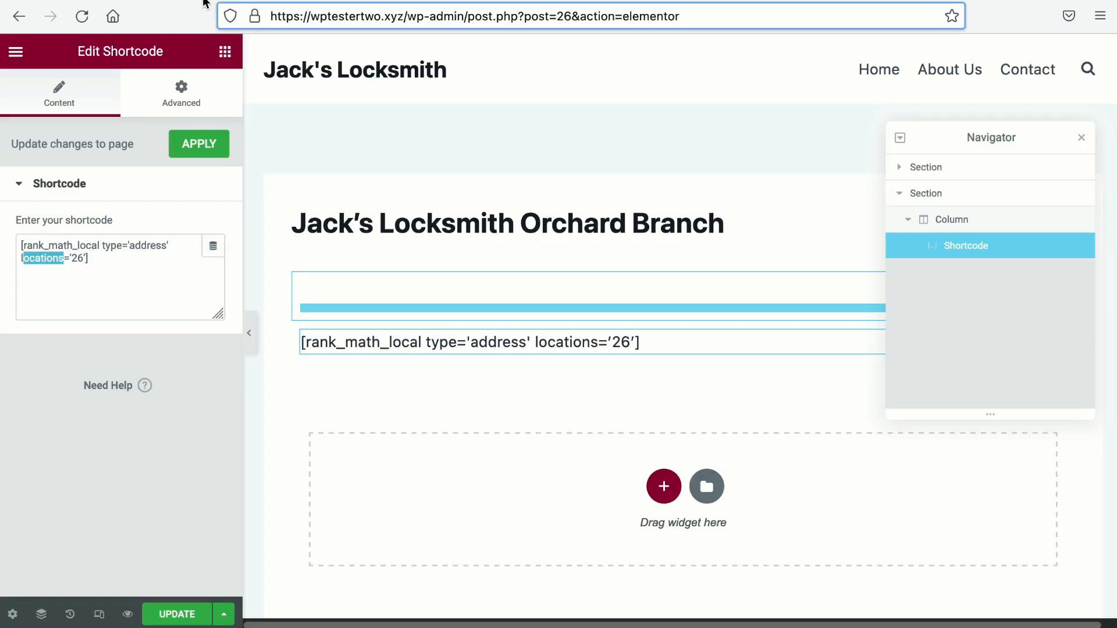
click(199, 144)
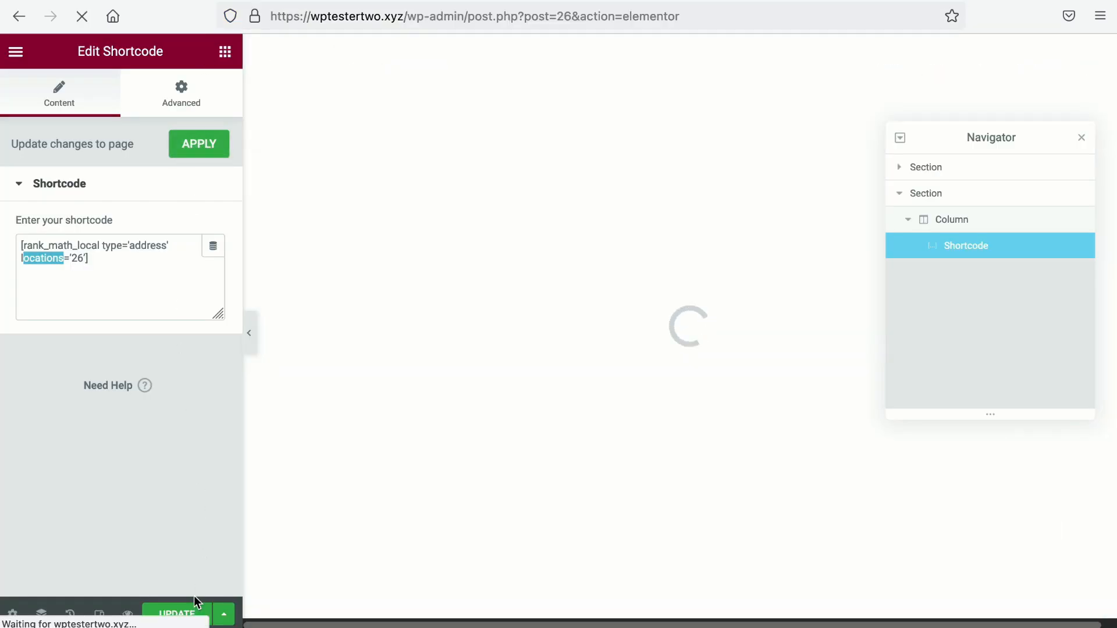
click(129, 614)
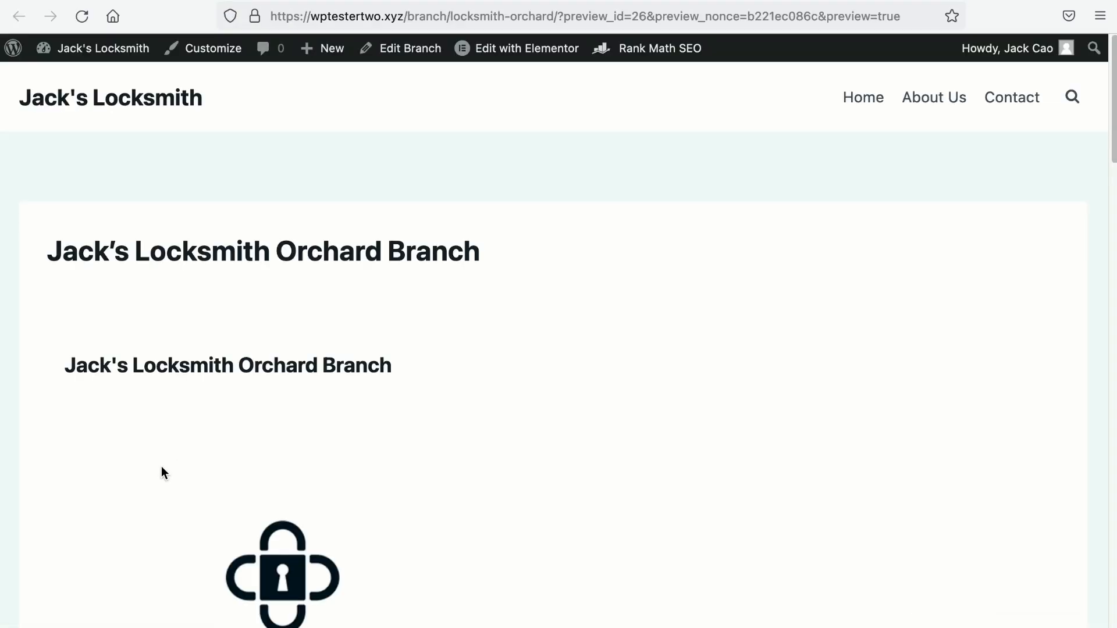
Step: Scroll the preview and mark the repeated branch name heading
scroll(163, 471, down, 3)
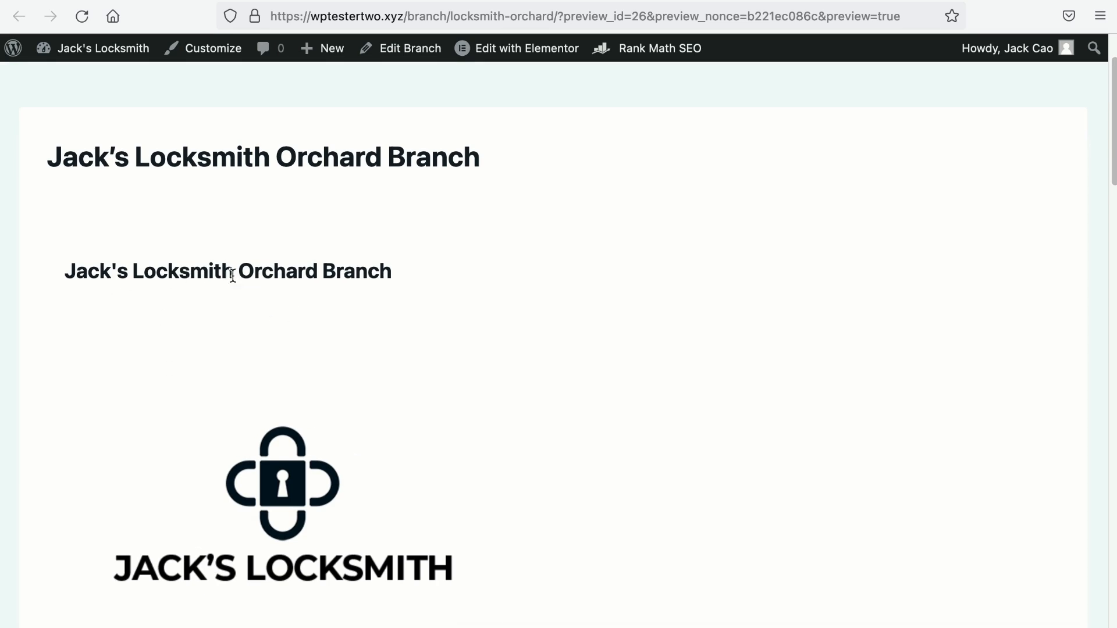
scroll(232, 275, down, 8)
scroll(268, 379, down, 1)
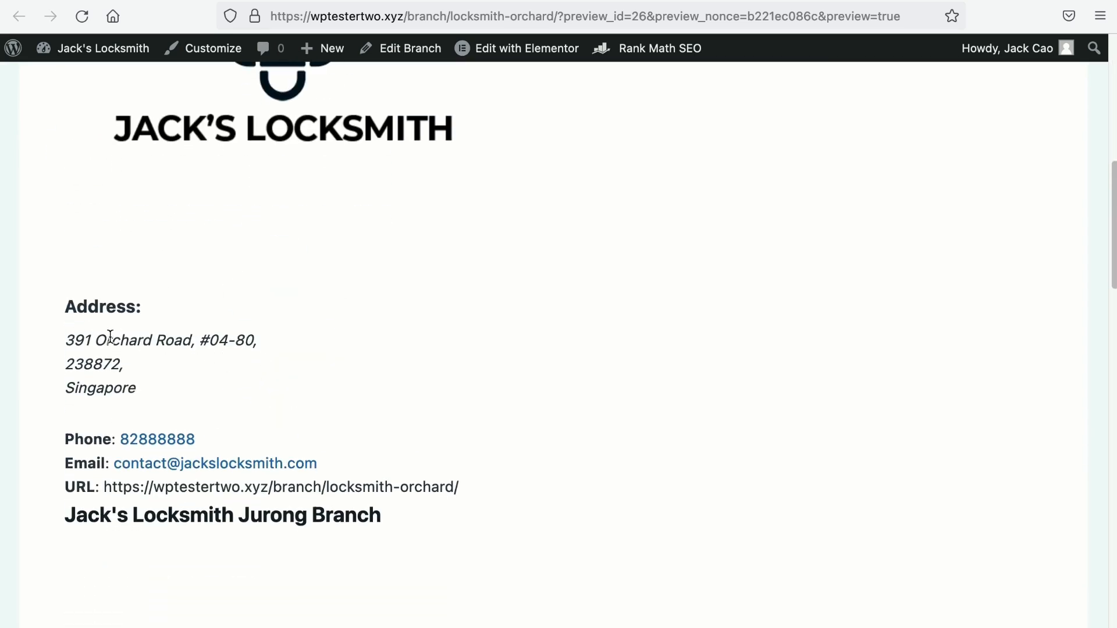
scroll(177, 391, down, 1)
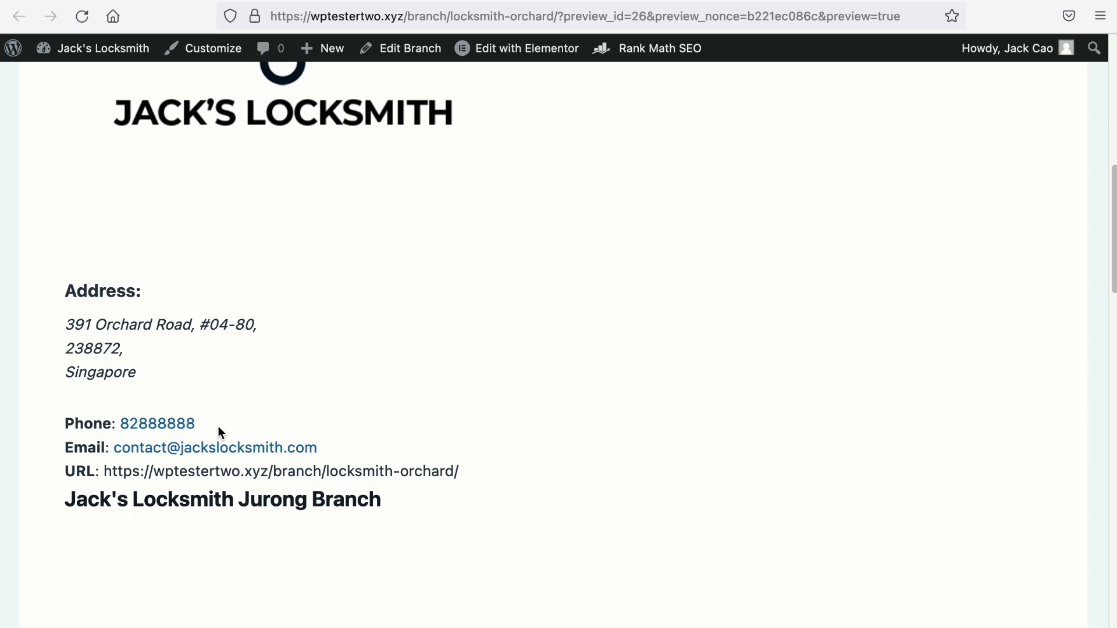
scroll(219, 429, up, 8)
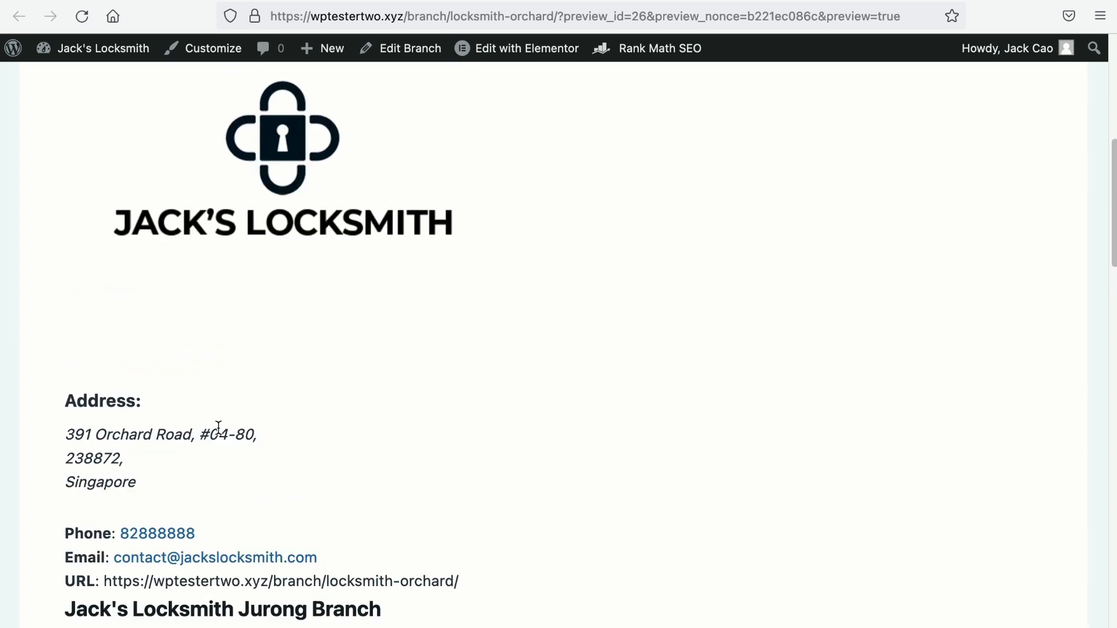
drag(76, 226, 386, 216)
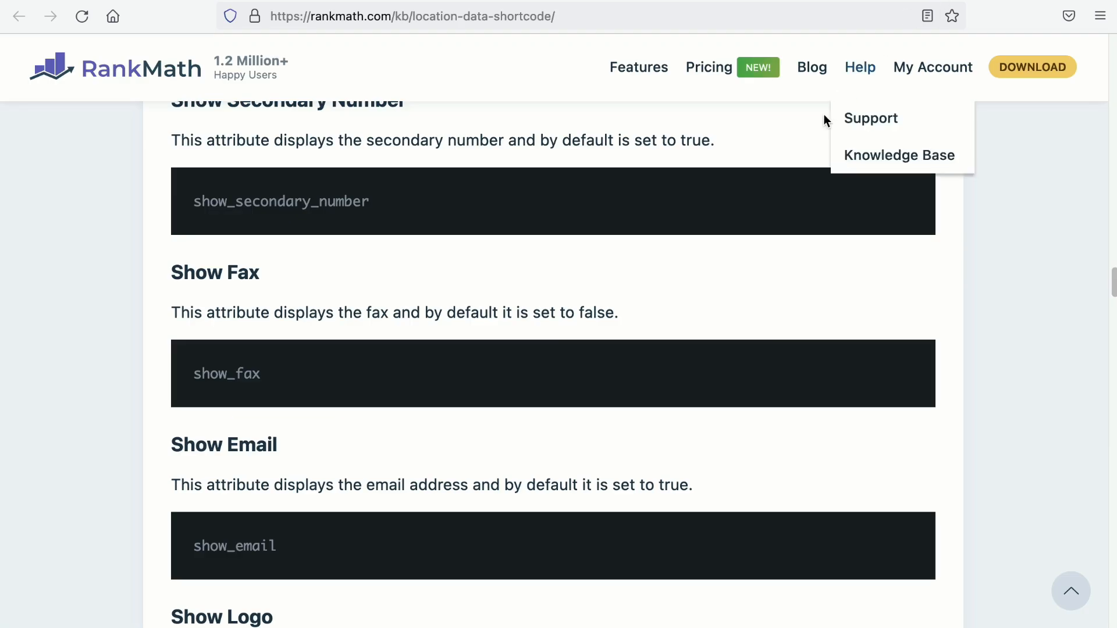
Step: Select the show_company_name code in Rank Math's Location Data Shortcode docs
scroll(791, 148, up, 5)
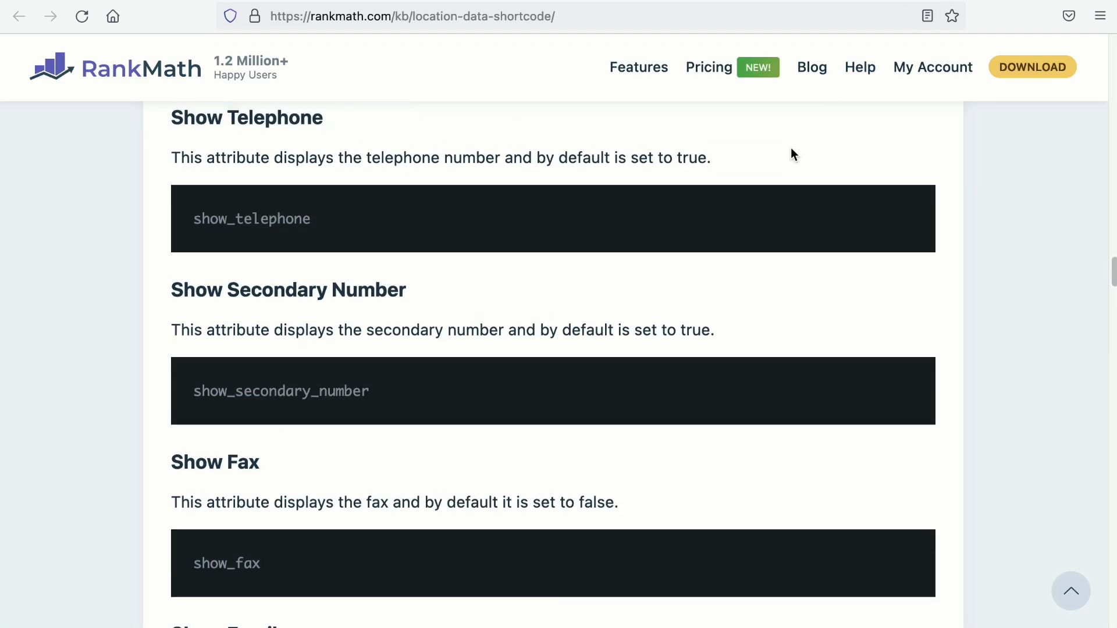
scroll(791, 148, up, 13)
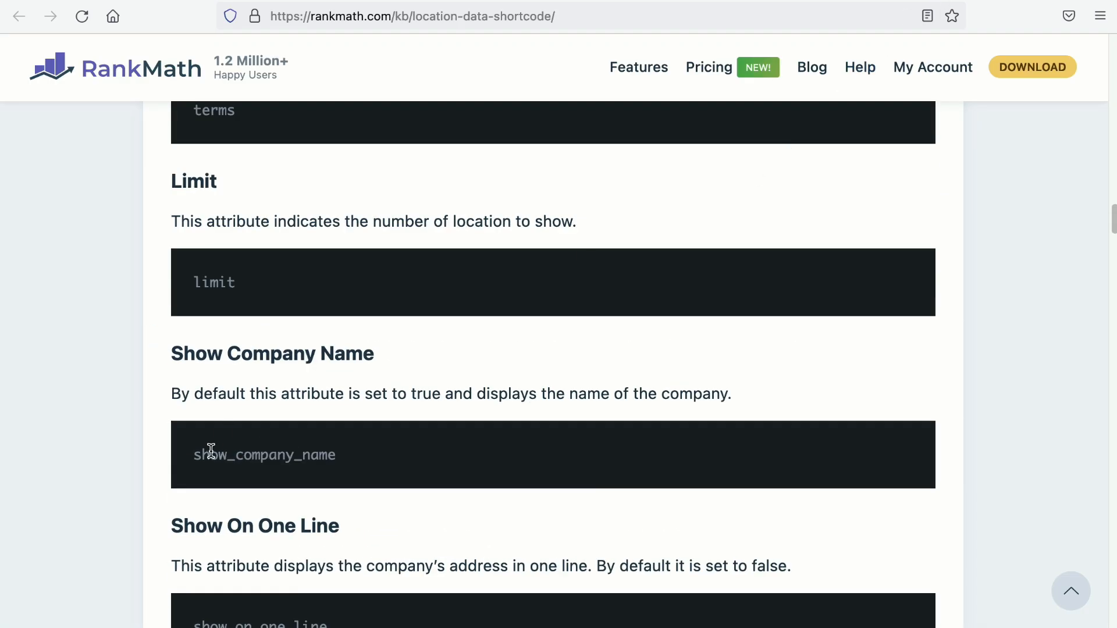
drag(194, 455, 335, 455)
key(ctrl+c)
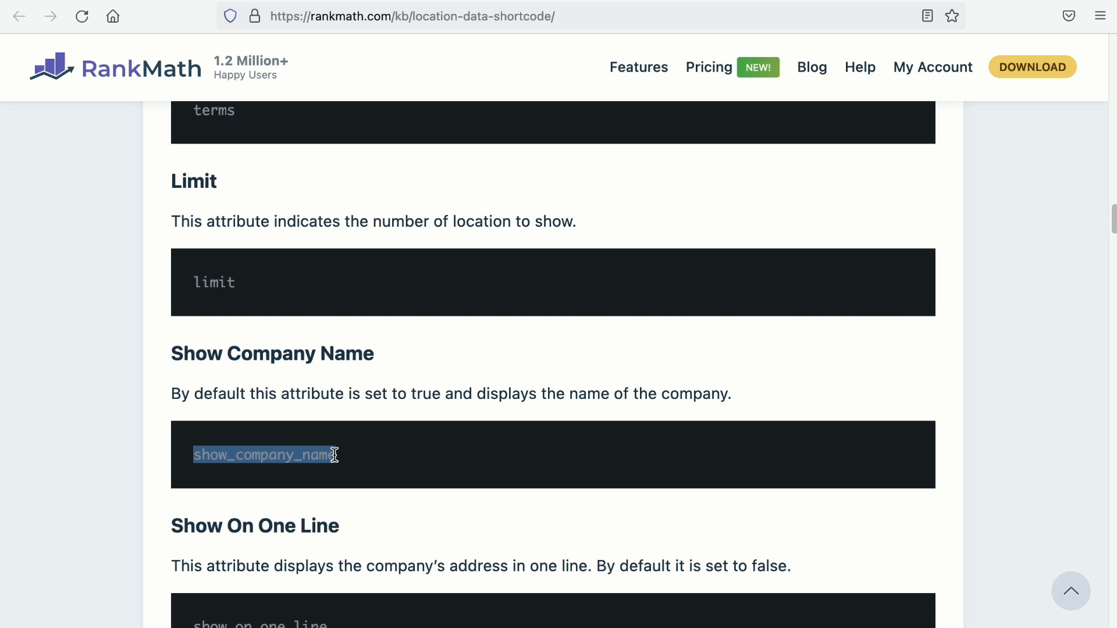
Step: Add show_company_name='' to the Orchard Branch shortcode, update the page and check the preview
click(139, 1)
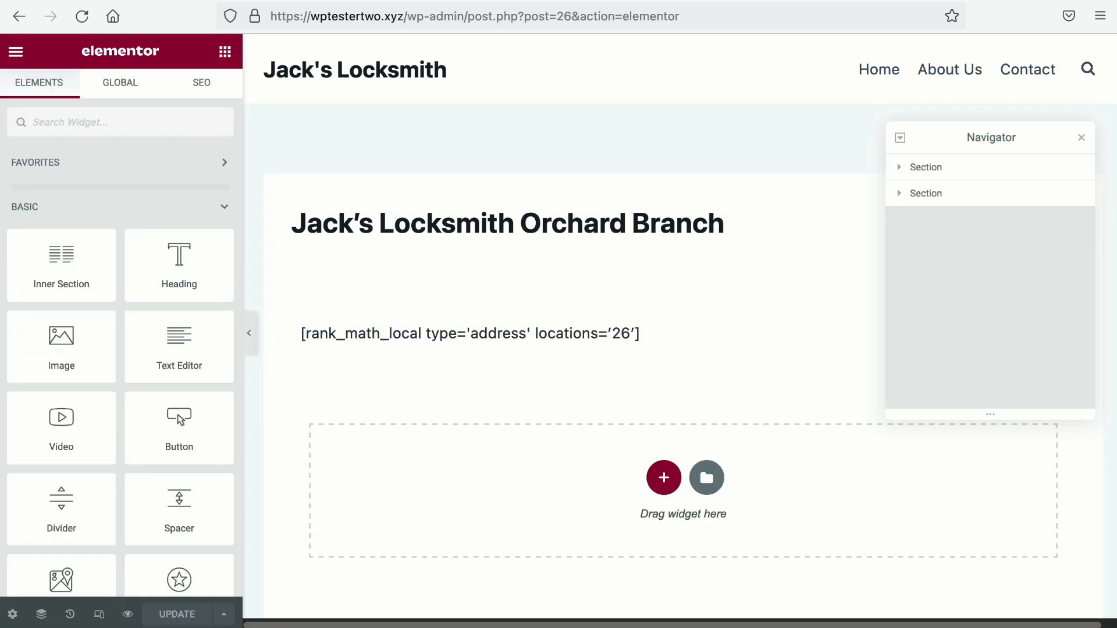
click(338, 329)
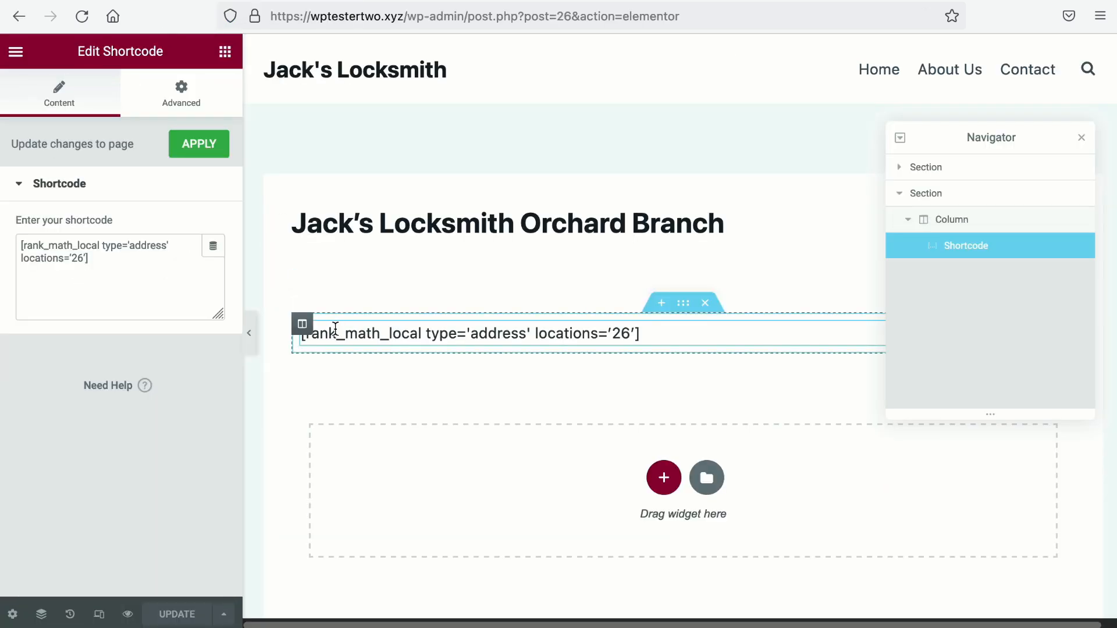
click(86, 257)
key(ctrl+v)
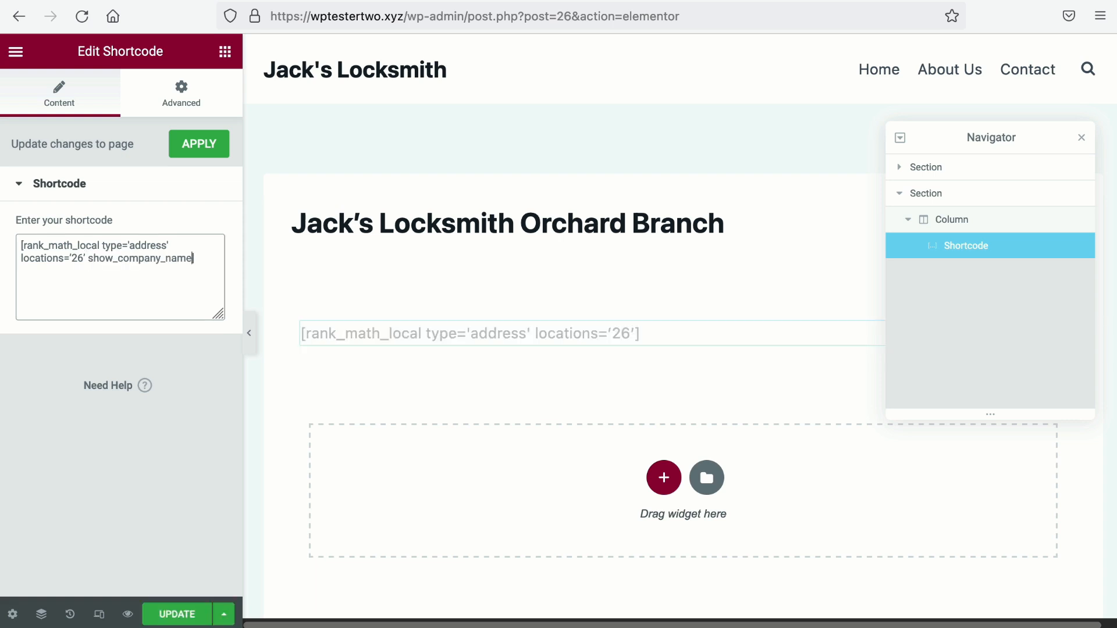
text(=)
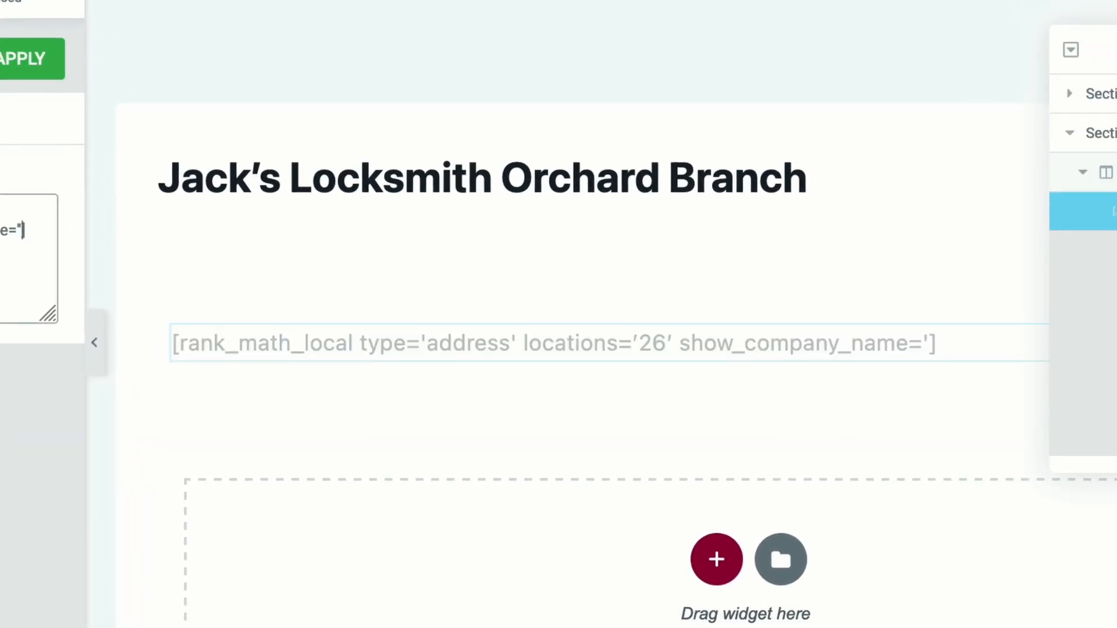
click(21, 58)
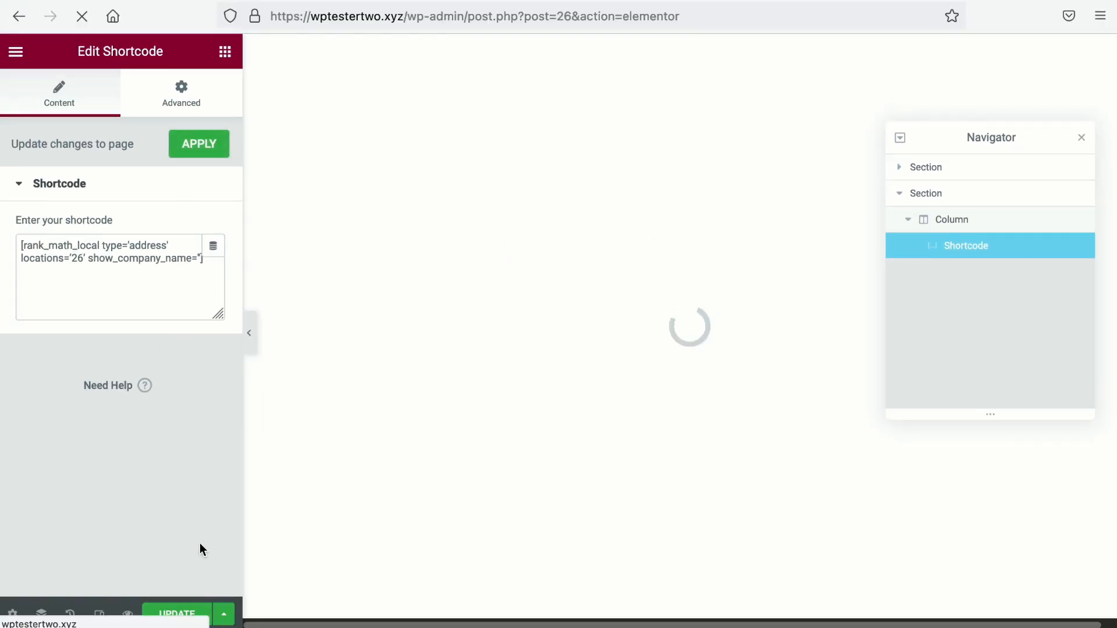
click(178, 614)
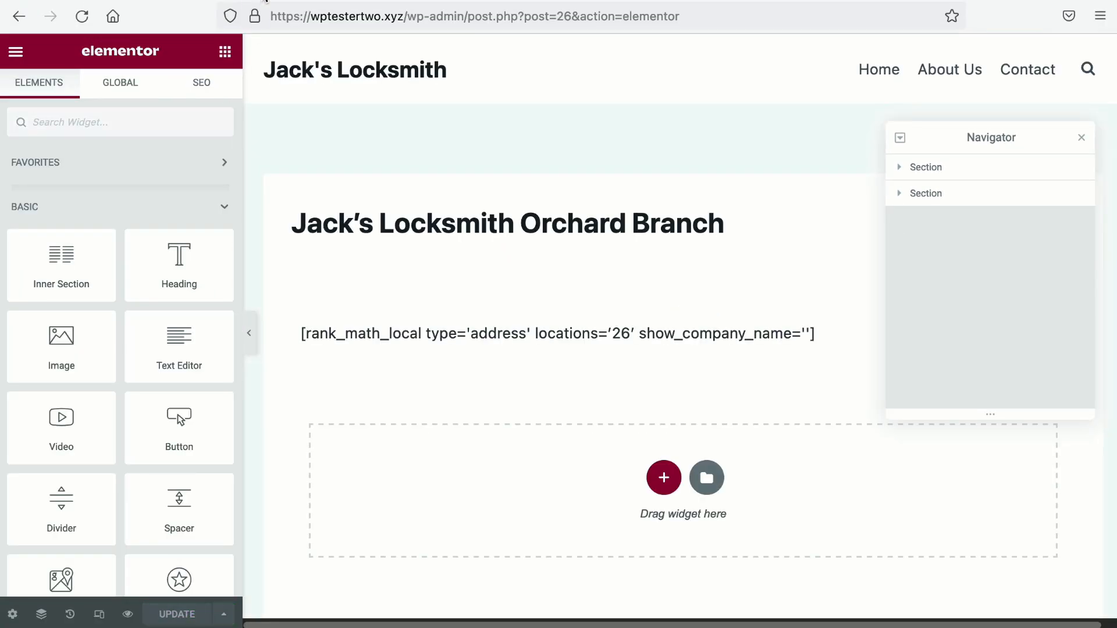
click(265, 2)
scroll(162, 278, down, 1)
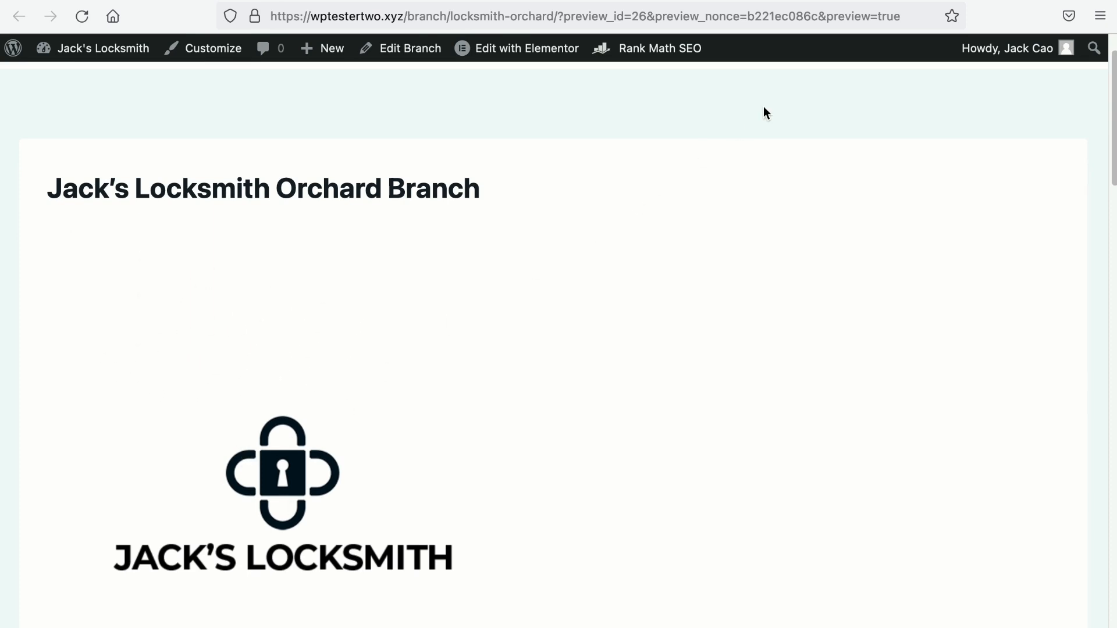
Step: Copy show_logo from the shortcode docs, append show_logo='' to the shortcode, and update the page
click(951, 1)
scroll(646, 228, down, 20)
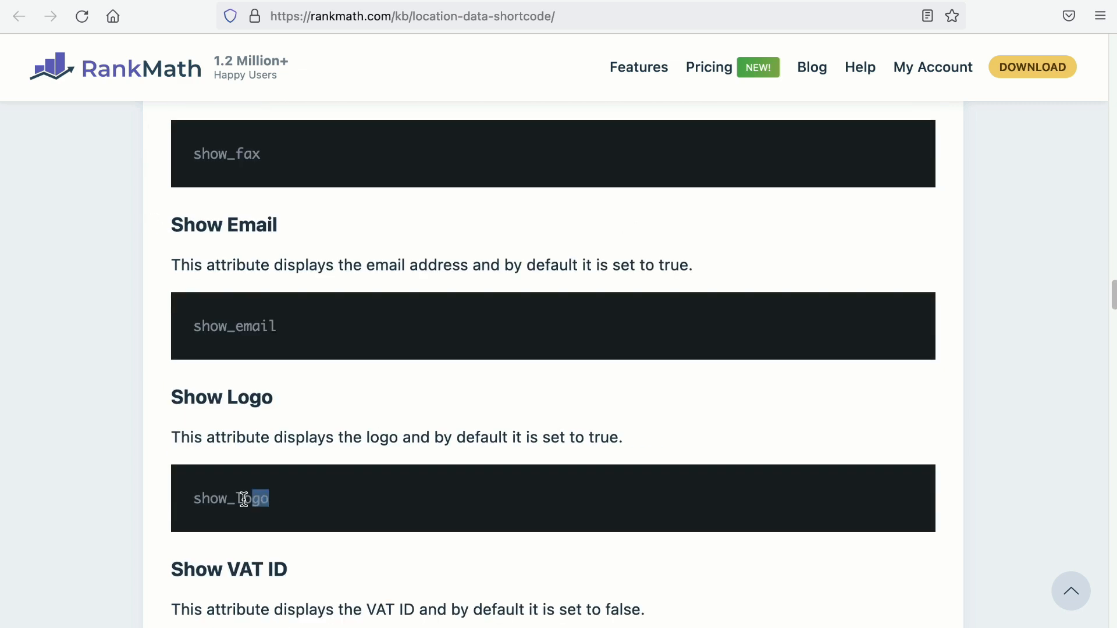
drag(243, 500, 200, 494)
key(ctrl+c)
click(163, 5)
click(382, 301)
click(199, 258)
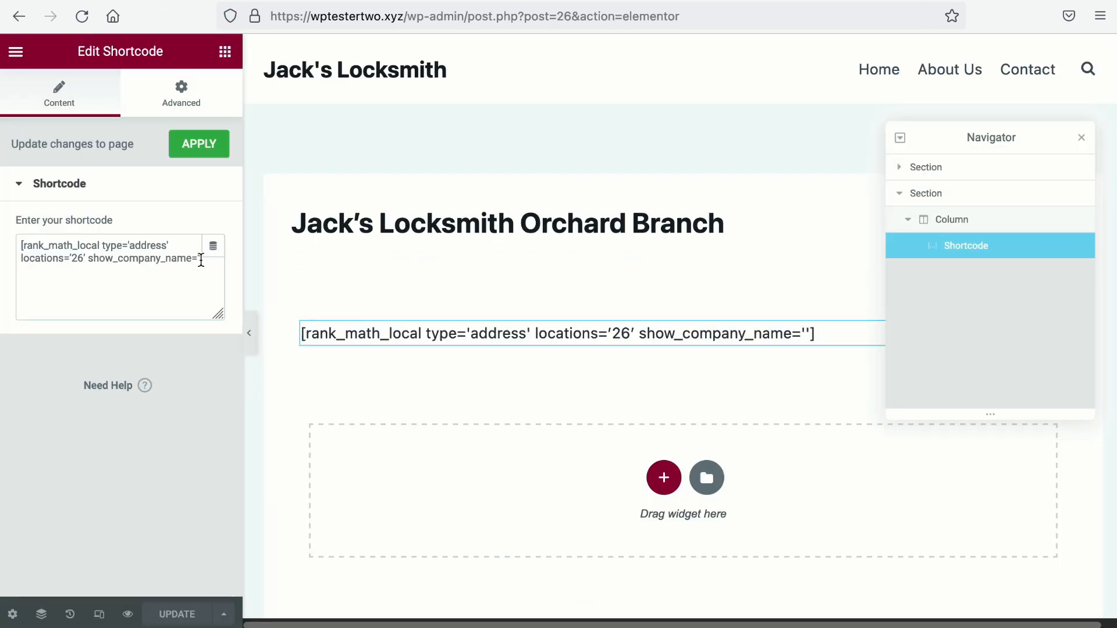
key(ctrl+v)
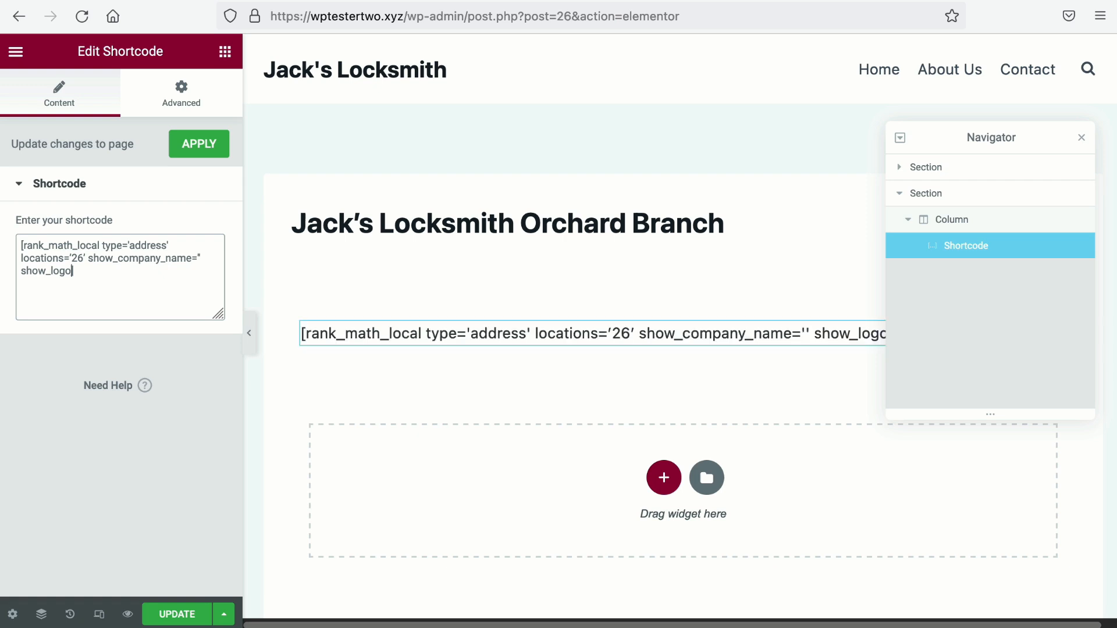
text(='')
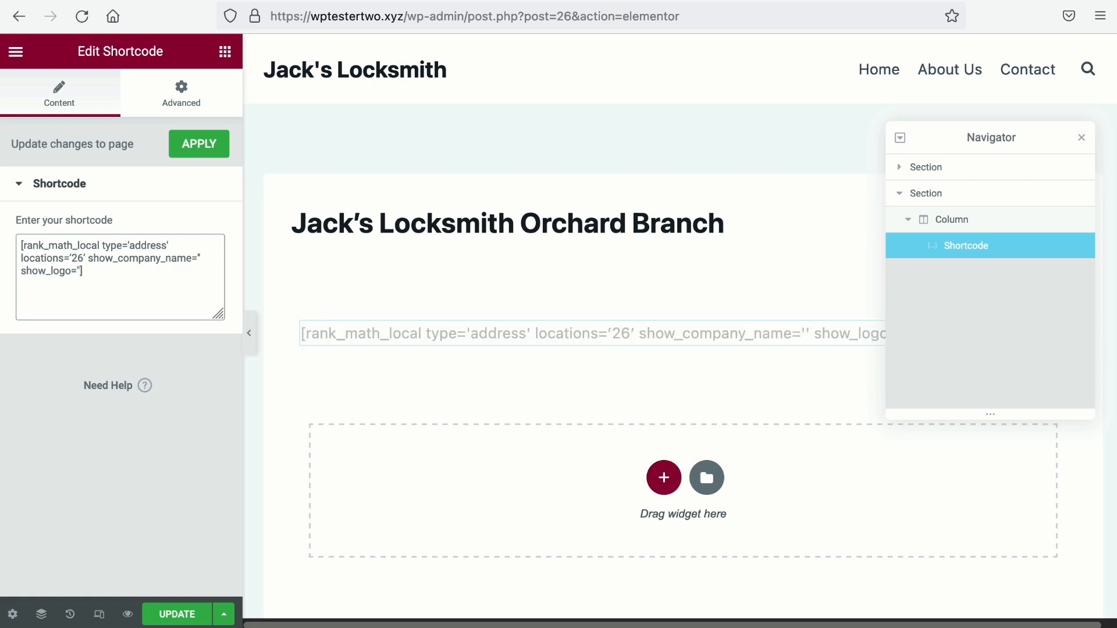
click(202, 150)
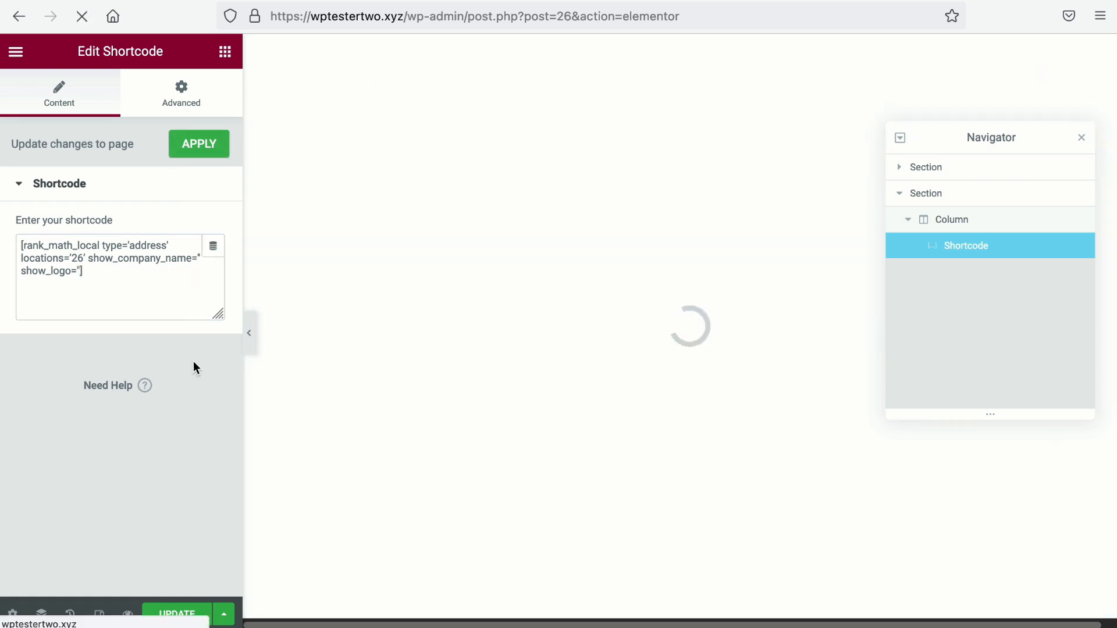
click(177, 614)
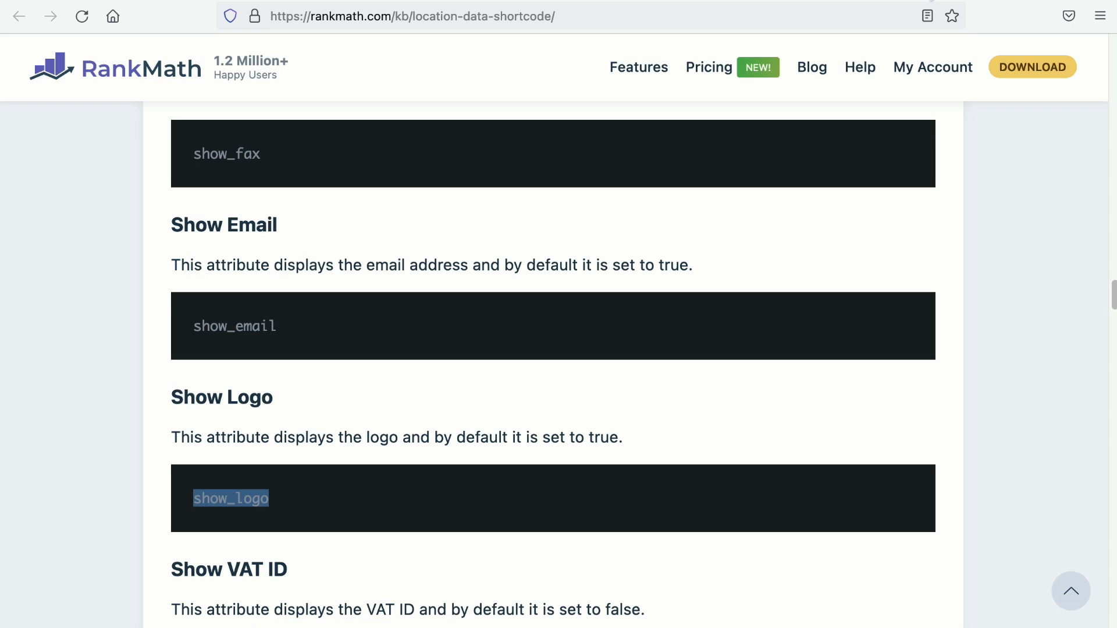
scroll(592, 220, down, 10)
Step: Append show_opening_hours='true' from the docs to the Orchard shortcode, then update and preview the page
scroll(592, 224, down, 8)
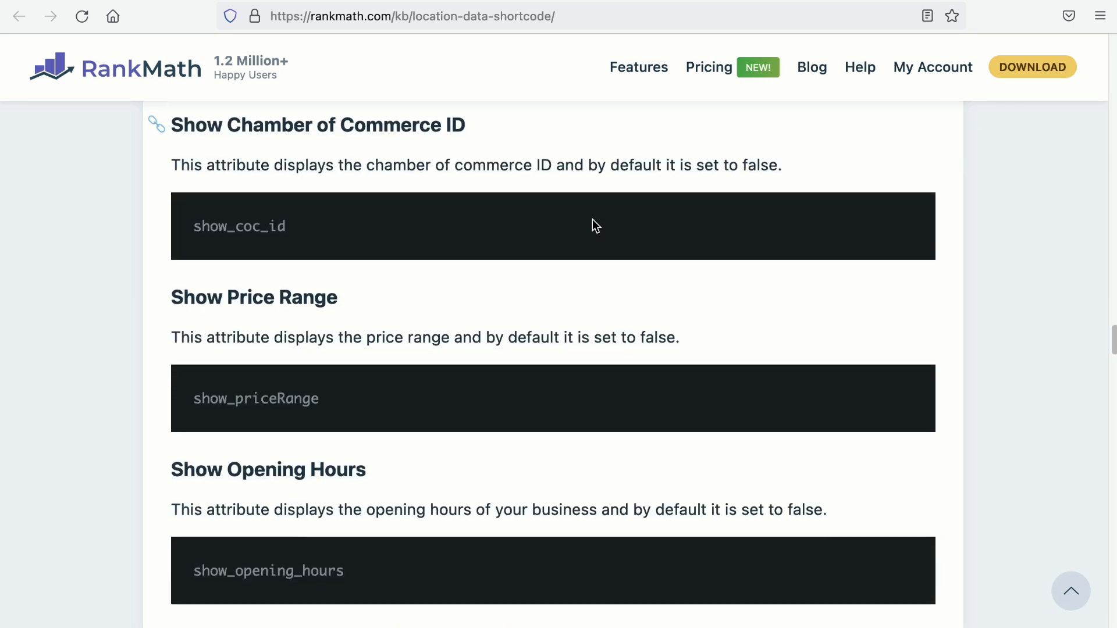
drag(195, 355, 355, 358)
key(ctrl+c)
click(165, 1)
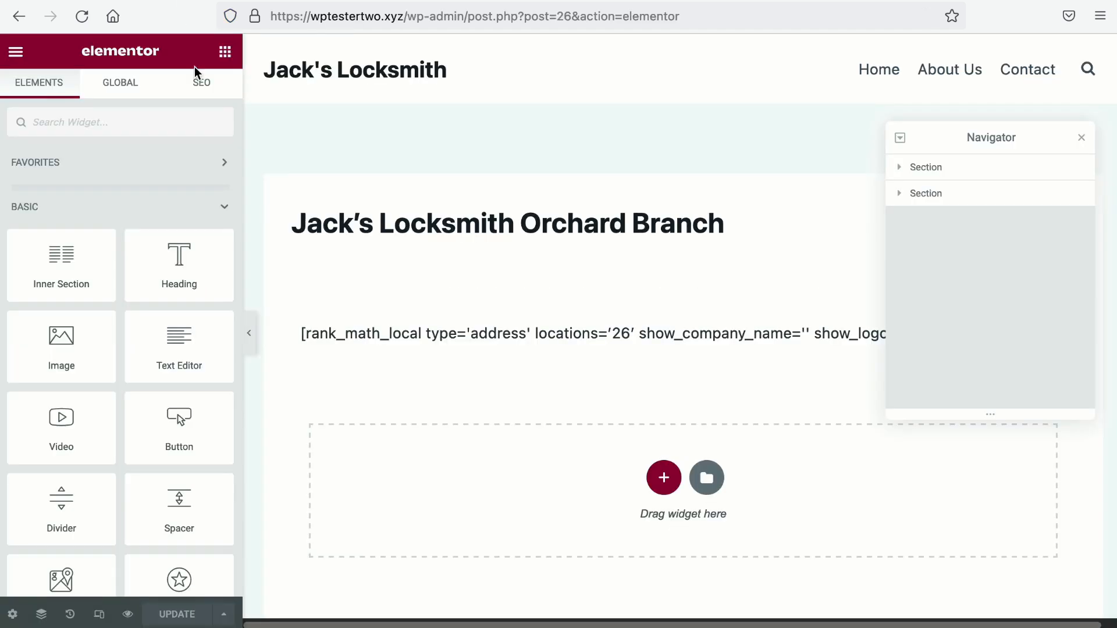
click(424, 329)
click(198, 271)
key(ctrl+v)
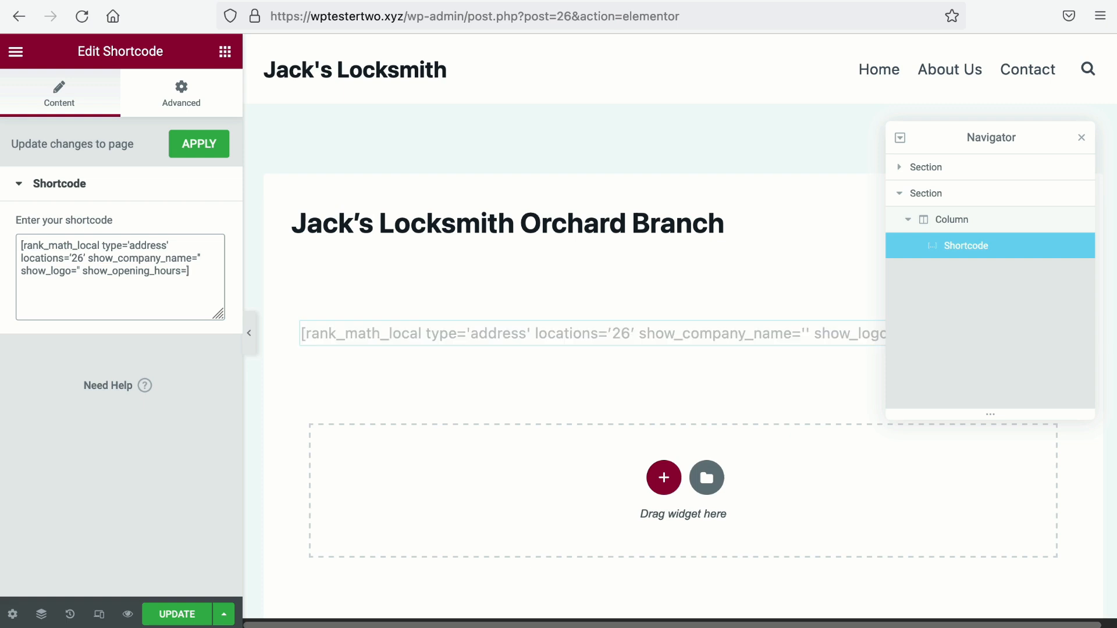
text(='true'])
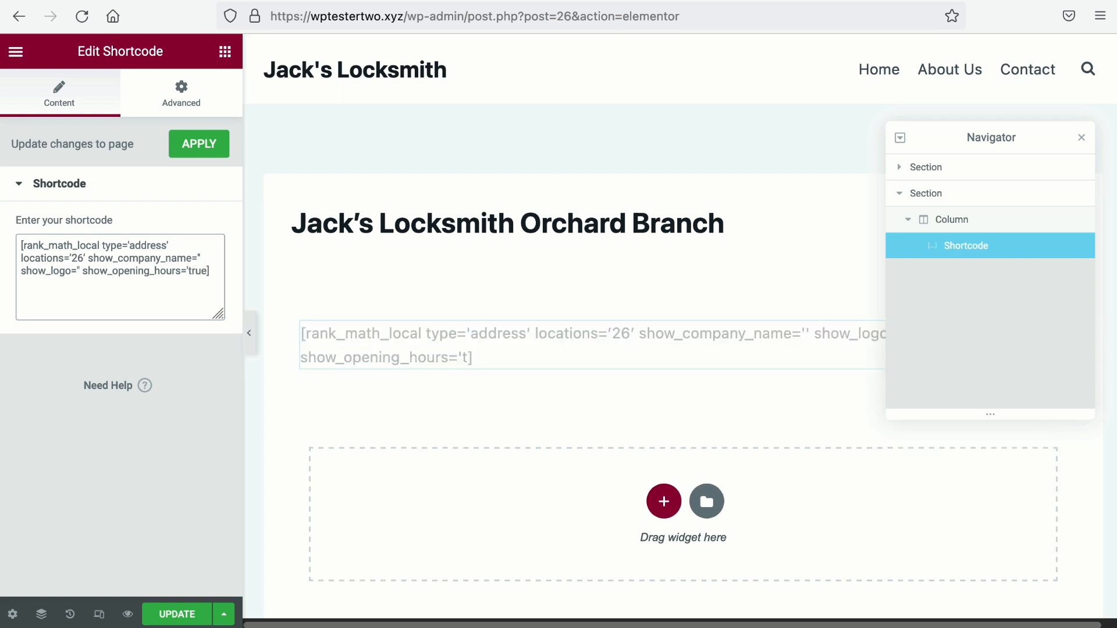
click(201, 146)
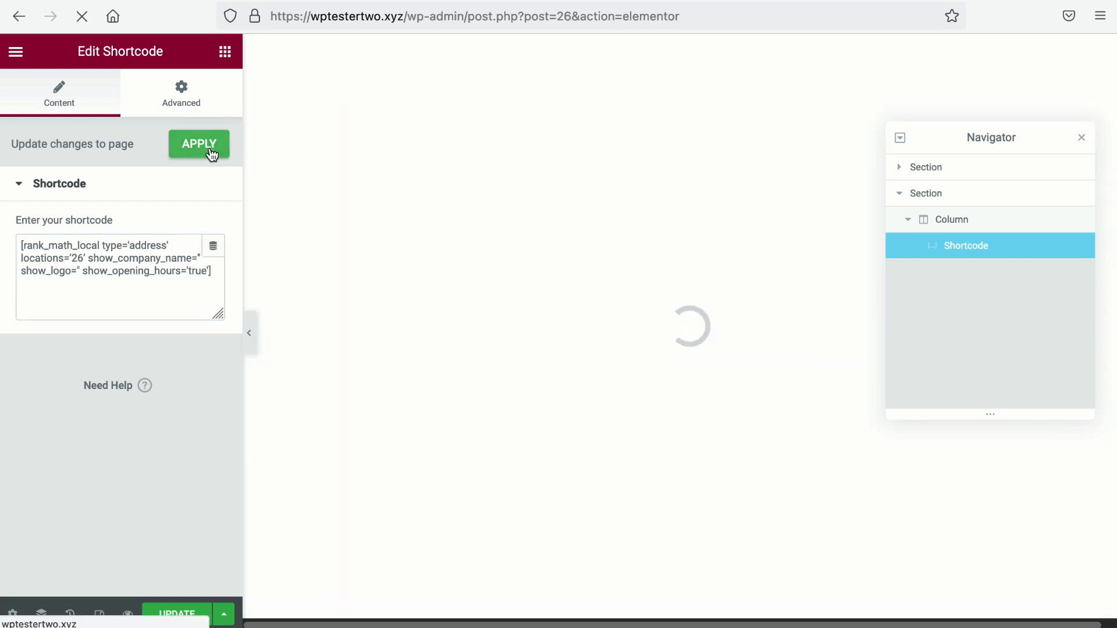
click(172, 616)
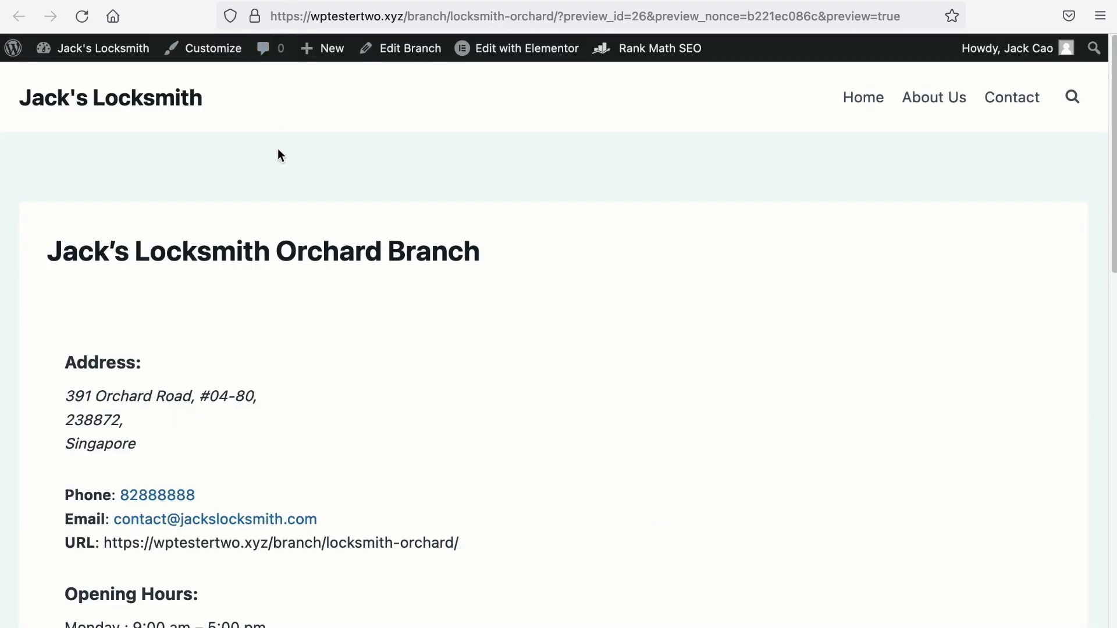
scroll(280, 131, down, 2)
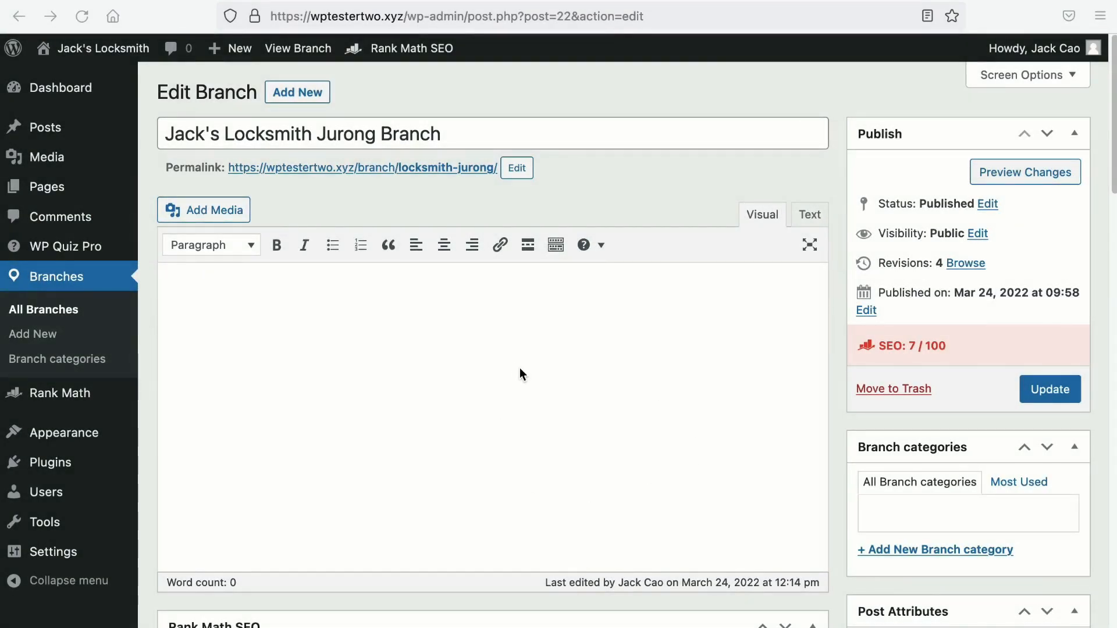
Step: Copy the location shortcode from the Jurong post's LocalBusiness schema and save the schema
scroll(509, 367, down, 7)
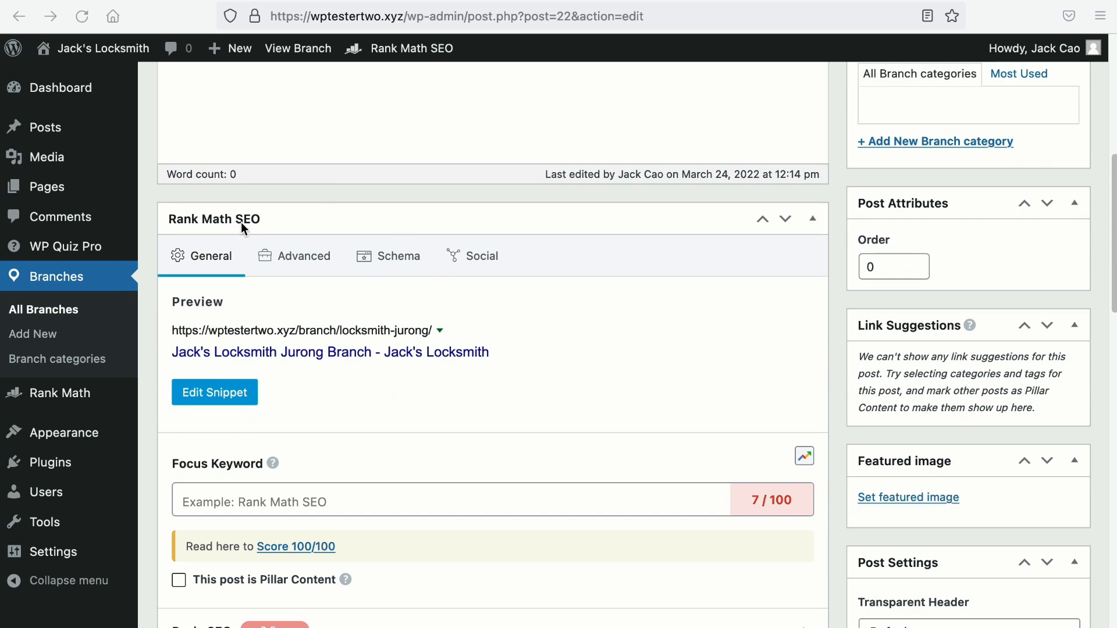
click(391, 266)
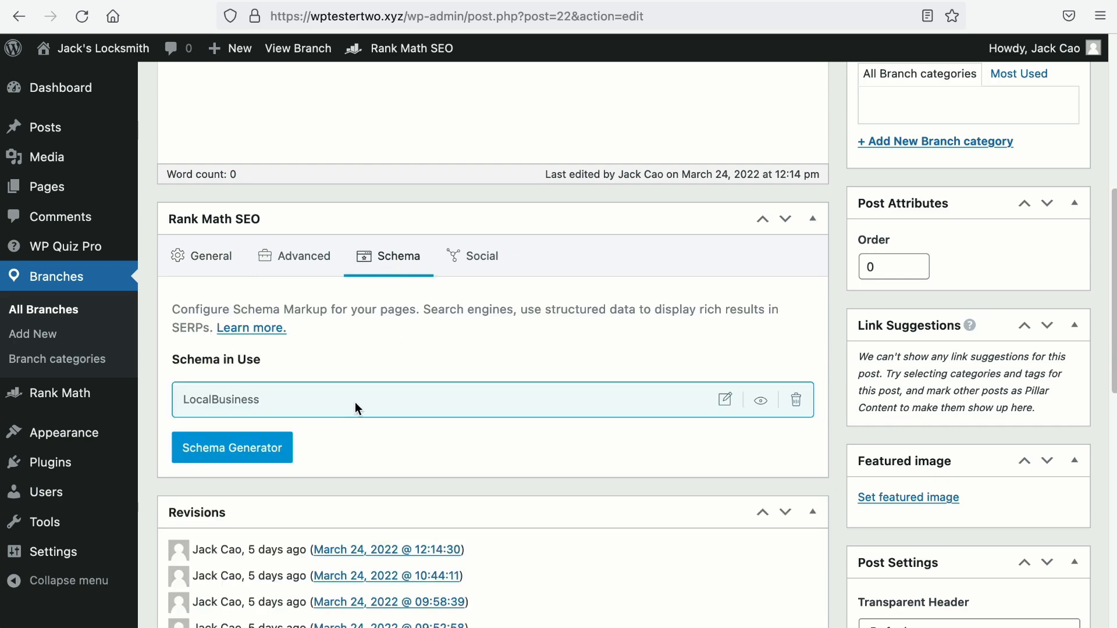
click(726, 398)
scroll(661, 373, down, 5)
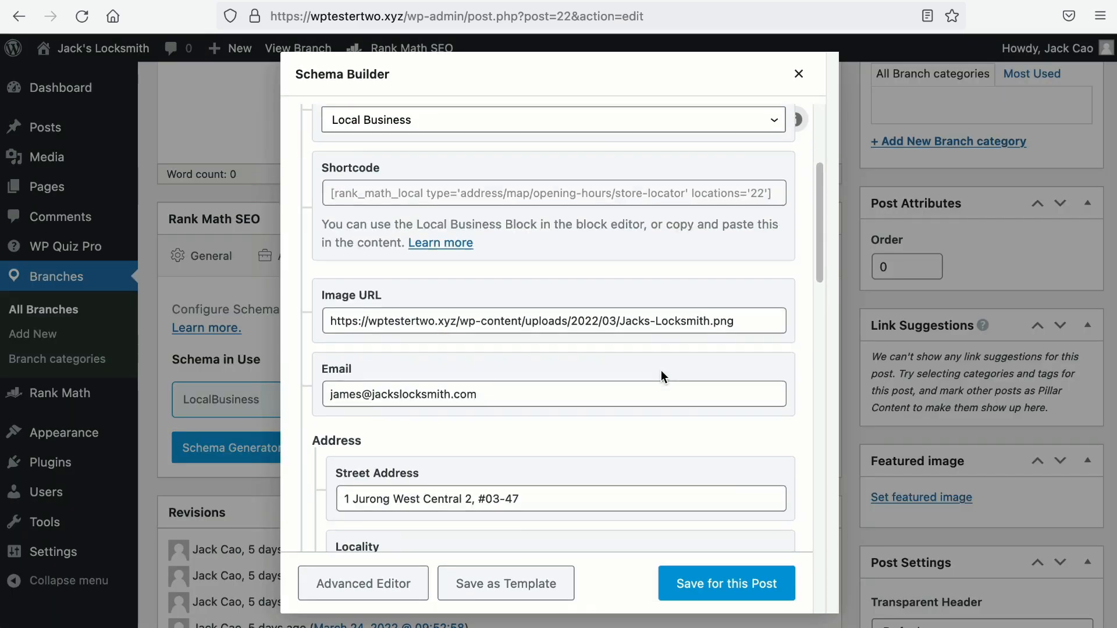
scroll(661, 374, down, 4)
scroll(647, 372, up, 10)
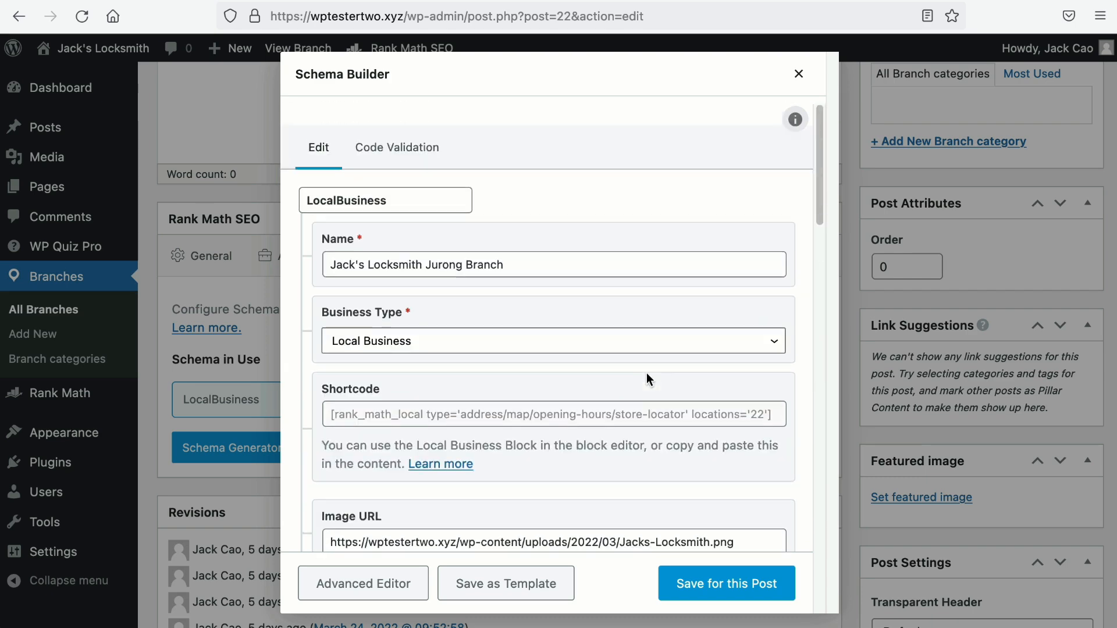
click(640, 415)
right_click(640, 414)
click(669, 494)
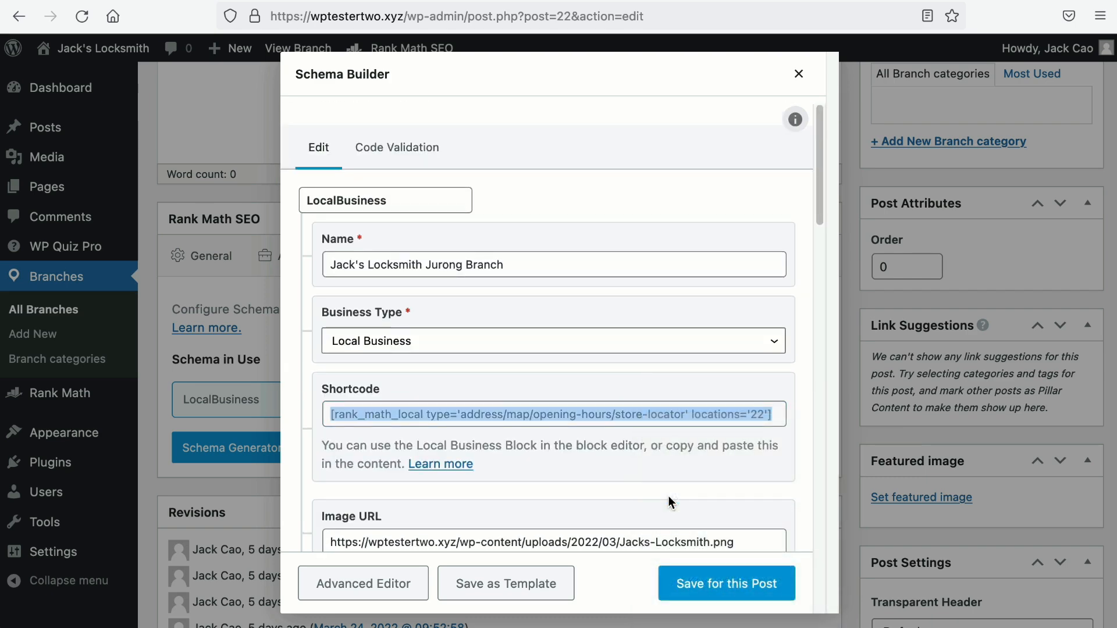
click(705, 595)
Step: Paste the shortcode into the post, trim it to [rank_math_local type='address' locations='22'], and update
scroll(620, 467, up, 7)
click(541, 378)
key(super+v)
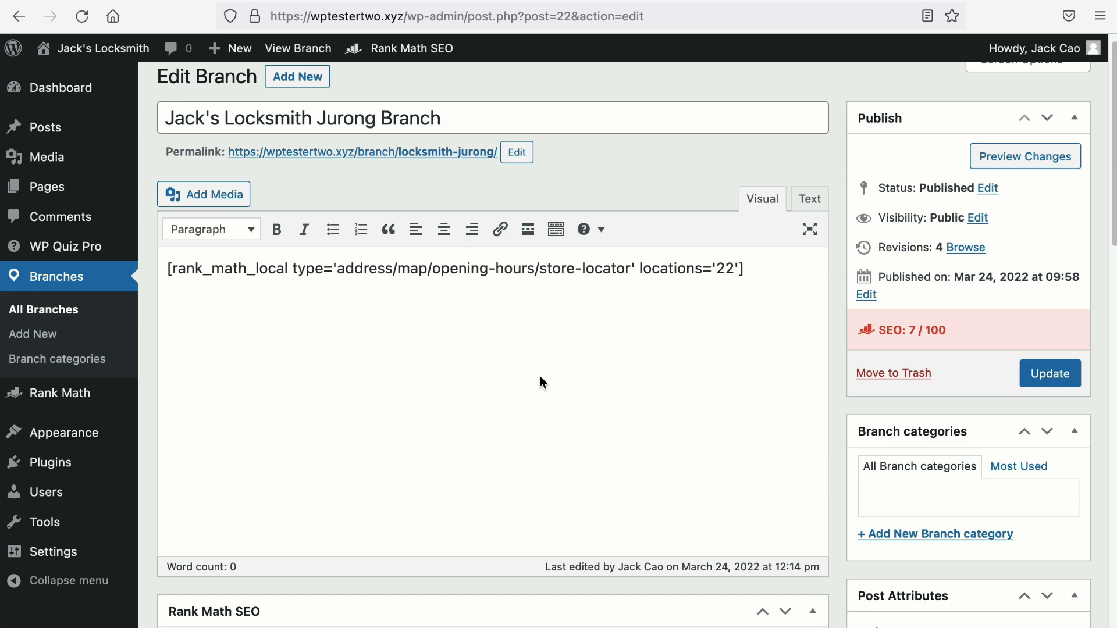
drag(393, 269, 633, 269)
key(BackSpace)
click(1036, 368)
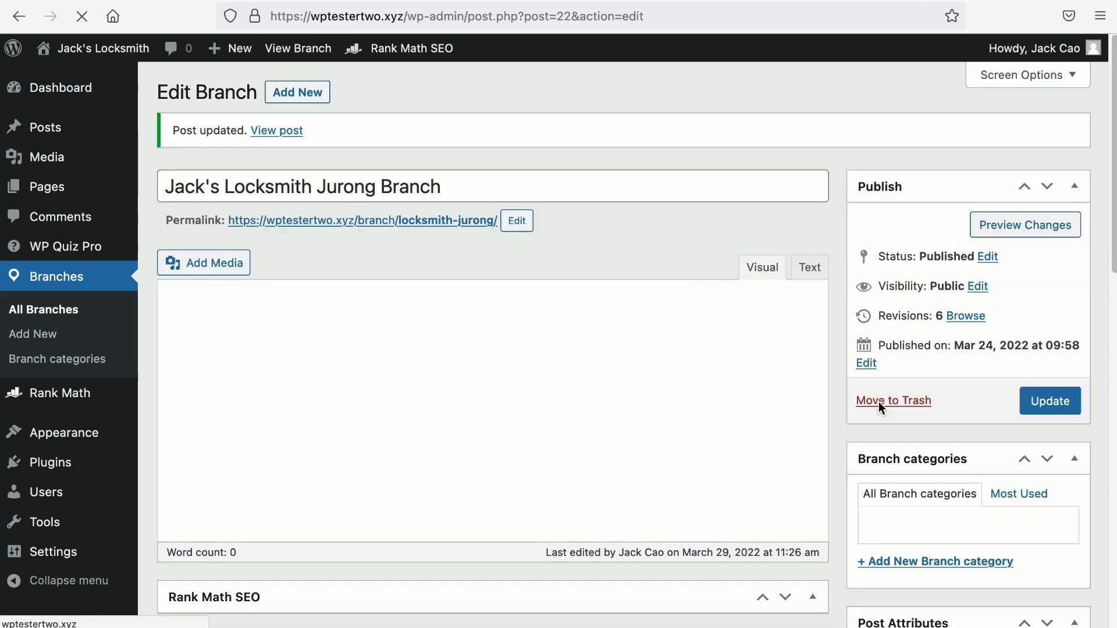
right_click(277, 130)
key(Escape)
key(Return)
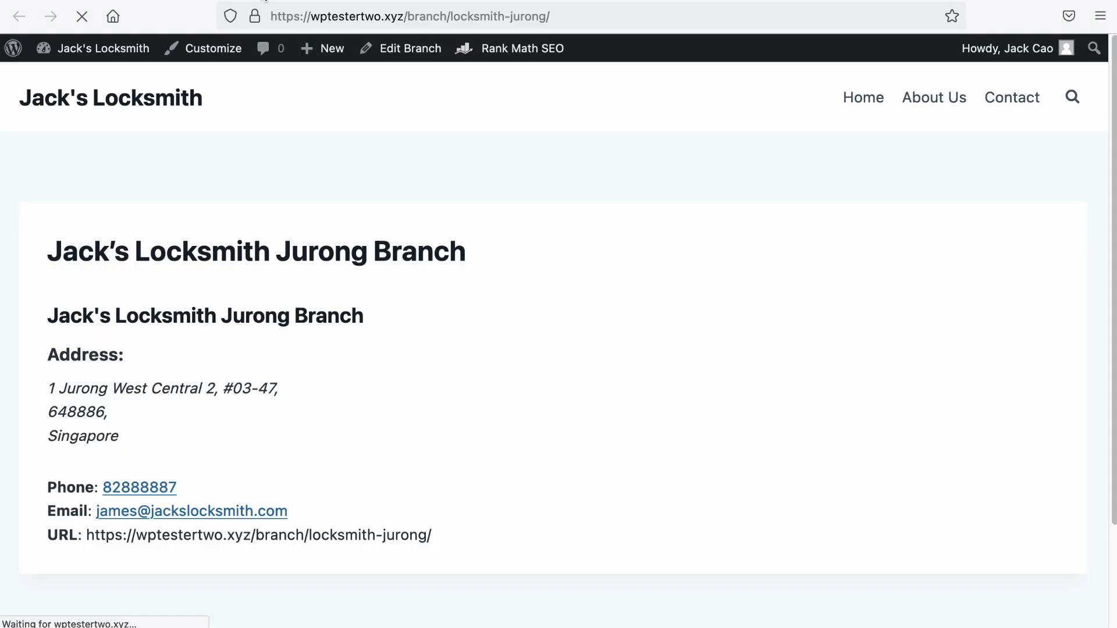
scroll(267, 87, down, 3)
scroll(268, 92, down, 6)
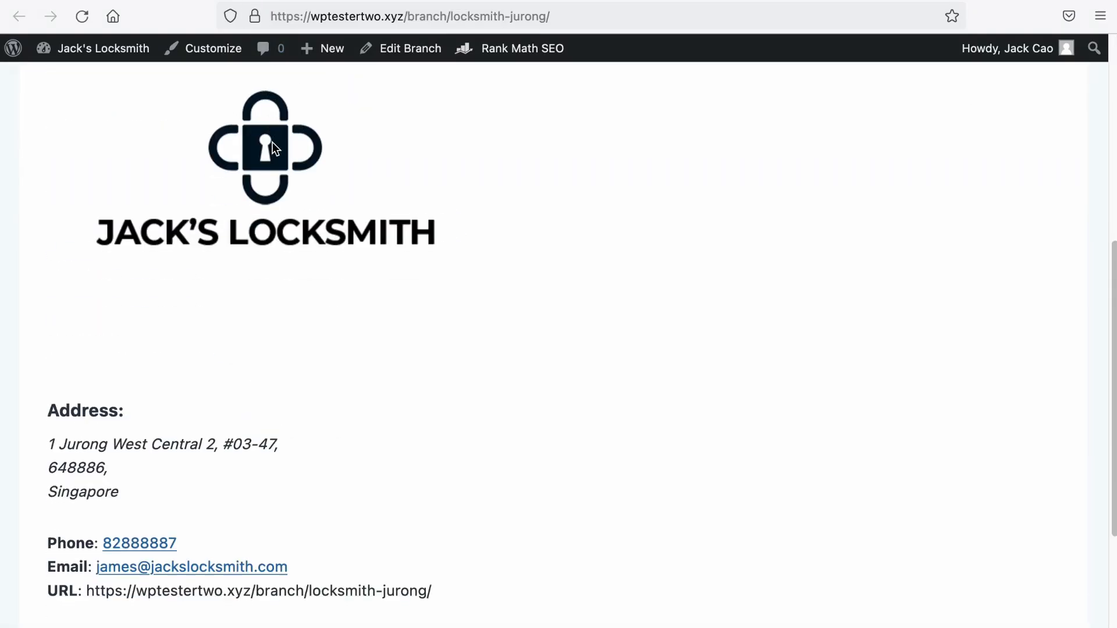
scroll(274, 233, up, 10)
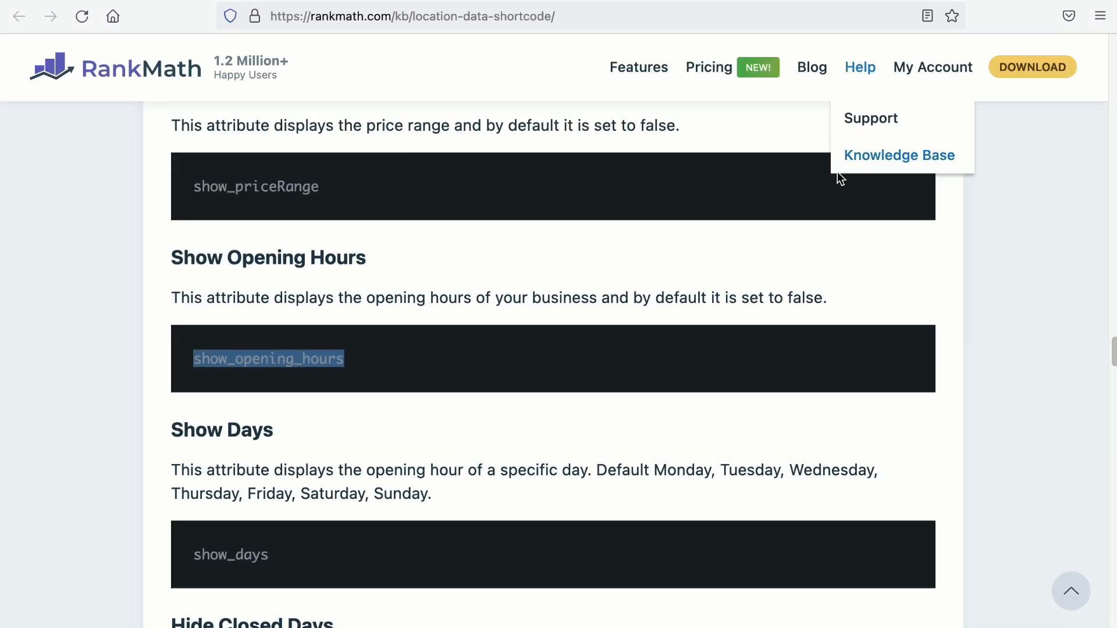
scroll(837, 171, up, 8)
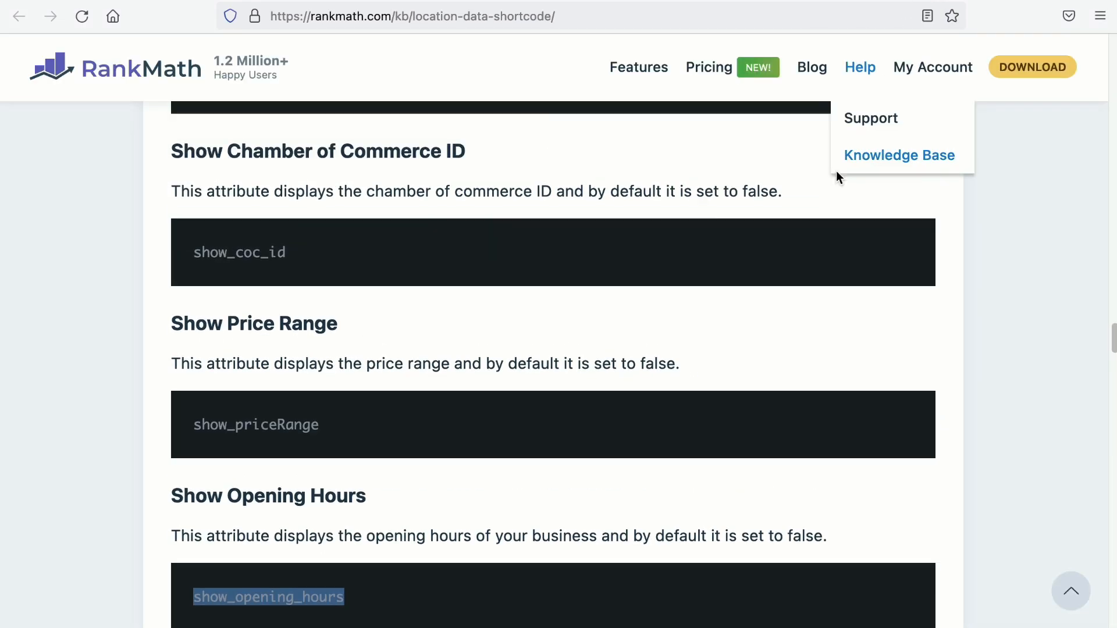
scroll(829, 179, up, 5)
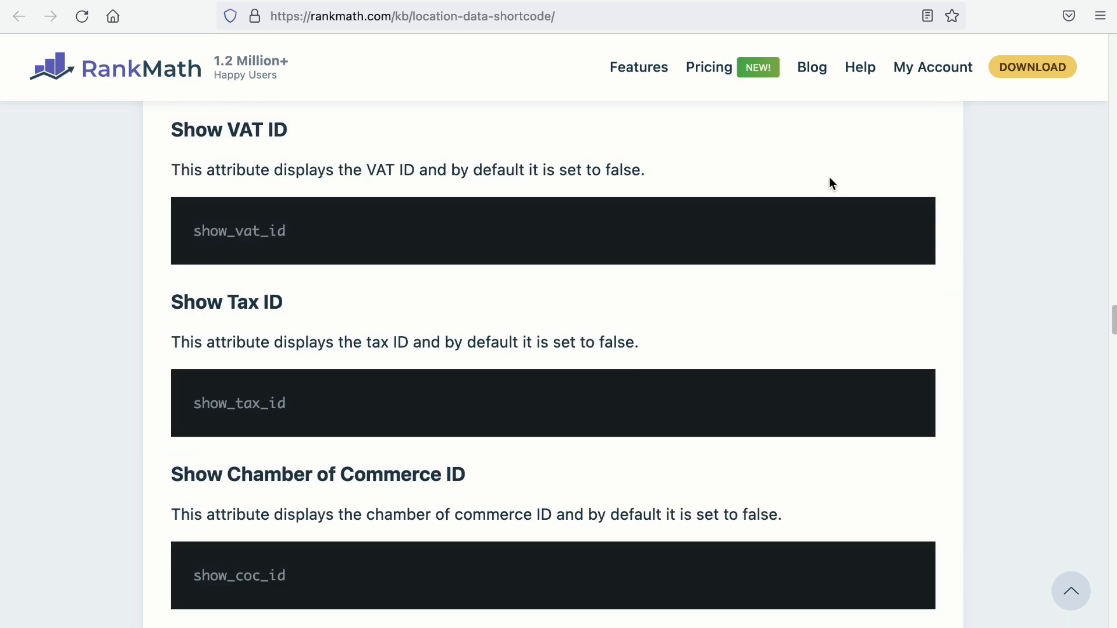
scroll(829, 177, up, 1)
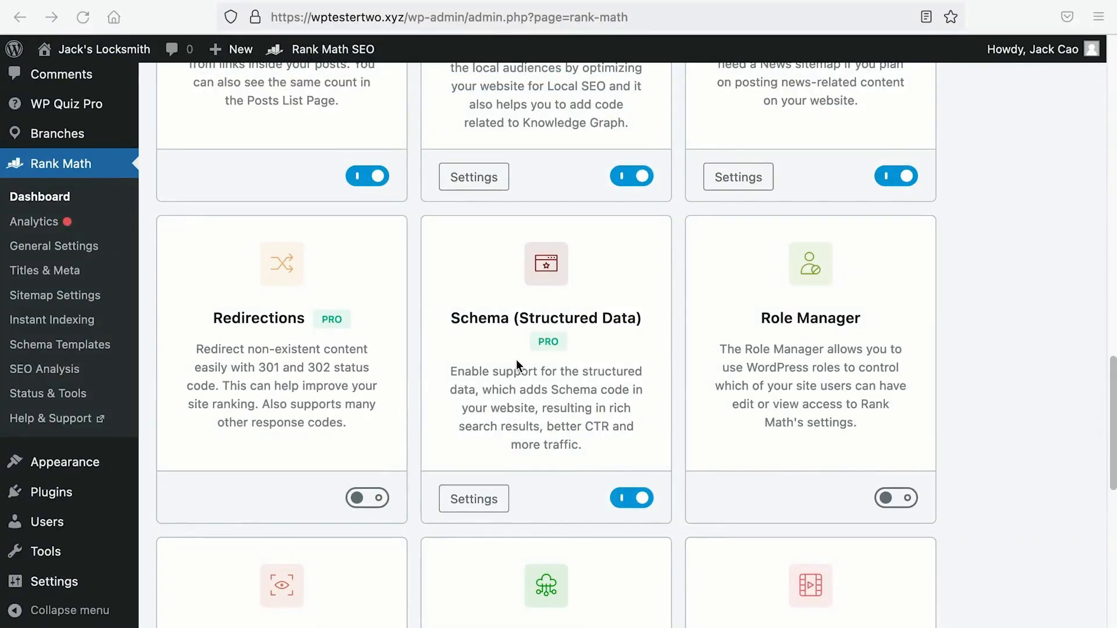
Step: Open Rank Math's Local Sitemap settings and the locations.kml file listing the branch locations
scroll(515, 360, down, 5)
scroll(574, 288, up, 8)
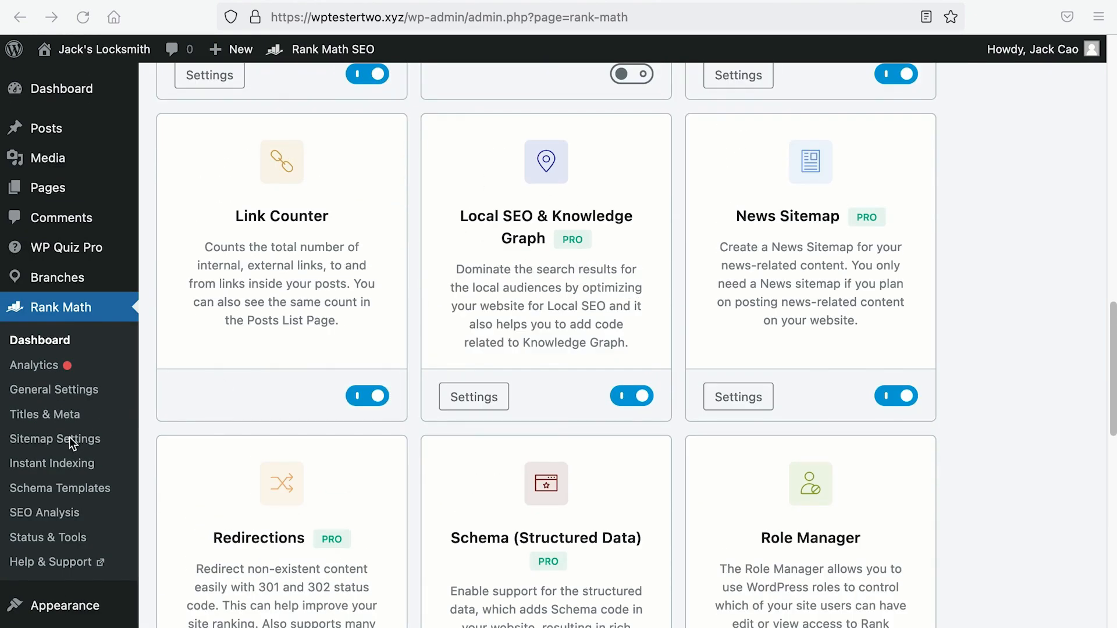
click(71, 441)
scroll(296, 378, down, 9)
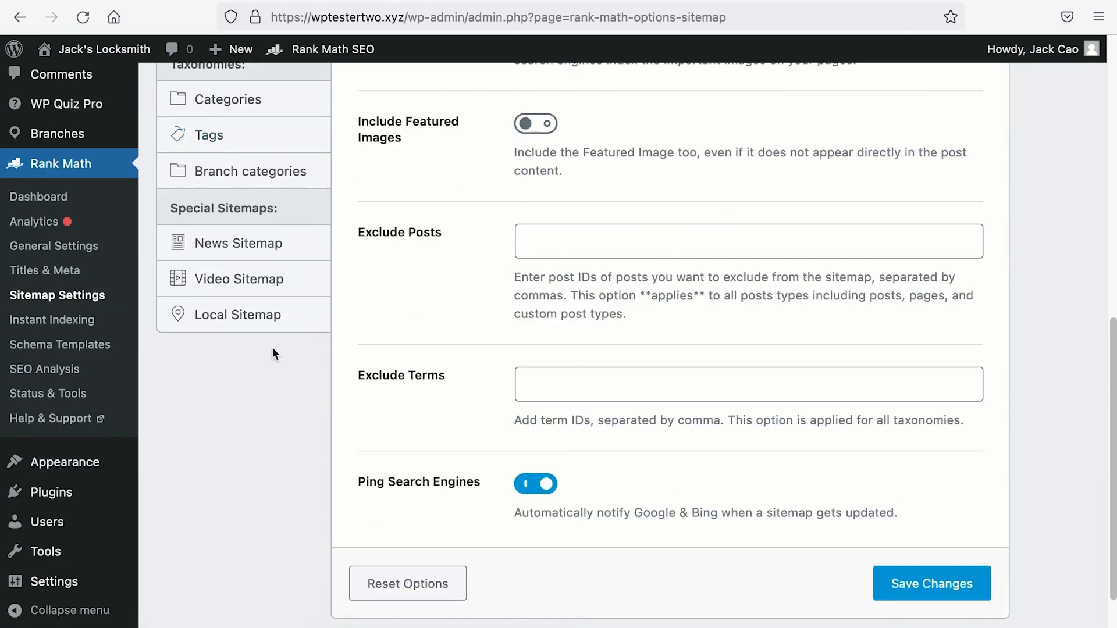
click(249, 317)
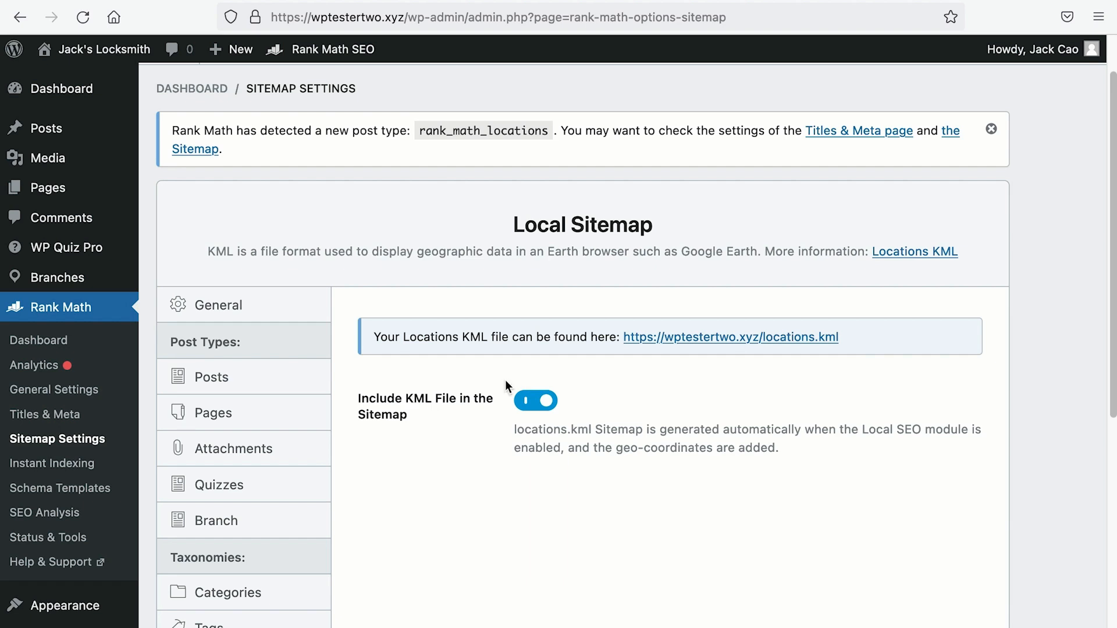
right_click(662, 349)
click(690, 349)
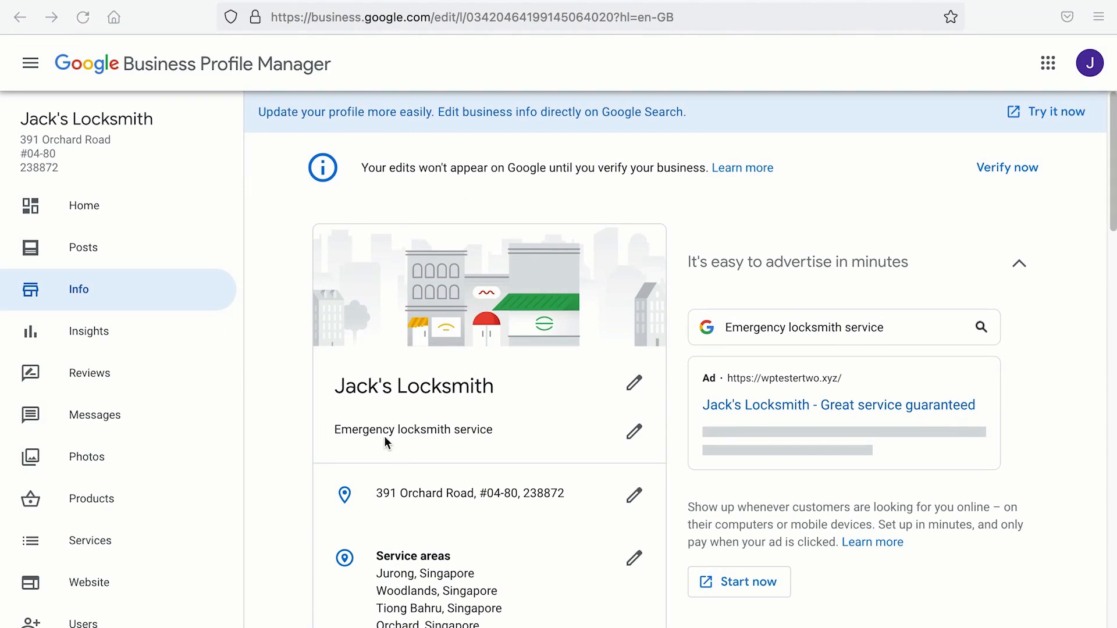
Step: Rename the business to Jack's Locksmith Orchard Branch
click(635, 383)
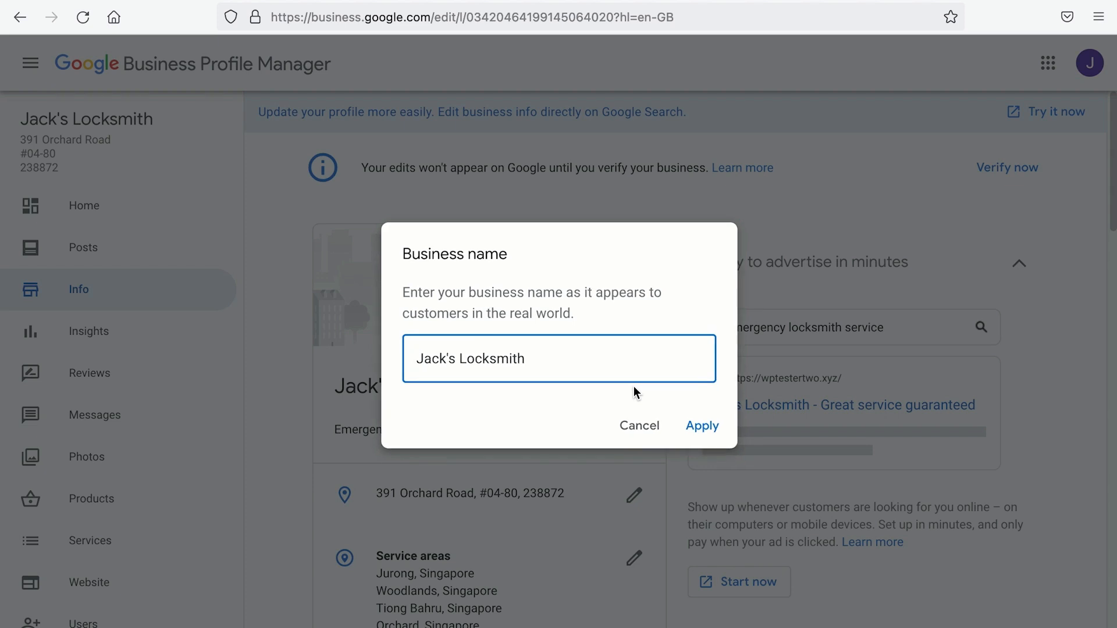
text(Orchard Branch)
click(692, 426)
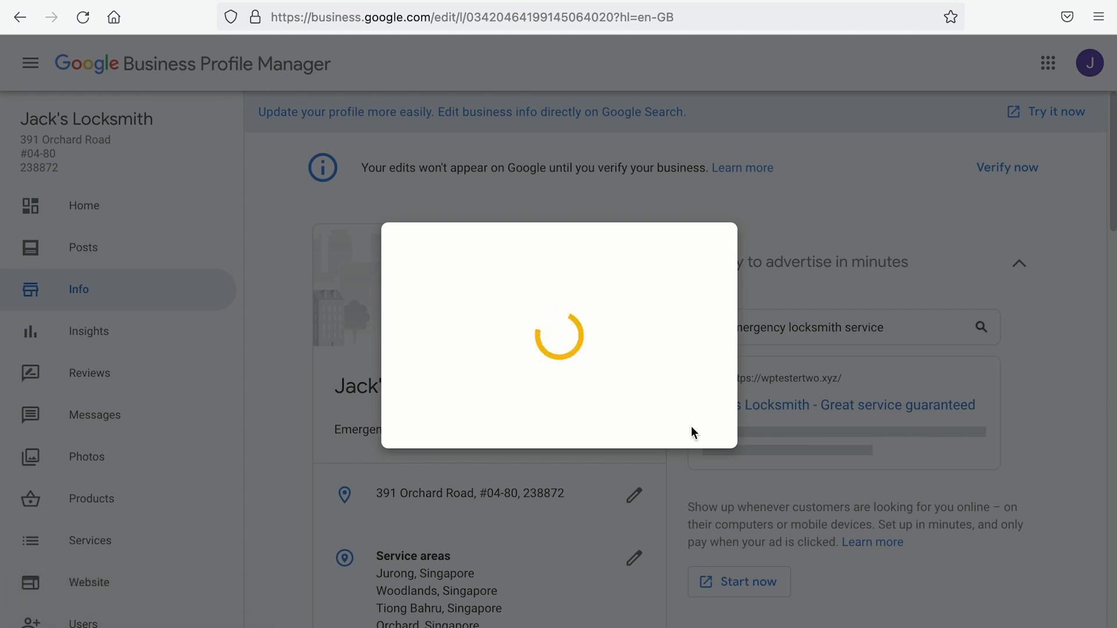
scroll(691, 427, down, 8)
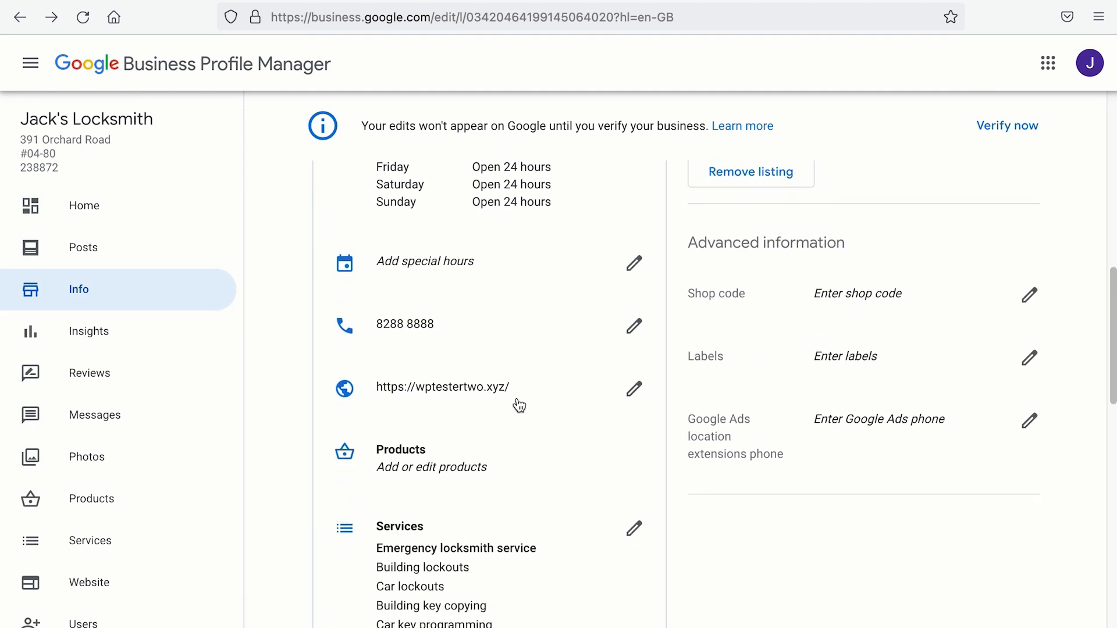
click(518, 402)
click(357, 17)
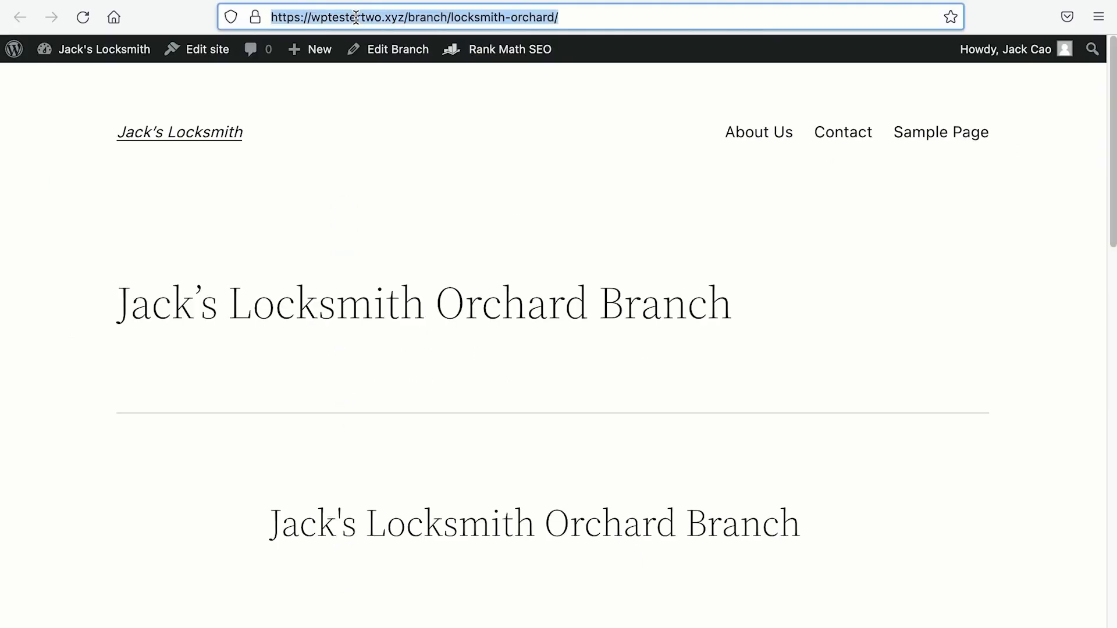
right_click(357, 17)
click(382, 94)
key(ctrl+w)
click(634, 389)
drag(586, 336, 389, 341)
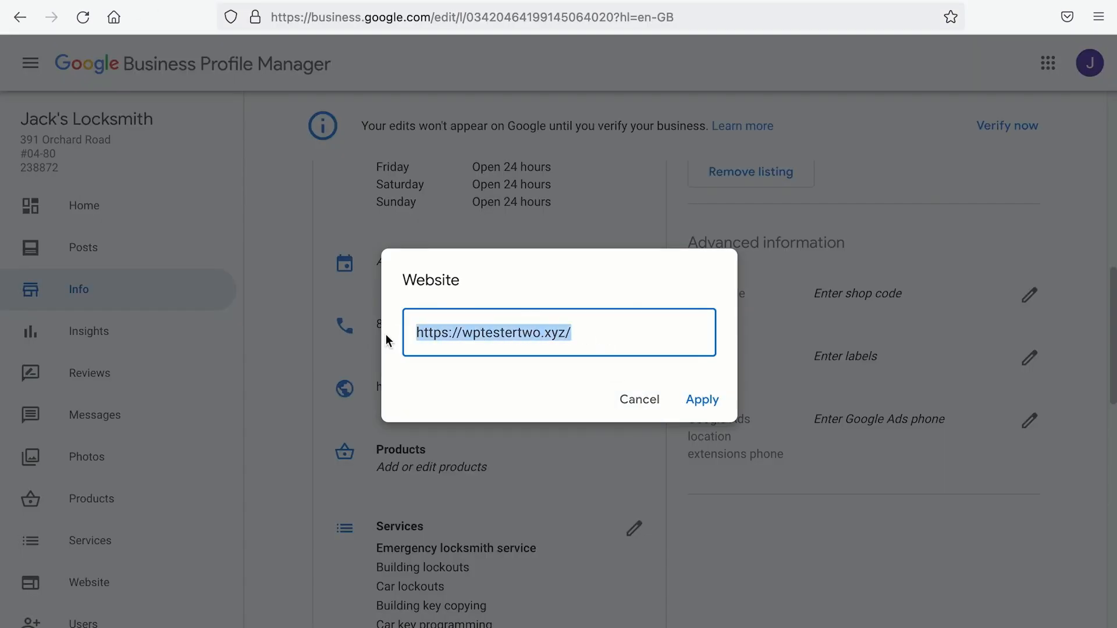
key(BackSpace)
right_click(442, 341)
click(472, 434)
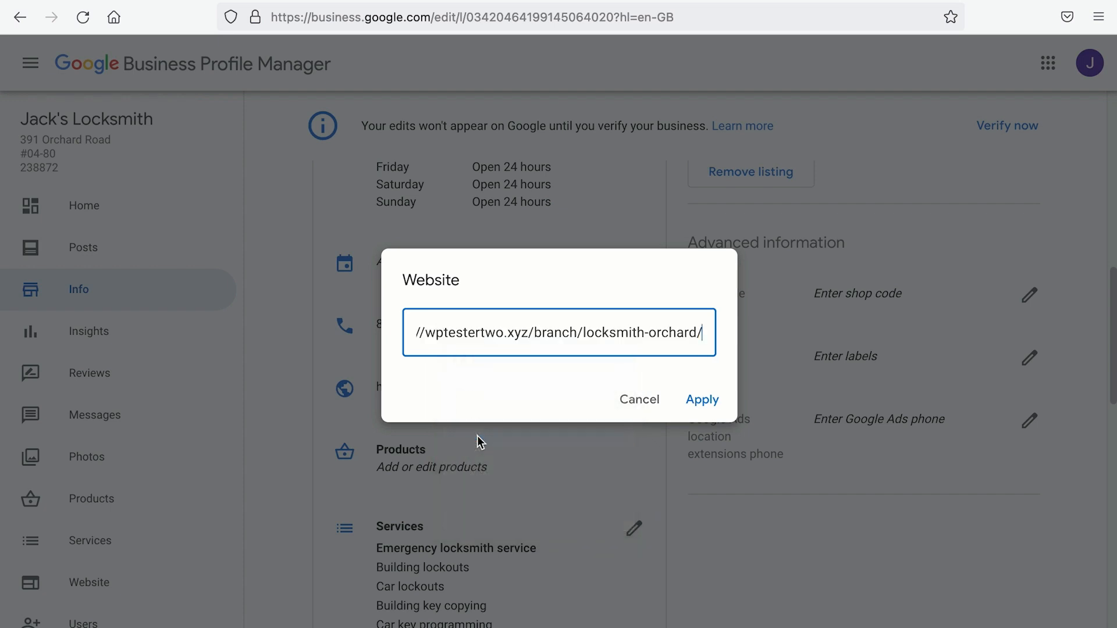
click(694, 408)
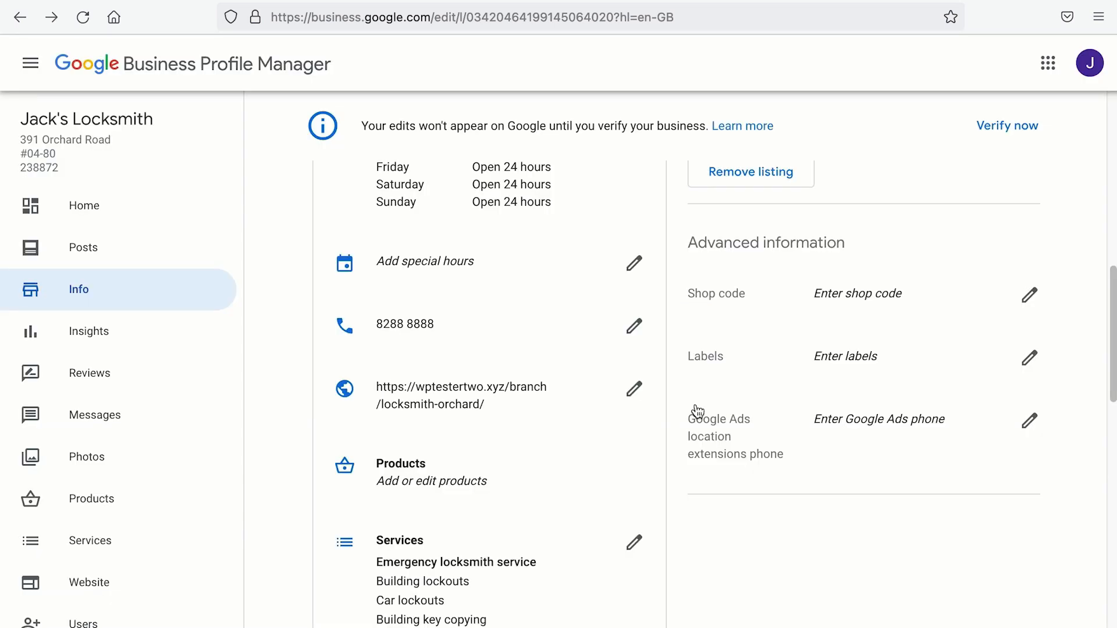
Step: Go to the Businesses list
scroll(582, 419, down, 1)
scroll(132, 456, down, 6)
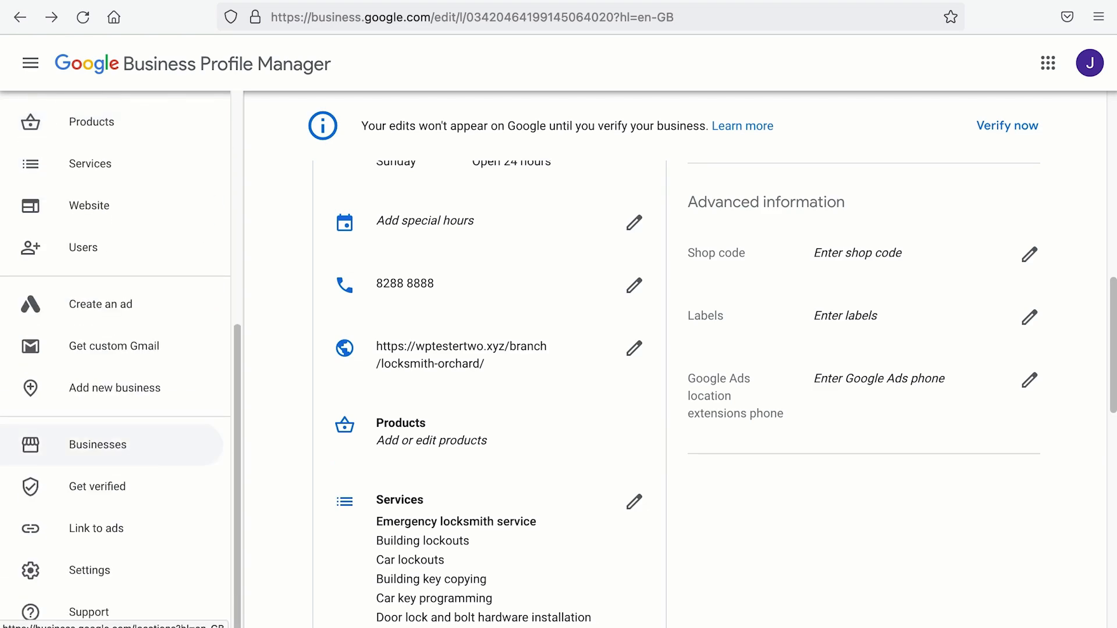
click(115, 448)
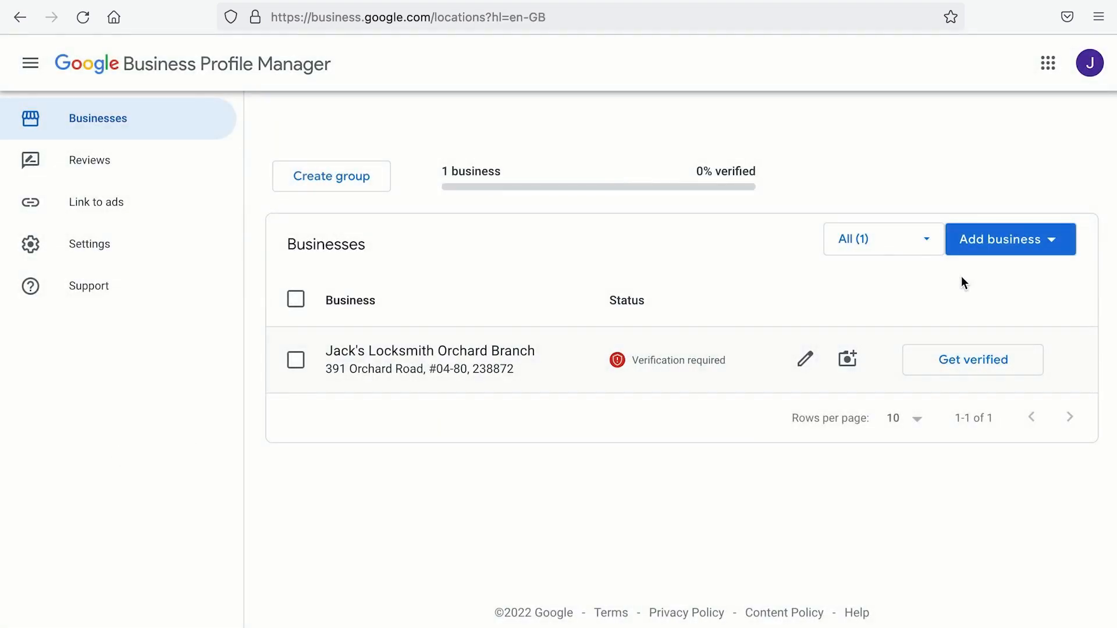
Step: Look at the Import businesses option, close it, and choose Add single business instead
click(1060, 243)
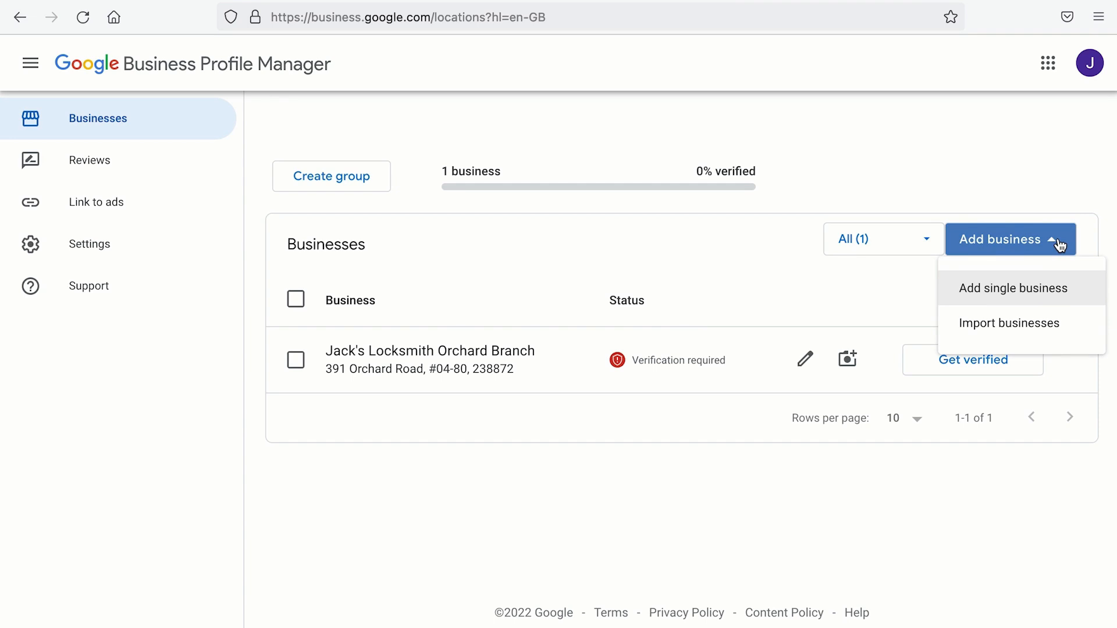
click(1039, 325)
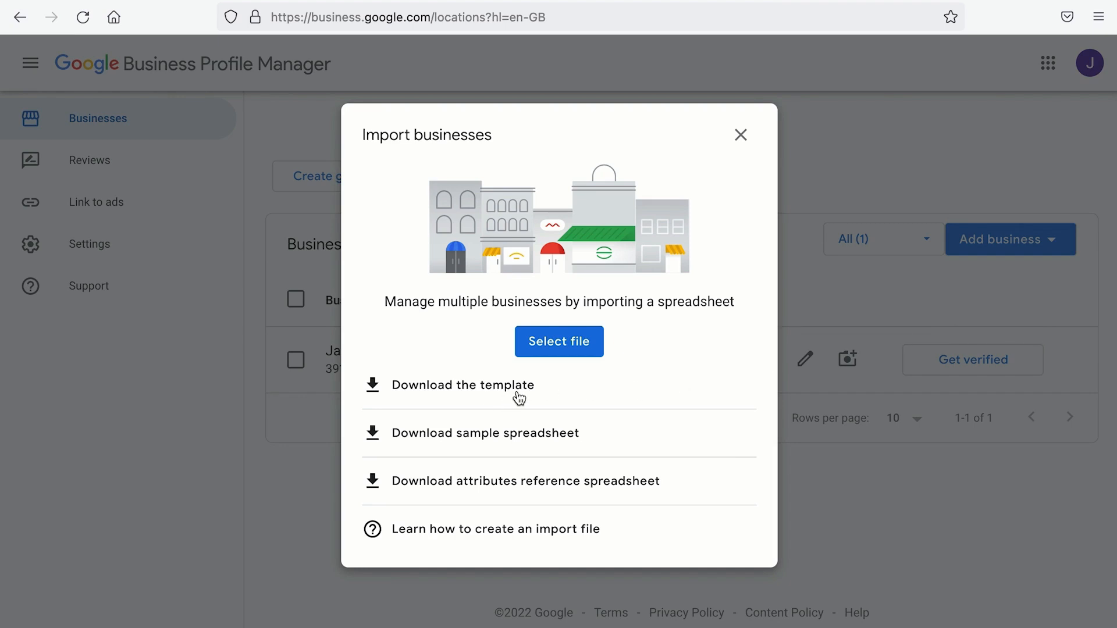
click(742, 137)
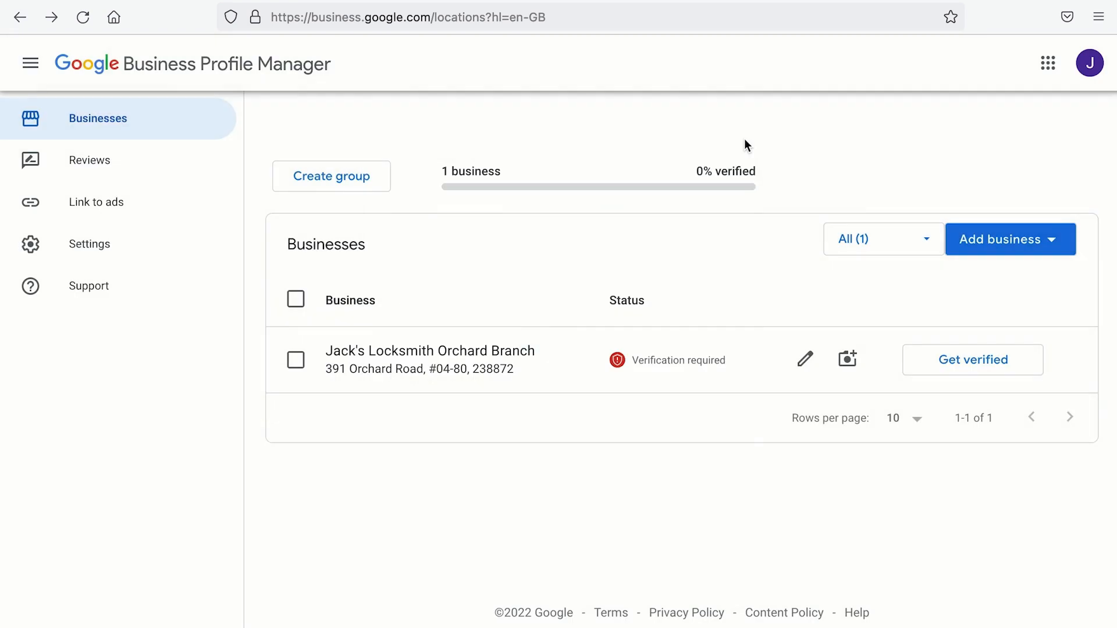
click(1045, 244)
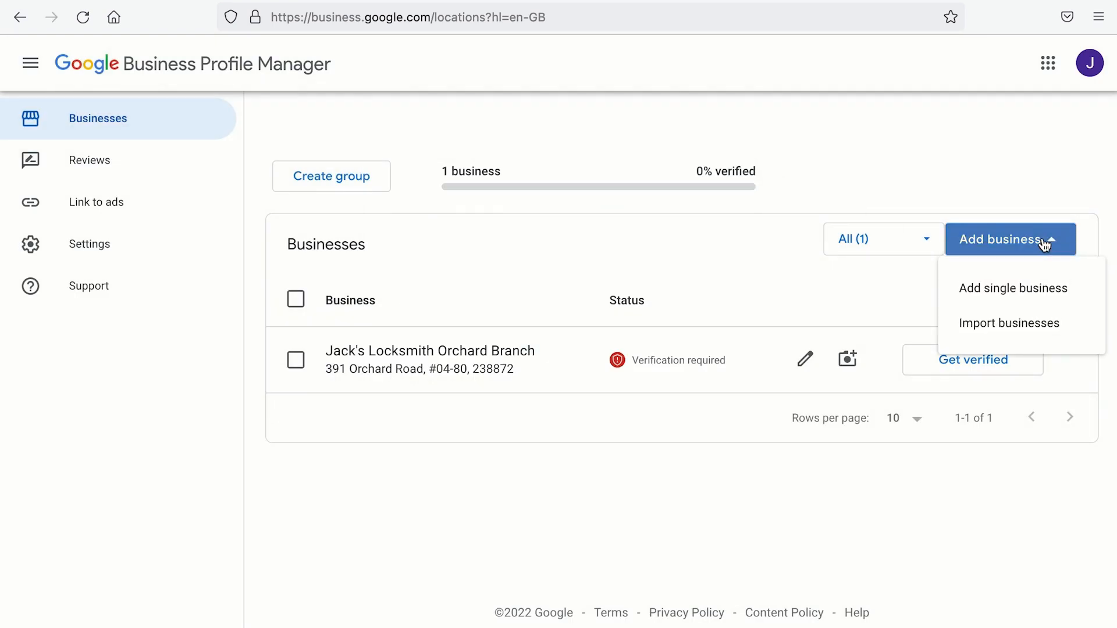
click(1030, 288)
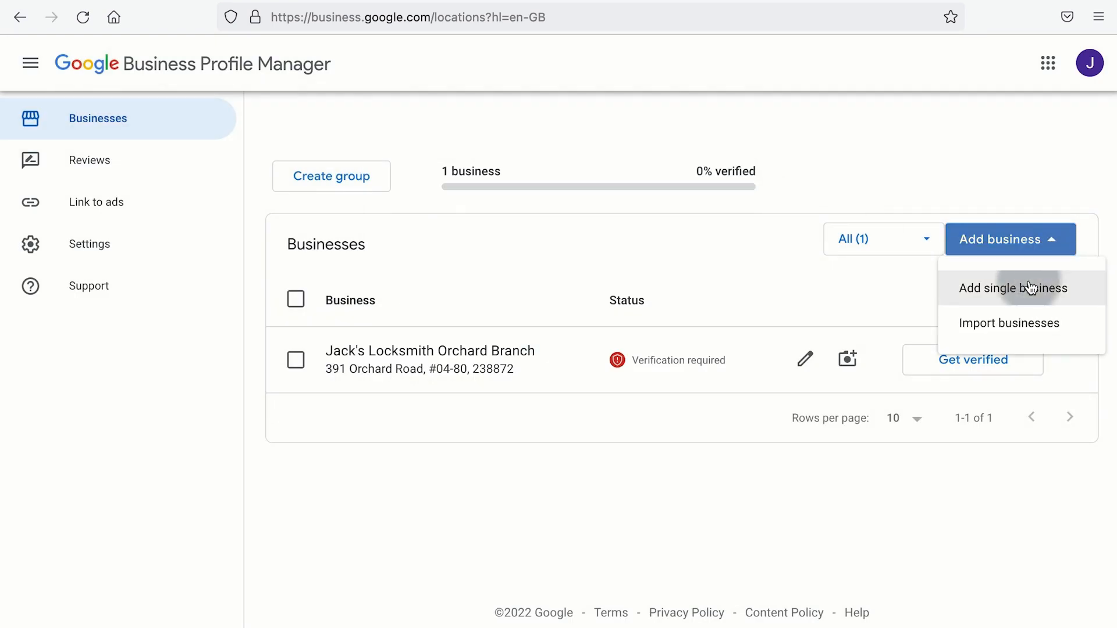
Step: Start the new profile with the business name Jack's Locksmith Tampines Branch
click(696, 218)
text(Jack's Lock)
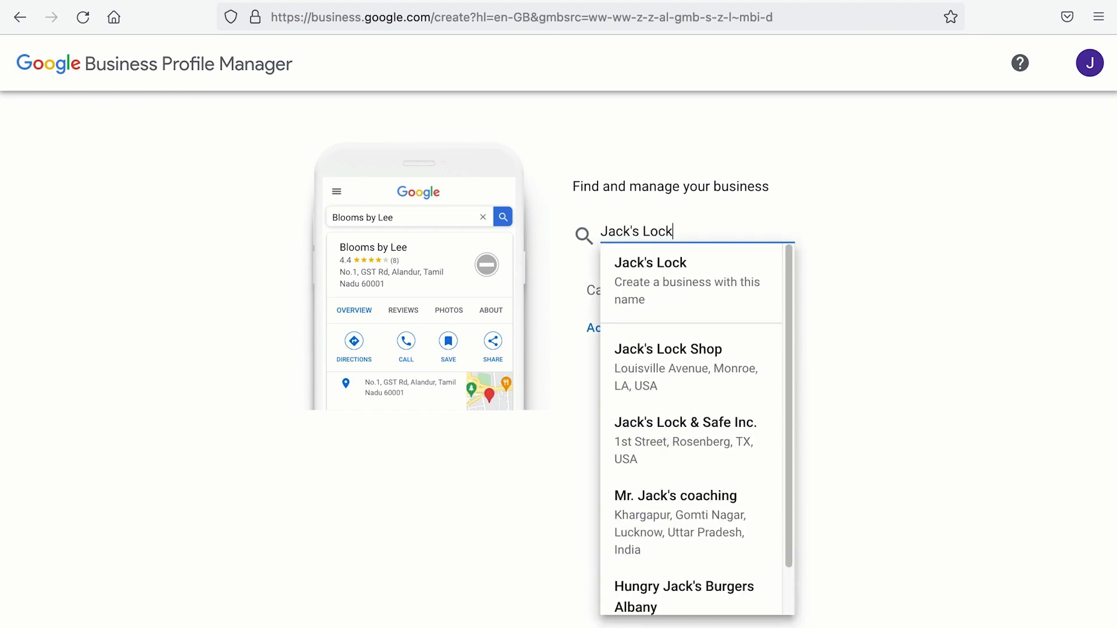
text(smith Tampines Branch)
drag(794, 227, 544, 239)
click(353, 0)
drag(768, 307, 95, 324)
click(150, 0)
click(828, 237)
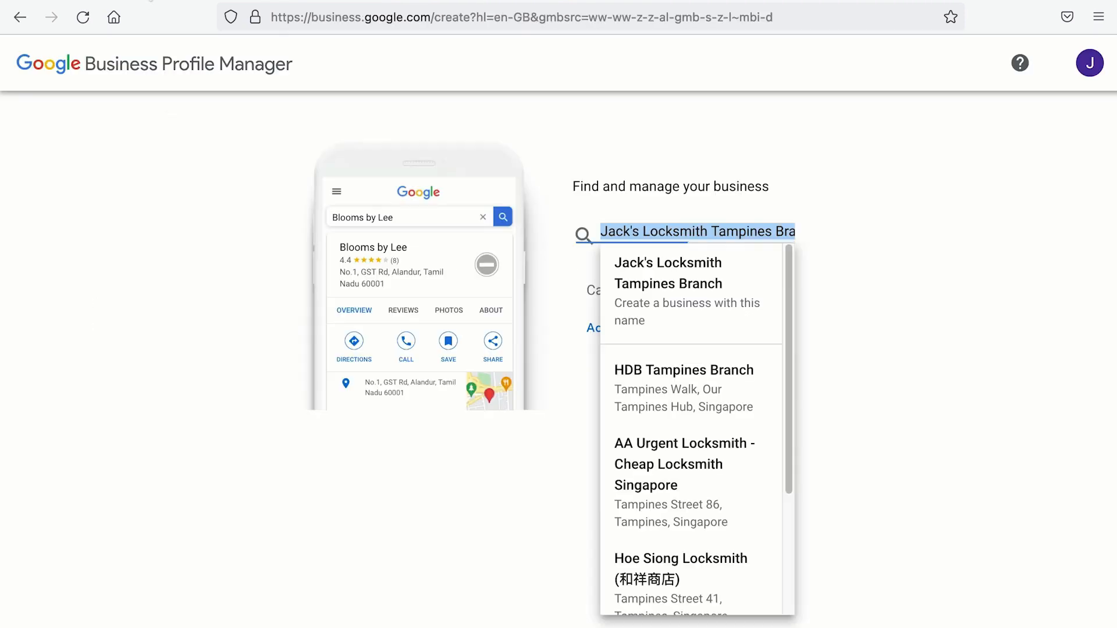
triple_click(776, 232)
key(ctrl+c)
click(826, 238)
click(702, 332)
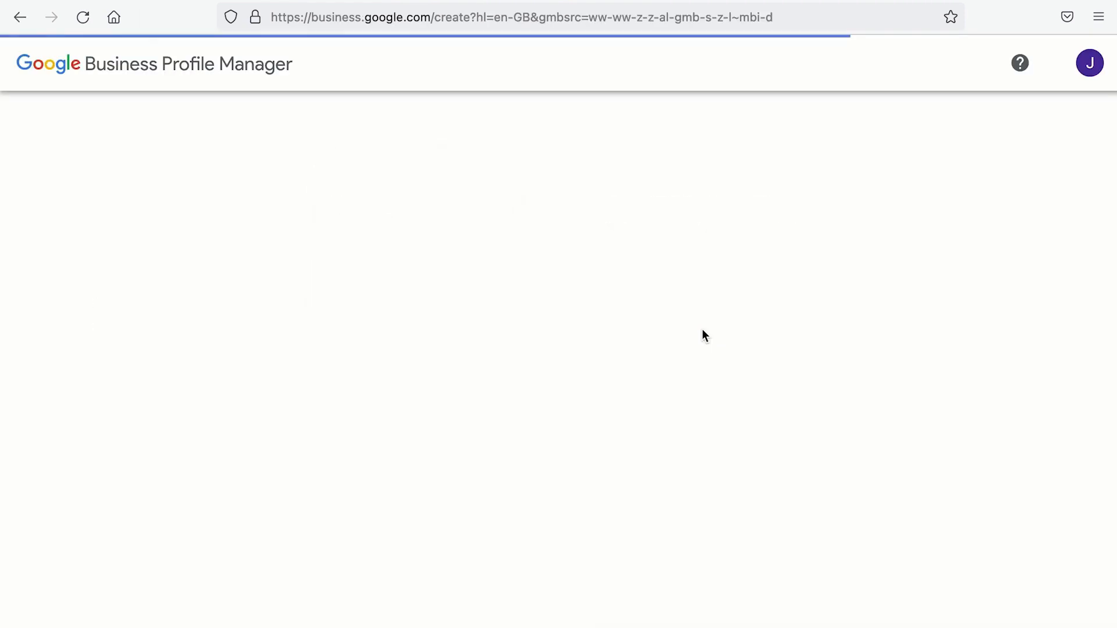
click(662, 361)
key(ctrl+v)
Step: Set the category to Emergency locksmith service and answer the customer location question
click(662, 420)
text(emer)
click(603, 387)
click(594, 575)
click(580, 422)
click(594, 529)
Step: Enter the branch's street address, unit number and postcode, and confirm deliveries and home visits
click(608, 403)
text(10 Tampines Central 1,)
key(BackSpace)
click(893, 403)
text(#01-58)
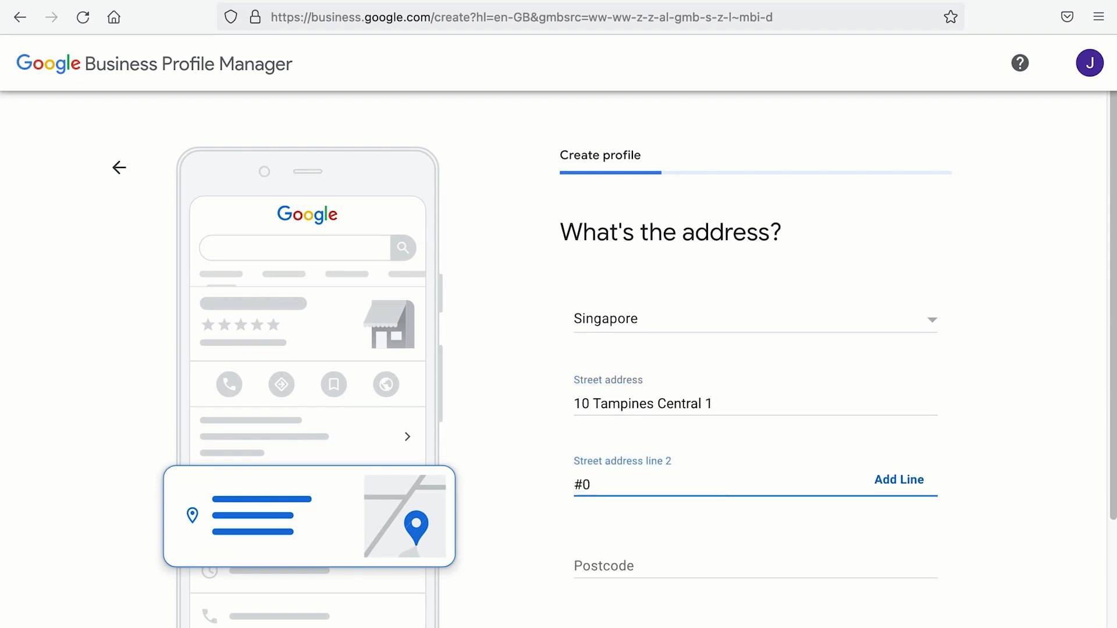
scroll(803, 523, down, 2)
click(798, 469)
text(529536)
click(598, 552)
click(583, 390)
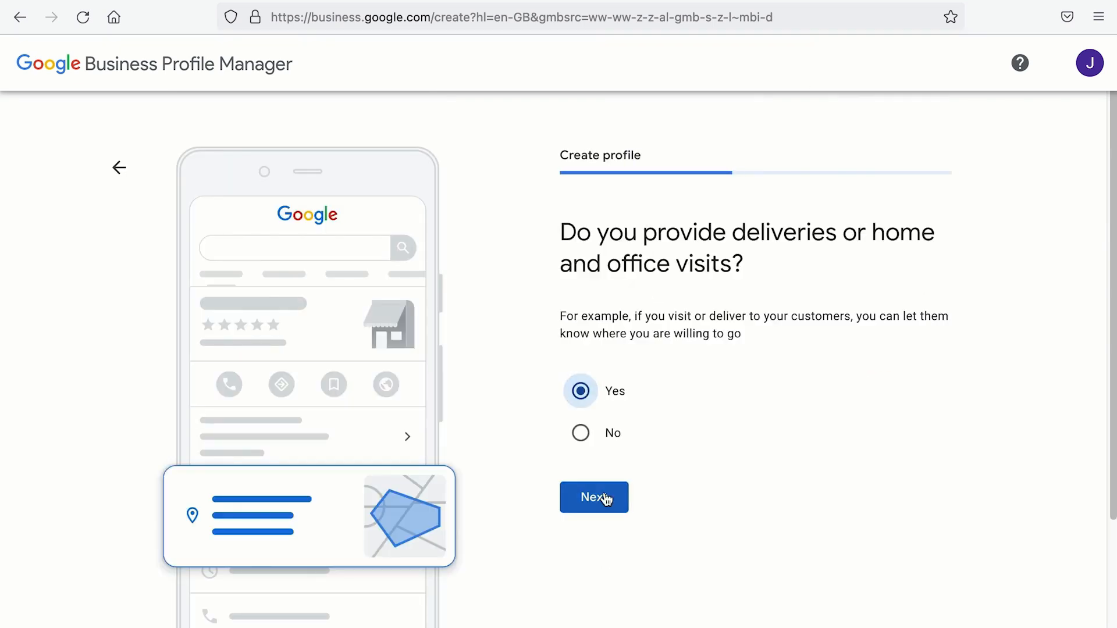
click(599, 496)
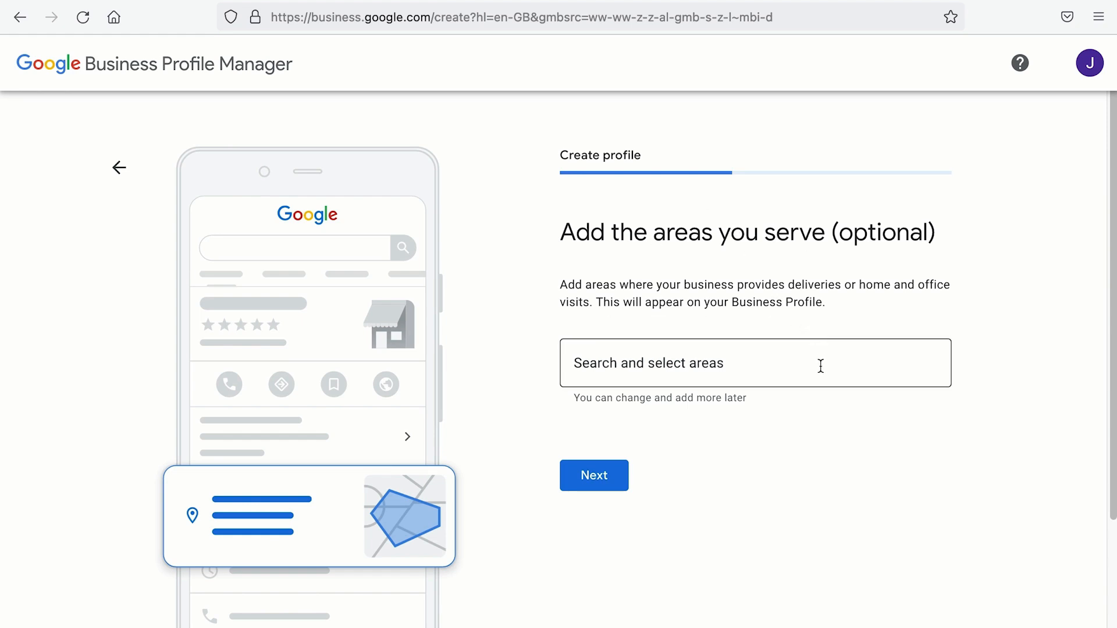
Step: Add Bedok, Tampines, Pasir Ris and Changi as service areas
click(821, 365)
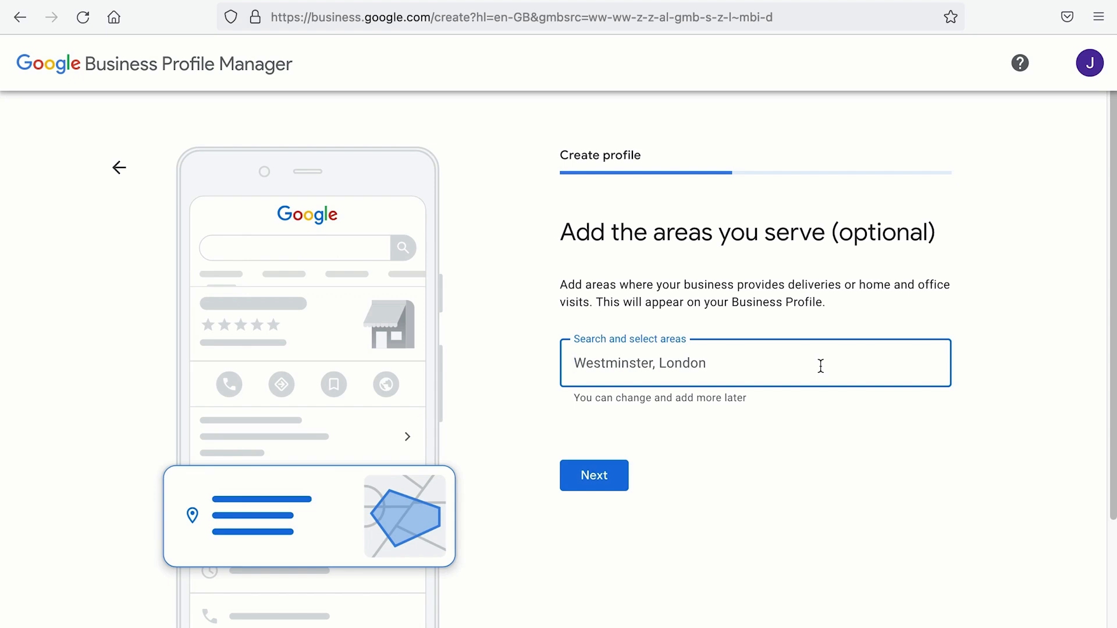
text(bedok)
click(795, 99)
text(Tampines)
key(Return)
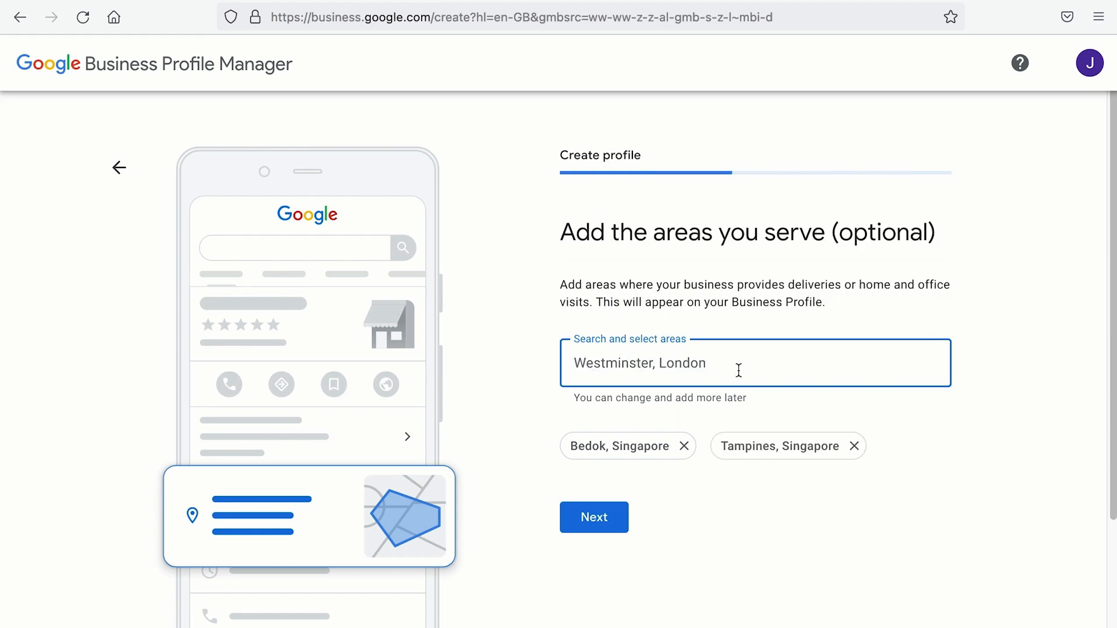
text(Pasir ris)
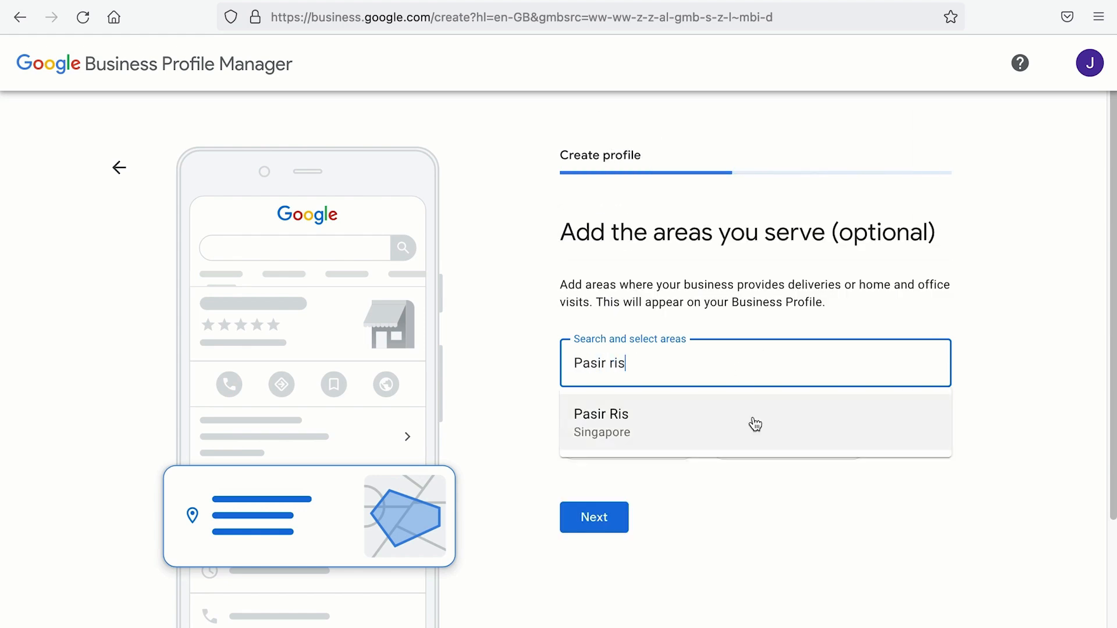
key(Return)
text(changi)
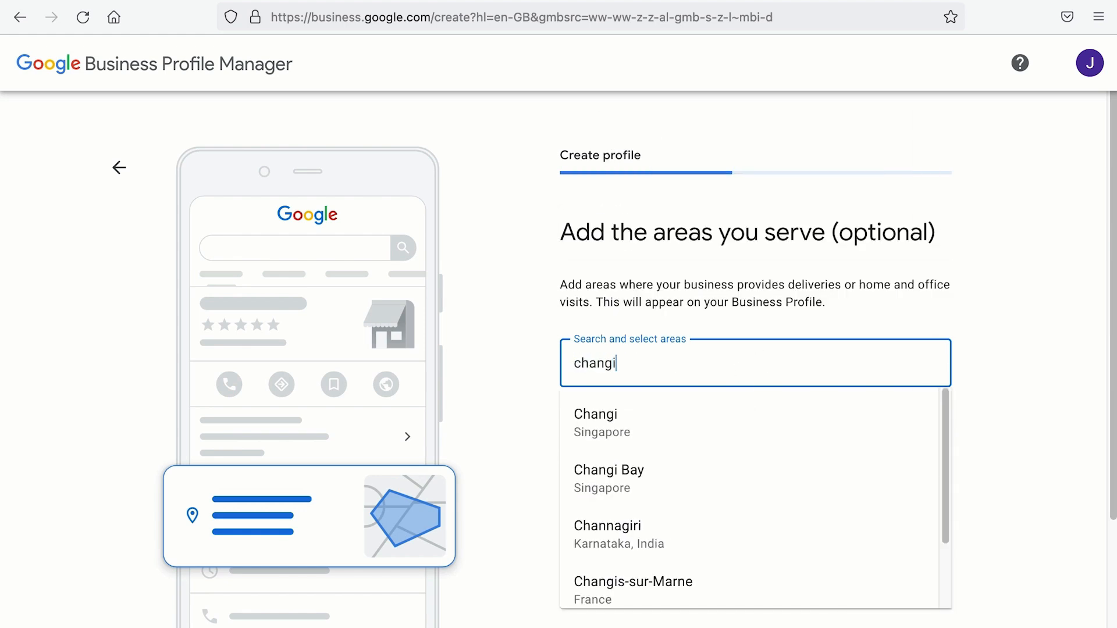
click(714, 413)
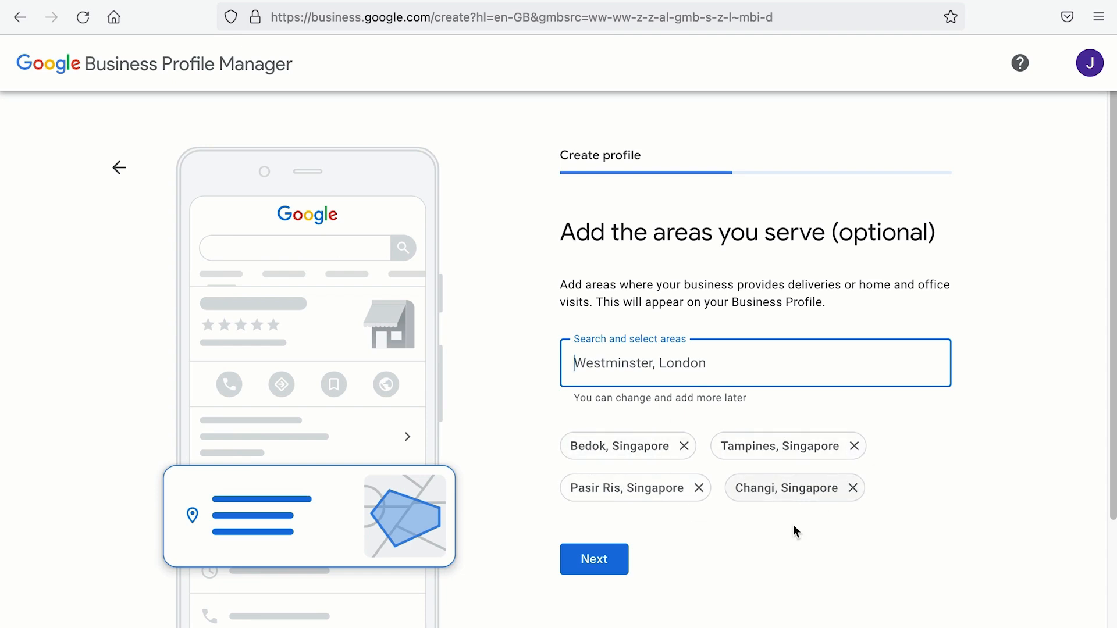
Step: Fill in the contact phone and the Tampines branch page URL, then submit
click(589, 569)
click(780, 351)
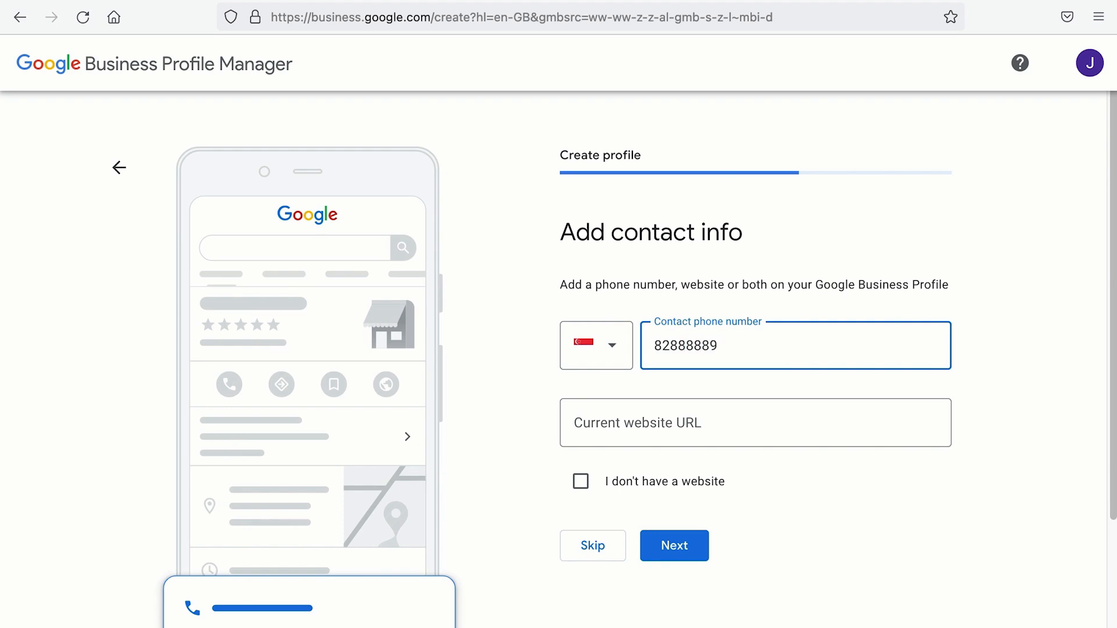
click(776, 419)
text(https://wptestertwo.xyz/branch-locksmith-tampines/)
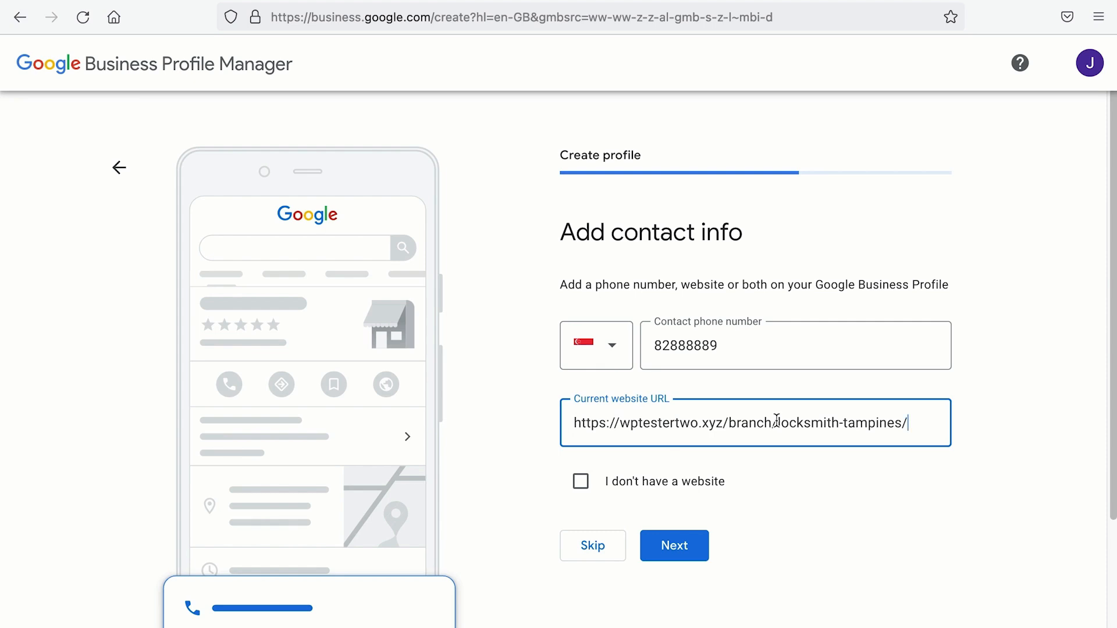
click(675, 551)
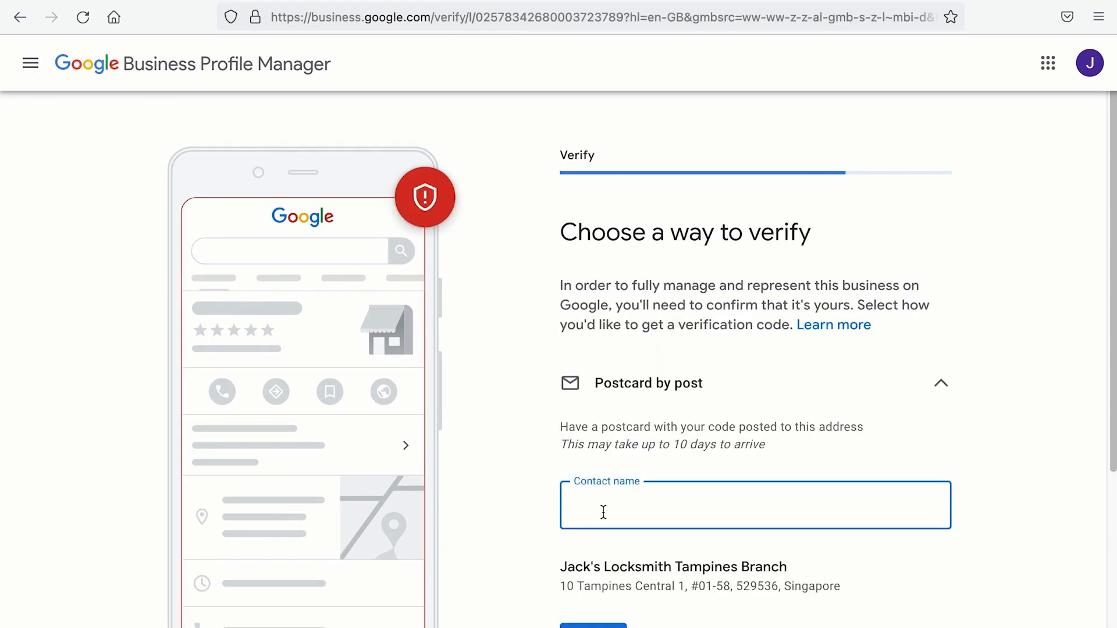
Step: Choose to verify the profile later and tick three of the offered locksmith services
scroll(604, 512, down, 3)
click(604, 513)
click(607, 532)
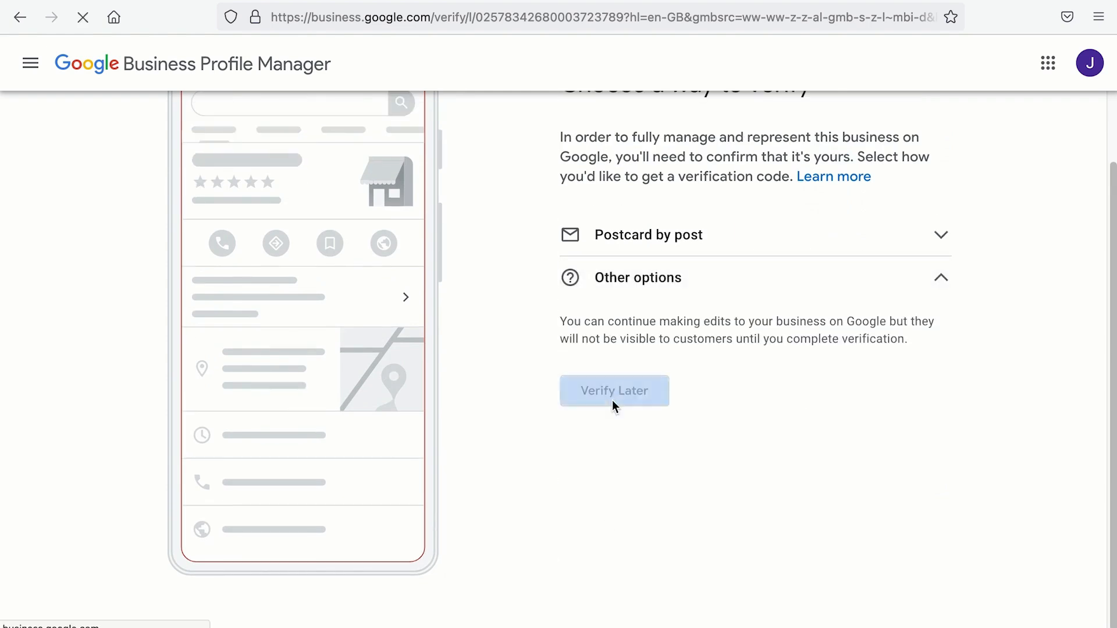
click(613, 401)
click(633, 397)
click(640, 437)
click(640, 482)
Step: Add Security door locks plus custom services 'door unlocking services' and 'unlock office doors'
click(591, 574)
scroll(708, 507, down, 2)
click(669, 545)
scroll(658, 538, down, 2)
click(640, 523)
text(door unlocking services)
scroll(642, 526, down, 1)
click(640, 523)
text(unlock office doors)
scroll(678, 558, down, 1)
click(681, 567)
Step: Set Monday through Sunday to Open 24 hours
click(671, 284)
click(670, 357)
click(671, 429)
click(670, 498)
scroll(670, 499, down, 2)
click(671, 417)
click(671, 487)
click(671, 556)
click(603, 469)
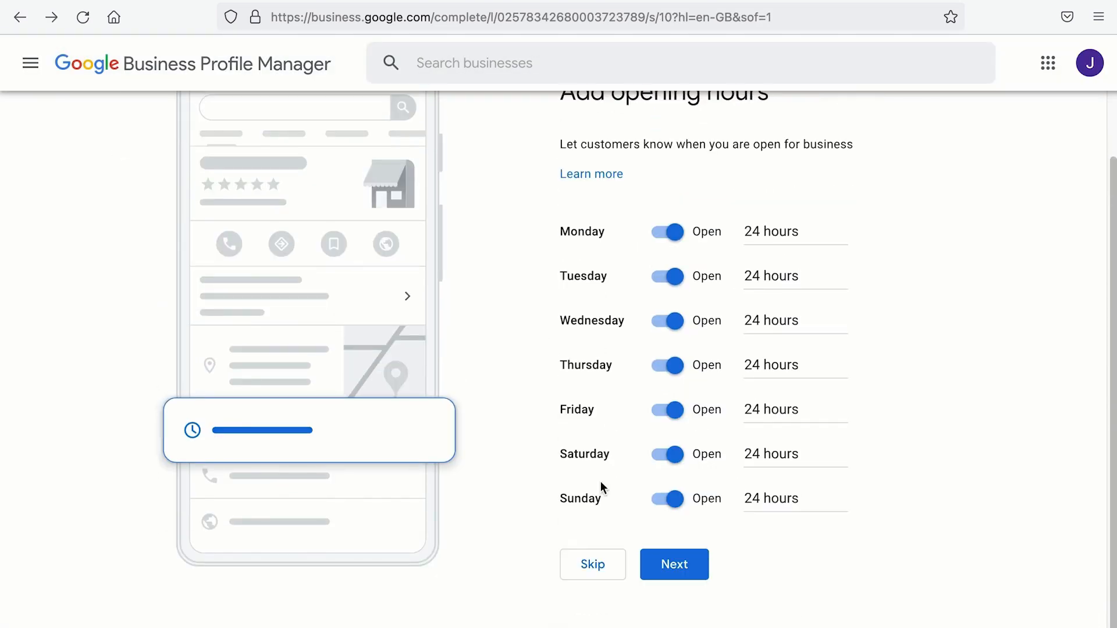
Step: Skip messaging and paste in the business description
click(671, 562)
click(675, 424)
click(684, 430)
key(ctrl+v)
scroll(686, 434, down, 2)
click(687, 508)
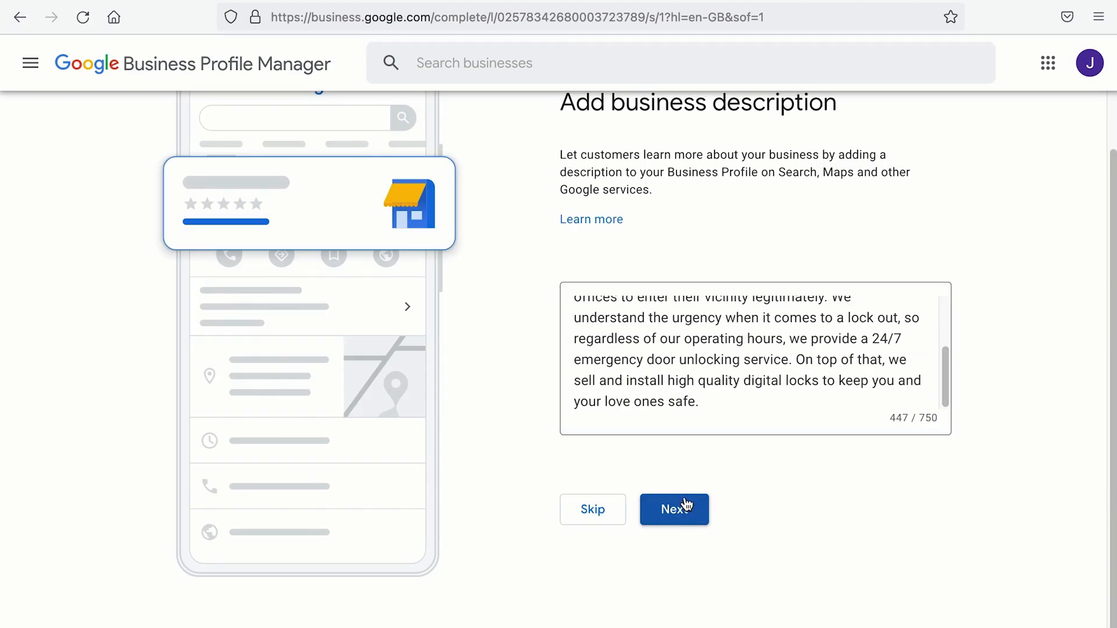
Step: Skip the photos and advertising steps
scroll(756, 491, down, 2)
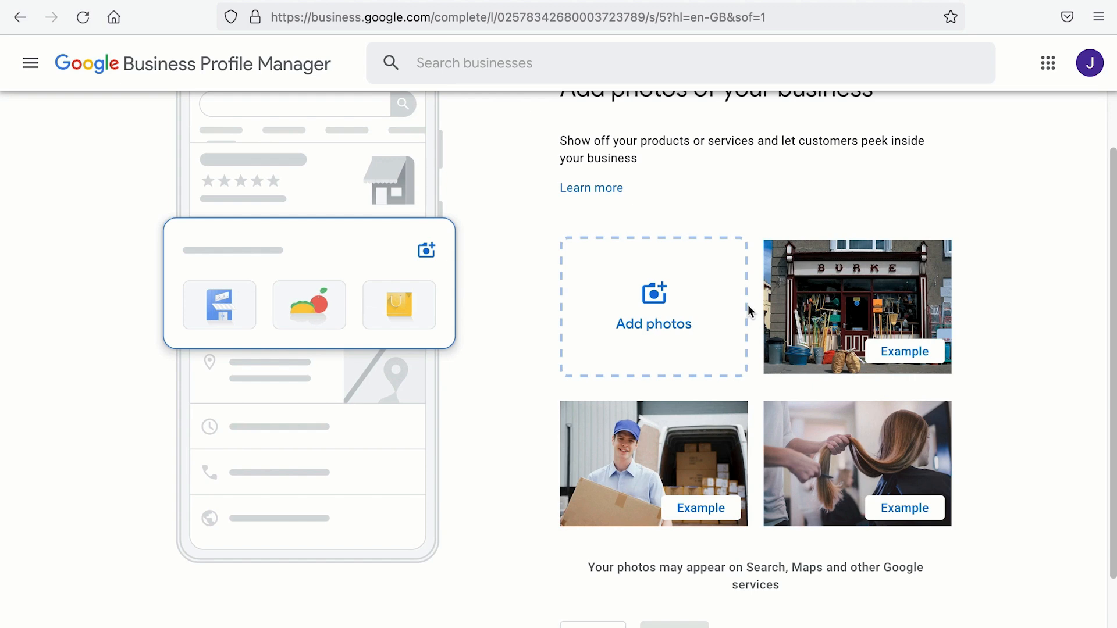
scroll(749, 311, down, 2)
click(615, 574)
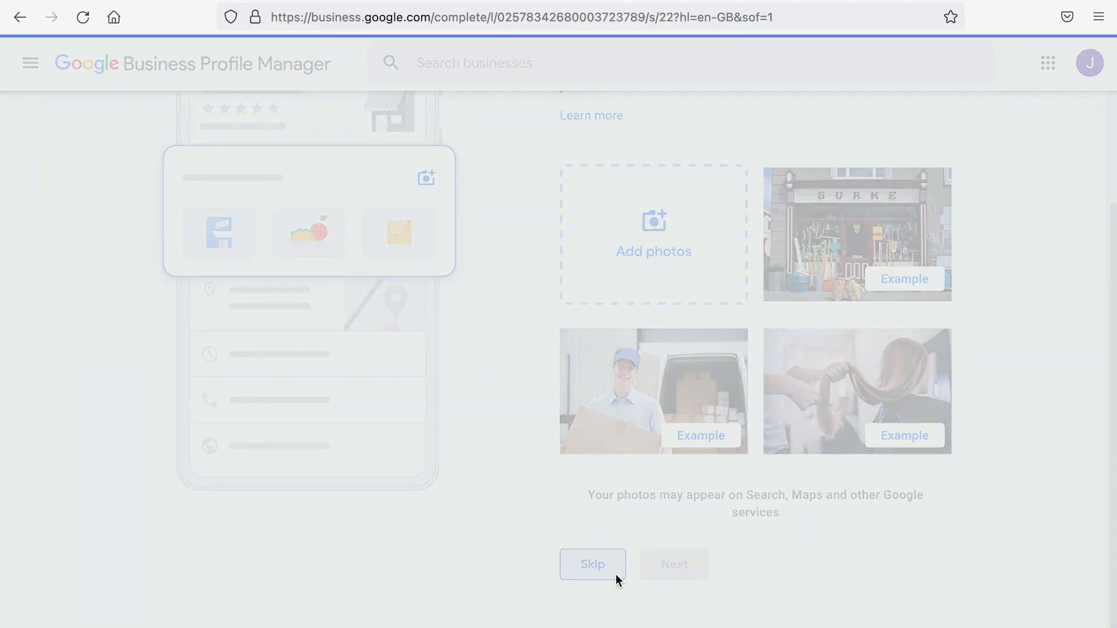
click(597, 341)
Step: Open the Tampines branch profile's Info page from the business profiles list
click(616, 412)
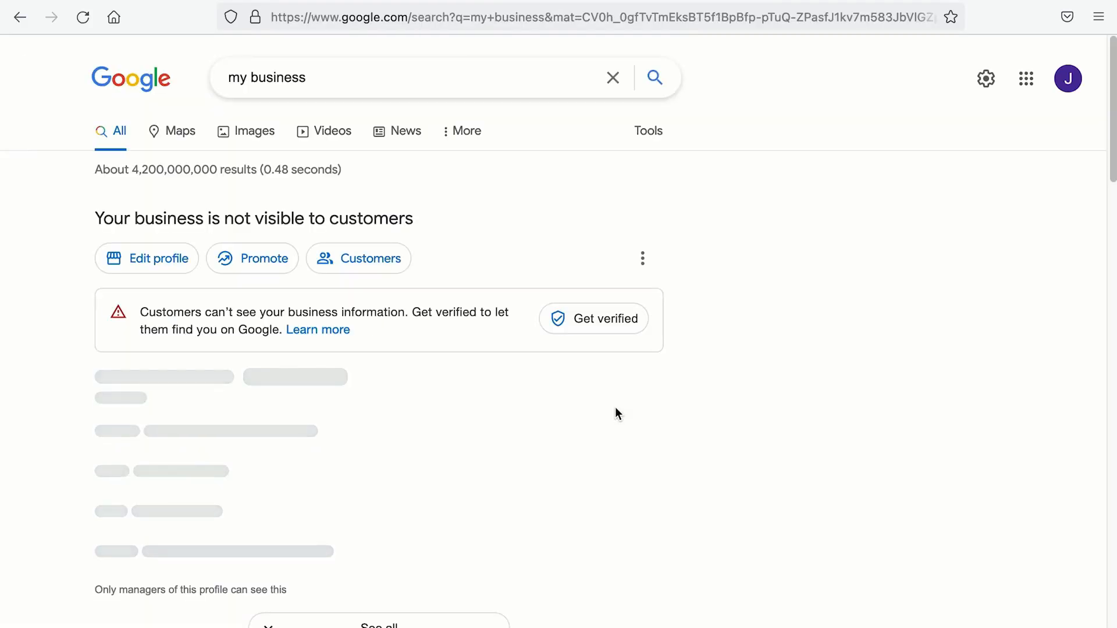
click(643, 259)
click(696, 440)
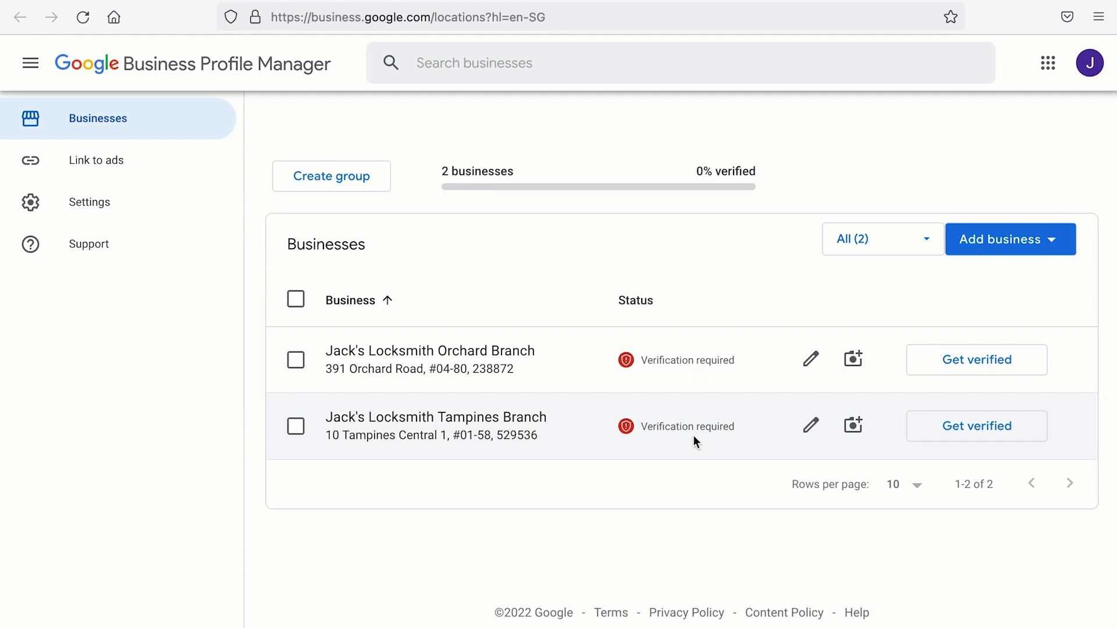
click(481, 439)
click(138, 315)
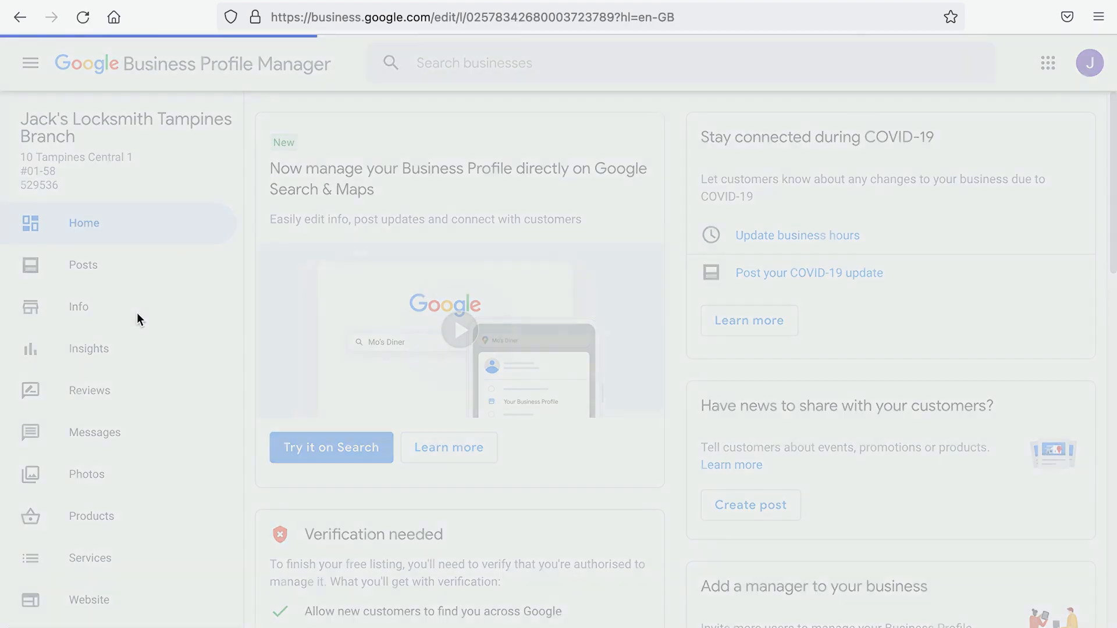
Step: Select and copy the four service-area names from the Info page
scroll(468, 391, down, 8)
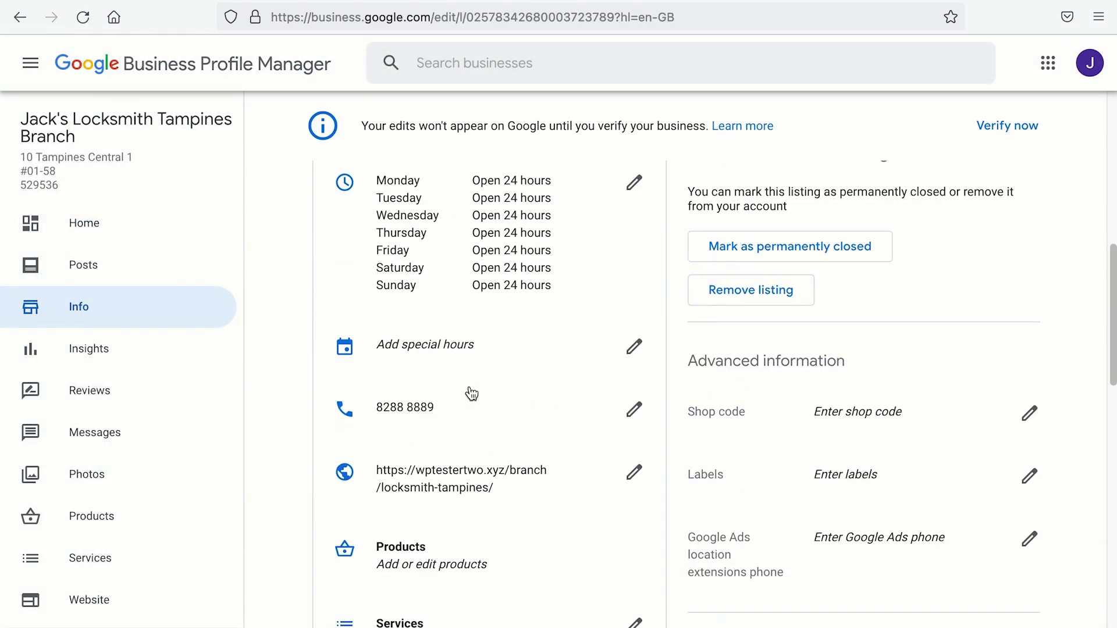
scroll(471, 395, up, 4)
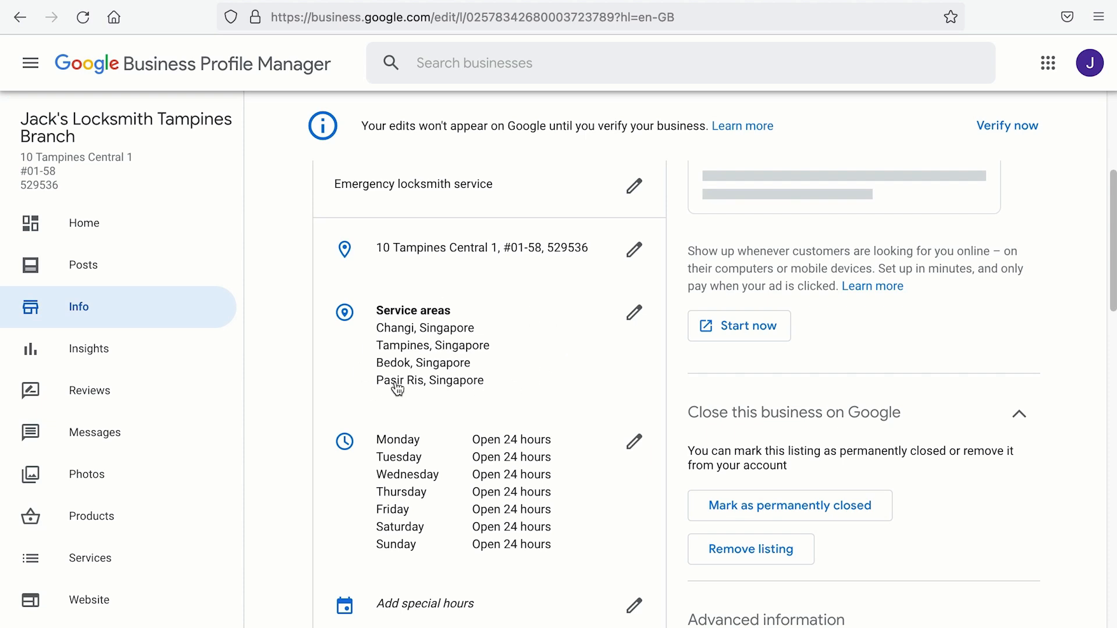
drag(493, 387, 378, 326)
right_click(378, 326)
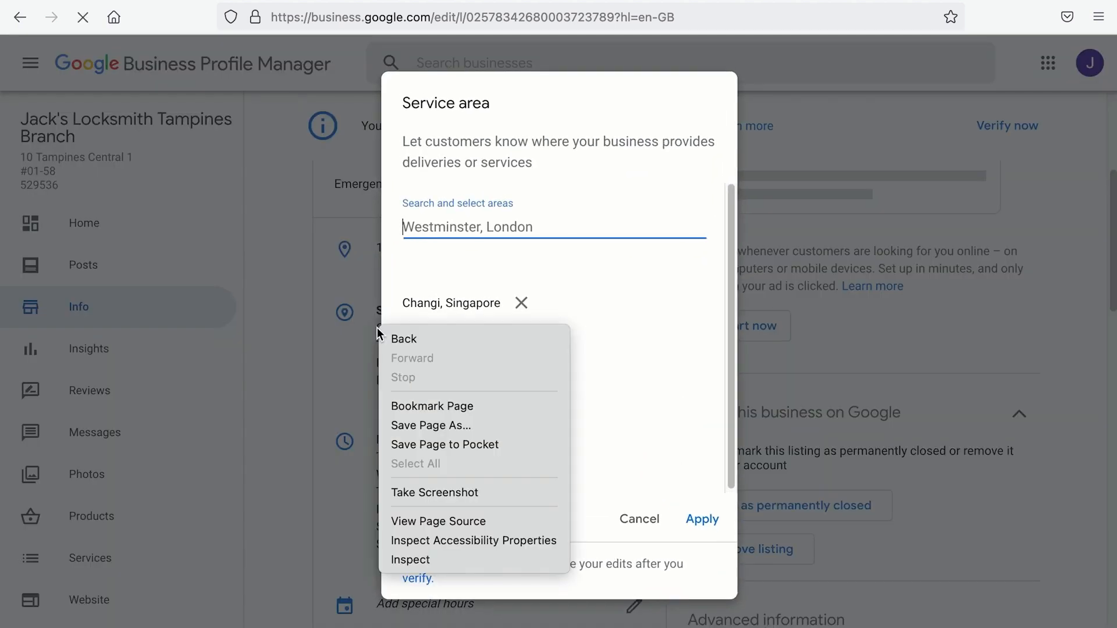
click(589, 455)
drag(589, 455, 405, 298)
right_click(406, 299)
click(424, 314)
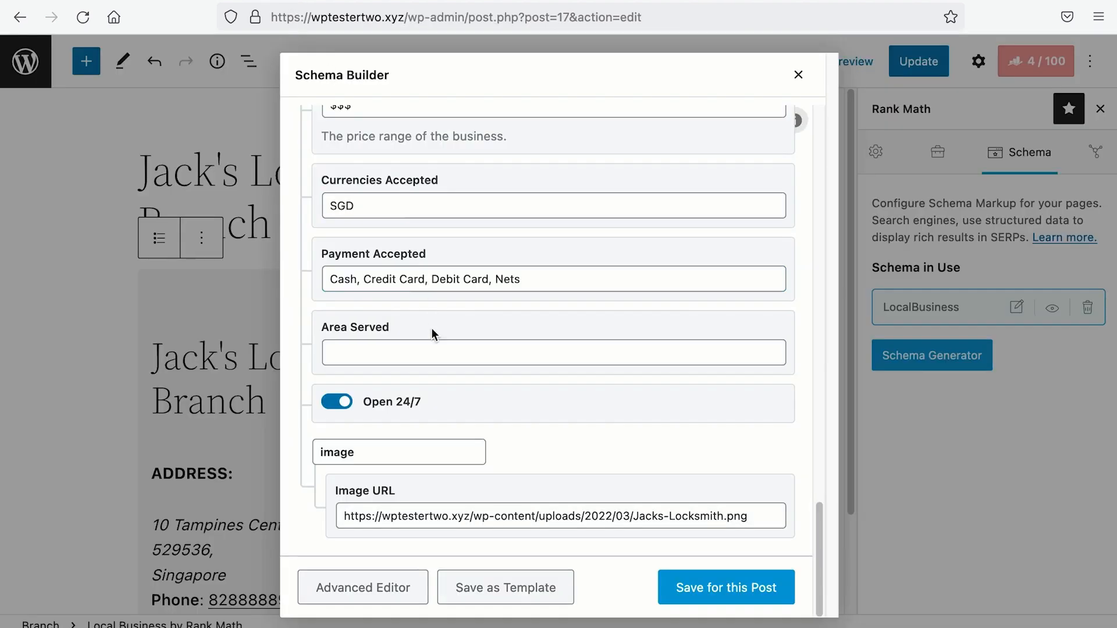
Step: Paste the areas into Area Served, strip the repeated 'Singapore', then save the schema and update
click(434, 357)
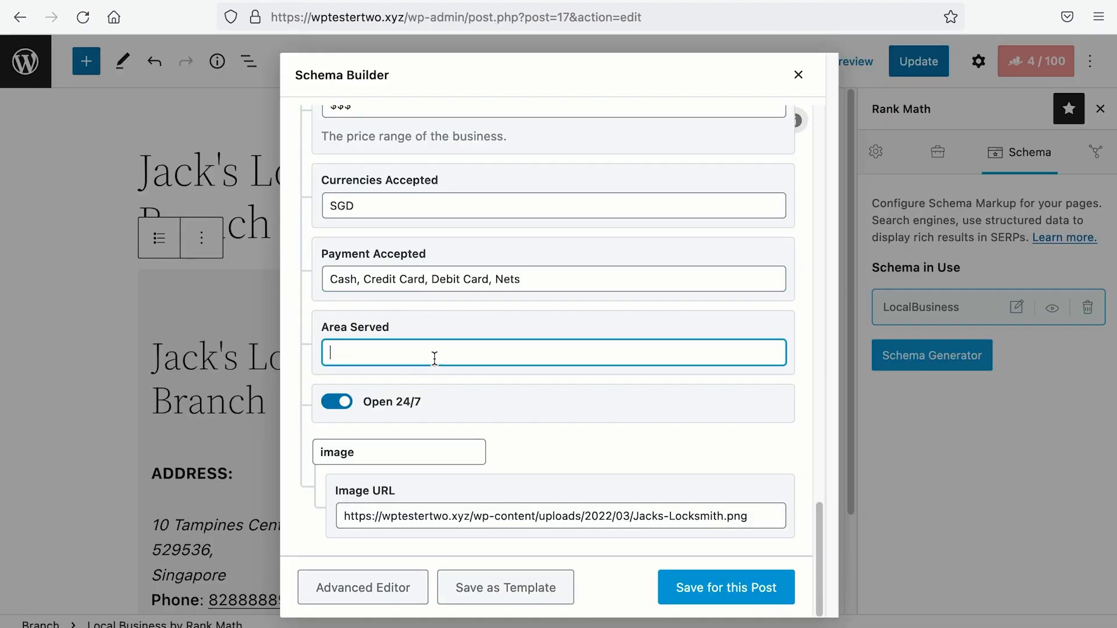
key(super+v)
double_click(402, 353)
key(BackSpace)
drag(431, 353, 653, 351)
key(BackSpace)
double_click(497, 353)
key(BackSpace)
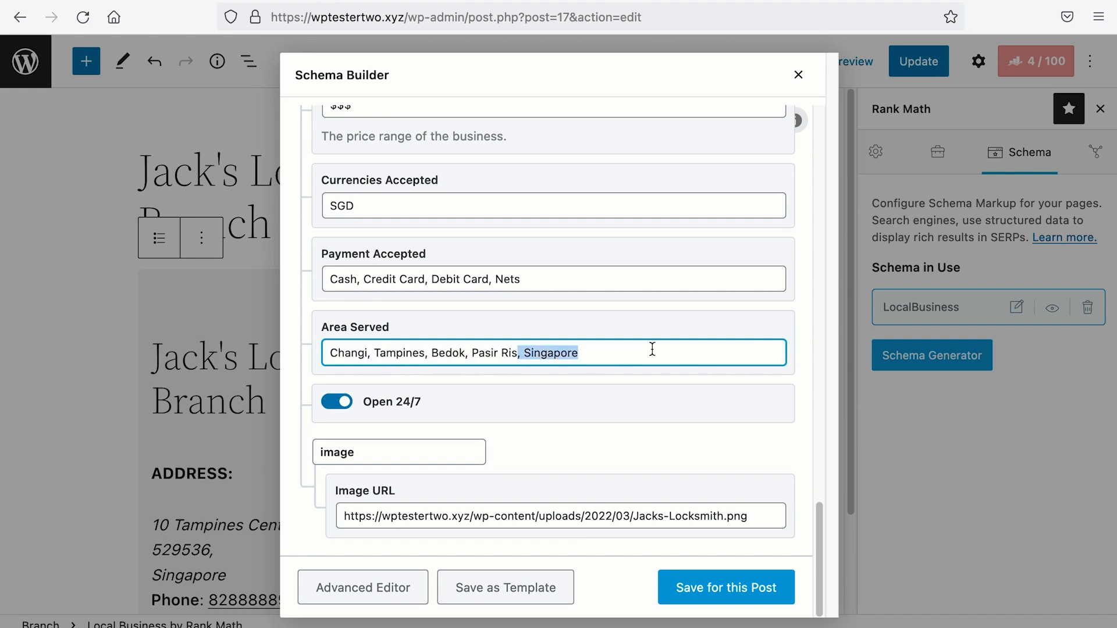
click(723, 588)
click(924, 54)
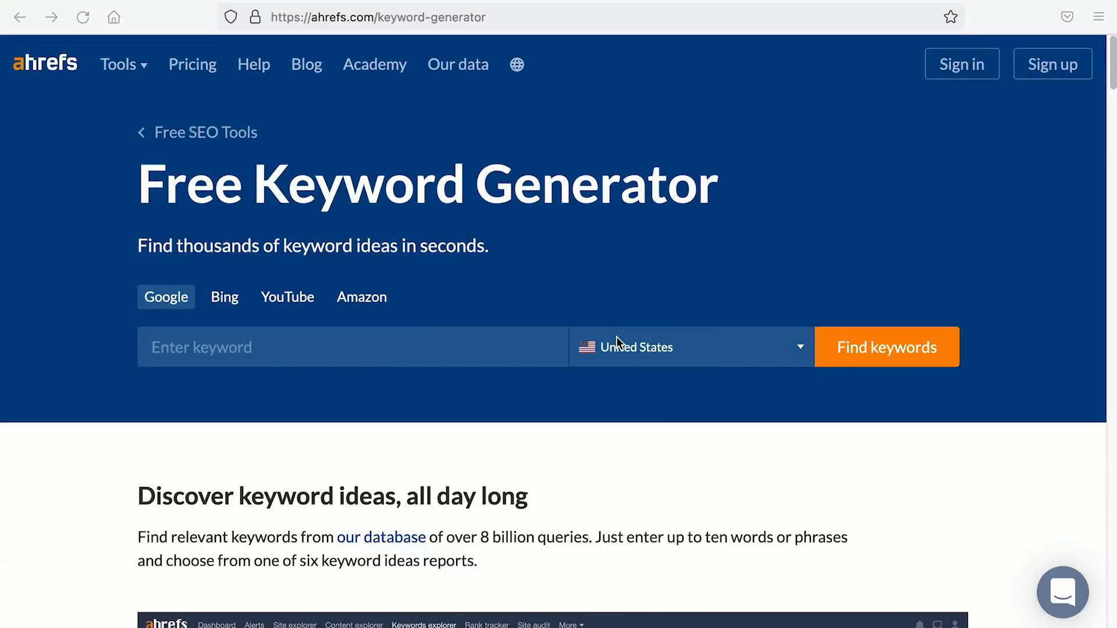
Step: Search Singapore keyword ideas for 'locksmith' in the Ahrefs Keyword Generator
click(648, 349)
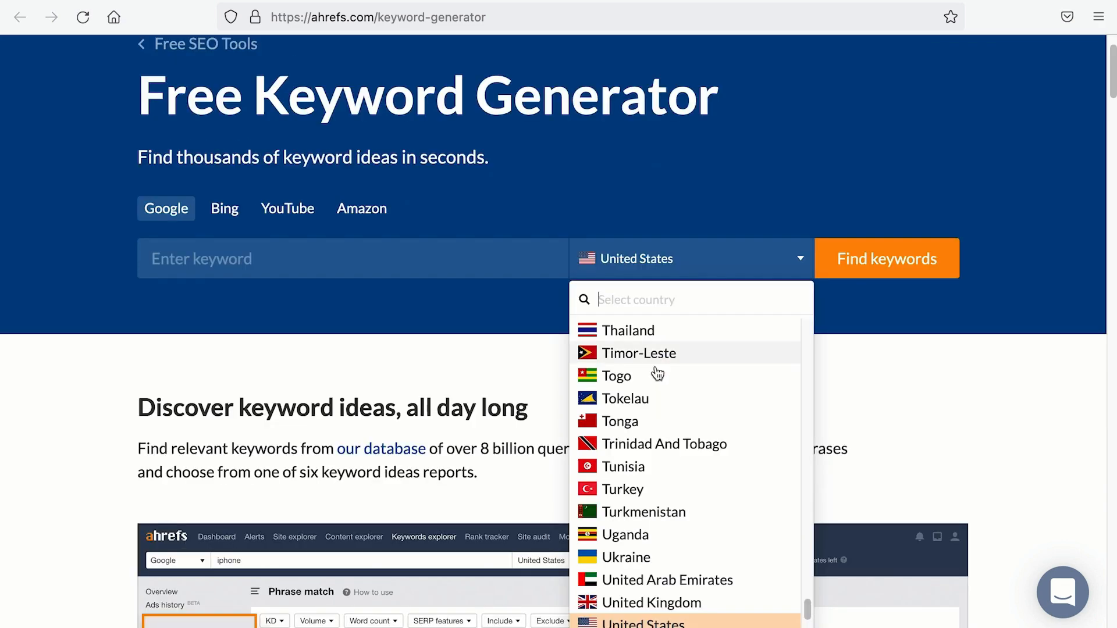
scroll(657, 377, up, 3)
scroll(654, 378, up, 8)
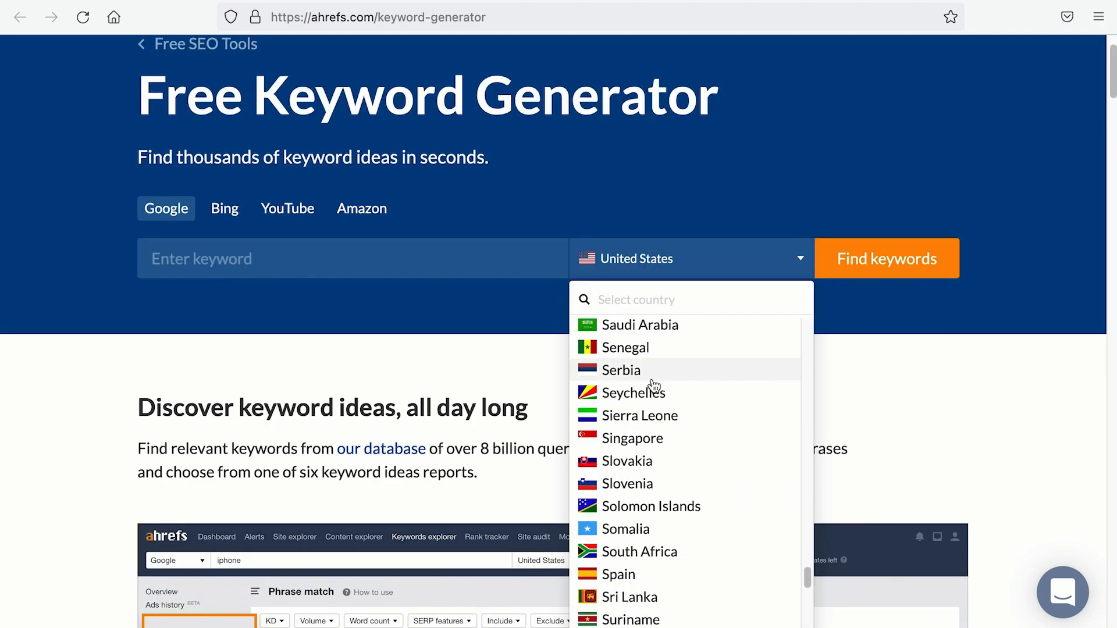
click(653, 441)
click(436, 256)
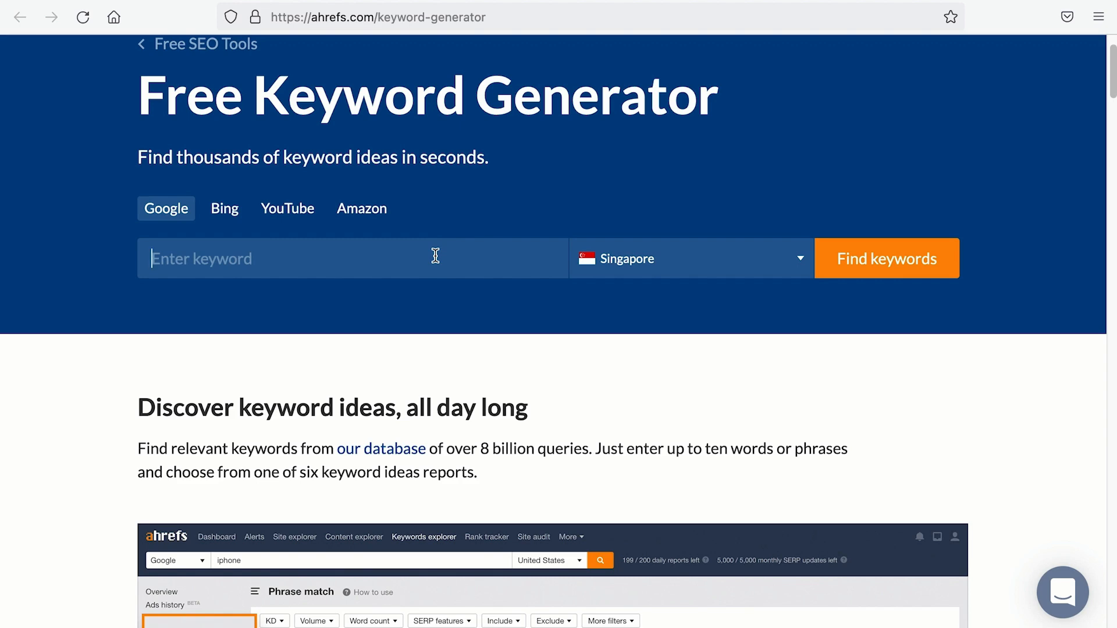
text(locksmith)
click(824, 265)
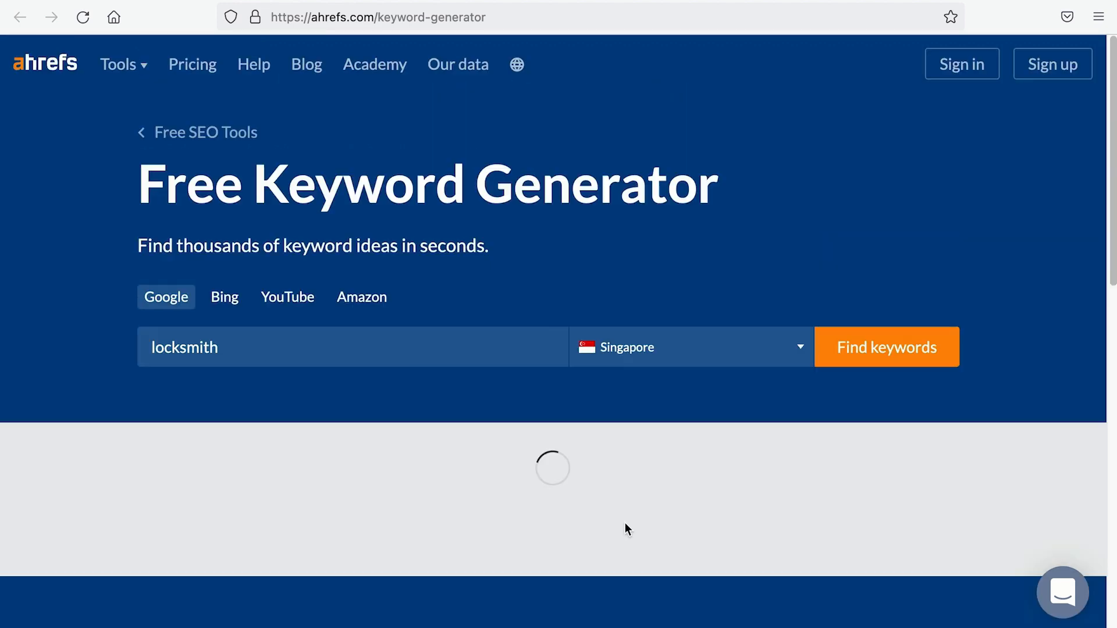
Step: Pick out '24 hour locksmith' and 'locksmith for letterbox' from the results
scroll(627, 528, down, 4)
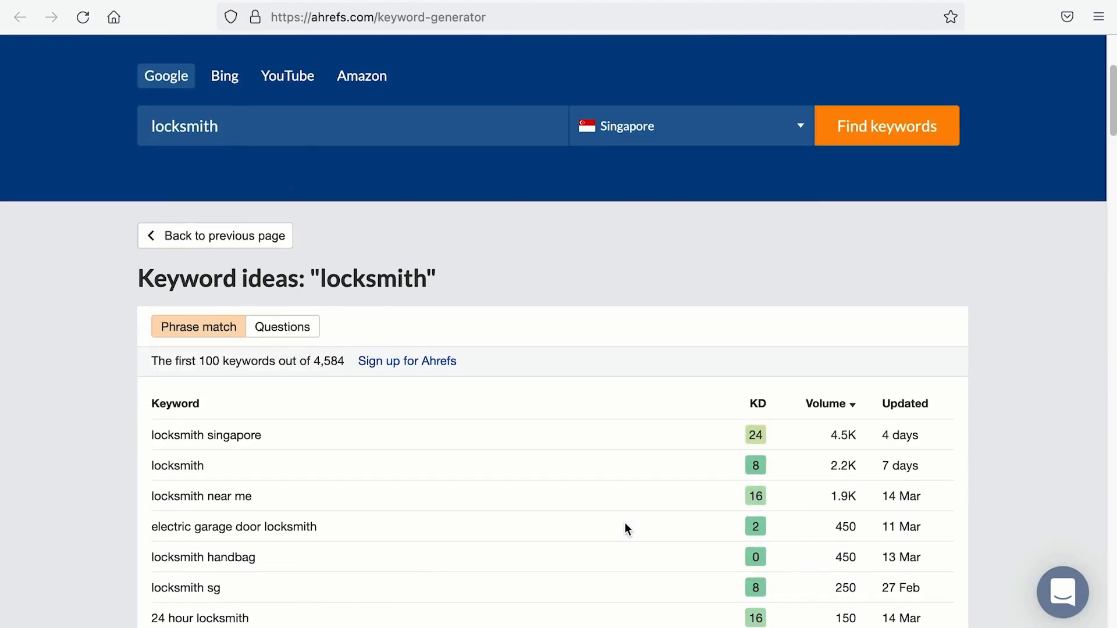
scroll(626, 529, down, 4)
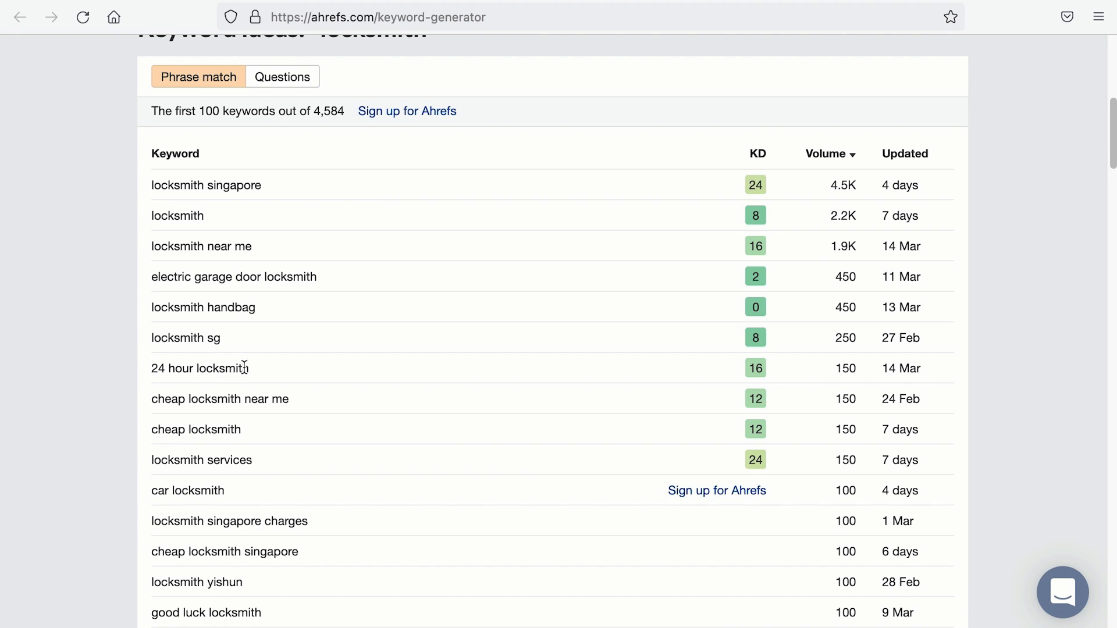
scroll(276, 368, down, 5)
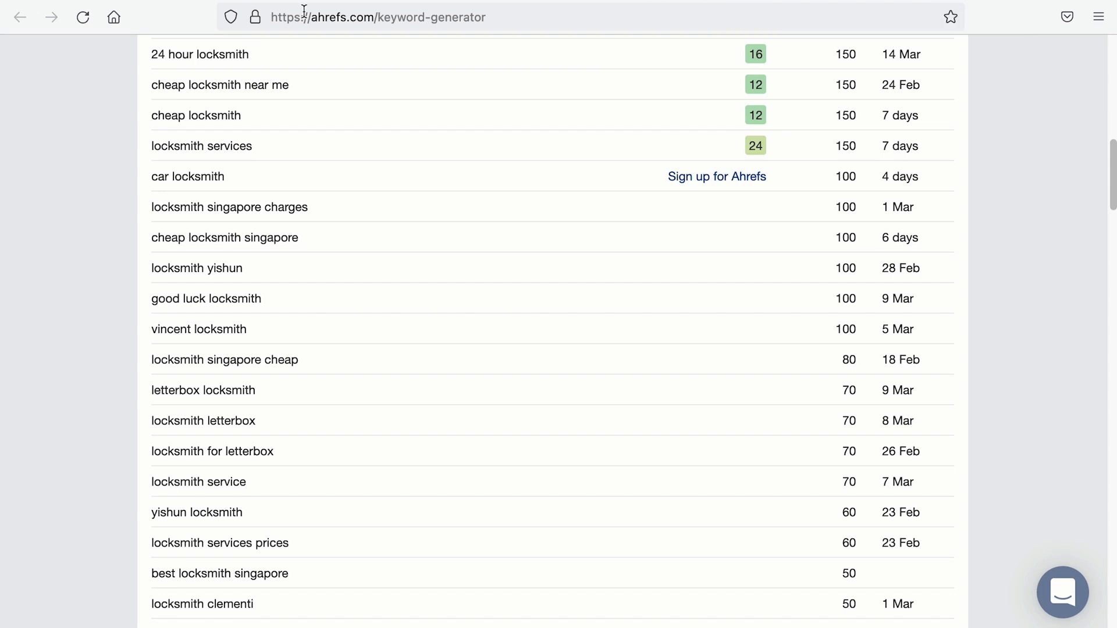
drag(151, 54, 262, 56)
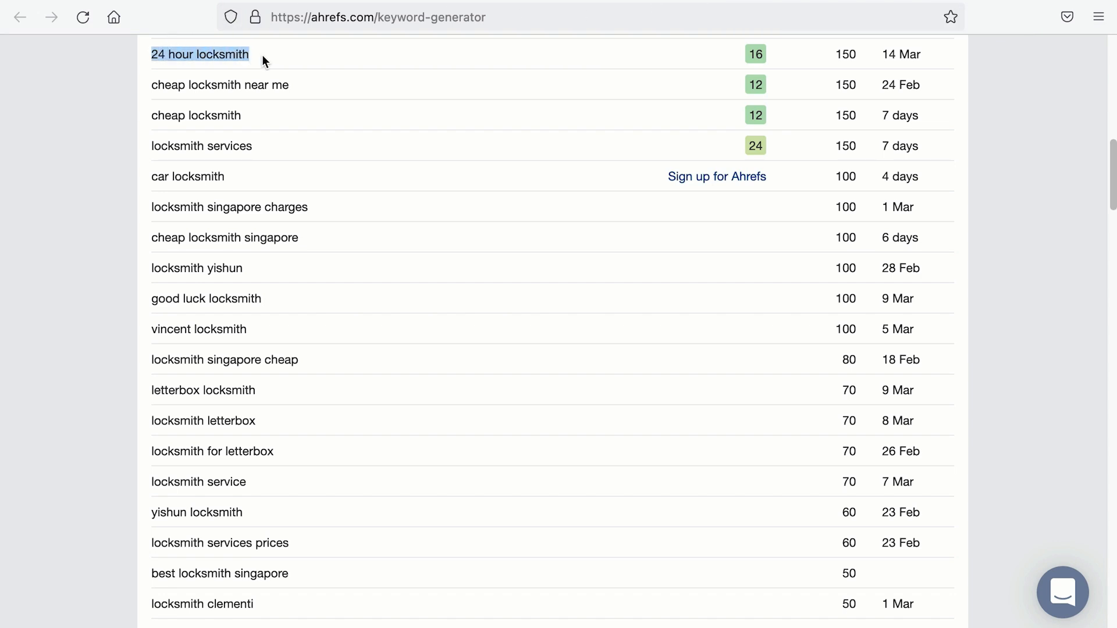
drag(146, 452, 305, 460)
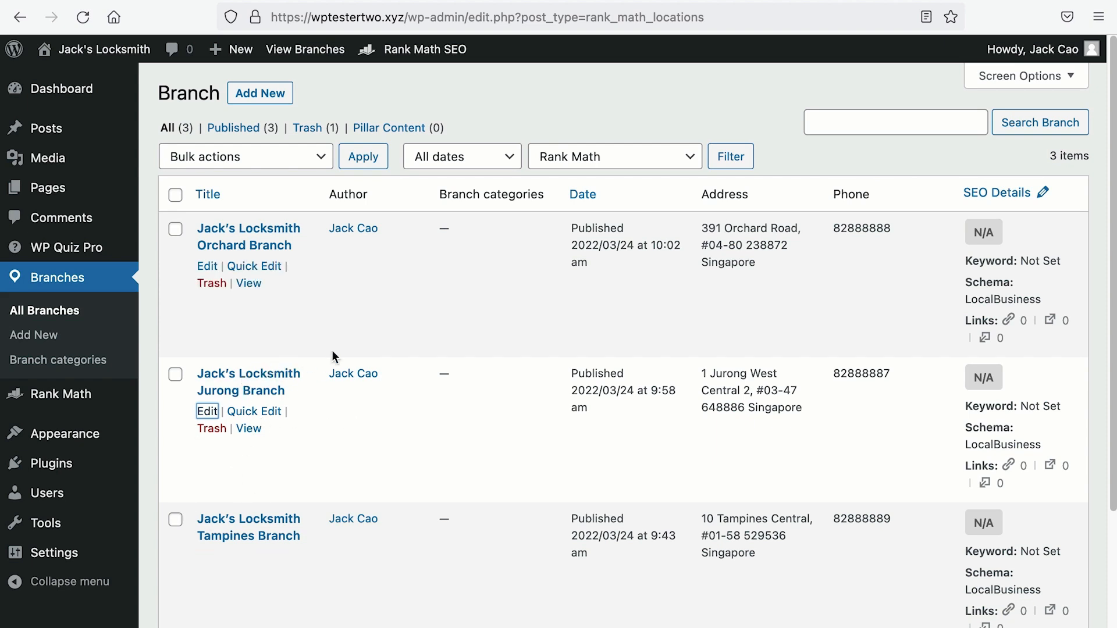
Step: Write a Tampines intro paragraph under the title beginning 'If you are living in Tampines'
click(210, 536)
click(297, 312)
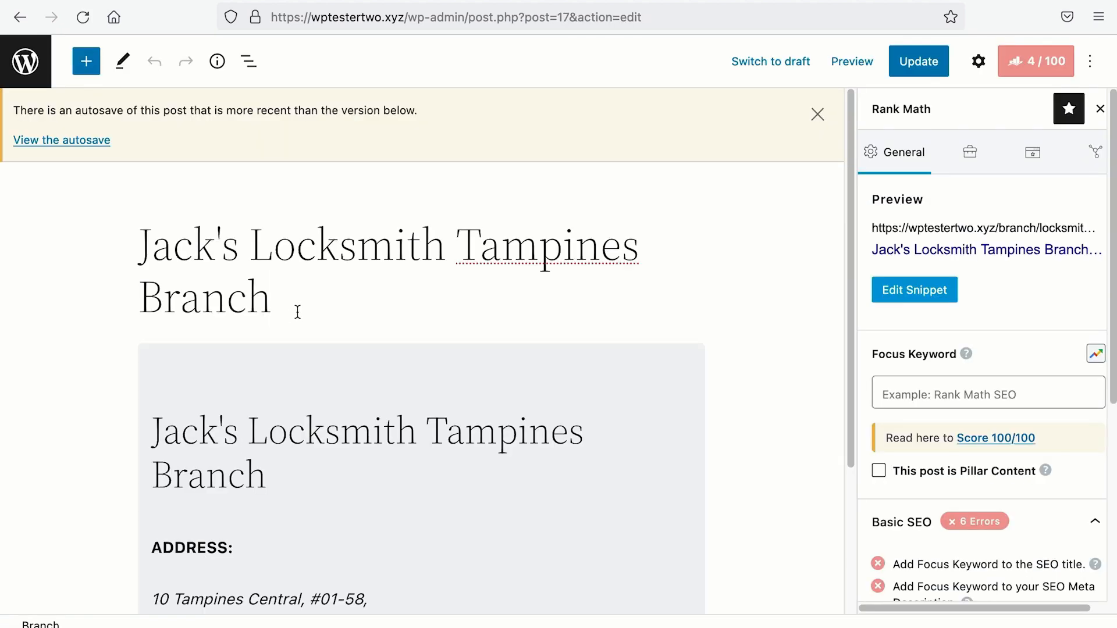
key(Return)
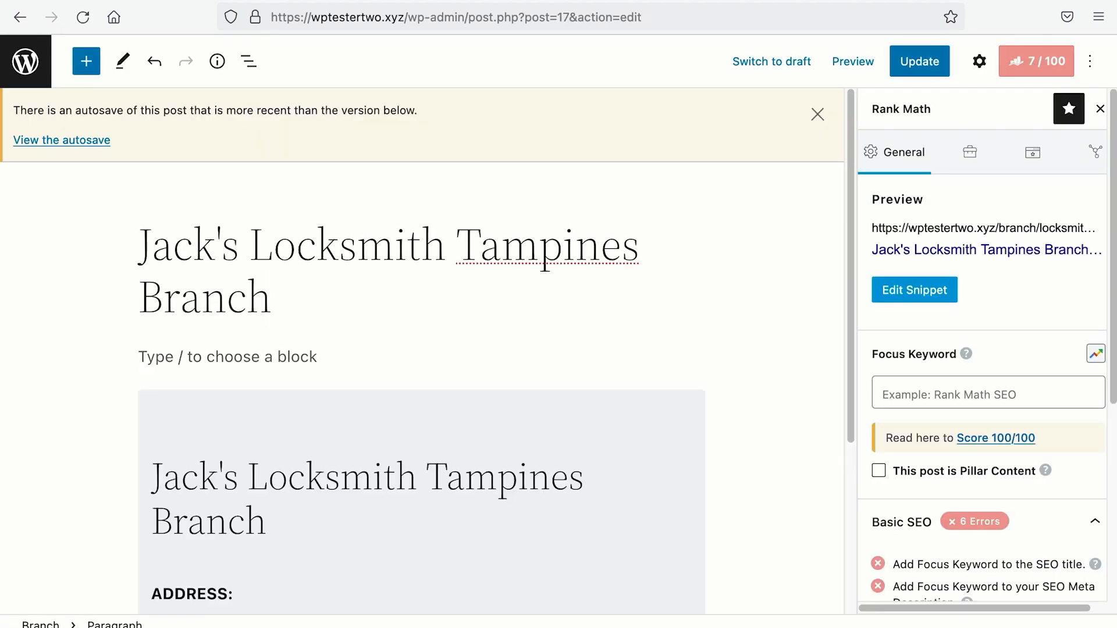
text(If you a)
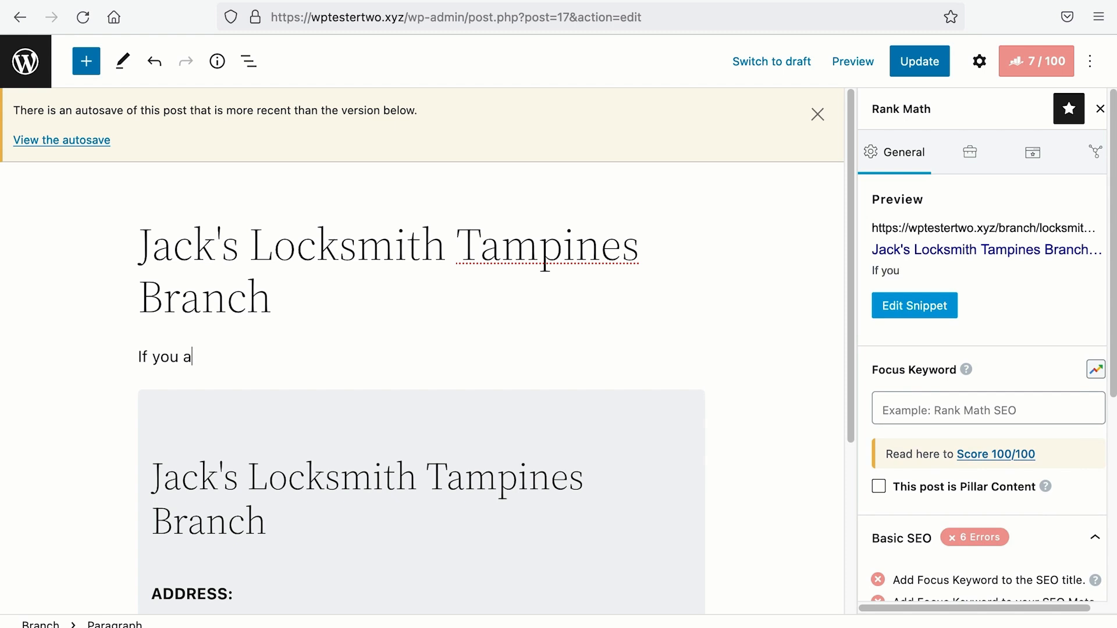
text(re living in)
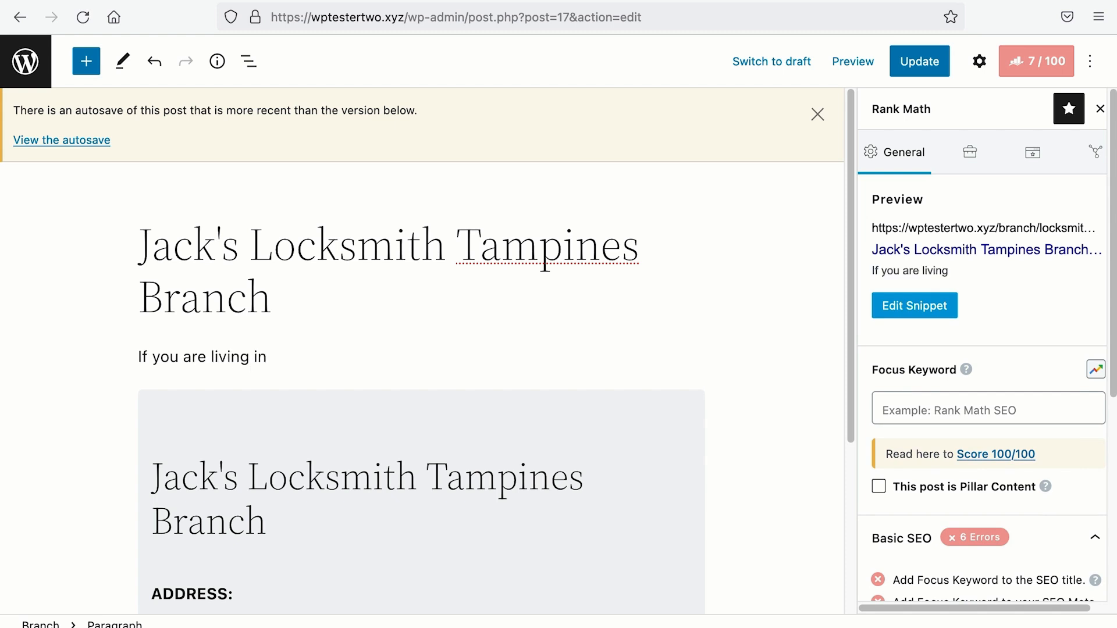
text( Tampines, a)
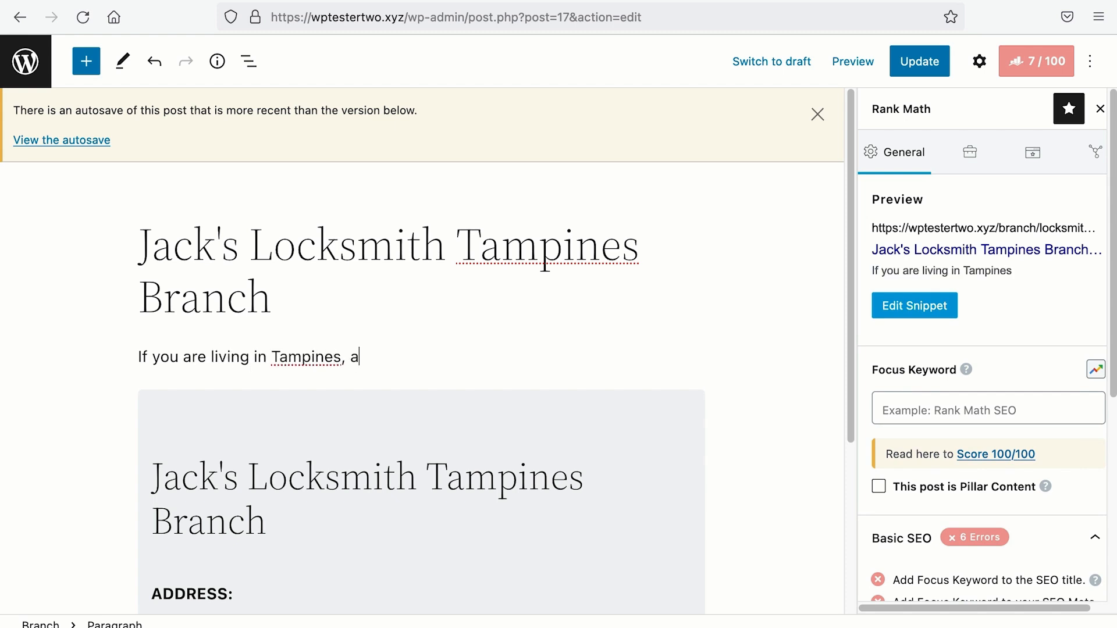
text(nd you foud)
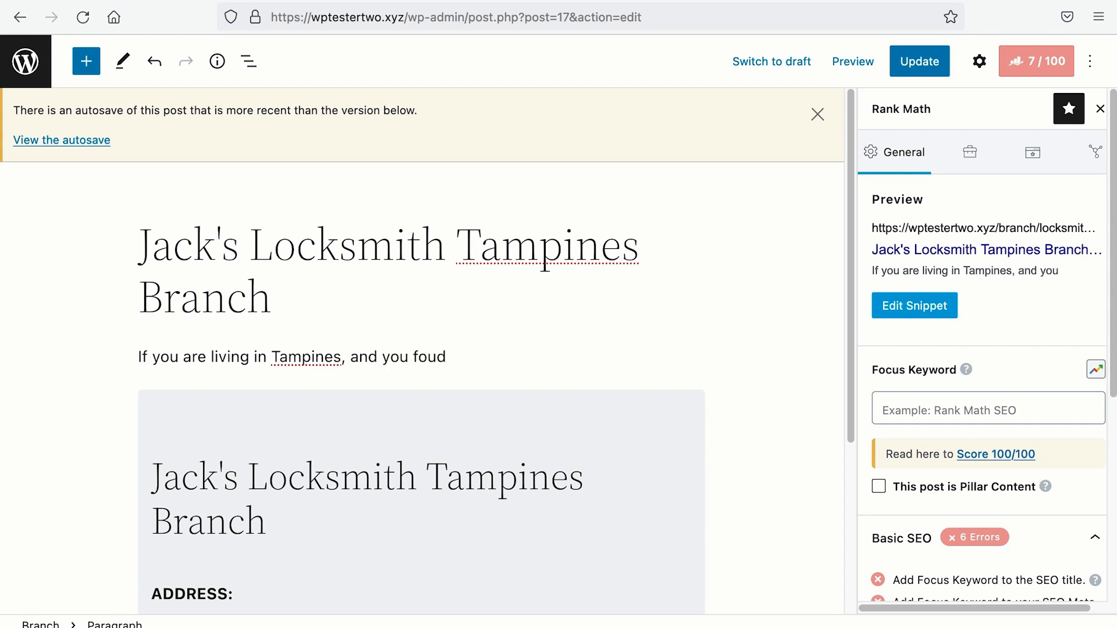
key(BackSpace)
text(nd yourself)
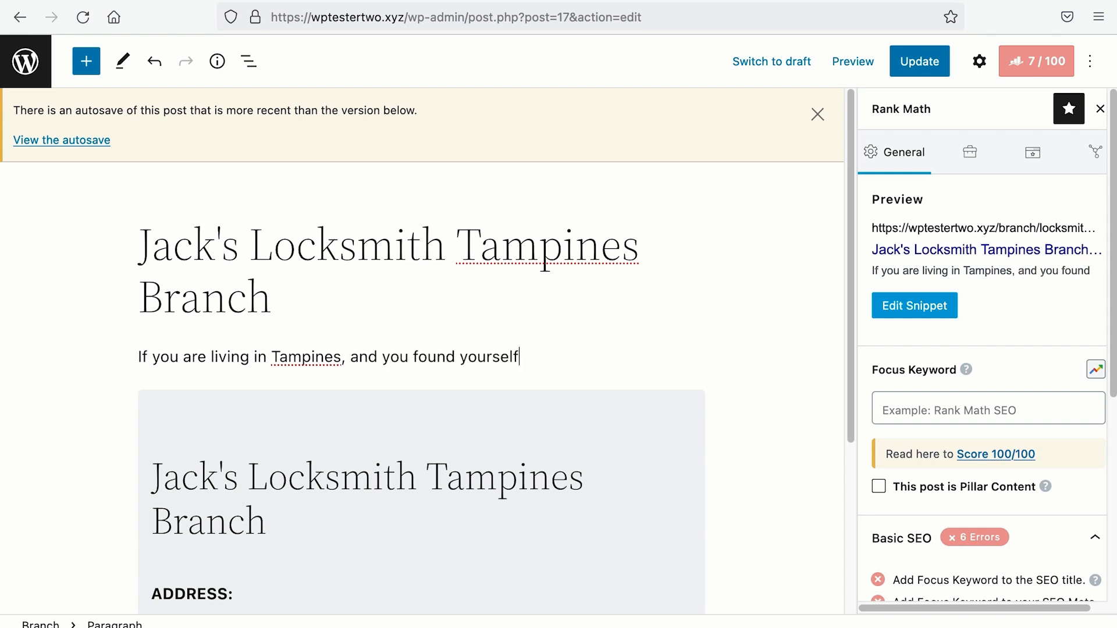
text( locked out)
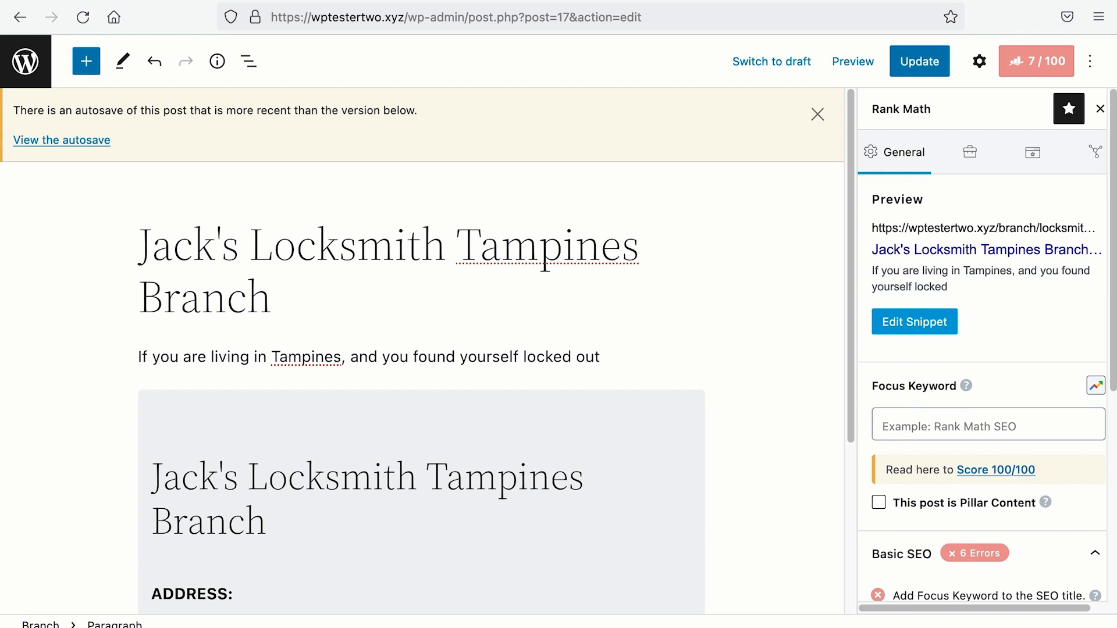
text( of youe)
key(BackSpace)
key(BackSpace)
text(r house or of)
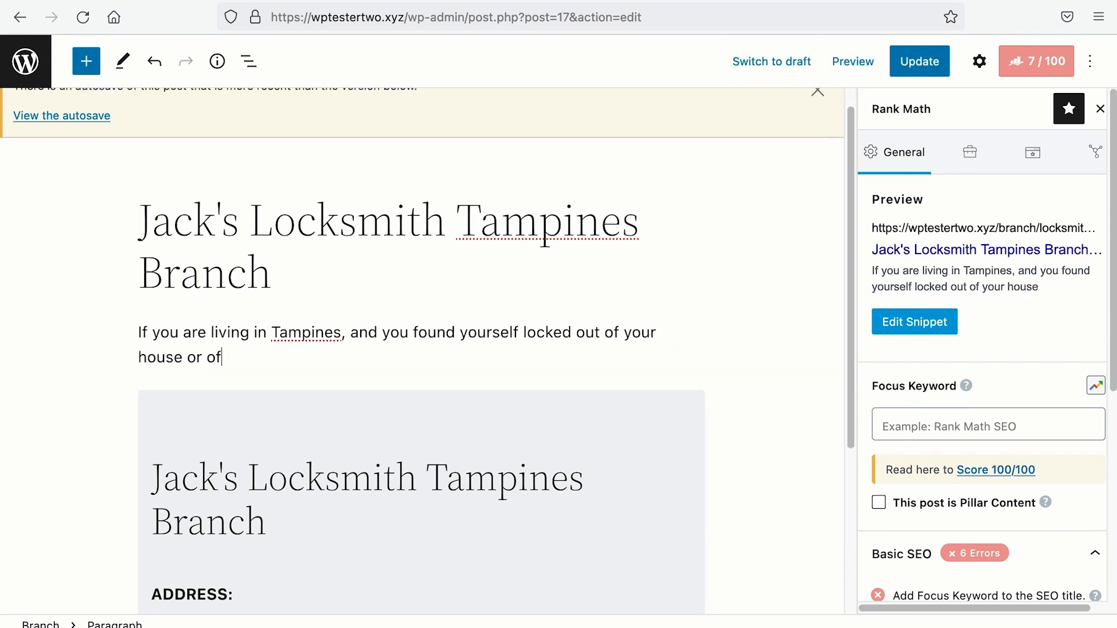
text(fice, no matter)
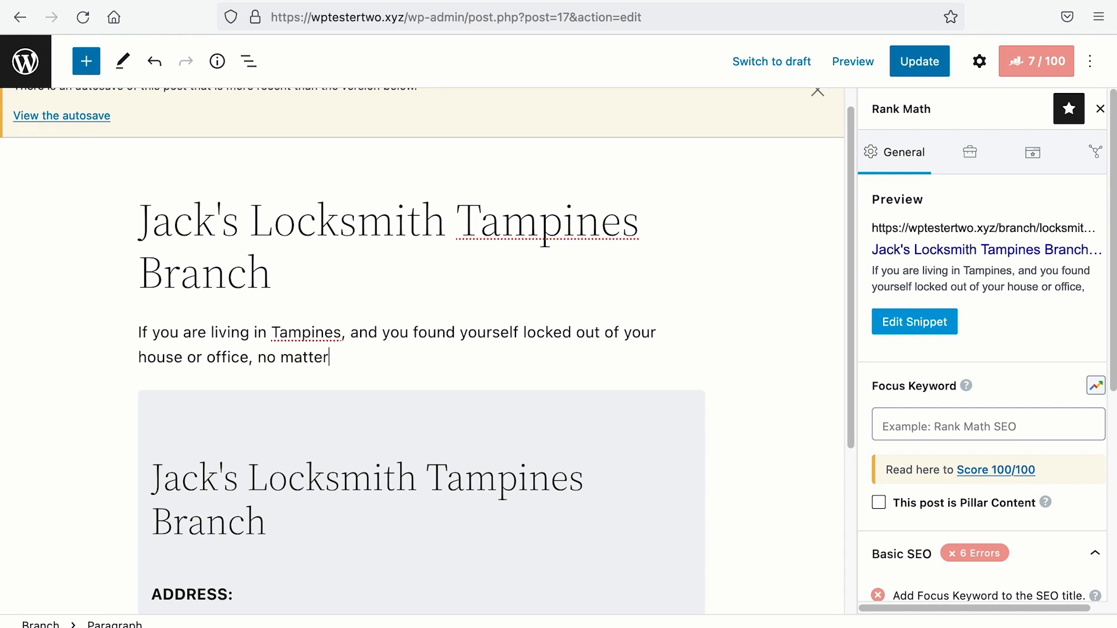
text( how early or )
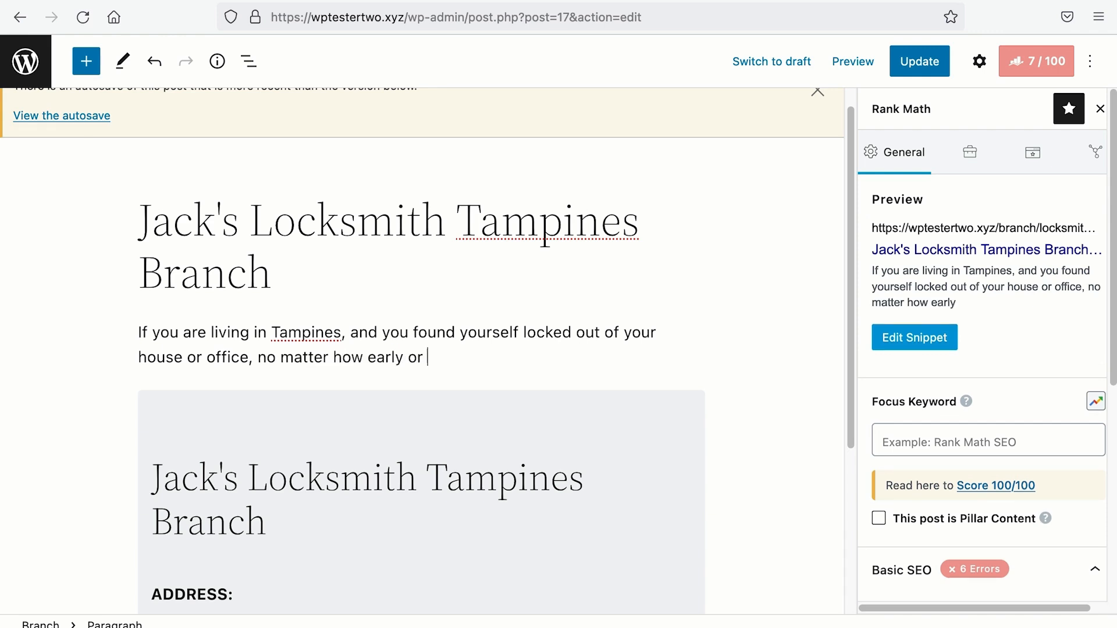
text(late you are in distress, fear not, we a)
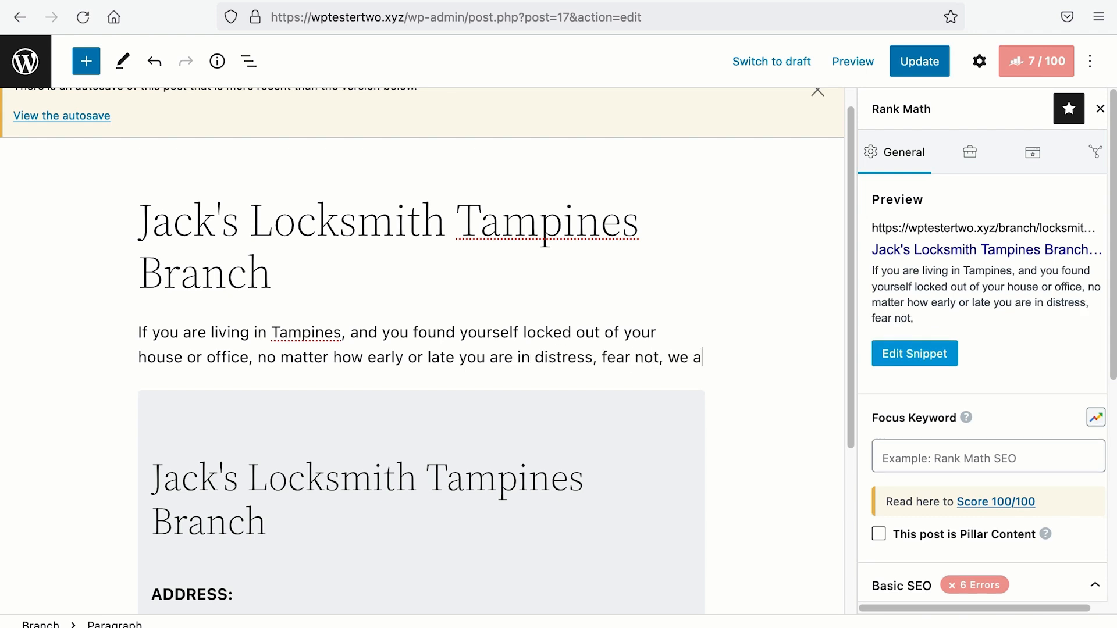
text(re a 24 hour locksmith)
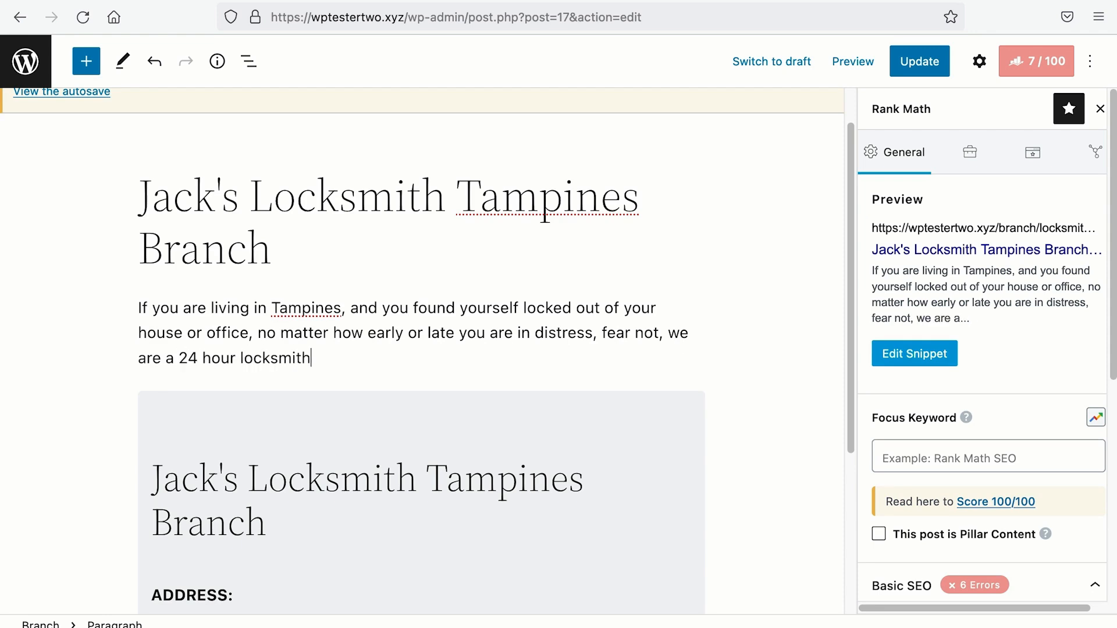
text( that will get)
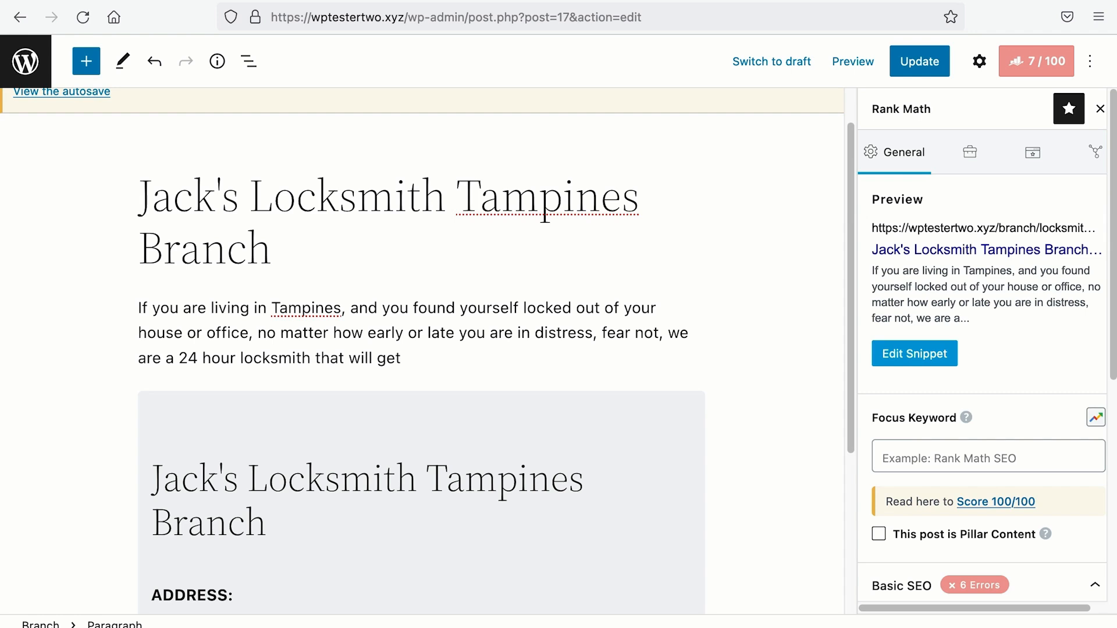
text( any doors open for yo)
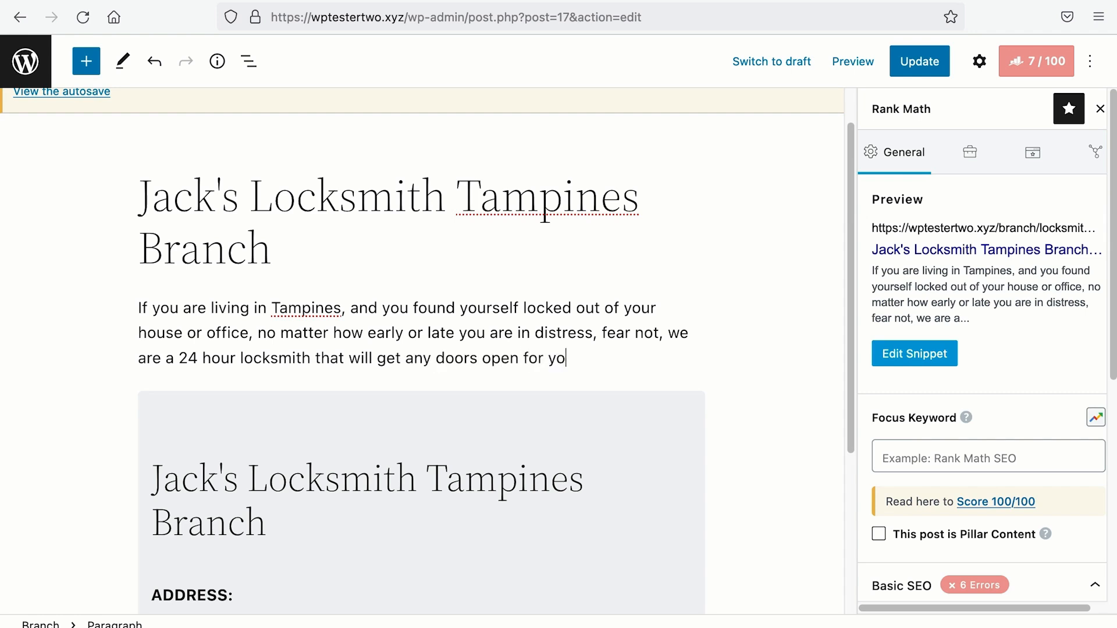
text(u legitimately. Ev)
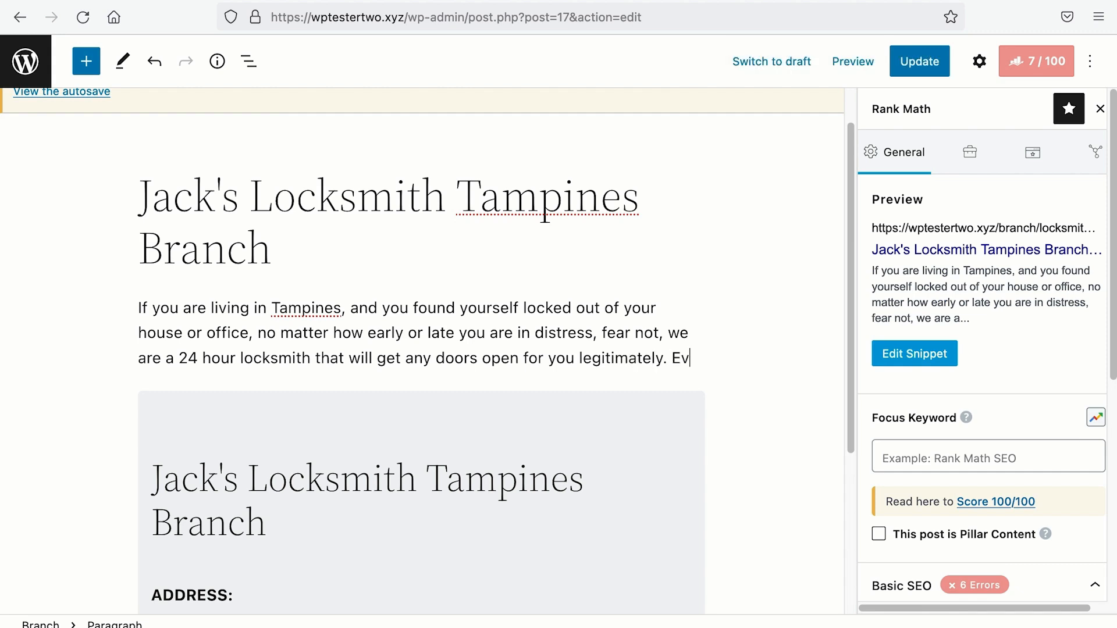
text(en if you)
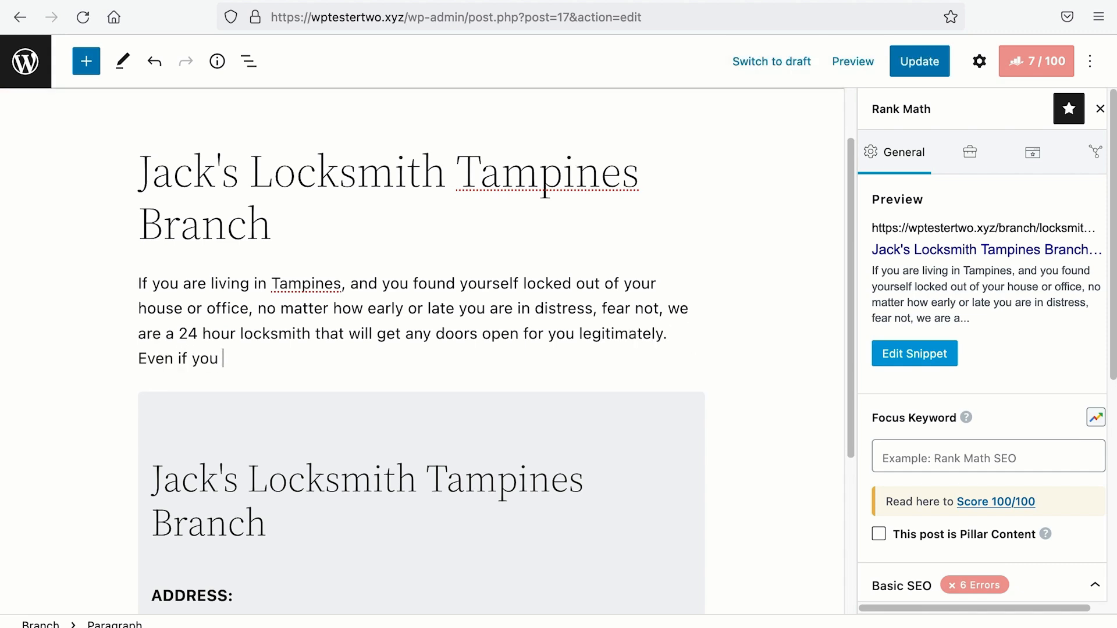
text( need a locksmith for letterbox at 7a)
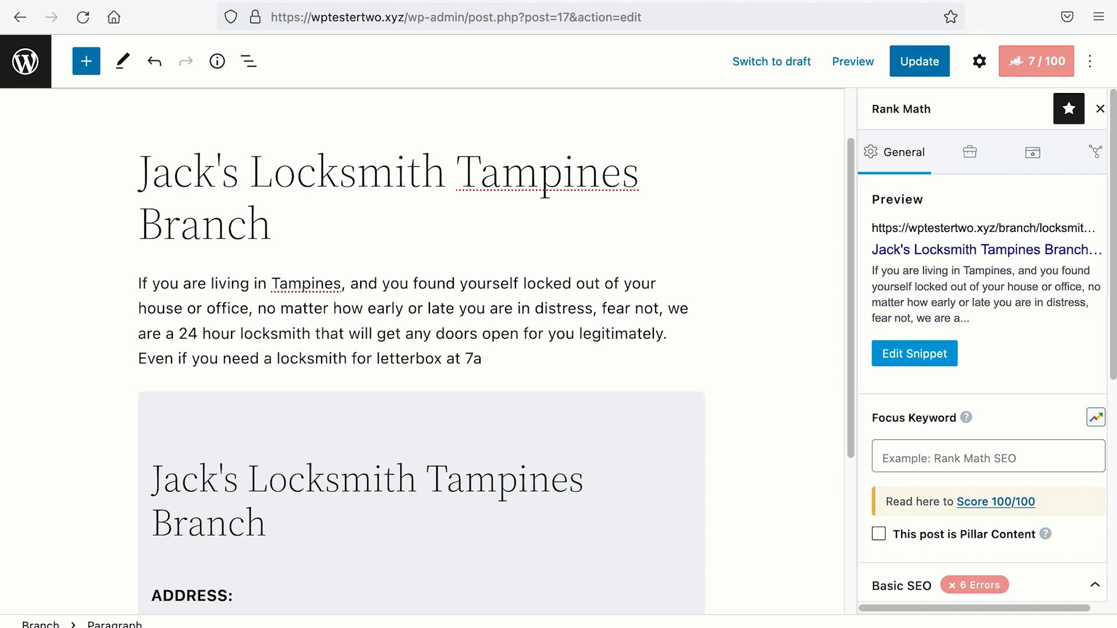
text(m, we will be there for you.)
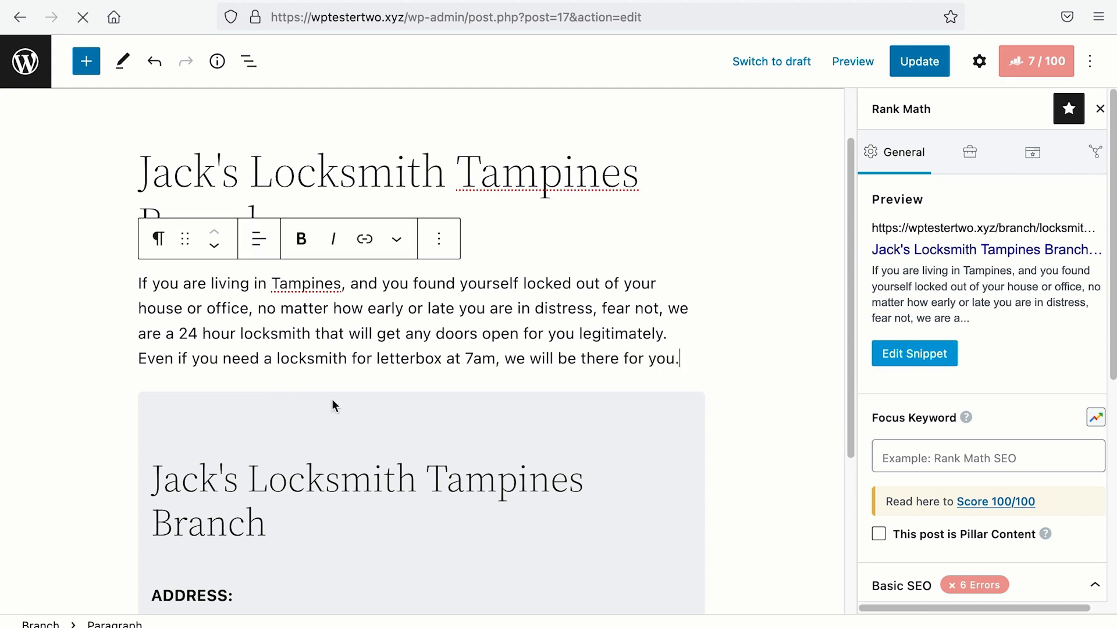
drag(279, 361, 447, 360)
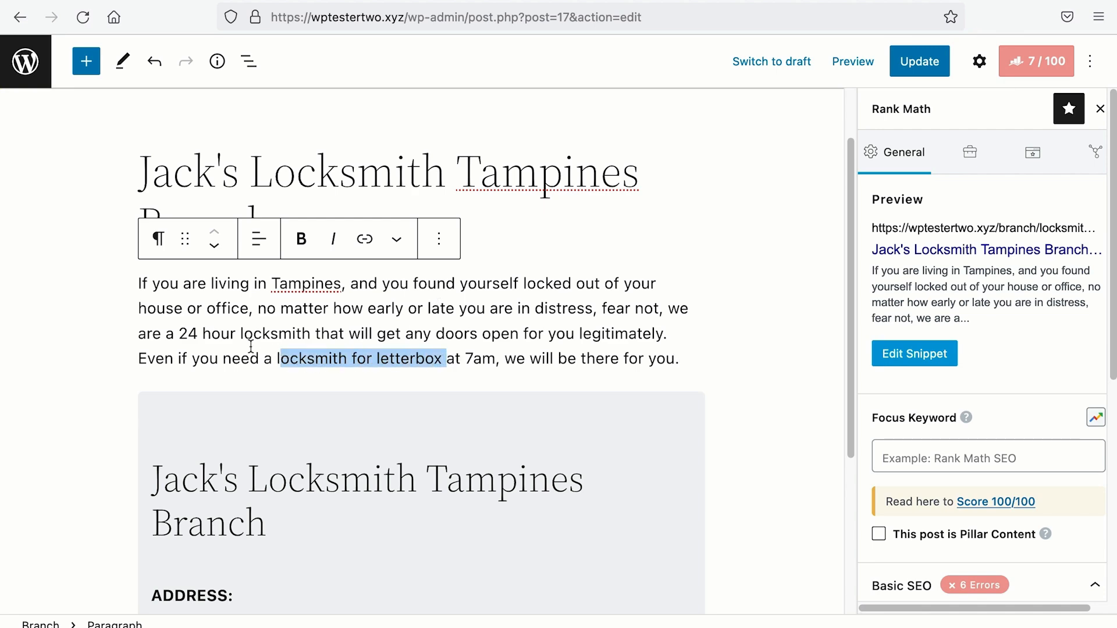
drag(179, 334, 303, 334)
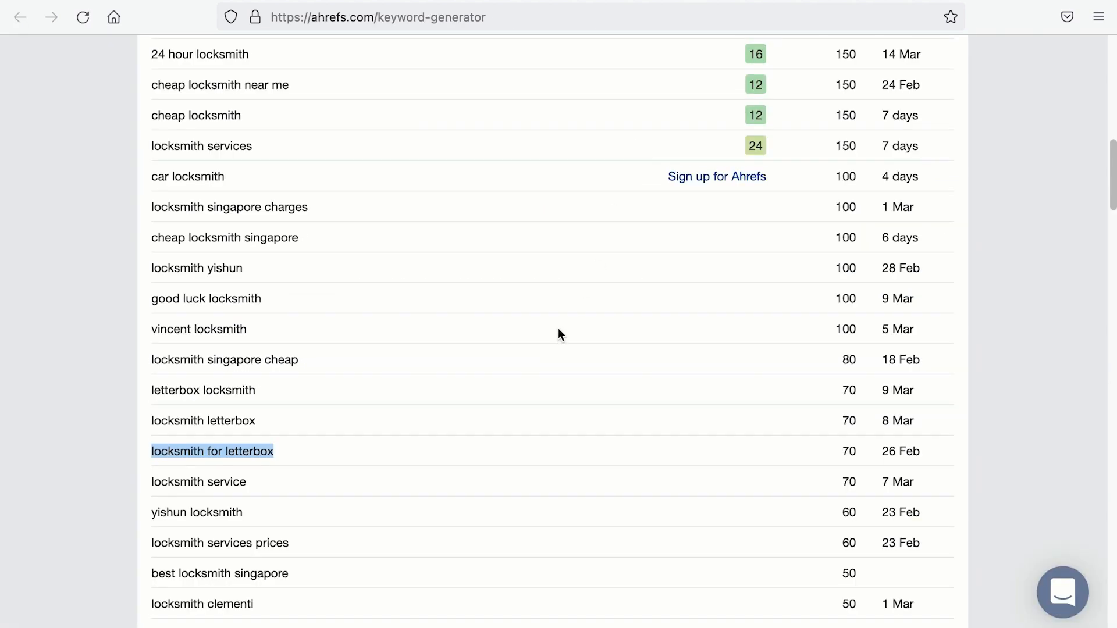
scroll(560, 336, down, 8)
scroll(561, 326, up, 2)
scroll(560, 322, up, 9)
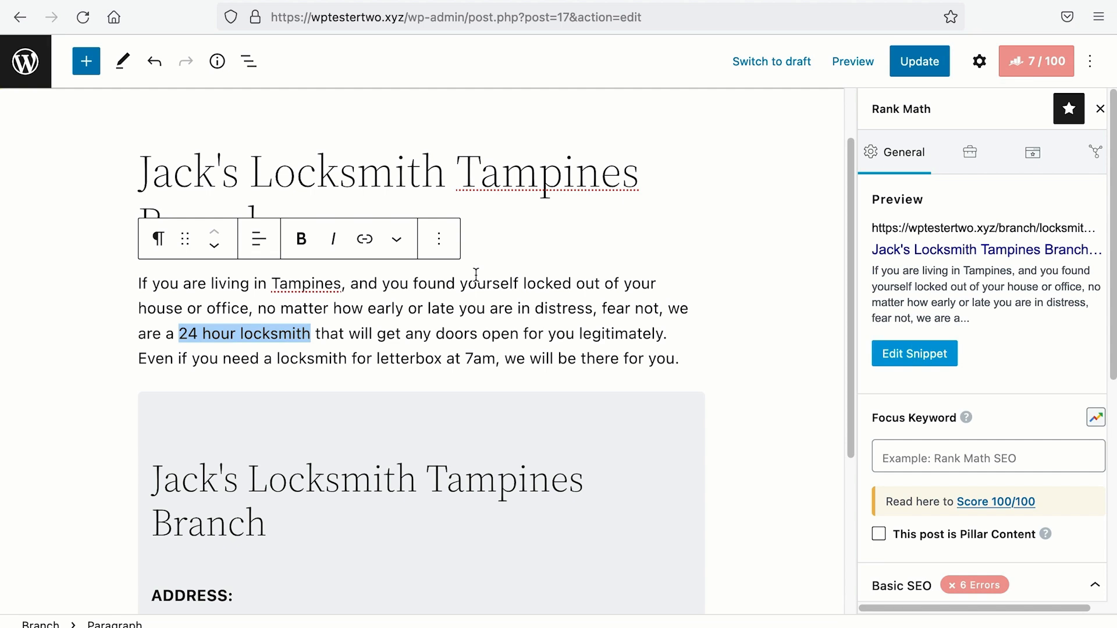
Step: Insert the testimonial cards image from the Media Library below the address box
scroll(476, 275, down, 5)
click(696, 588)
click(696, 407)
click(276, 519)
click(82, 278)
click(1067, 589)
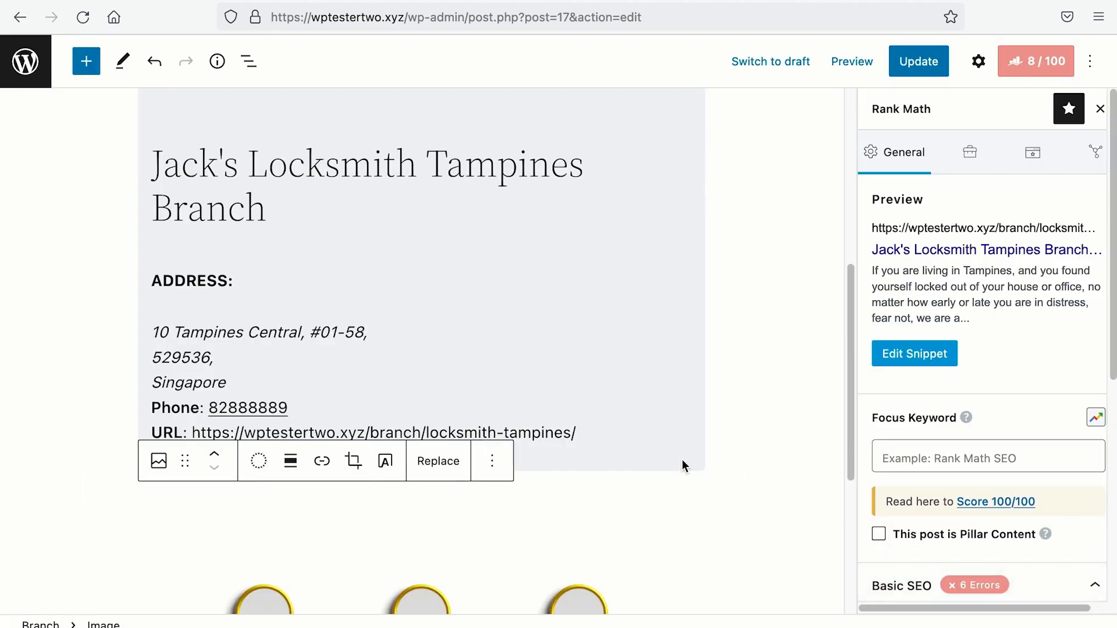
Step: Add the heading 'How long will we reach you?'
scroll(660, 450, down, 3)
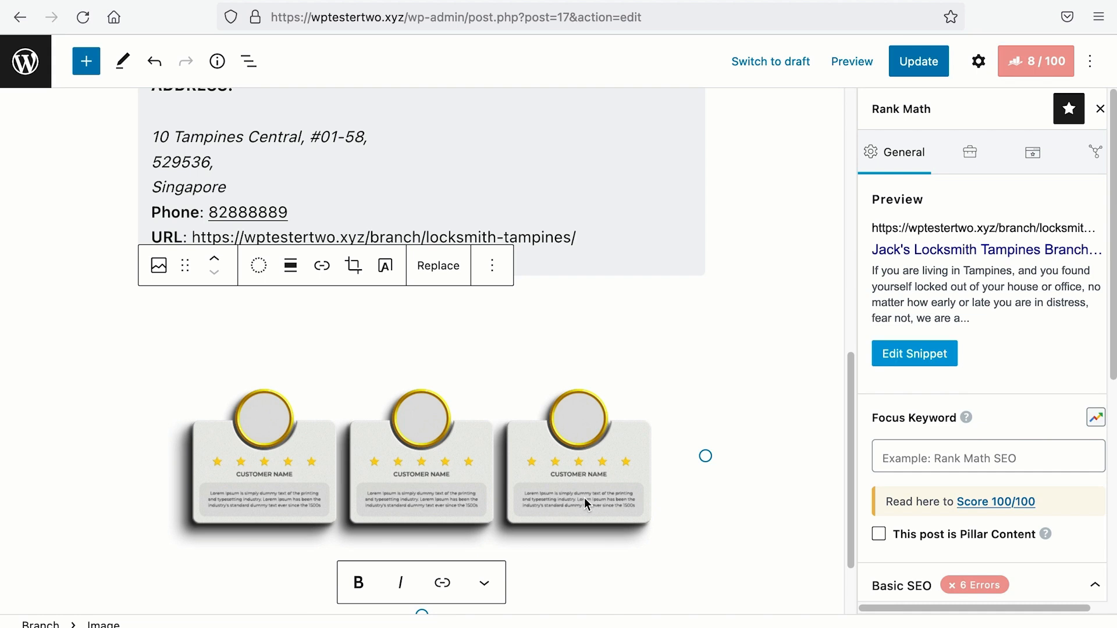
key(Return)
text(How long will we reach you?)
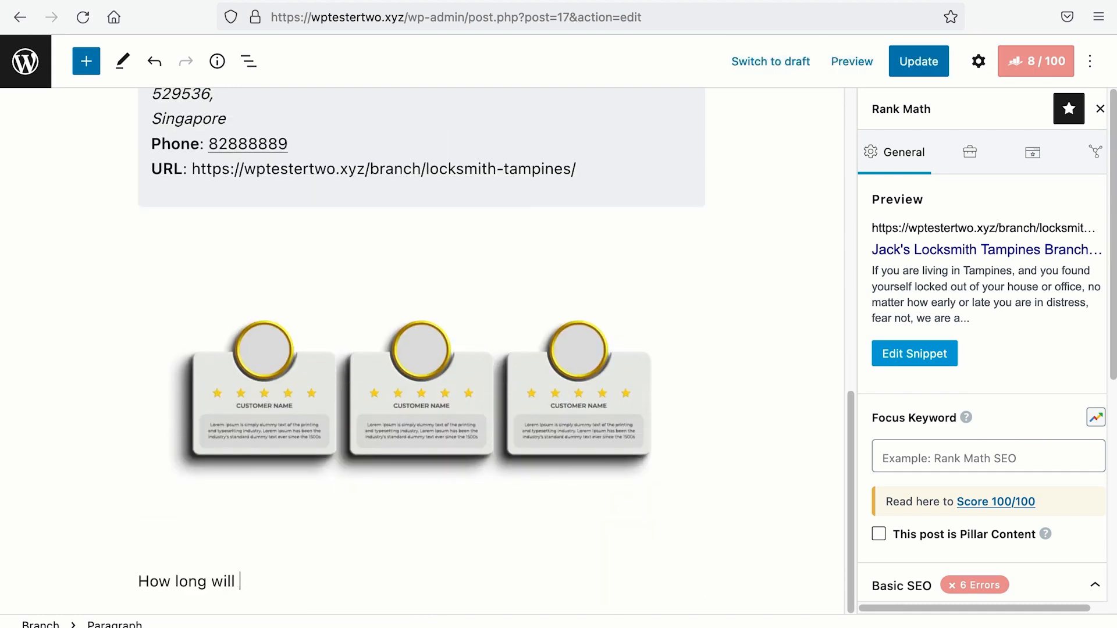
click(155, 536)
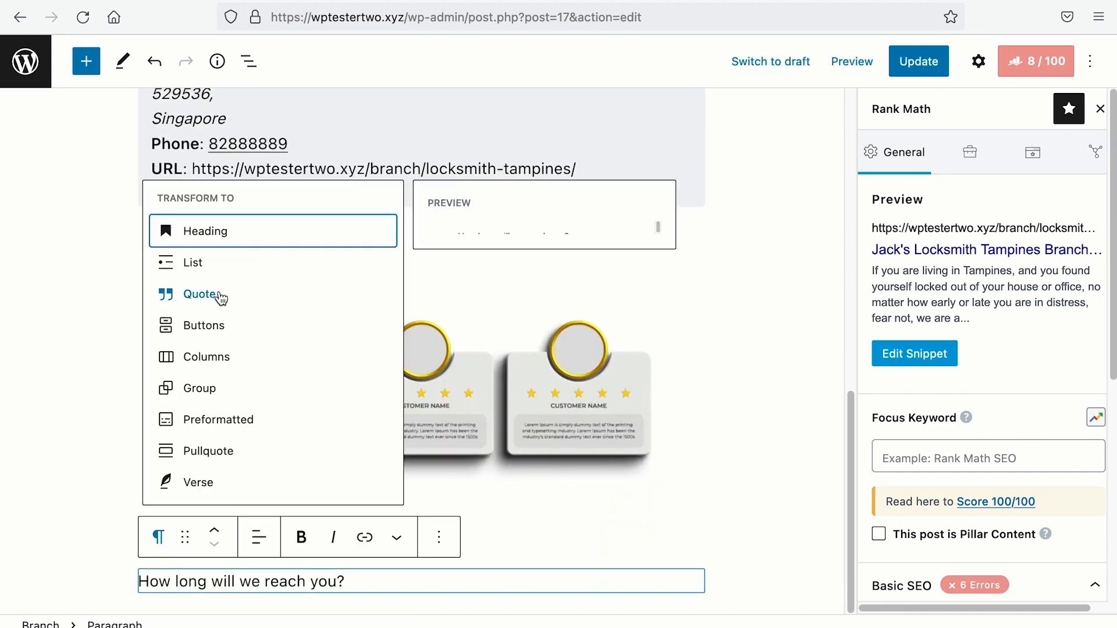
click(204, 230)
Step: List travel times: Tampines 5, Bedok 10, Siglap 15, Changi 7, Paya Lebar 24 mins
key(Return)
text(- Tampines: 5 Mins)
key(Return)
text(Bedok: 10 Mins)
key(Return)
text(Siglap: 15 Mins)
key(Return)
text(Changi: 7 Mins)
key(Return)
text(Paya Lebar:)
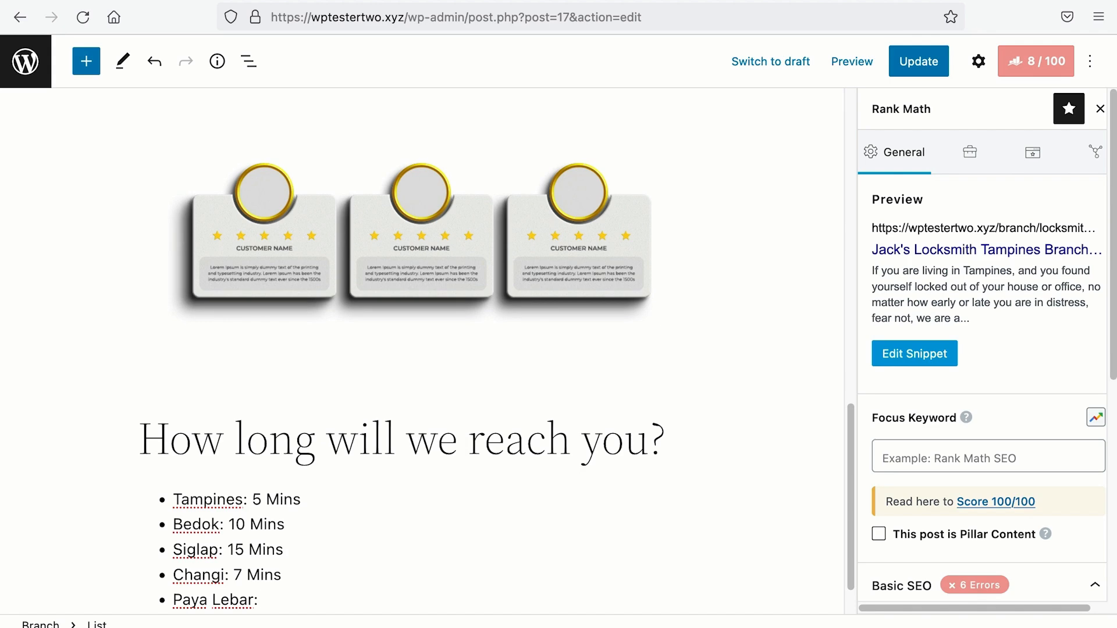
text( 24 Mins)
Step: Add the heading 'Who should you contact?' with a bullet giving a contact's name and phone
key(Return)
key(Return)
text(Who should you contact?)
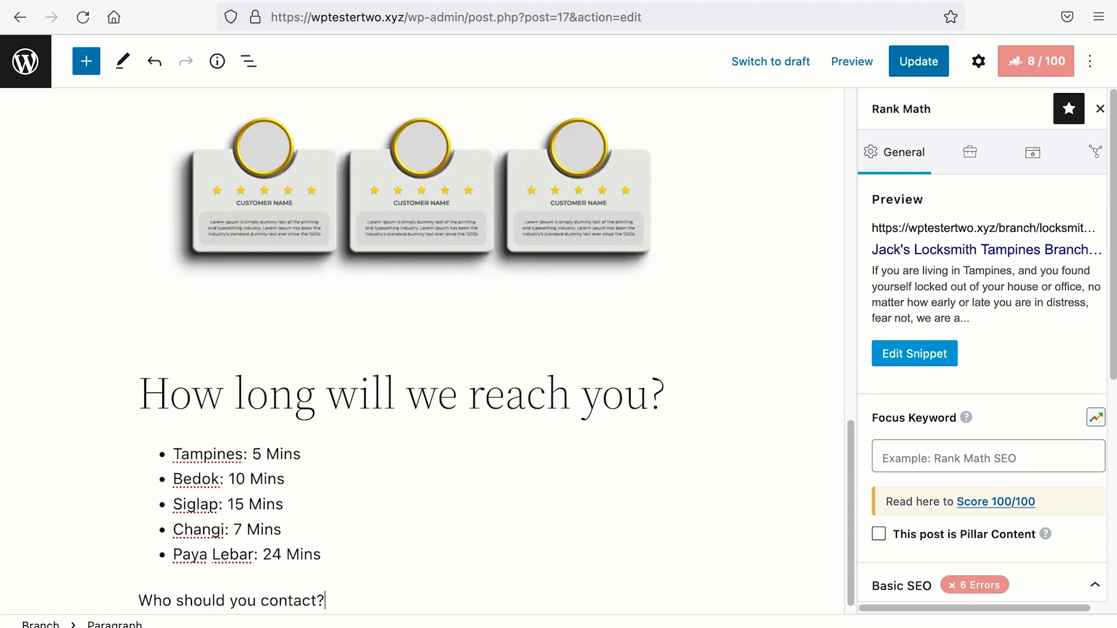
click(155, 554)
click(205, 248)
click(385, 592)
text(- Ms Janet: 82888889)
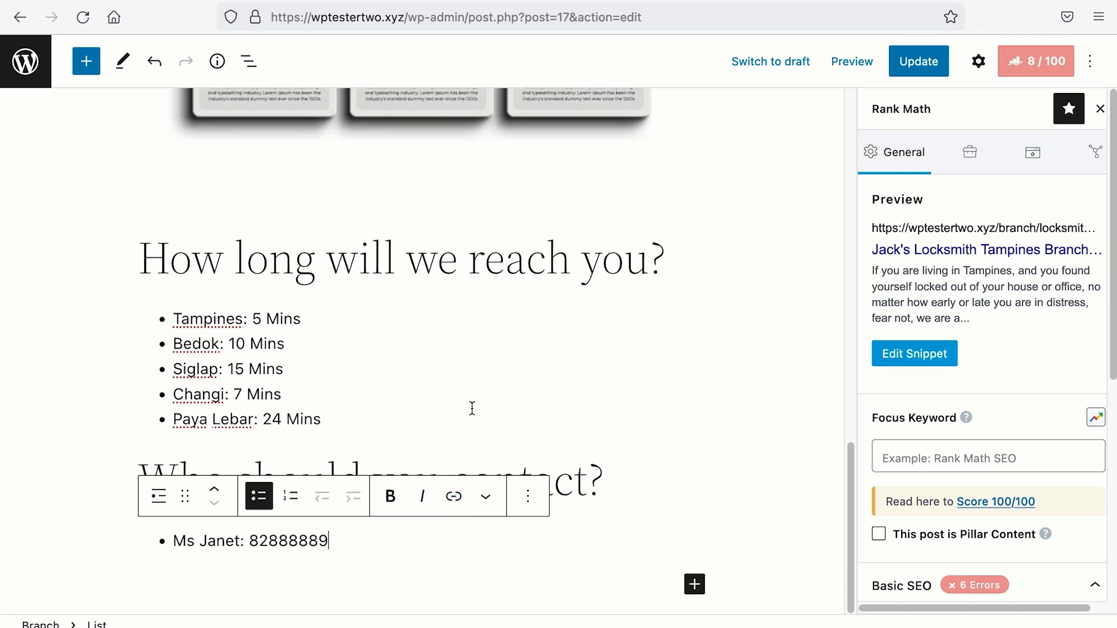
scroll(471, 404, up, 5)
scroll(470, 425, up, 10)
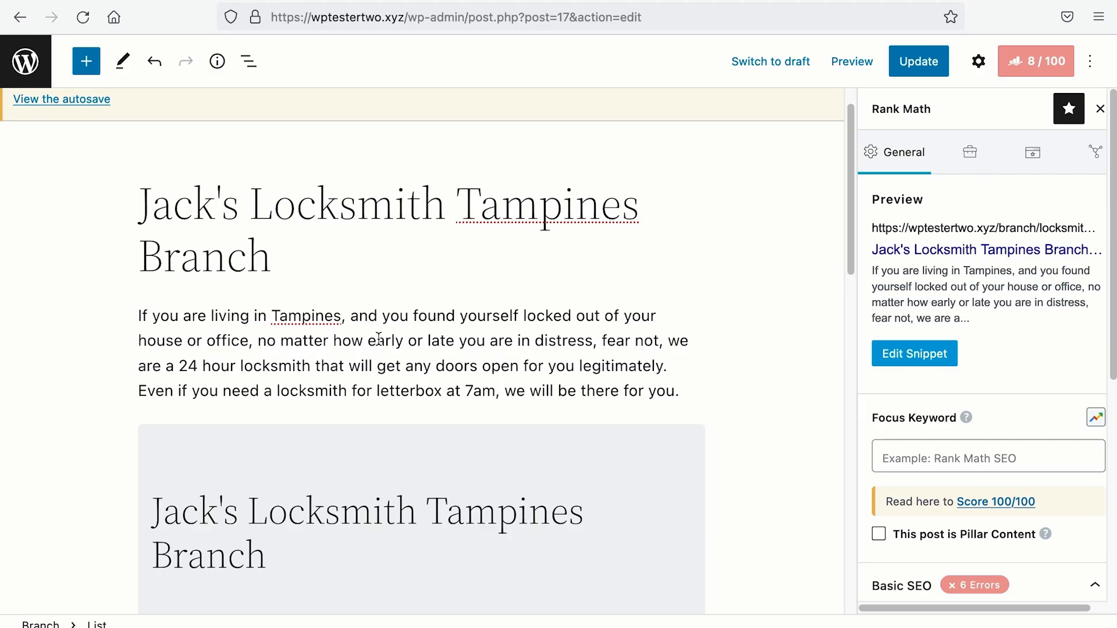
Step: Paste the Tampines intro into the Jurong page and change Tampines to Jurong
drag(138, 316, 723, 399)
key(ctrl+c)
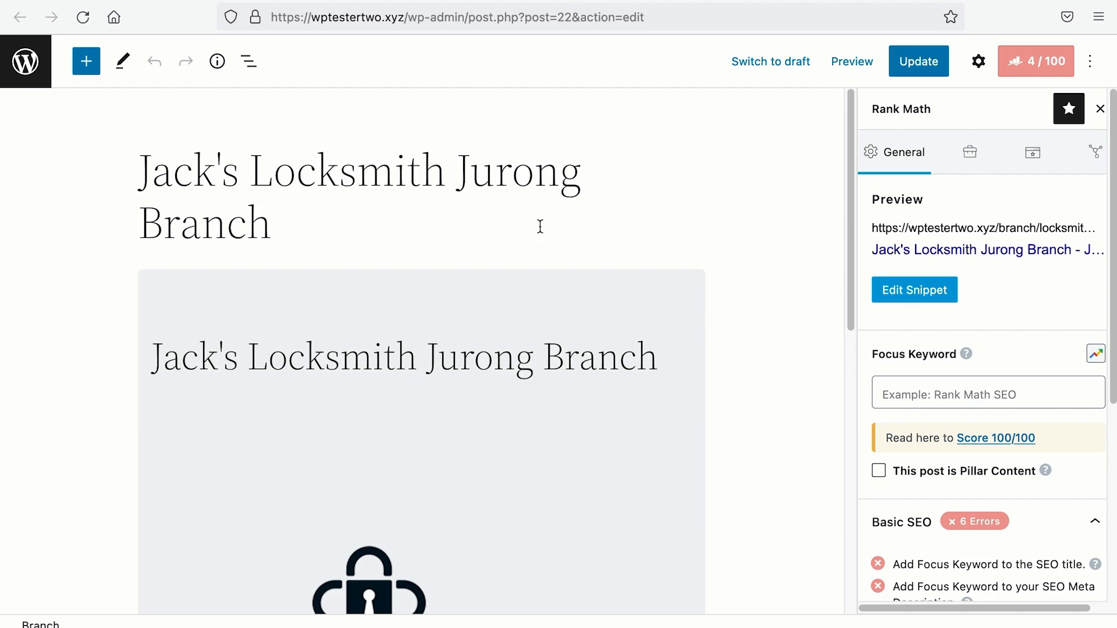
click(538, 226)
key(ctrl+v)
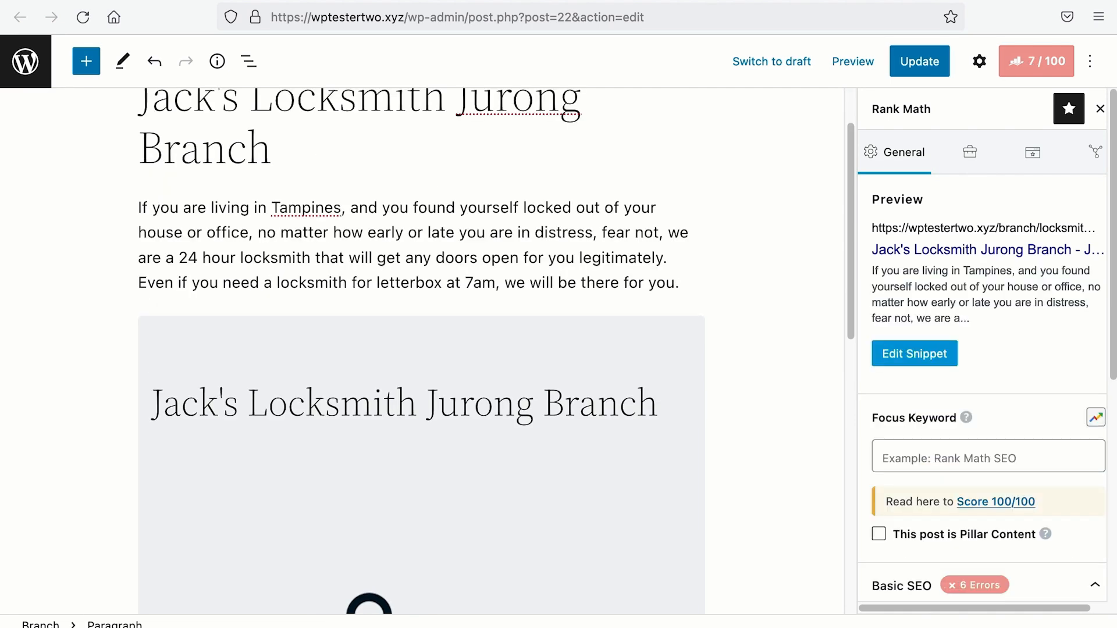
drag(271, 208, 338, 208)
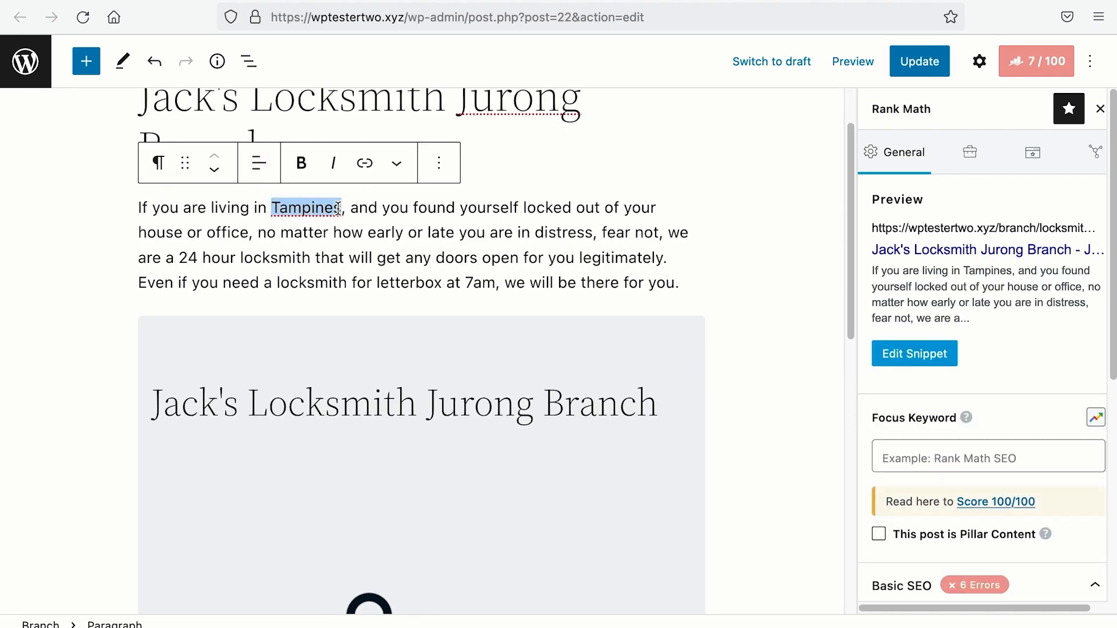
text(Jurong)
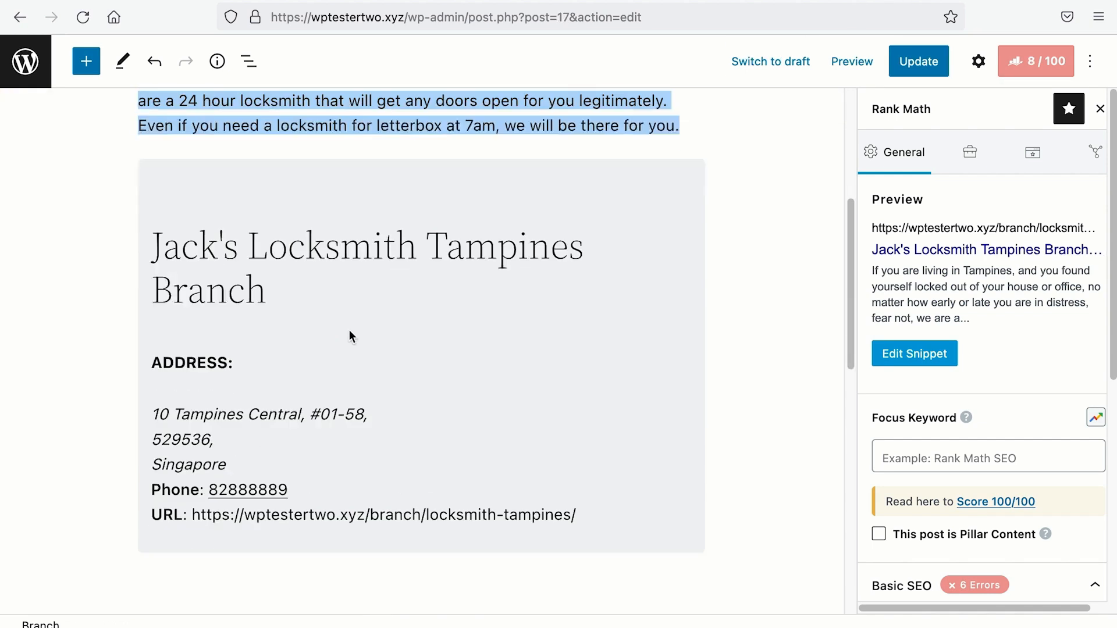
Step: Back on the Tampines page, begin selecting from the travel-time heading
scroll(349, 334, down, 8)
click(140, 440)
scroll(210, 437, down, 3)
Step: Copy the four Tampines heading and list blocks and paste them after the Jurong address
shift+click(330, 541)
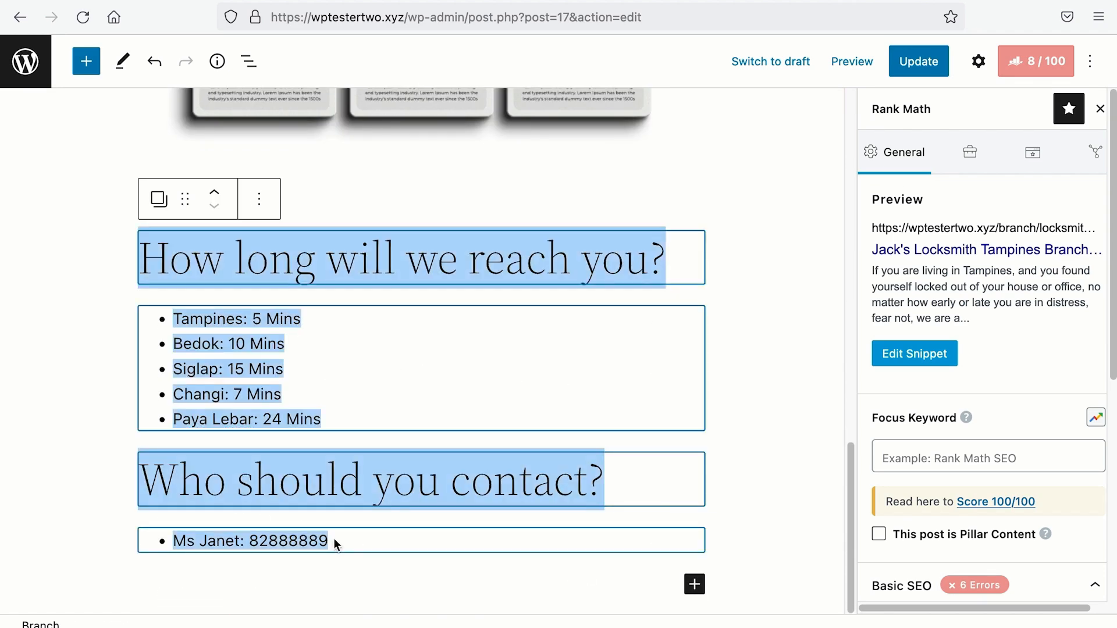
key(ctrl+c)
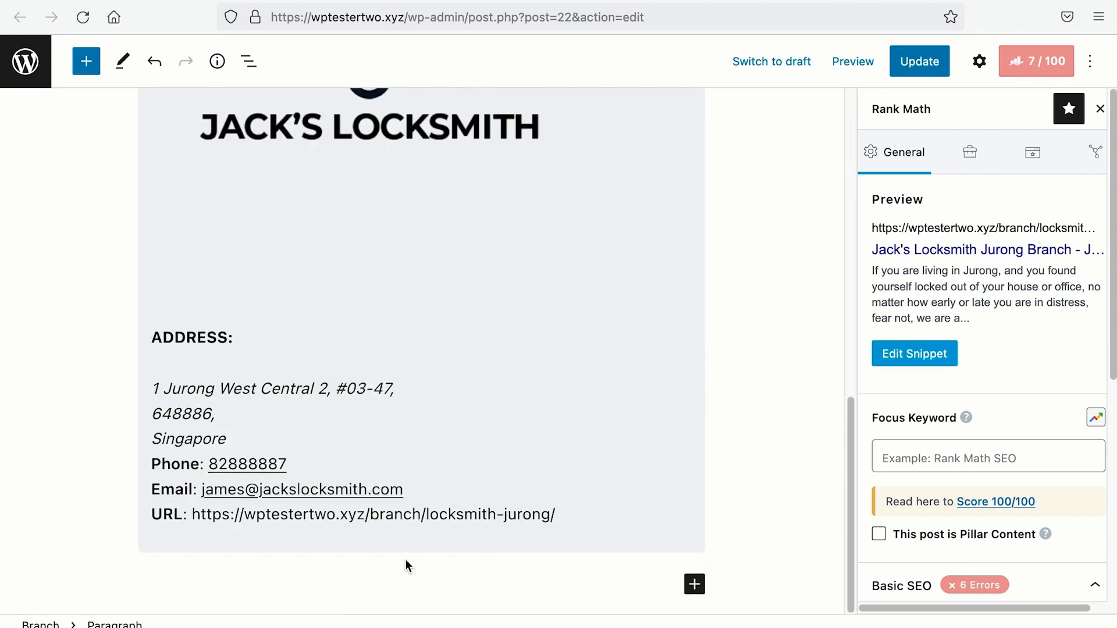
key(ctrl+v)
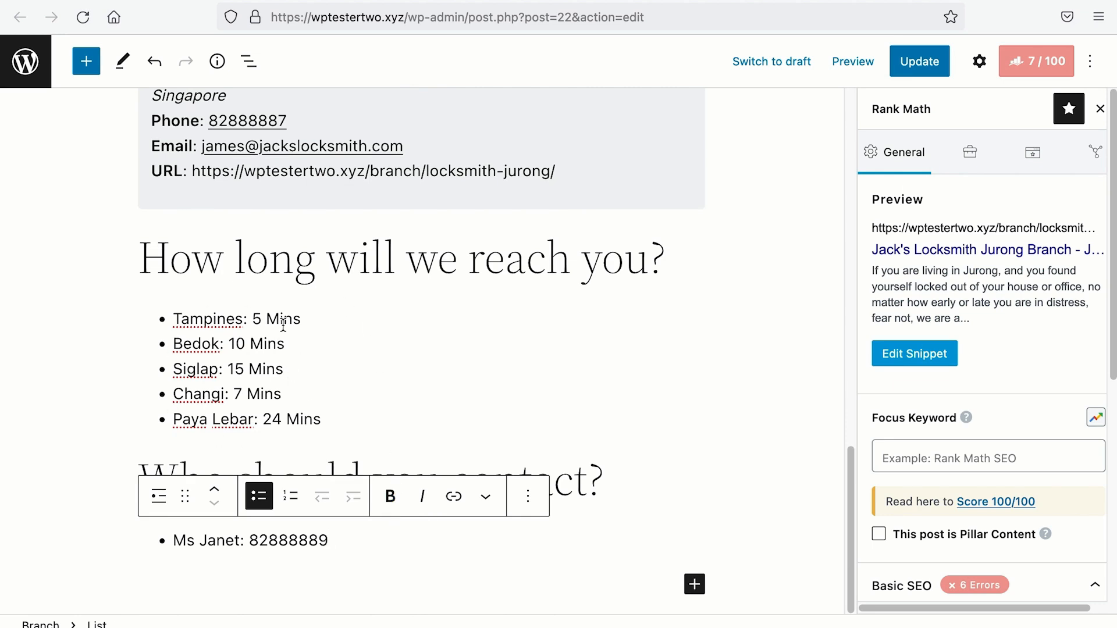
Step: Replace the travel-time bullets with Boon Lay: 5 mins, Clementi: 10 mins, Pasir Panjang: 15 mins
drag(323, 421, 174, 320)
text(Bo)
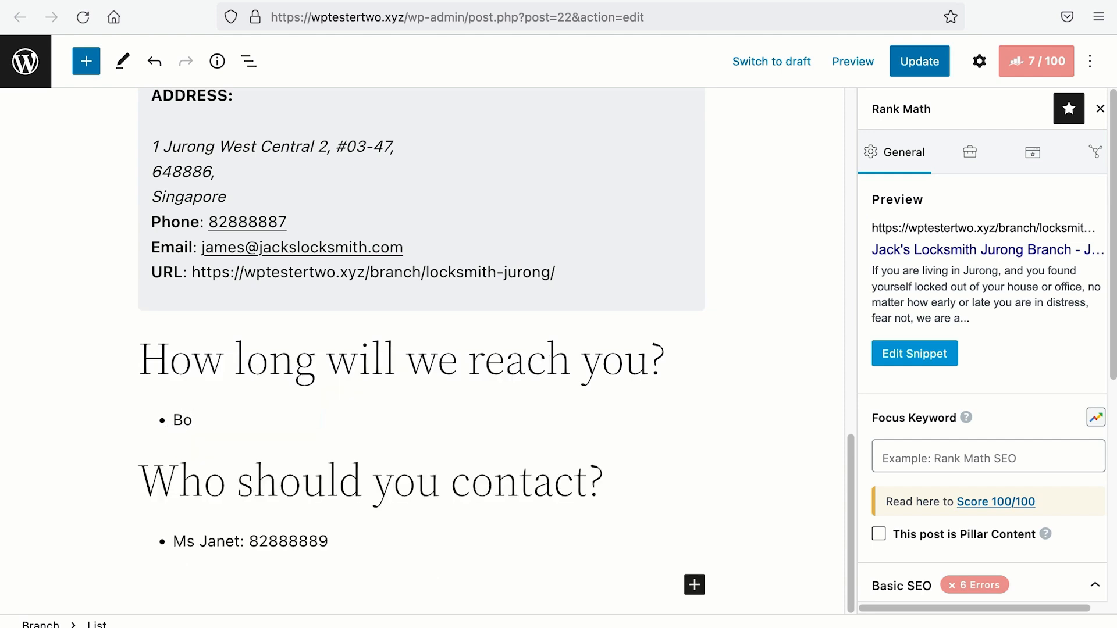
text(on Lay)
mouse_move(173, 318)
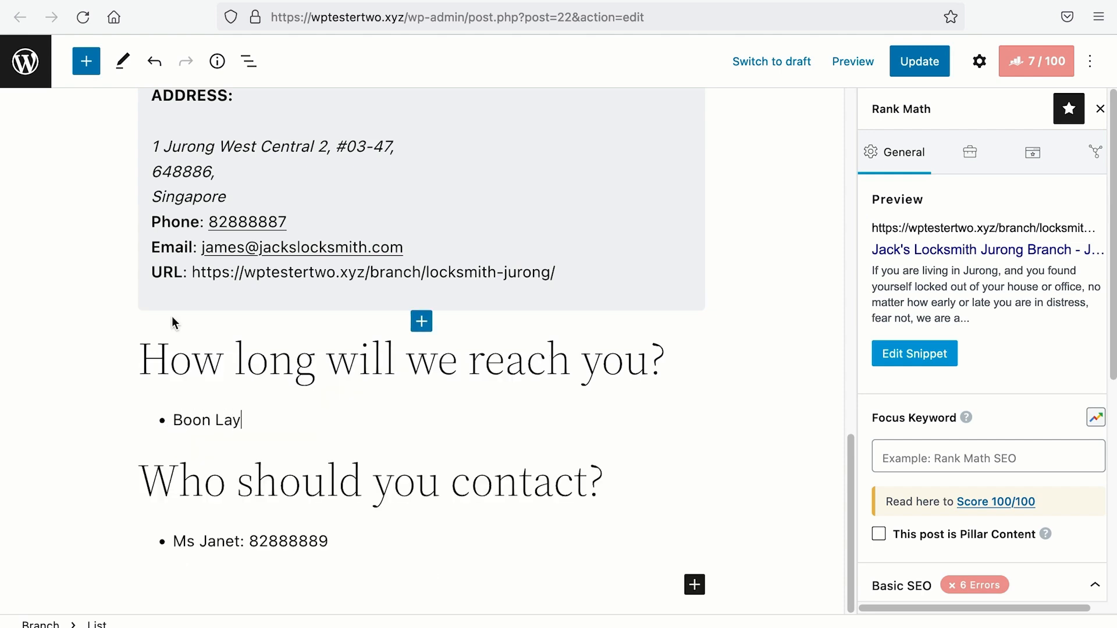
text(: 5 mins)
key(Return)
text(C)
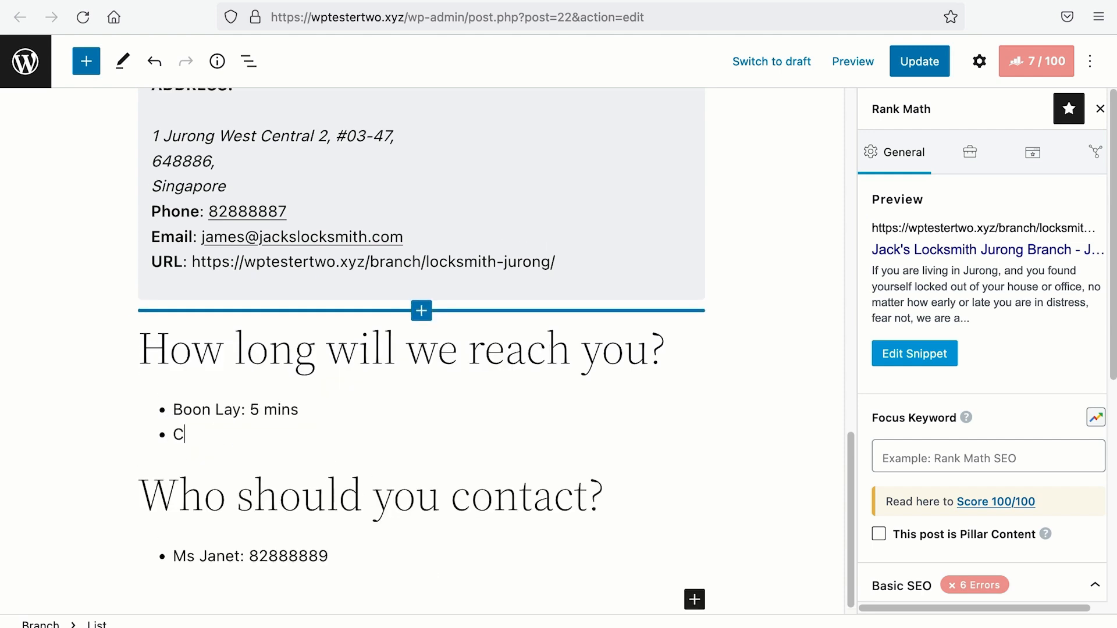
text(lementi: 10 mins)
key(Return)
text(Pas)
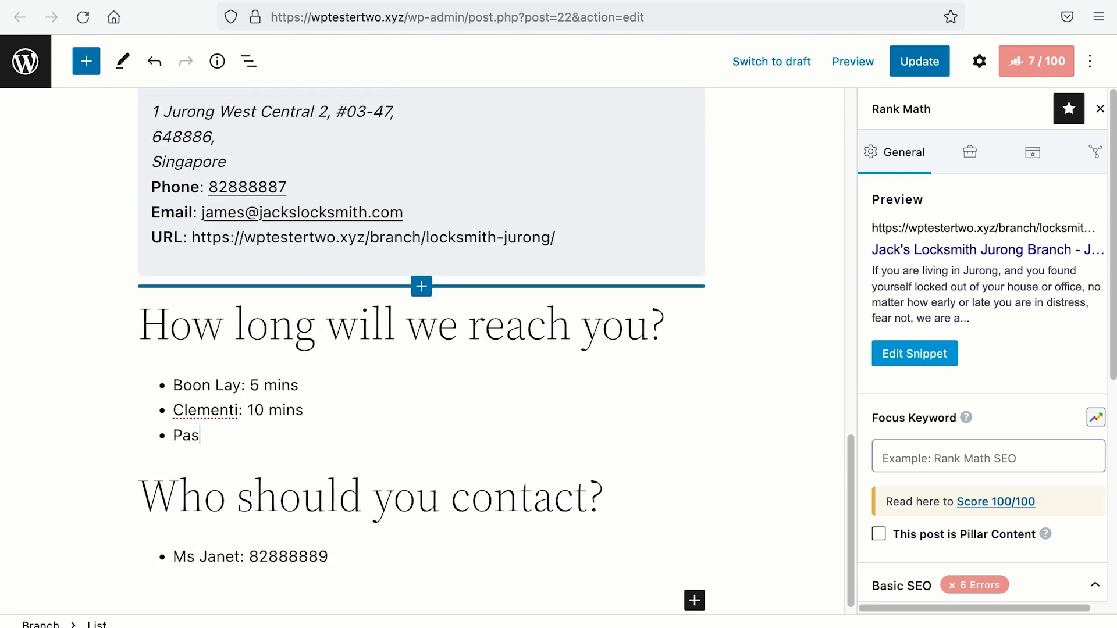
text(ir Panjang: 15 mins)
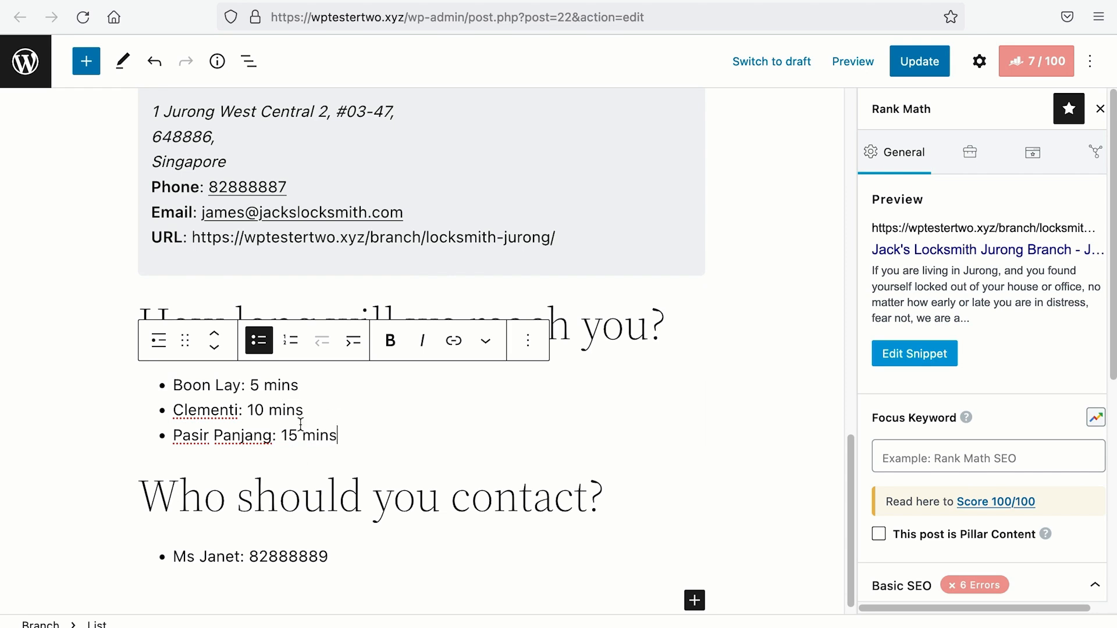
Step: Edit the contact bullet: change the phone's last digit to 7, the first name, and the title to Mr
click(337, 556)
key(BackSpace)
text(7)
drag(209, 557, 244, 556)
key(BackSpace)
text(ames)
click(194, 557)
key(BackSpace)
text(r)
scroll(462, 420, down, 1)
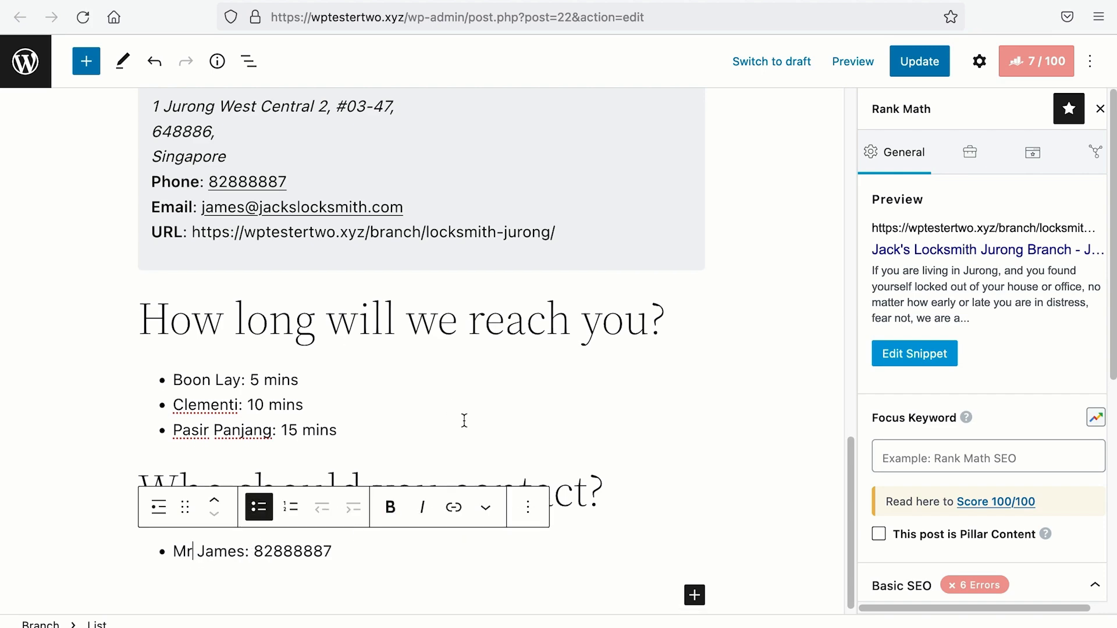
scroll(461, 417, up, 9)
scroll(461, 417, down, 9)
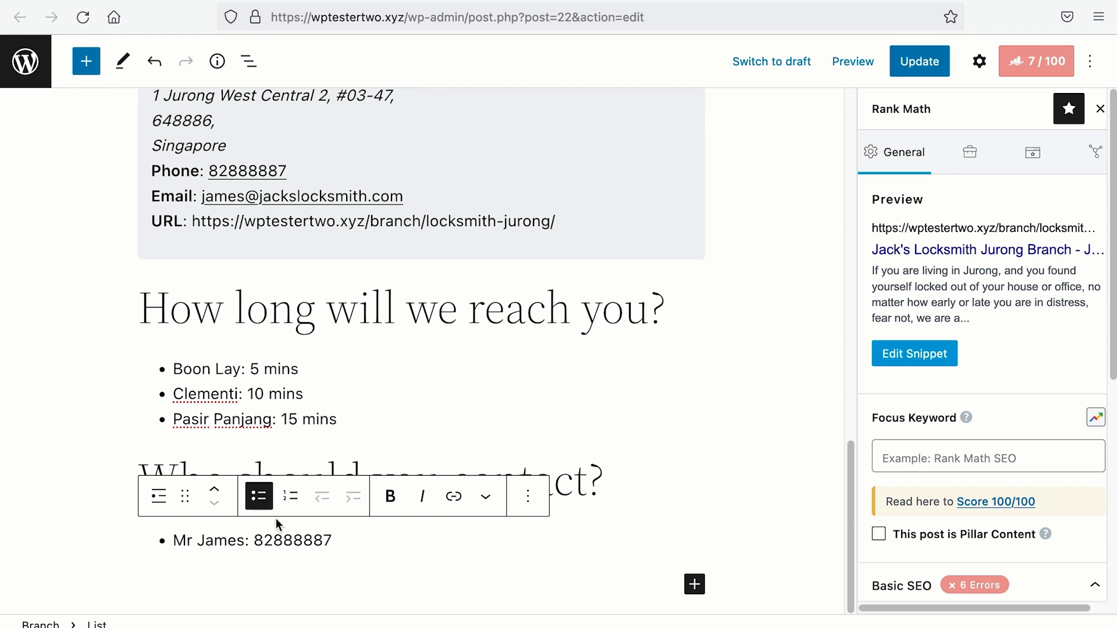
scroll(362, 487, up, 2)
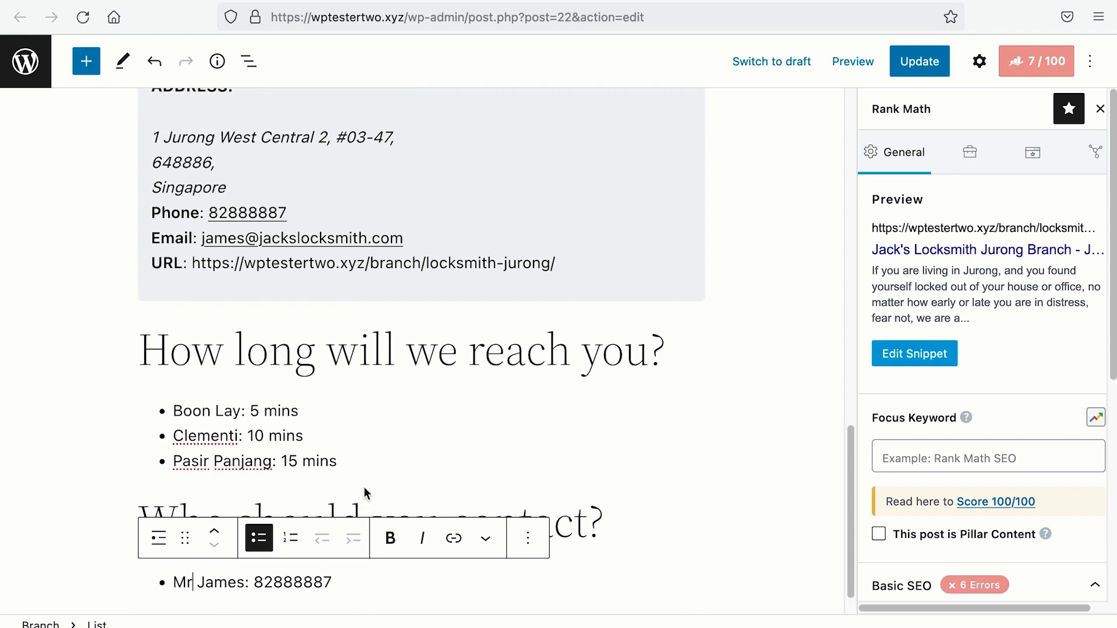
scroll(365, 489, up, 20)
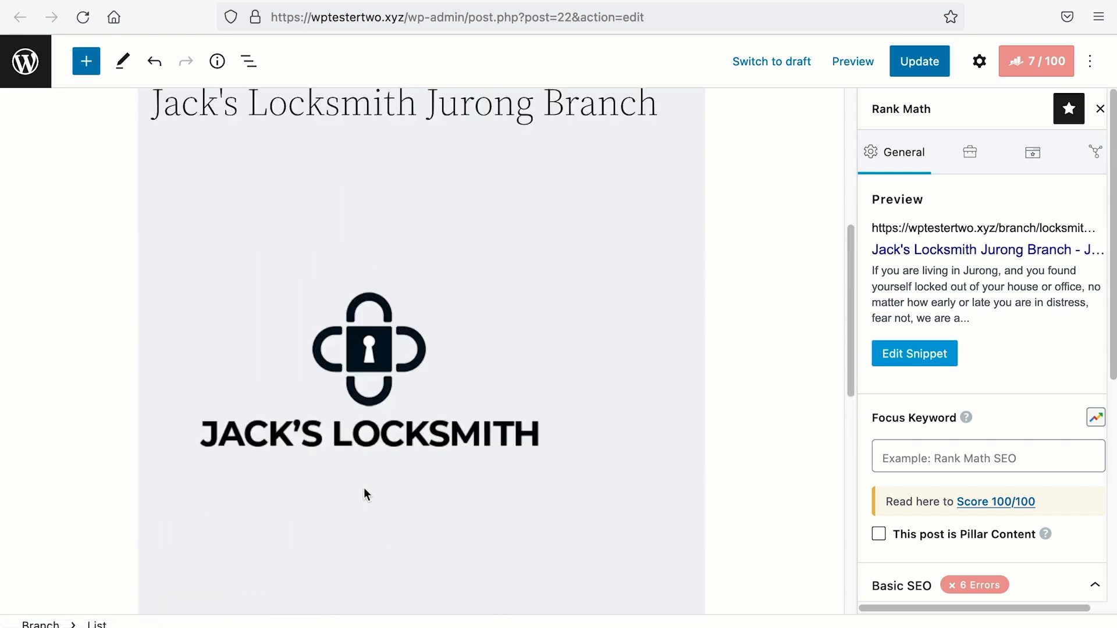
Step: Scroll down the All Branches list of Branch posts
scroll(363, 489, down, 20)
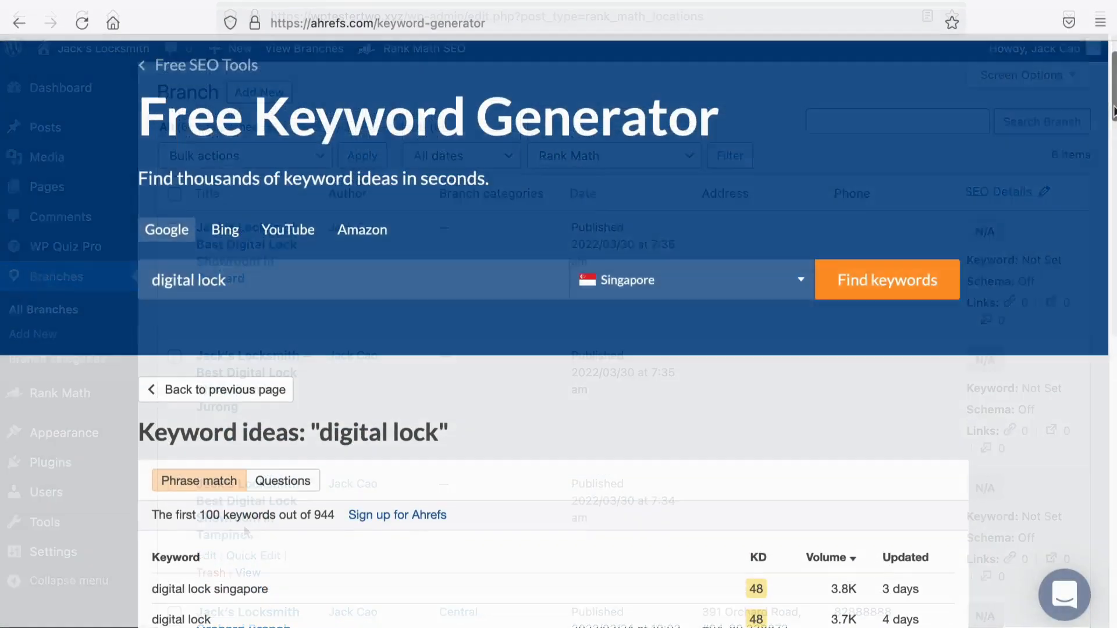
Step: Scroll through the Singapore 'digital lock' keyword ideas, reviewing KD and Volume
scroll(1110, 125, down, 5)
scroll(1110, 127, down, 6)
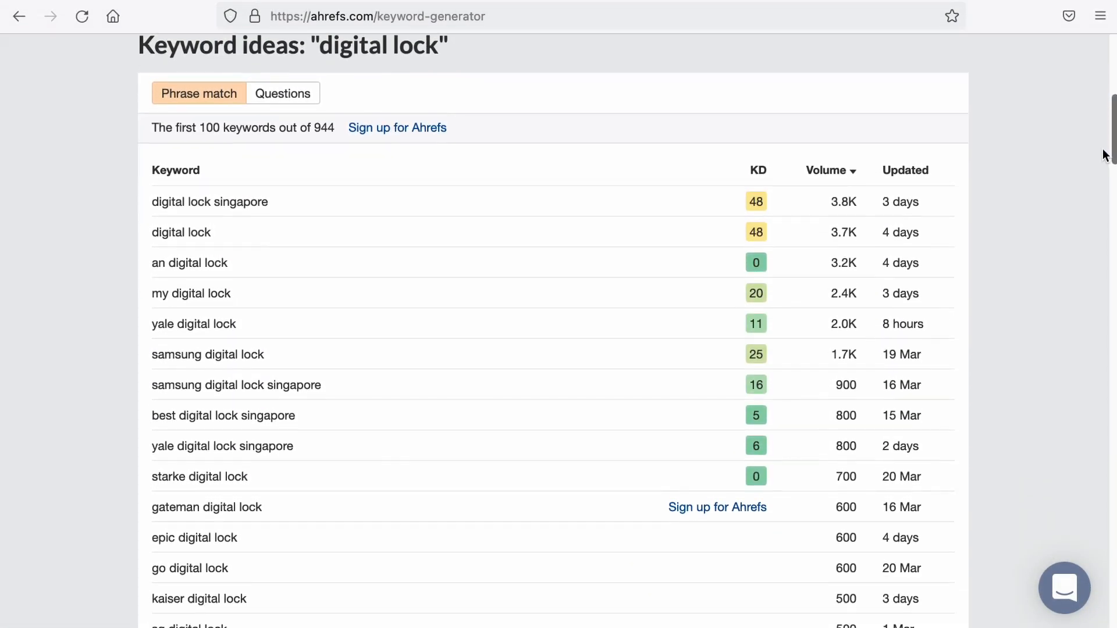
scroll(1101, 173, down, 2)
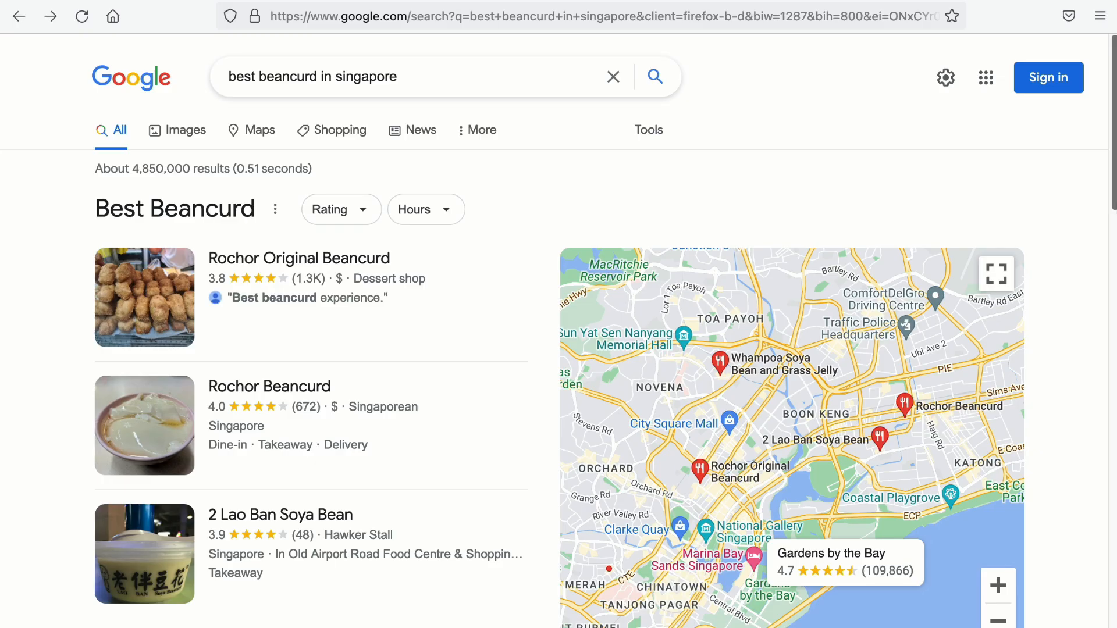
Step: Open 2 Lao Ban Soya Bean's photos and browse the beancurd, signboard and stall pictures
scroll(558, 326, down, 2)
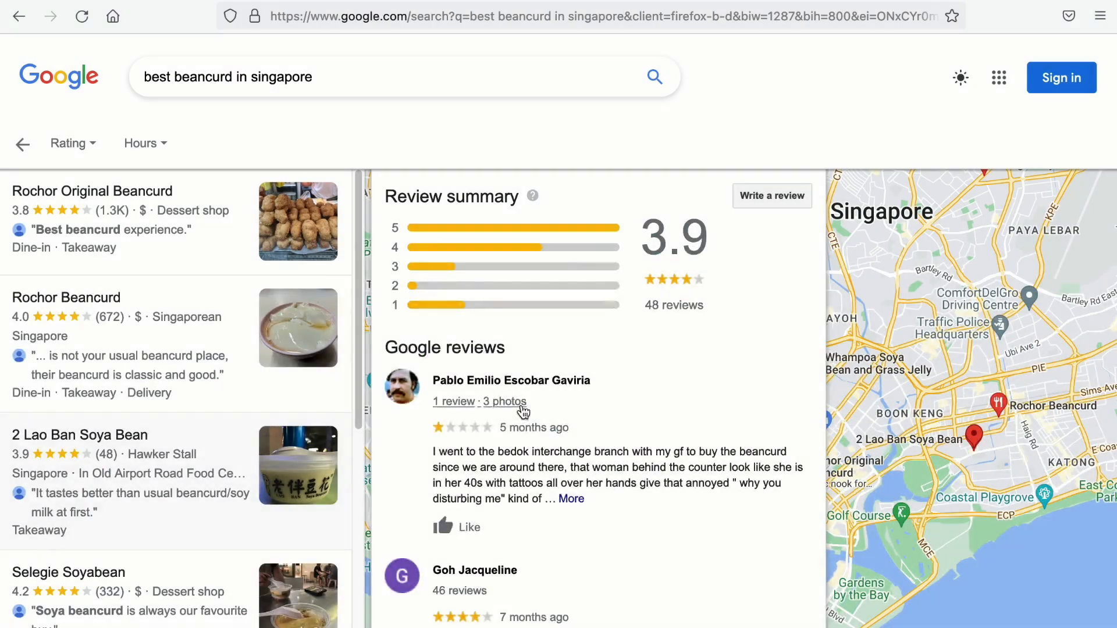
scroll(468, 403, down, 3)
scroll(479, 448, down, 3)
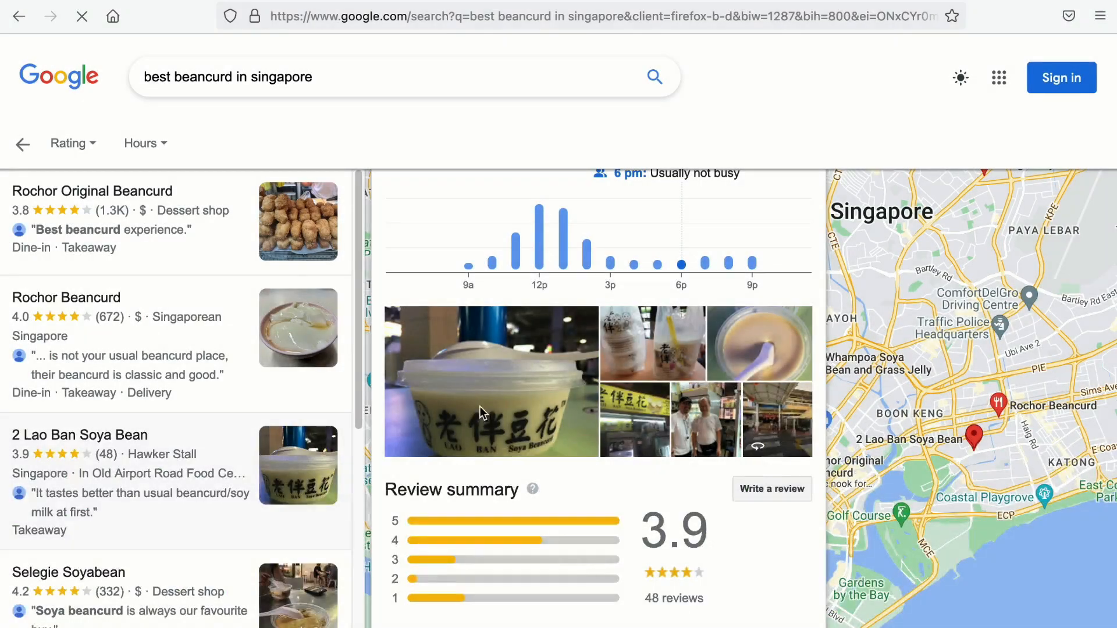
click(481, 407)
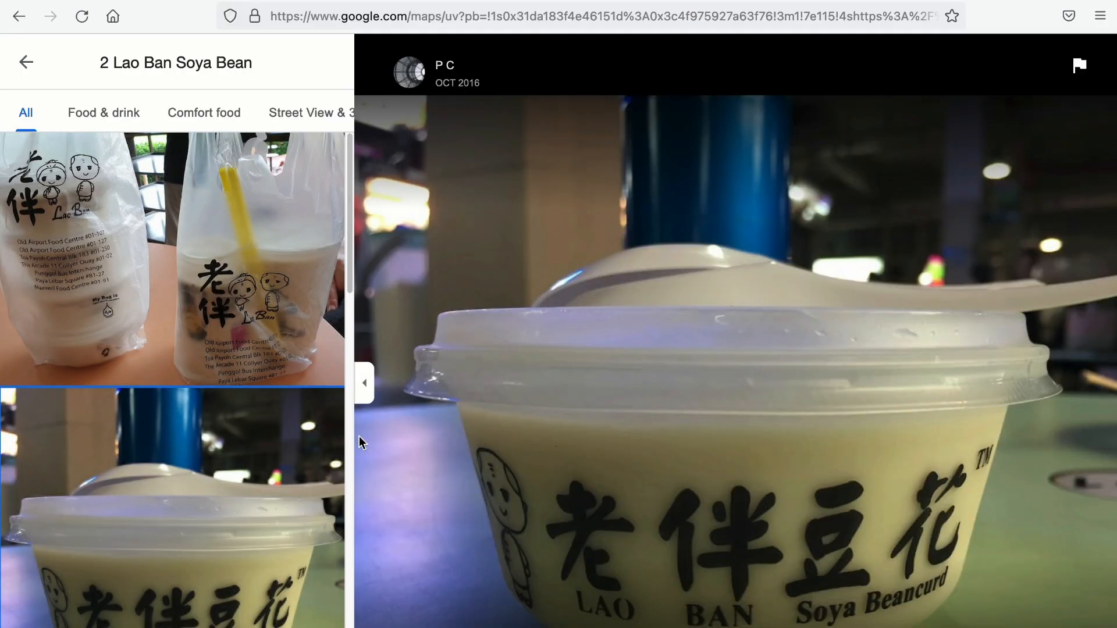
scroll(291, 489, down, 4)
click(291, 486)
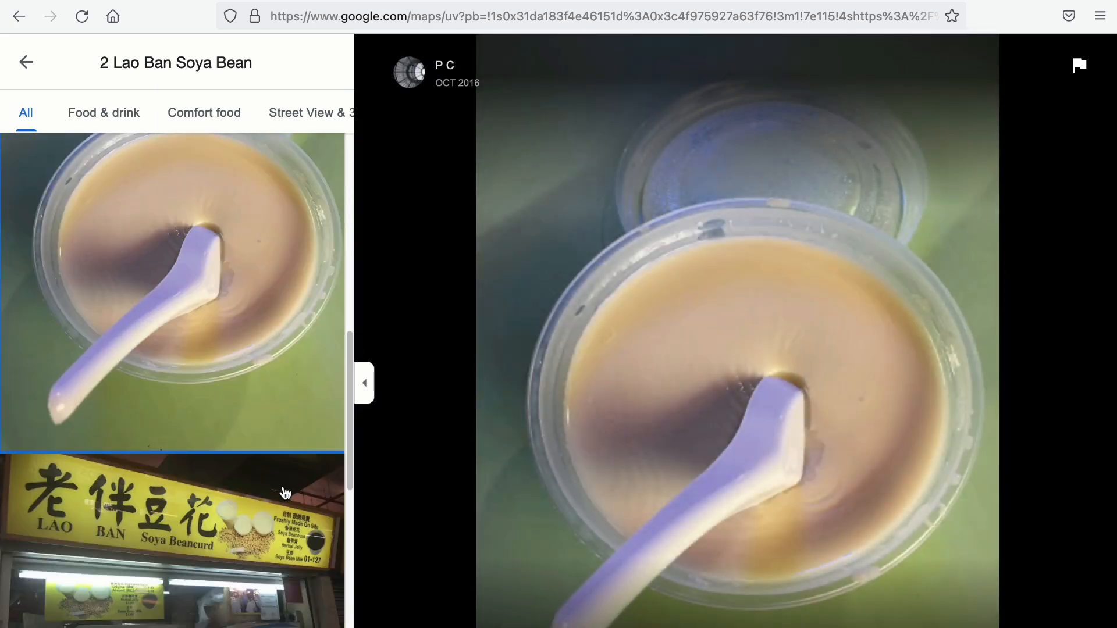
click(286, 493)
scroll(285, 489, down, 8)
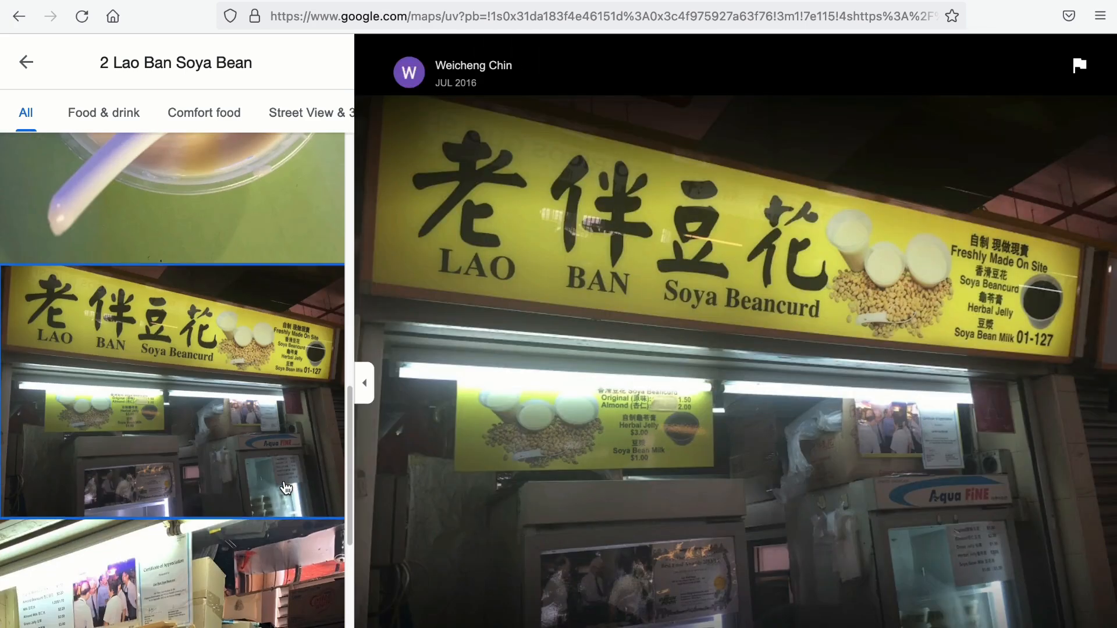
click(274, 465)
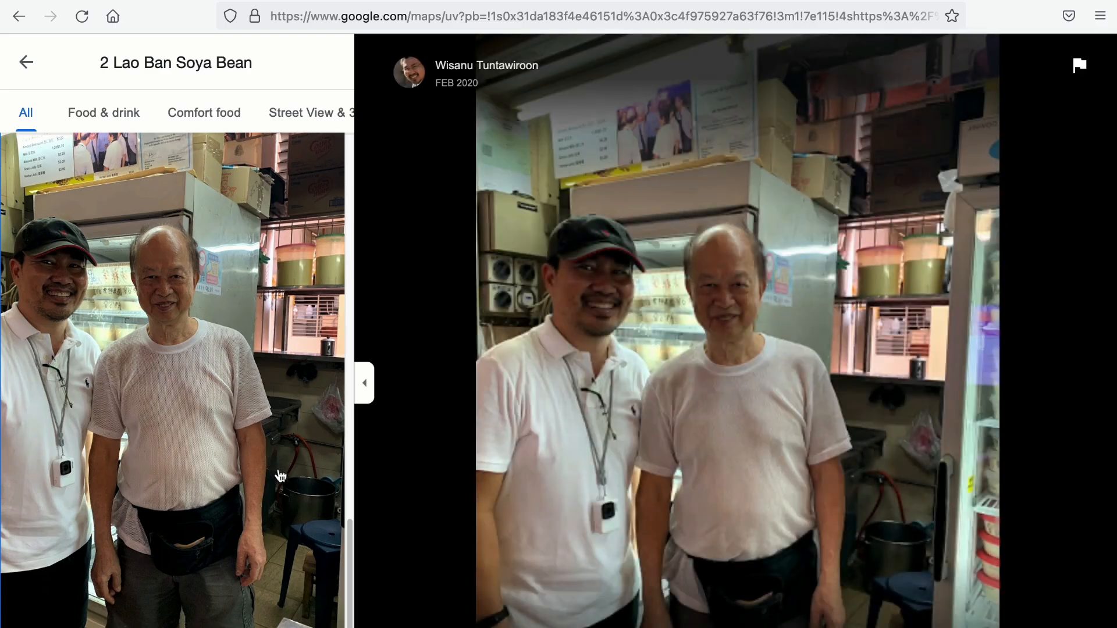
scroll(274, 465, down, 3)
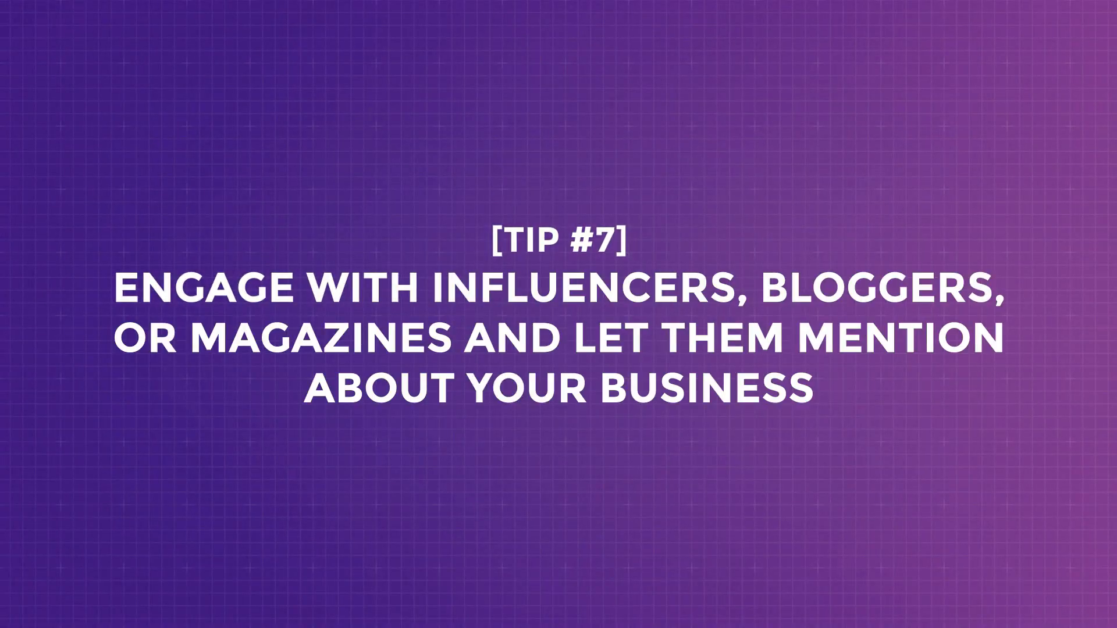